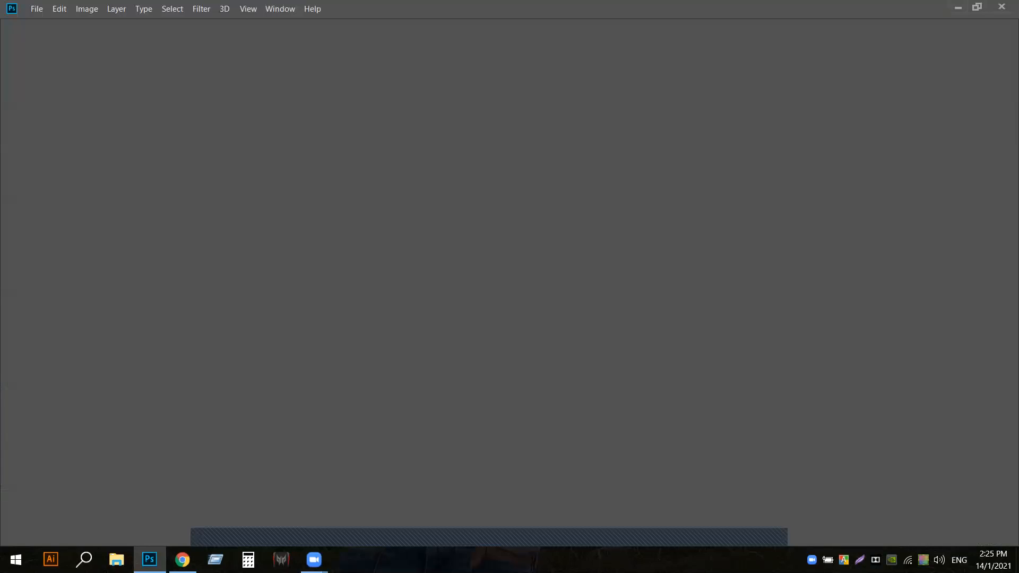
Create a document from the Web Most Common preset, 1366 x 768 px, with the resolution set to 300 pixels/inch.
mouse_move(149, 559)
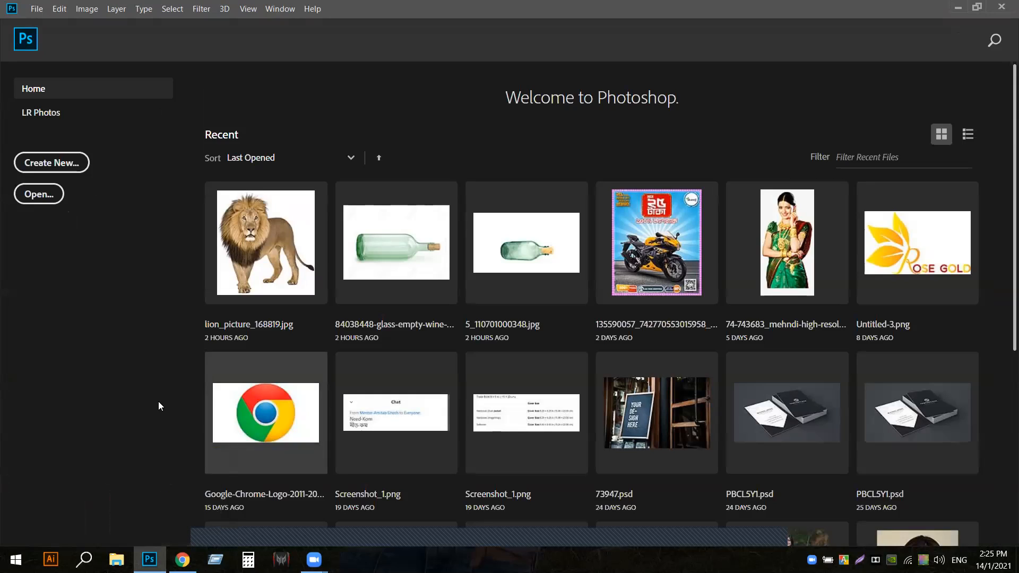
left_click(62, 161)
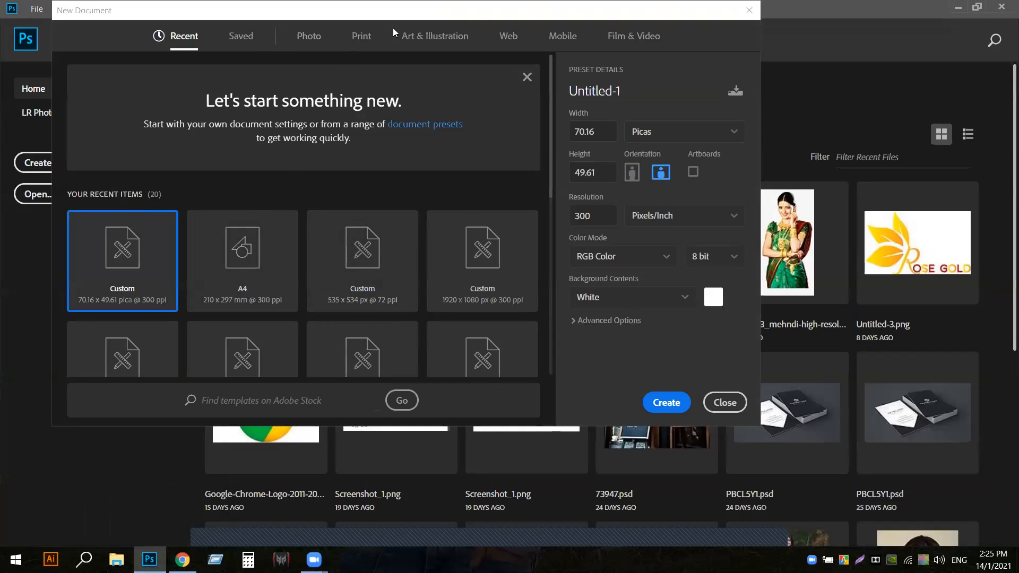
left_click(509, 38)
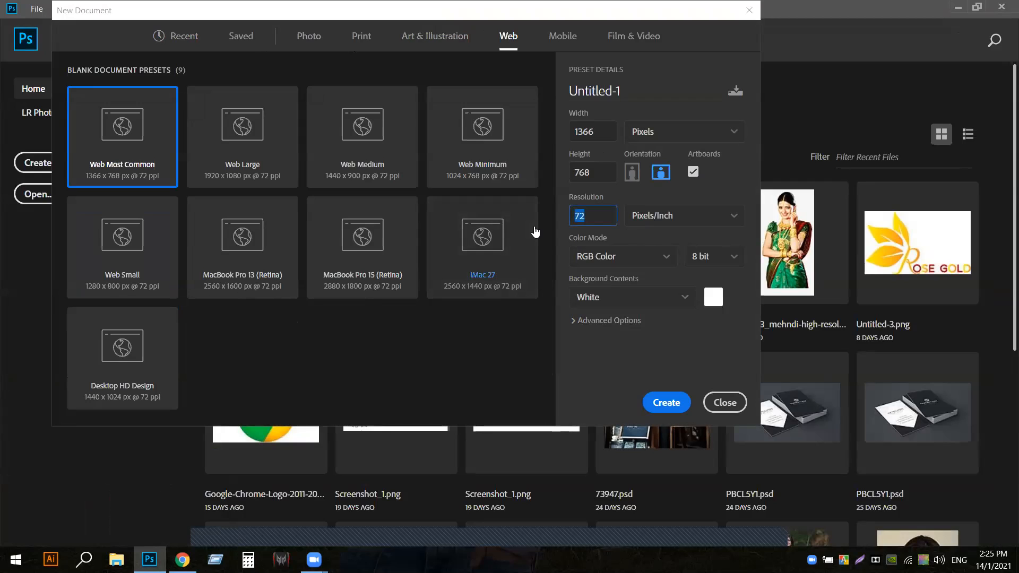
key("BackSpace")
key("BackSpace")
type("30")
left_click(682, 408)
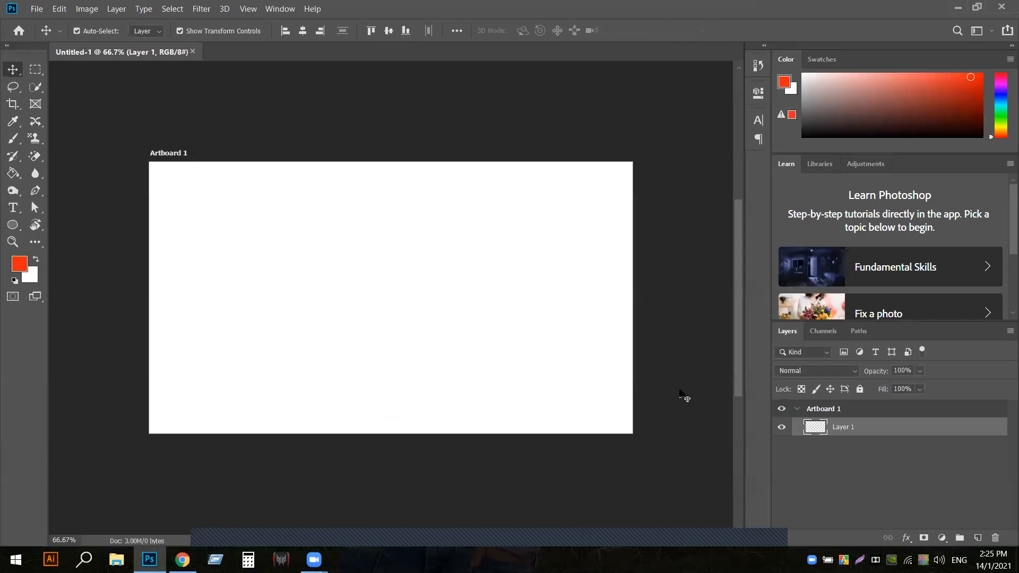
Close the artboard document and recreate it at 1366 x 768 px and 300 pixels/inch with artboards turned off.
left_click(76, 31)
key("ctrl+w")
left_click(49, 165)
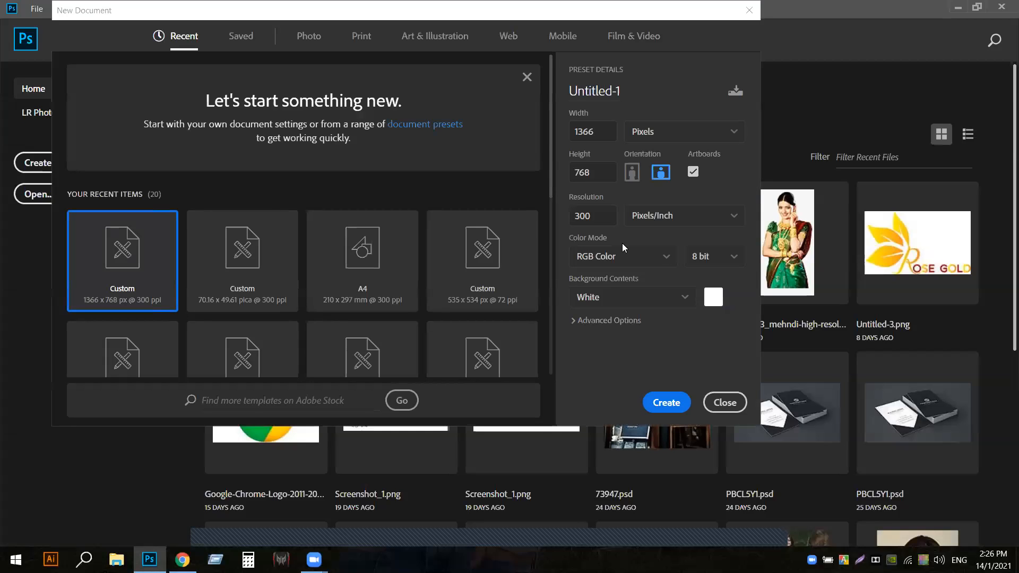
left_click(694, 171)
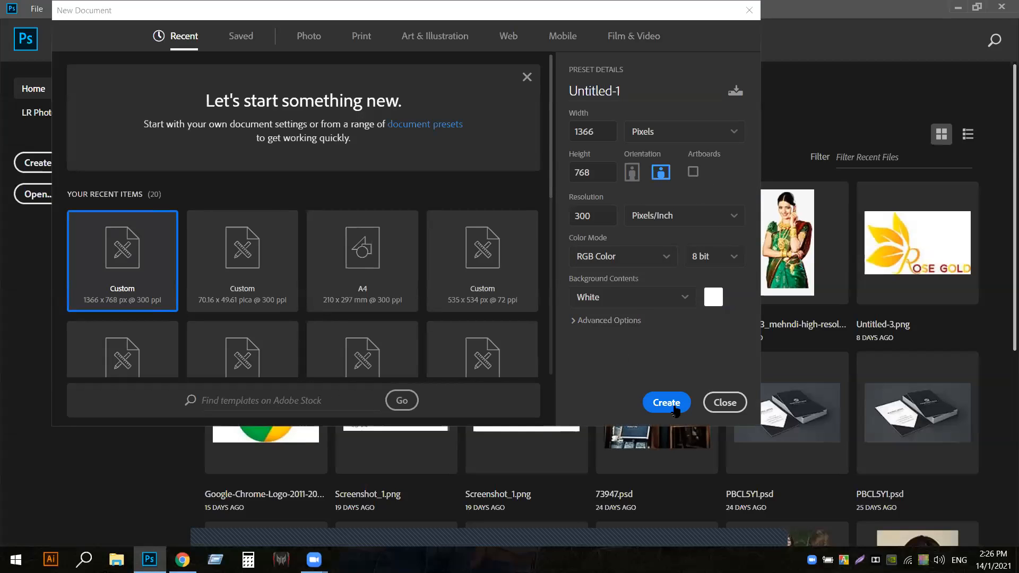
left_click(664, 403)
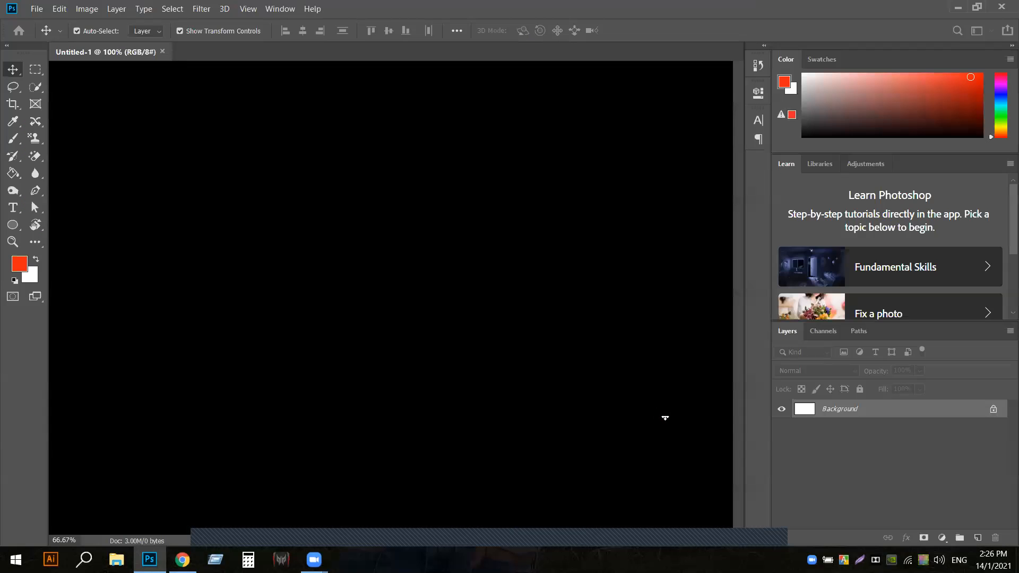
Open the image 84038448-glass-empty-wine-bottle-with-cork-isolated-on-white-3d-rendering-with-clipping-path.jpg from New folder (6).
left_click(44, 9)
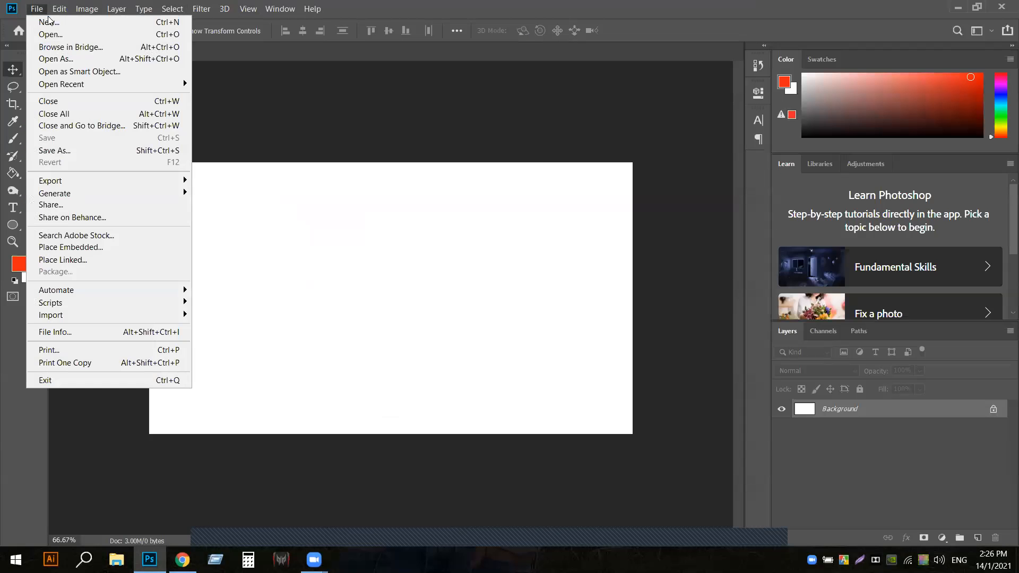
left_click(47, 32)
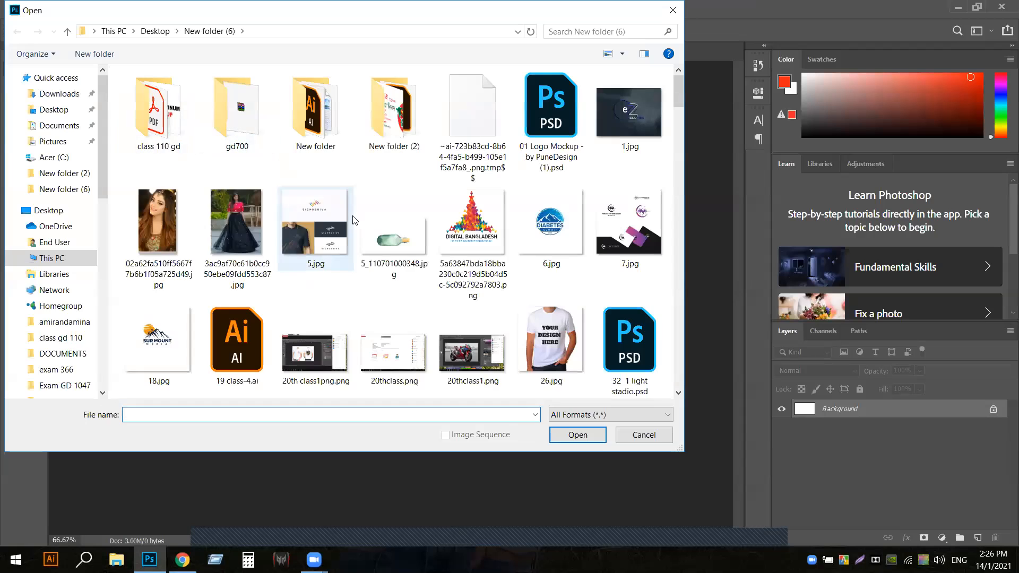
scroll(354, 220, "down", 2)
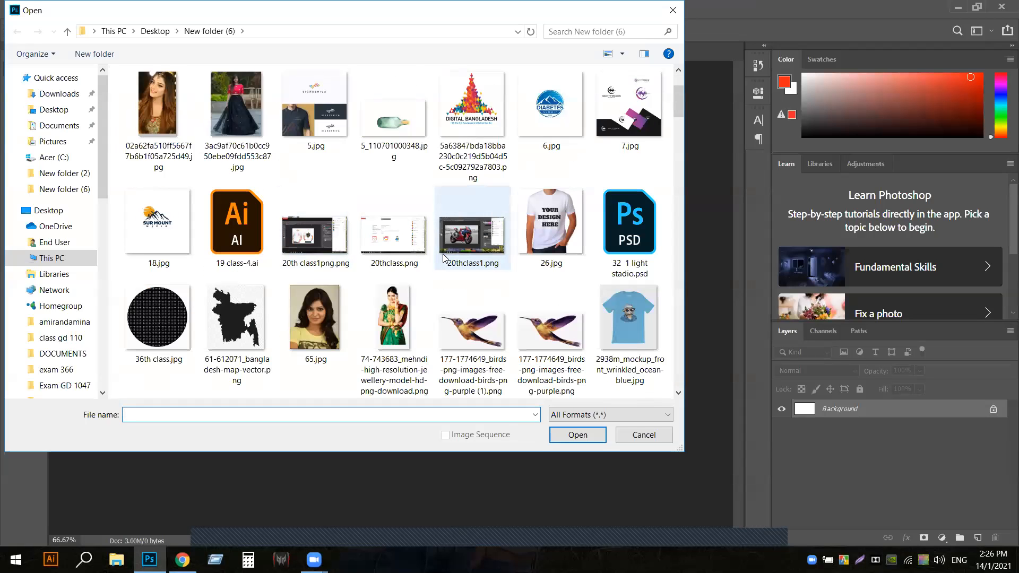
scroll(444, 259, "down", 4)
left_click(498, 345)
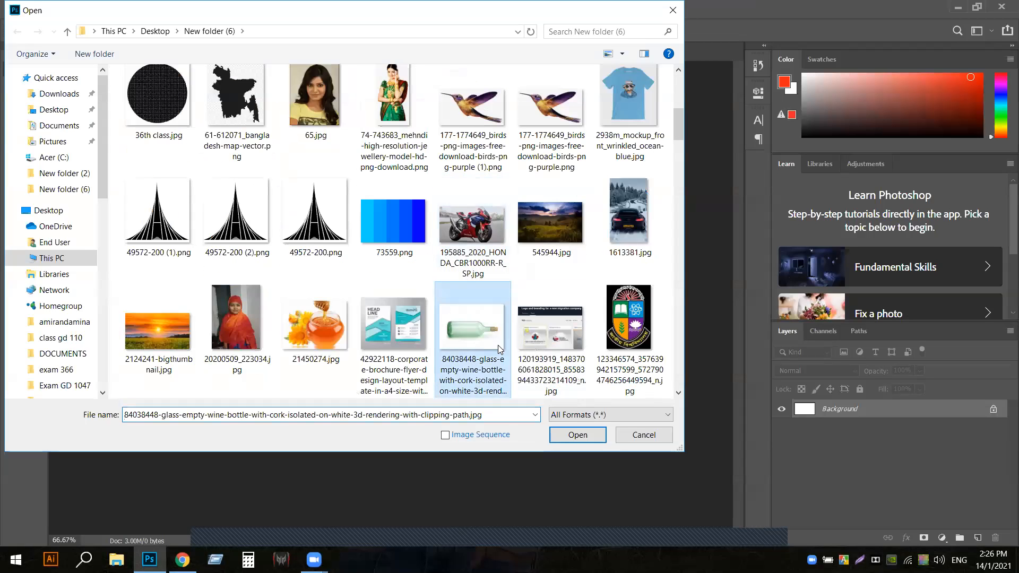
left_click(567, 437)
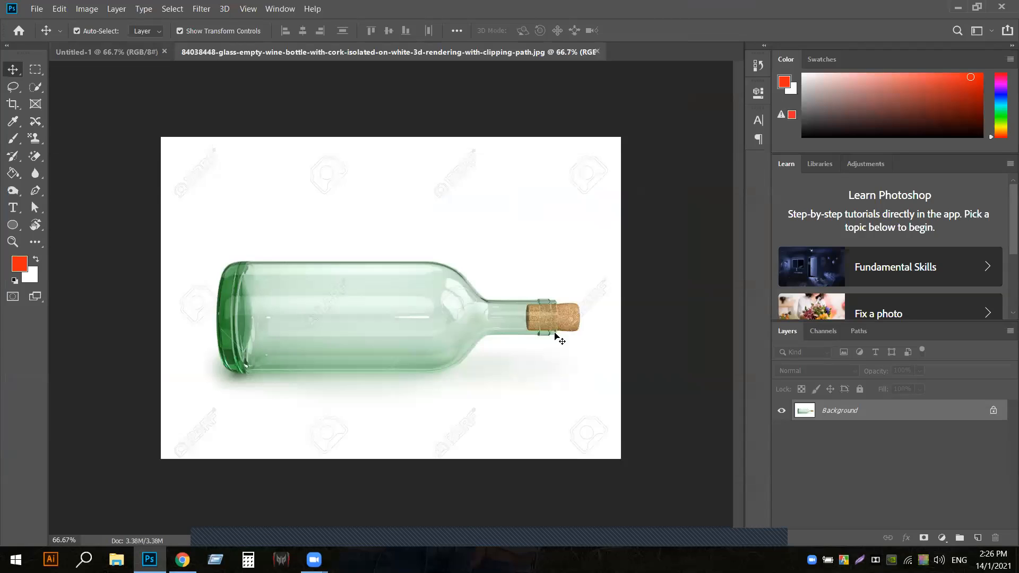
Open the image lion_picture_168819.jpg from New folder (6).
left_click(41, 9)
left_click(48, 32)
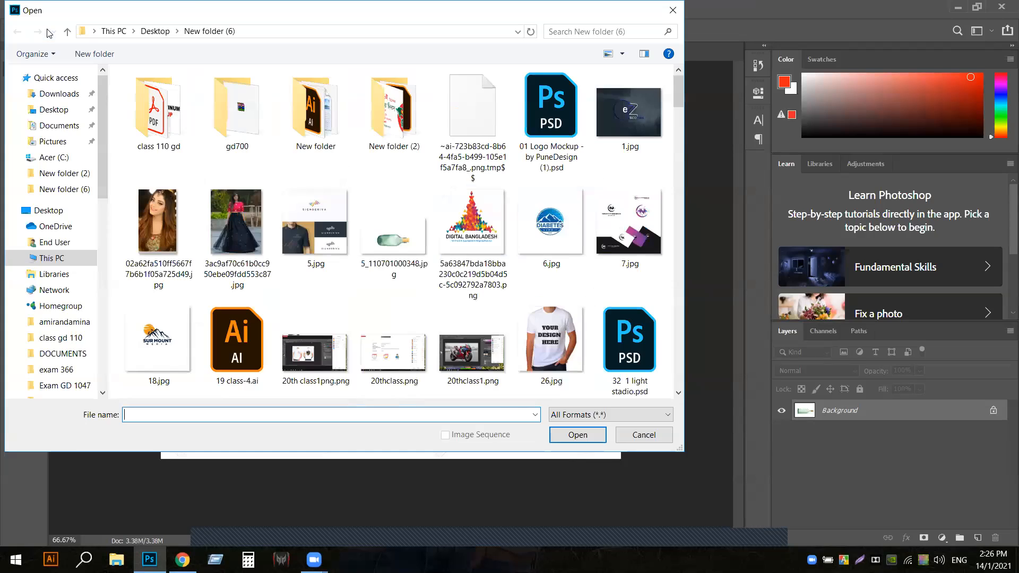
scroll(378, 263, "down", 3)
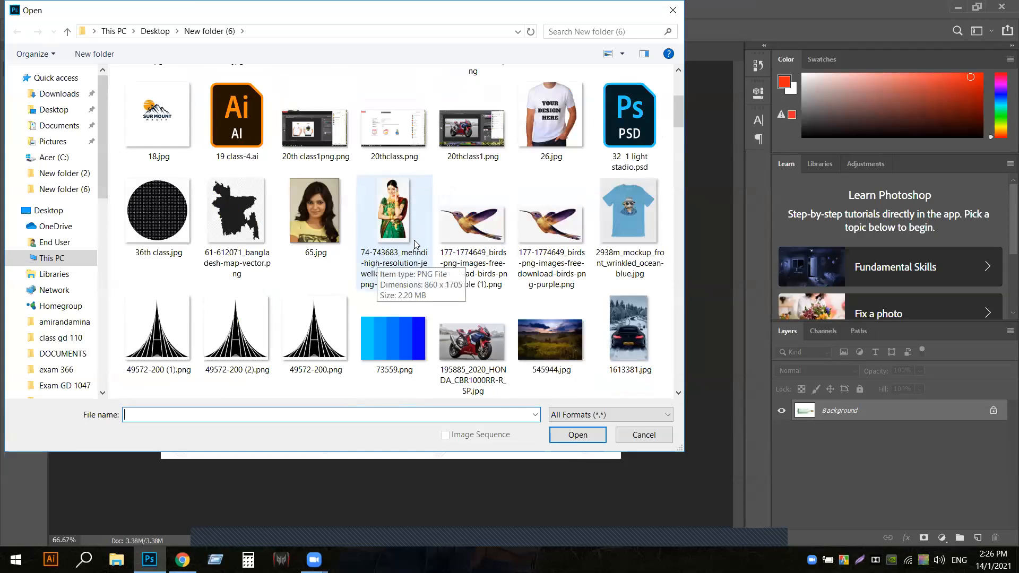
scroll(415, 244, "down", 2)
scroll(415, 244, "down", 2)
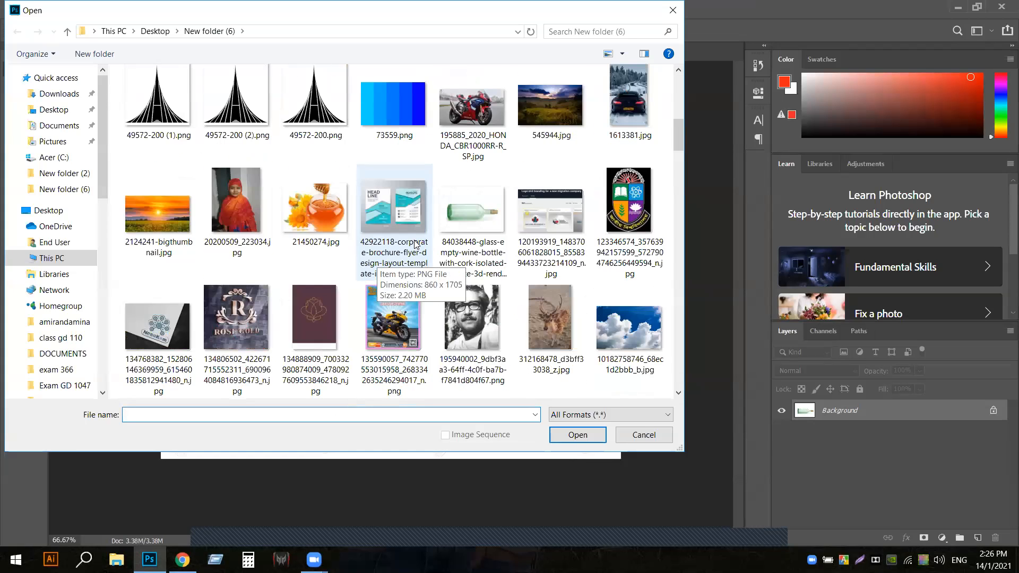
scroll(415, 244, "down", 10)
scroll(415, 244, "down", 3)
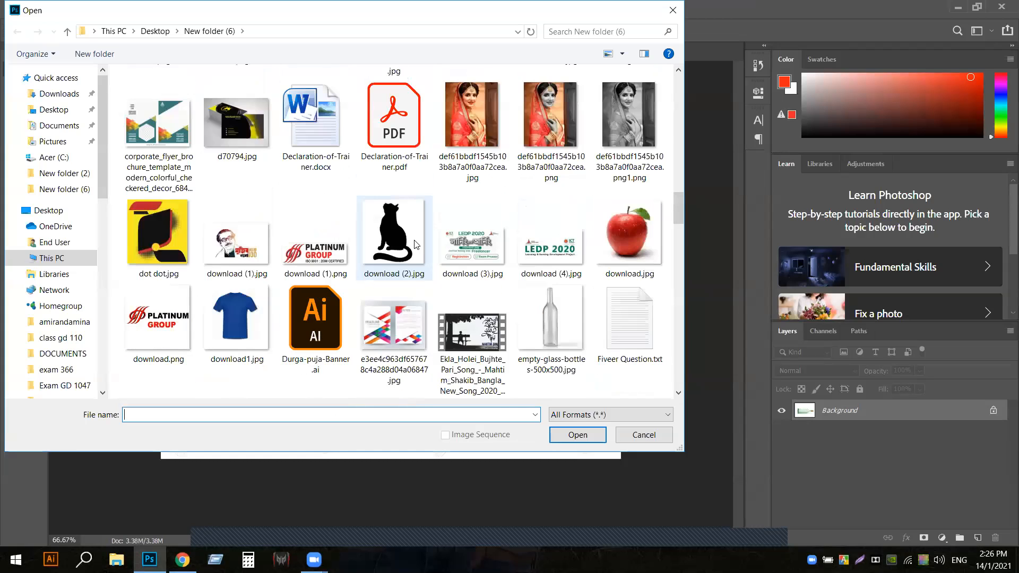
scroll(415, 244, "down", 6)
scroll(414, 240, "down", 4)
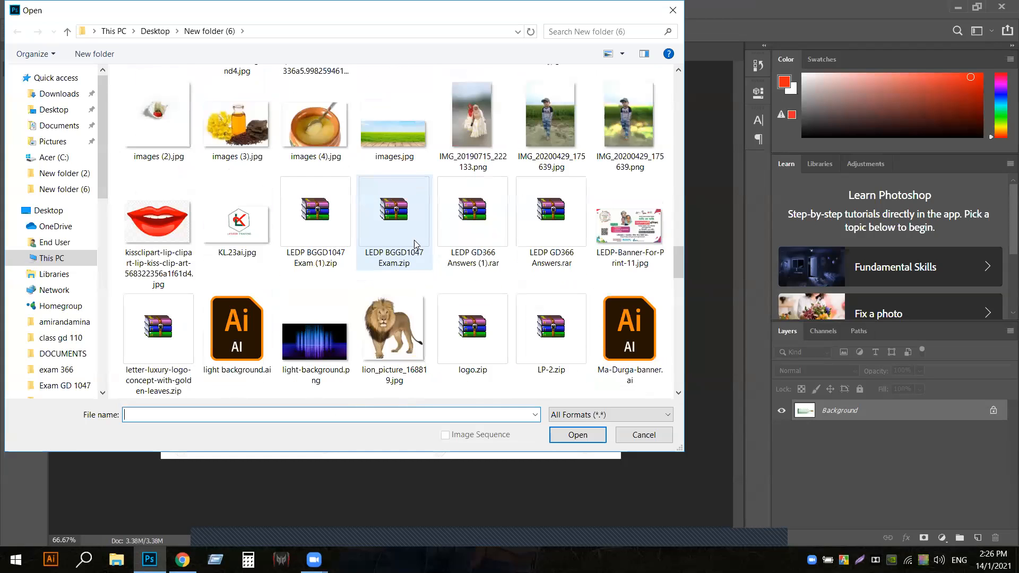
left_click(395, 322)
left_click(578, 434)
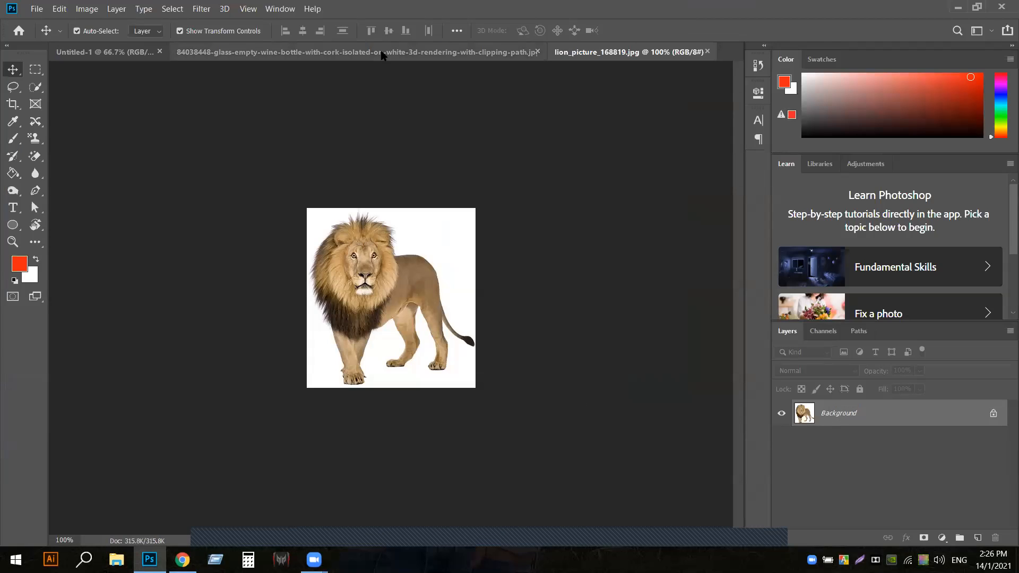
Bring the lion picture into the bottle document as a layer and stretch it along the bottle to about 264% width.
left_click_drag(445, 353, 385, 327)
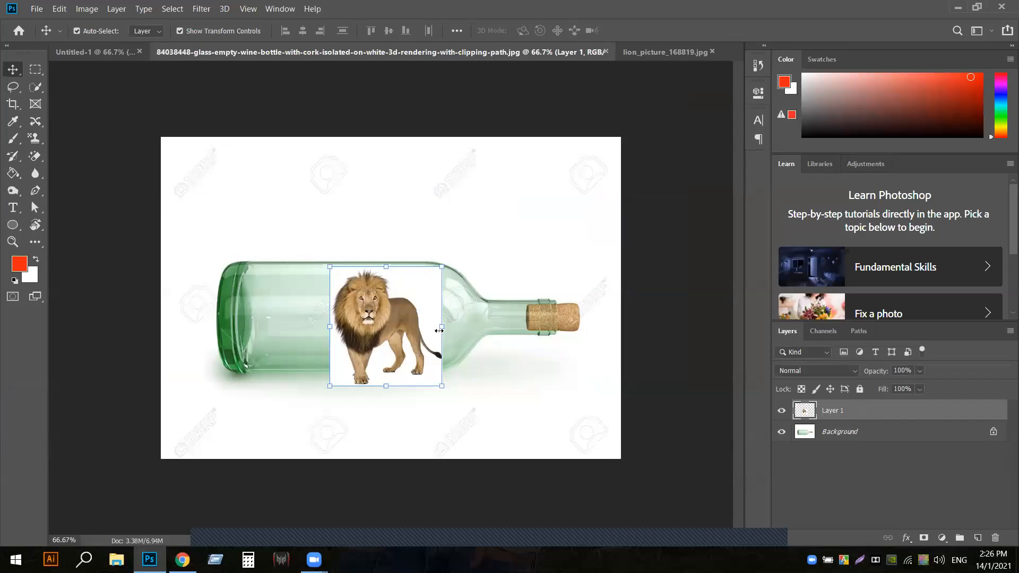
left_click_drag(439, 331, 529, 327)
left_click_drag(304, 319, 231, 301)
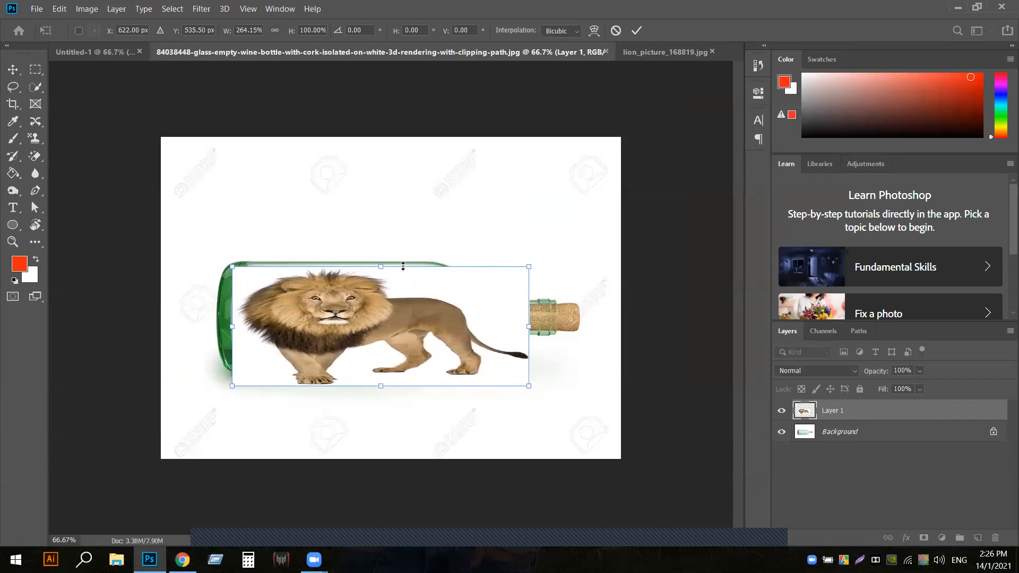
Lower the lion layer's opacity to 27% and scale it to about 251% width and 66% height inside the bottle.
left_click(920, 371)
left_click_drag(936, 388, 888, 388)
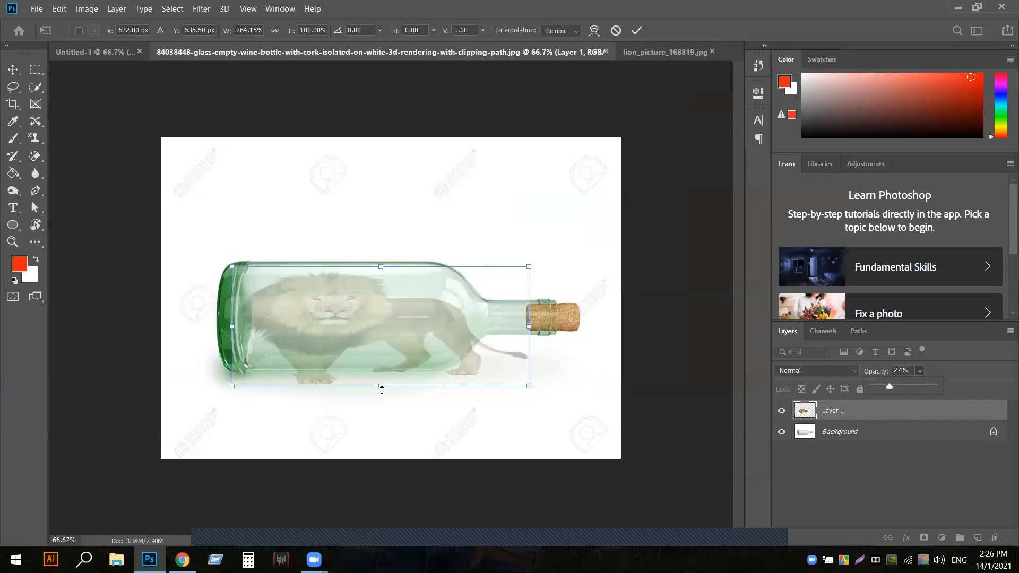
left_click_drag(382, 390, 380, 360)
left_click_drag(527, 355, 512, 344)
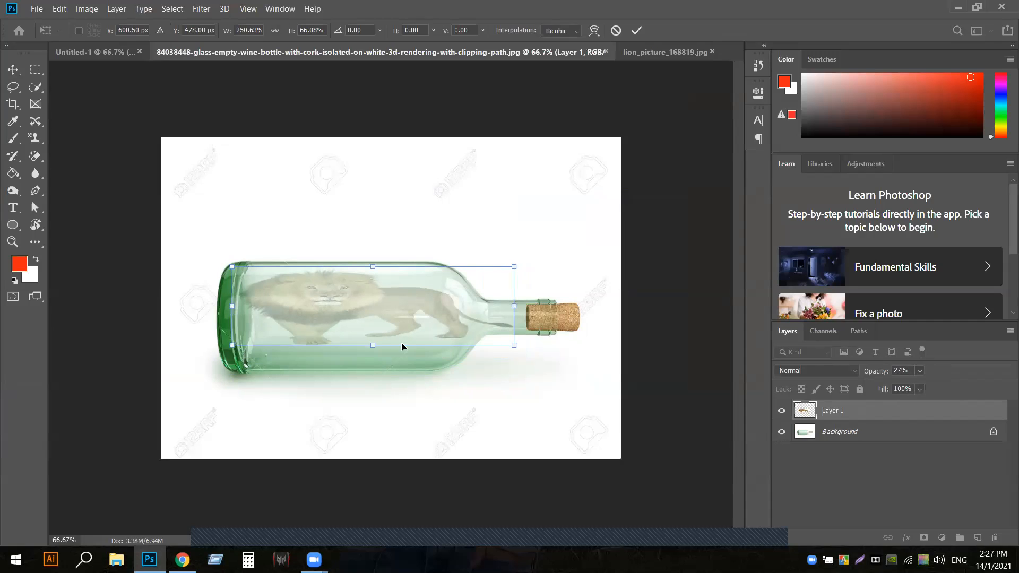
left_click_drag(369, 310, 368, 310)
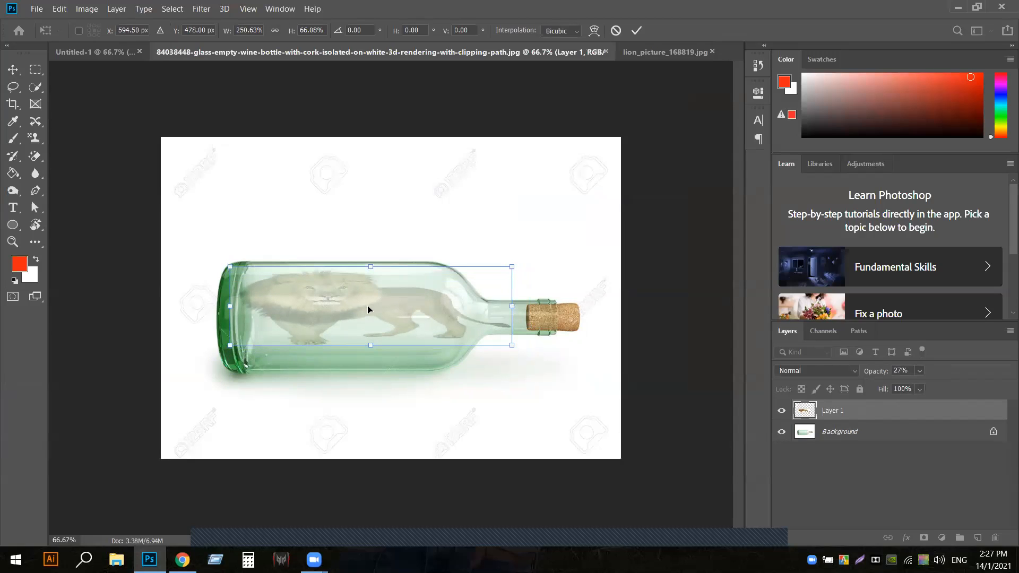
Restore the lion layer's opacity to 100% and apply the transform.
left_click(920, 372)
left_click_drag(941, 388, 995, 395)
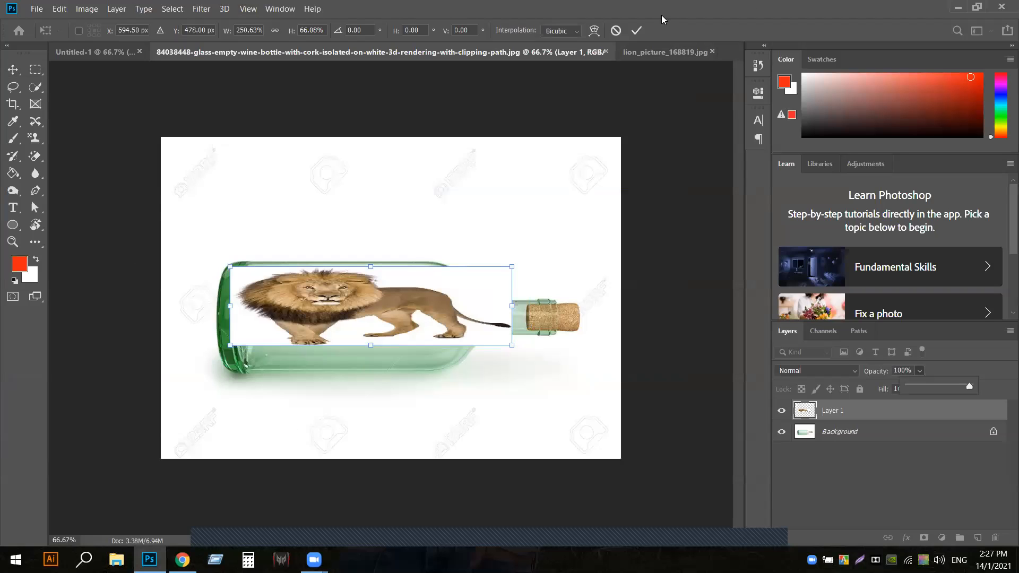
left_click(636, 30)
left_click(533, 260)
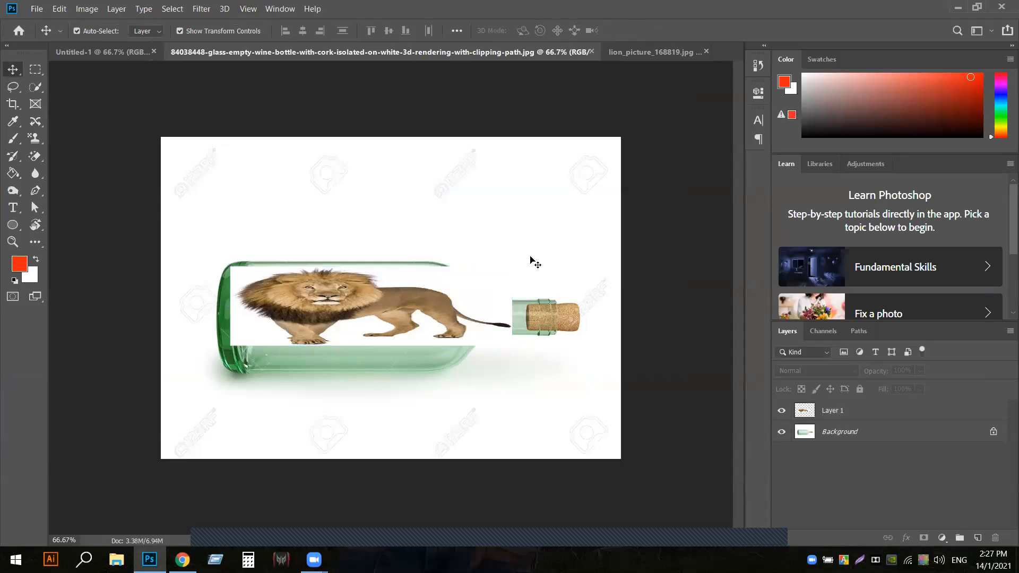
Add a layer mask to the lion layer and fill the mask with black using the Paint Bucket tool.
left_click(847, 414)
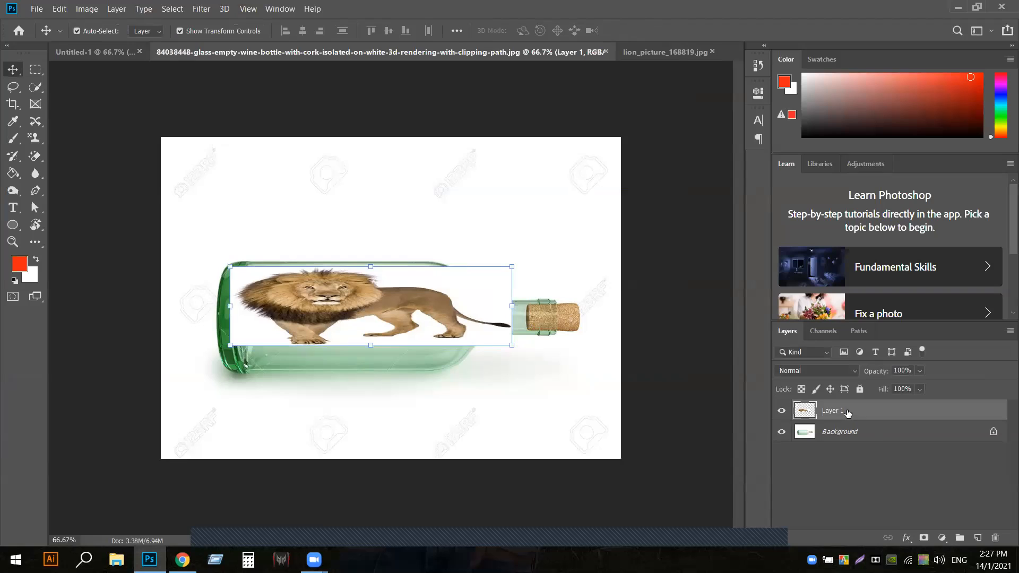
left_click(924, 538)
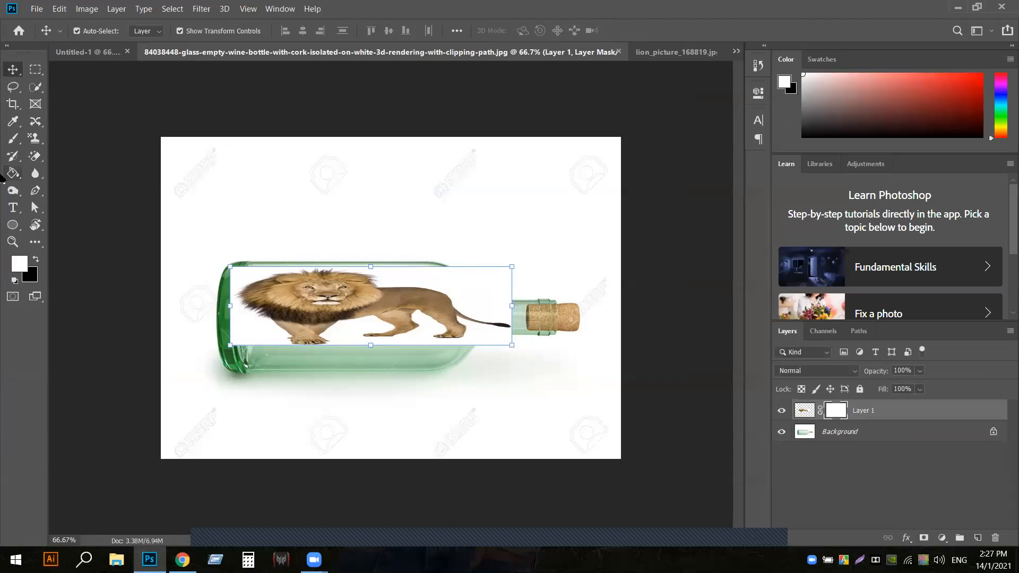
left_click(12, 173)
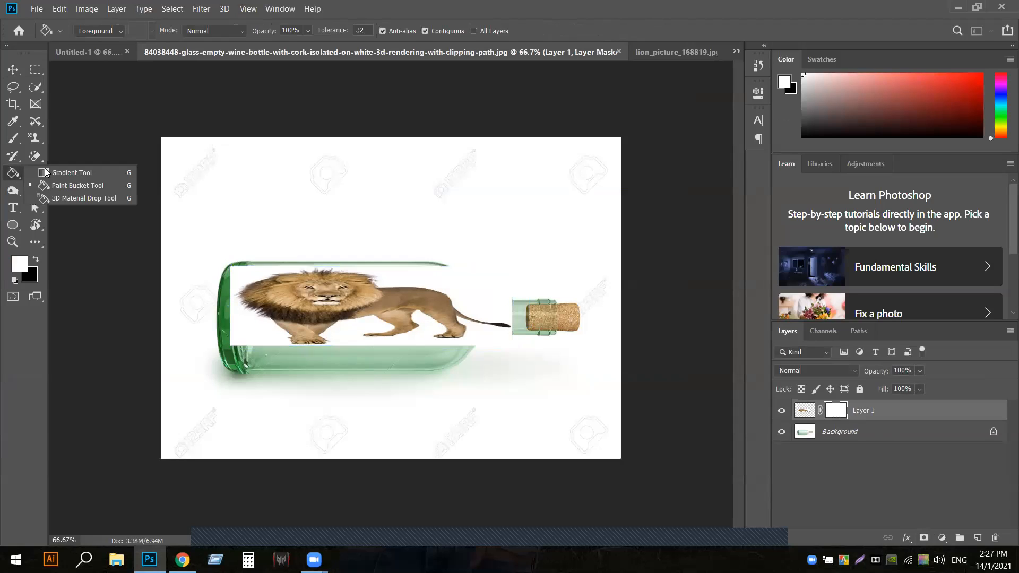
left_click(84, 185)
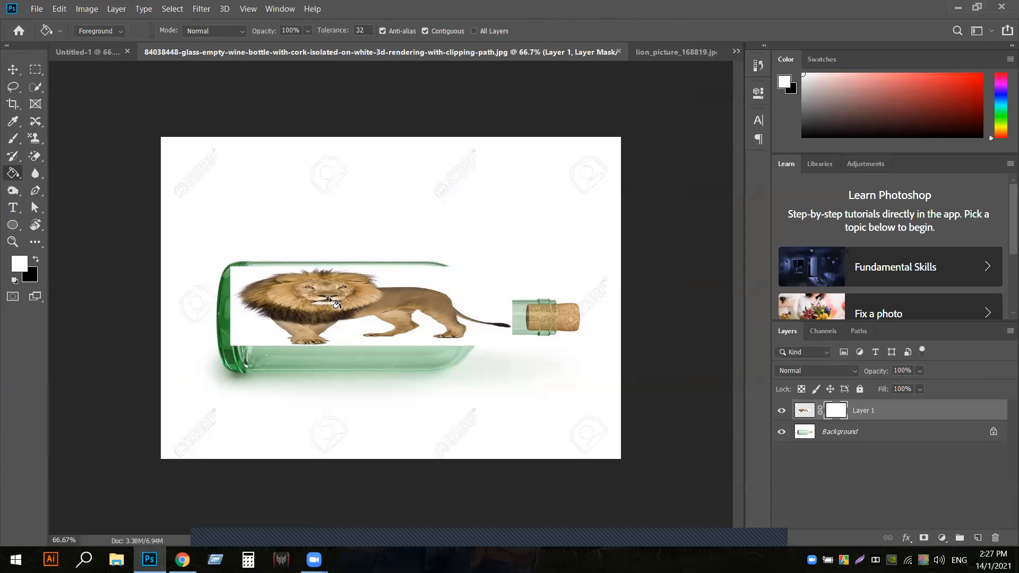
left_click(36, 258)
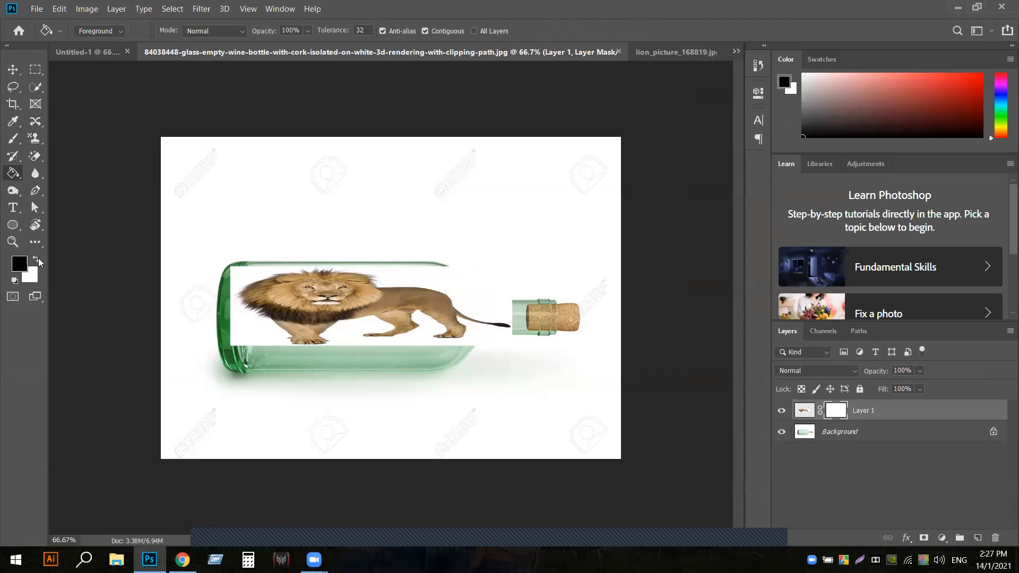
left_click(323, 301)
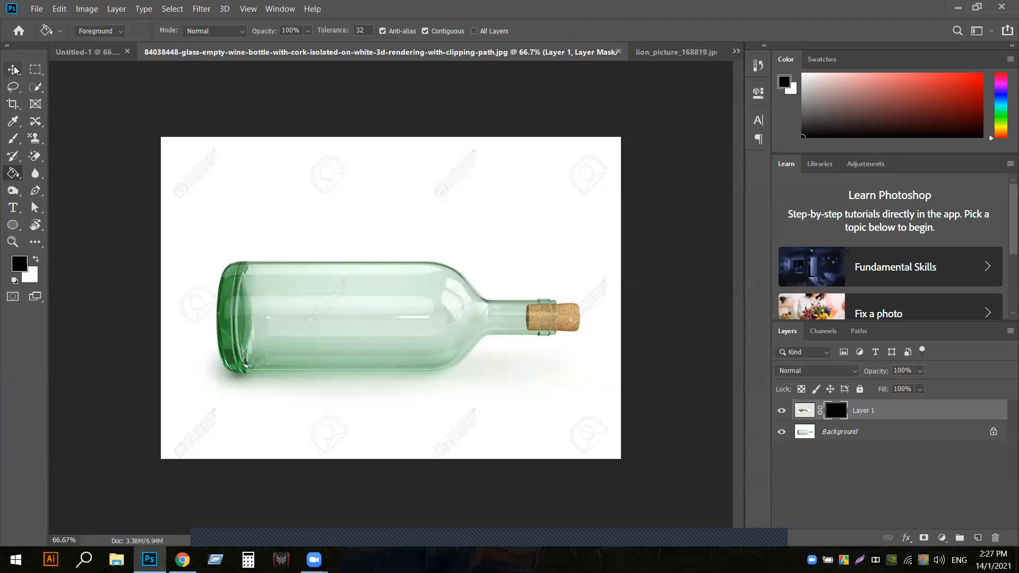
Select the whole bottle image on the Background layer with the Quick Selection tool.
left_click(878, 435)
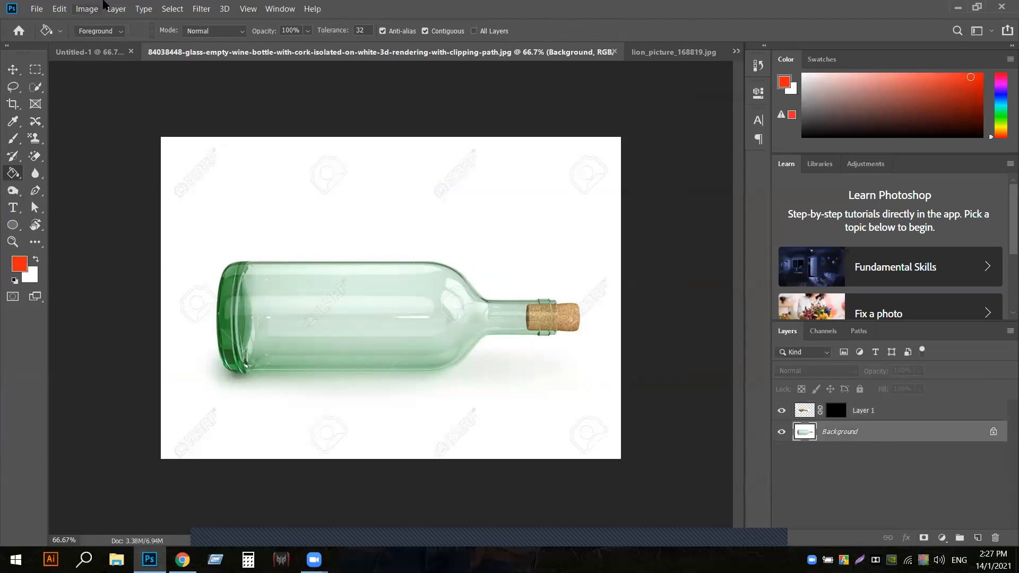
left_click(35, 87)
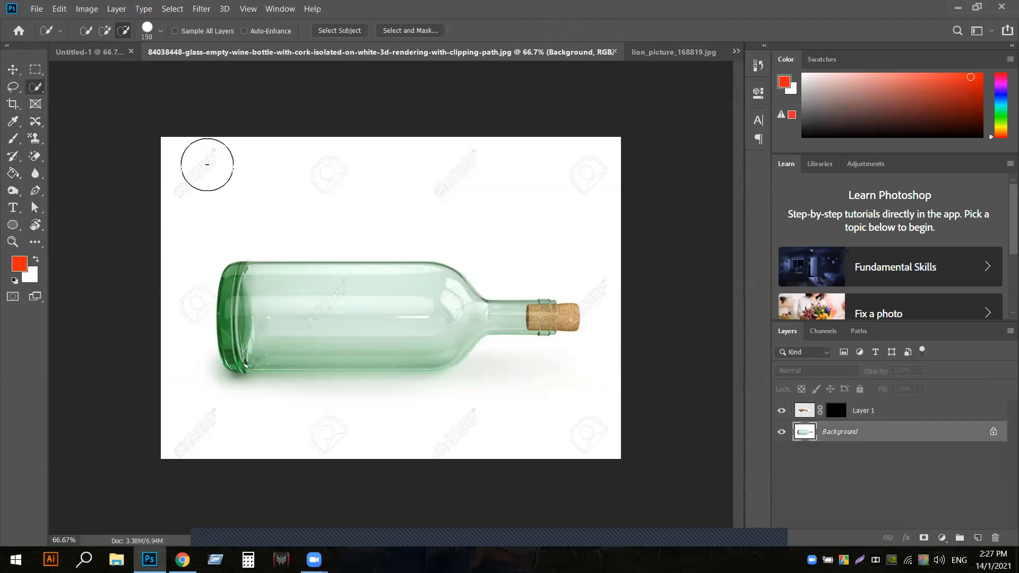
left_click(86, 31)
mouse_move(183, 155)
left_mouse_down()
mouse_move(231, 174)
mouse_move(525, 183)
left_mouse_up()
mouse_move(195, 279)
left_mouse_down()
mouse_move(159, 296)
mouse_move(251, 431)
mouse_move(460, 426)
mouse_move(569, 371)
mouse_move(550, 298)
mouse_move(552, 321)
left_mouse_up()
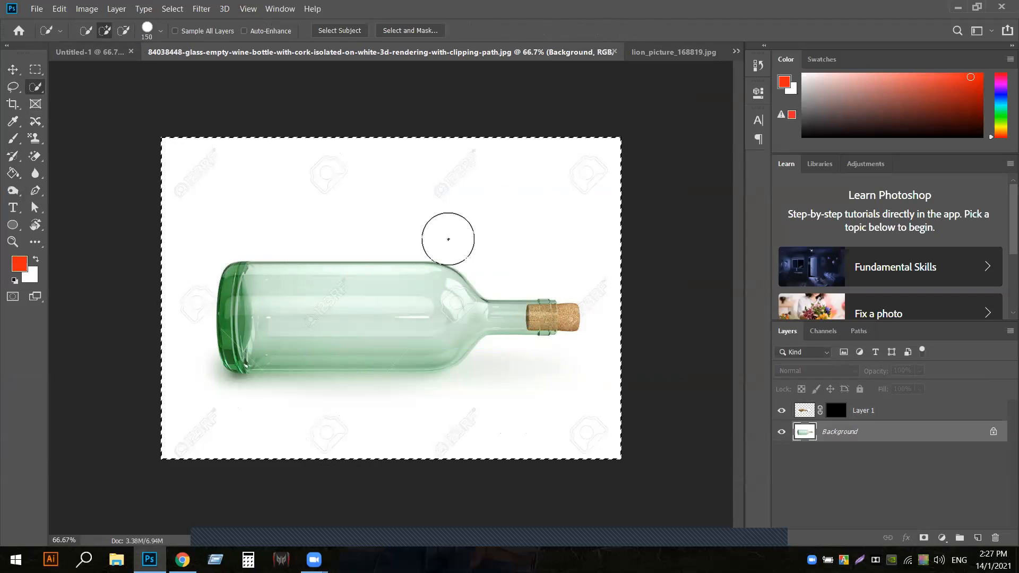
Subtract the white background around the bottle from the selection with the Quick Selection tool.
left_click(123, 31)
mouse_move(181, 108)
left_mouse_down()
mouse_move(197, 132)
mouse_move(326, 169)
mouse_move(532, 154)
mouse_move(594, 202)
left_mouse_up()
mouse_move(267, 109)
left_mouse_down()
mouse_move(353, 138)
mouse_move(494, 161)
mouse_move(552, 242)
mouse_move(628, 294)
mouse_move(594, 266)
mouse_move(559, 273)
mouse_move(552, 254)
mouse_move(544, 275)
mouse_move(543, 260)
mouse_move(543, 269)
mouse_move(590, 277)
mouse_move(577, 265)
mouse_move(541, 275)
left_mouse_up()
mouse_move(170, 266)
left_mouse_down()
mouse_move(178, 349)
mouse_move(191, 294)
mouse_move(173, 374)
mouse_move(203, 410)
mouse_move(183, 391)
mouse_move(179, 355)
mouse_move(179, 402)
mouse_move(207, 413)
mouse_move(382, 438)
mouse_move(526, 423)
mouse_move(594, 400)
mouse_move(621, 340)
mouse_move(596, 370)
mouse_move(397, 416)
mouse_move(525, 391)
mouse_move(588, 358)
mouse_move(604, 342)
mouse_move(605, 299)
mouse_move(599, 312)
mouse_move(621, 314)
mouse_move(595, 358)
mouse_move(546, 379)
mouse_move(533, 363)
mouse_move(562, 366)
left_mouse_up()
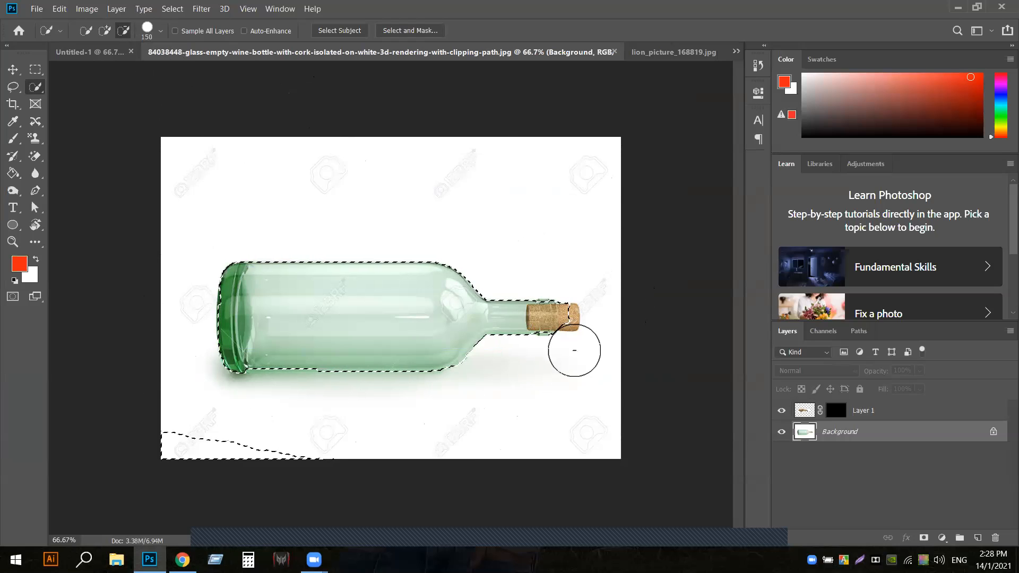
mouse_move(336, 437)
left_mouse_down()
mouse_move(258, 451)
mouse_move(128, 425)
left_mouse_up()
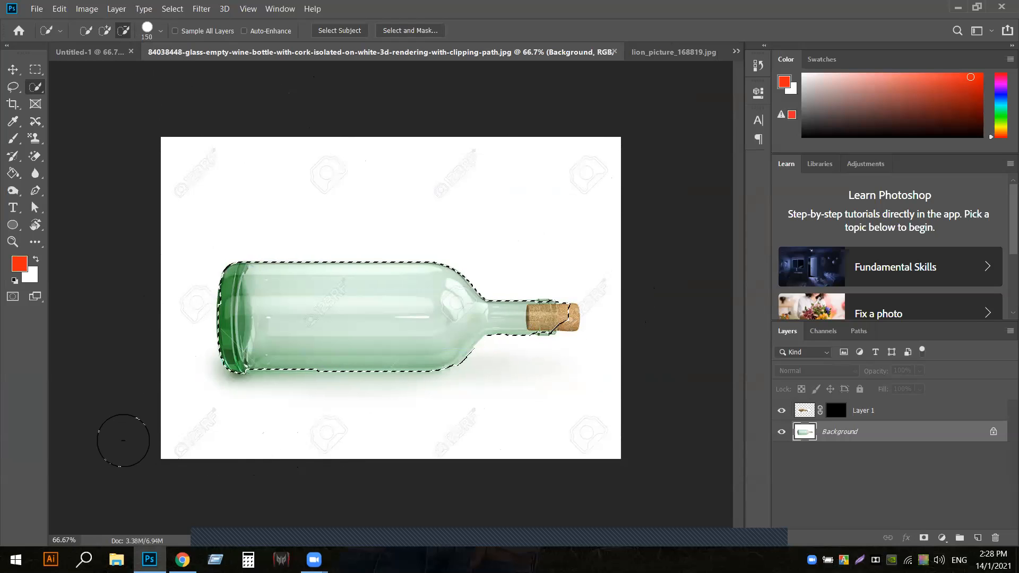
Add the cork to the bottle selection with a 50-pixel Quick Selection brush and trim the excess around the bottle neck.
left_click(104, 31)
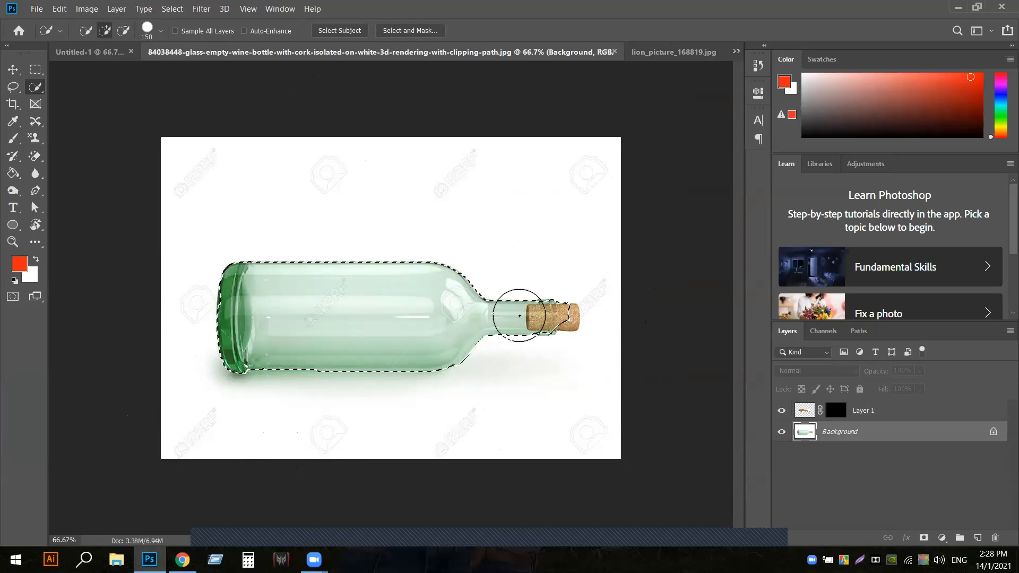
scroll(521, 319, "up", 4)
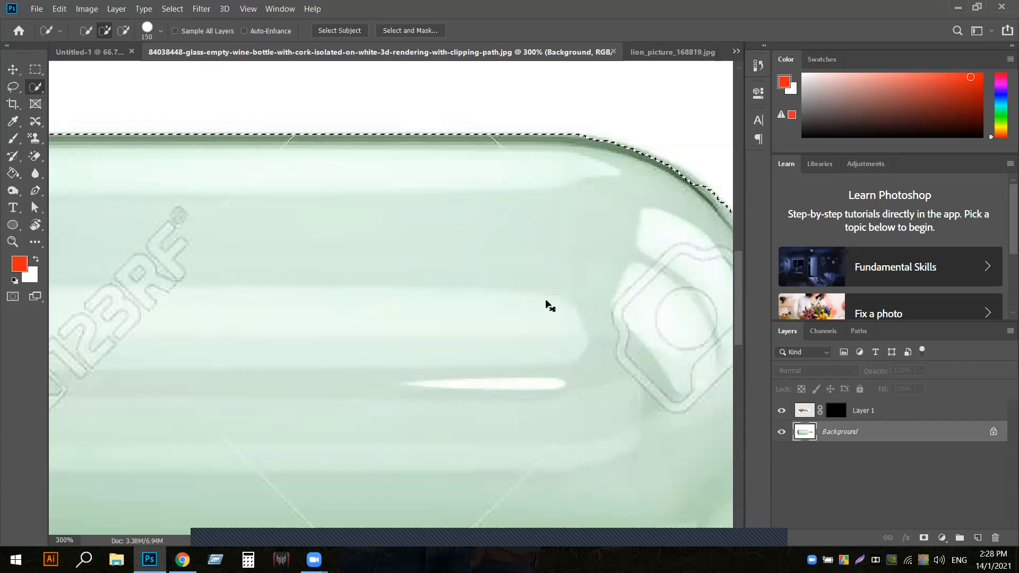
scroll(547, 306, "down", 3)
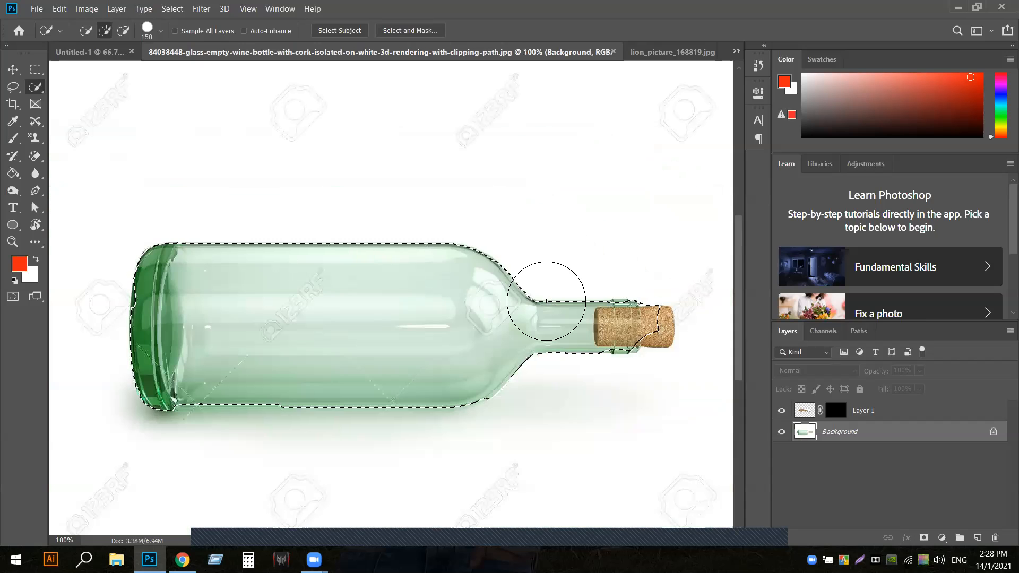
key("bracketleft")
key("bracketleft")
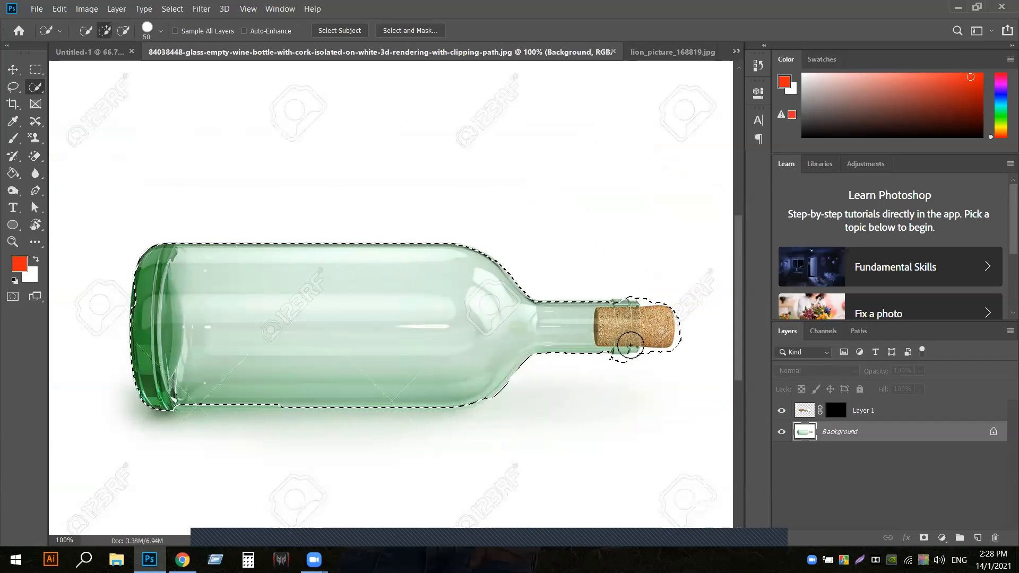
left_click(123, 31)
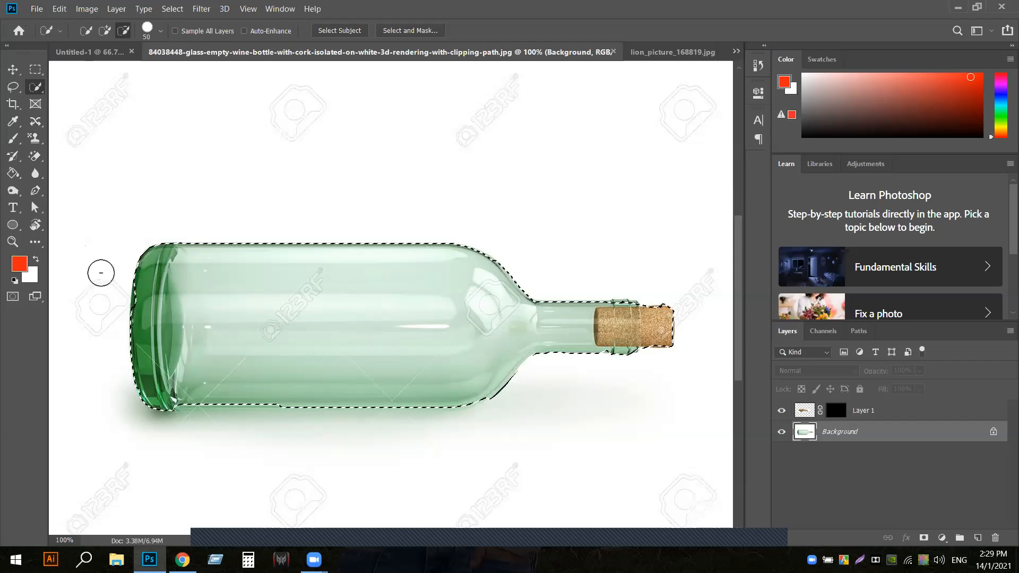
left_click(105, 31)
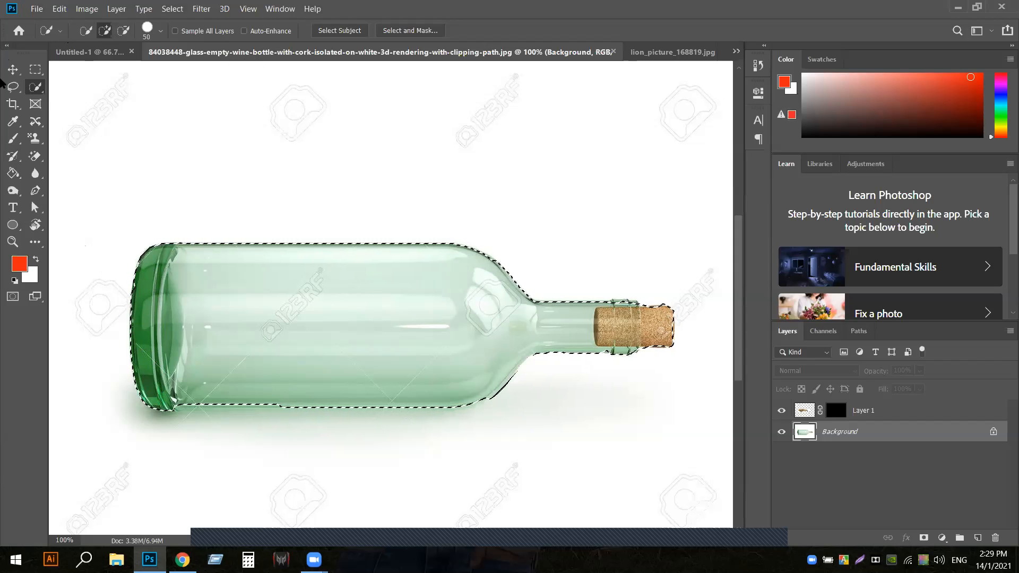
Invert the bottle selection and contract it by 4 pixels.
left_click(180, 10)
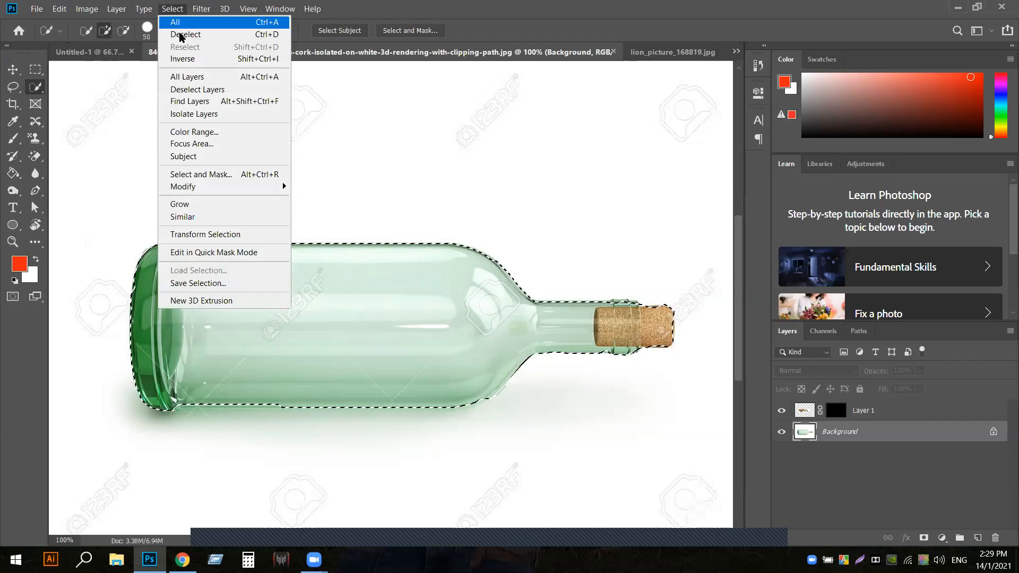
left_click(184, 59)
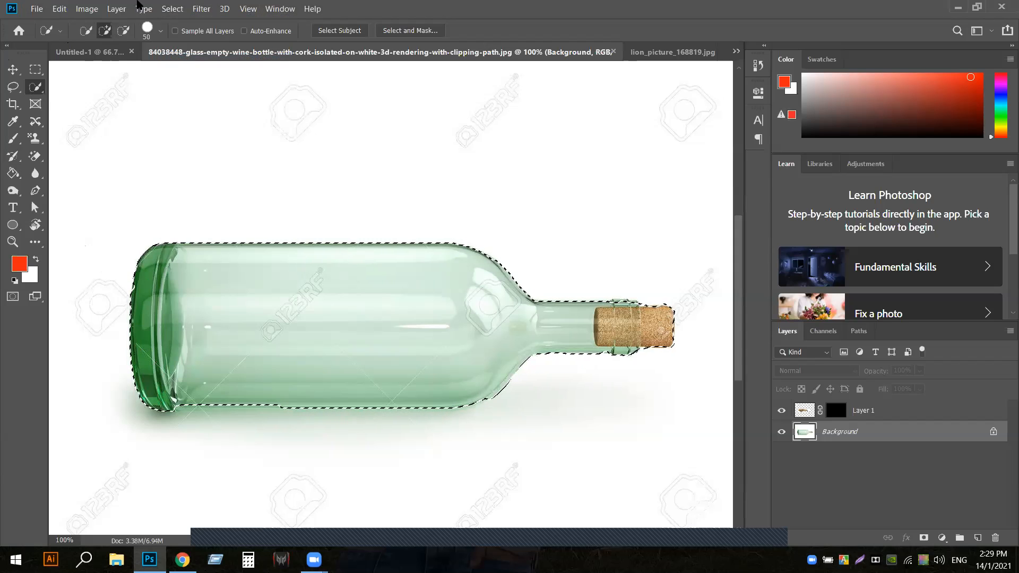
left_click(175, 5)
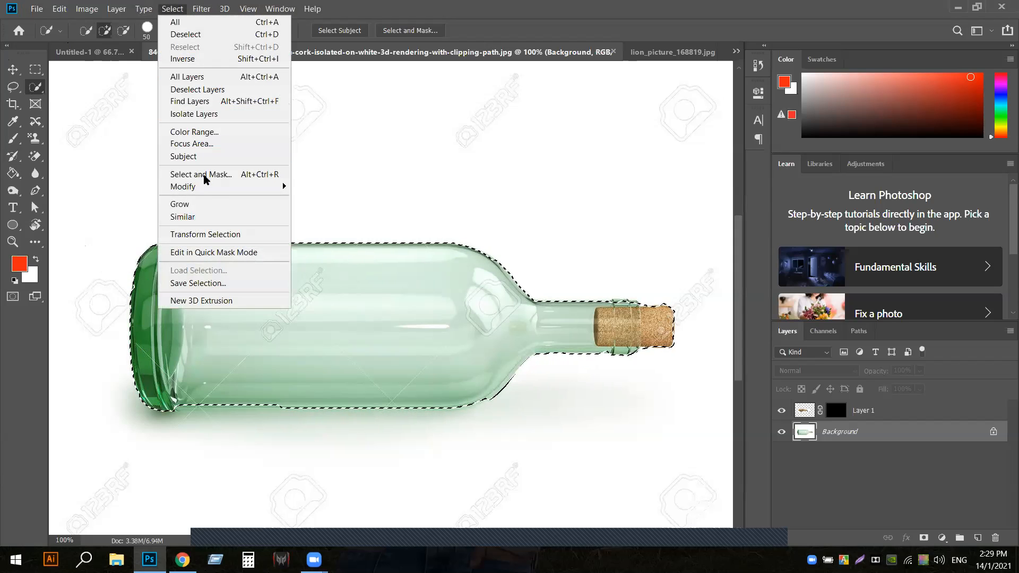
mouse_move(209, 186)
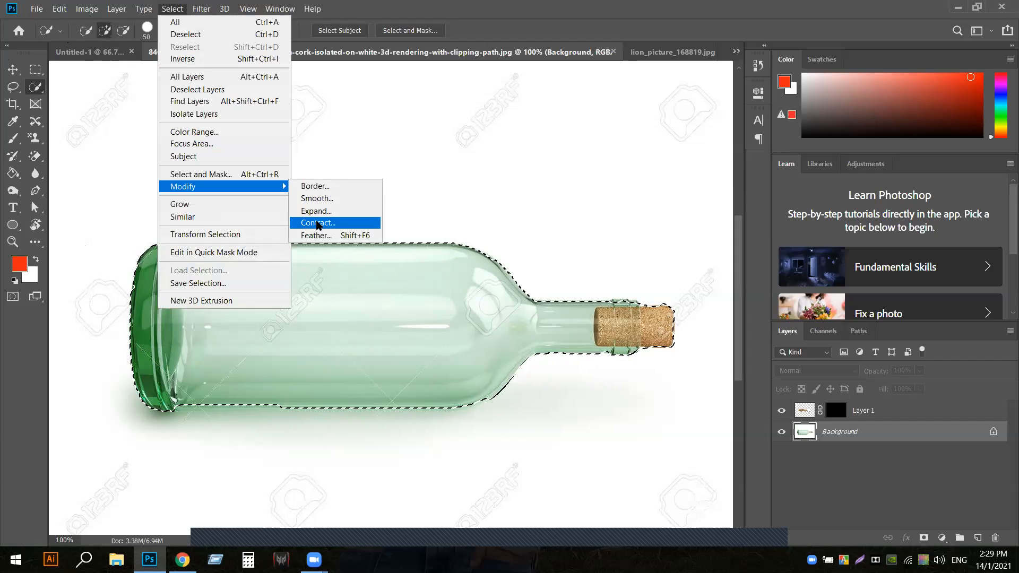
left_click(318, 223)
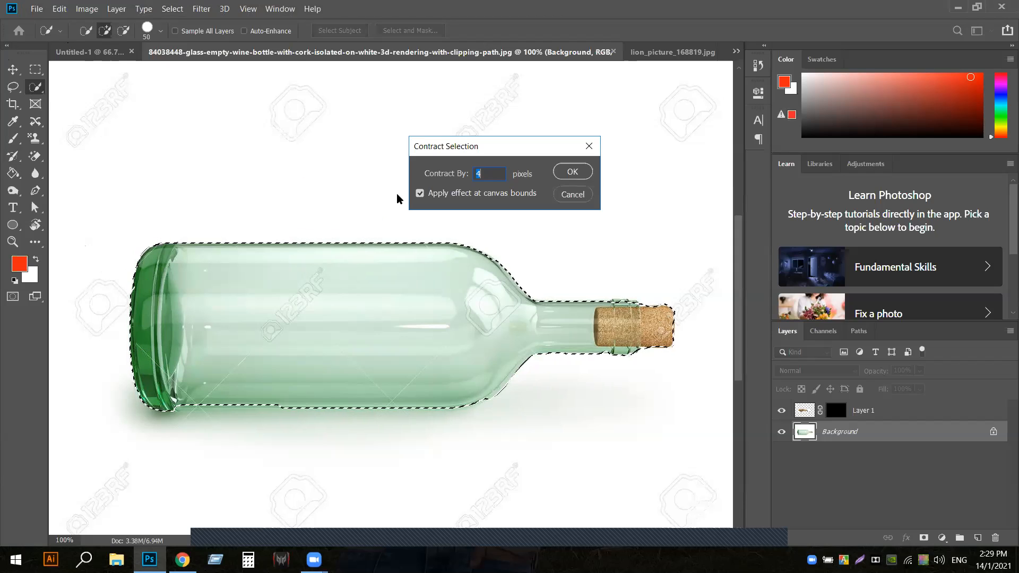
left_click(572, 172)
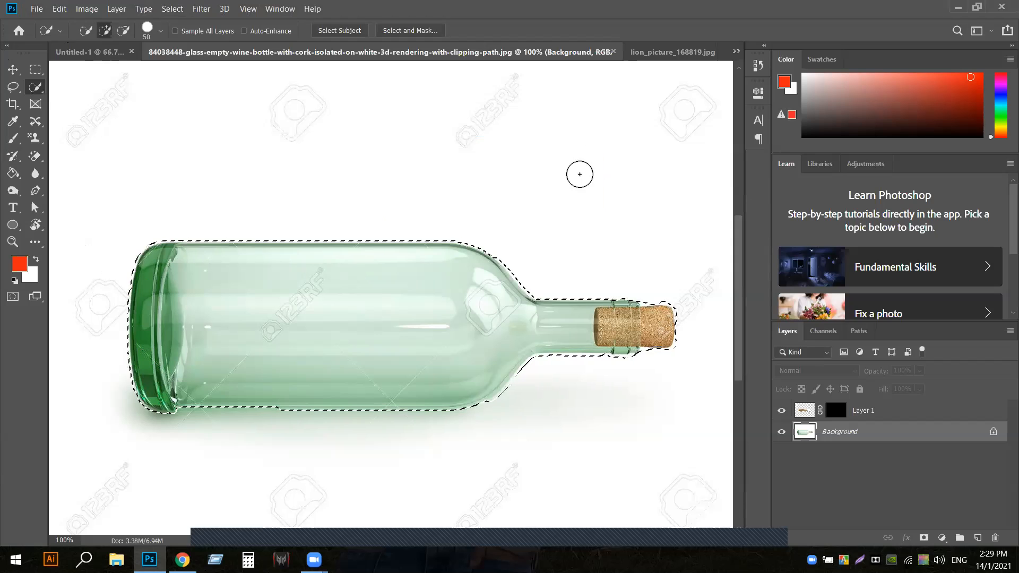
Feather the inverted selection with a radius of 20 pixels.
left_click(173, 8)
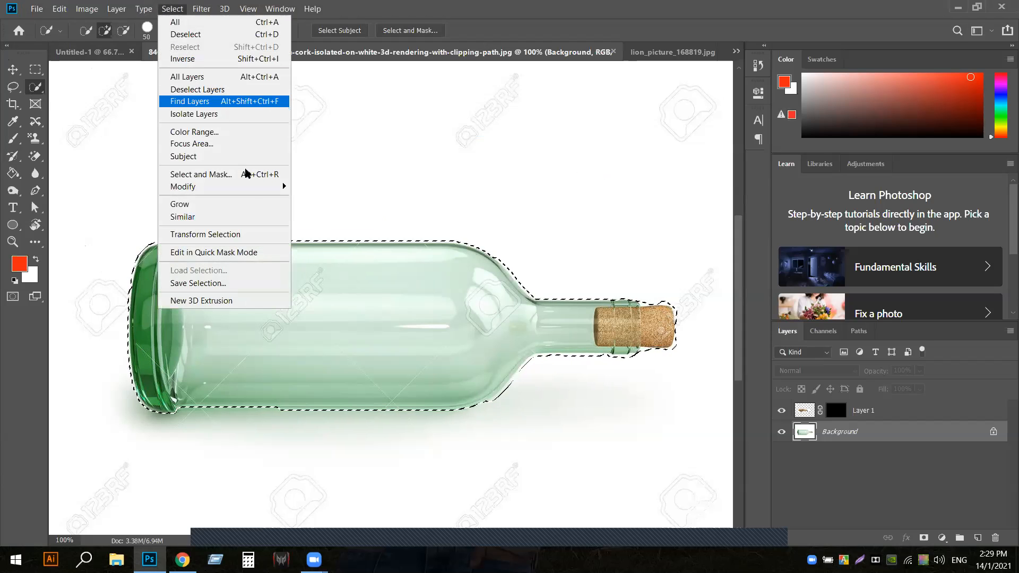
mouse_move(249, 186)
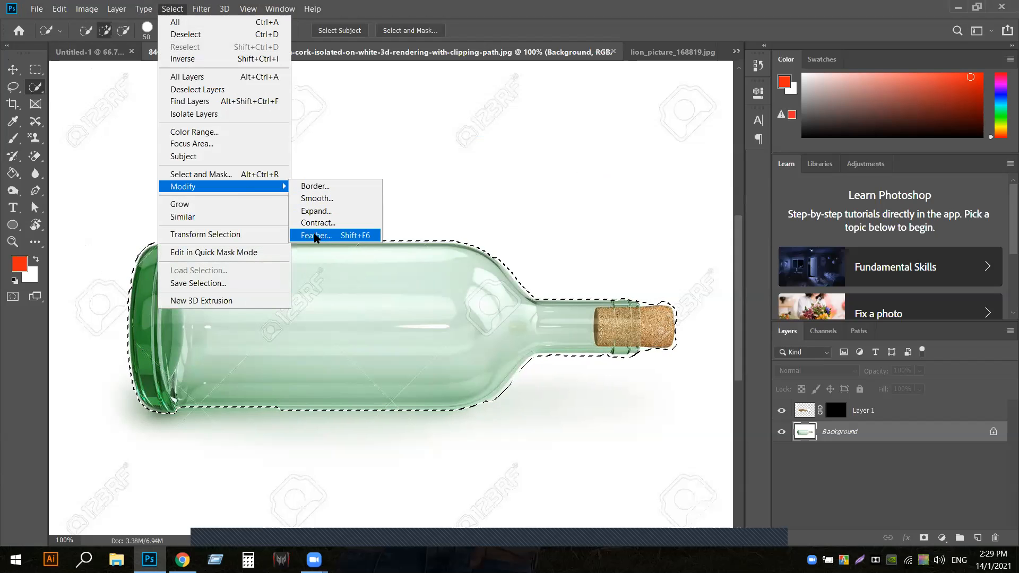
left_click(315, 235)
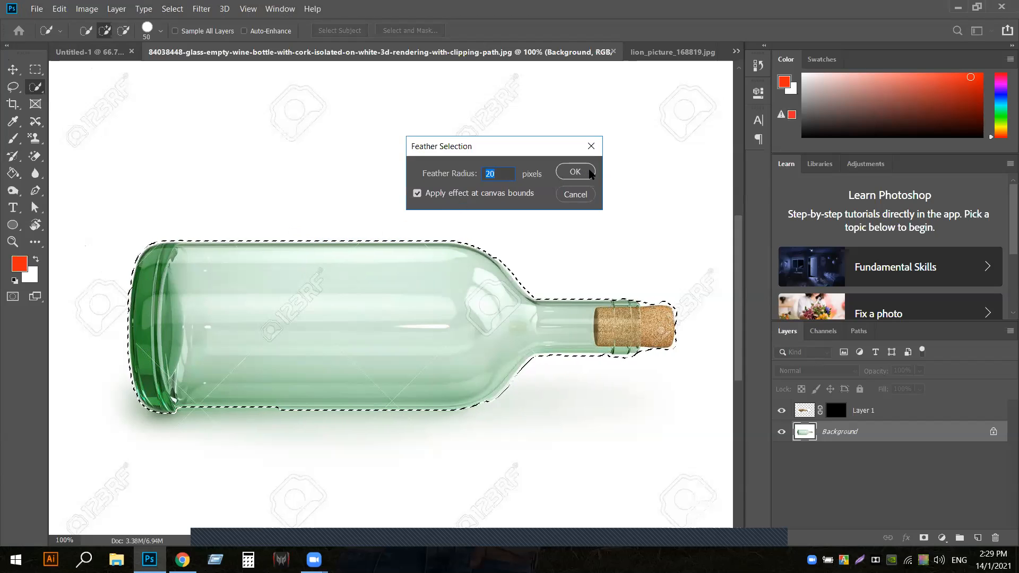
left_click(590, 173)
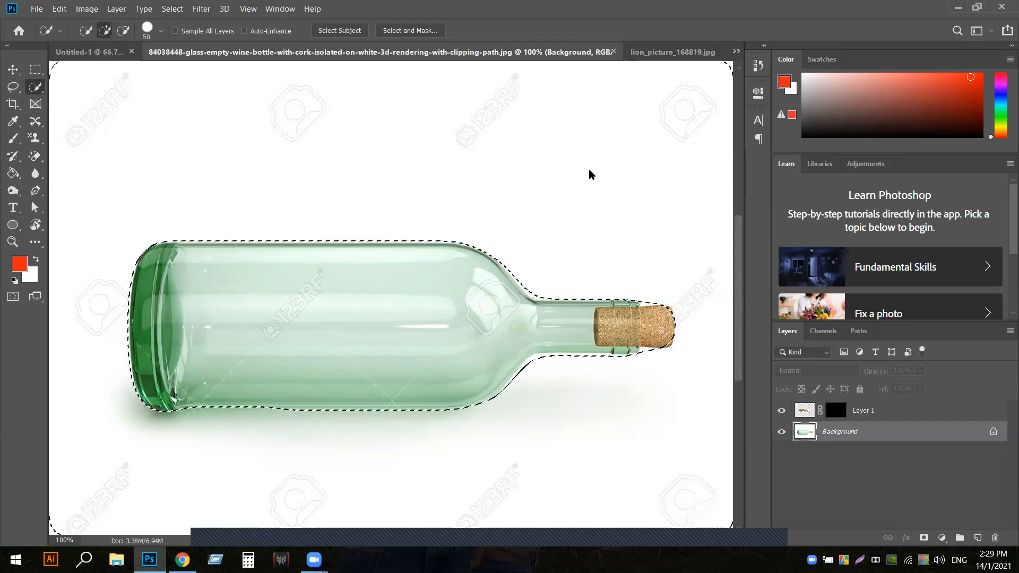
Clear the selection and paint white on Layer 1's mask with the Brush tool to reveal the lion's head and front body.
left_click(853, 416)
left_click(844, 416)
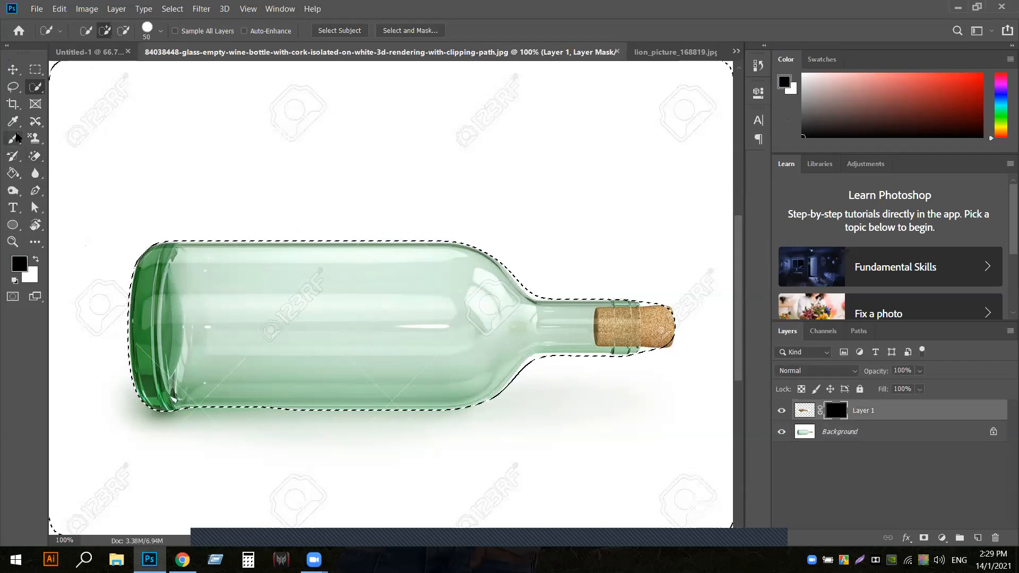
left_click(16, 136)
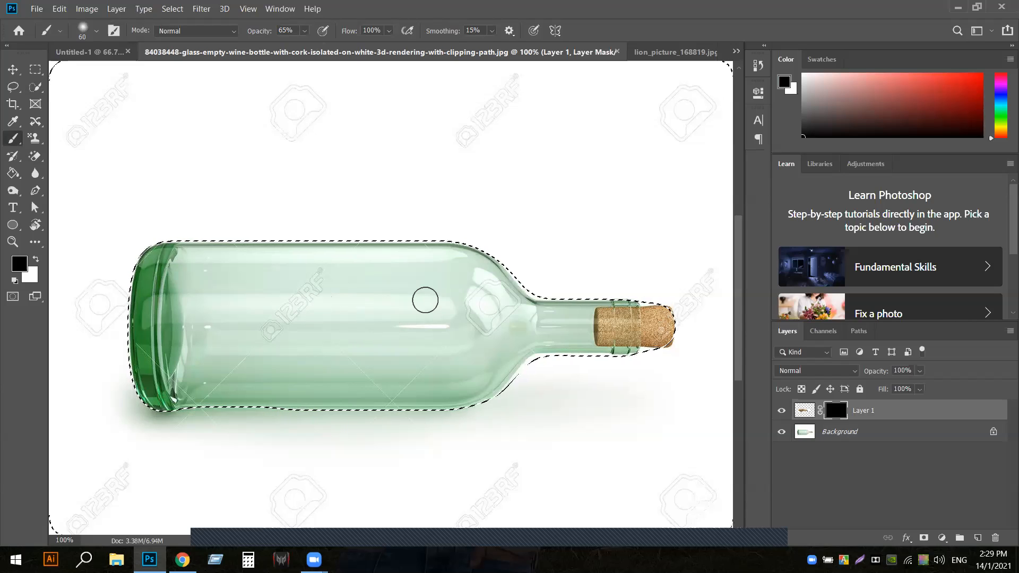
key("ctrl+d")
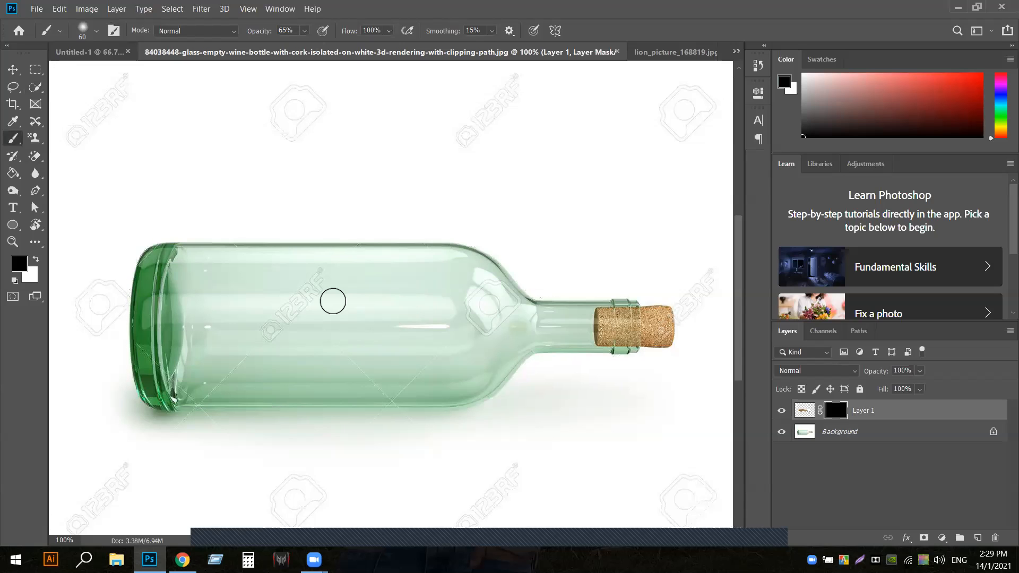
left_click(33, 260)
mouse_move(243, 302)
left_mouse_down()
mouse_move(363, 316)
mouse_move(339, 320)
mouse_move(258, 289)
mouse_move(236, 302)
mouse_move(276, 280)
mouse_move(356, 300)
mouse_move(357, 279)
mouse_move(274, 275)
mouse_move(256, 280)
mouse_move(249, 303)
mouse_move(360, 328)
mouse_move(269, 337)
mouse_move(245, 330)
mouse_move(220, 286)
mouse_move(208, 317)
mouse_move(224, 334)
mouse_move(252, 339)
mouse_move(249, 320)
mouse_move(212, 315)
mouse_move(207, 345)
mouse_move(236, 347)
mouse_move(241, 287)
mouse_move(223, 272)
mouse_move(187, 286)
mouse_move(187, 305)
mouse_move(213, 334)
mouse_move(206, 311)
mouse_move(183, 323)
mouse_move(184, 338)
mouse_move(204, 343)
mouse_move(200, 315)
mouse_move(188, 308)
mouse_move(170, 329)
mouse_move(167, 320)
mouse_move(184, 276)
mouse_move(186, 323)
mouse_move(203, 341)
mouse_move(241, 340)
mouse_move(223, 326)
mouse_move(232, 353)
mouse_move(273, 355)
mouse_move(262, 344)
mouse_move(275, 361)
mouse_move(305, 352)
mouse_move(295, 335)
mouse_move(313, 356)
mouse_move(336, 339)
mouse_move(321, 326)
mouse_move(343, 344)
mouse_move(359, 292)
mouse_move(388, 303)
mouse_move(374, 295)
mouse_move(390, 324)
left_mouse_up()
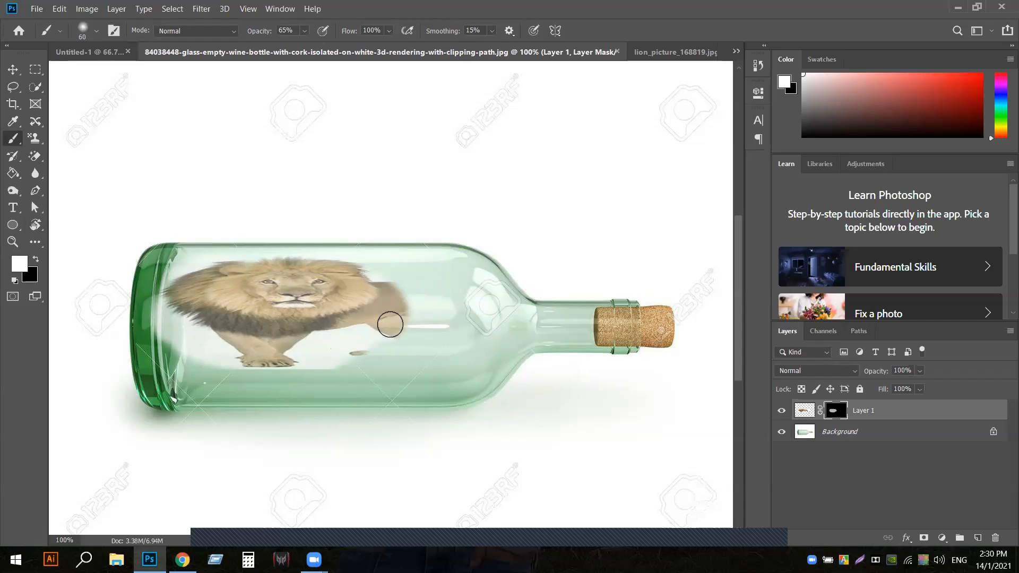
Lower Layer 1's opacity to 85% and paint white on its mask to reveal the lion's hindquarters, hind legs and tail.
left_click(921, 372)
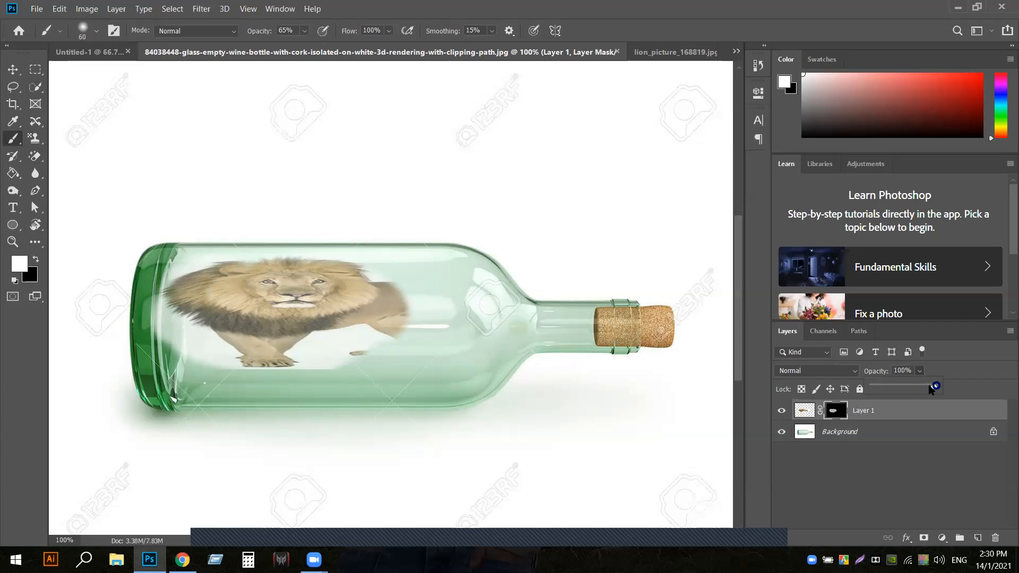
left_click_drag(928, 389, 927, 390)
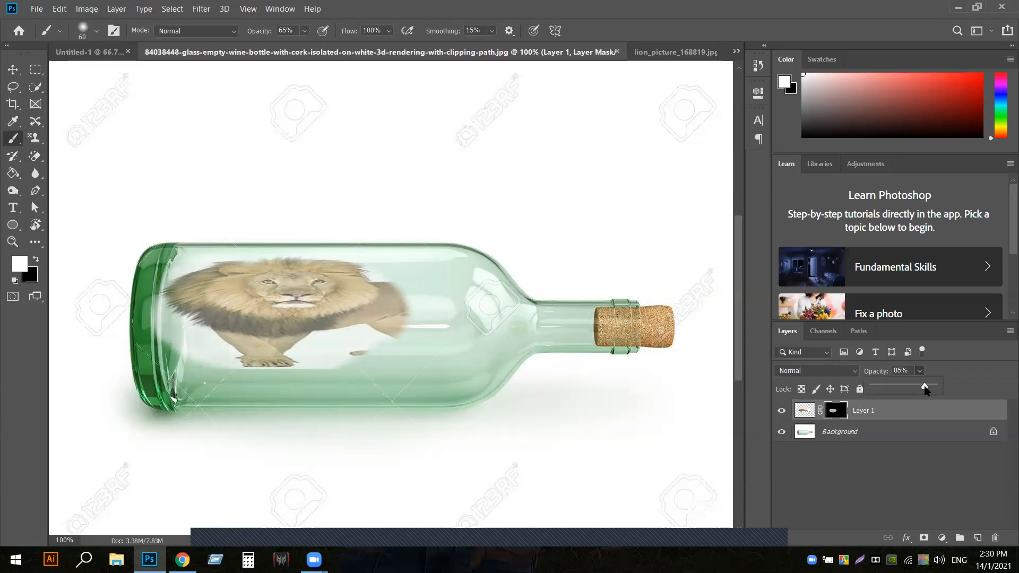
mouse_move(381, 302)
left_mouse_down()
mouse_move(397, 285)
mouse_move(209, 276)
mouse_move(281, 272)
mouse_move(333, 273)
mouse_move(245, 304)
mouse_move(363, 302)
mouse_move(213, 293)
mouse_move(294, 312)
mouse_move(248, 317)
mouse_move(190, 295)
mouse_move(247, 322)
mouse_move(335, 321)
mouse_move(352, 308)
mouse_move(254, 338)
mouse_move(268, 345)
mouse_move(234, 330)
mouse_move(276, 342)
mouse_move(420, 312)
mouse_move(405, 323)
mouse_move(416, 291)
mouse_move(436, 305)
mouse_move(422, 311)
mouse_move(444, 301)
mouse_move(452, 320)
mouse_move(448, 298)
mouse_move(384, 292)
mouse_move(419, 296)
mouse_move(376, 340)
mouse_move(436, 344)
mouse_move(417, 334)
mouse_move(375, 342)
mouse_move(389, 336)
mouse_move(380, 341)
mouse_move(376, 328)
mouse_move(373, 347)
mouse_move(377, 330)
mouse_move(344, 329)
mouse_move(341, 295)
left_mouse_up()
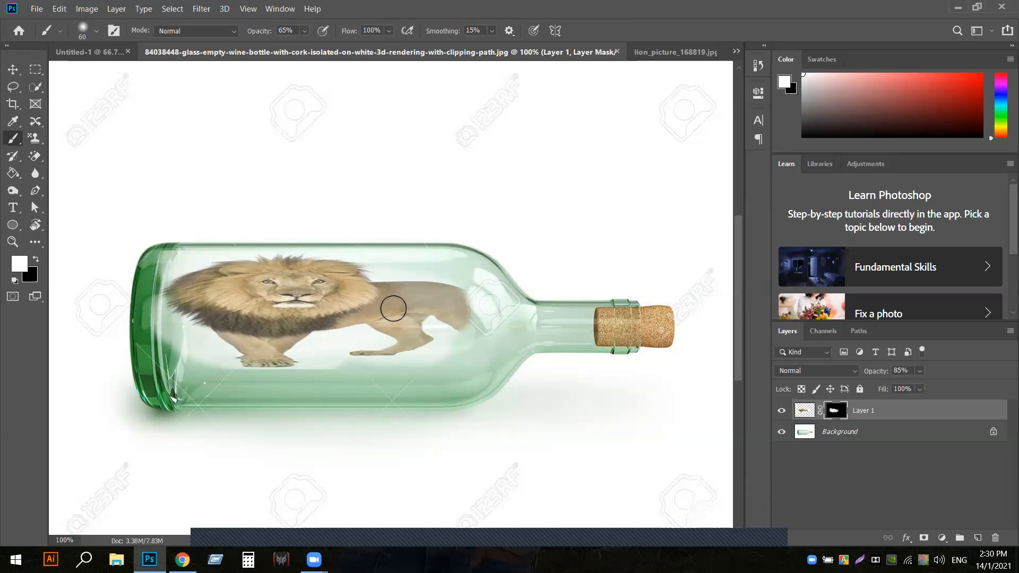
key("ctrl+z")
mouse_move(423, 285)
left_mouse_down()
mouse_move(484, 295)
mouse_move(515, 321)
mouse_move(568, 329)
mouse_move(477, 317)
mouse_move(463, 297)
mouse_move(430, 296)
left_mouse_up()
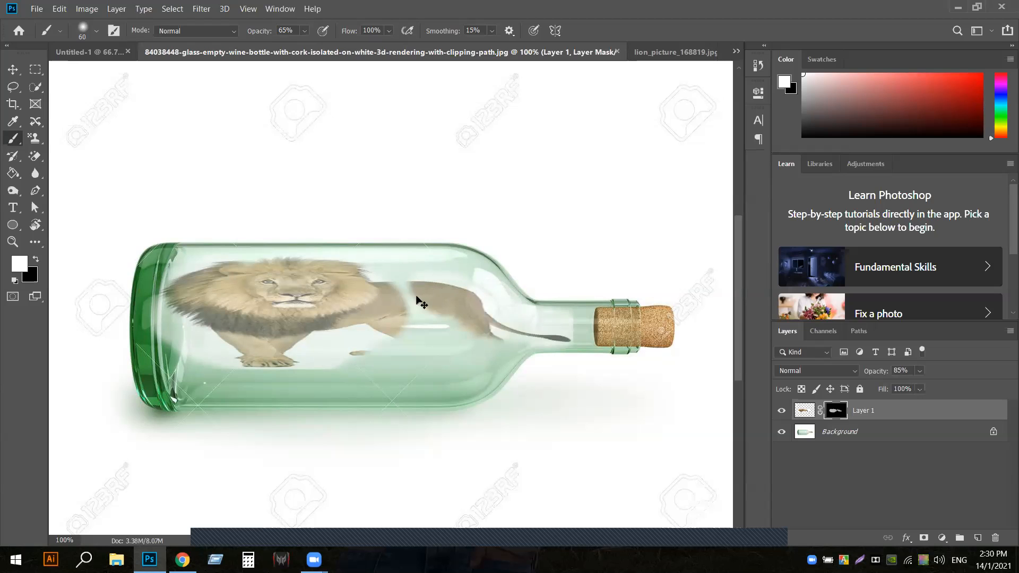
key("ctrl+z")
mouse_move(440, 313)
left_mouse_down()
mouse_move(561, 339)
mouse_move(481, 331)
mouse_move(512, 341)
mouse_move(494, 366)
mouse_move(521, 350)
mouse_move(422, 349)
mouse_move(447, 312)
mouse_move(437, 327)
mouse_move(415, 310)
mouse_move(449, 288)
mouse_move(422, 296)
mouse_move(444, 284)
mouse_move(460, 308)
mouse_move(475, 304)
mouse_move(475, 286)
mouse_move(393, 309)
mouse_move(391, 288)
mouse_move(408, 294)
mouse_move(405, 332)
mouse_move(383, 330)
mouse_move(407, 317)
mouse_move(404, 302)
mouse_move(368, 316)
mouse_move(349, 301)
mouse_move(315, 304)
mouse_move(302, 300)
mouse_move(314, 293)
mouse_move(249, 272)
mouse_move(255, 306)
mouse_move(223, 283)
mouse_move(198, 303)
mouse_move(215, 284)
mouse_move(210, 294)
mouse_move(285, 304)
left_mouse_up()
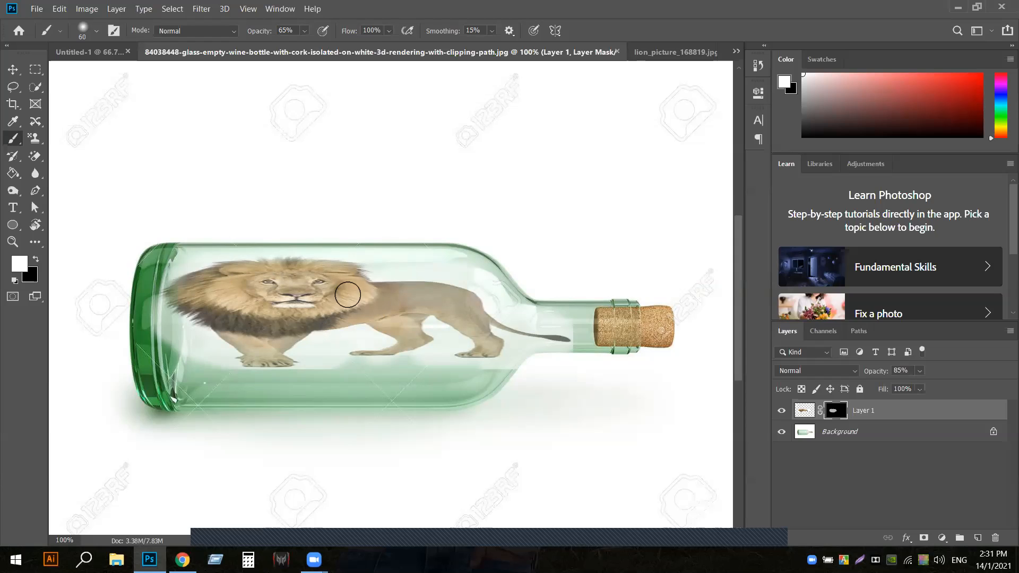
mouse_move(340, 264)
left_mouse_down()
mouse_move(203, 273)
mouse_move(235, 279)
mouse_move(209, 303)
mouse_move(161, 278)
mouse_move(179, 318)
mouse_move(298, 353)
mouse_move(384, 323)
mouse_move(405, 393)
mouse_move(447, 351)
left_mouse_up()
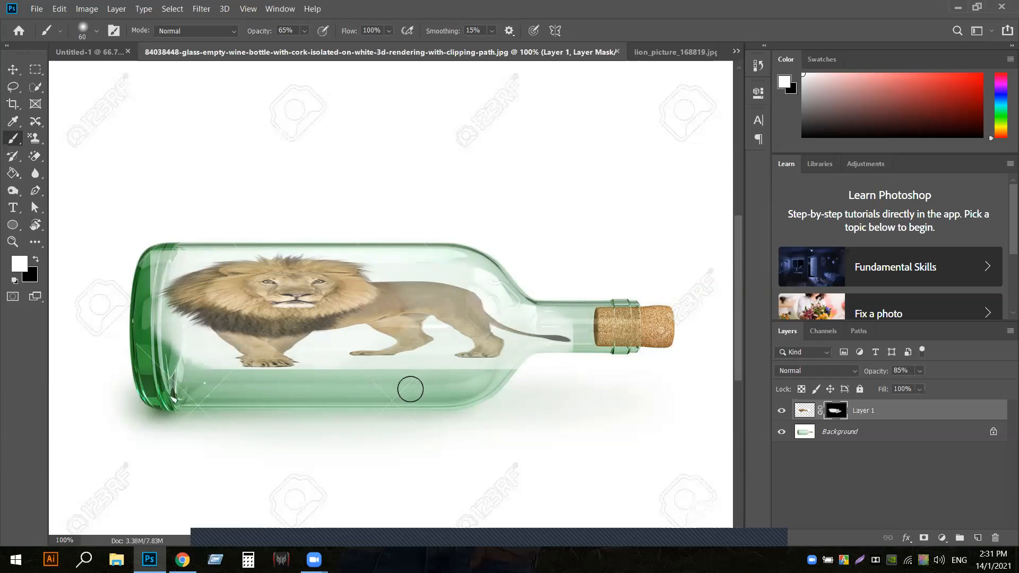
left_click(921, 372)
left_click_drag(932, 389, 945, 388)
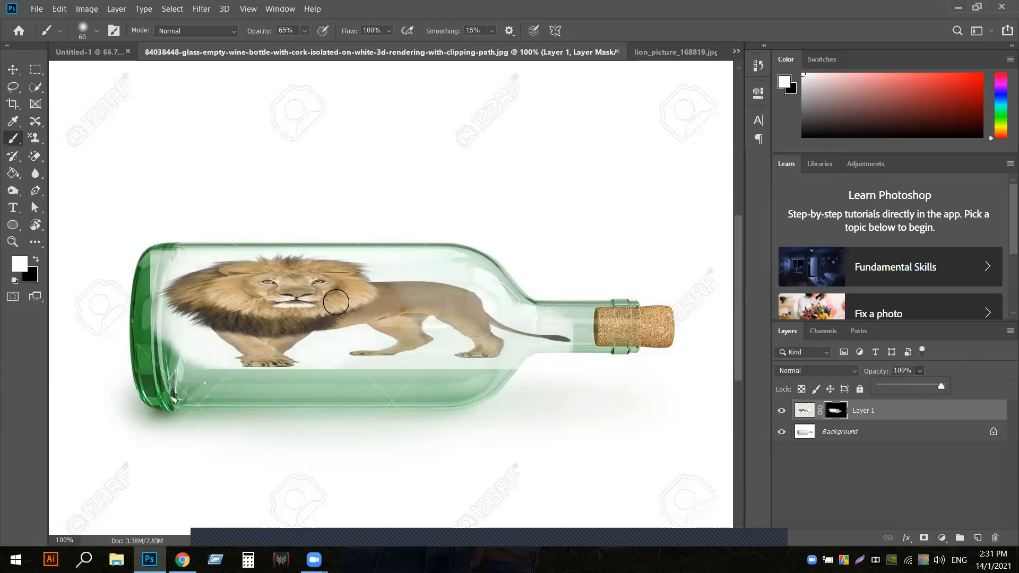
mouse_move(446, 300)
left_mouse_down()
mouse_move(234, 280)
mouse_move(209, 288)
mouse_move(203, 312)
mouse_move(323, 300)
left_mouse_up()
mouse_move(433, 312)
left_mouse_down()
mouse_move(413, 330)
mouse_move(450, 316)
mouse_move(496, 338)
left_mouse_up()
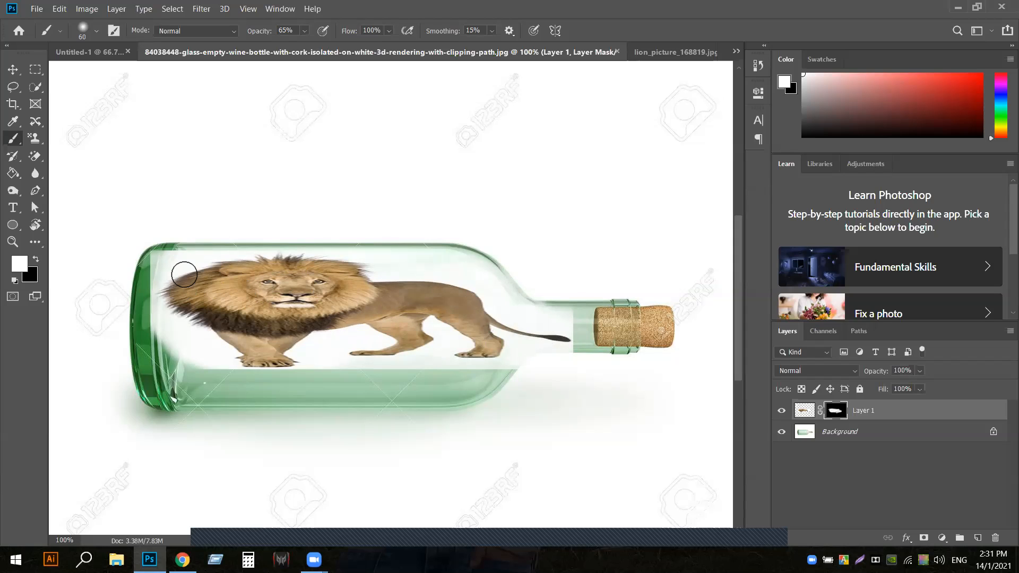
key("ctrl+z")
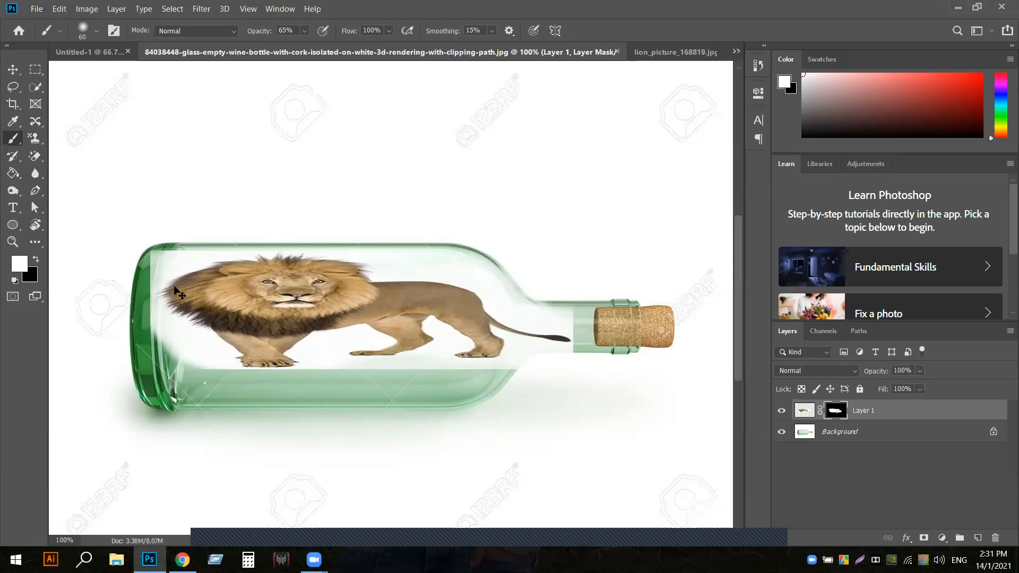
key("ctrl+z")
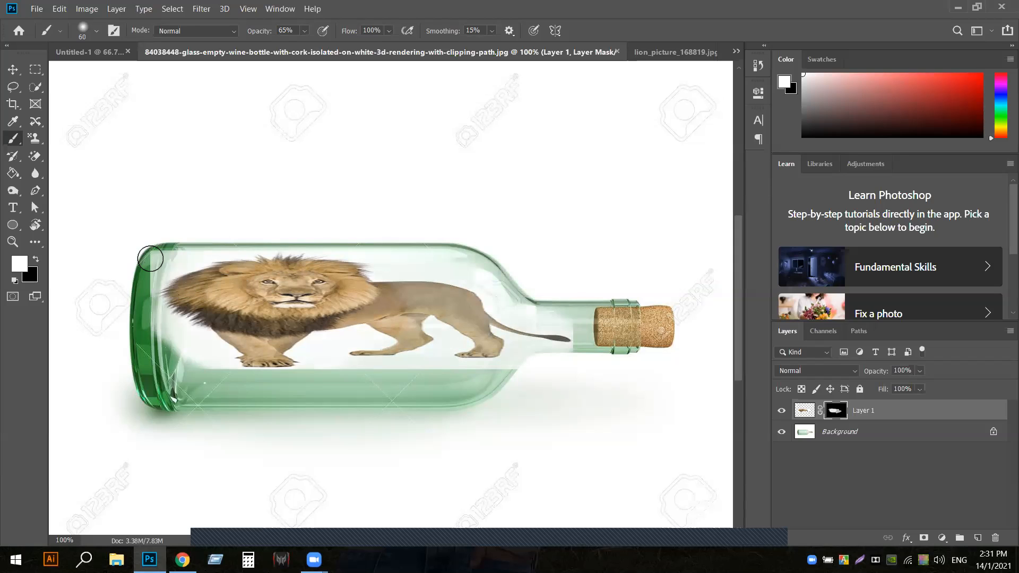
key("ctrl+z")
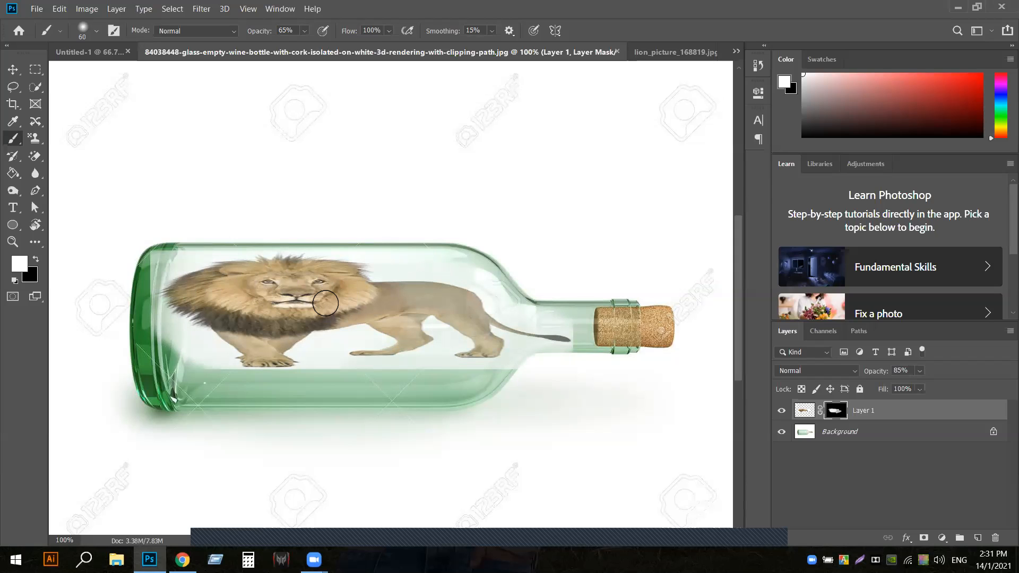
Restore Layer 1's opacity to 100% and paint white on its mask over the lion's body and legs.
left_click(920, 371)
left_click_drag(935, 390, 947, 390)
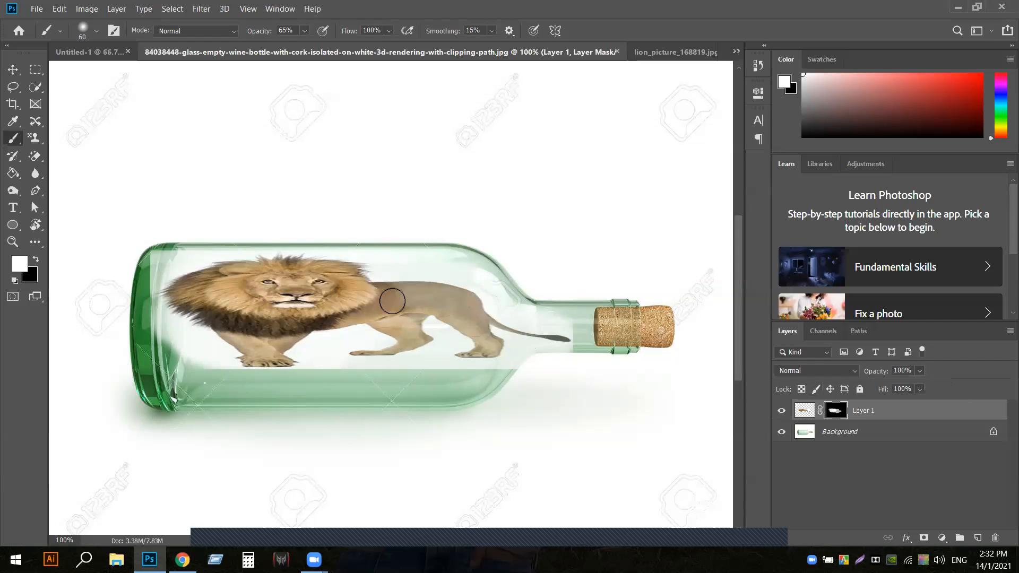
mouse_move(453, 310)
left_mouse_down()
mouse_move(481, 317)
mouse_move(486, 335)
mouse_move(474, 342)
mouse_move(394, 331)
left_mouse_up()
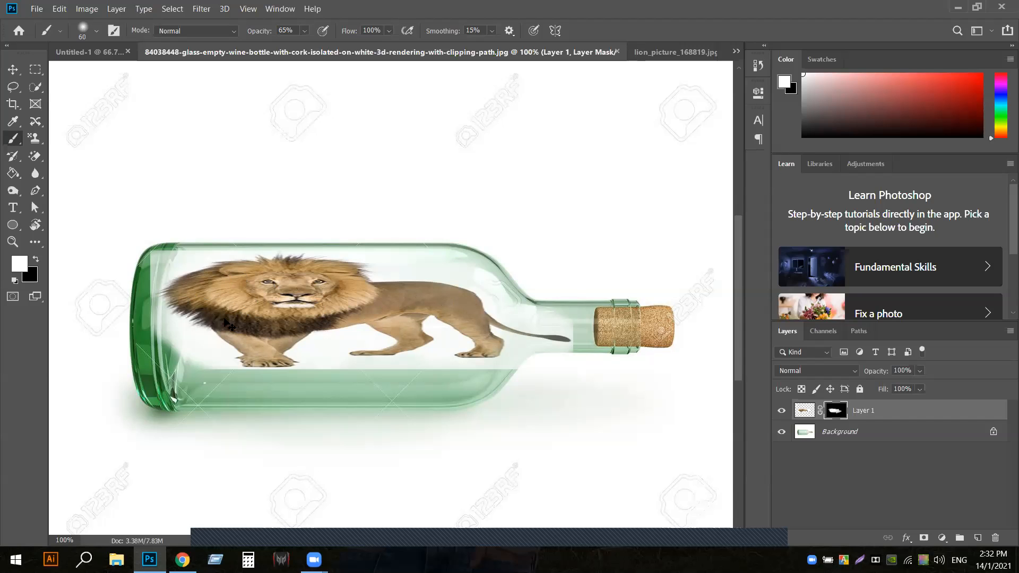
Paint black on Layer 1's mask around the lion to hide the picture's white background over the bottle.
key("ctrl+plus")
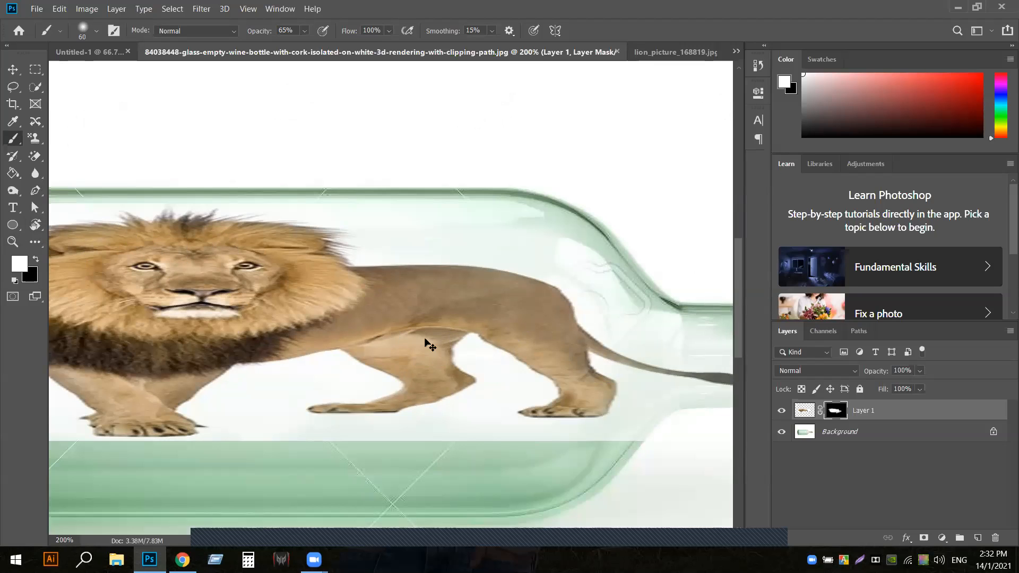
key("ctrl+minus")
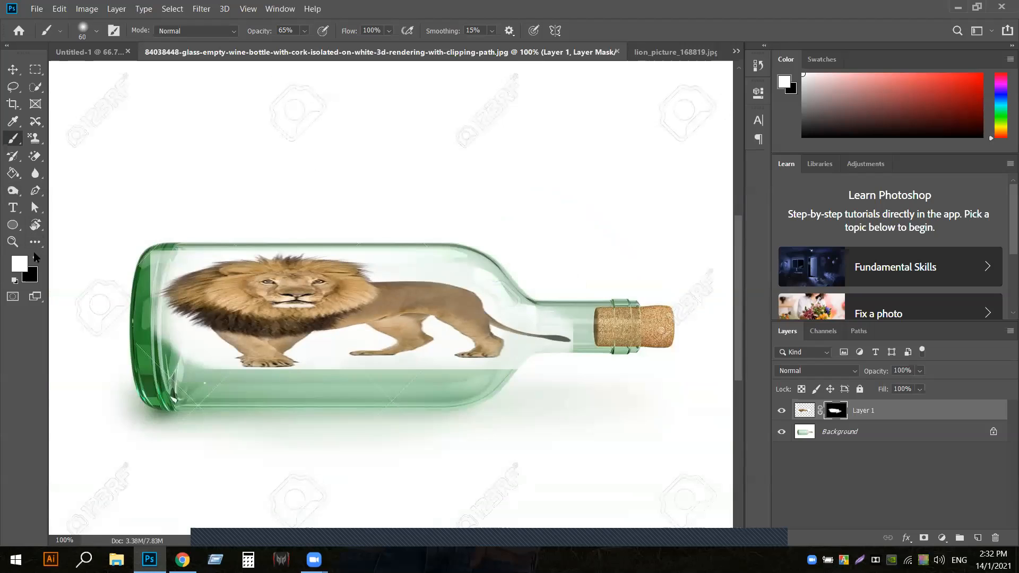
key("x")
mouse_move(158, 265)
left_mouse_down()
mouse_move(148, 314)
mouse_move(158, 332)
mouse_move(207, 370)
mouse_move(171, 347)
left_mouse_up()
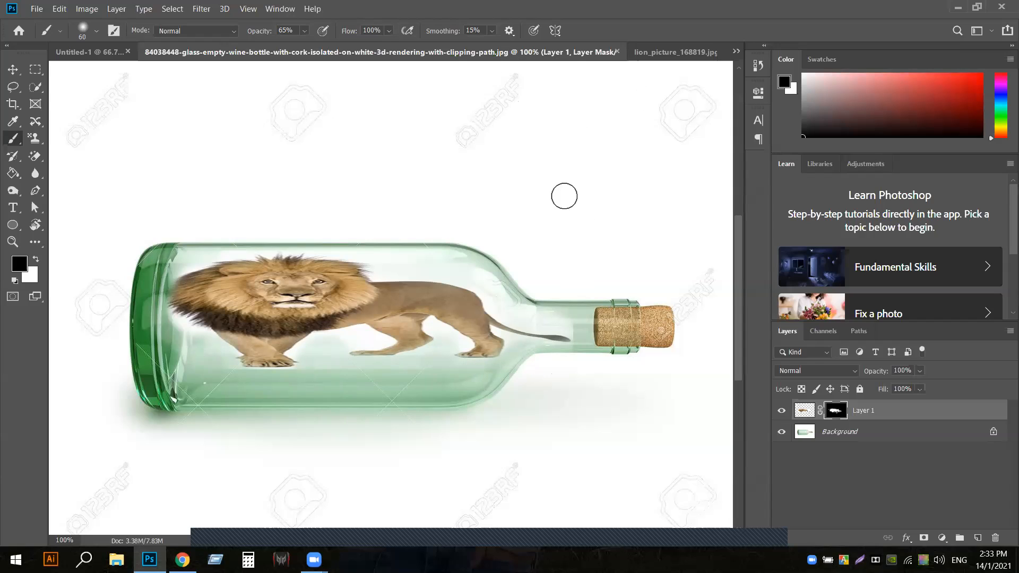
Set the brush opacity to 100% and paint black on the mask around the lion's feet and tail.
left_click(305, 31)
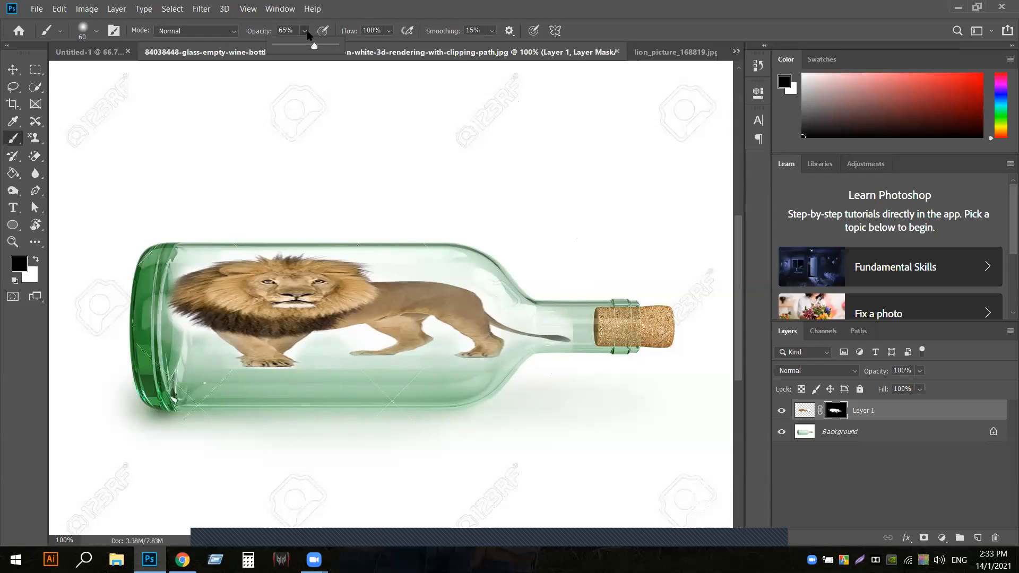
left_click_drag(313, 48, 337, 47)
left_click(217, 361)
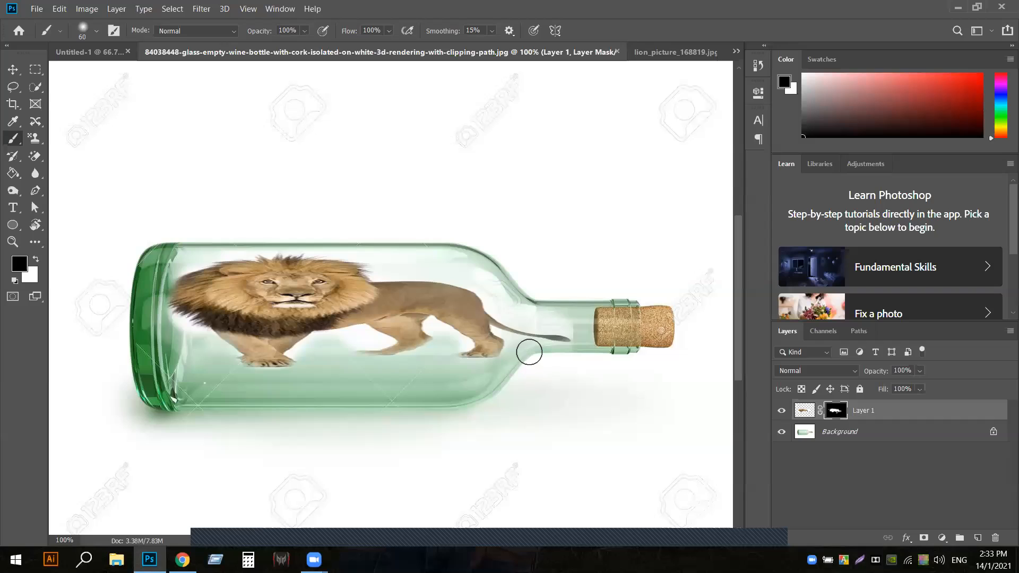
mouse_move(541, 353)
left_mouse_down()
mouse_move(580, 357)
mouse_move(574, 319)
left_mouse_up()
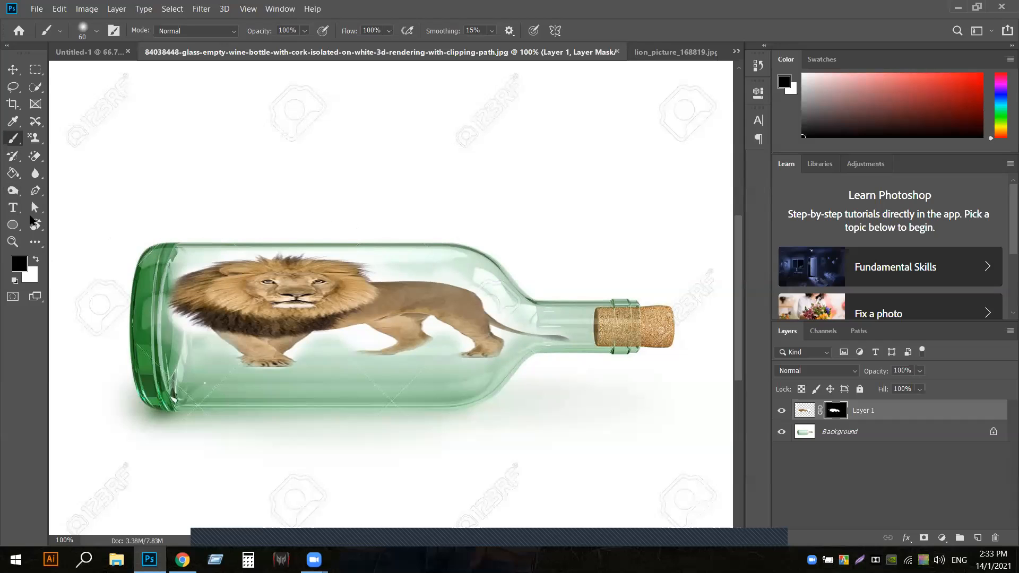
Reduce the brush size to 25 and paint white on Layer 1's mask along the lion's tail and rear paw.
left_click(35, 260)
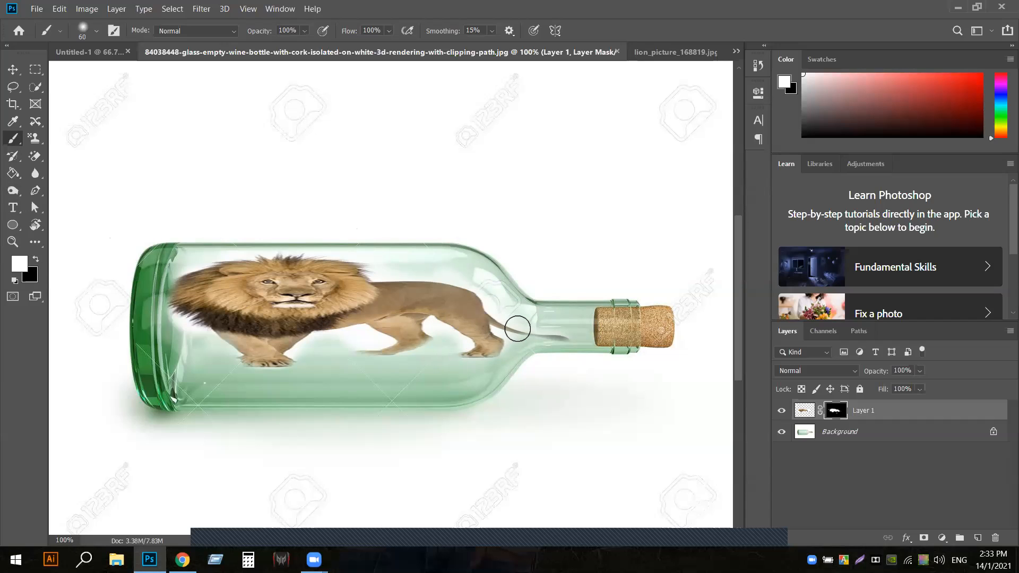
key("bracketleft")
key("bracketleft")
key("bracketleft")
key("bracketleft")
key("bracketleft")
key("bracketleft")
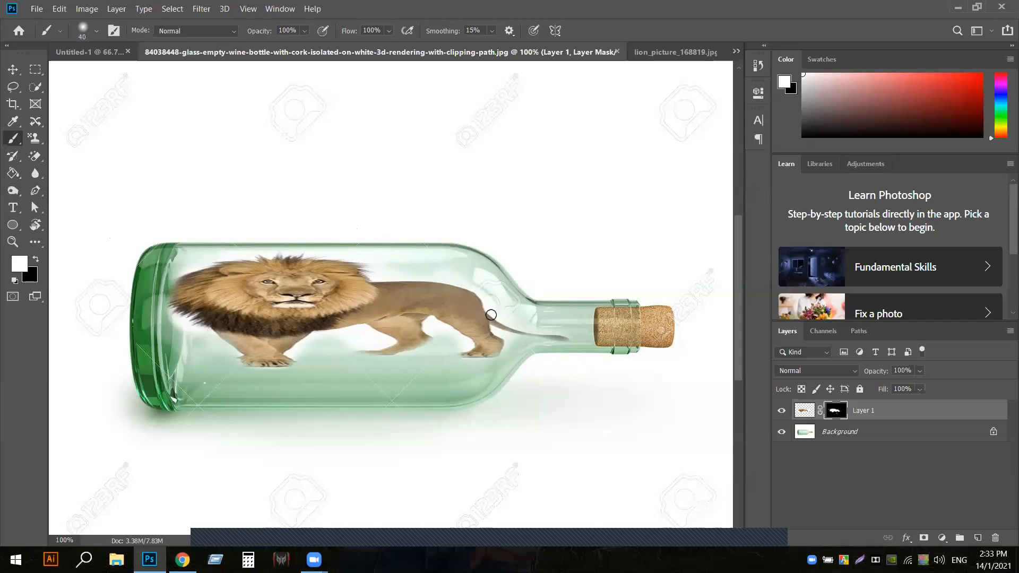
left_click_drag(501, 326, 563, 338)
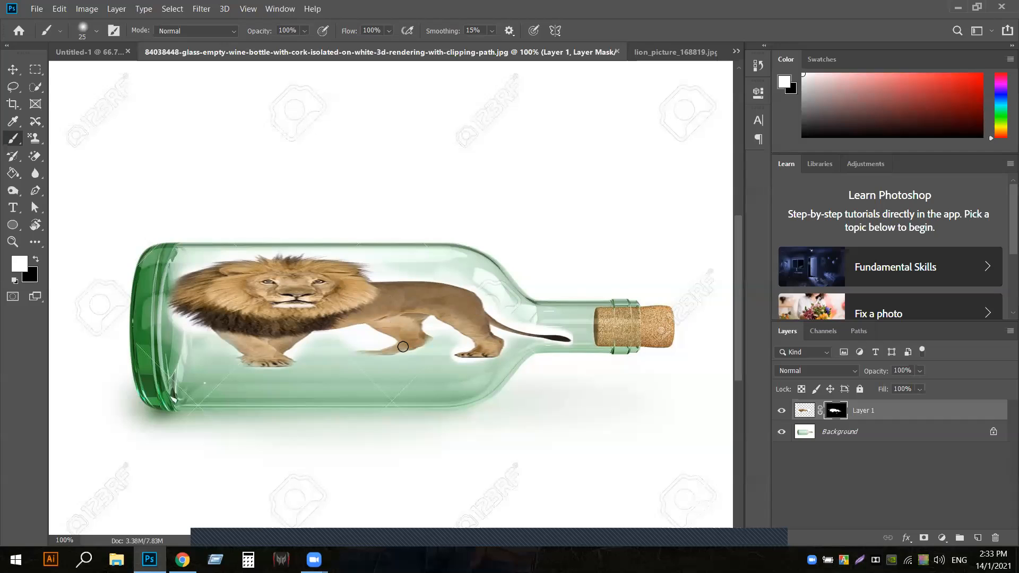
Paint white on the mask over the lion's other hind paw, front paws and outer mane edge.
mouse_move(390, 354)
left_mouse_down()
mouse_move(356, 352)
mouse_move(396, 350)
left_mouse_up()
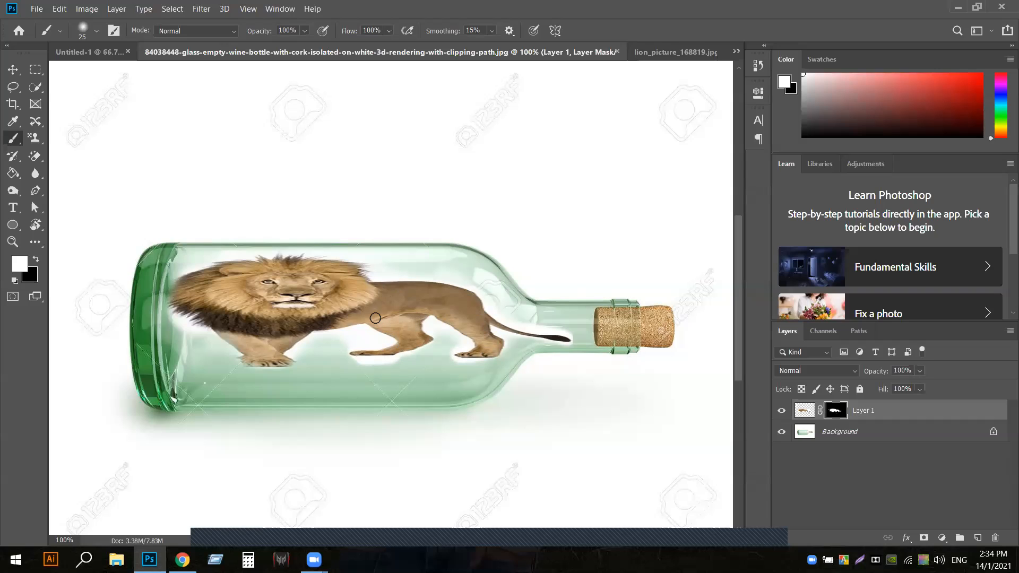
mouse_move(282, 363)
left_mouse_down()
mouse_move(313, 363)
mouse_move(240, 354)
left_mouse_up()
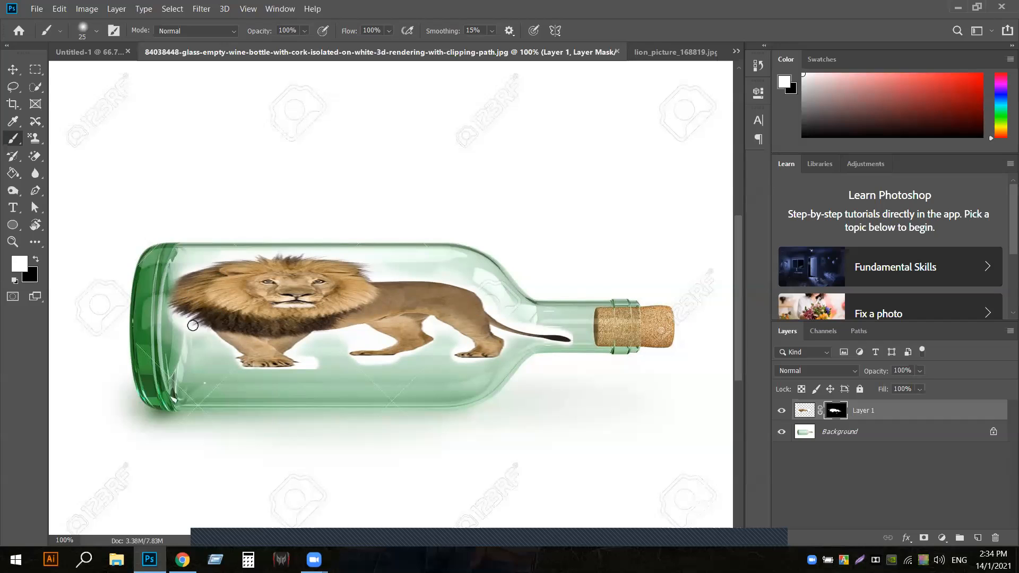
left_click_drag(170, 293, 185, 276)
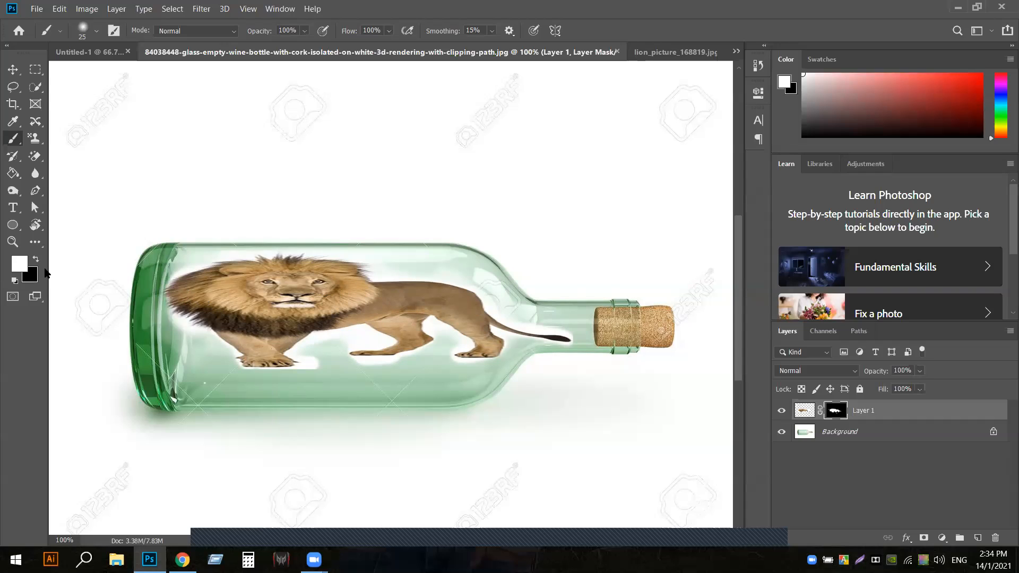
Paint black on Layer 1's mask around the front paws and beside the mane to hide leftover white.
key("x")
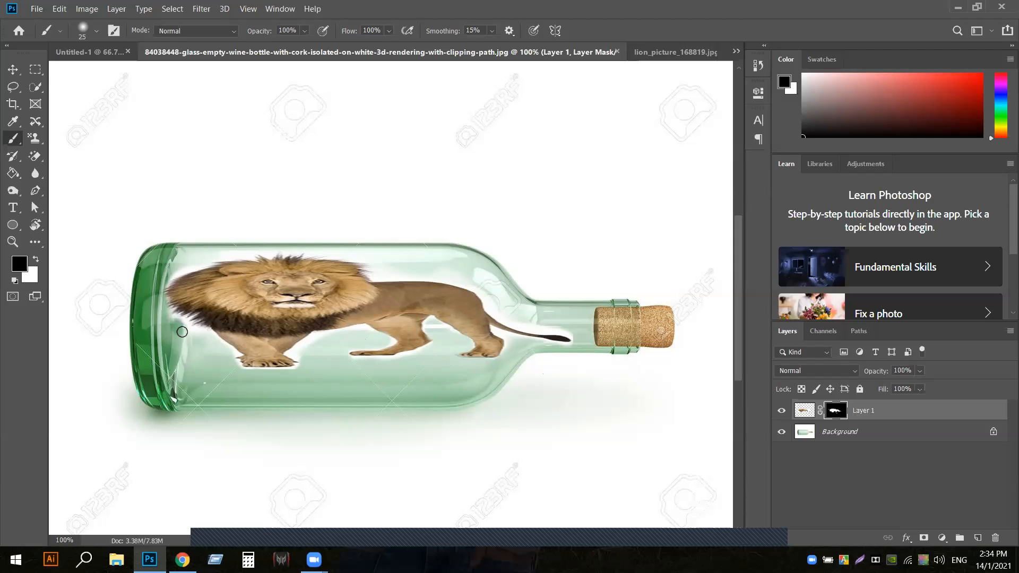
left_click_drag(165, 334, 188, 365)
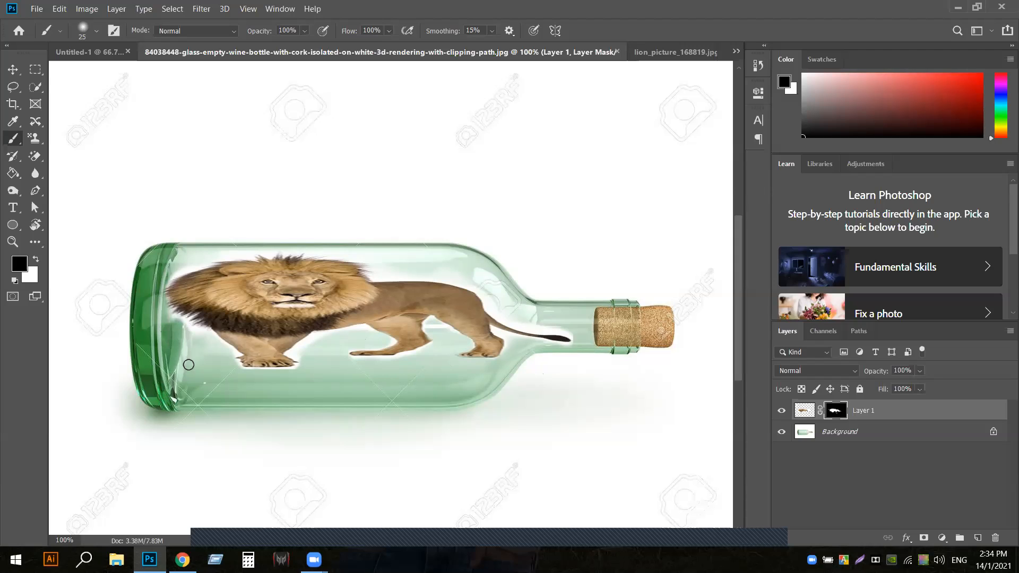
left_click_drag(163, 320, 183, 377)
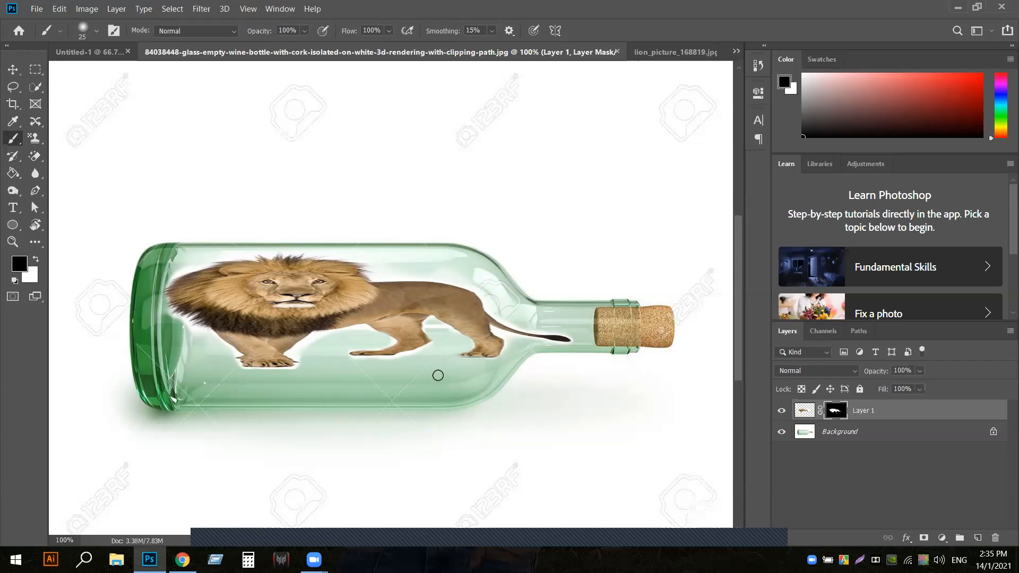
Rotate the canvas view to -90° to examine the lion composite with the bottle upright.
left_click(13, 69)
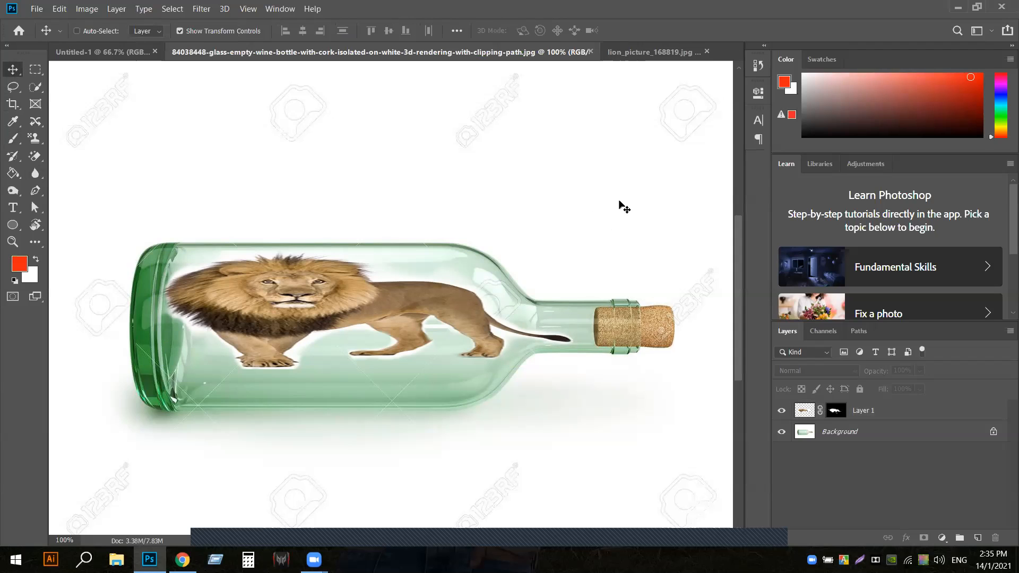
key("ctrl+minus")
key("ctrl+minus")
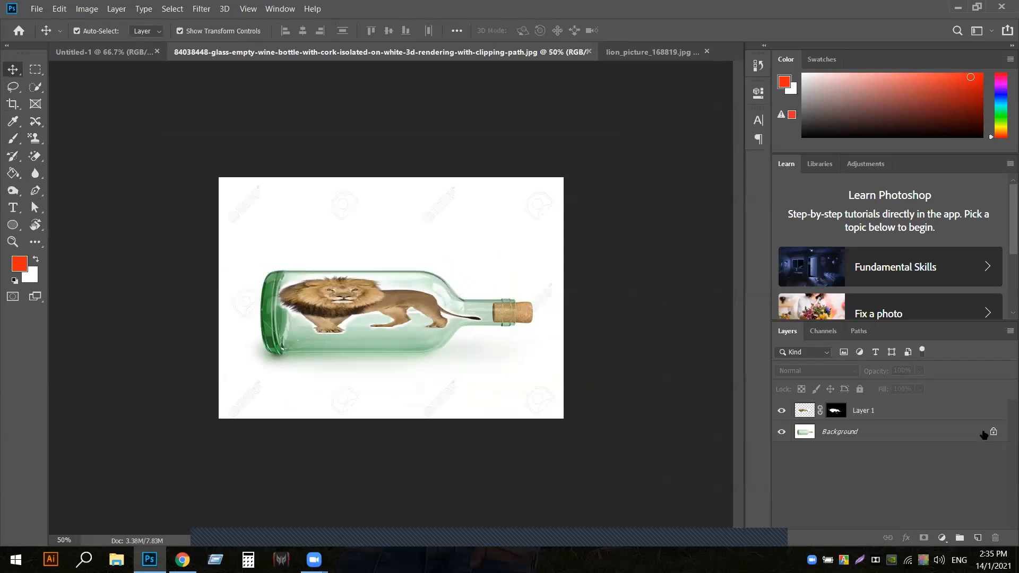
left_click(35, 224)
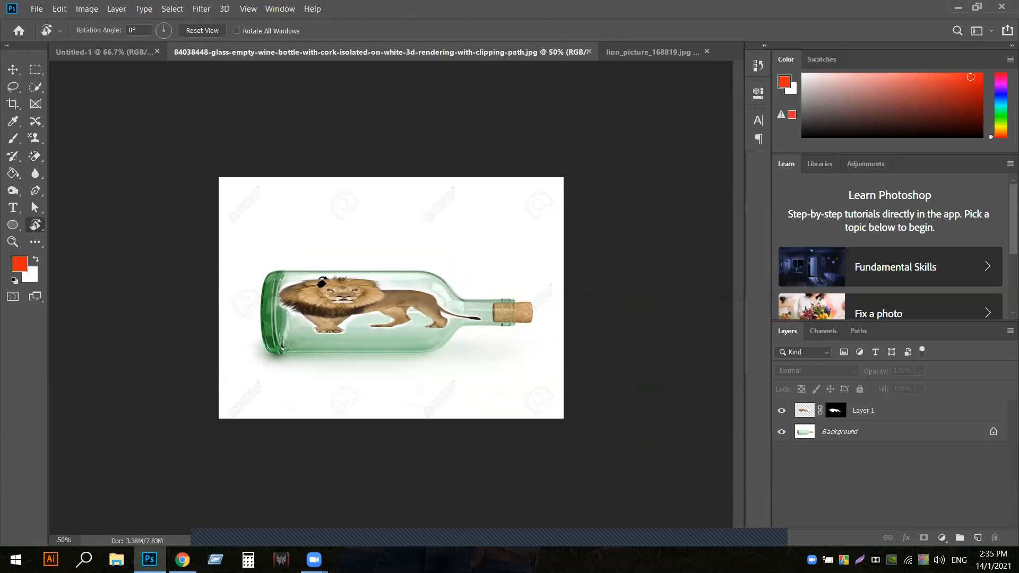
left_click_drag(372, 297, 424, 385)
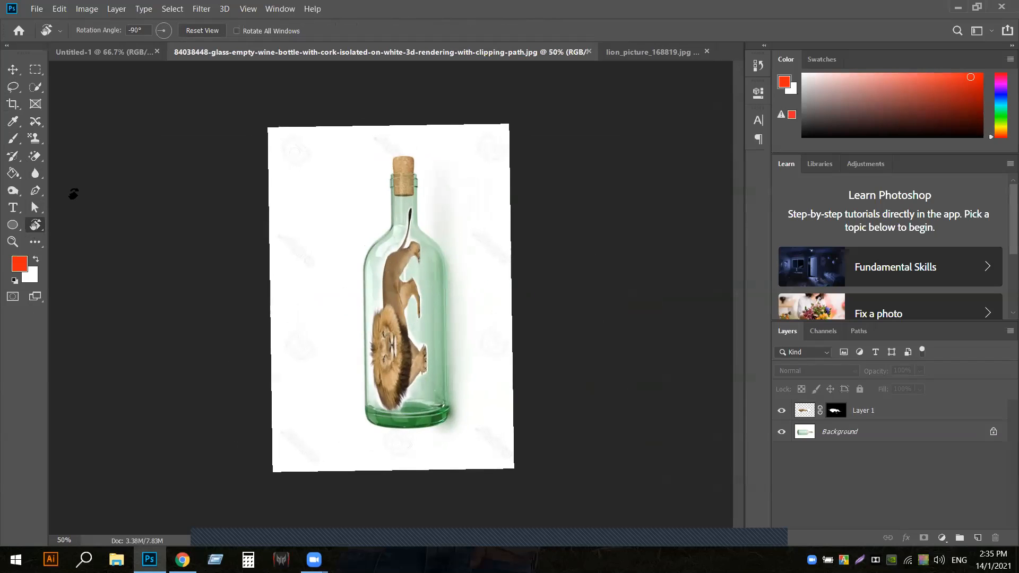
key("ctrl+plus")
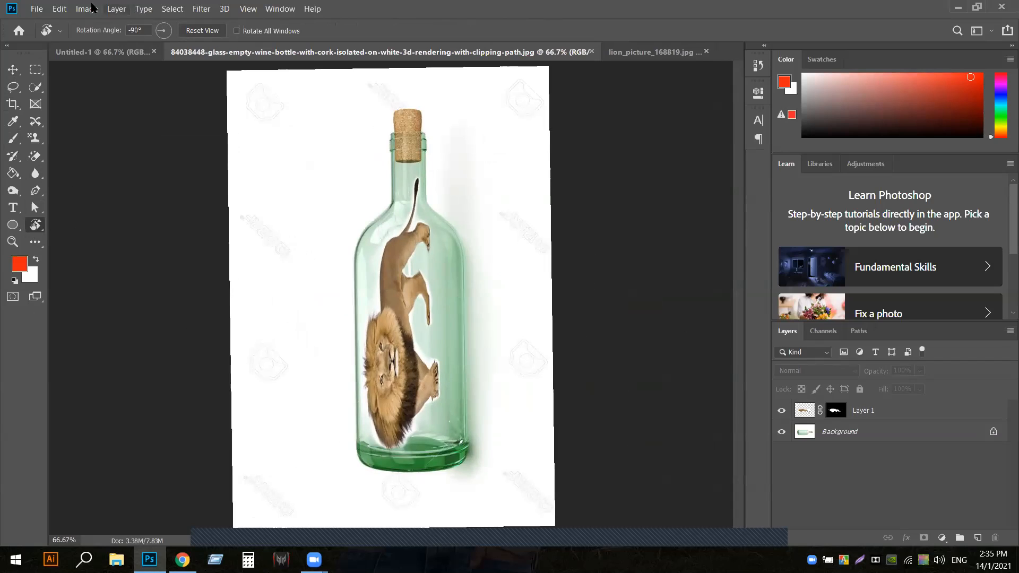
left_click(10, 71)
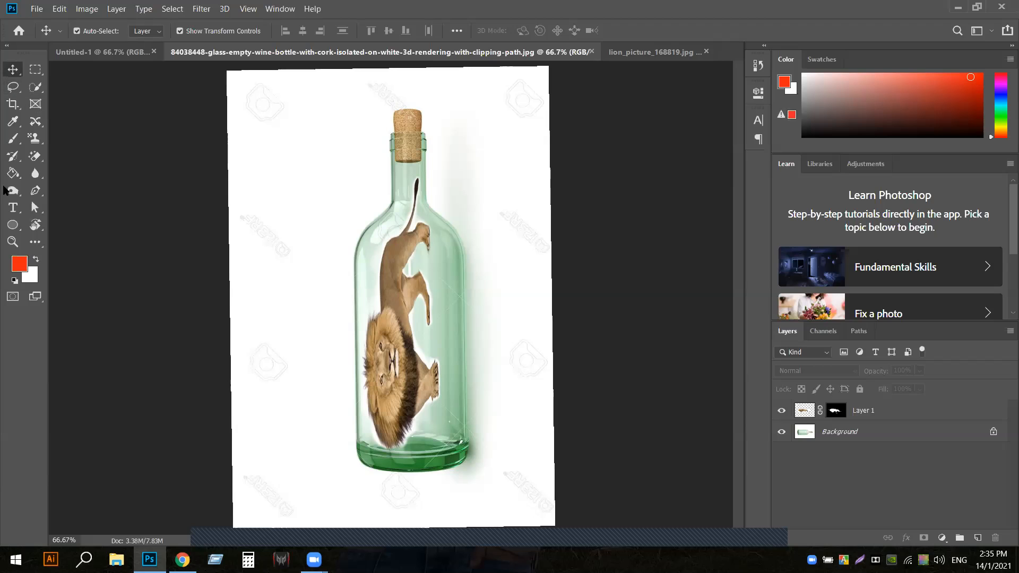
Rotate the canvas view back to lay the bottle horizontally, and turn it upright once more.
left_click(35, 225)
left_click_drag(368, 221, 457, 266)
left_click(7, 75)
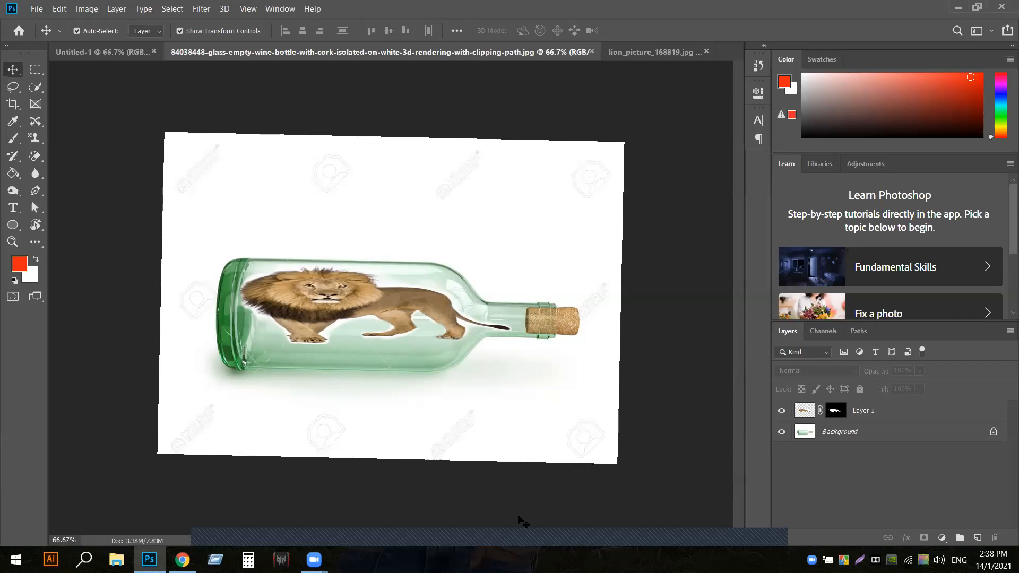
key("r")
left_click_drag(333, 306, 403, 360)
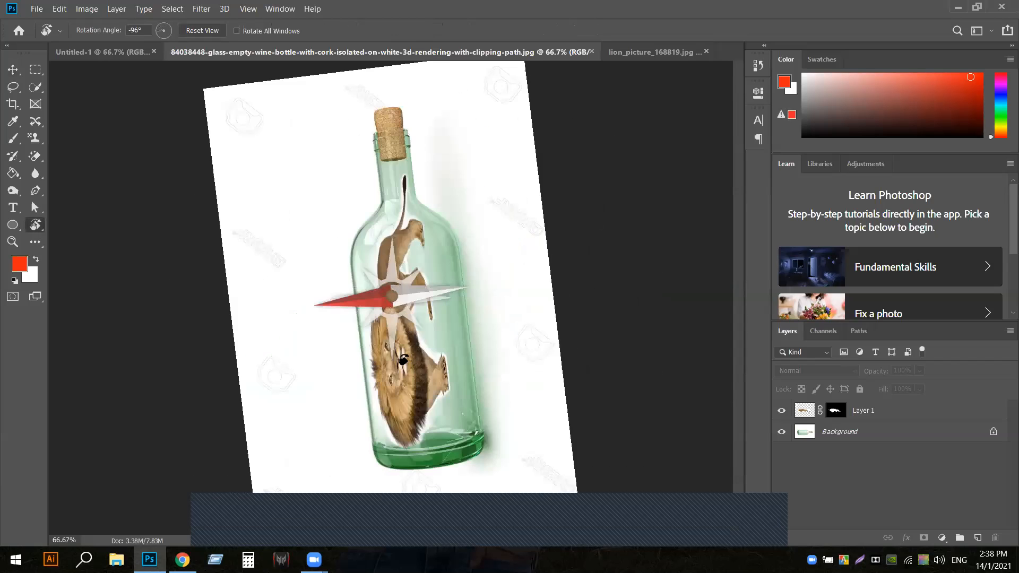
left_click_drag(316, 376, 401, 206)
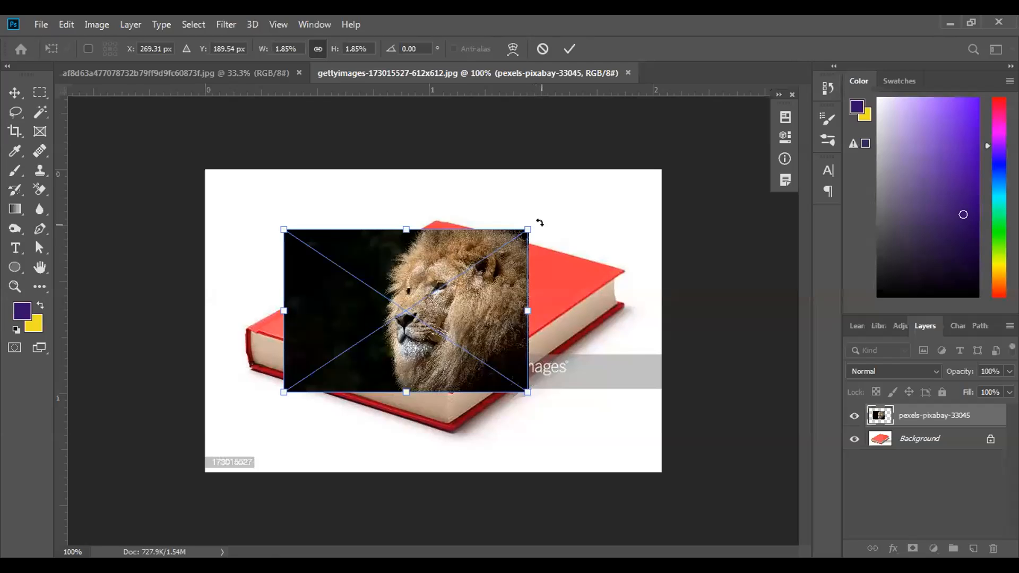
In the red book document, rotate the lion photo to 54.40°, scale it to 1.69% and position it over the cover.
left_click_drag(539, 223, 566, 310)
mouse_move(446, 323)
left_mouse_down()
mouse_move(451, 334)
mouse_move(435, 315)
mouse_move(447, 316)
left_mouse_up()
left_click_drag(572, 293, 563, 326)
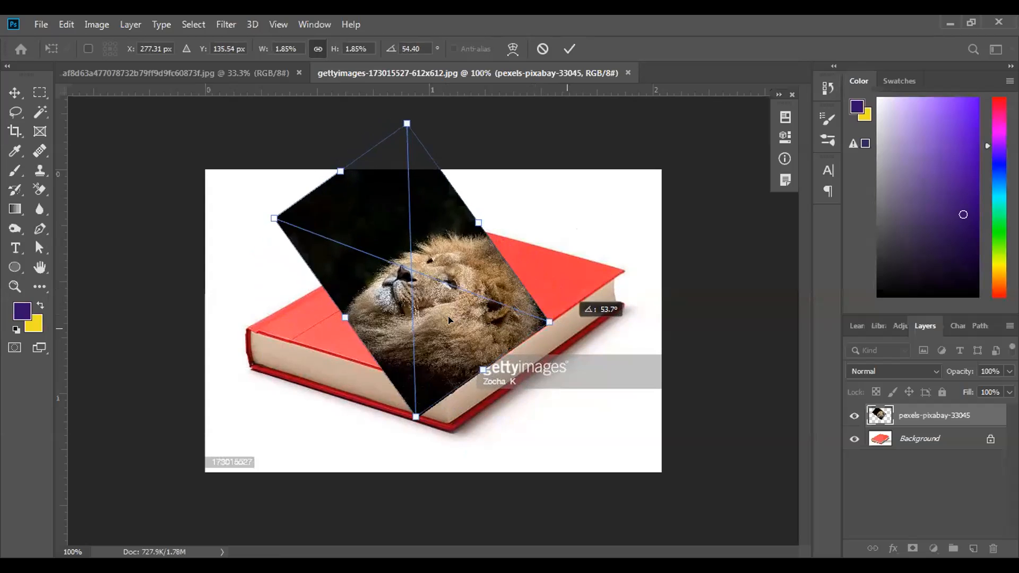
left_click_drag(471, 318, 493, 313)
left_click_drag(584, 296, 604, 320)
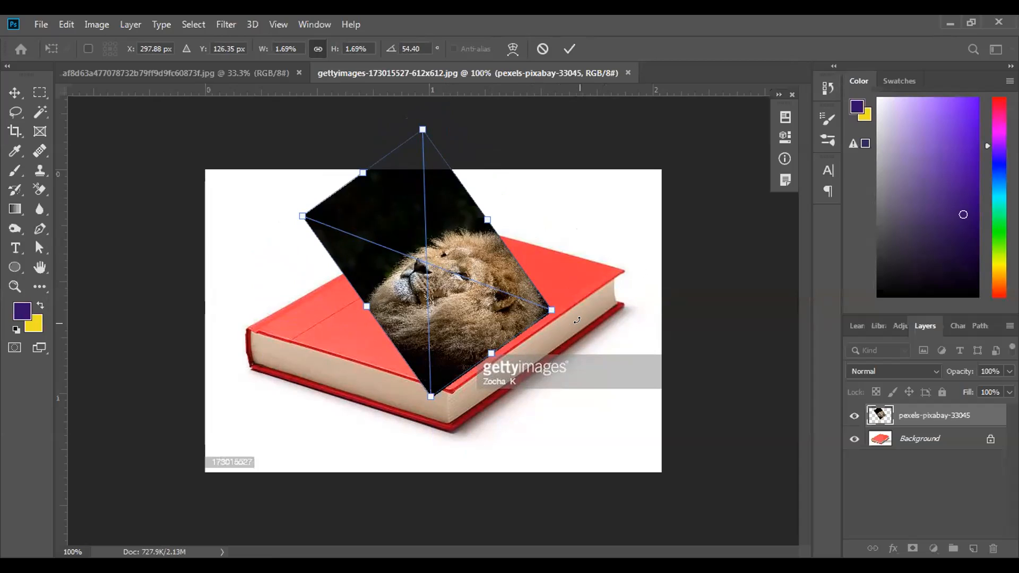
Try to warp the lion photo by pulling its leftmost corner outward toward the book cover's corner.
right_click(498, 298)
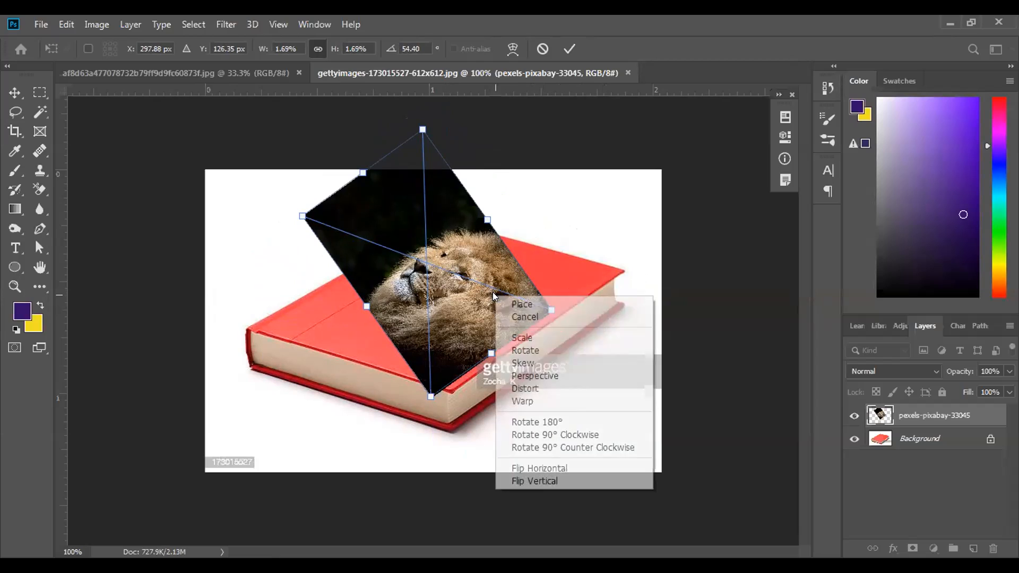
left_click(533, 405)
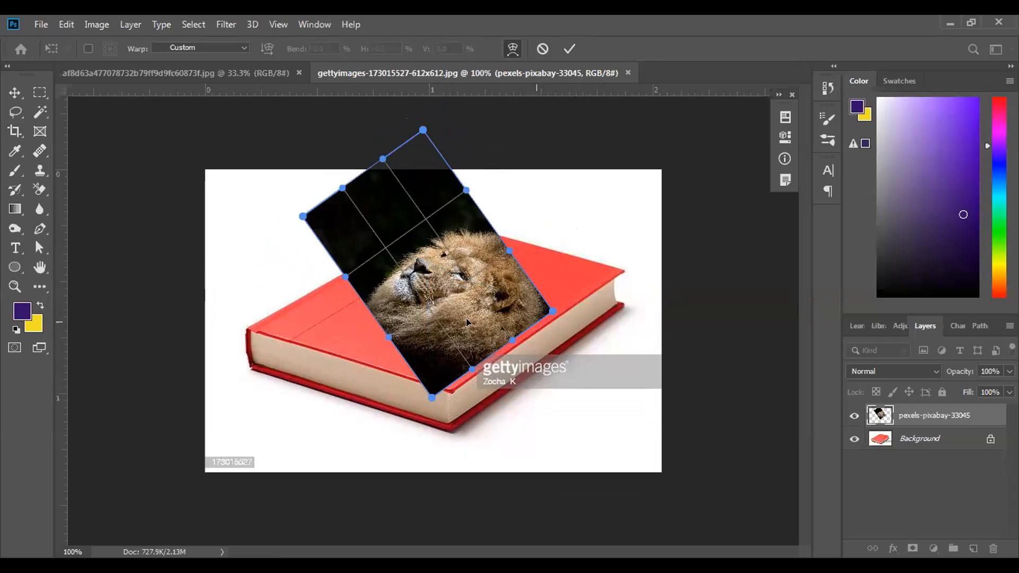
left_click_drag(302, 216, 251, 270)
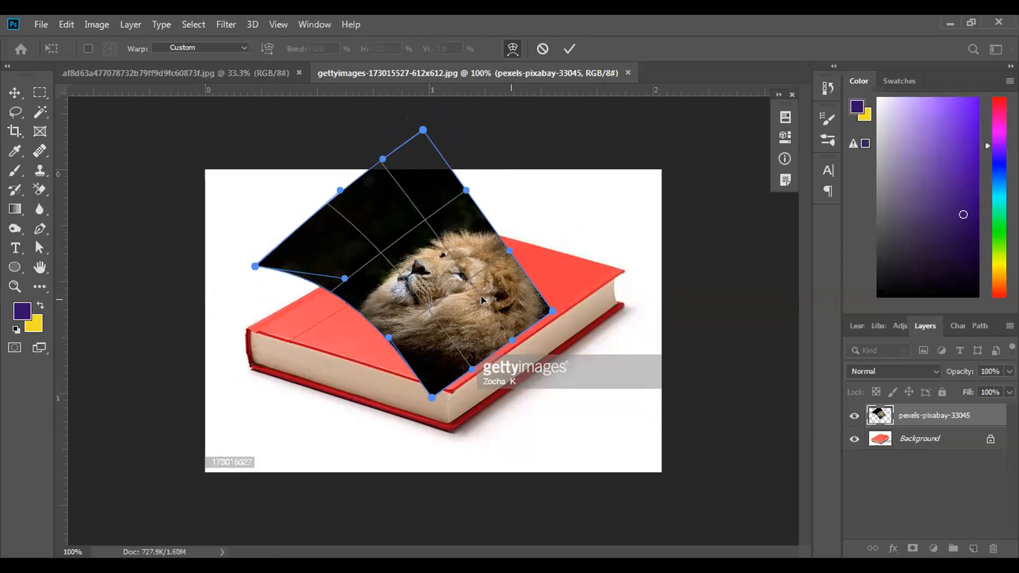
key("ctrl+z")
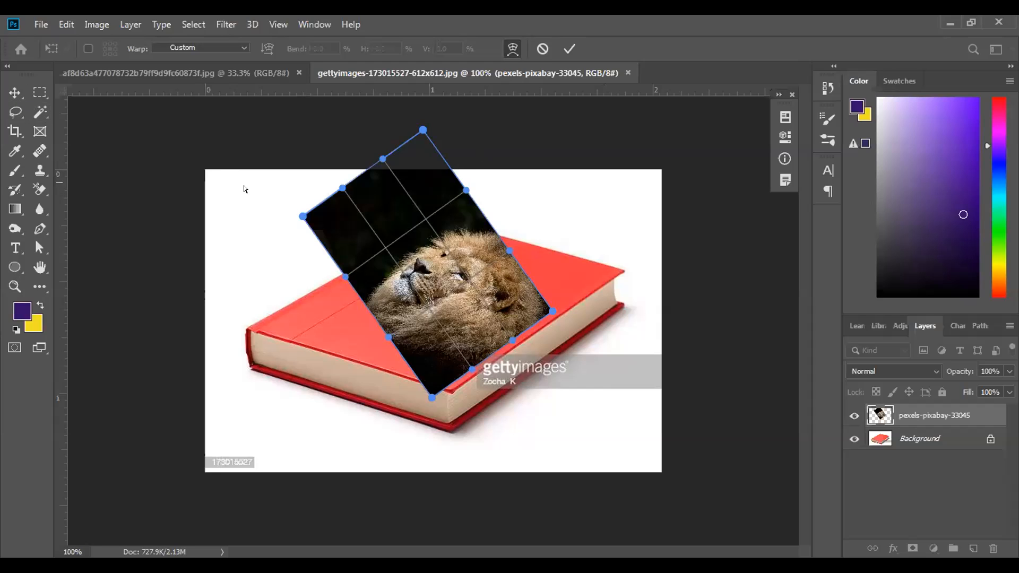
Place the lion photo, shift it toward the cover's near corner, and transform it to 40.57° rotation and 1.86% scale.
key("Return")
left_click_drag(378, 228, 356, 243)
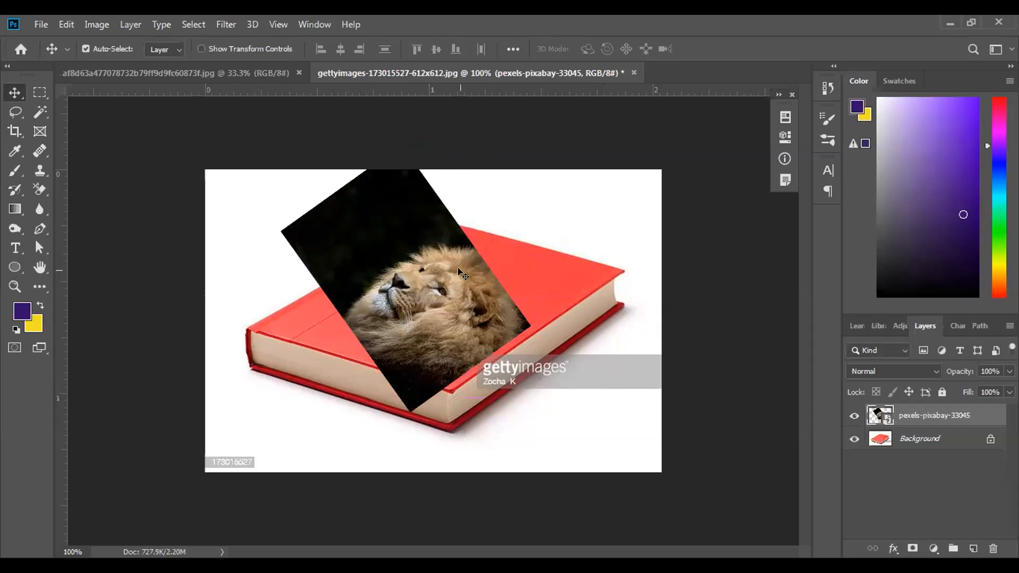
key("ctrl+t")
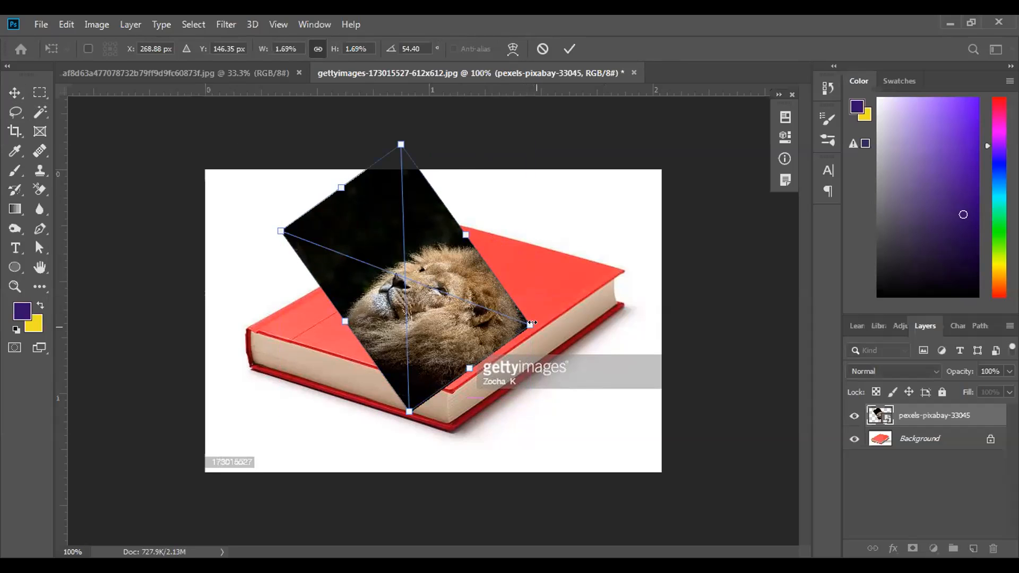
left_click_drag(533, 325, 584, 277)
Start warping the lion photo, pulling its outer corners and near-edge handles toward the book cover's outline.
right_click(440, 217)
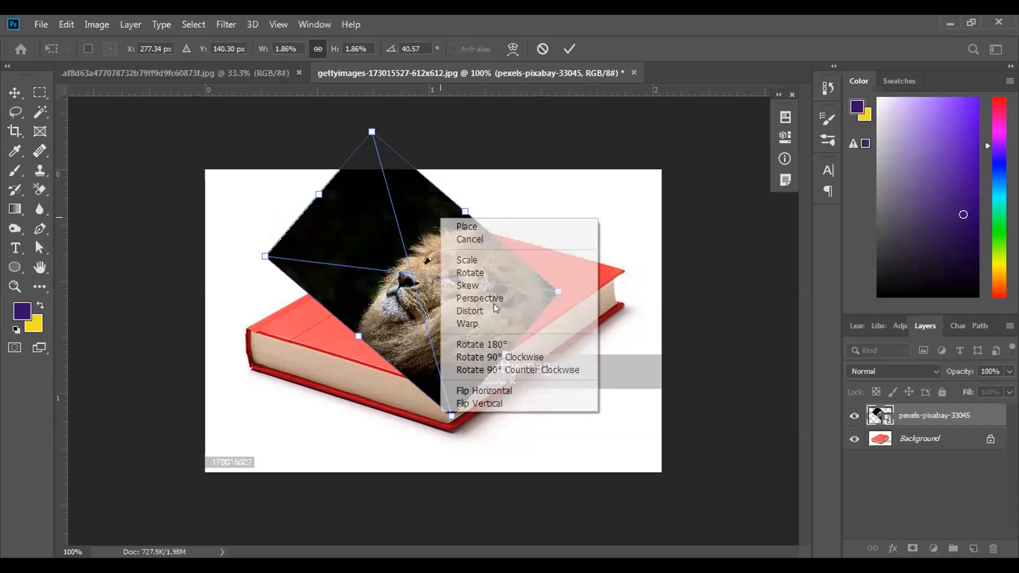
left_click(467, 307)
right_click(444, 240)
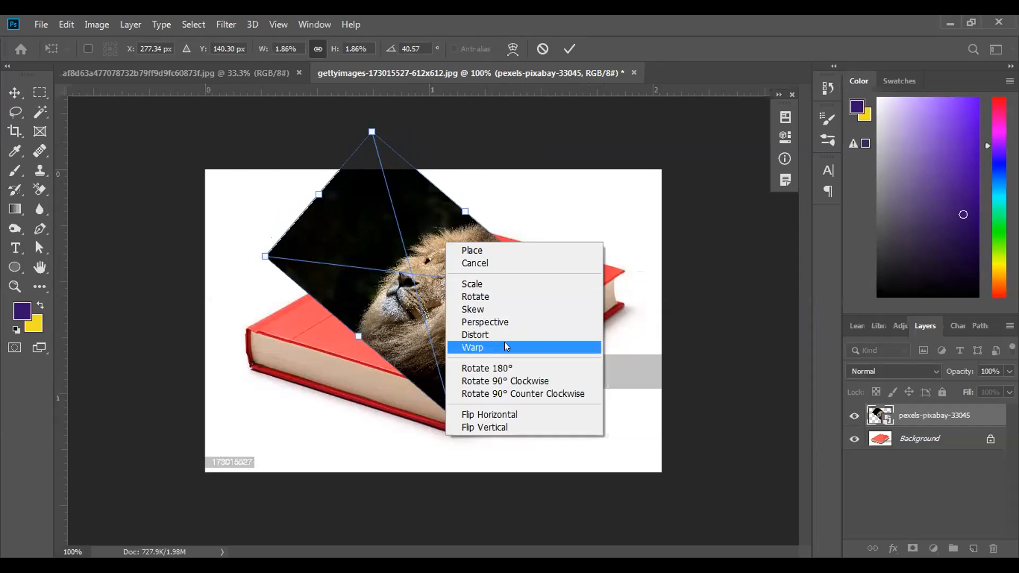
left_click(504, 346)
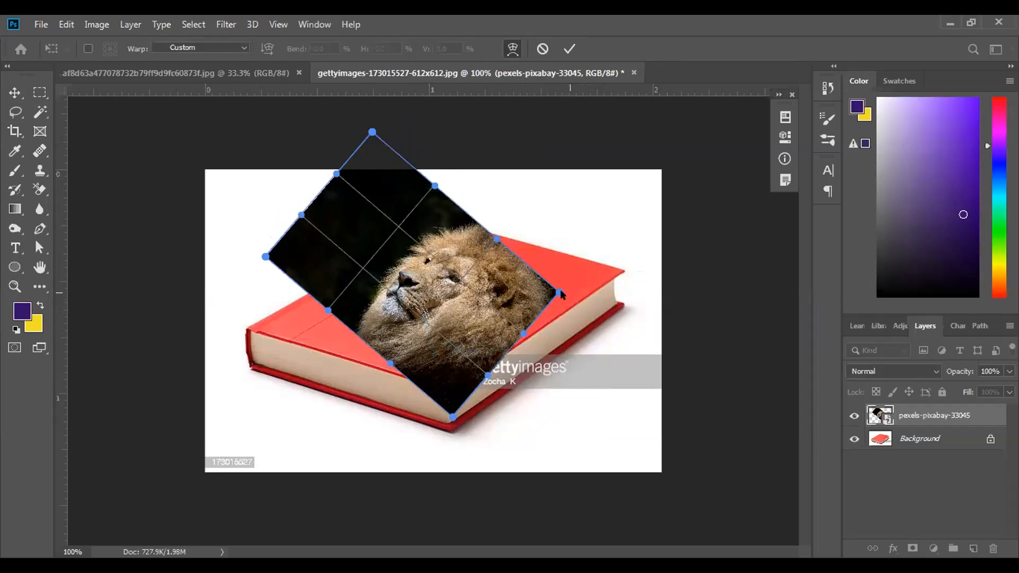
left_click_drag(560, 292, 576, 293)
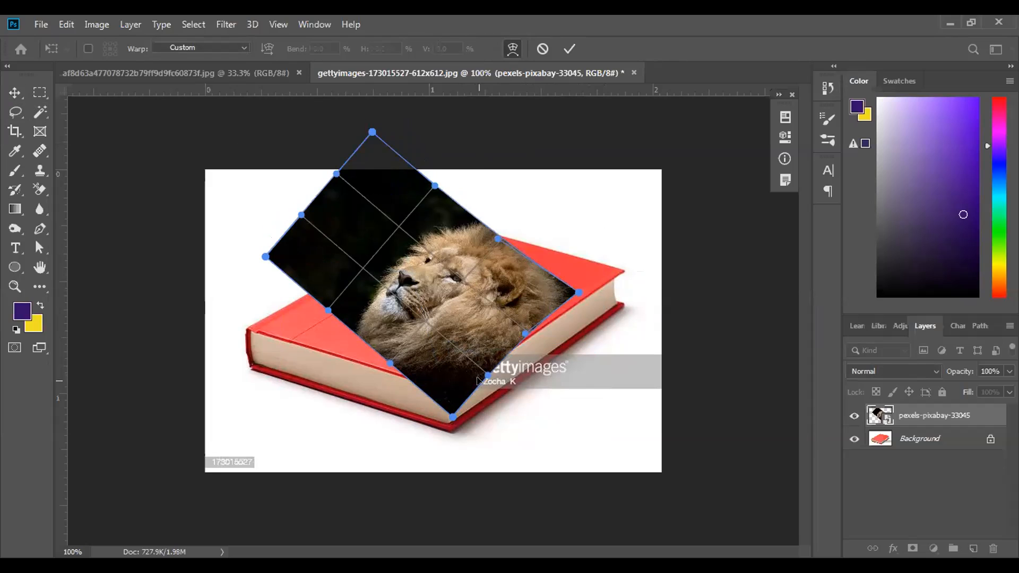
left_click_drag(487, 376, 470, 377)
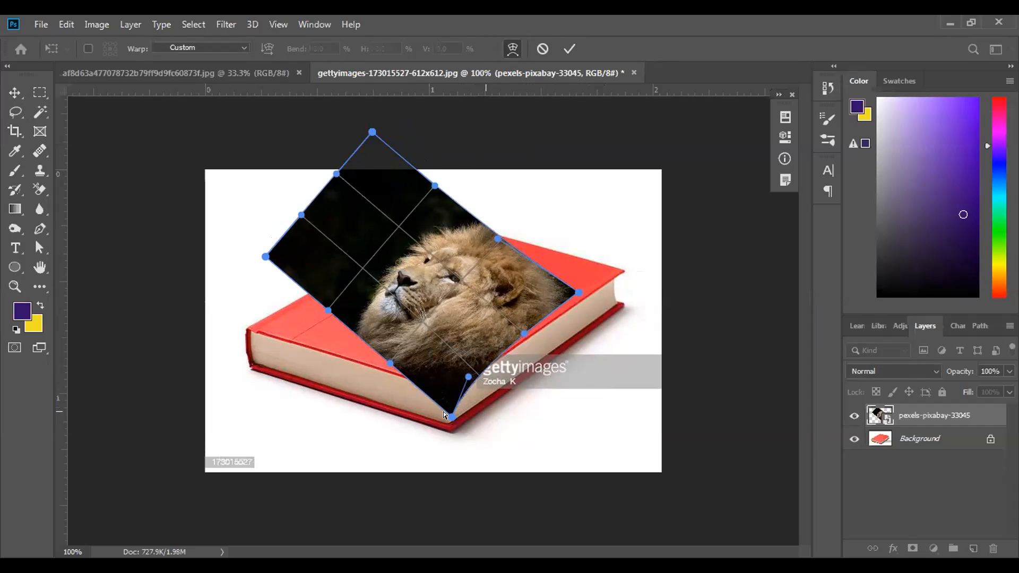
left_click_drag(389, 364, 366, 393)
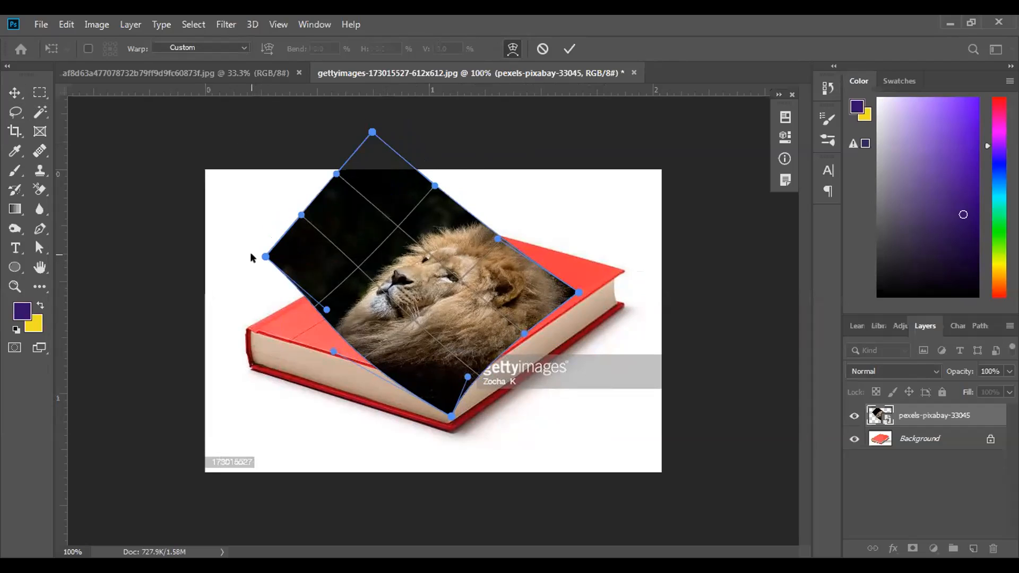
left_click_drag(265, 257, 247, 262)
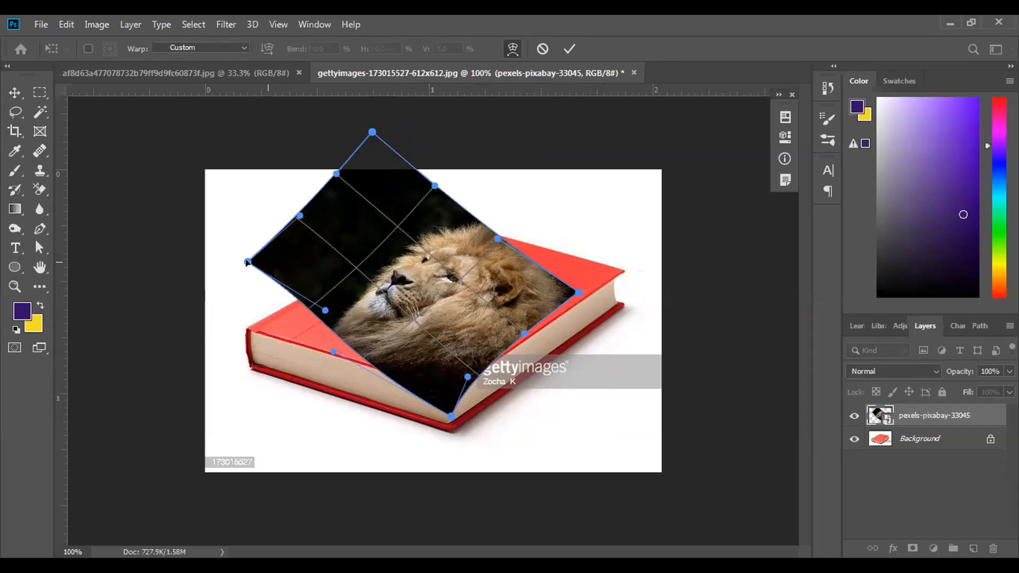
Bend the lion photo's far edges and far corner inward toward the book cover, straighten its sides, and apply the warp.
left_click_drag(303, 215, 312, 236)
left_click_drag(340, 183, 354, 202)
left_click_drag(373, 132, 389, 186)
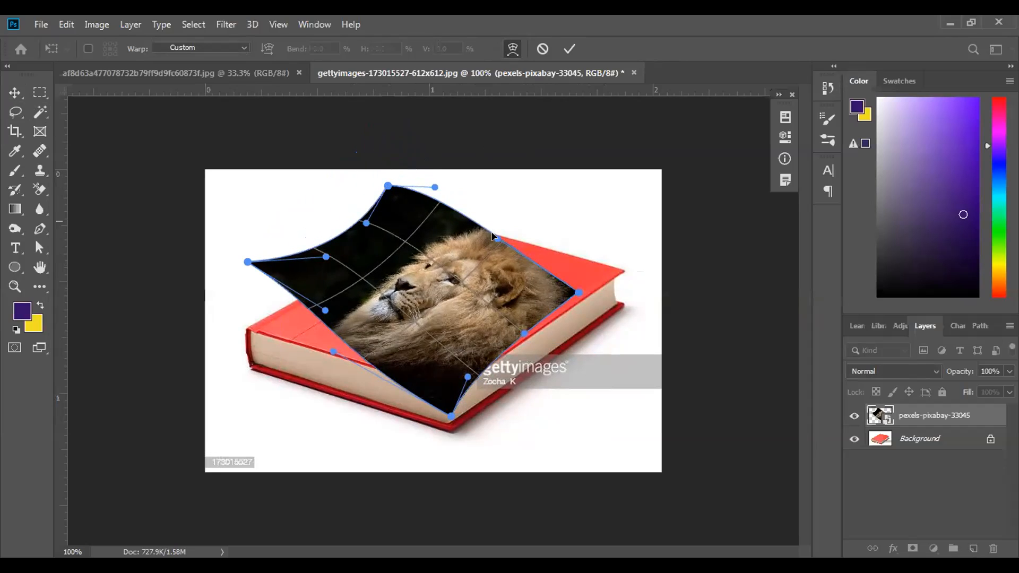
left_click_drag(492, 246, 487, 260)
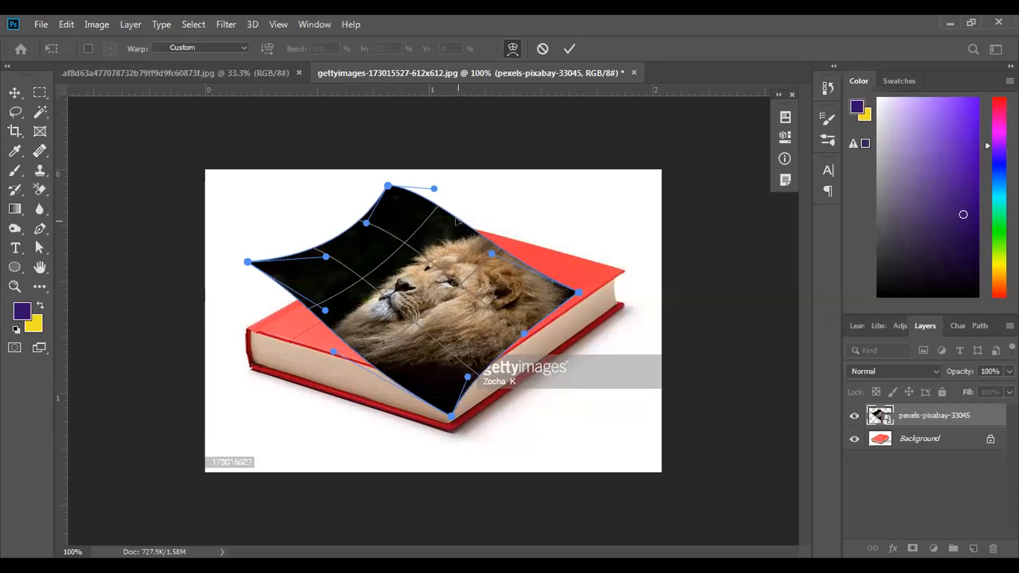
left_click_drag(435, 211, 438, 225)
left_click_drag(362, 282, 316, 330)
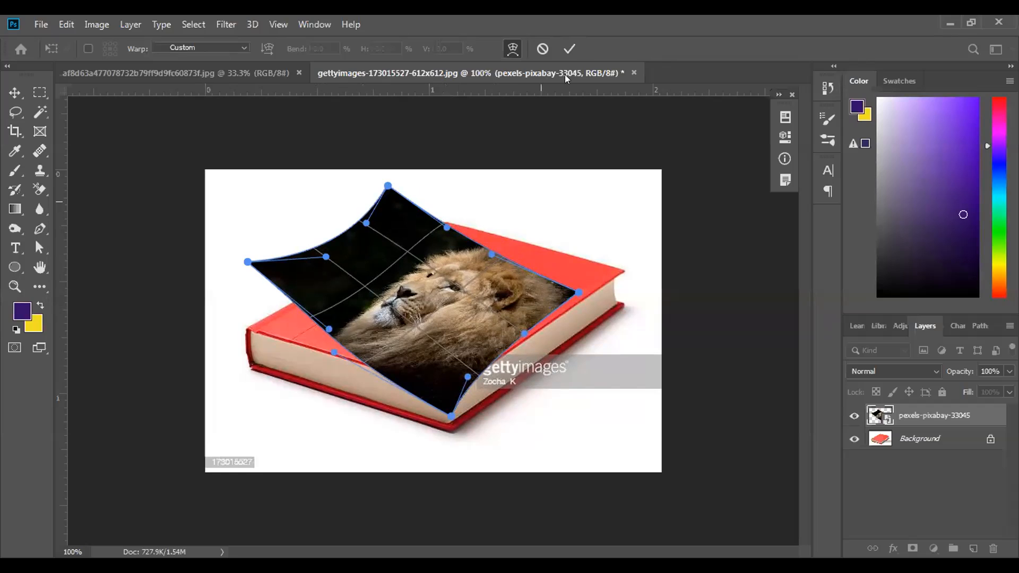
left_click(569, 49)
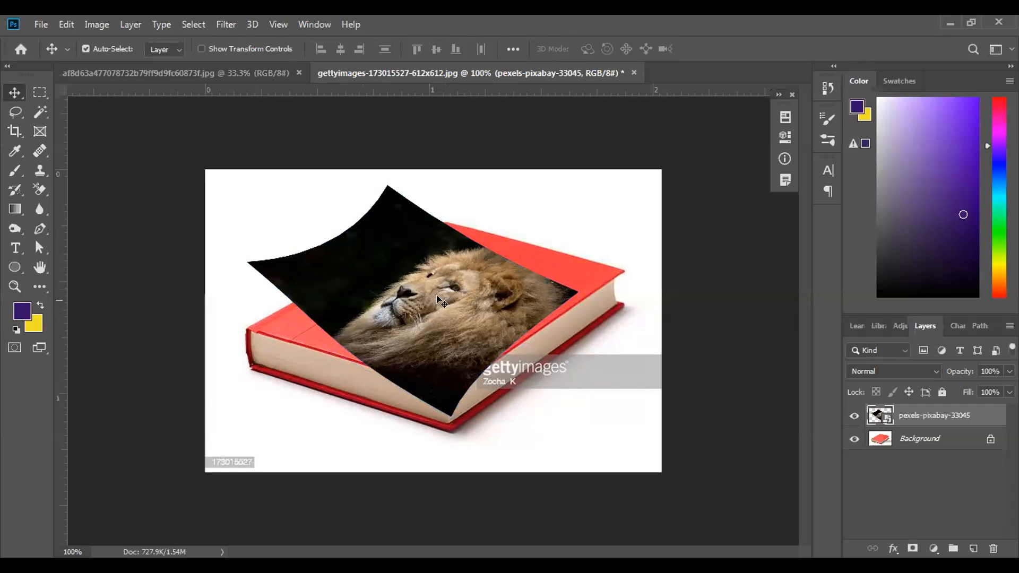
Move the lion photo to X 284.98 px, Y 135.24 px, fine-tune the warp along its near edges, and apply it.
key("ctrl+t")
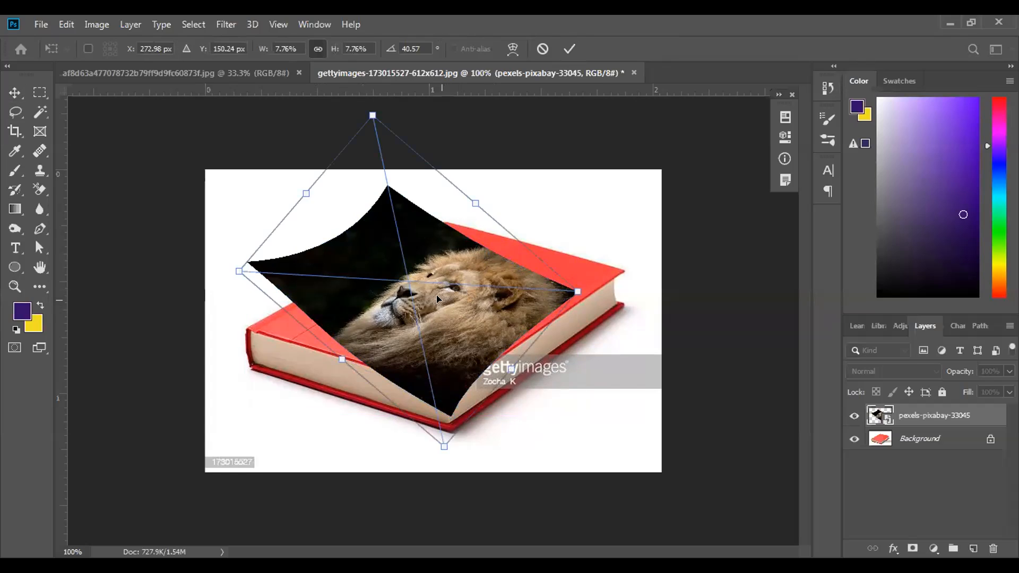
left_click_drag(431, 307, 436, 296)
right_click(436, 296)
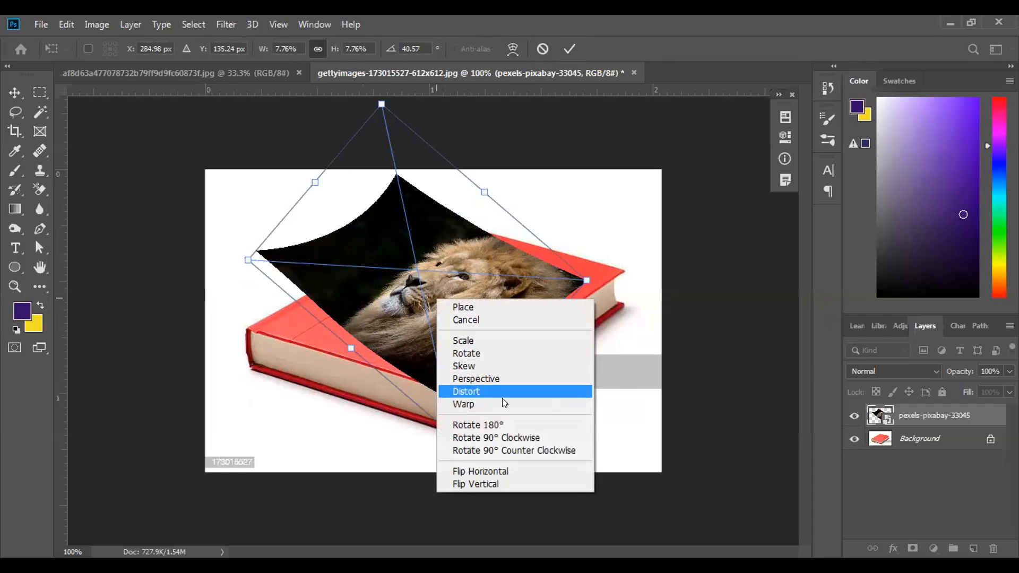
left_click(460, 401)
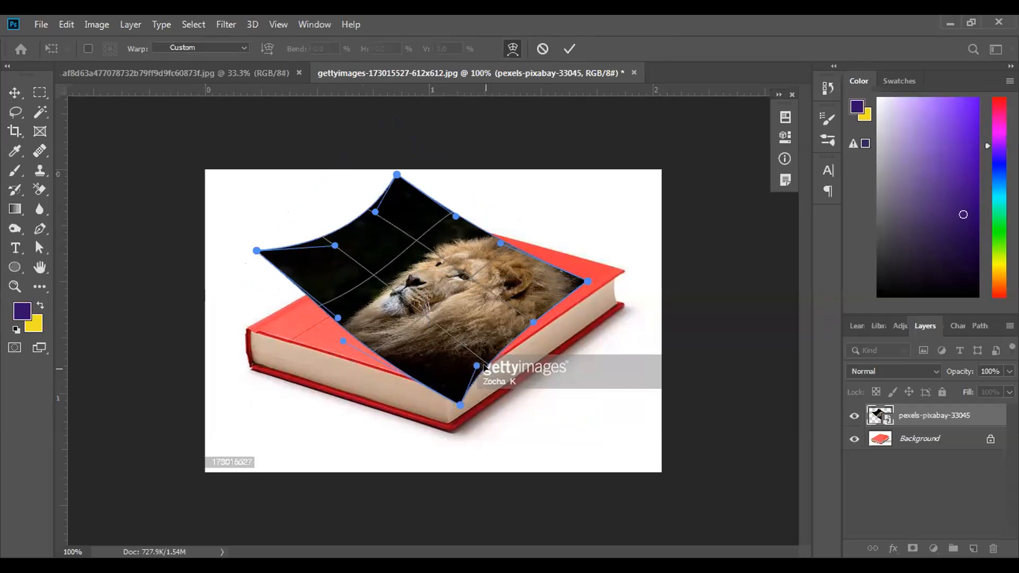
mouse_move(486, 363)
left_mouse_down()
mouse_move(470, 354)
mouse_move(489, 370)
left_mouse_up()
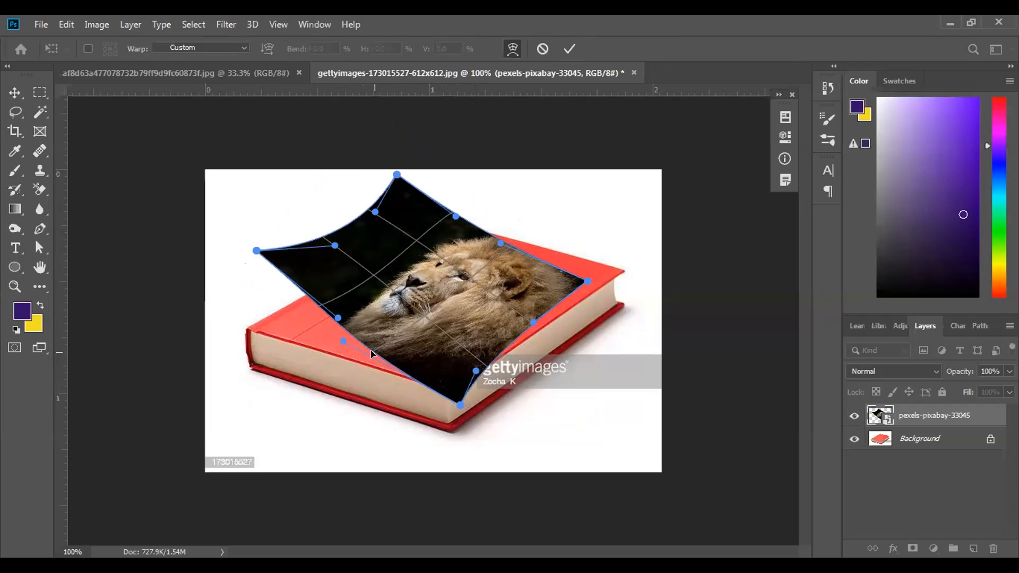
left_click_drag(375, 355, 372, 354)
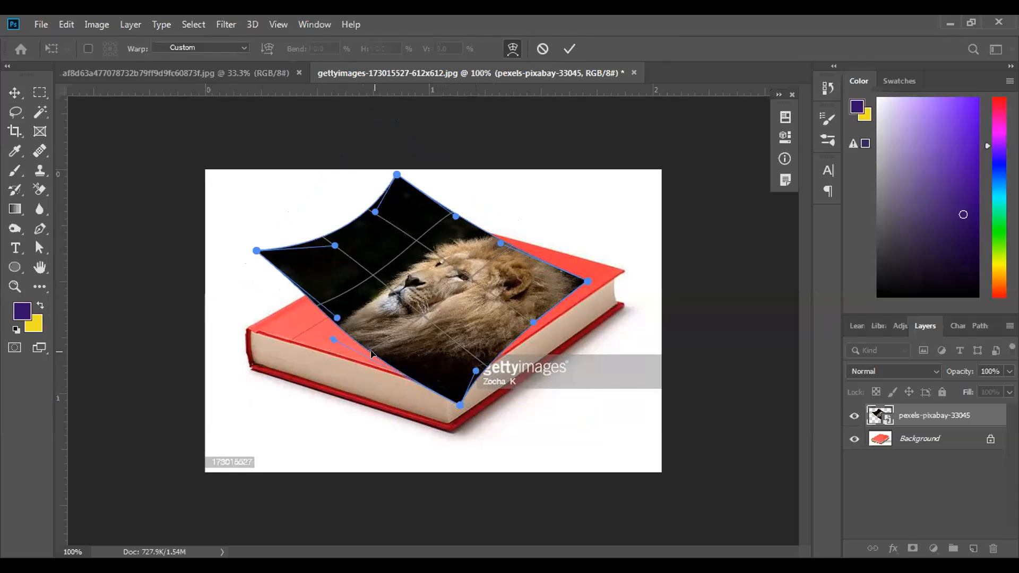
left_click(570, 48)
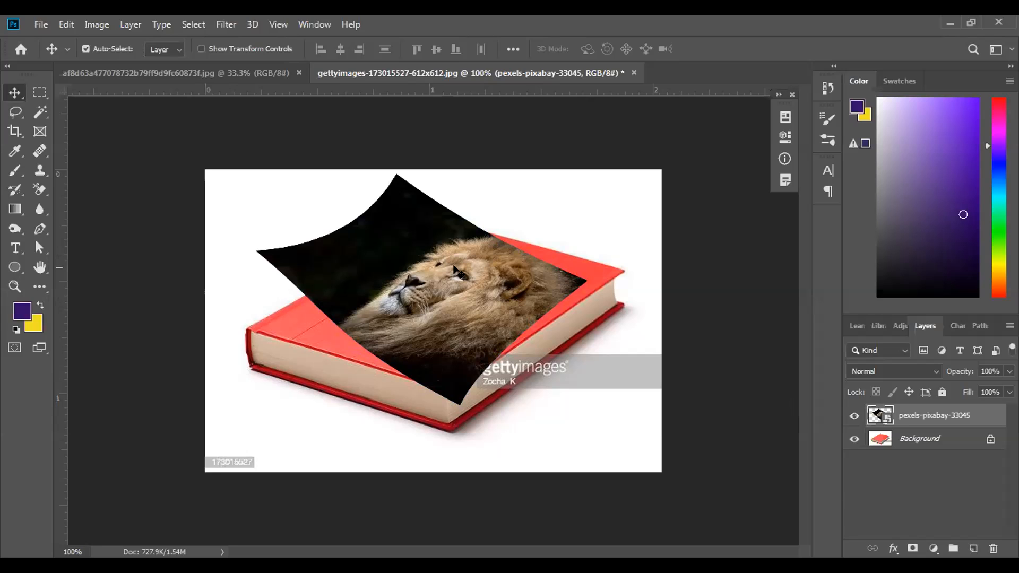
Set the foreground colour to white and the background colour to black (000000).
left_click(19, 313)
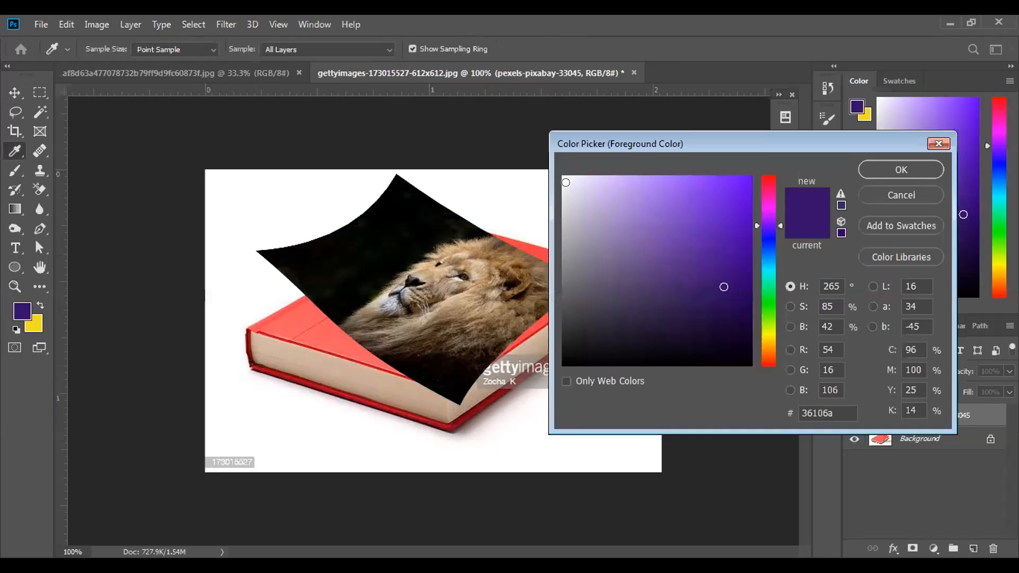
left_click(566, 183)
left_click(884, 171)
left_click(37, 324)
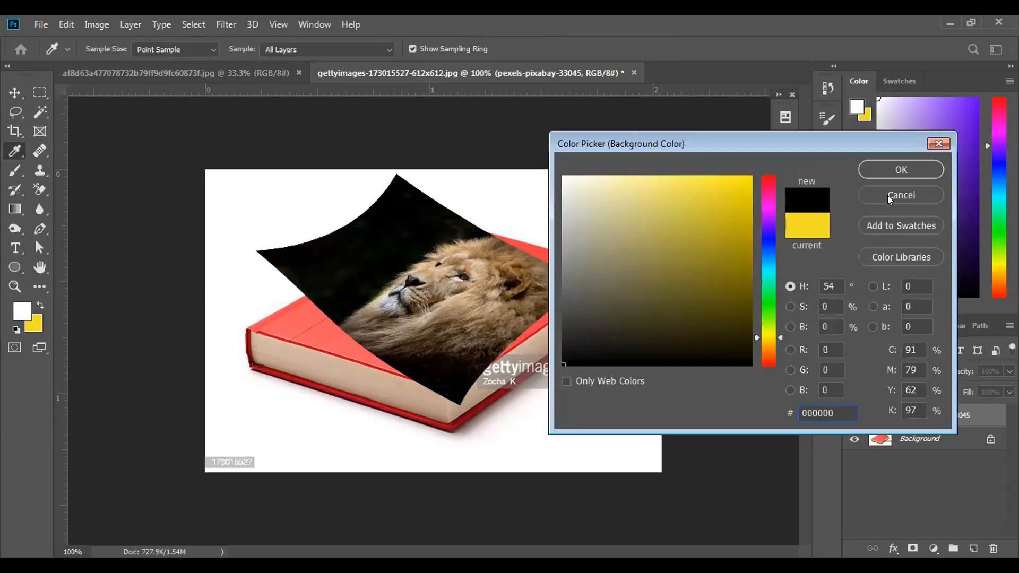
left_click(892, 176)
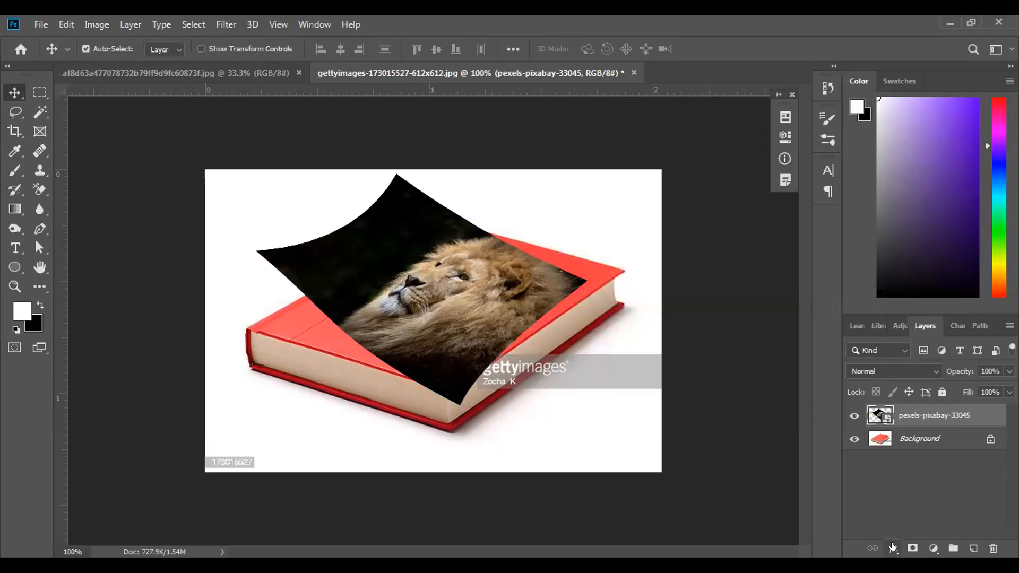
Add a layer mask to the lion layer, convert the Background into a regular layer, and fully lock it.
left_click(911, 548)
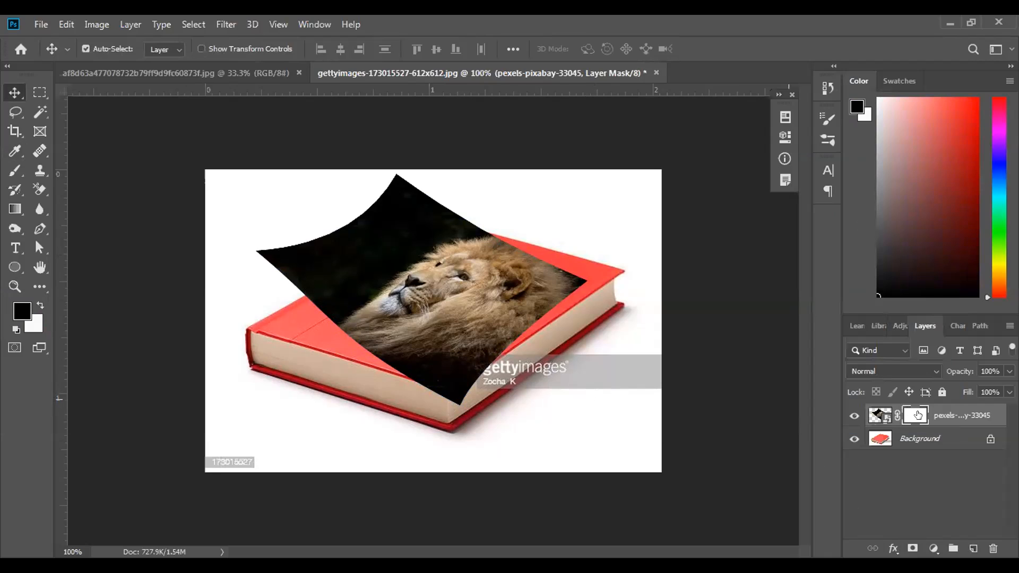
left_click(991, 439)
key("x")
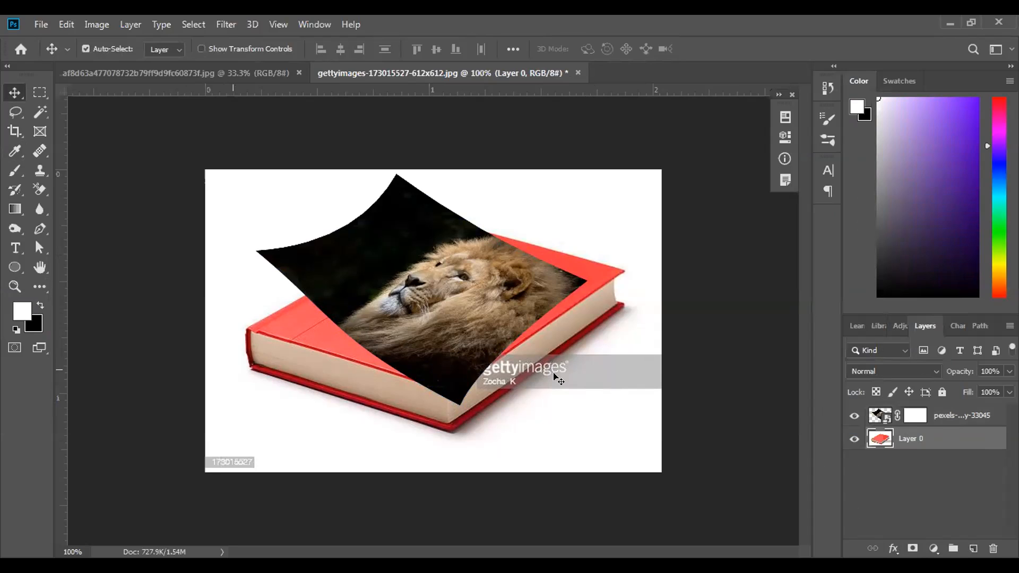
left_click(938, 393)
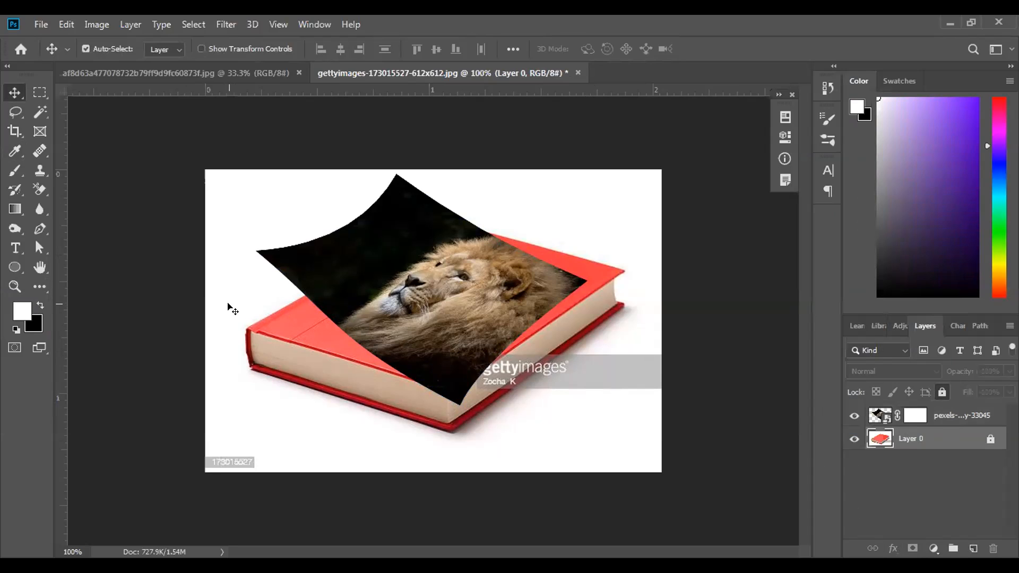
Swap the colours so black is the foreground, and fill the lion layer's mask with black.
left_click(446, 295)
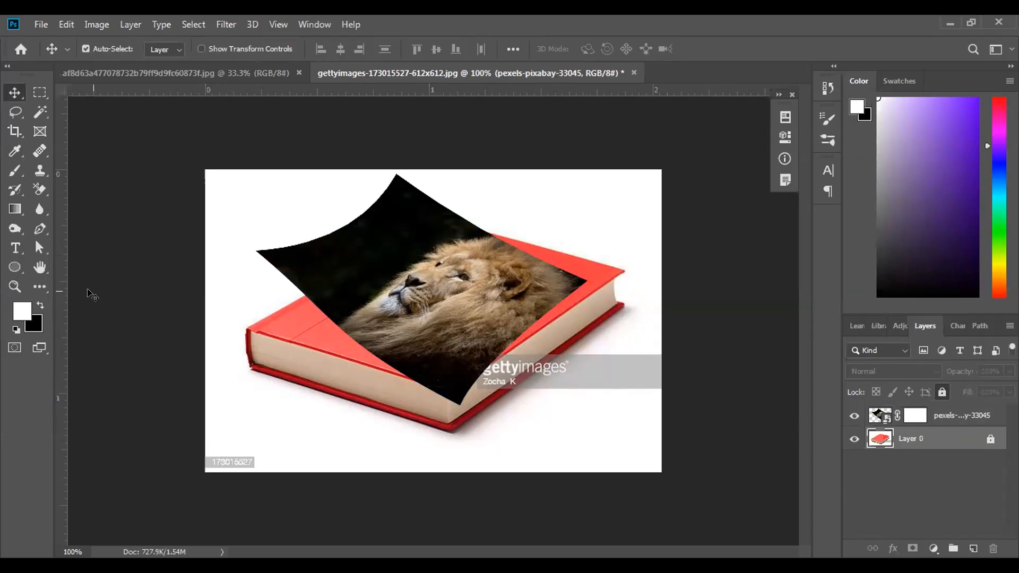
left_click(38, 307)
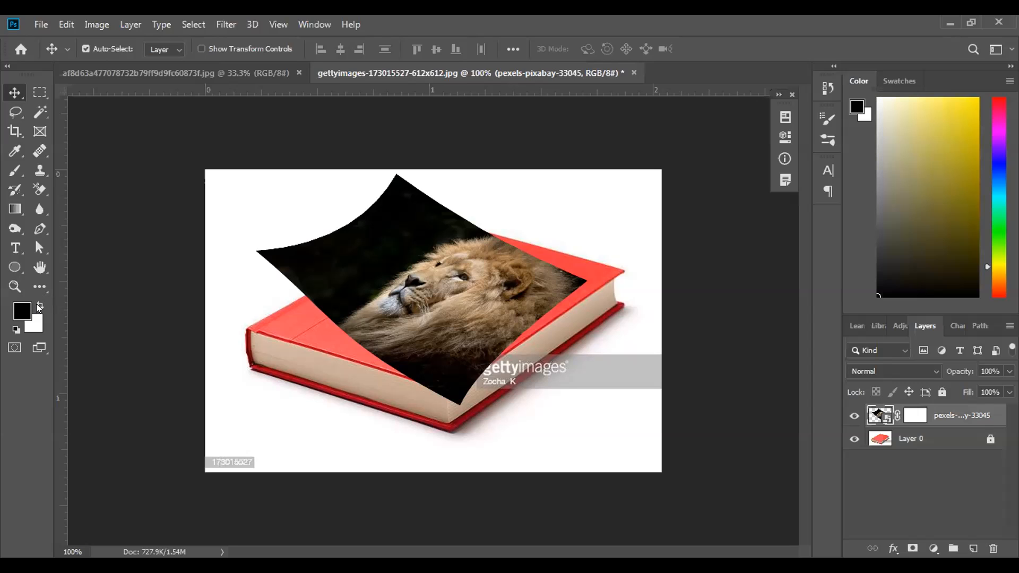
left_click(916, 417)
key("alt+BackSpace")
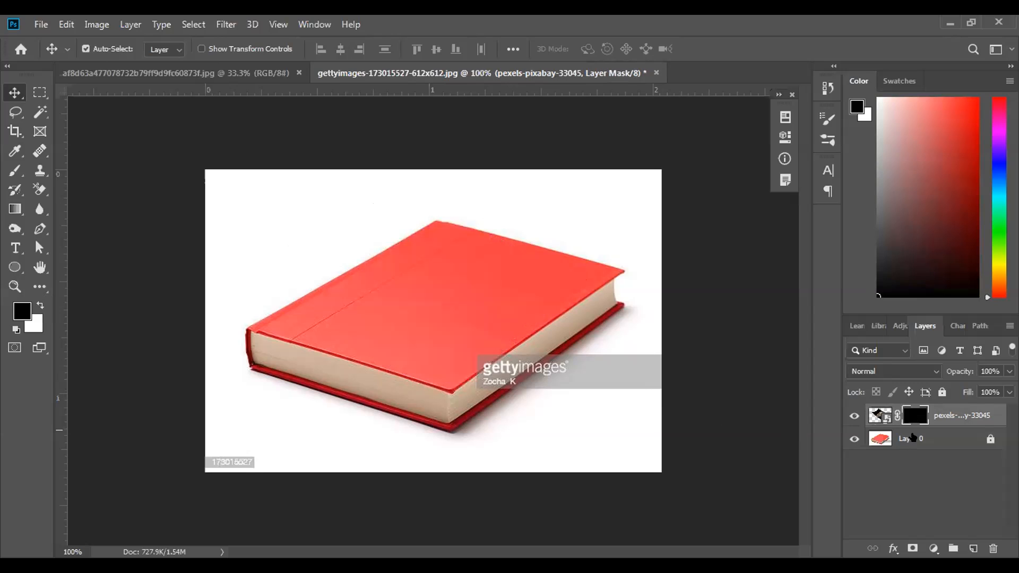
On the book layer, select the red cover with the Magic Wand tool.
left_click(913, 434)
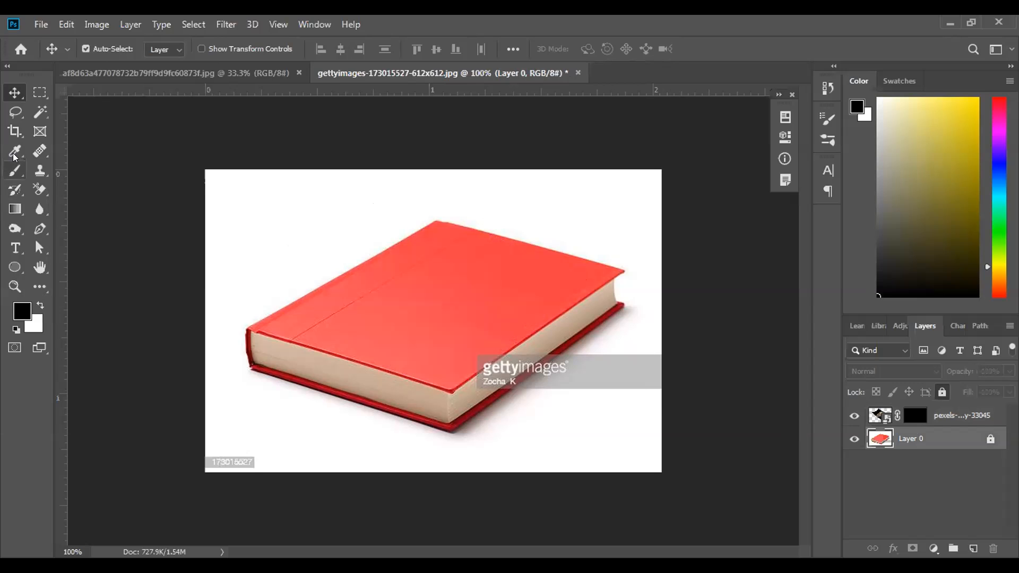
left_click(39, 114)
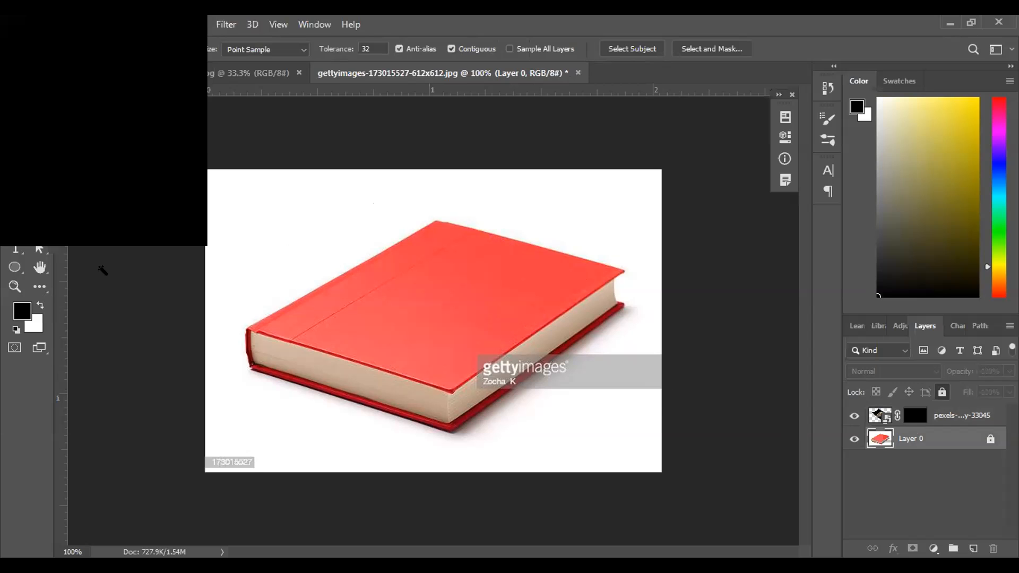
left_click(30, 267)
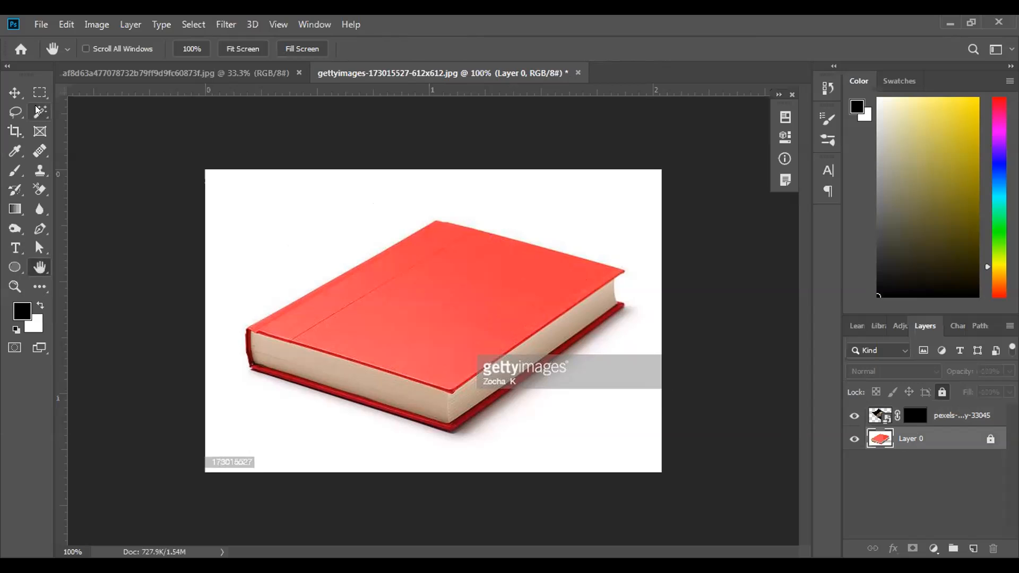
left_click(38, 110)
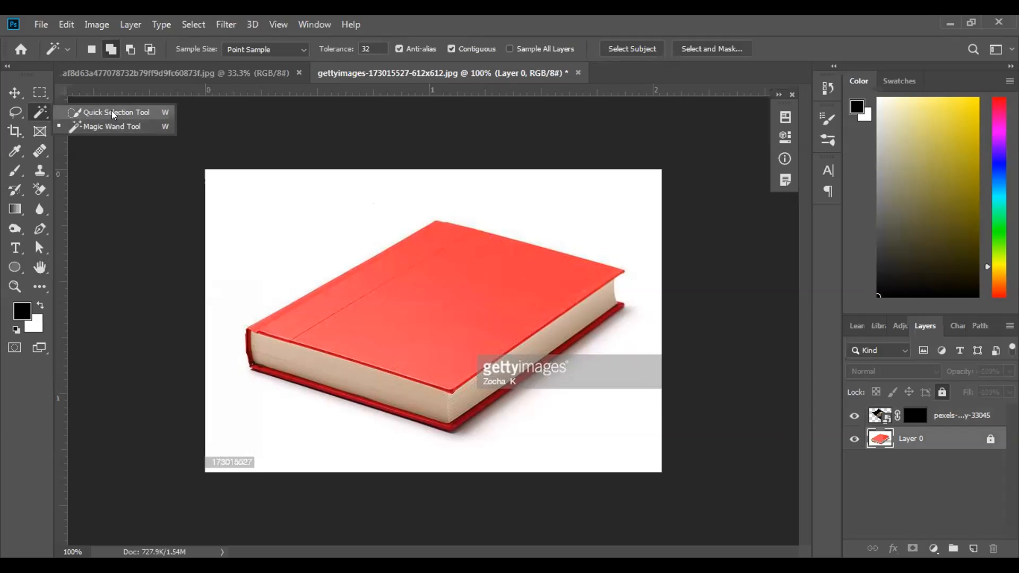
left_click(430, 295)
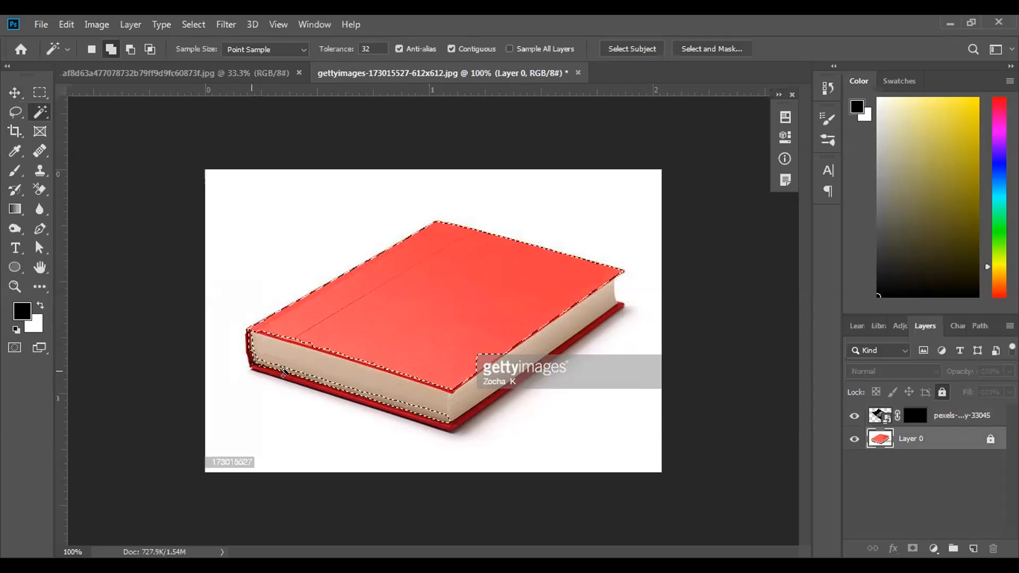
Try extending the Magic Wand selection to the book's page edges, and undo those additions.
left_click(316, 359)
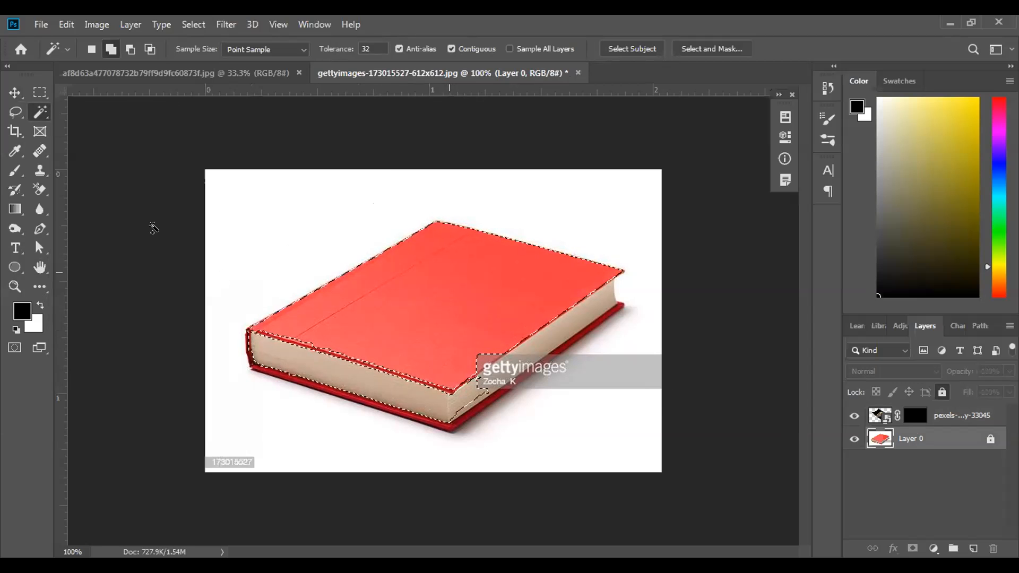
left_click(15, 110)
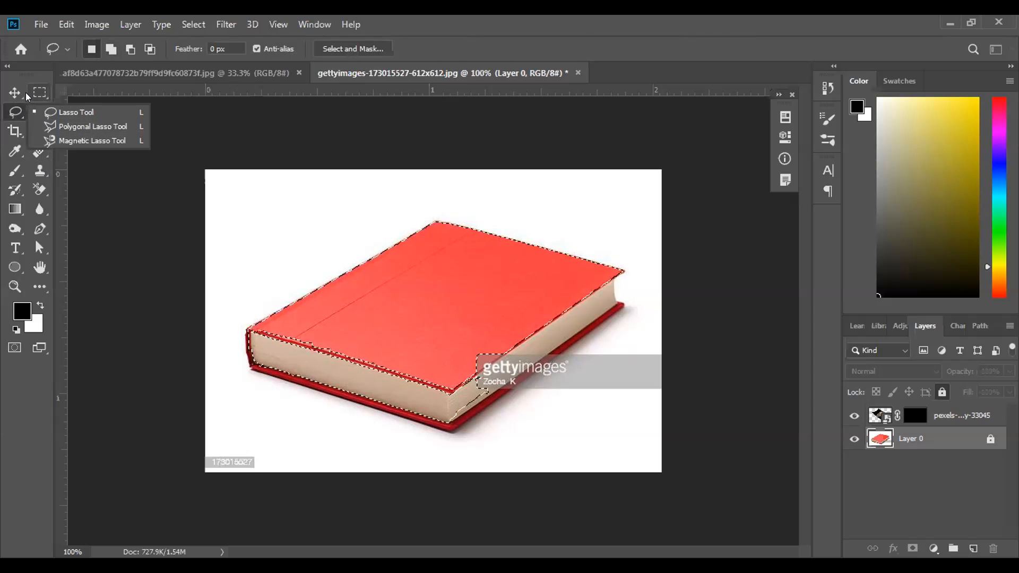
left_click(38, 94)
left_click(40, 110)
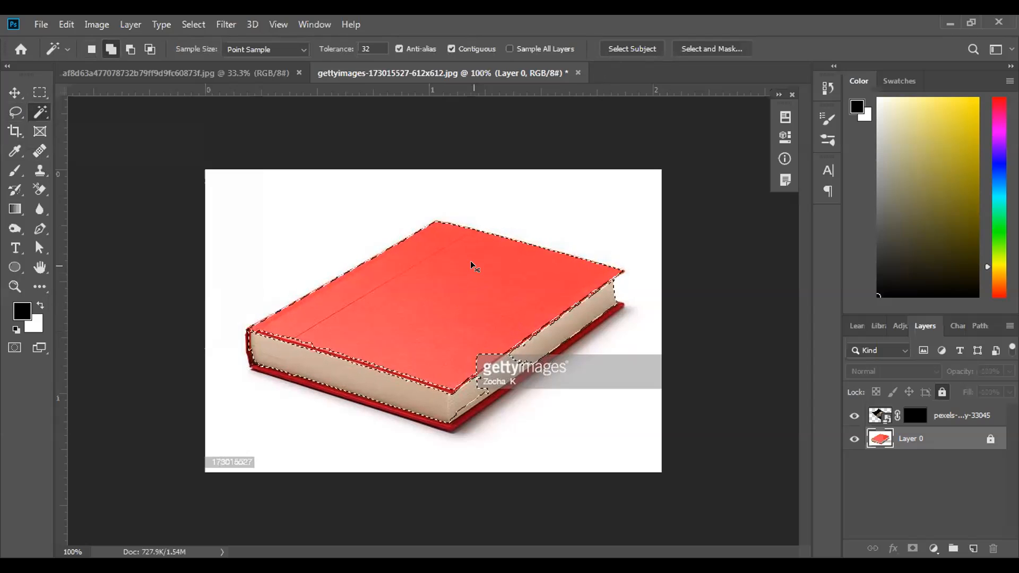
key("ctrl+z")
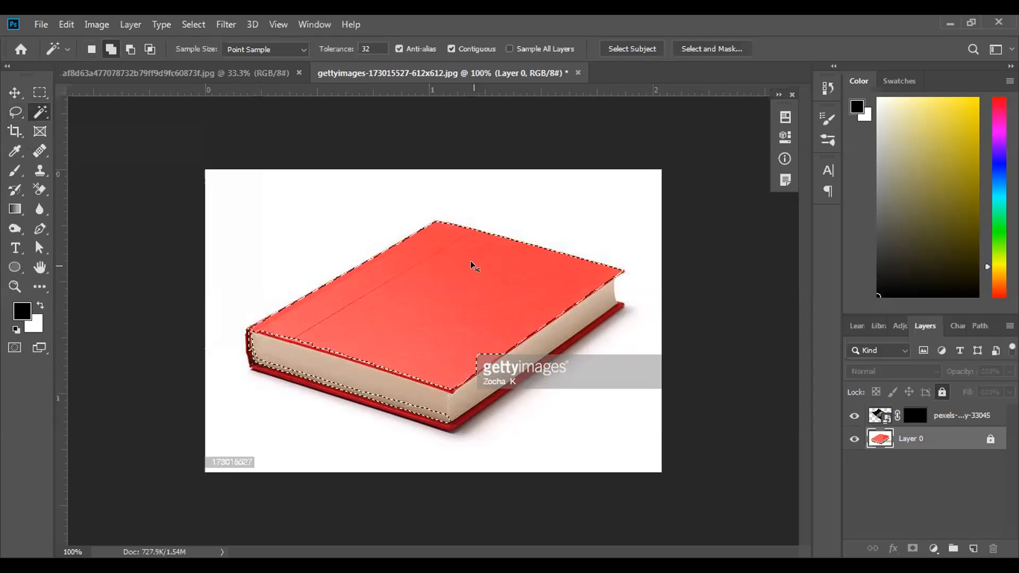
Clear the current selection and select the red cover with the Quick Selection tool.
key("ctrl+d")
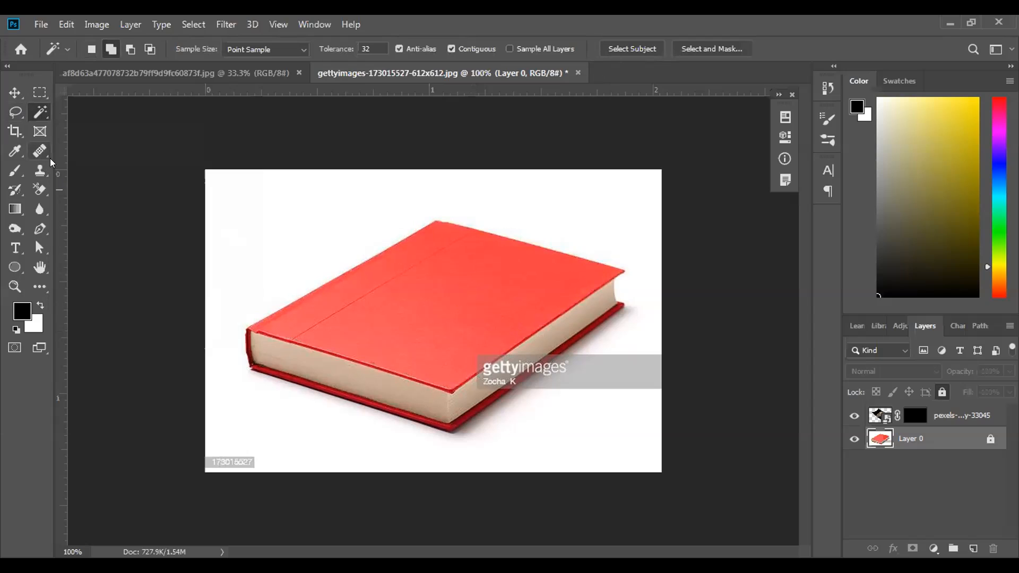
left_click(15, 112)
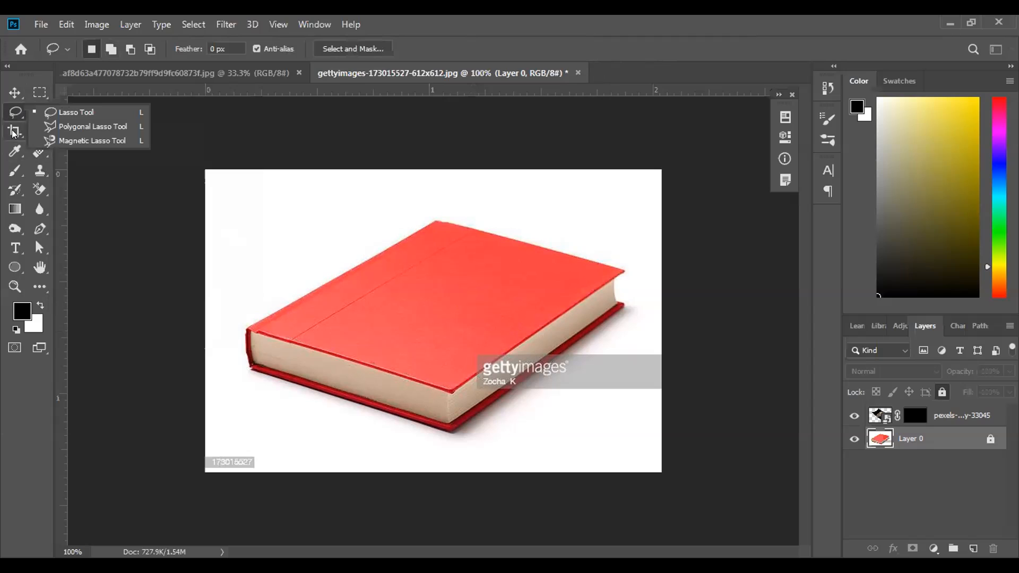
left_click(40, 132)
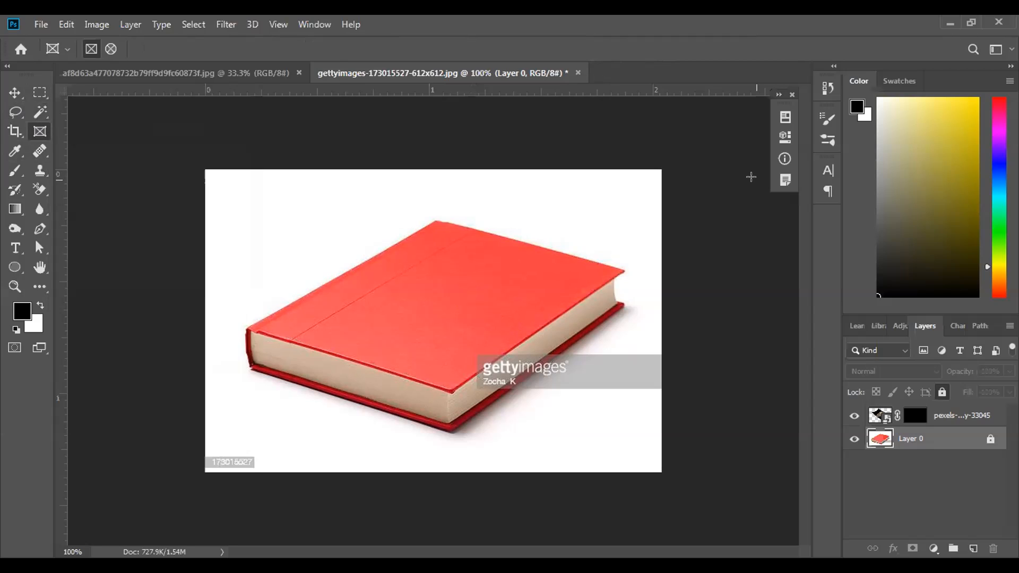
left_click(33, 93)
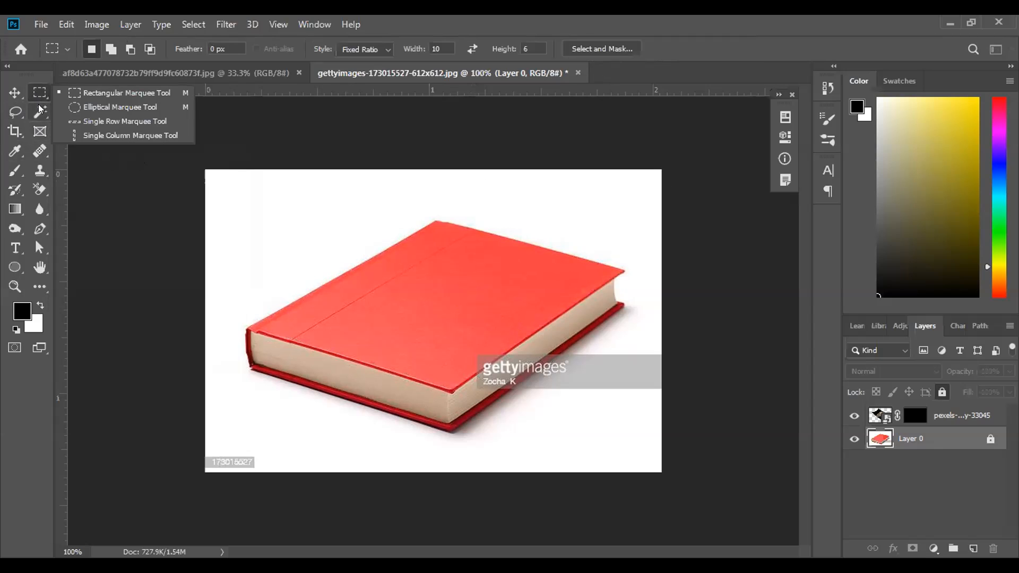
left_click(39, 109)
left_click(109, 114)
mouse_move(442, 254)
left_mouse_down()
mouse_move(404, 282)
mouse_move(425, 227)
left_mouse_up()
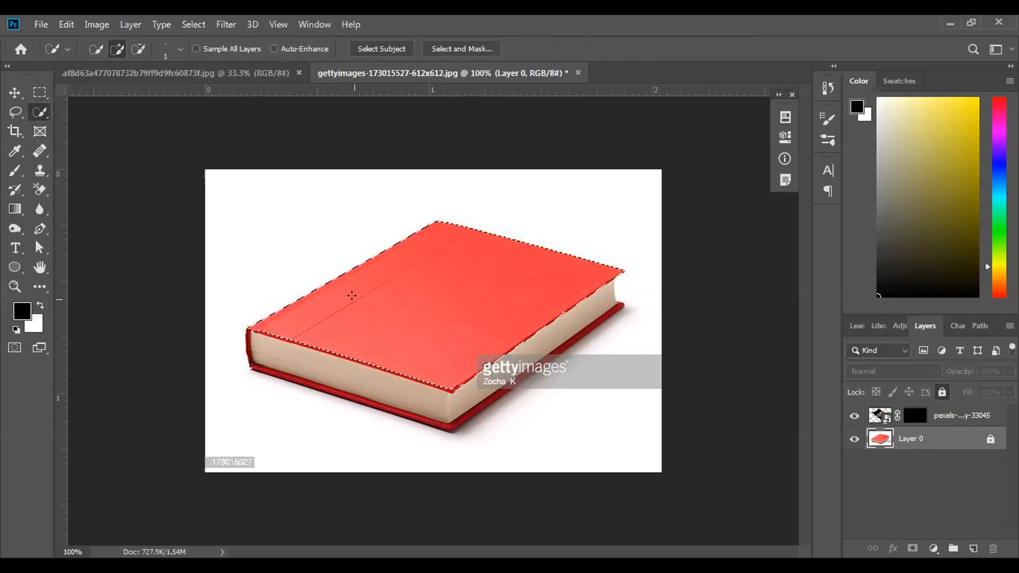
Enlarge the Quick Selection brush to 30 and extend the selection over the pages and spine to cover the whole book.
key("bracketright")
key("bracketright")
key("bracketright")
key("bracketright")
key("bracketright")
key("bracketright")
key("bracketright")
key("bracketright")
key("bracketright")
key("bracketright")
key("bracketright")
key("bracketright")
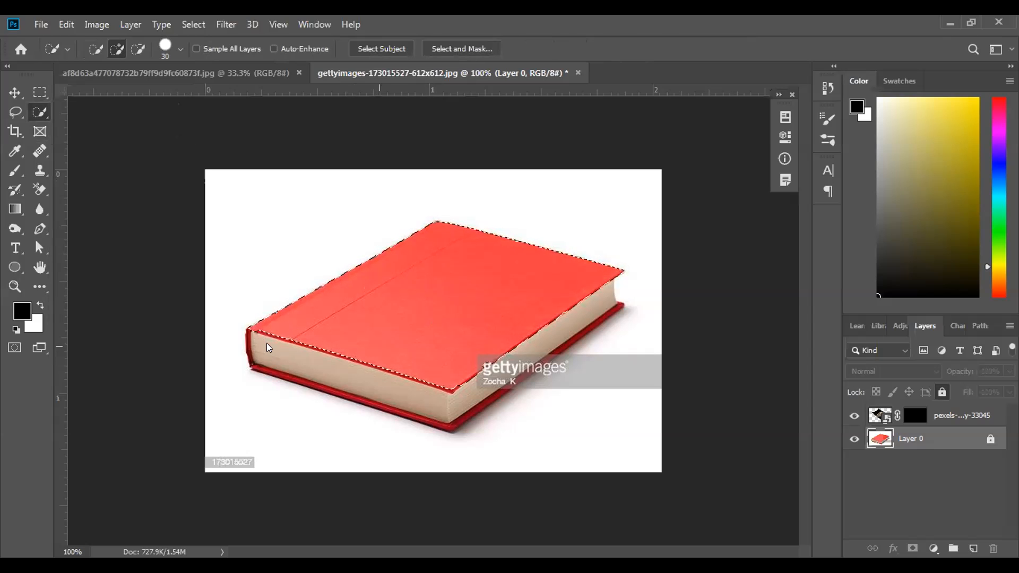
mouse_move(251, 345)
left_mouse_down()
mouse_move(463, 410)
mouse_move(499, 375)
mouse_move(491, 373)
mouse_move(588, 311)
left_mouse_up()
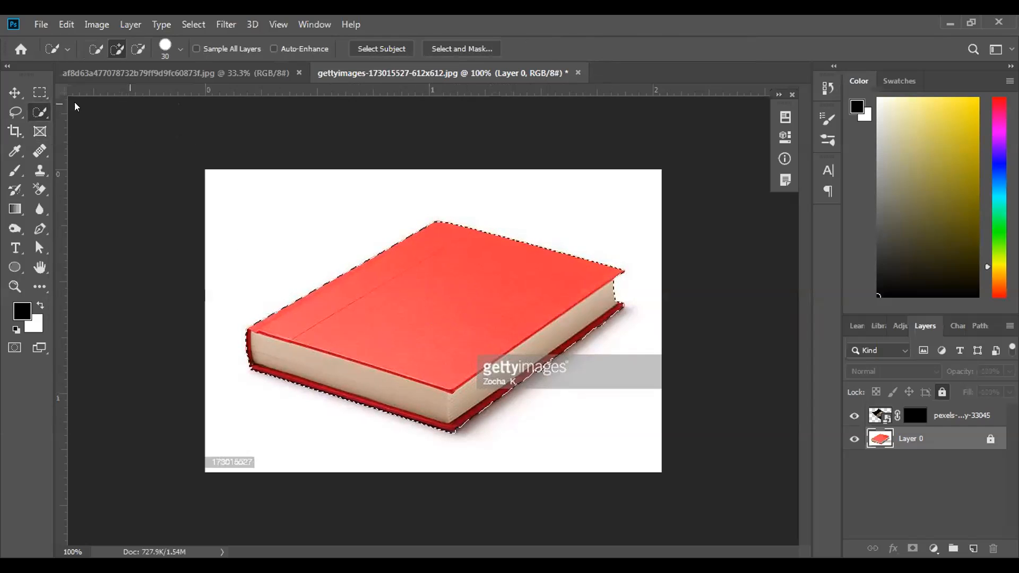
Invert the selection so it covers the white background around the book.
left_click(96, 49)
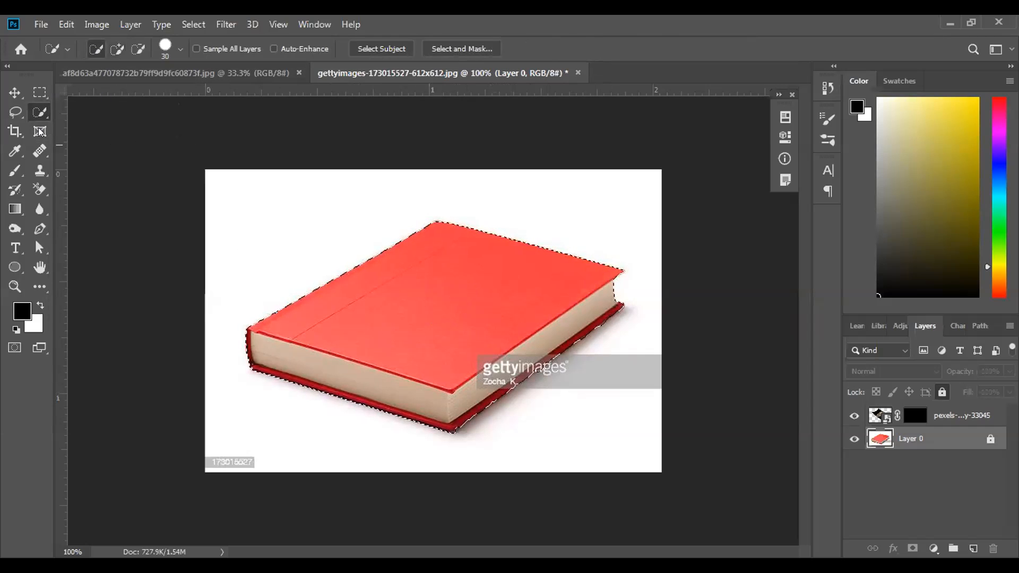
left_click(12, 94)
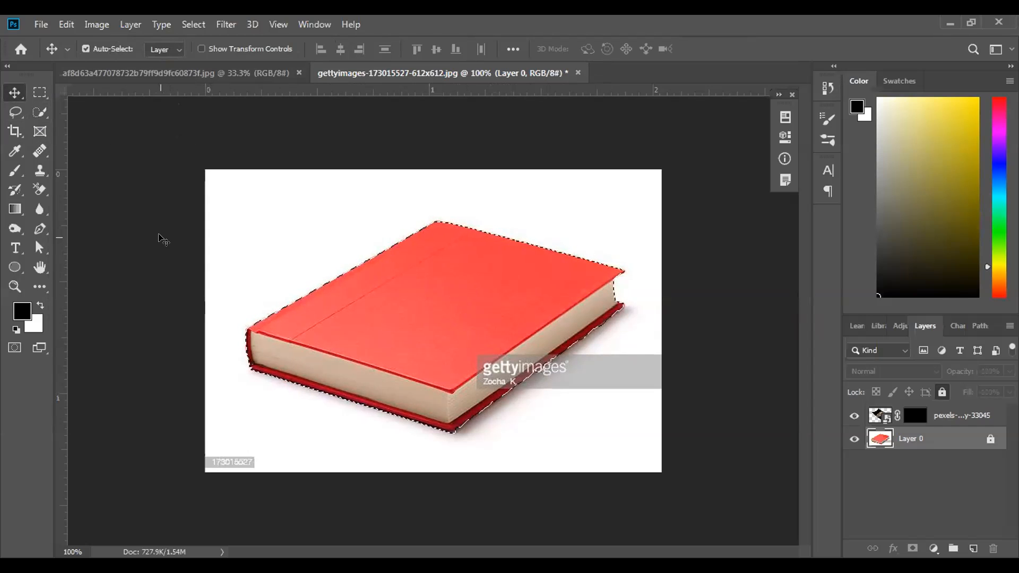
key("ctrl")
key("ctrl+alt+i")
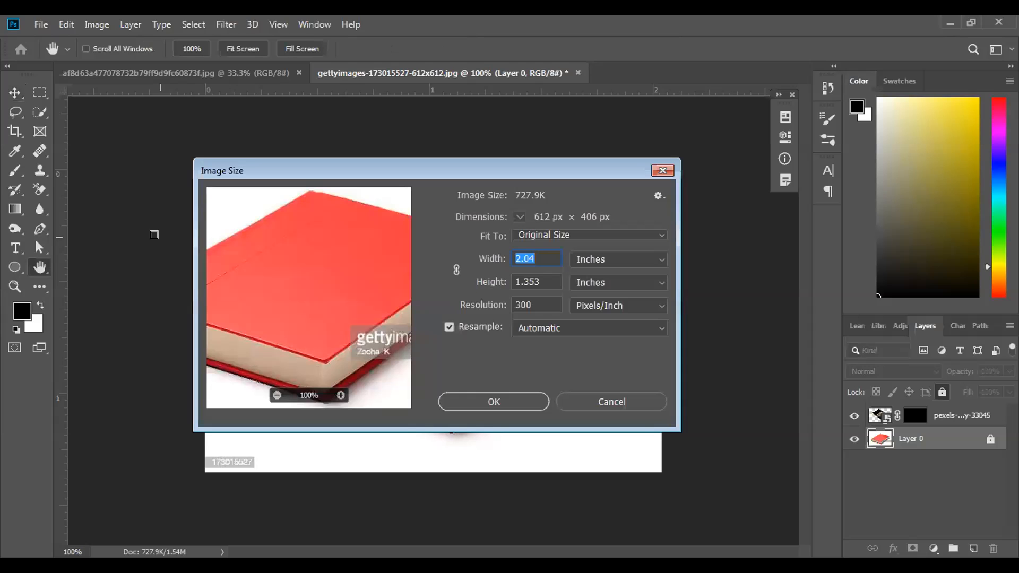
left_click(662, 171)
key("ctrl+shift+i")
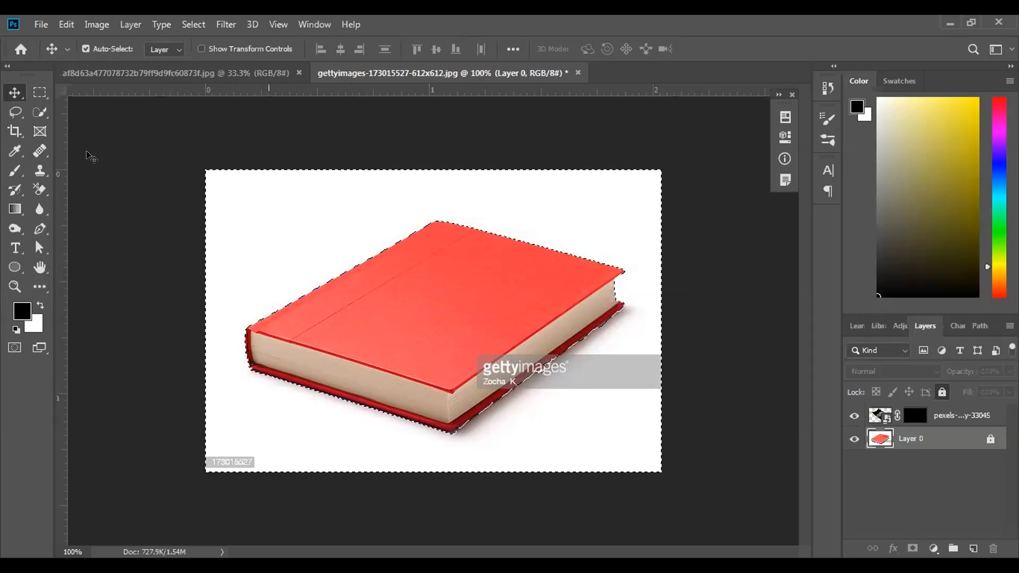
Contract the background selection by 4 pixels.
left_click(40, 112)
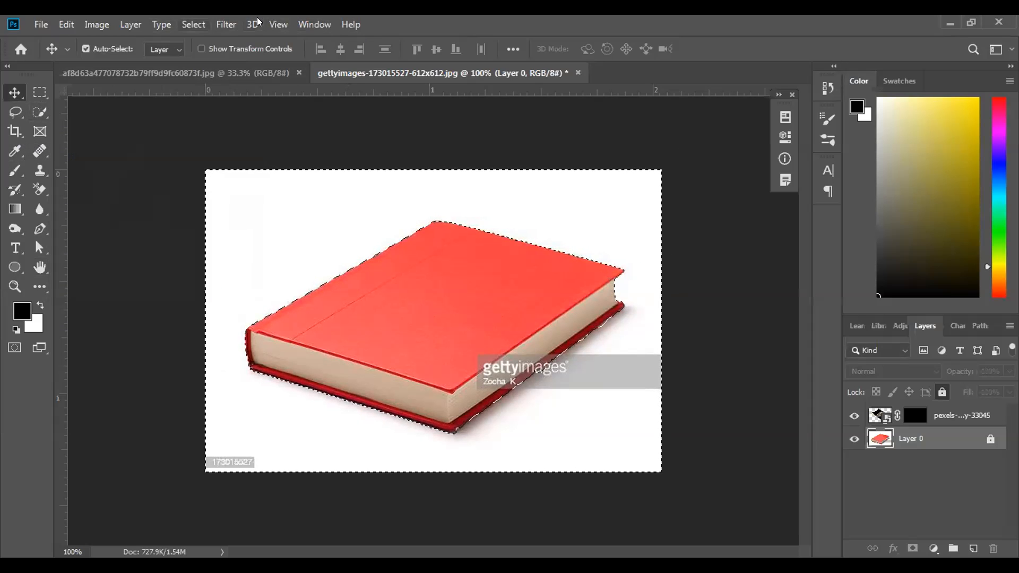
key("alt+s")
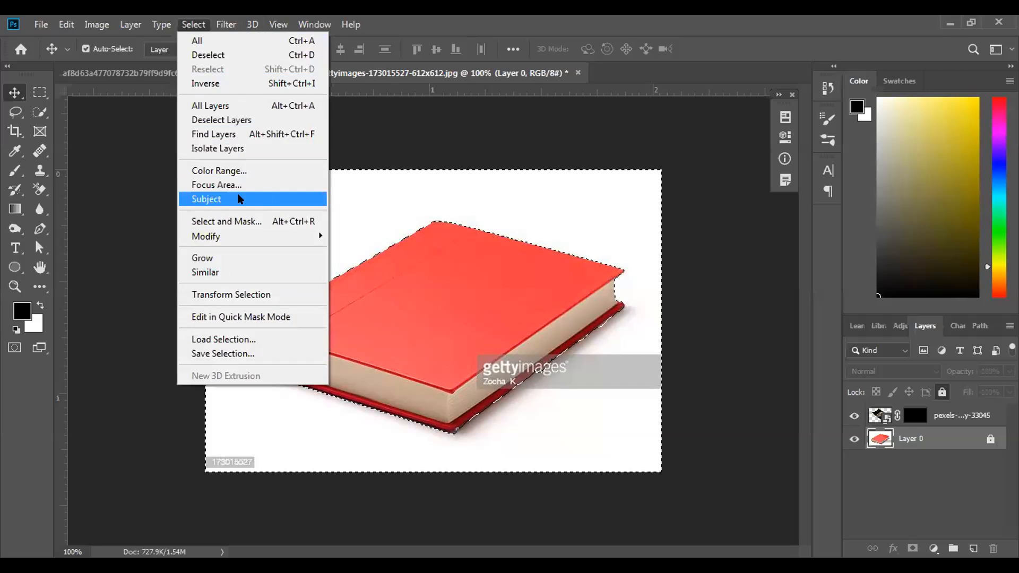
mouse_move(229, 232)
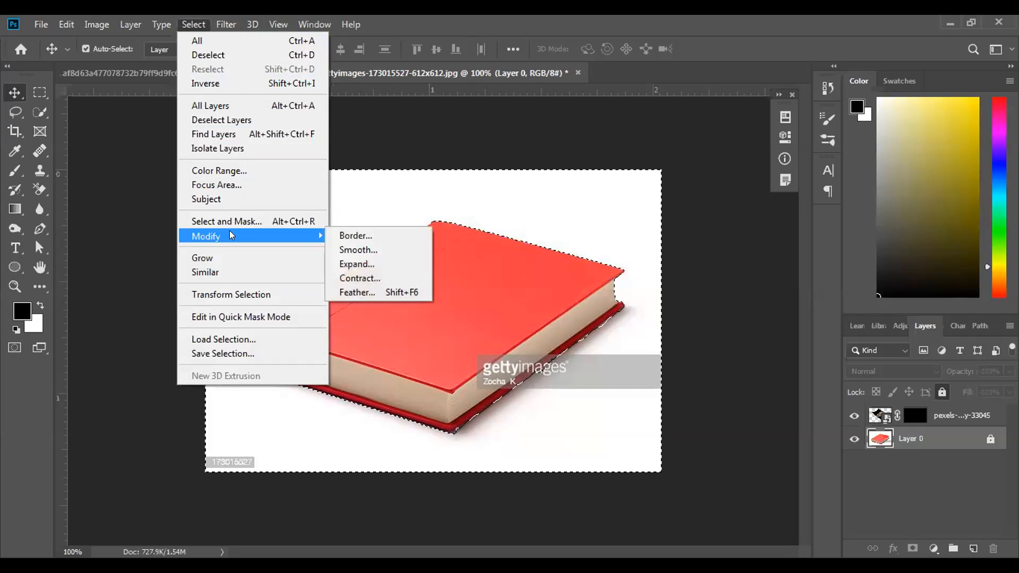
left_click(365, 278)
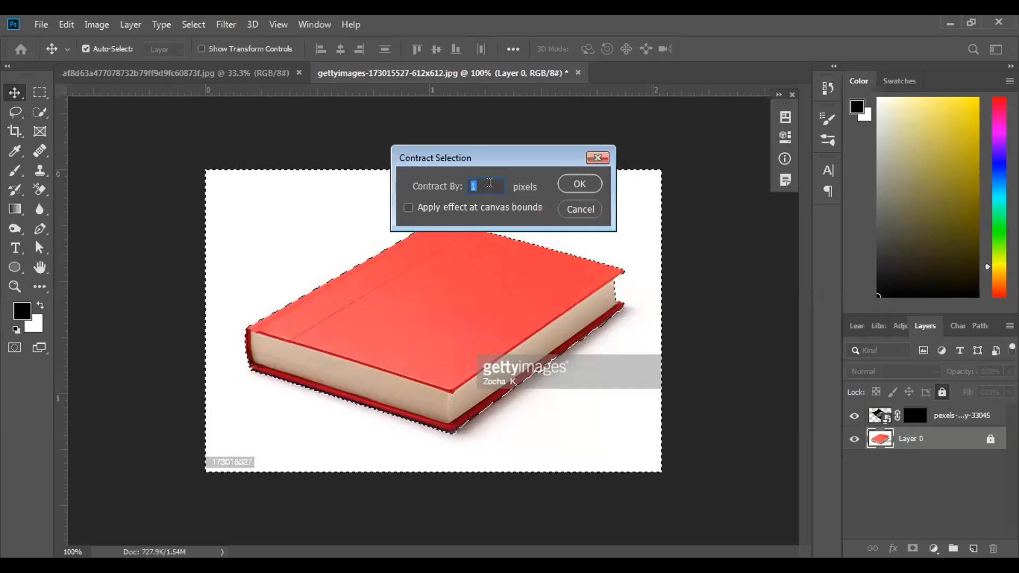
type("4")
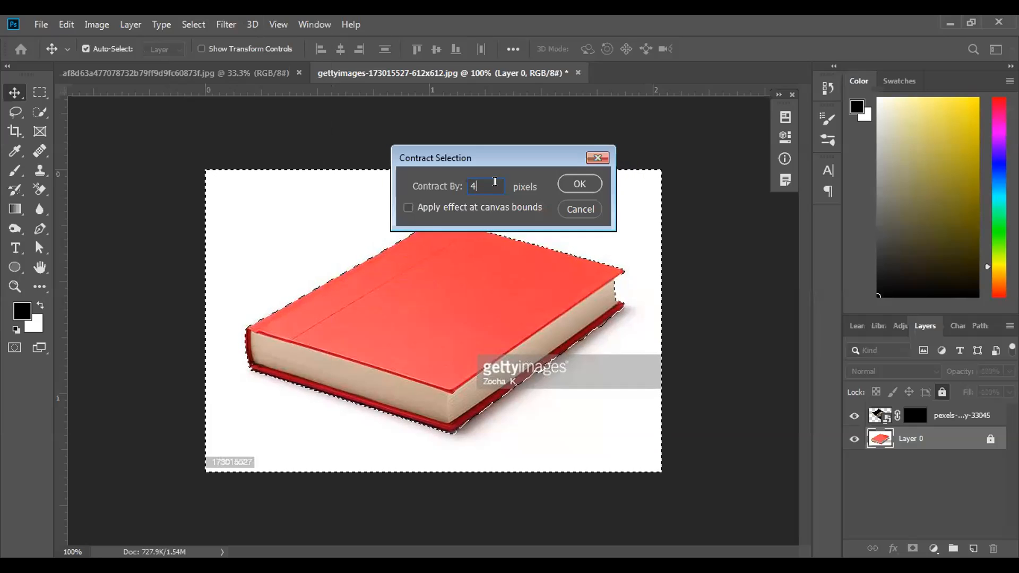
left_click(576, 183)
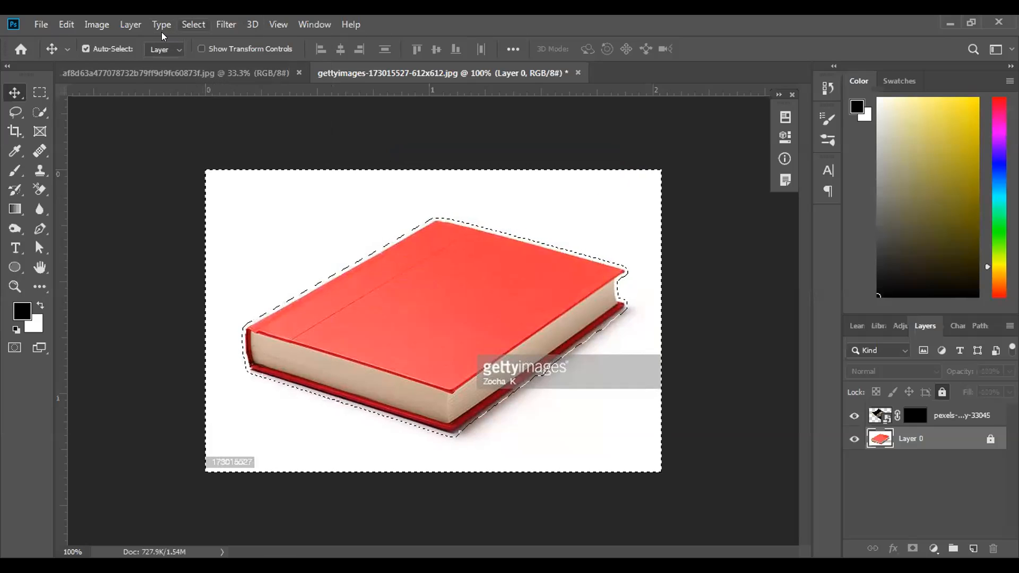
Feather the contracted selection with a radius of 20 pixels.
left_click(194, 24)
mouse_move(216, 233)
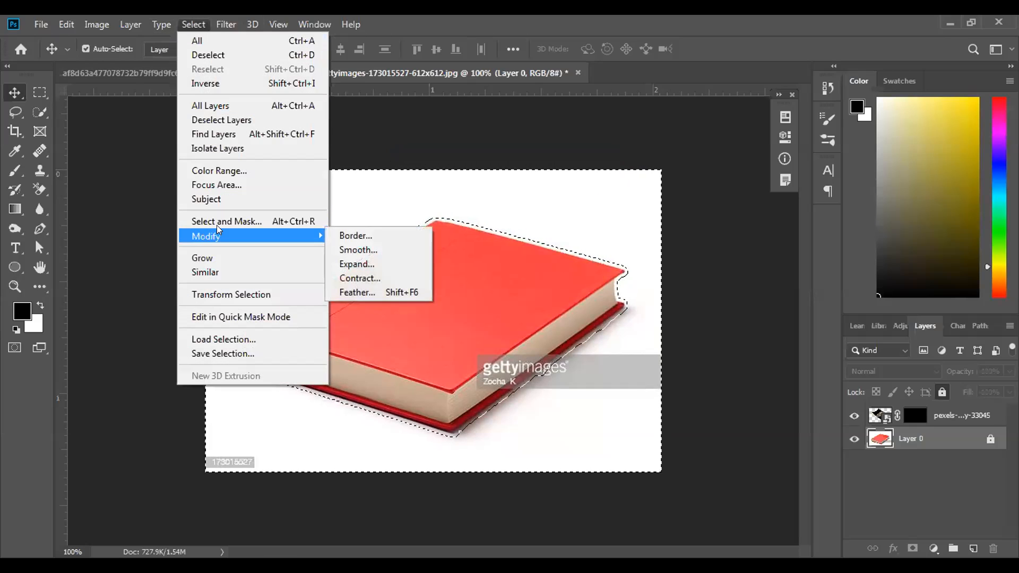
left_click(357, 292)
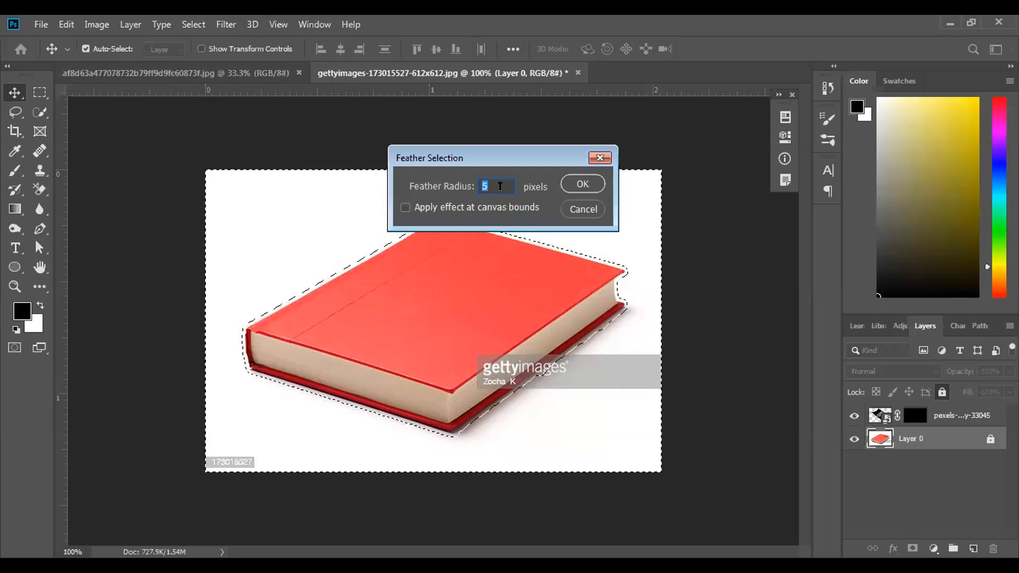
type("20")
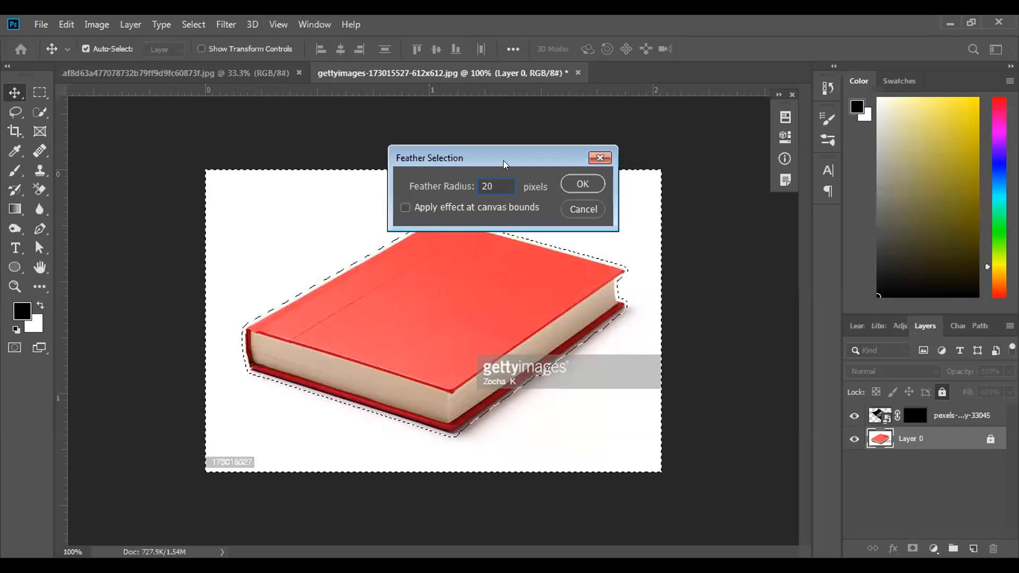
left_click(582, 183)
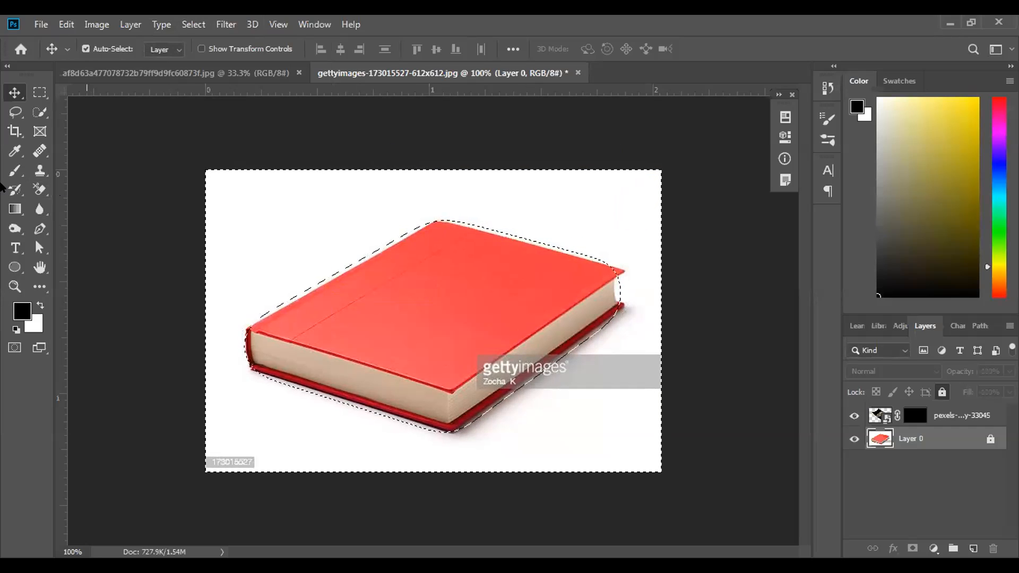
Target the lion layer's mask, set the white Brush to size 15, and clear the selection.
left_click(937, 415)
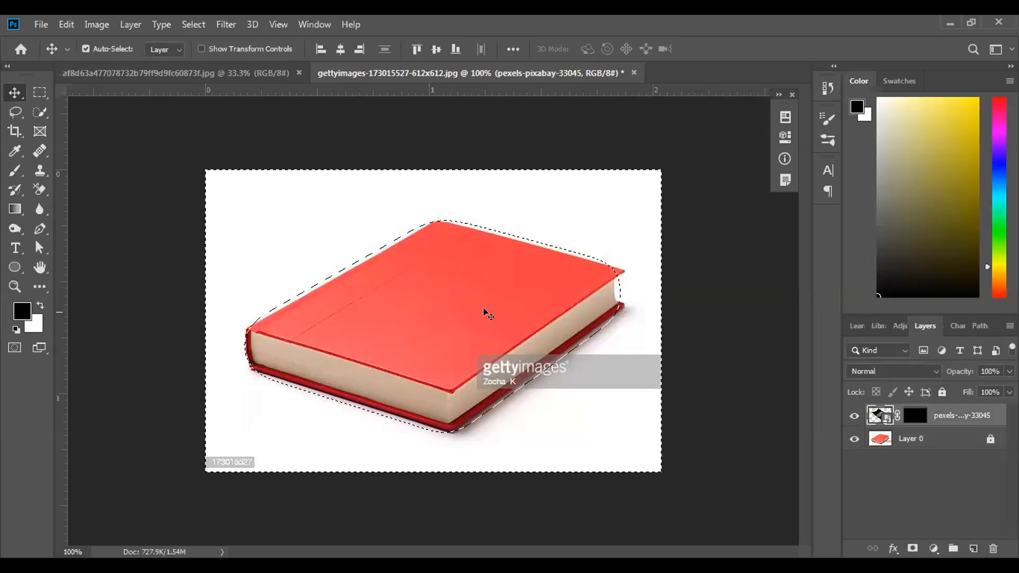
left_click(912, 415)
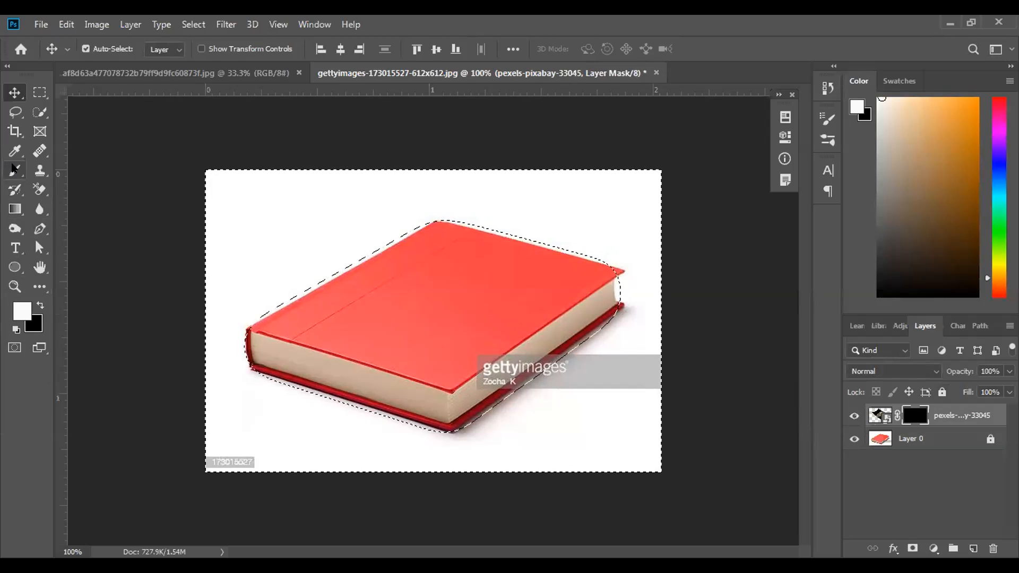
left_click(15, 169)
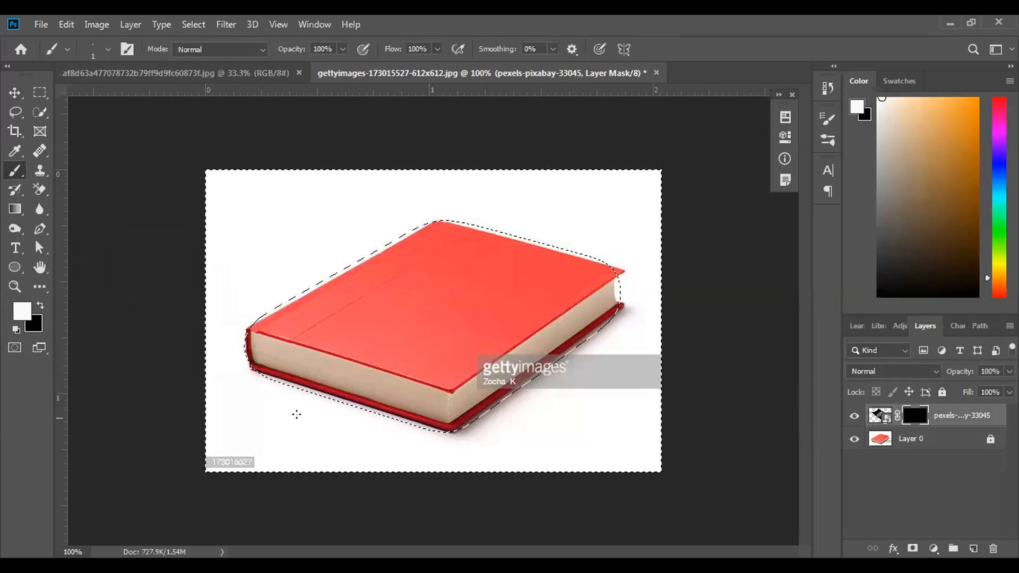
key("bracketright")
key("bracketright")
key("bracketright")
key("bracketright")
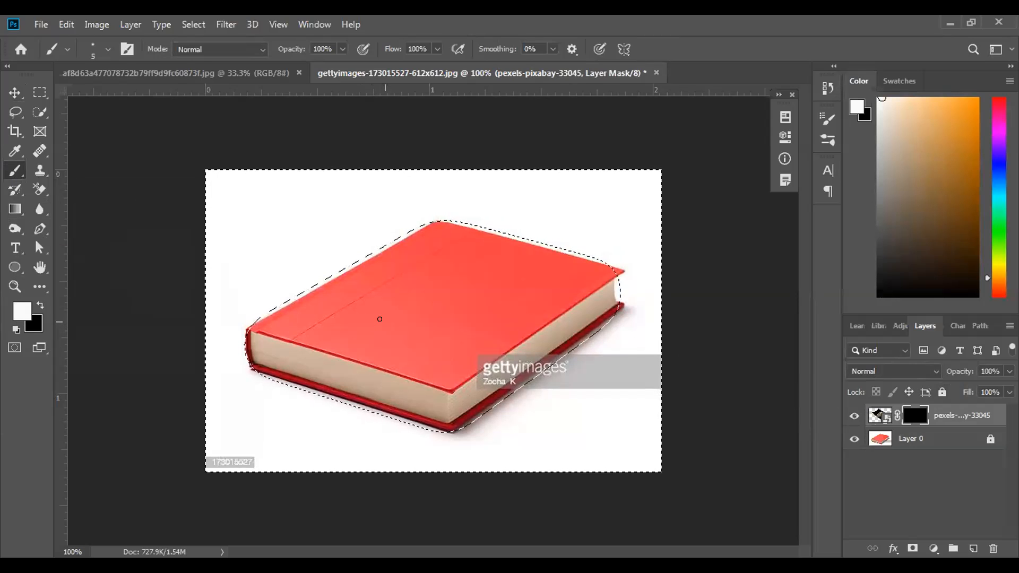
key("bracketright")
key("bracketright")
key("bracketright")
key("bracketright")
key("bracketright")
key("bracketright")
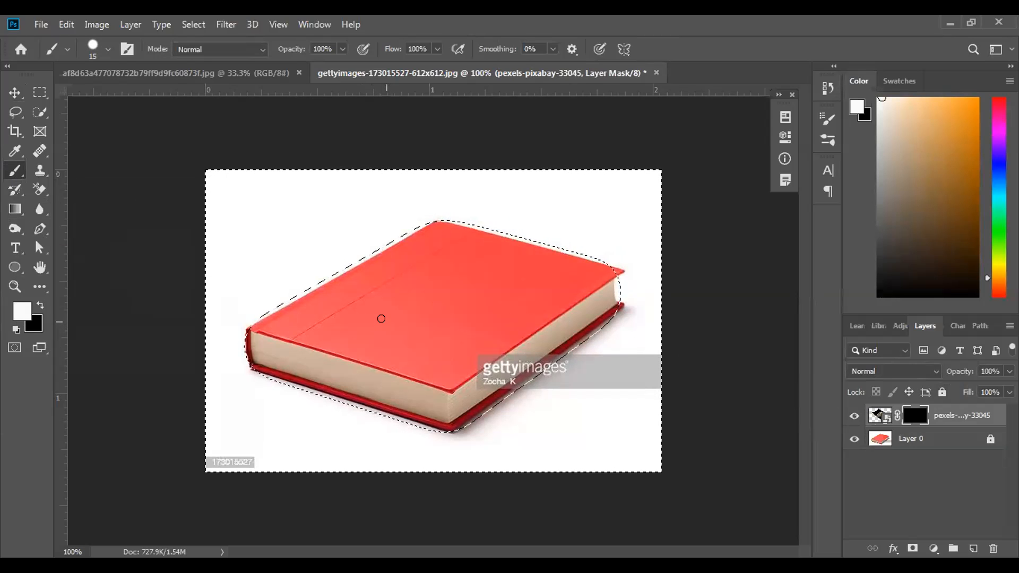
key("ctrl+d")
Paint white on the lion layer's mask, enlarging the brush to 35, to reveal the lion's face and lower mane on the cover.
mouse_move(390, 303)
left_mouse_down()
mouse_move(419, 294)
mouse_move(395, 299)
mouse_move(418, 264)
mouse_move(451, 247)
left_mouse_up()
key("bracketright")
key("bracketright")
key("bracketright")
key("bracketright")
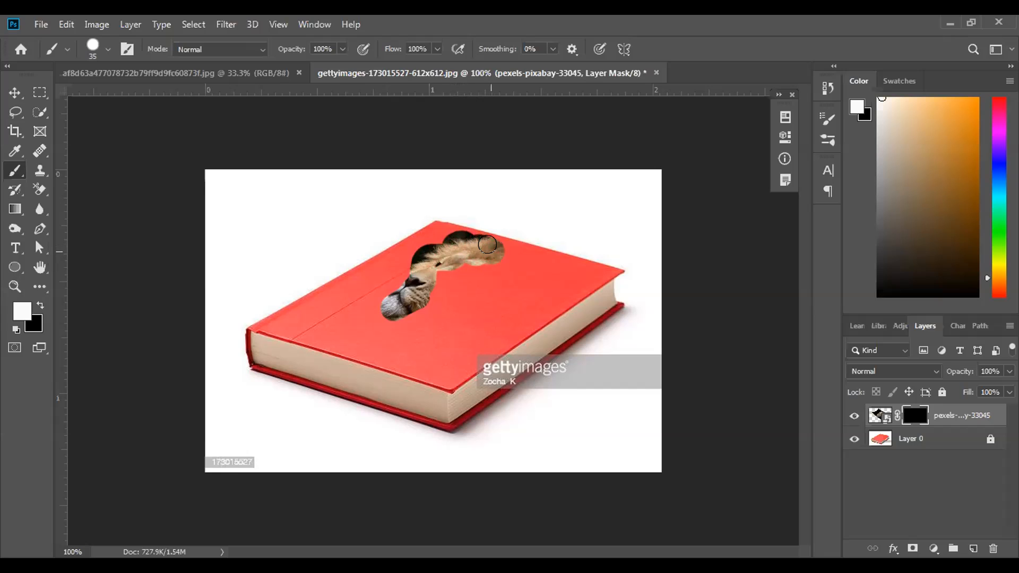
mouse_move(493, 244)
left_mouse_down()
mouse_move(515, 254)
mouse_move(444, 272)
mouse_move(393, 299)
mouse_move(386, 282)
mouse_move(406, 267)
left_mouse_up()
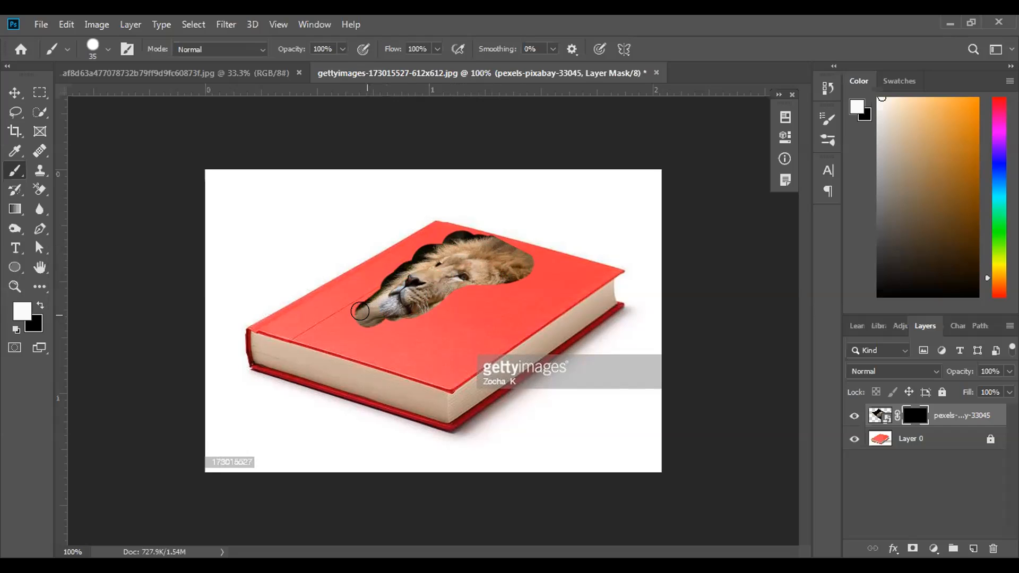
mouse_move(335, 328)
left_mouse_down()
mouse_move(355, 335)
mouse_move(382, 337)
mouse_move(373, 347)
mouse_move(444, 371)
mouse_move(455, 341)
mouse_move(416, 336)
mouse_move(406, 311)
mouse_move(374, 319)
mouse_move(470, 290)
mouse_move(466, 281)
mouse_move(477, 300)
left_mouse_up()
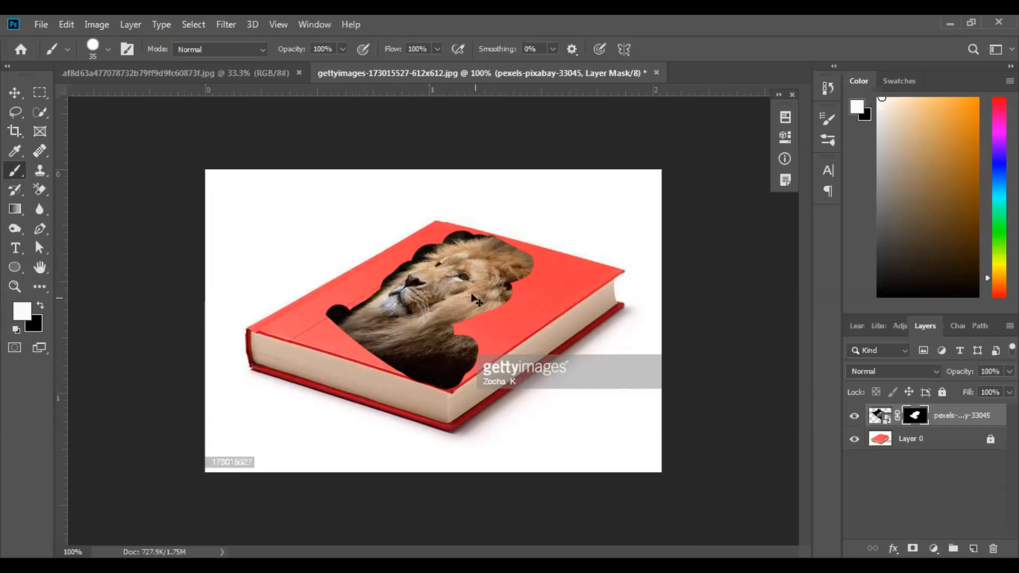
Paint more of the mane back in on the mask toward the cover's page-side edge, and undo the last stroke.
key("ctrl+plus")
key("ctrl+plus")
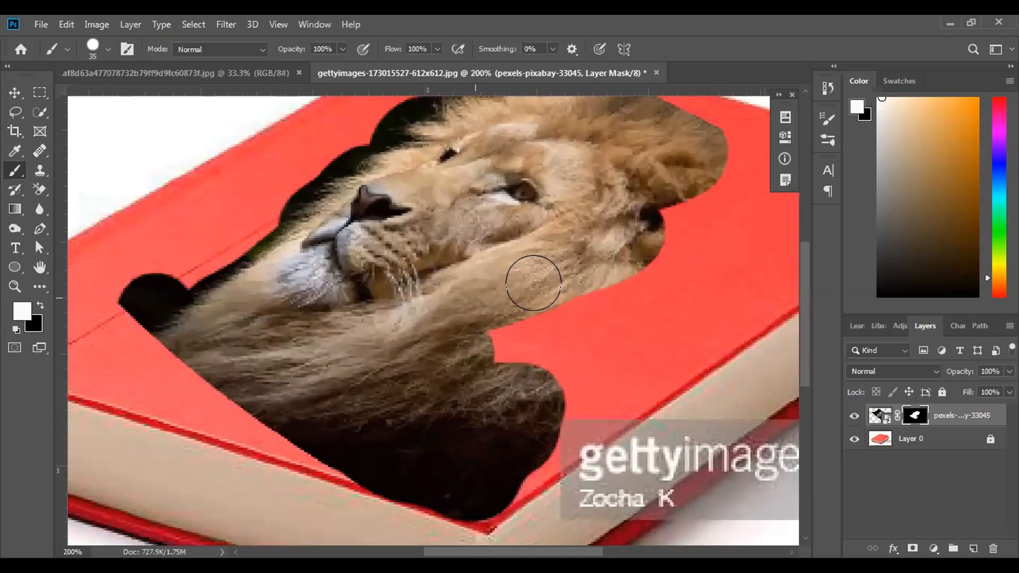
mouse_move(597, 255)
left_mouse_down()
mouse_move(656, 225)
mouse_move(590, 247)
mouse_move(525, 366)
mouse_move(552, 377)
mouse_move(517, 405)
mouse_move(701, 236)
mouse_move(723, 256)
mouse_move(501, 300)
mouse_move(400, 338)
left_mouse_up()
mouse_move(571, 250)
left_mouse_down()
mouse_move(531, 308)
mouse_move(423, 404)
mouse_move(440, 412)
mouse_move(518, 366)
mouse_move(653, 248)
mouse_move(500, 203)
mouse_move(517, 214)
mouse_move(378, 200)
mouse_move(376, 140)
mouse_move(302, 164)
mouse_move(317, 193)
left_mouse_up()
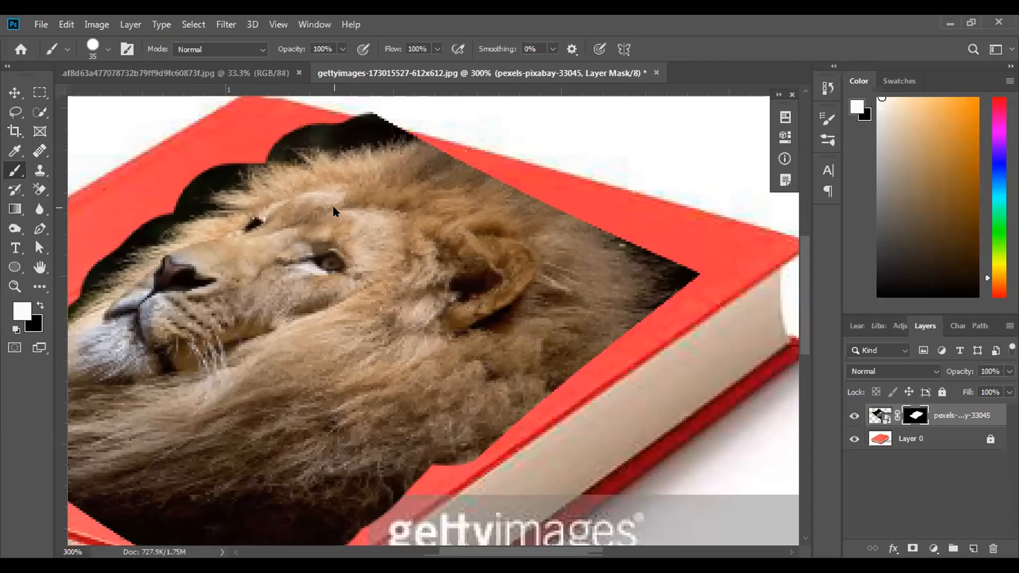
key("ctrl+z")
Paint white on the lion layer's mask to reveal the mane along the page-side edge and the background at the cover's top corner.
mouse_move(498, 252)
left_mouse_down()
mouse_move(542, 272)
mouse_move(501, 307)
mouse_move(544, 299)
mouse_move(554, 261)
mouse_move(506, 239)
mouse_move(501, 215)
mouse_move(416, 175)
left_mouse_up()
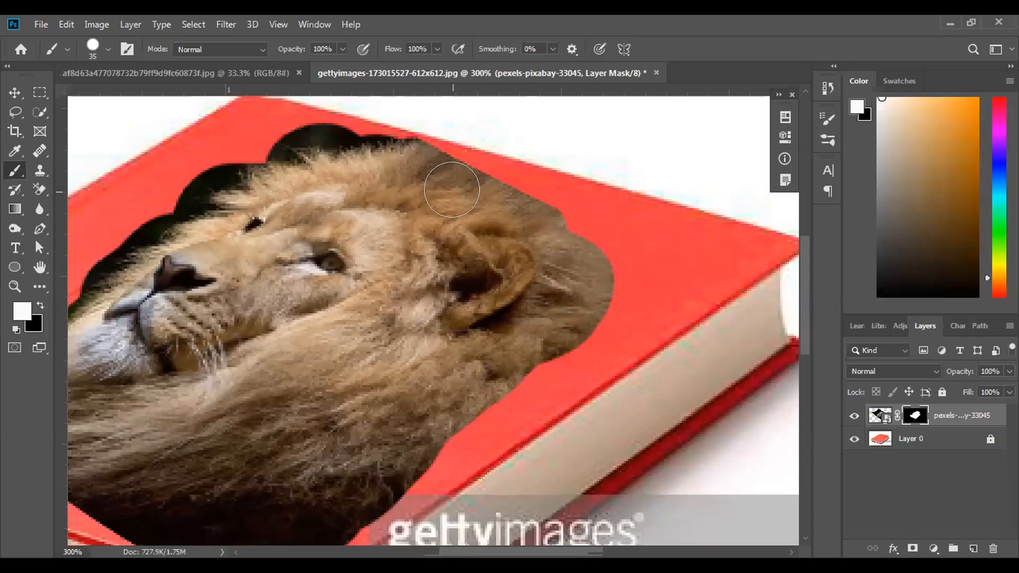
mouse_move(569, 261)
left_mouse_down()
mouse_move(614, 262)
mouse_move(567, 244)
mouse_move(645, 279)
mouse_move(578, 345)
mouse_move(460, 381)
mouse_move(392, 430)
mouse_move(445, 462)
mouse_move(425, 481)
left_mouse_up()
mouse_move(260, 162)
left_mouse_down()
mouse_move(265, 138)
mouse_move(237, 155)
mouse_move(295, 181)
left_mouse_up()
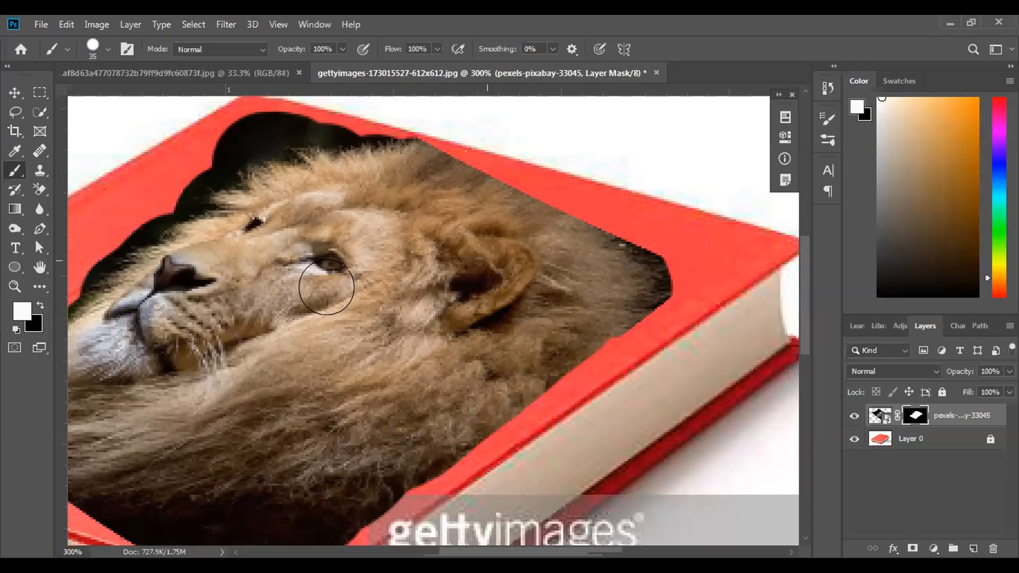
left_click_drag(334, 272, 471, 213)
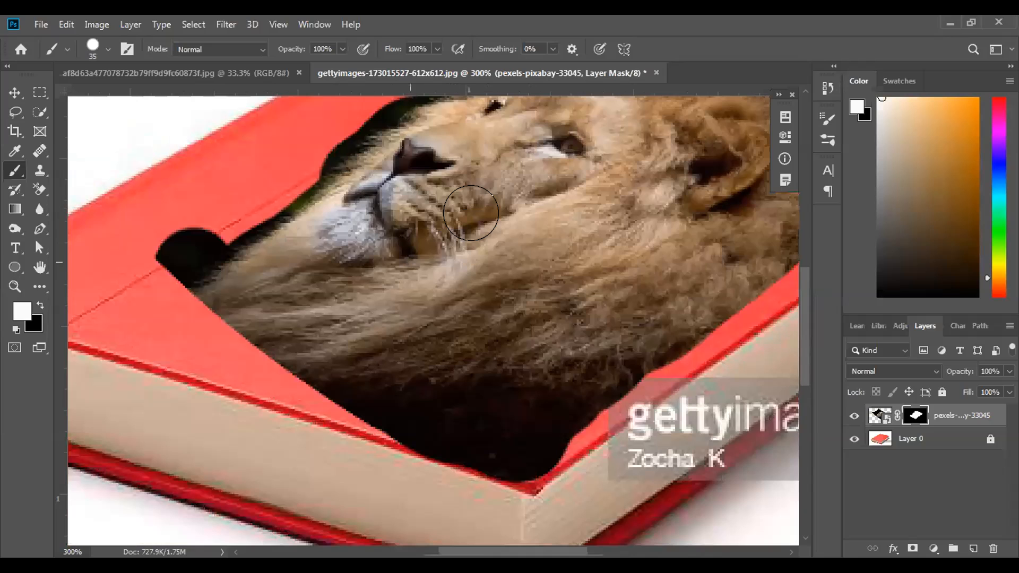
left_click_drag(273, 244, 250, 253)
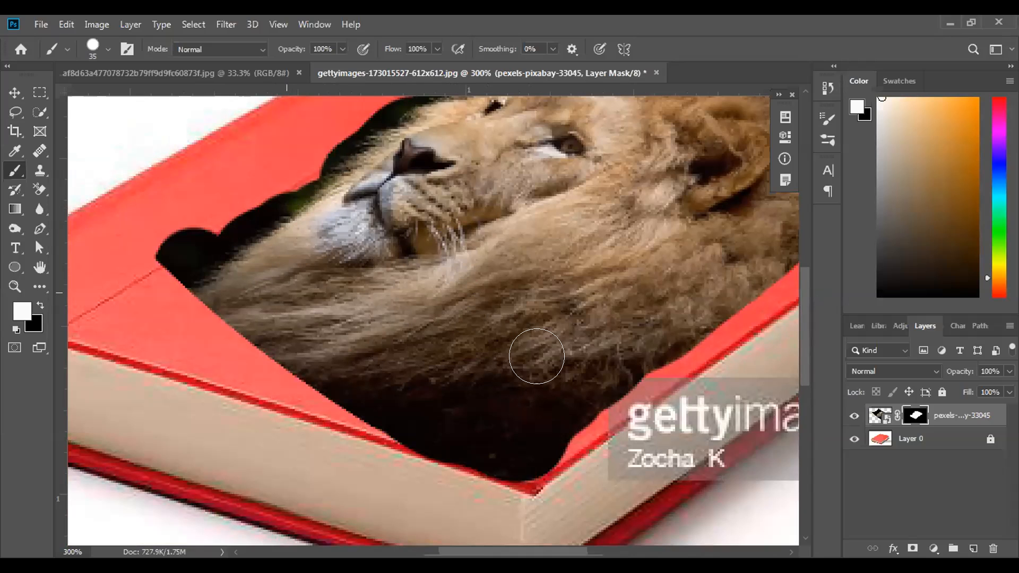
mouse_move(471, 405)
left_mouse_down()
mouse_move(500, 405)
mouse_move(558, 371)
left_mouse_up()
mouse_move(524, 419)
left_mouse_down()
mouse_move(481, 432)
mouse_move(500, 441)
mouse_move(501, 419)
mouse_move(474, 384)
left_mouse_up()
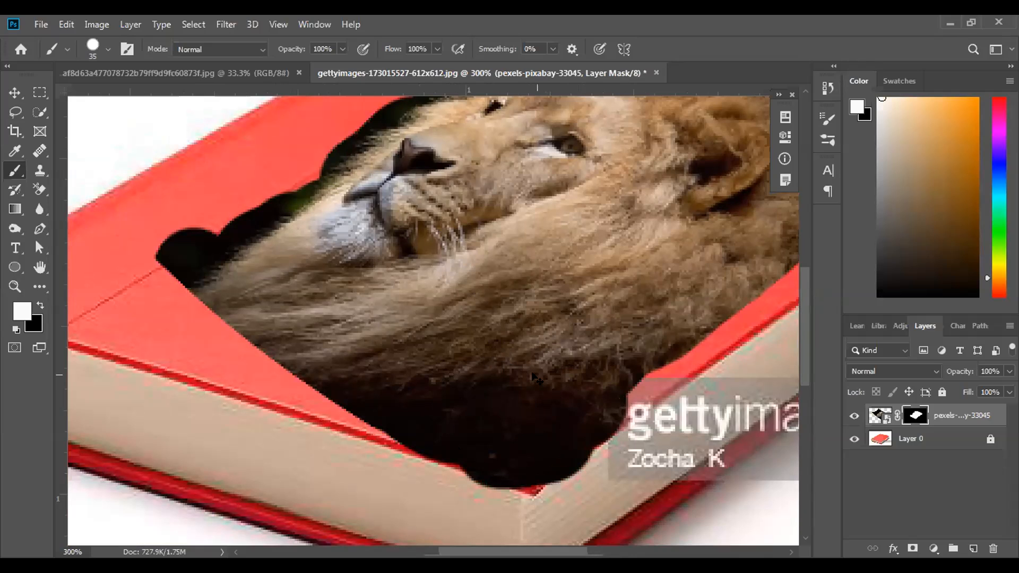
key("ctrl+z")
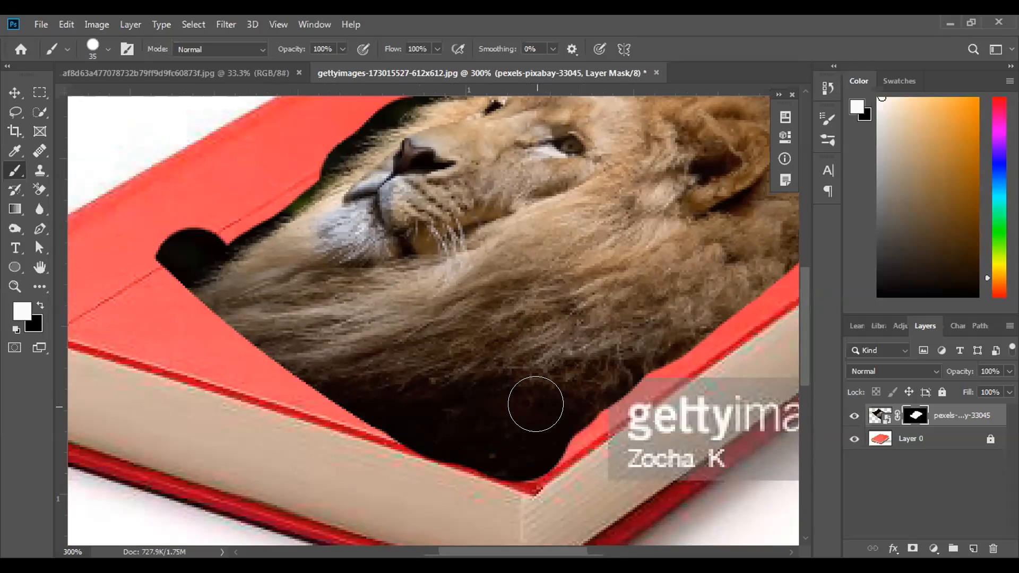
Dab white on the mask at the cover's front corner to extend the lion photo toward the page edge.
left_click_drag(537, 404, 534, 406)
left_click(557, 395)
left_click(560, 391)
left_click(562, 386)
Dab white on the mask along the cover's page-side edge to bring the mane out to the red rim.
left_click_drag(502, 276, 403, 213)
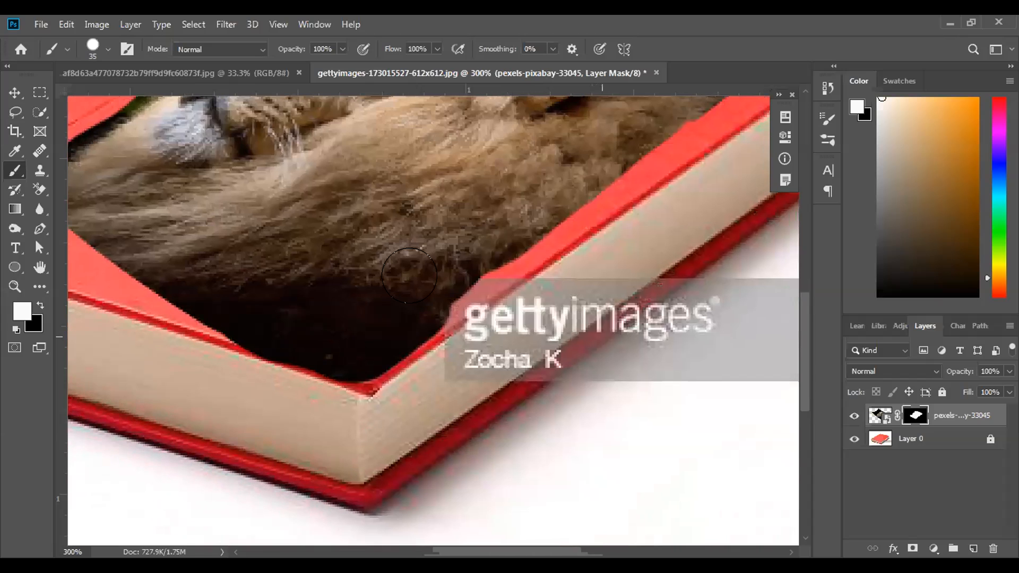
left_click(420, 270)
left_click(422, 268)
left_click(430, 261)
left_click(439, 258)
left_click(446, 249)
left_click(457, 242)
left_click(467, 237)
left_click(481, 229)
left_click(494, 220)
left_click(504, 213)
left_click(518, 202)
left_click(526, 196)
left_click(531, 186)
left_click(537, 181)
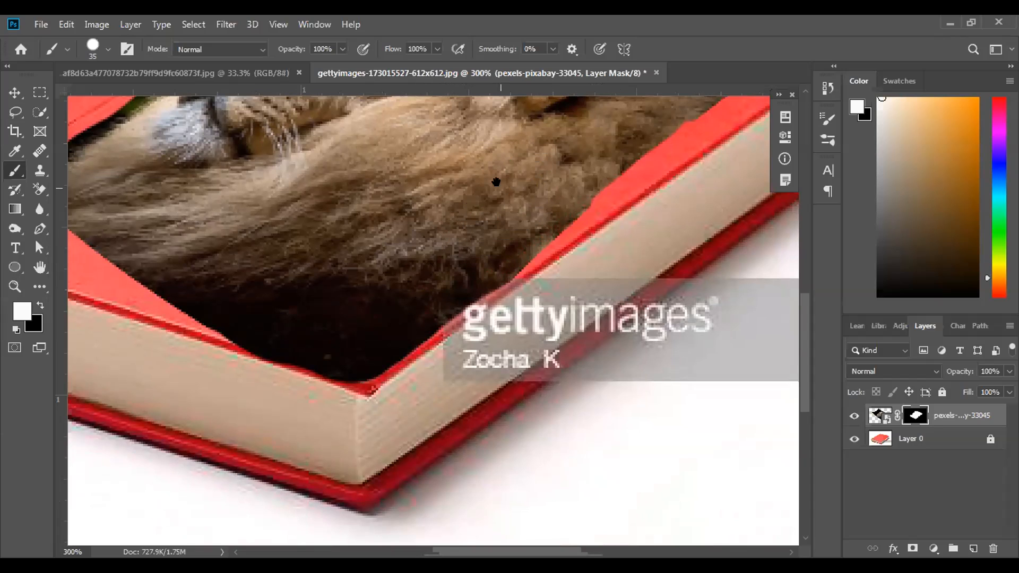
Paint white on the mask to square off the photo's far page-side corner and fill the gap beside the lion's chin along the spine side.
left_click_drag(367, 278, 301, 342)
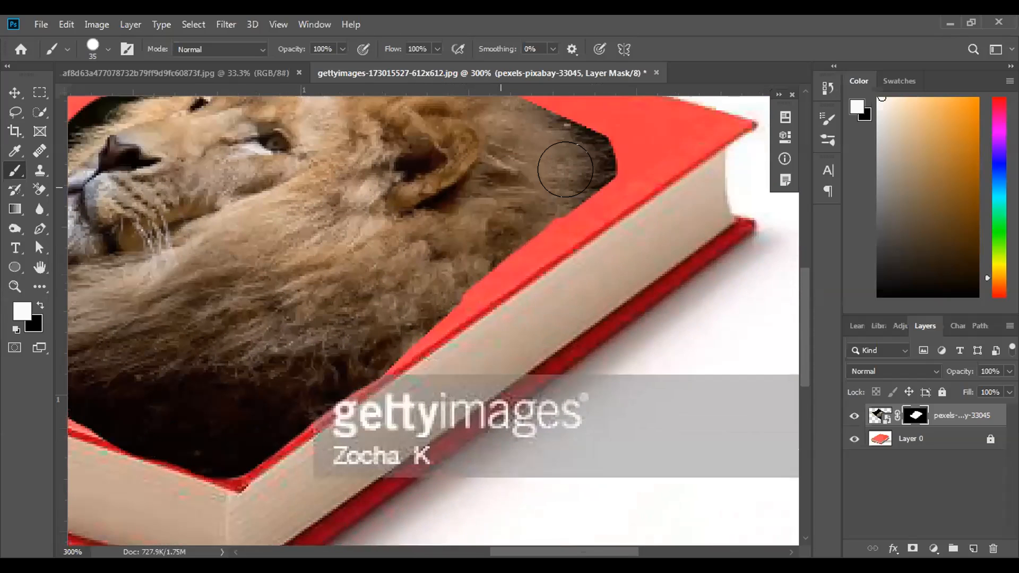
left_click_drag(565, 170, 609, 161)
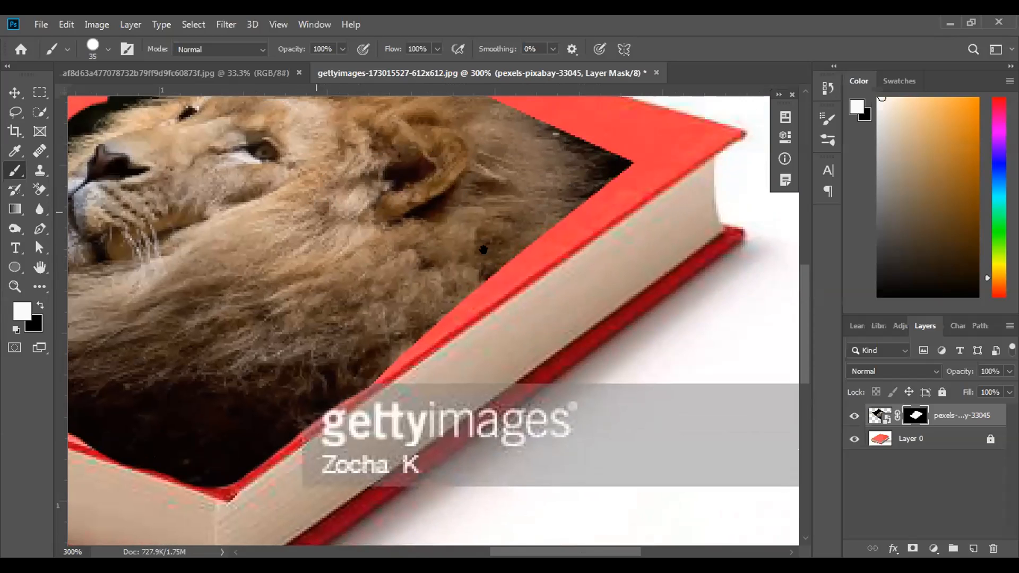
left_click_drag(483, 251, 535, 248)
mouse_move(395, 260)
left_mouse_down()
mouse_move(511, 276)
mouse_move(496, 276)
left_mouse_up()
left_click_drag(342, 271, 399, 267)
left_click_drag(236, 216, 311, 201)
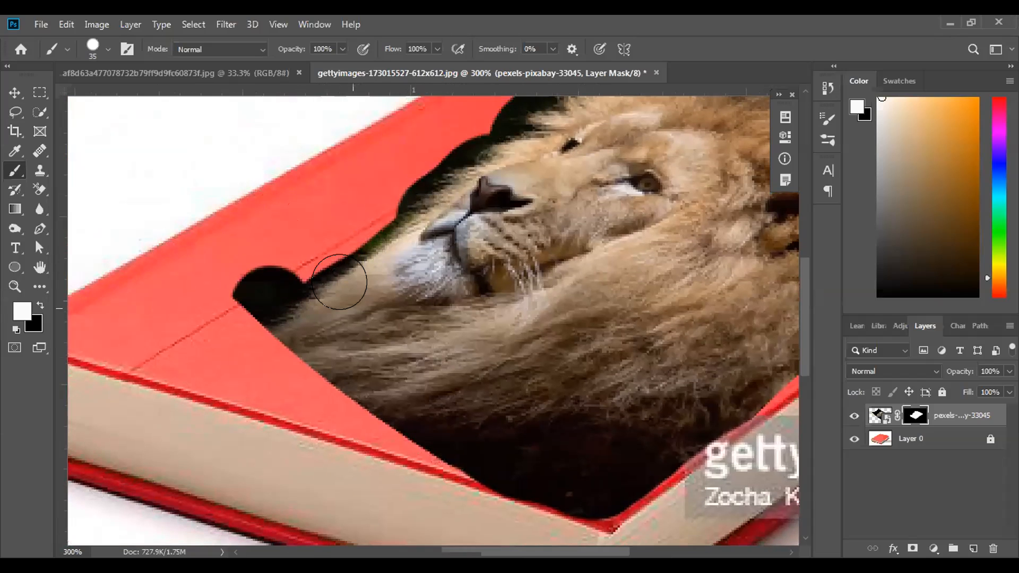
left_click_drag(331, 284, 427, 228)
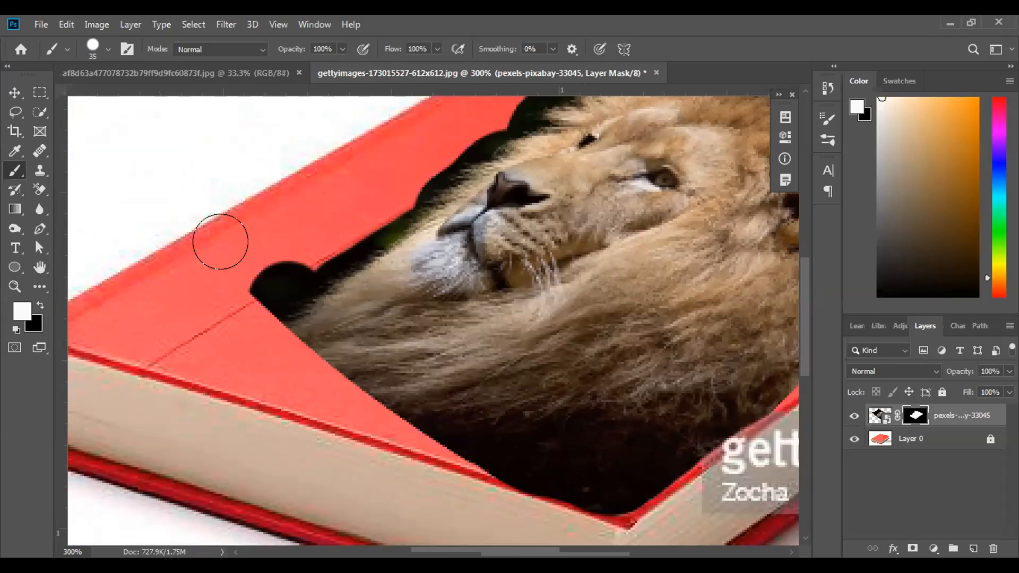
Paint black on the mask to trim the dark background bumps back to a straight line along the cover's spine groove.
key("x")
mouse_move(213, 251)
left_mouse_down()
mouse_move(223, 237)
mouse_move(271, 222)
mouse_move(222, 246)
left_mouse_up()
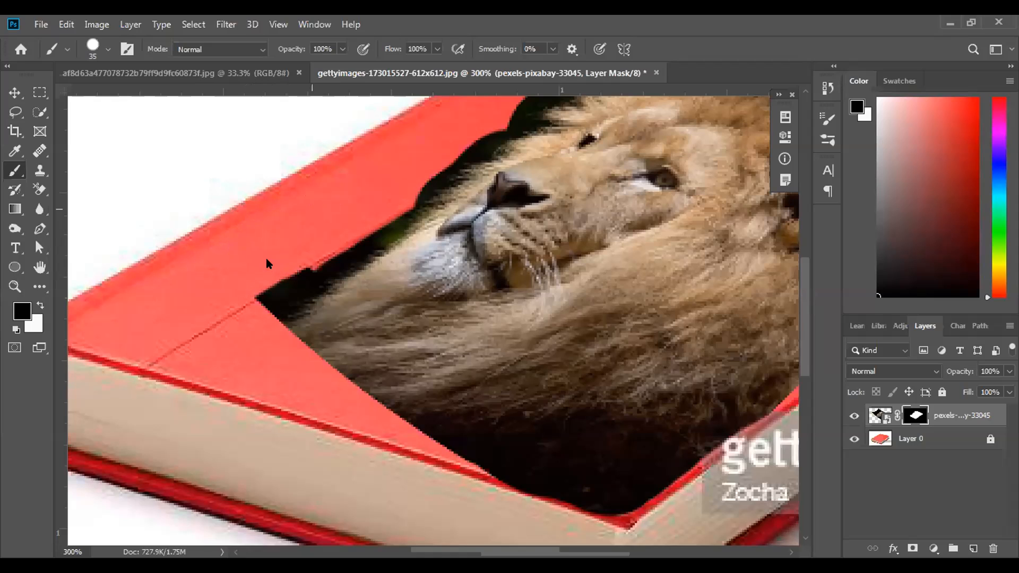
scroll(256, 247, "right", 2)
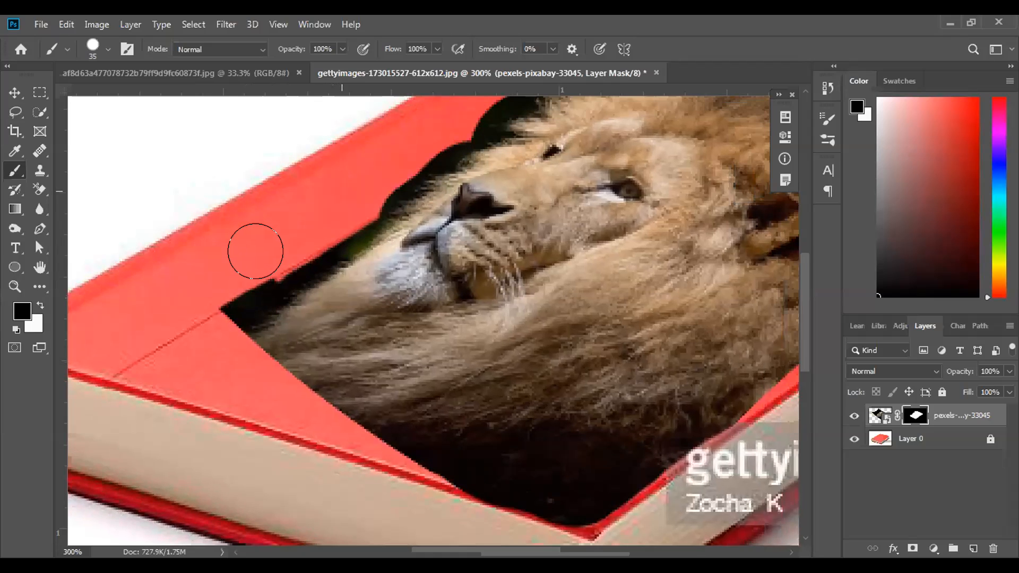
scroll(275, 232, "right", 1)
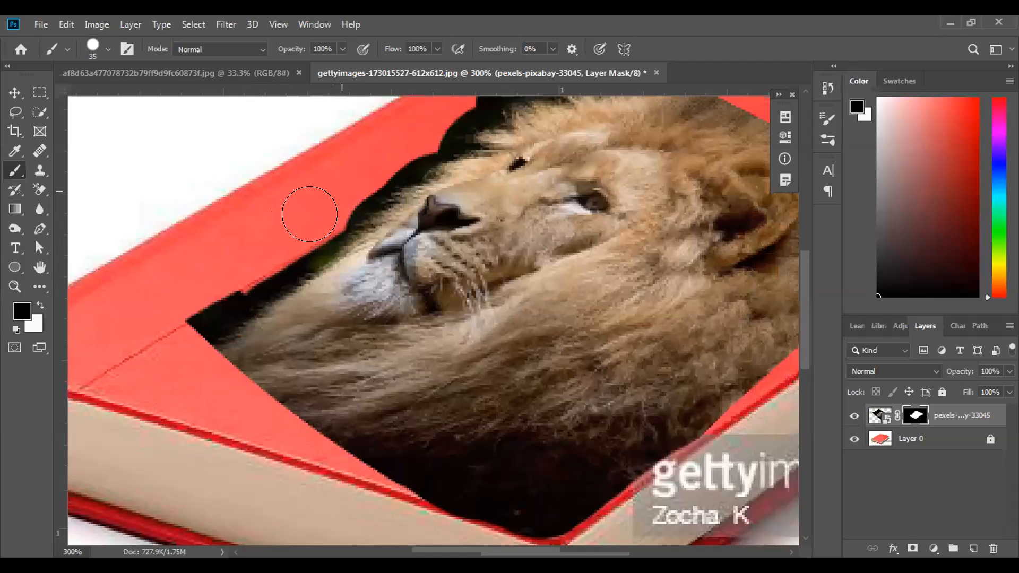
scroll(324, 207, "up", 2)
scroll(324, 207, "right", 2)
mouse_move(334, 198)
left_mouse_down()
mouse_move(494, 85)
mouse_move(534, 84)
left_mouse_up()
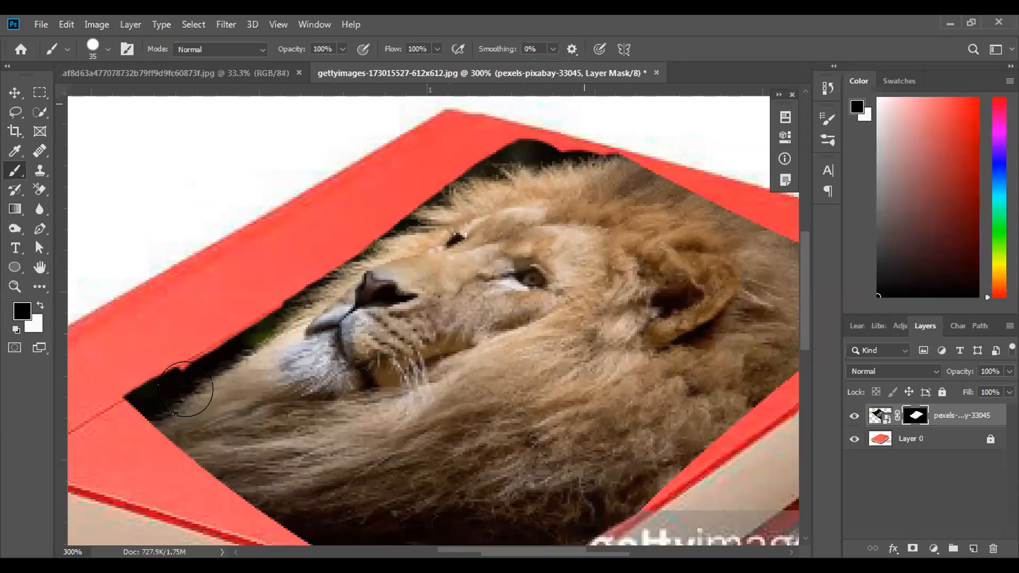
Set the white brush to size 10 and fill the notches in the mask along the spine-side edge and top corner.
key("x")
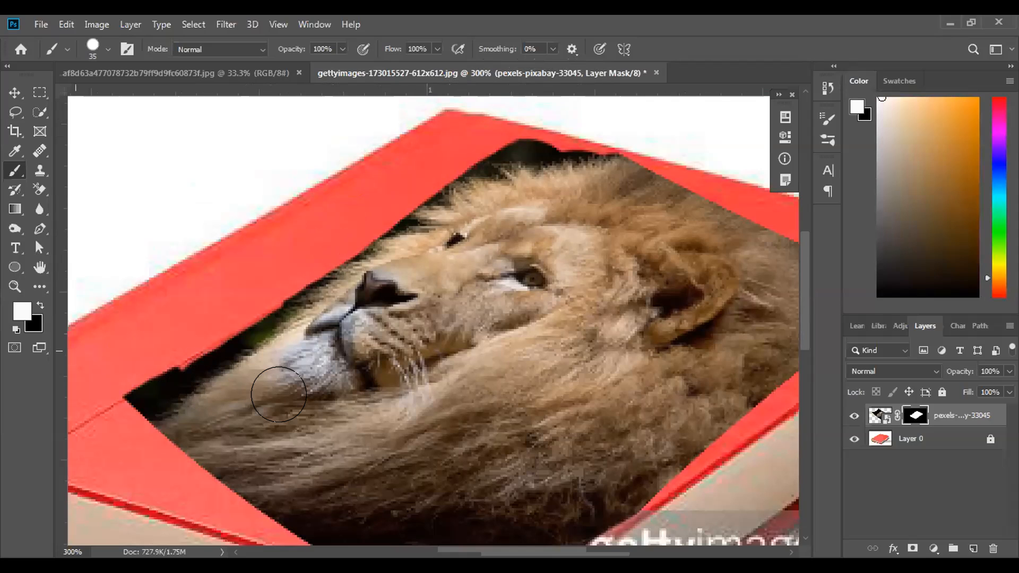
key("bracketleft")
key("bracketleft")
key("bracketleft")
key("bracketleft")
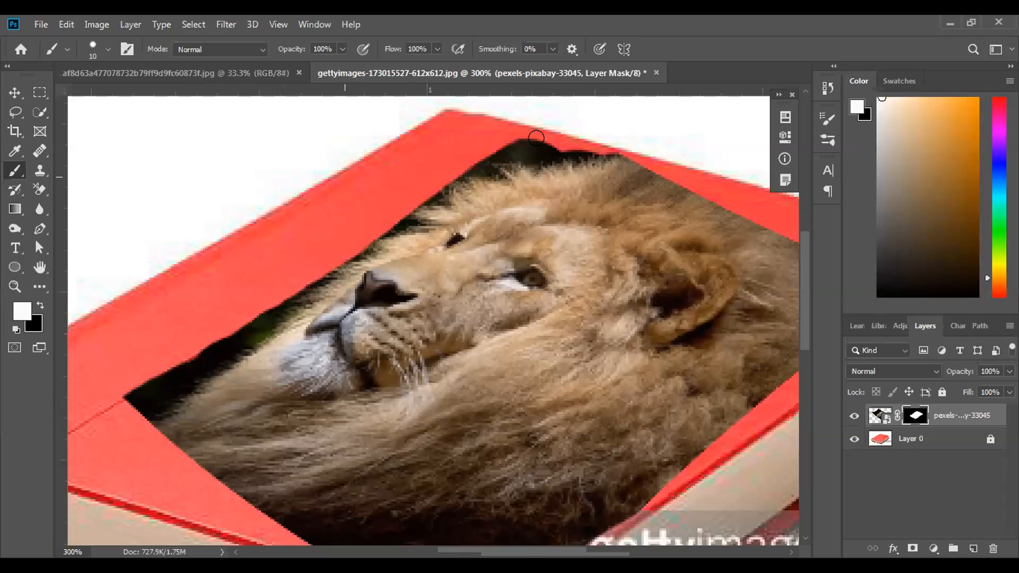
left_click_drag(549, 142, 564, 145)
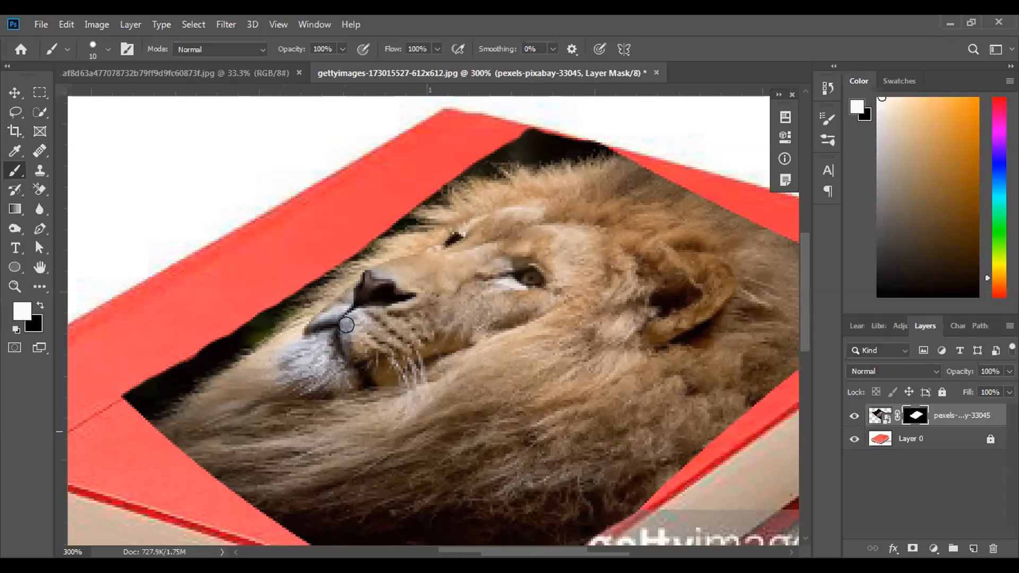
Paint black on the mask along the front and page-side edges to leave a red margin around the photo's front corner.
left_click_drag(325, 325, 292, 300)
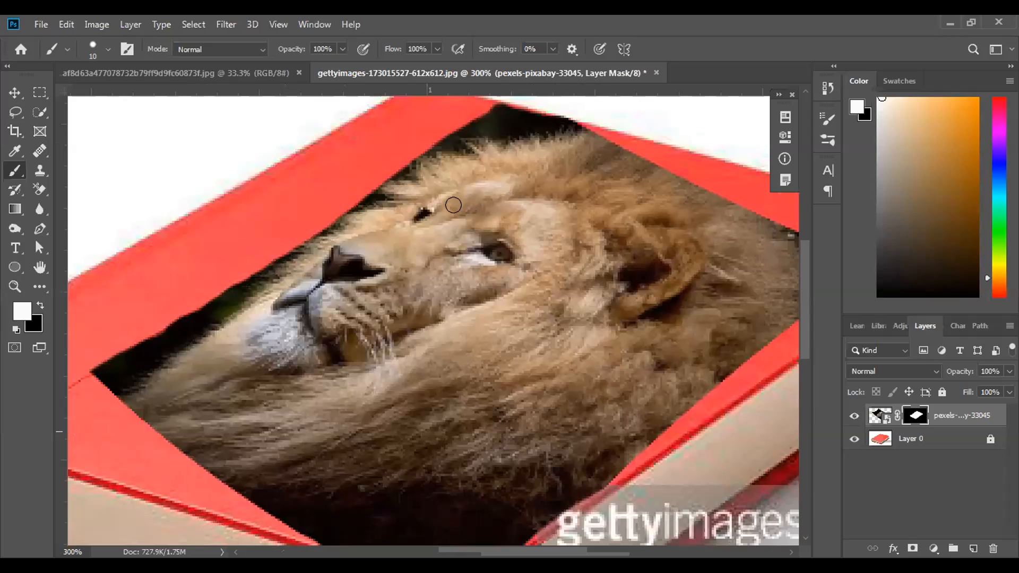
left_click_drag(373, 206, 565, 335)
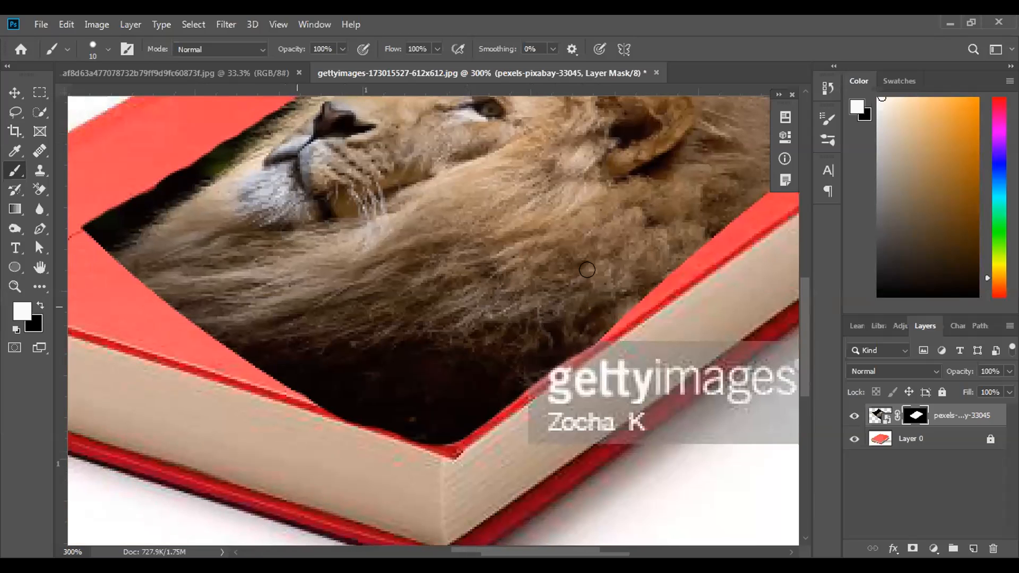
left_click_drag(468, 283, 596, 266)
left_click_drag(452, 311, 523, 301)
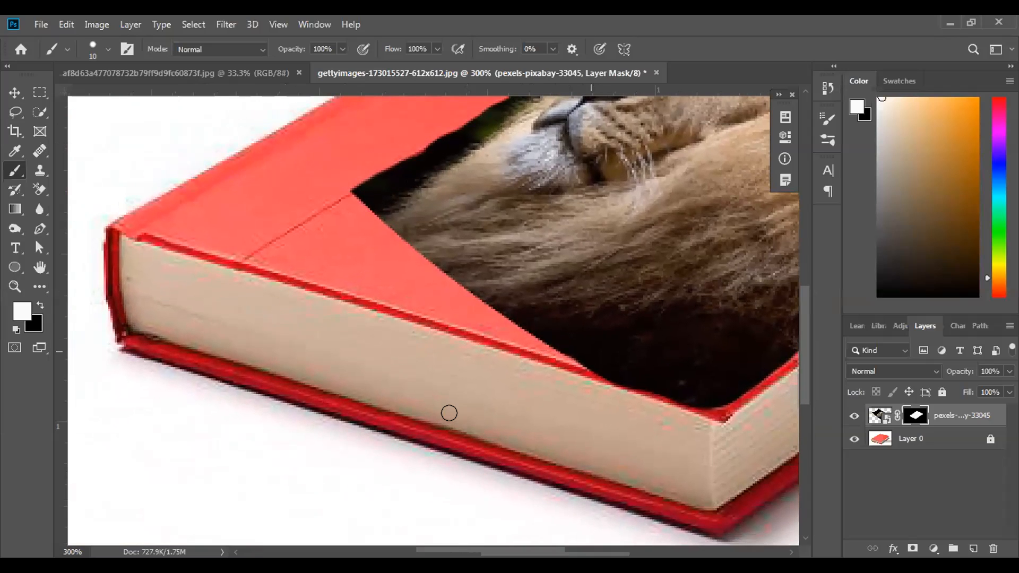
left_click_drag(456, 419, 327, 458)
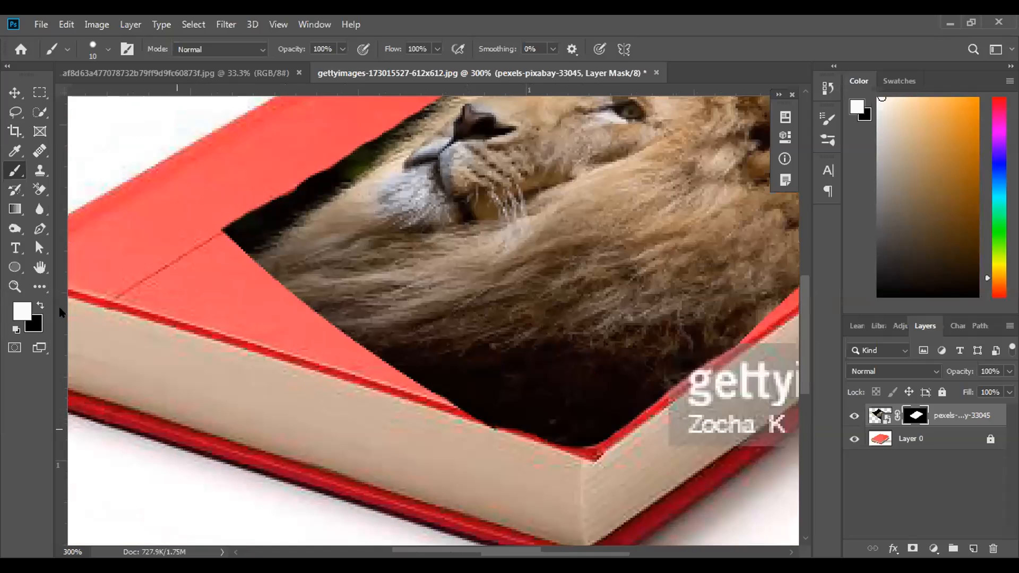
left_click(39, 306)
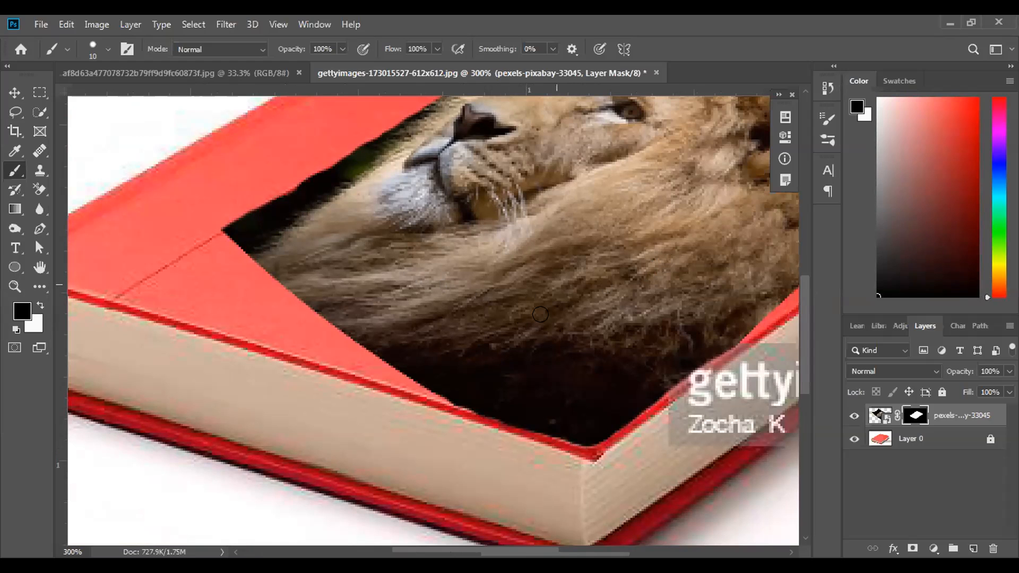
scroll(541, 314, "right", 5)
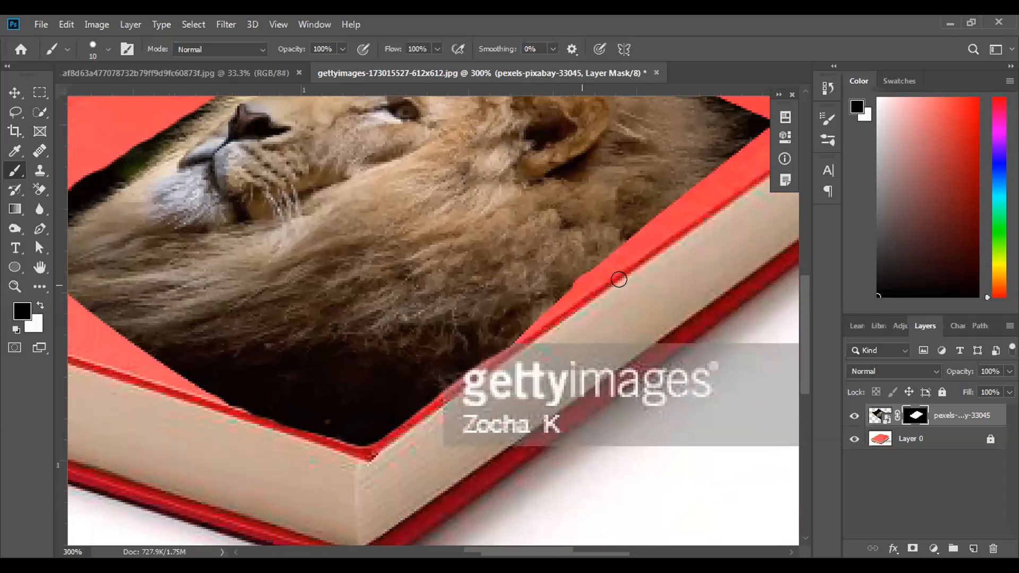
mouse_move(633, 242)
left_mouse_down()
mouse_move(346, 442)
mouse_move(165, 380)
mouse_move(222, 401)
left_mouse_up()
mouse_move(300, 426)
left_mouse_down()
mouse_move(359, 432)
mouse_move(380, 421)
mouse_move(618, 255)
left_mouse_up()
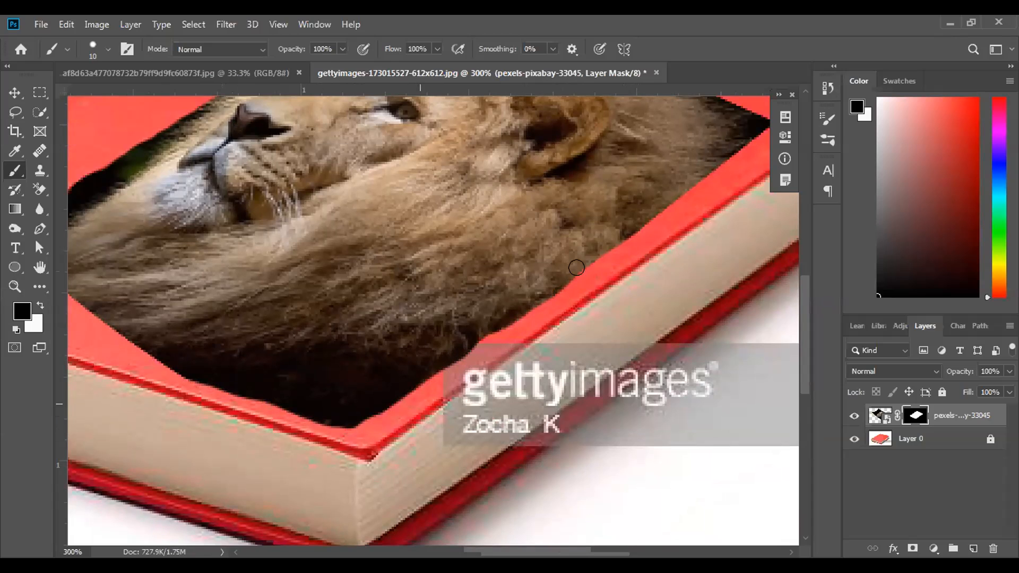
mouse_move(573, 280)
left_mouse_down()
mouse_move(352, 426)
mouse_move(330, 428)
mouse_move(212, 394)
mouse_move(164, 366)
mouse_move(106, 359)
left_mouse_up()
left_click_drag(171, 378, 144, 366)
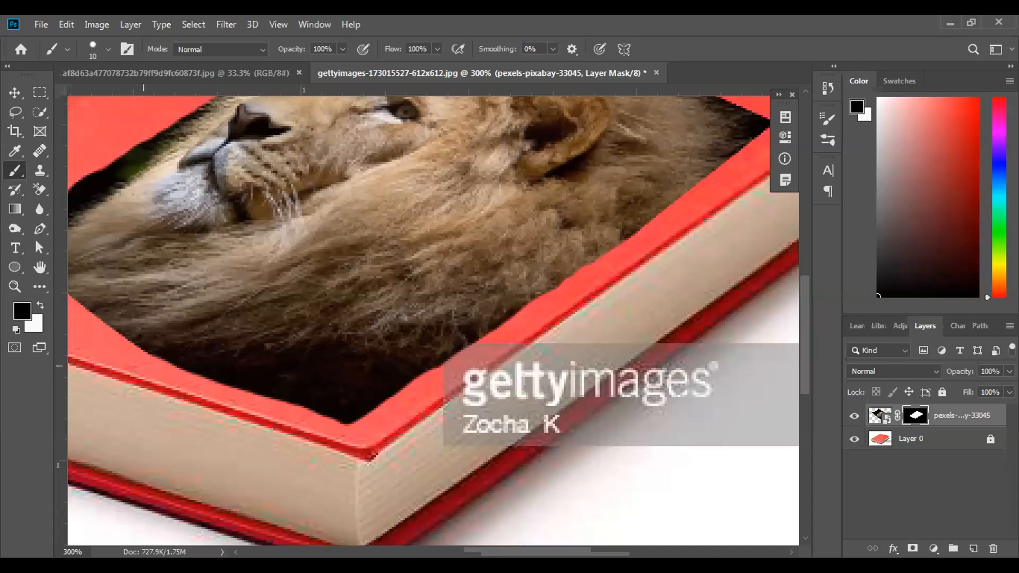
Activate the Move tool and close the blue brick-wall document, keeping the book document open.
scroll(367, 362, "left", 3)
scroll(367, 362, "up", 2)
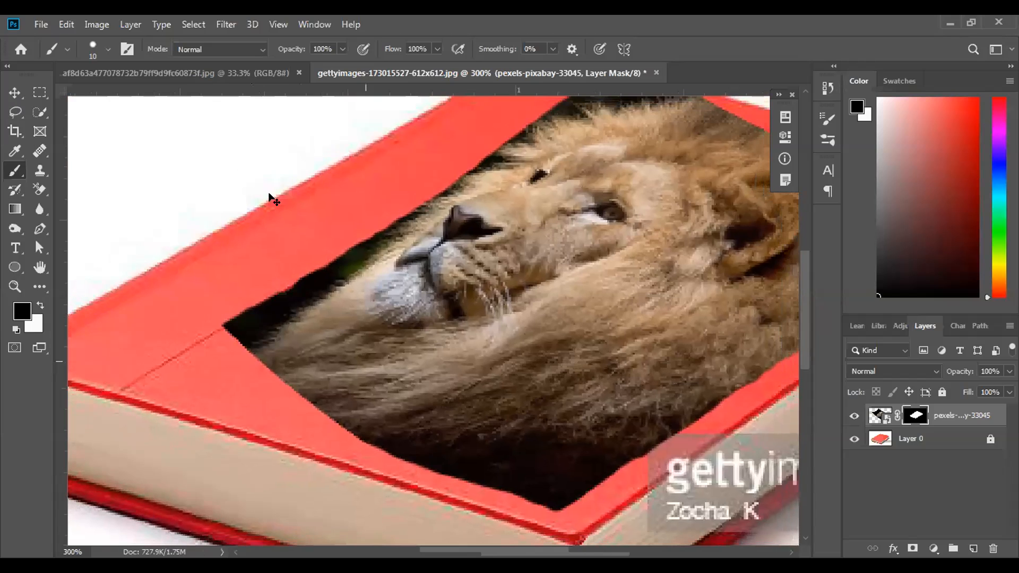
key("ctrl+minus")
key("ctrl+minus")
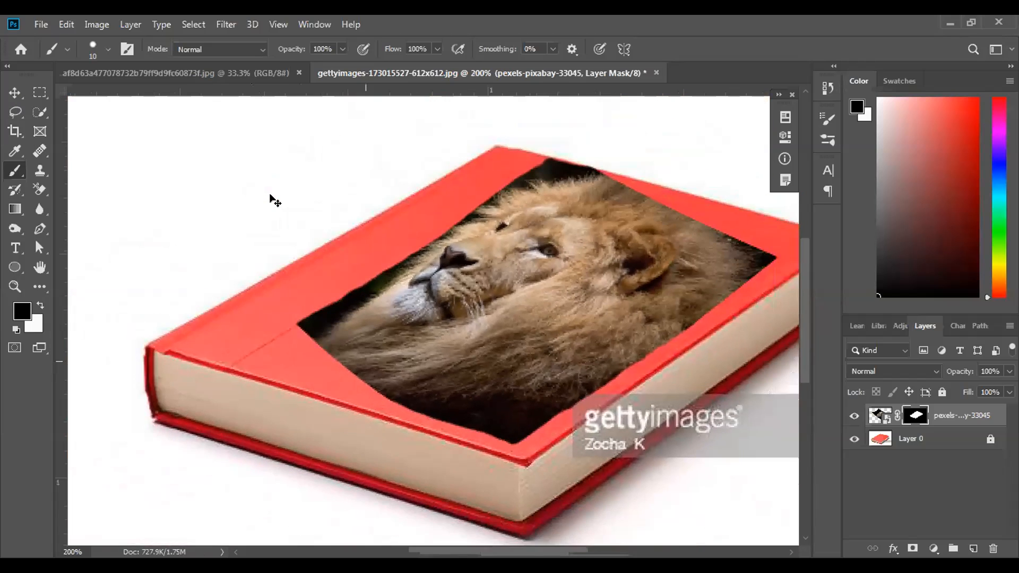
key("v")
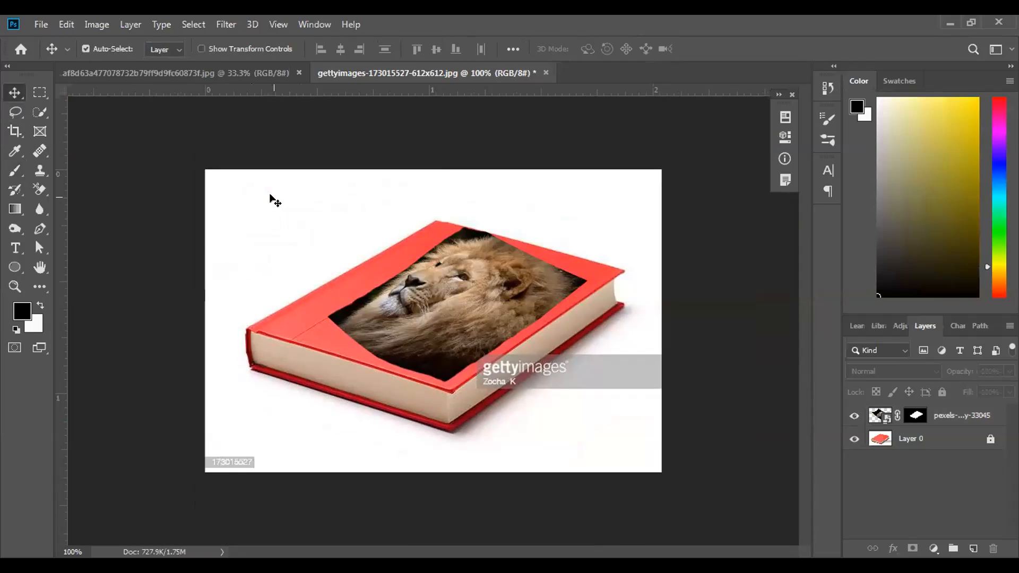
left_click(218, 73)
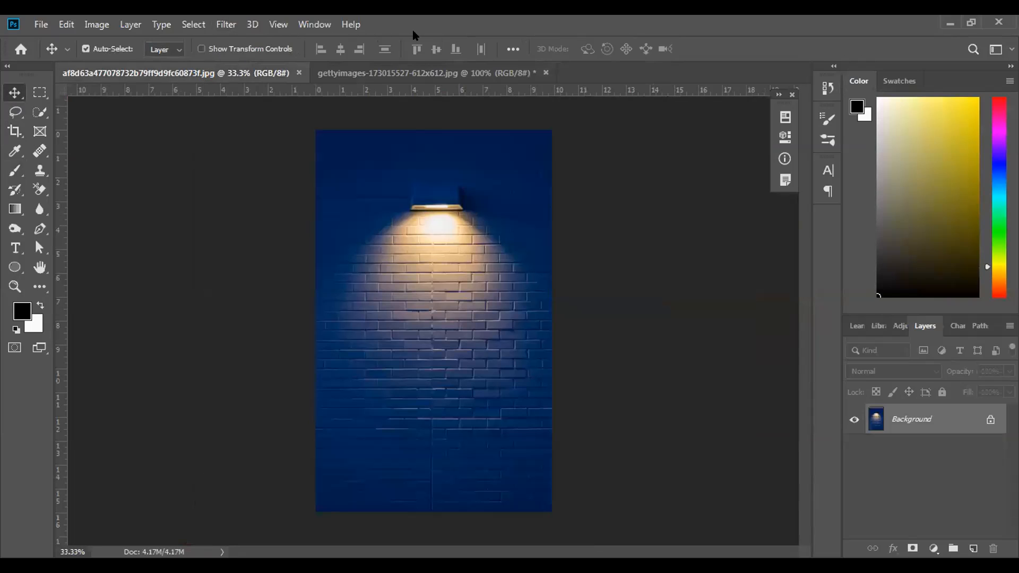
left_click(327, 79)
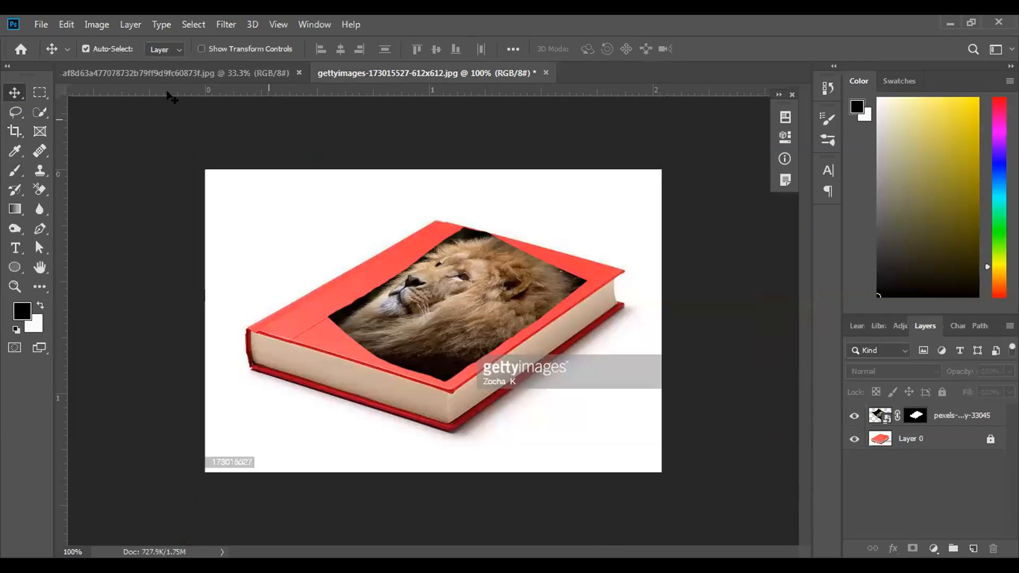
left_click(299, 72)
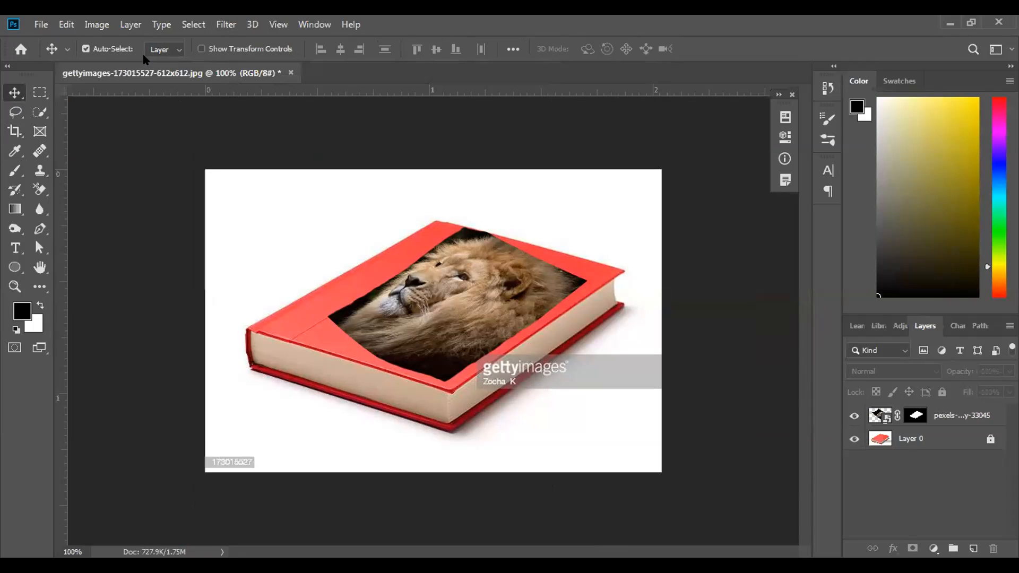
Browse the Images folder for the pictures available for compositing, without opening any of them.
left_click(41, 24)
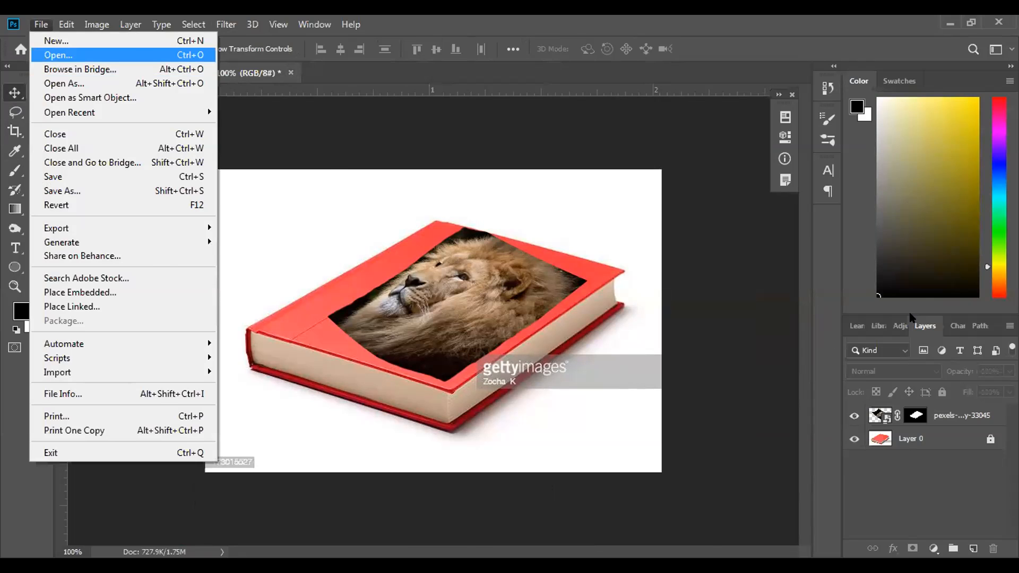
scroll(577, 291, "down", 3)
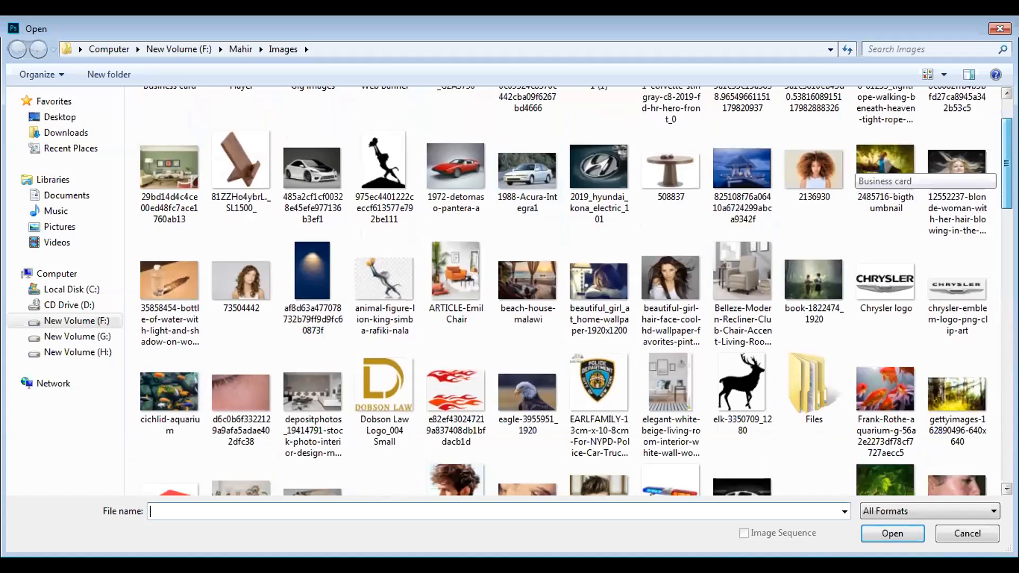
scroll(577, 291, "down", 8)
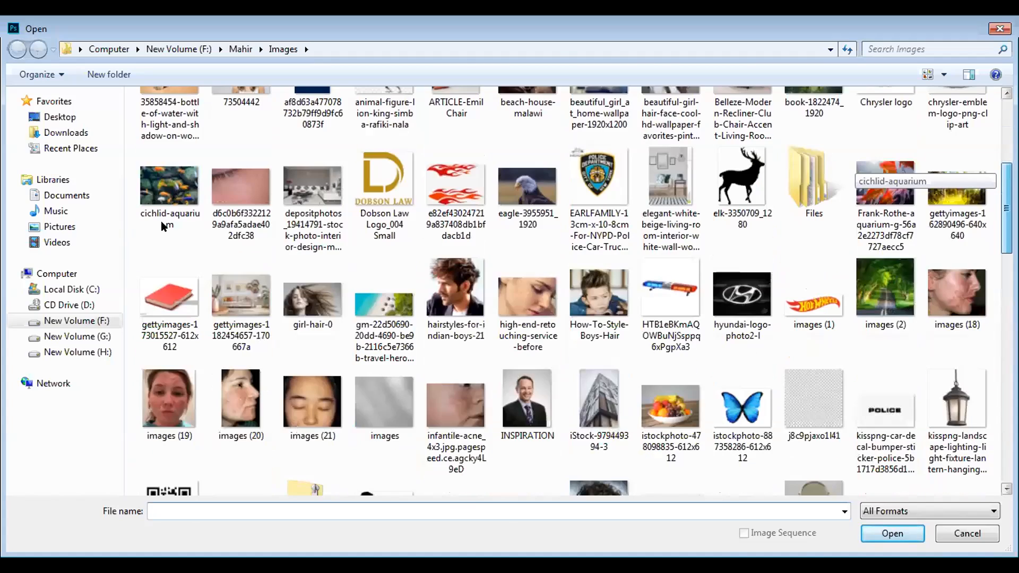
scroll(576, 292, "down", 3)
left_click(170, 223)
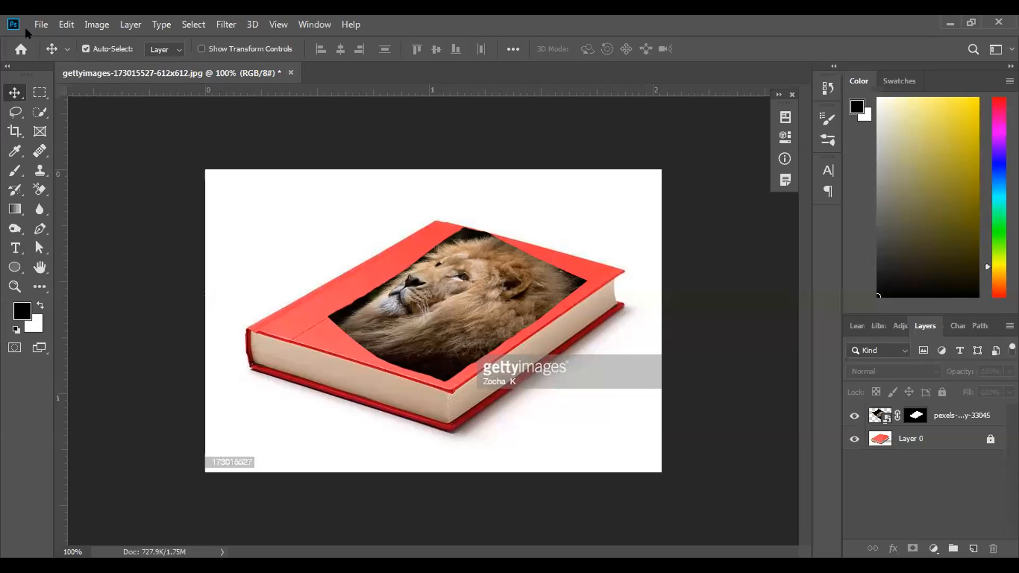
left_click(40, 24)
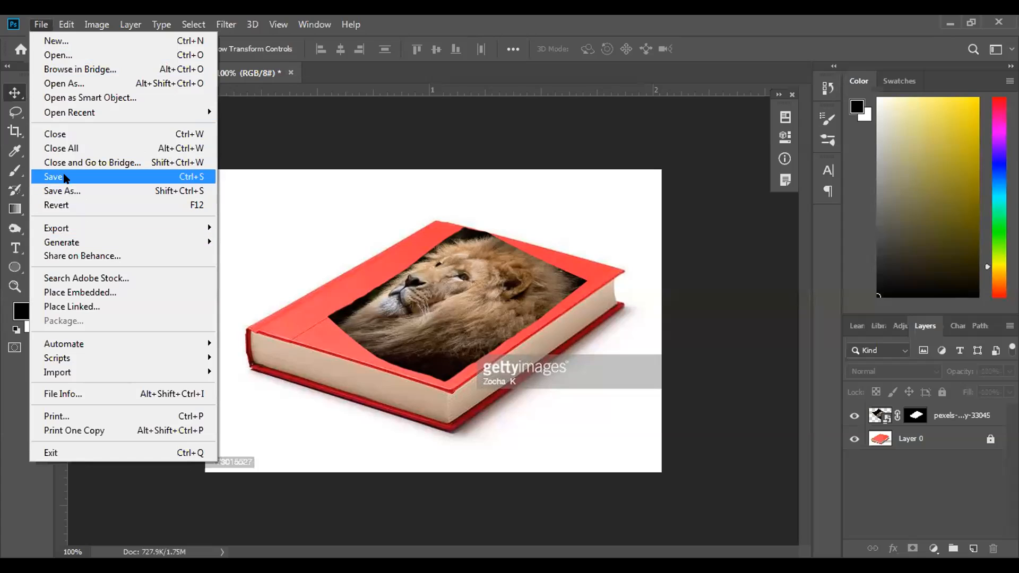
left_click(78, 190)
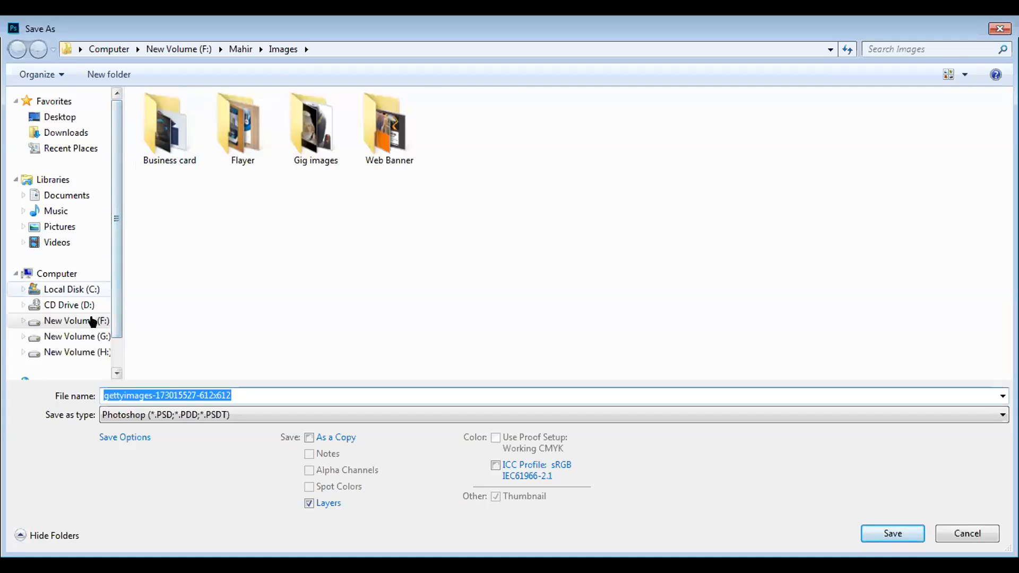
left_click(103, 318)
double_click(183, 143)
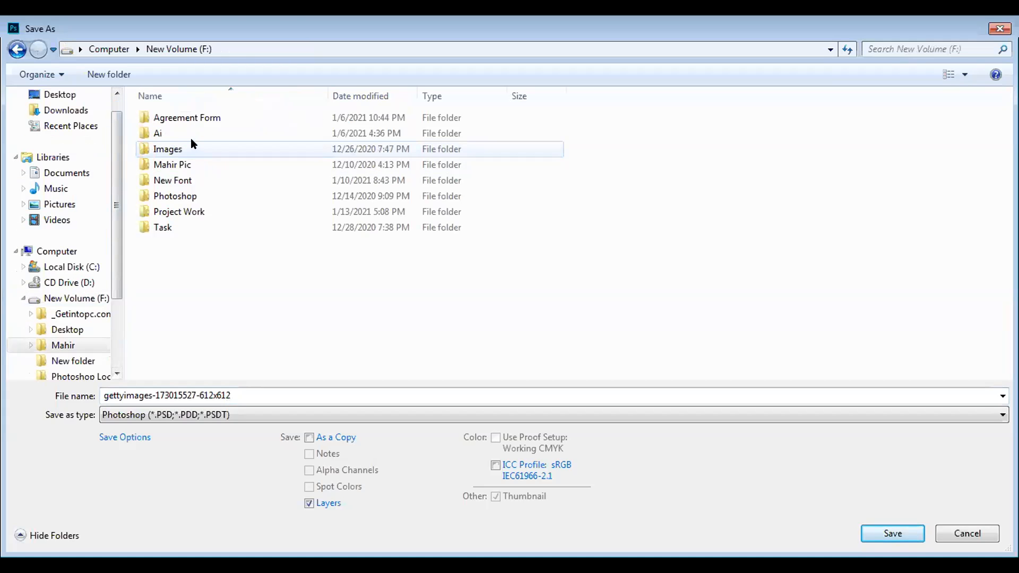
double_click(215, 135)
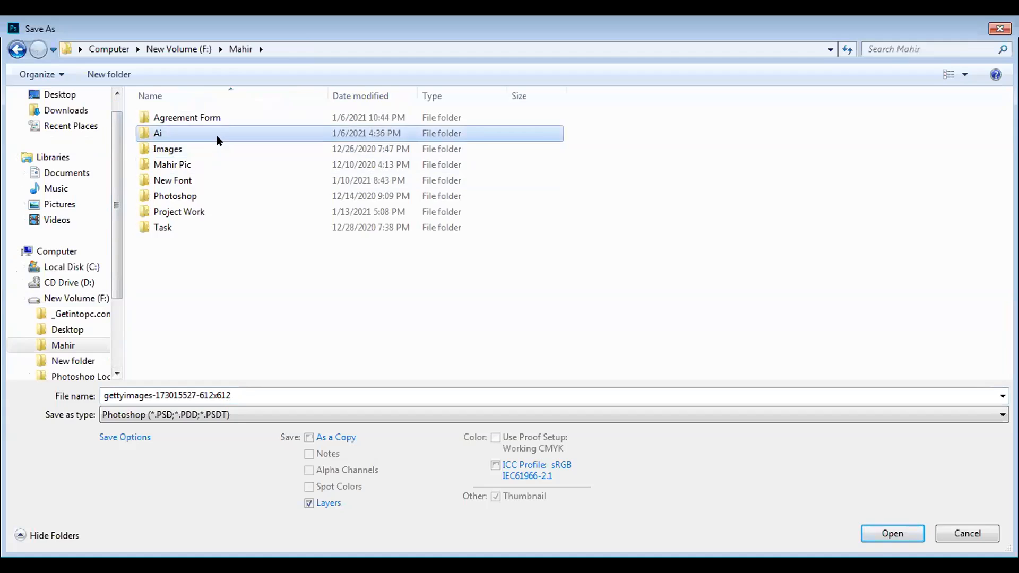
double_click(193, 157)
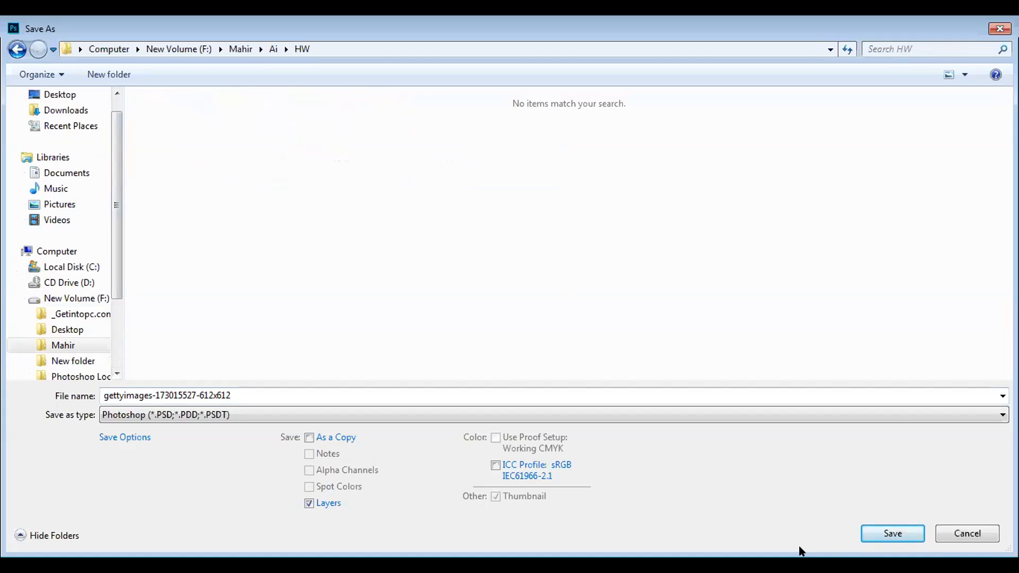
left_click(875, 531)
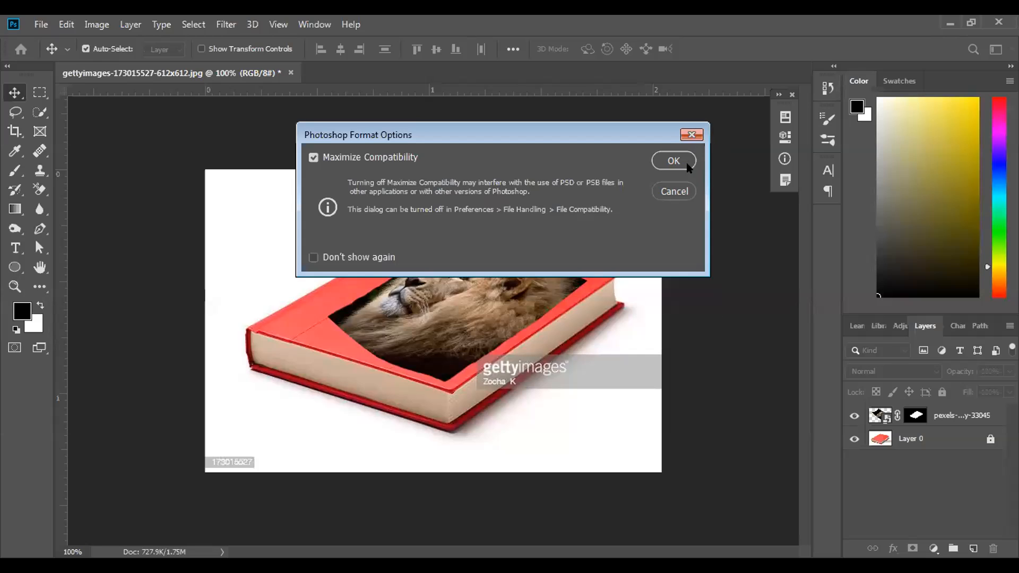
left_click(673, 192)
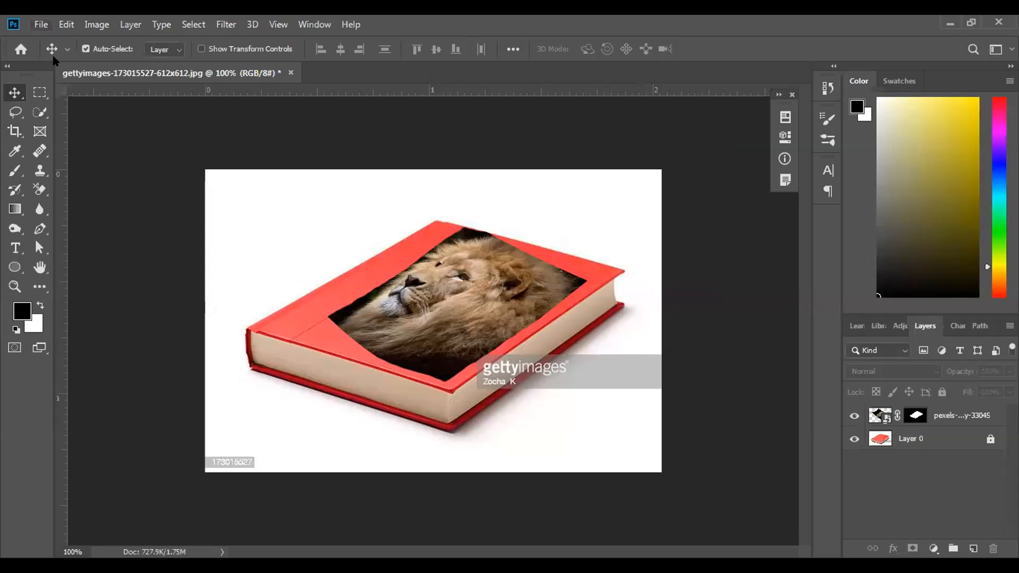
left_click(42, 24)
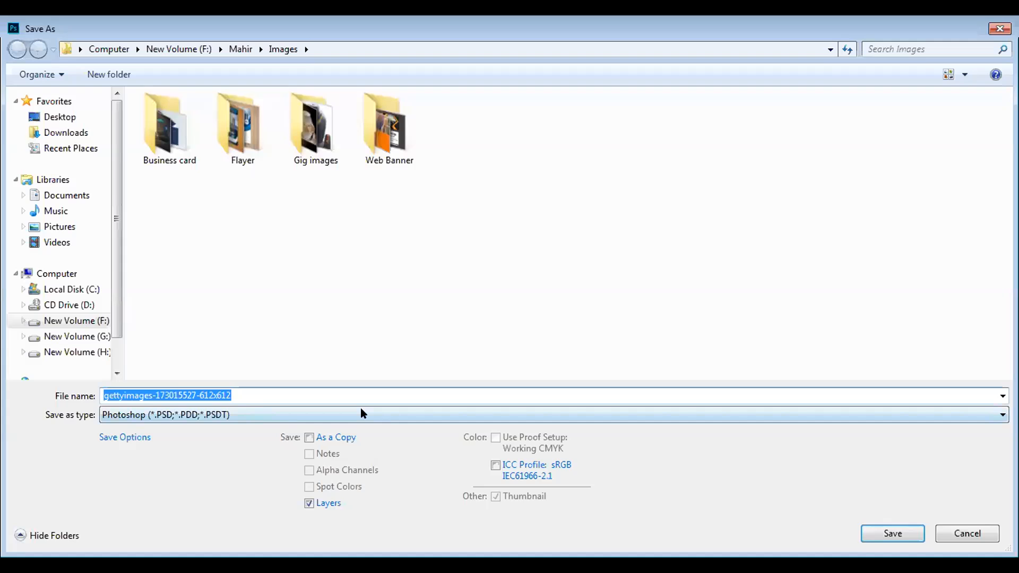
left_click(360, 411)
left_click(192, 266)
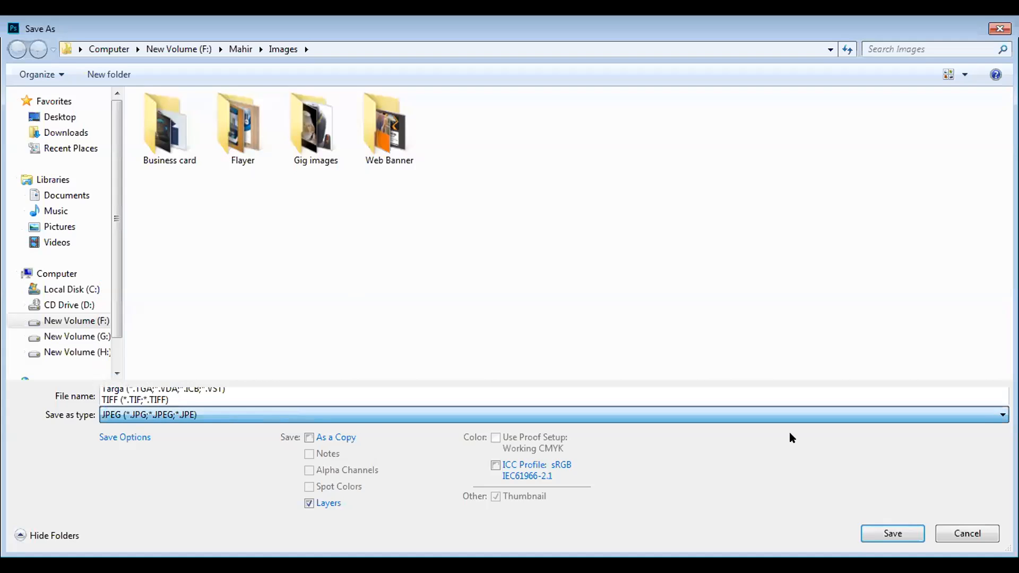
left_click(873, 531)
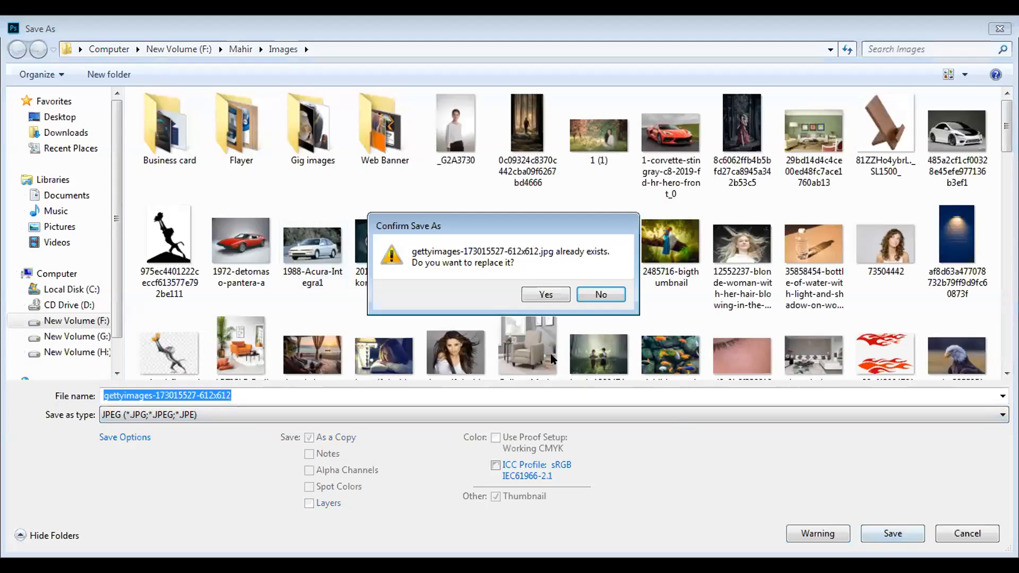
left_click(600, 294)
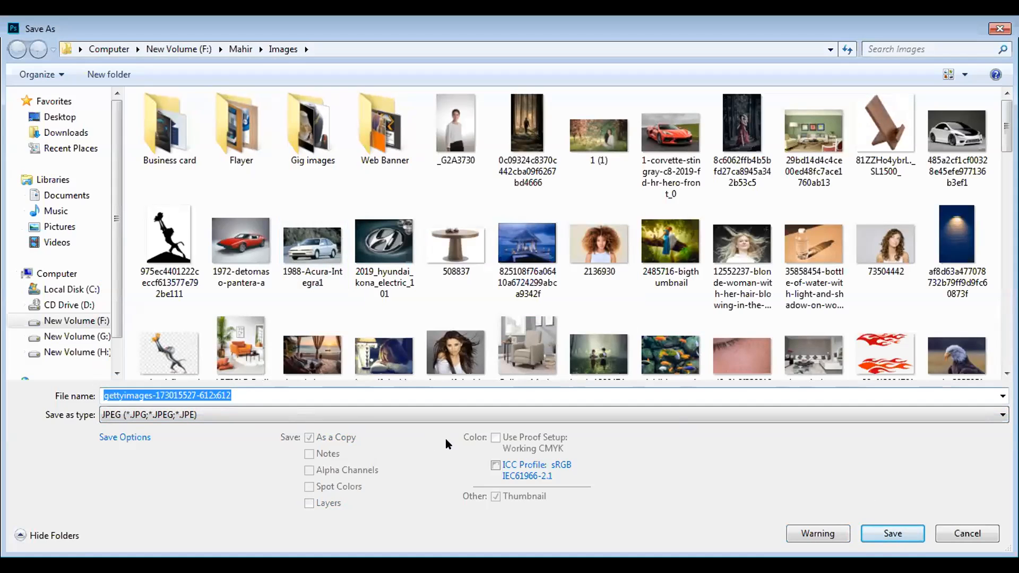
left_click(267, 395)
type("wqwqwq")
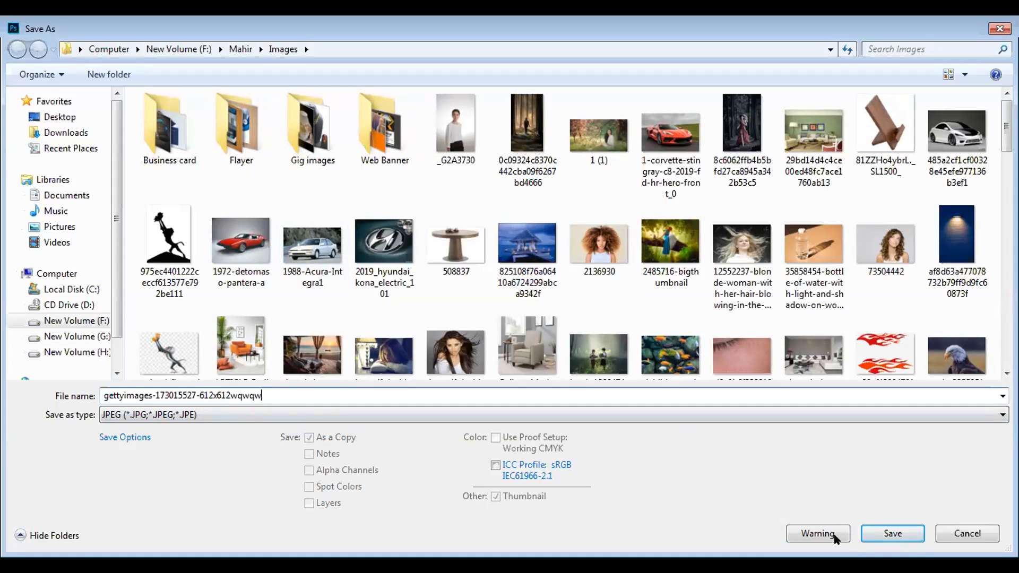
left_click(881, 539)
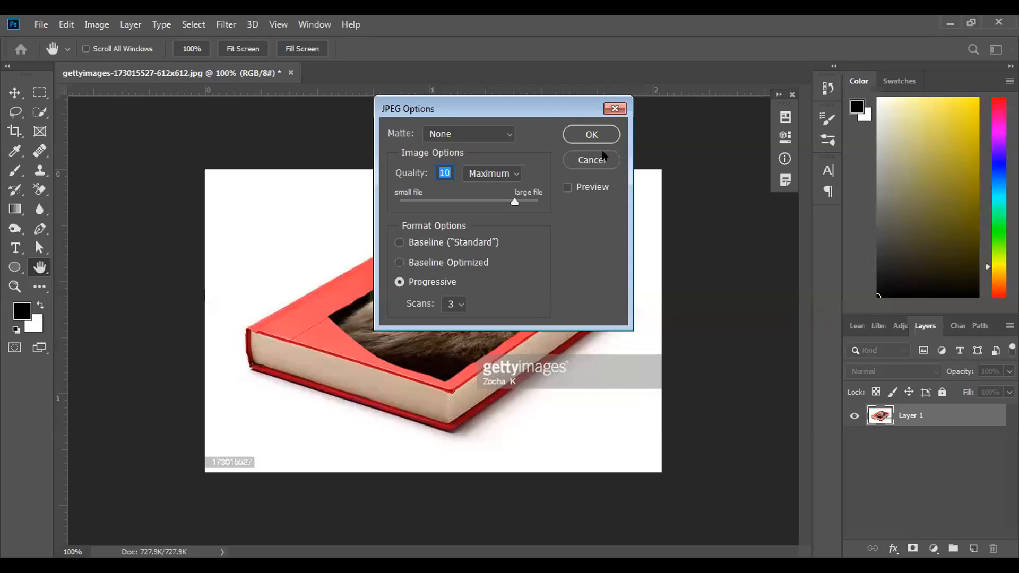
left_click(599, 138)
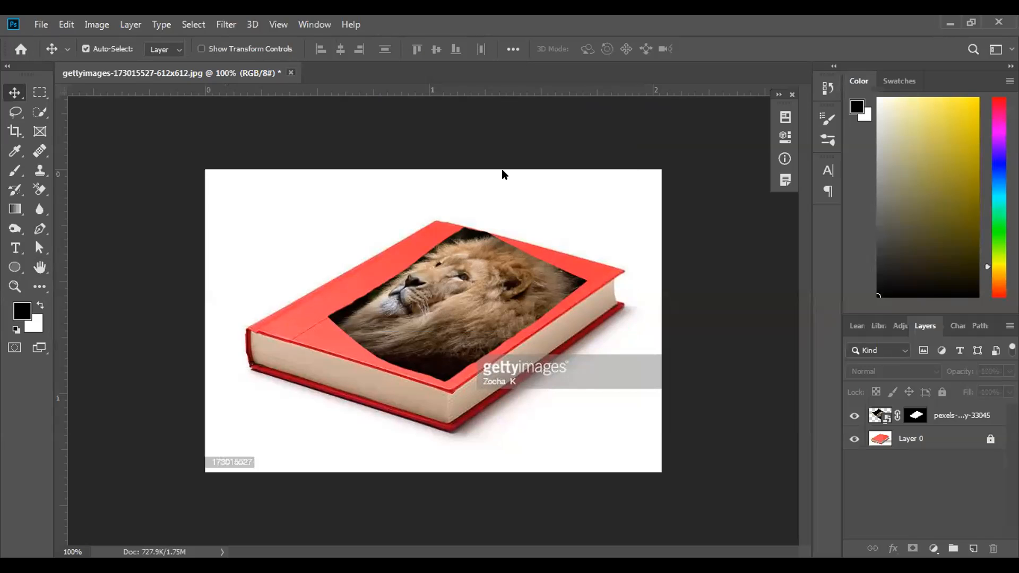
key("ctrl+w")
left_click(505, 239)
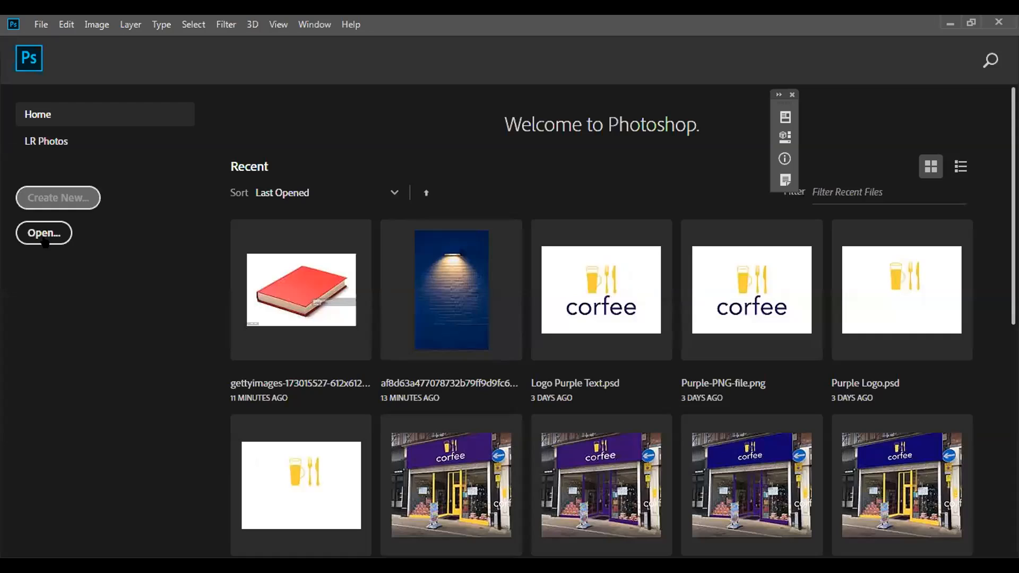
Look through the whole Images folder to review the pictures available for further compositing exercises.
key("ctrl+o")
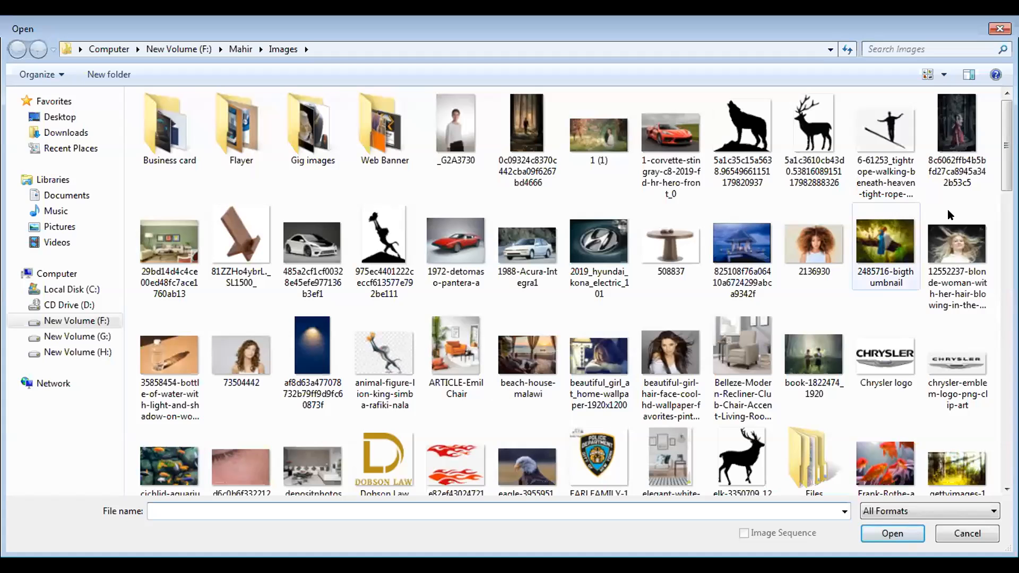
scroll(993, 181, "down", 3)
scroll(994, 182, "down", 9)
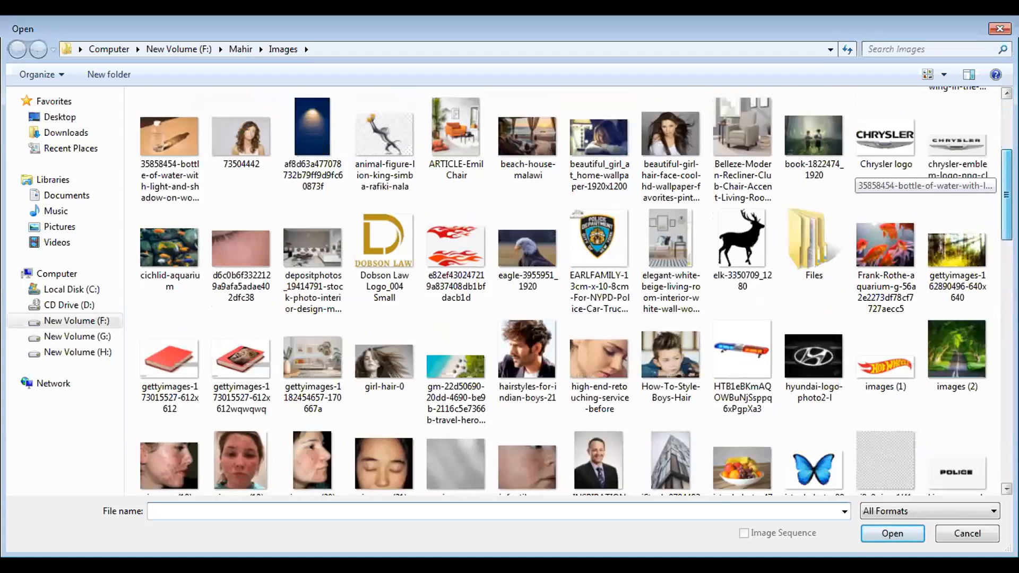
scroll(994, 182, "down", 3)
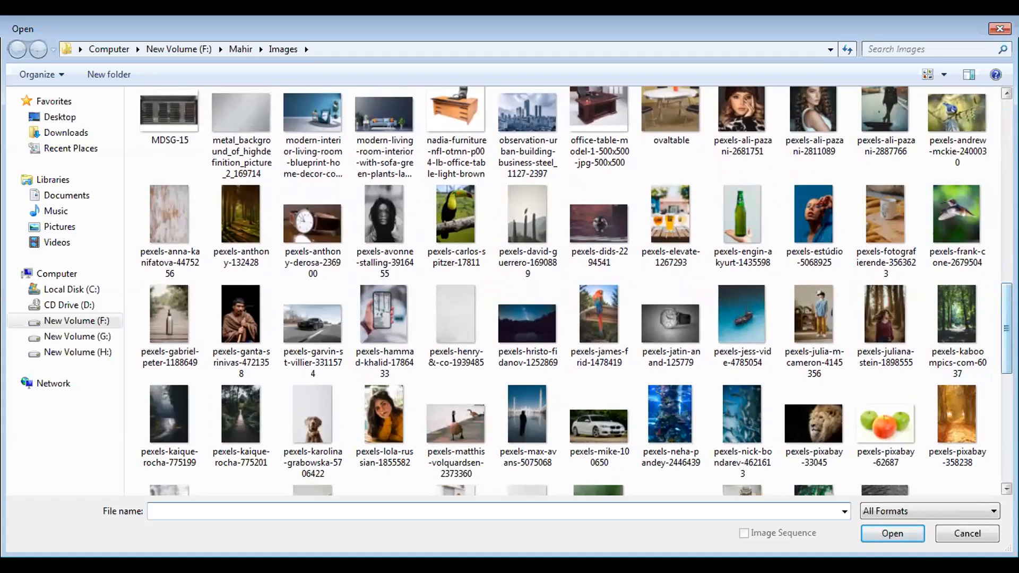
scroll(860, 318, "down", 3)
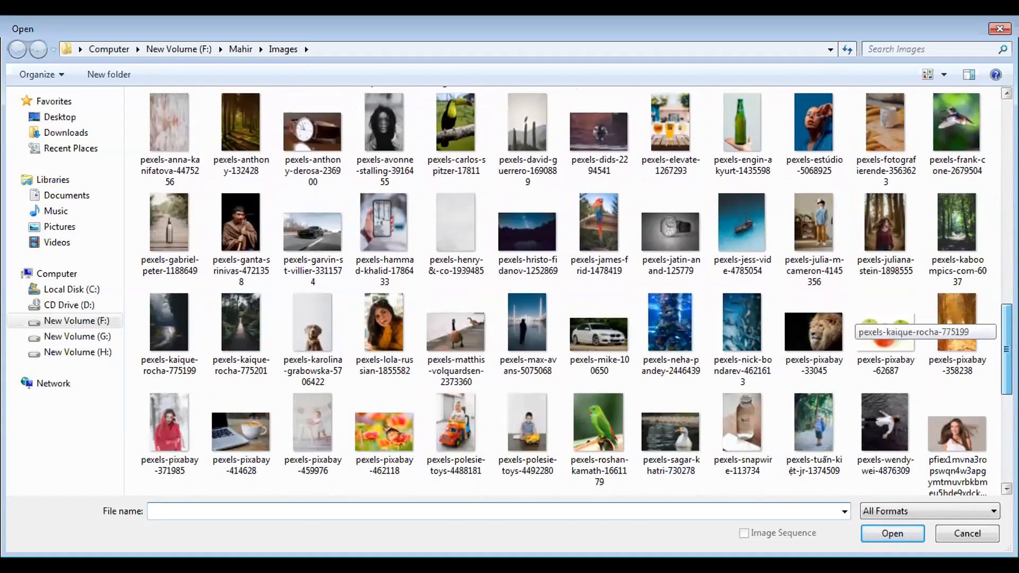
scroll(860, 318, "up", 1)
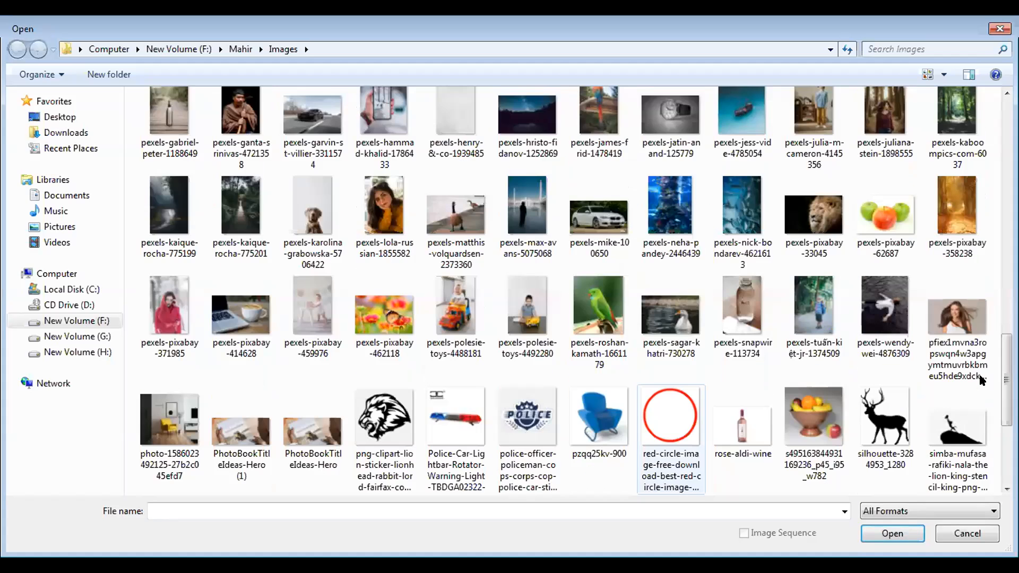
scroll(565, 290, "down", 3)
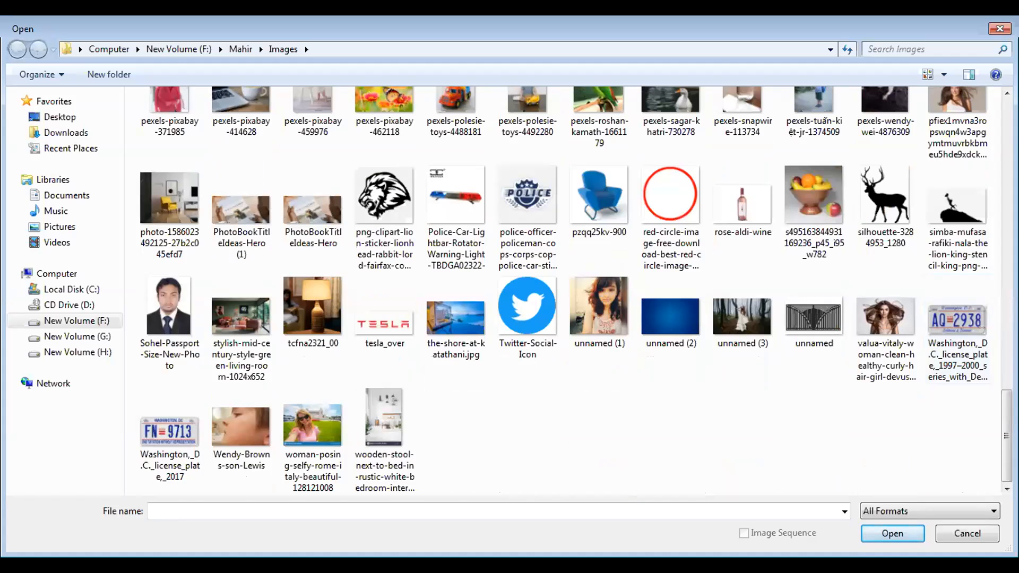
scroll(860, 412, "up", 6)
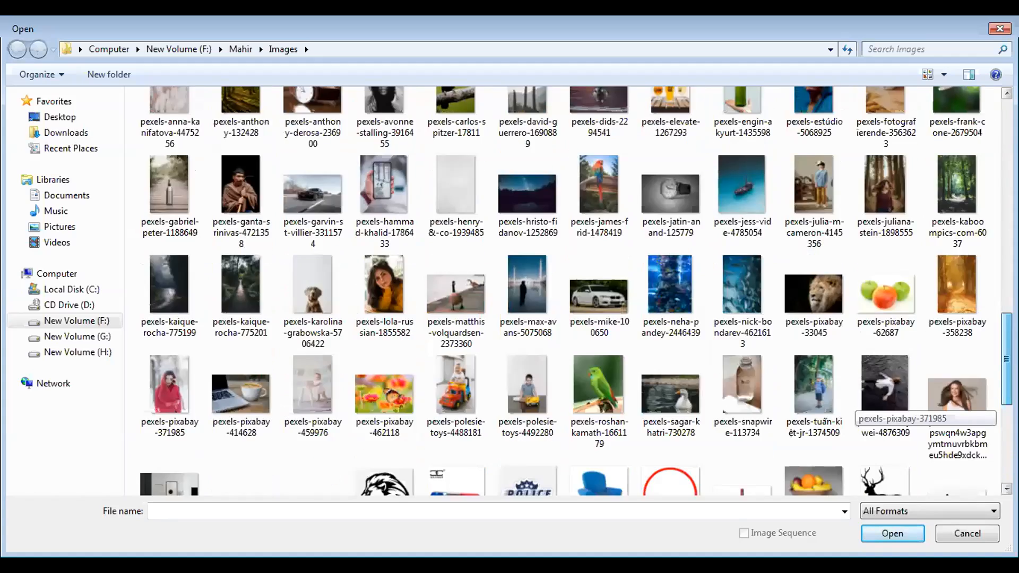
scroll(860, 412, "up", 3)
scroll(860, 411, "up", 1)
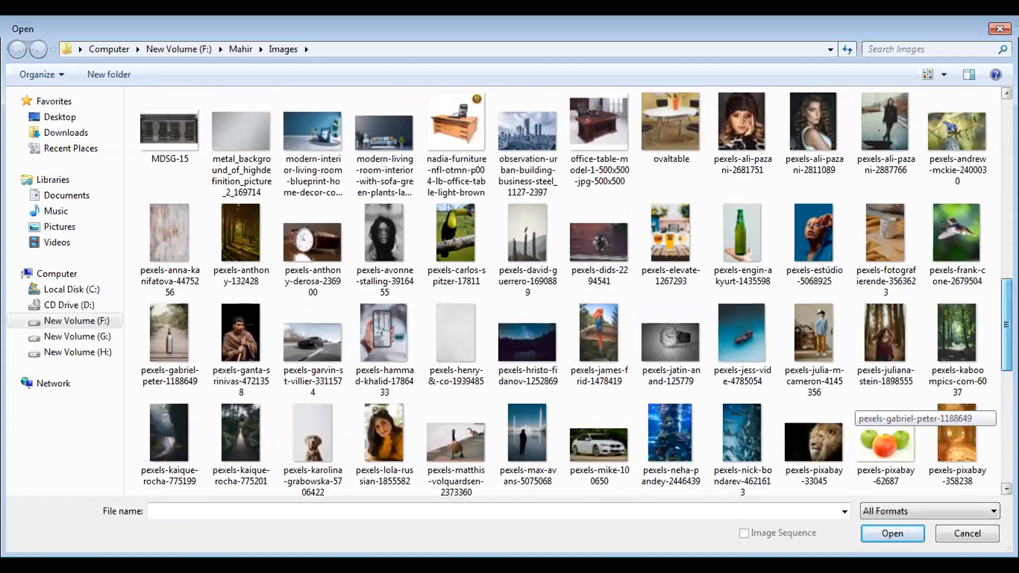
scroll(861, 412, "up", 4)
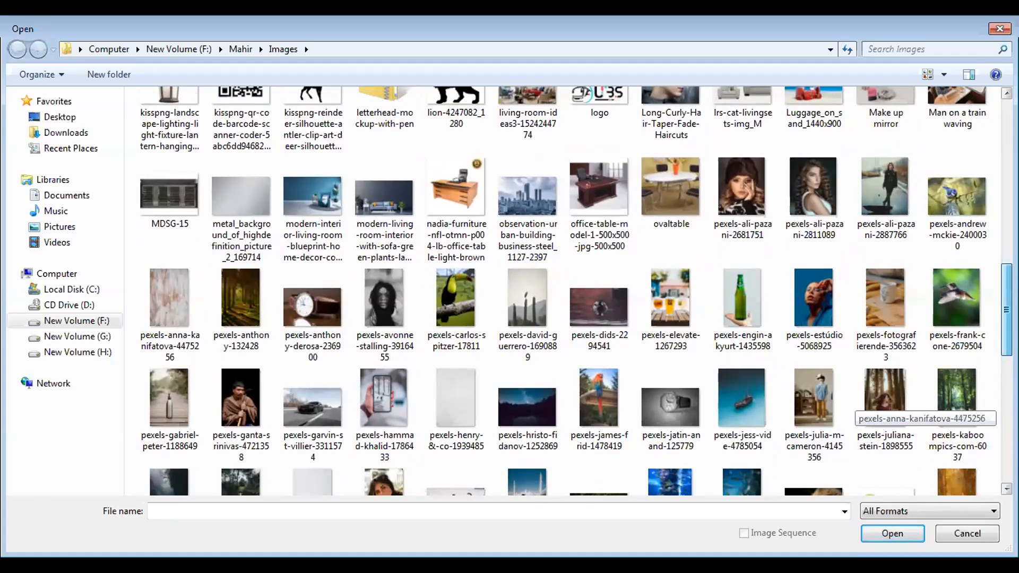
scroll(860, 411, "up", 4)
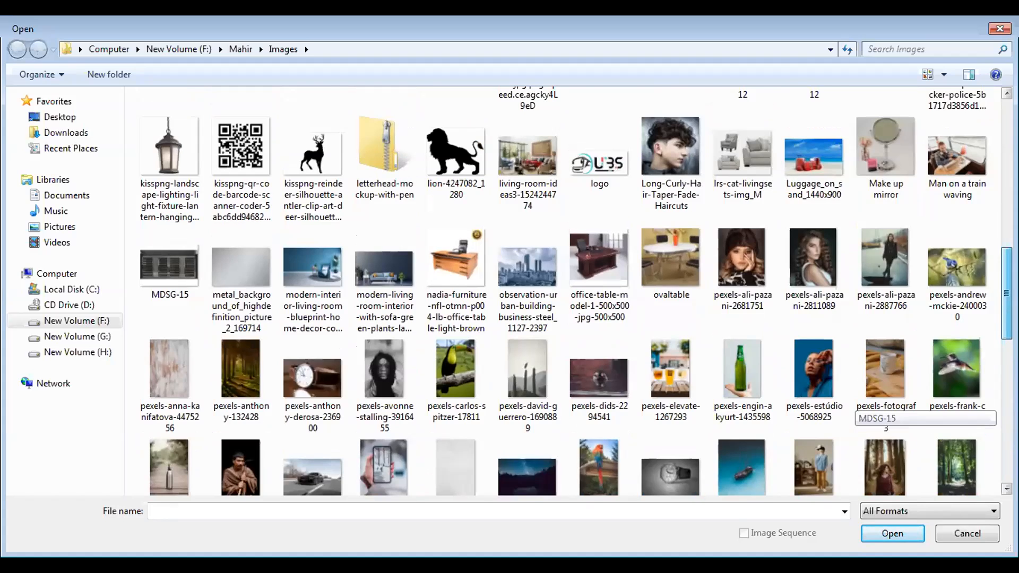
scroll(616, 240, "up", 7)
scroll(199, 259, "up", 4)
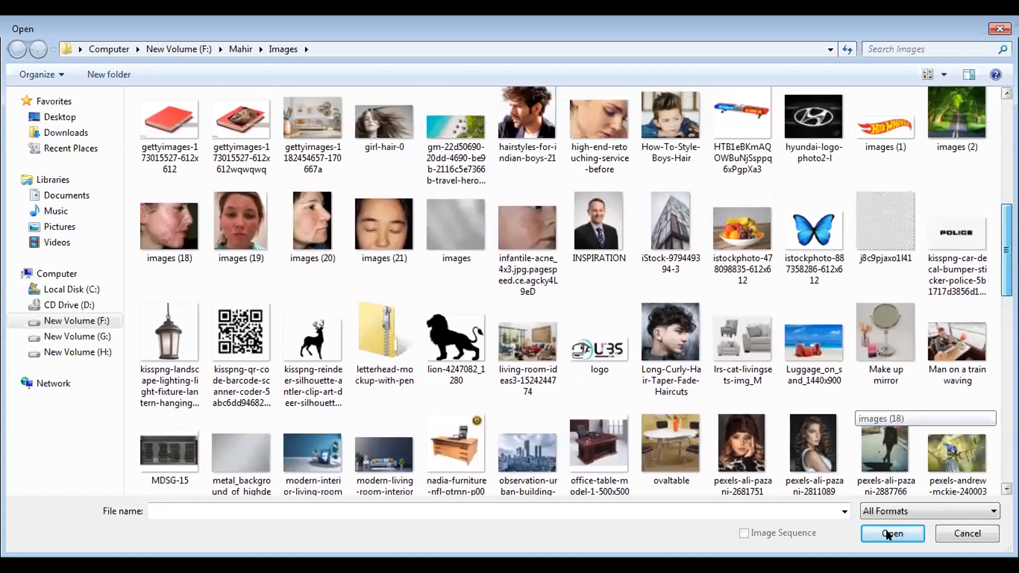
scroll(890, 535, "up", 9)
double_click(169, 273)
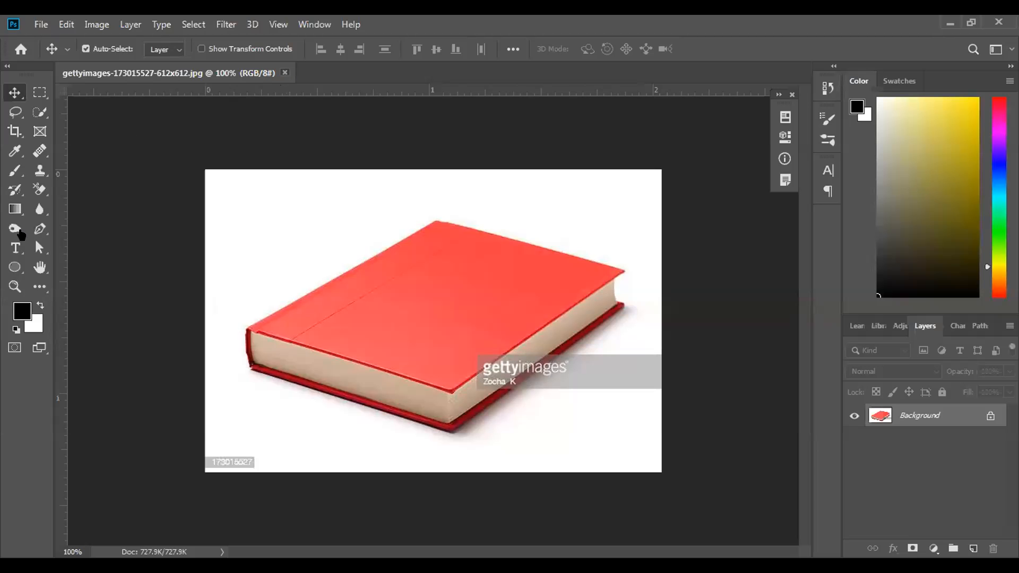
key("ctrl+w")
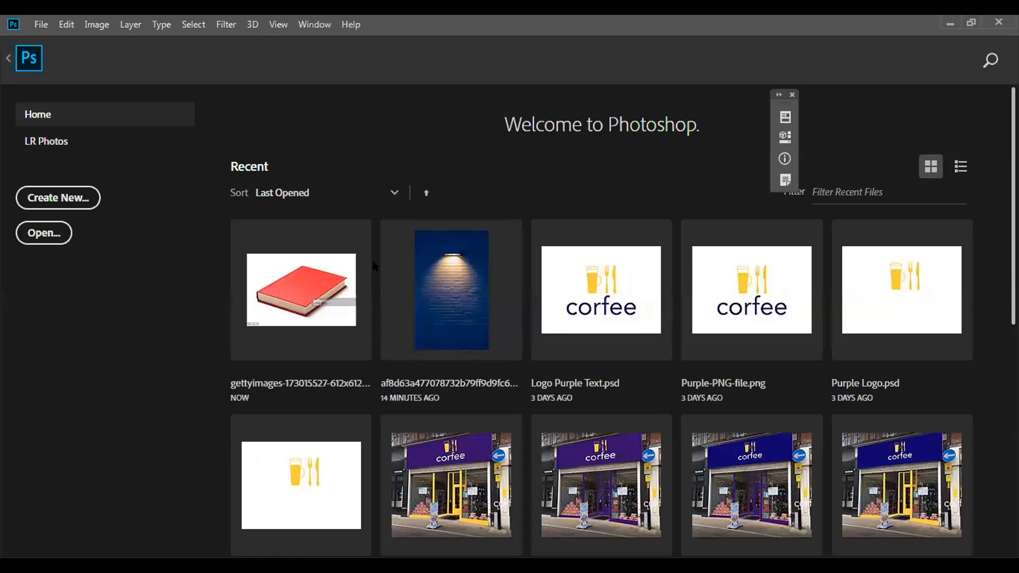
key("ctrl+o")
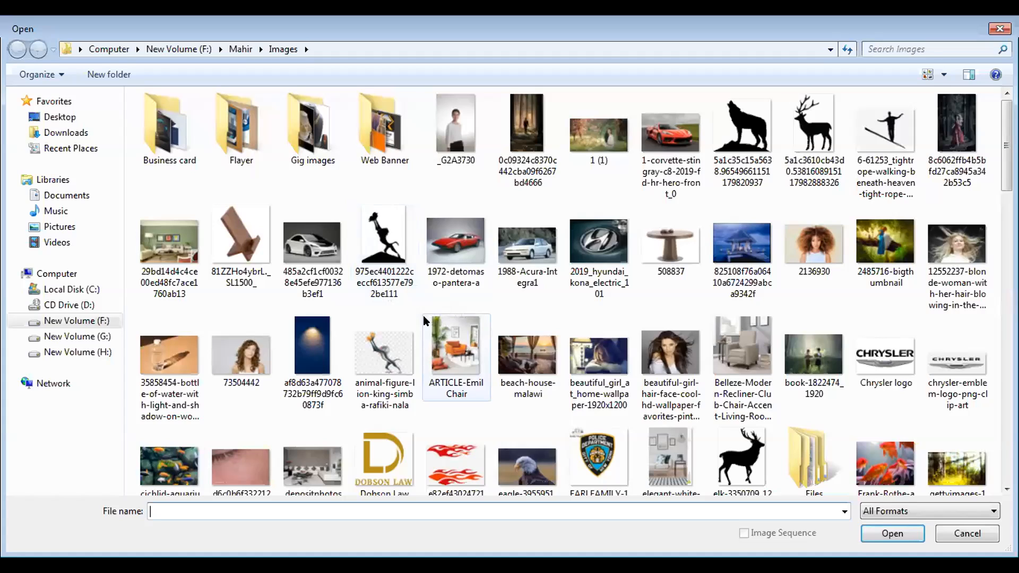
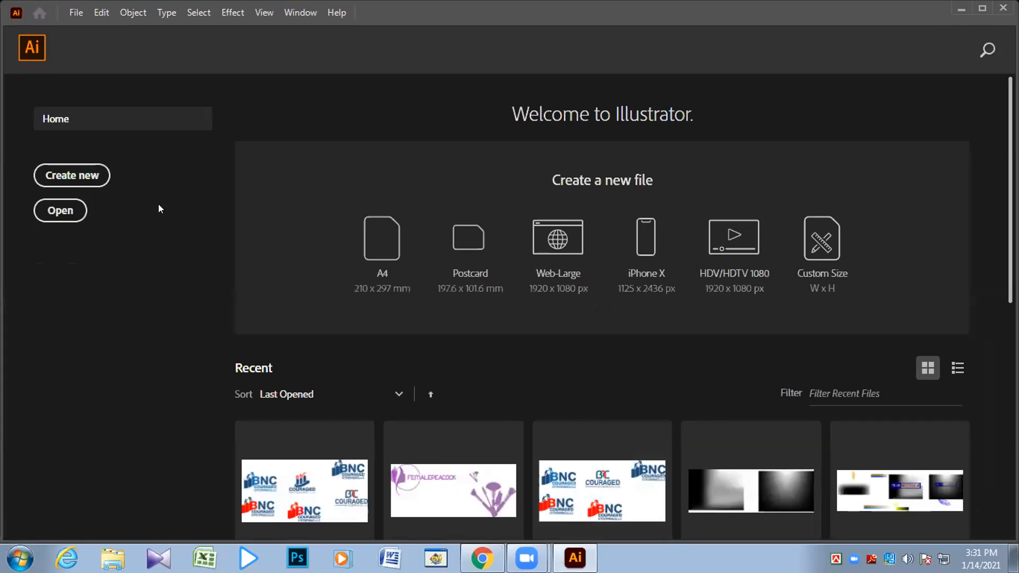
Create a new 1500 x 1100 px document in RGB colour mode.
left_click(77, 173)
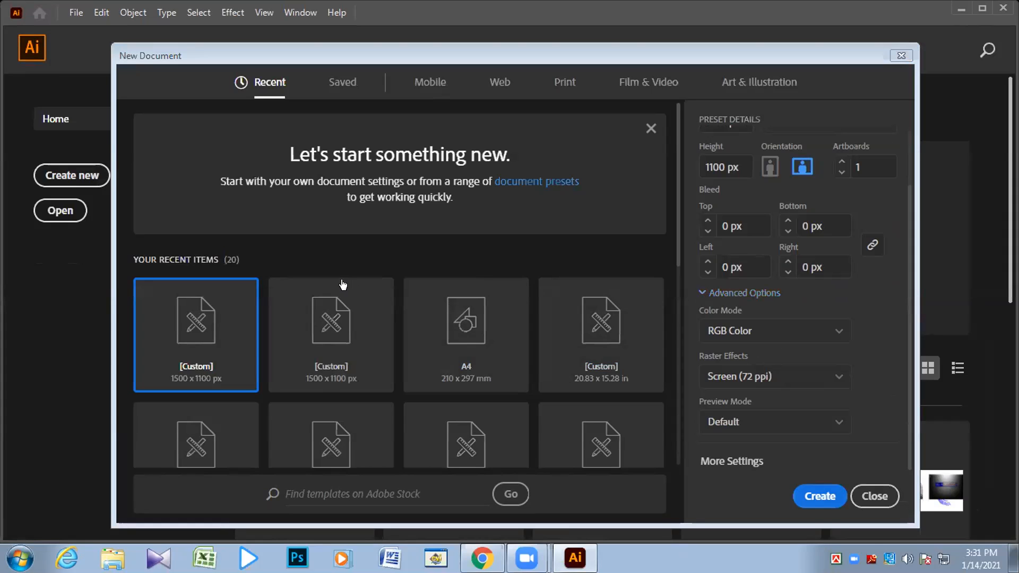
key("Escape")
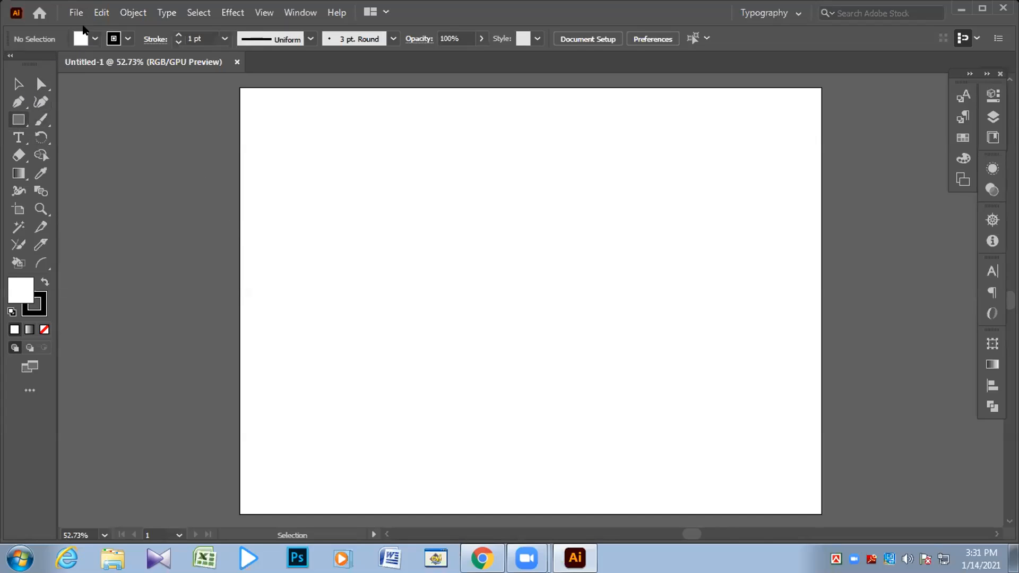
Place the VectorStock circuit-board circle image from the GO PCB folder on the artboard and trace it with the 3 Colors preset.
left_click(74, 13)
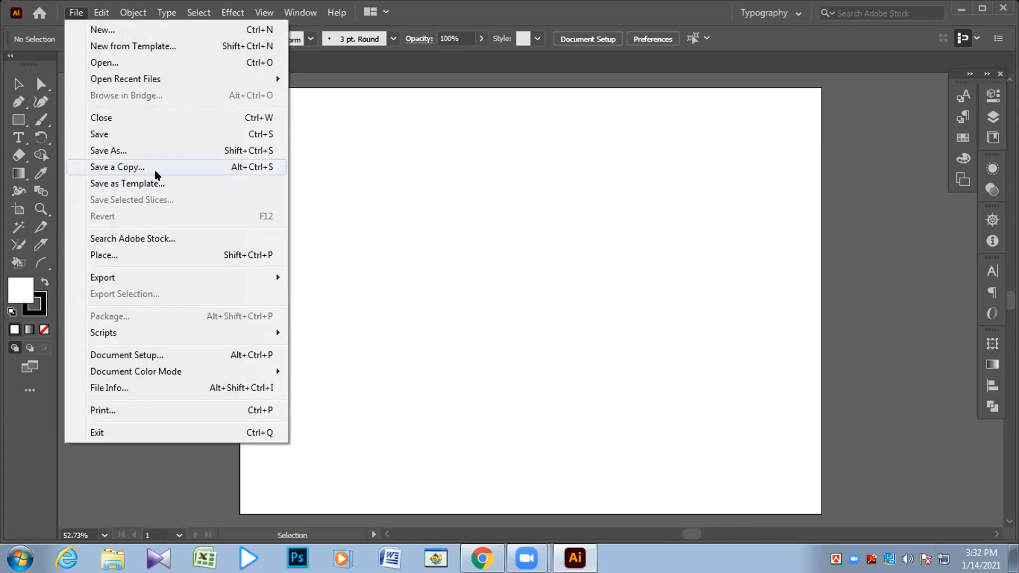
mouse_move(158, 278)
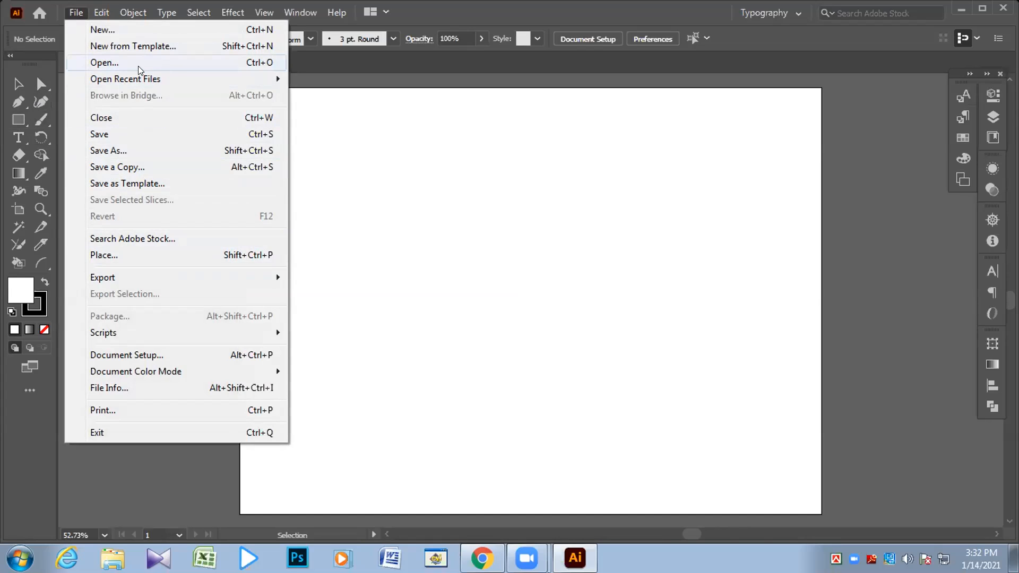
left_click(144, 255)
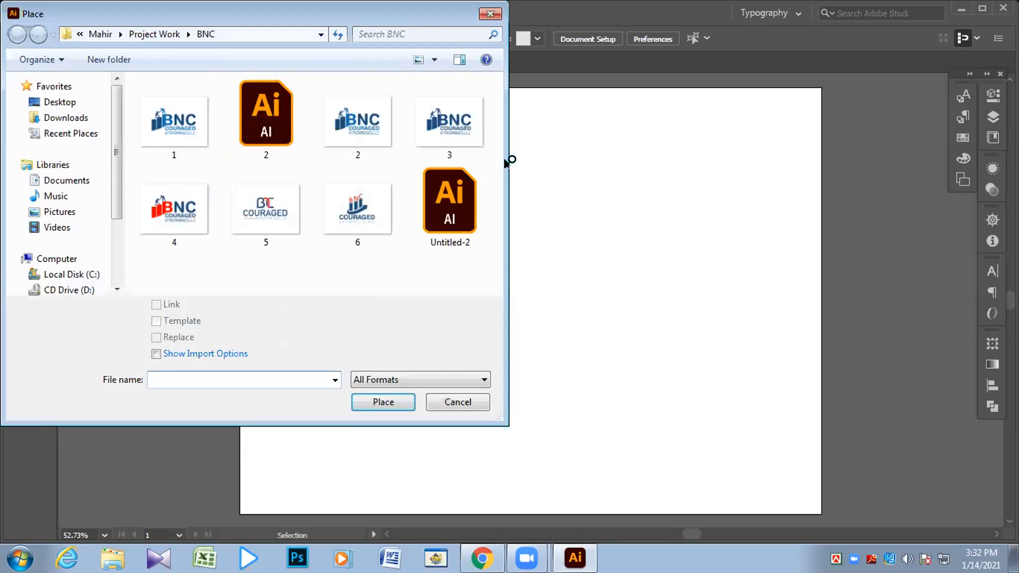
left_click_drag(497, 120, 399, 125)
scroll(383, 117, "down", 1)
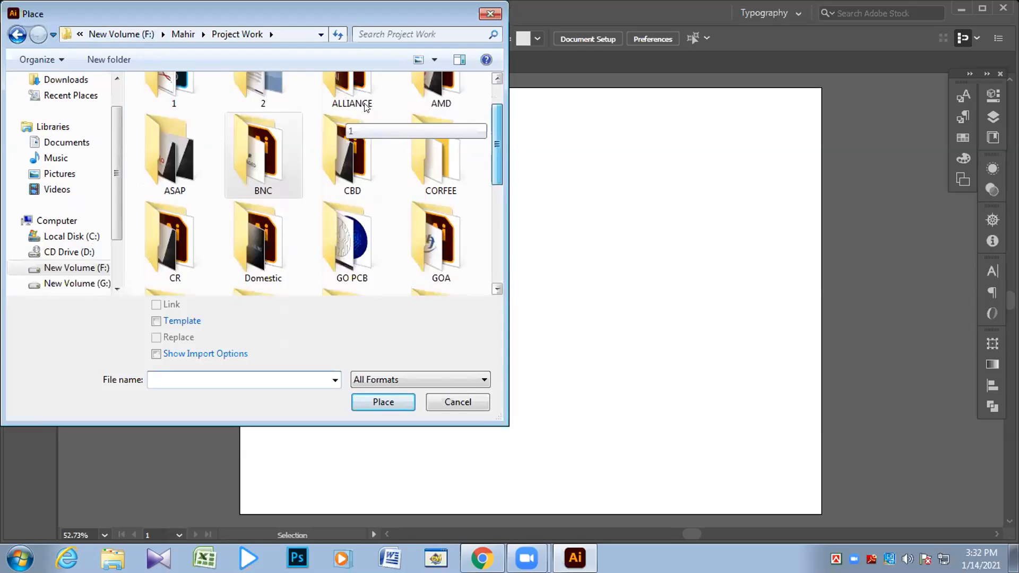
scroll(410, 410, "down", 1)
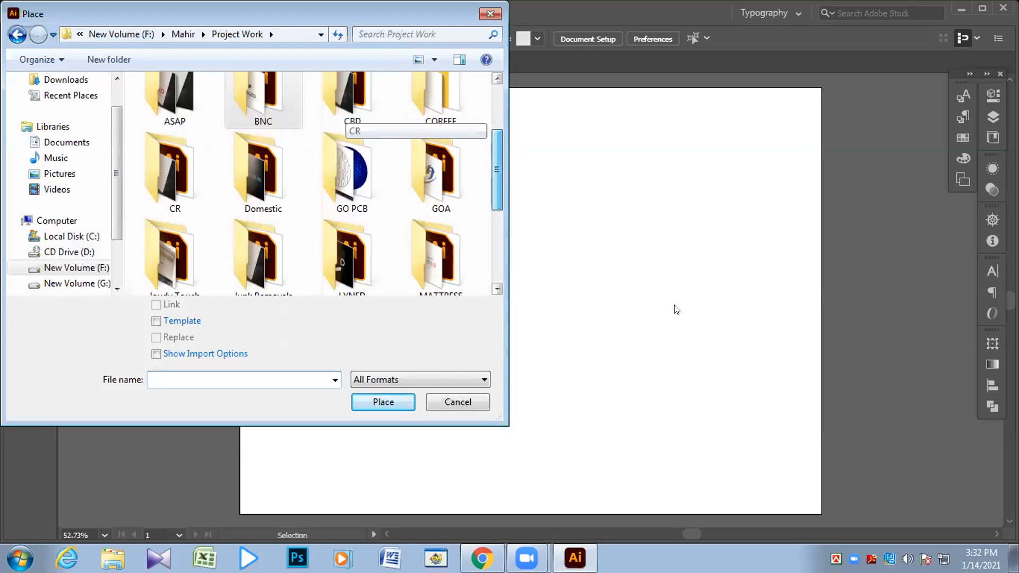
double_click(352, 172)
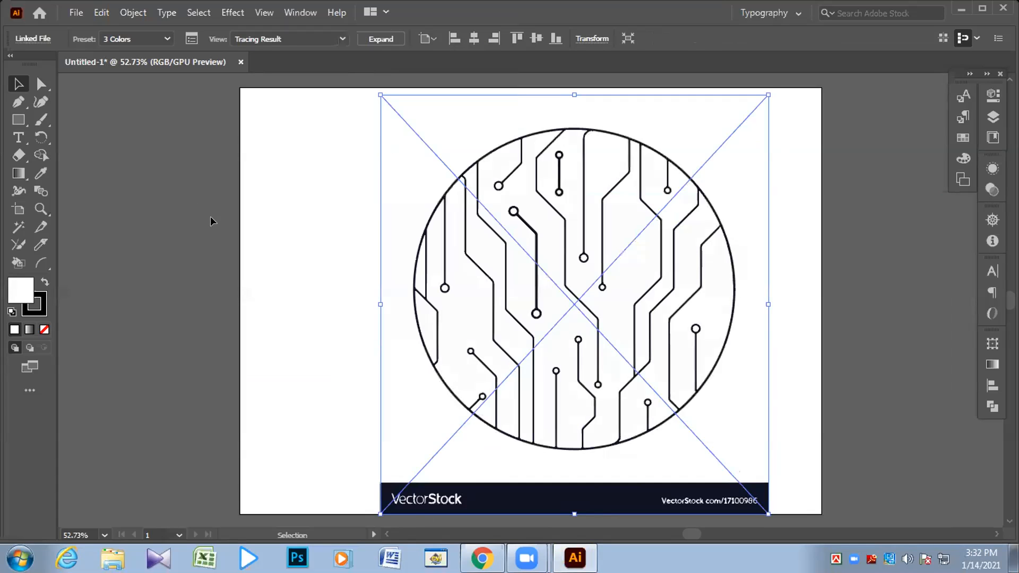
Expand and ungroup the traced image, and delete its white background and the dark VectorStock banner.
key("ctrl+shift+z")
key("ctrl+shift+z")
key("ctrl+shift+z")
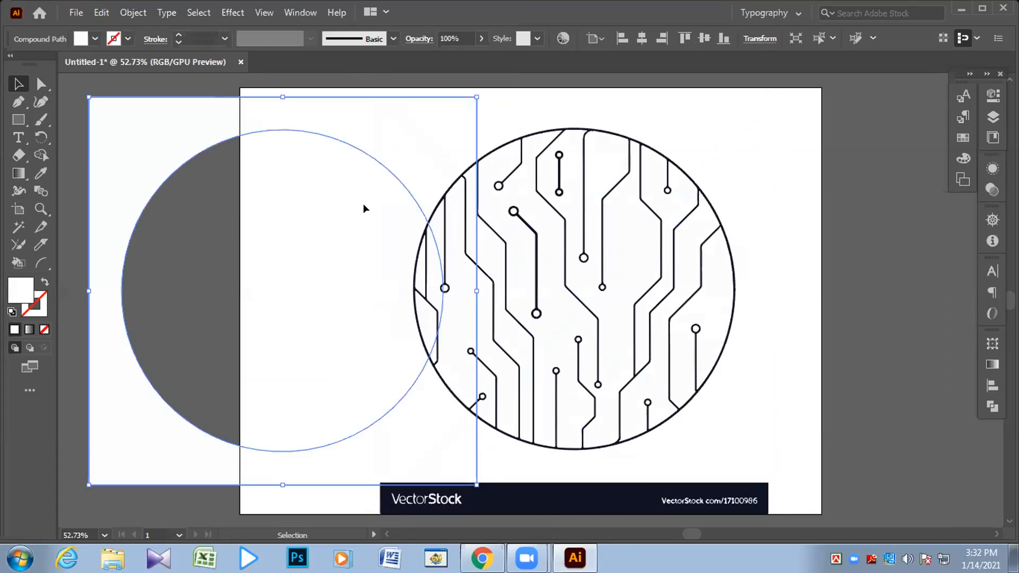
key("Delete")
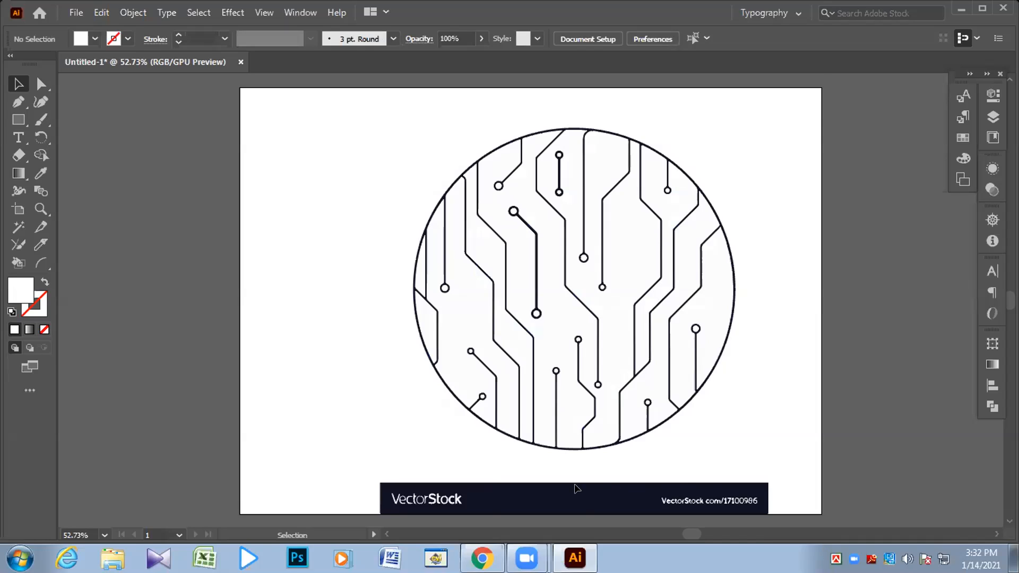
scroll(525, 487, "down", 1)
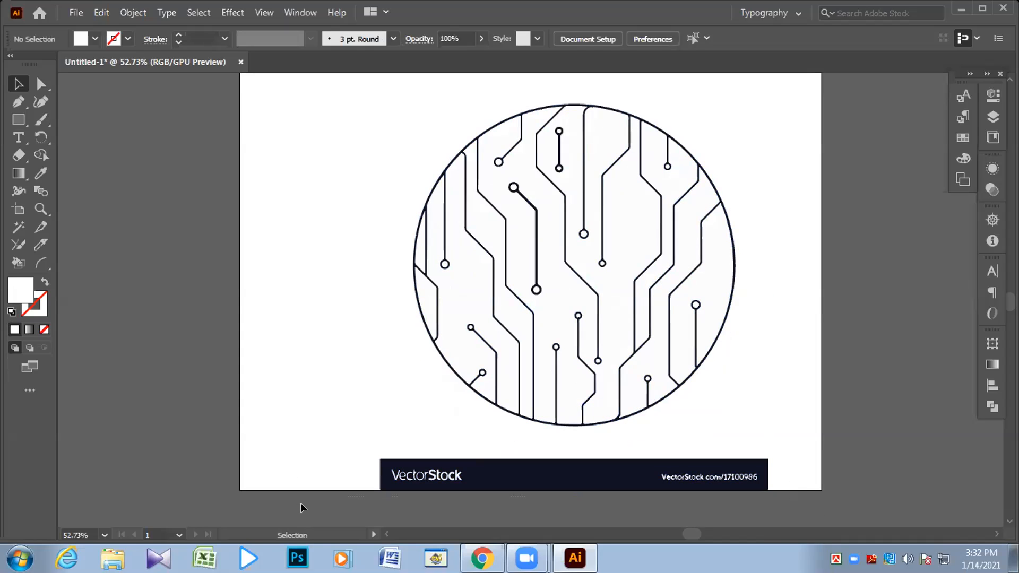
left_click(404, 476)
key("Delete")
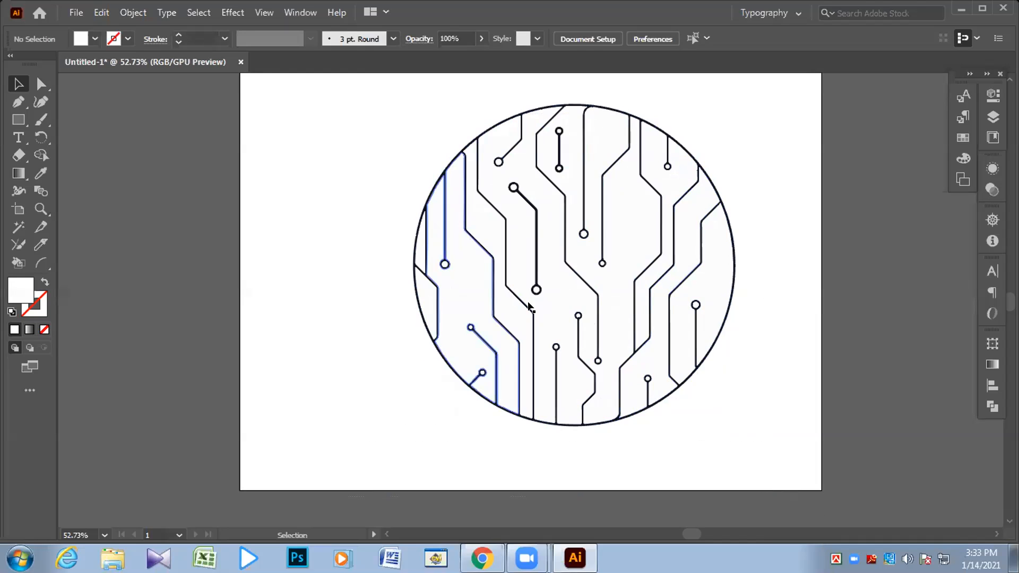
Scale the grouped circuit circle down to a small emblem and move it to the upper part of the artboard.
key("ctrl+v")
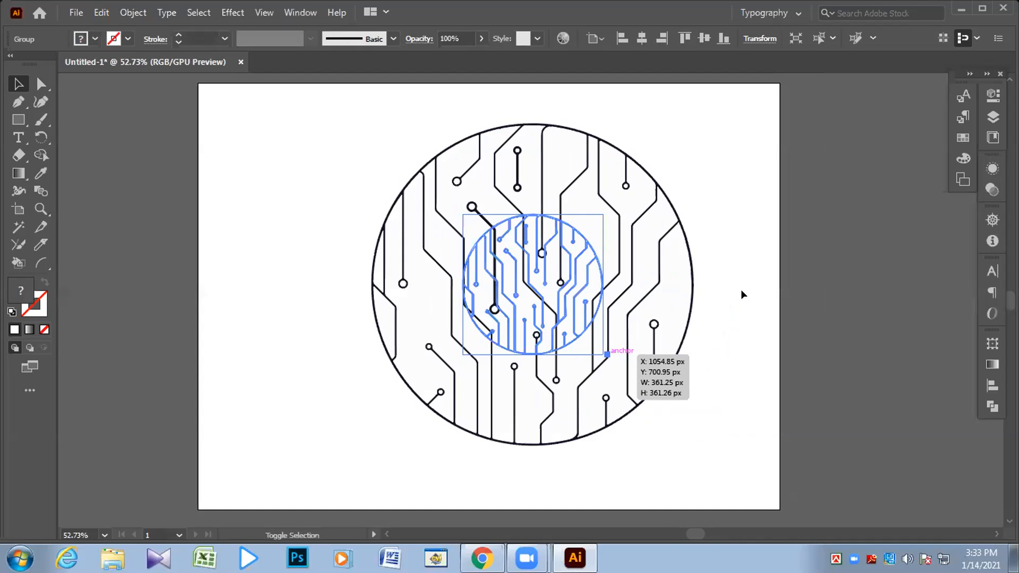
key("ctrl+z")
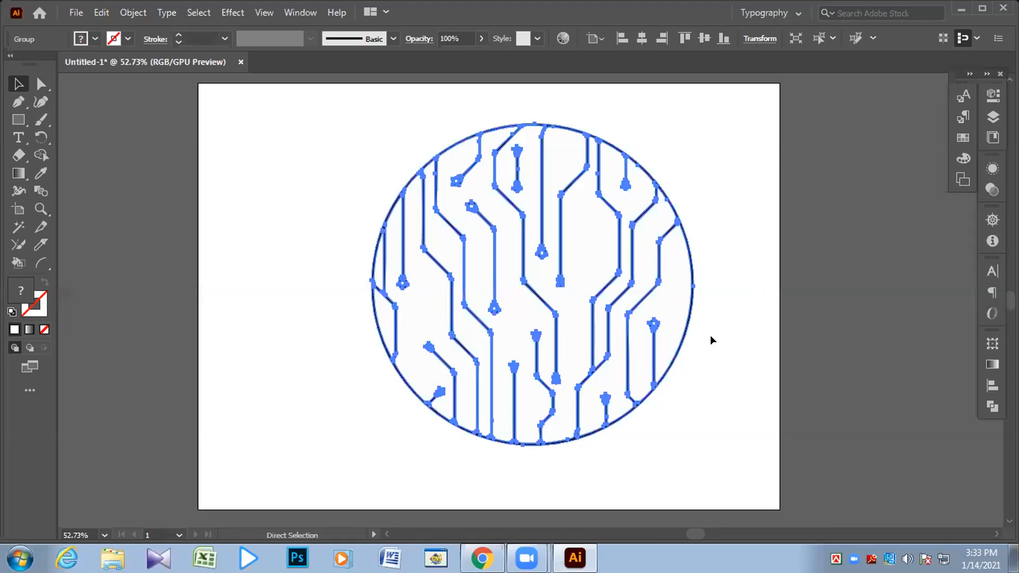
left_click(695, 445)
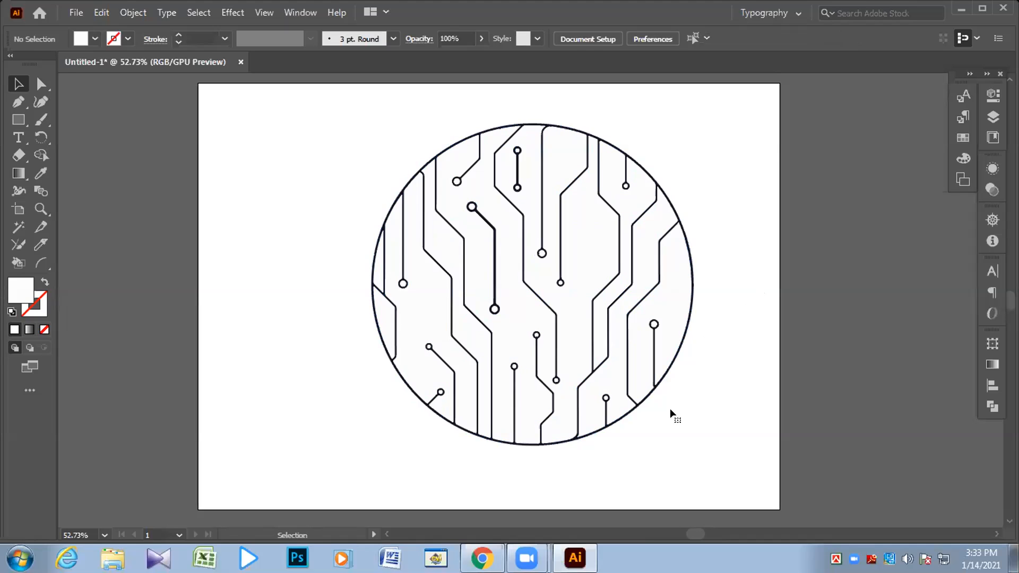
key("ctrl+shift+z")
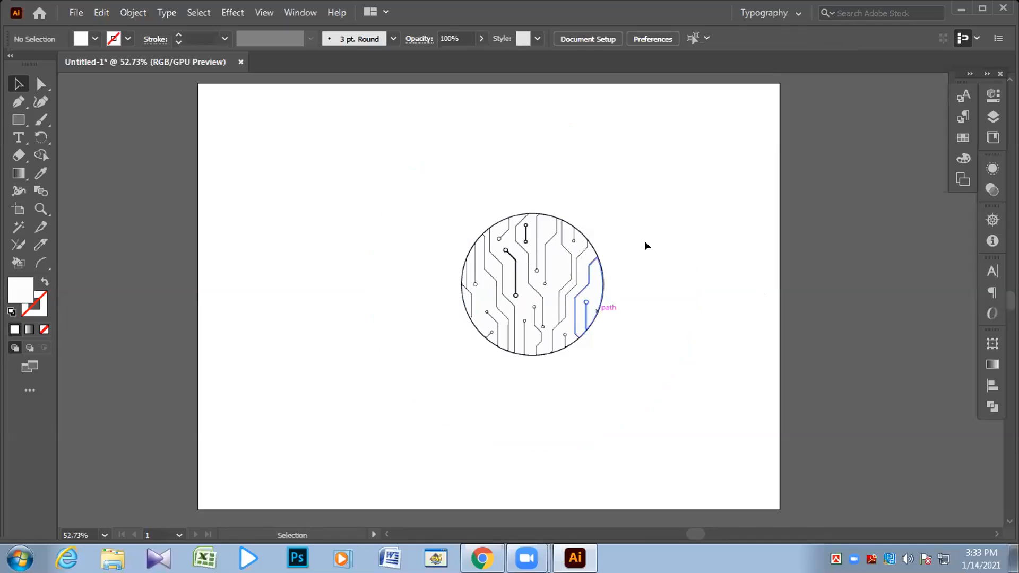
key("ctrl+shift+z")
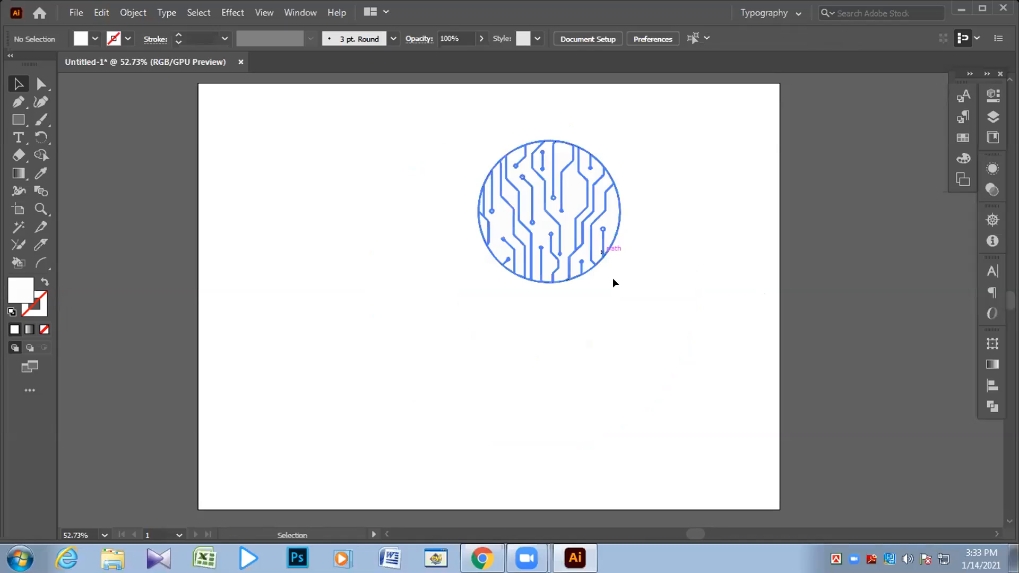
left_click(615, 282)
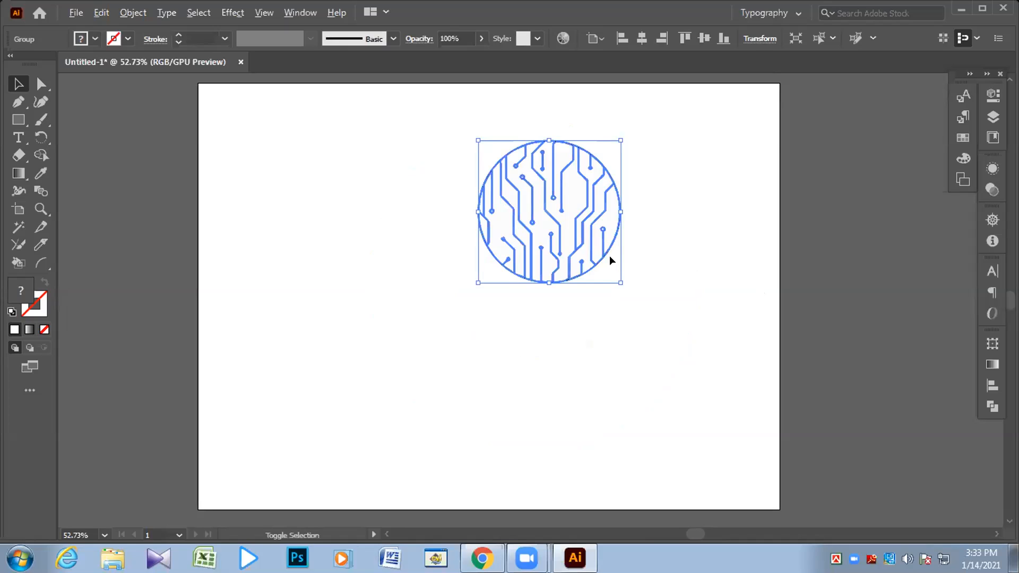
left_click(519, 435)
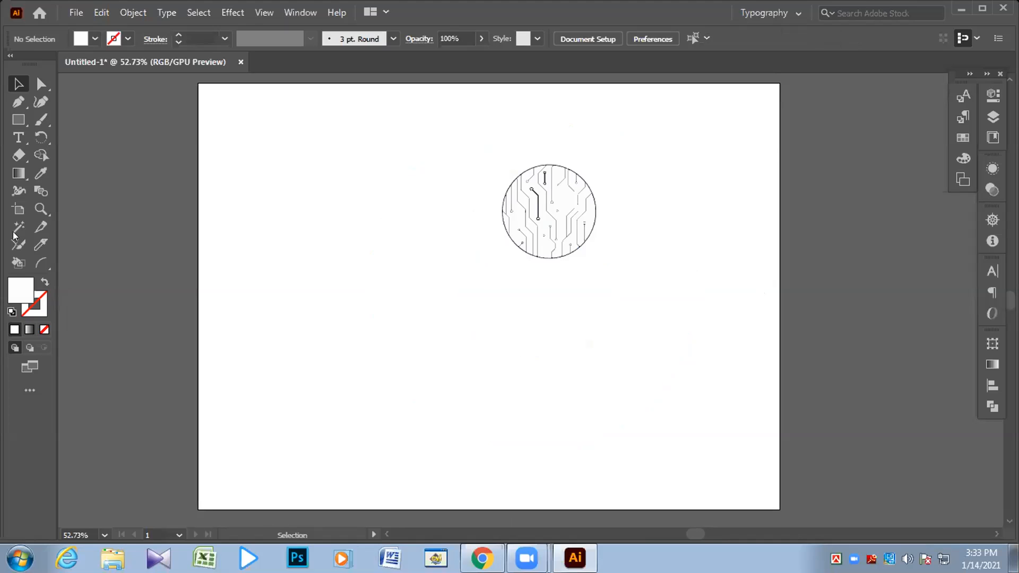
Add a large black letter G, and shrink and move the circuit circle to sit beside it as the letter O.
key("alt+Tab")
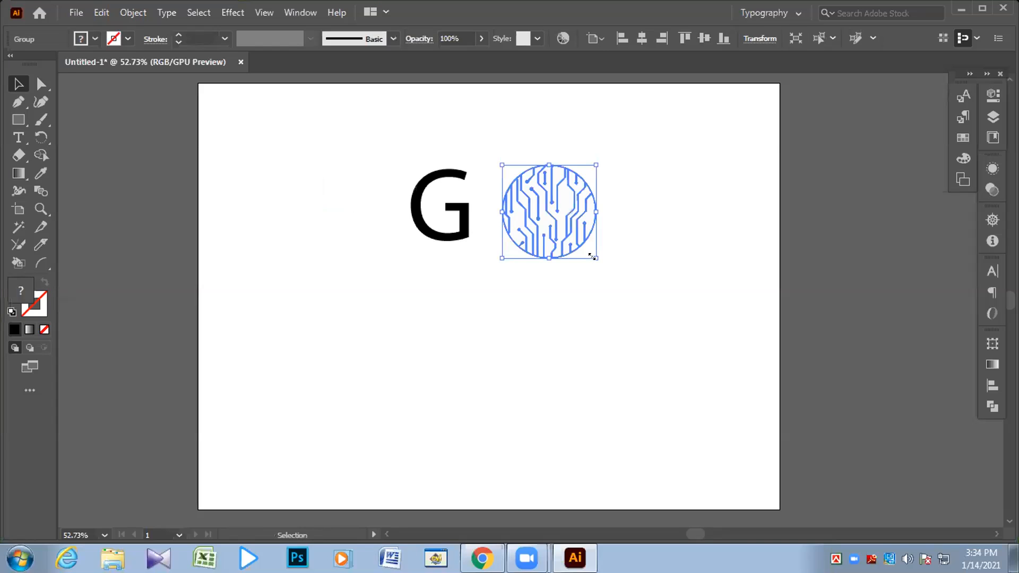
left_click_drag(592, 257, 552, 219)
left_click(554, 237)
left_click(548, 231)
left_click(552, 222)
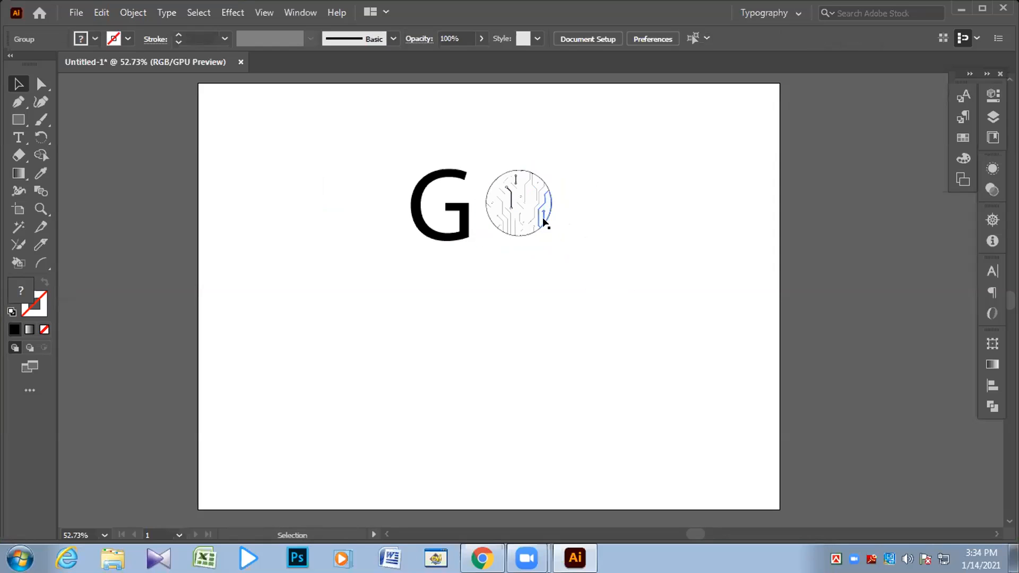
left_click_drag(549, 219, 544, 221)
left_click(544, 219)
Ungroup the circuit circle and select one of its white areas to check that it is a separate filled path.
right_click(532, 219)
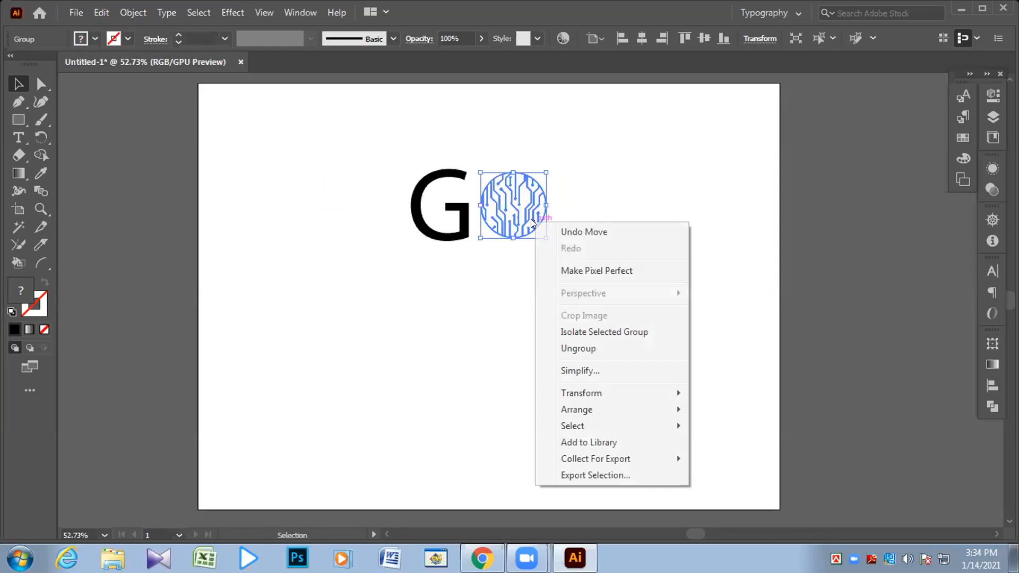
left_click(578, 349)
left_click(732, 267)
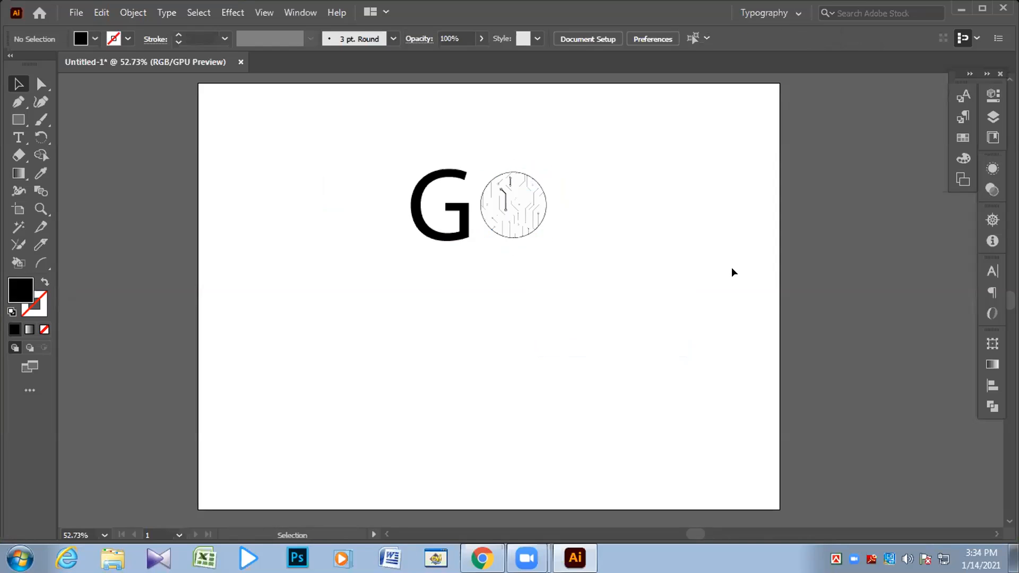
key("ctrl+equal")
key("ctrl+equal")
key("ctrl+equal")
key("ctrl+equal")
key("space")
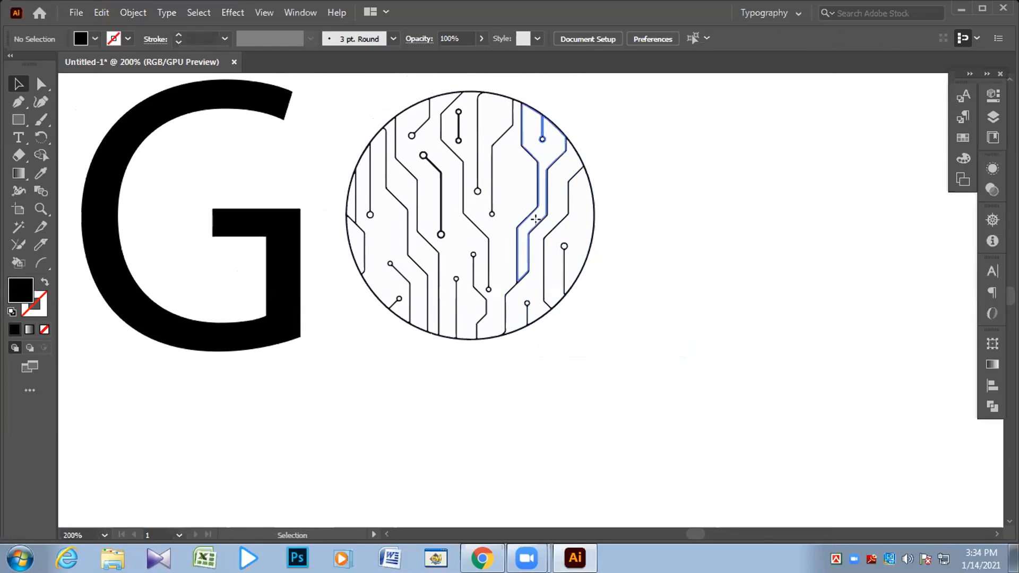
left_click(537, 221)
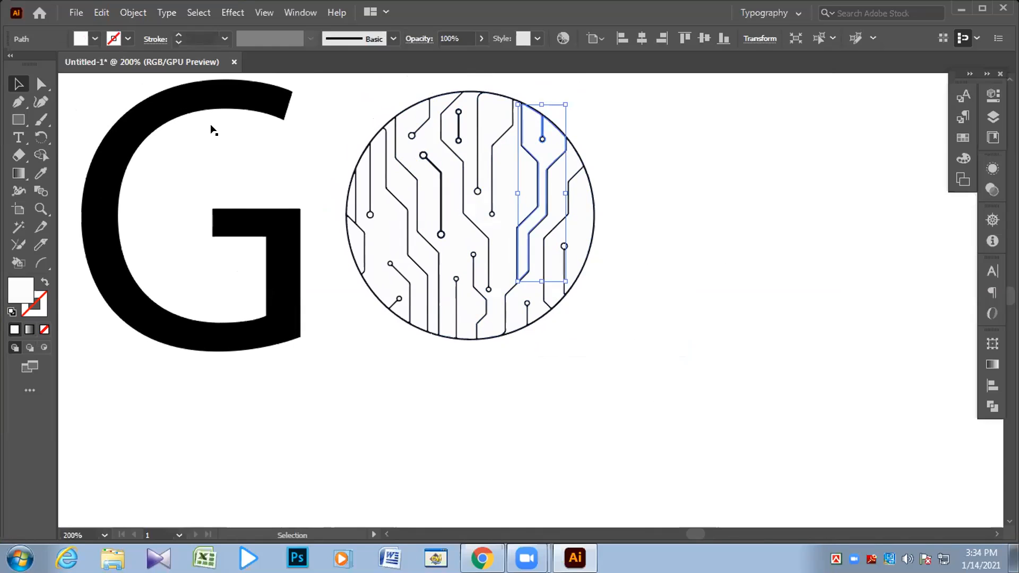
left_click(674, 144)
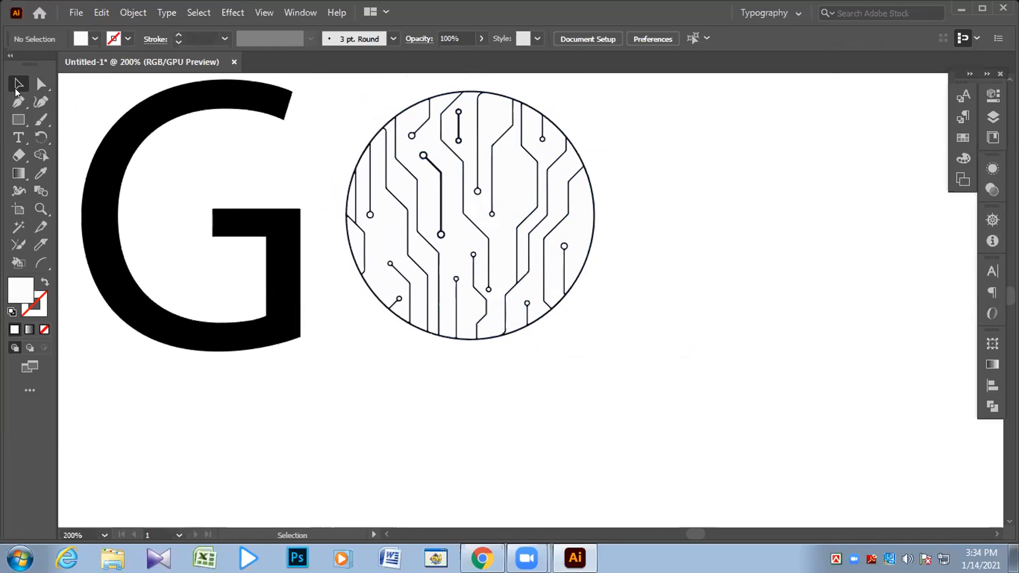
Draw a rectangle covering the circuit circle and fill it with black.
key("m")
left_click_drag(321, 91, 681, 359)
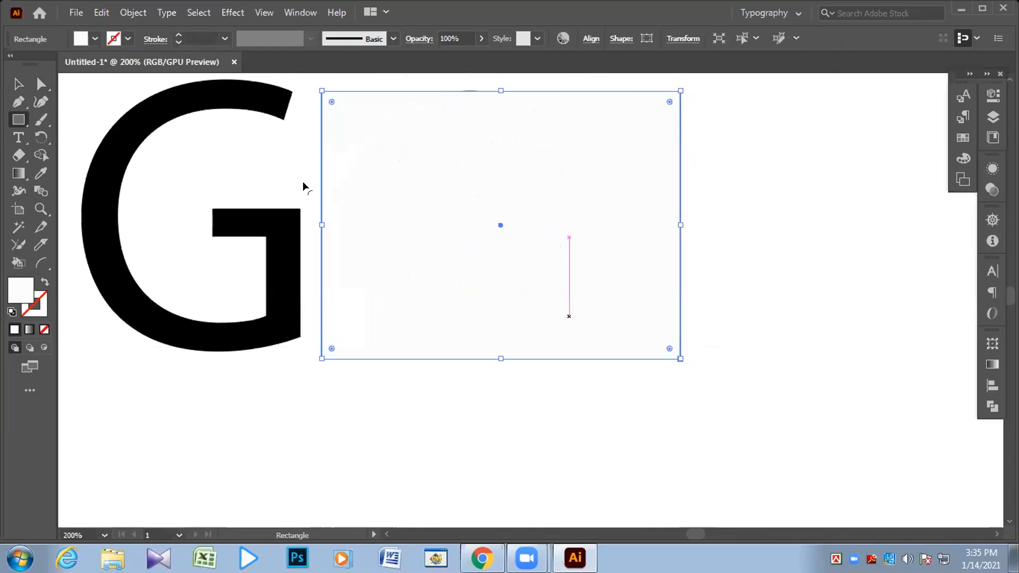
left_click(91, 39)
left_click(43, 61)
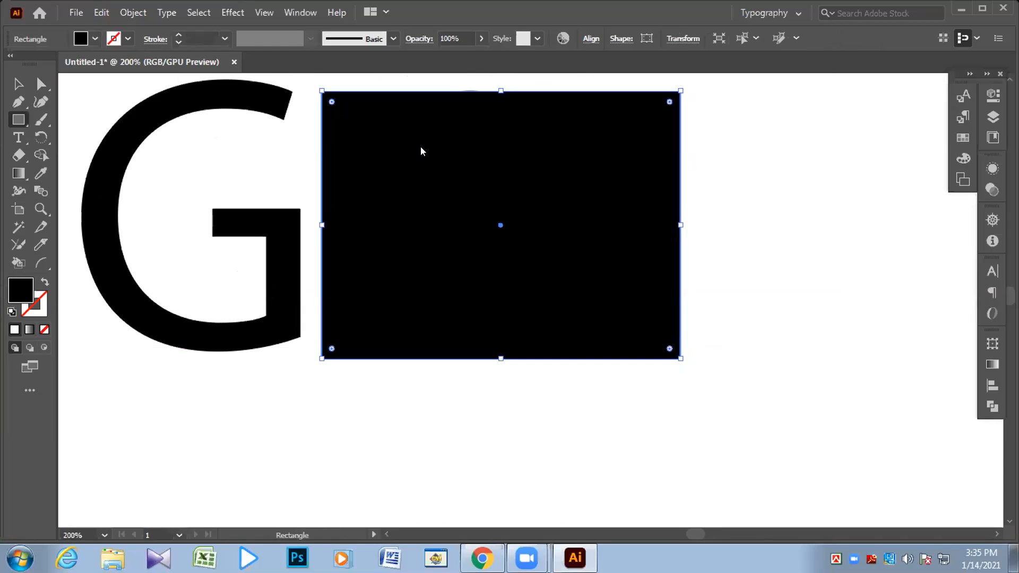
Send the black rectangle to the back and shift it slightly upward so it frames the whole circuit circle.
right_click(421, 148)
mouse_move(551, 406)
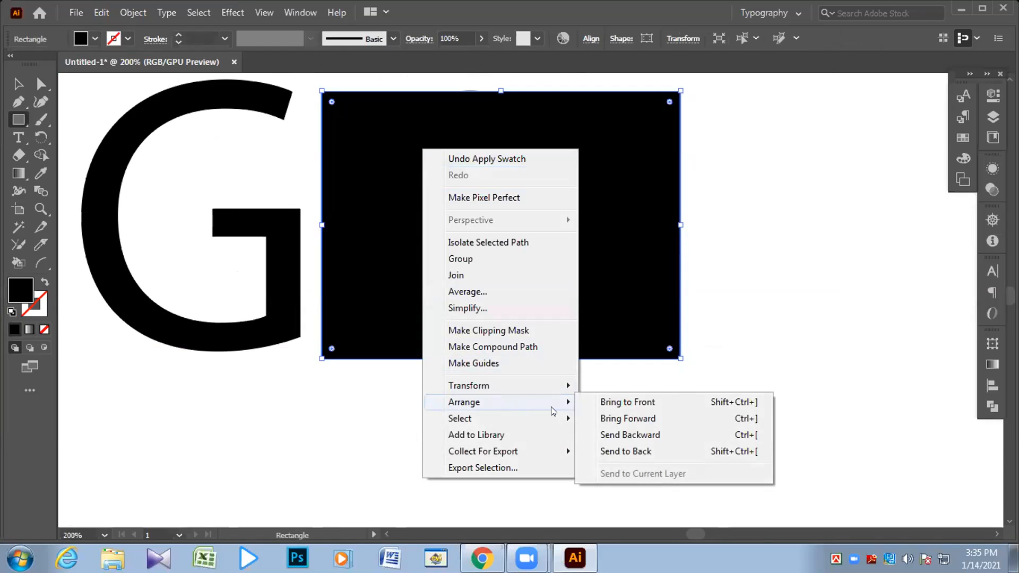
left_click(650, 452)
left_click(728, 307)
left_click(540, 303)
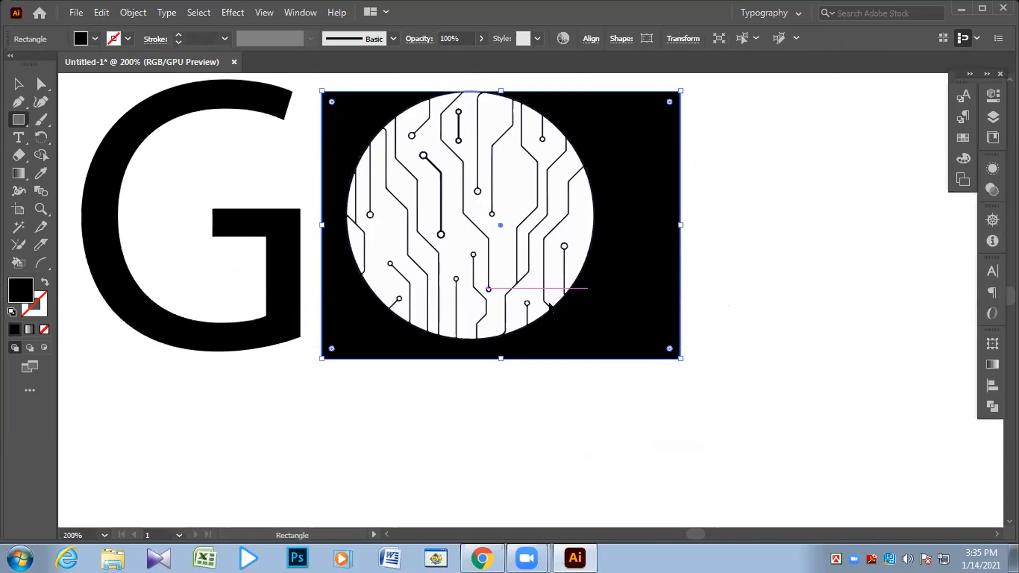
left_click(18, 84)
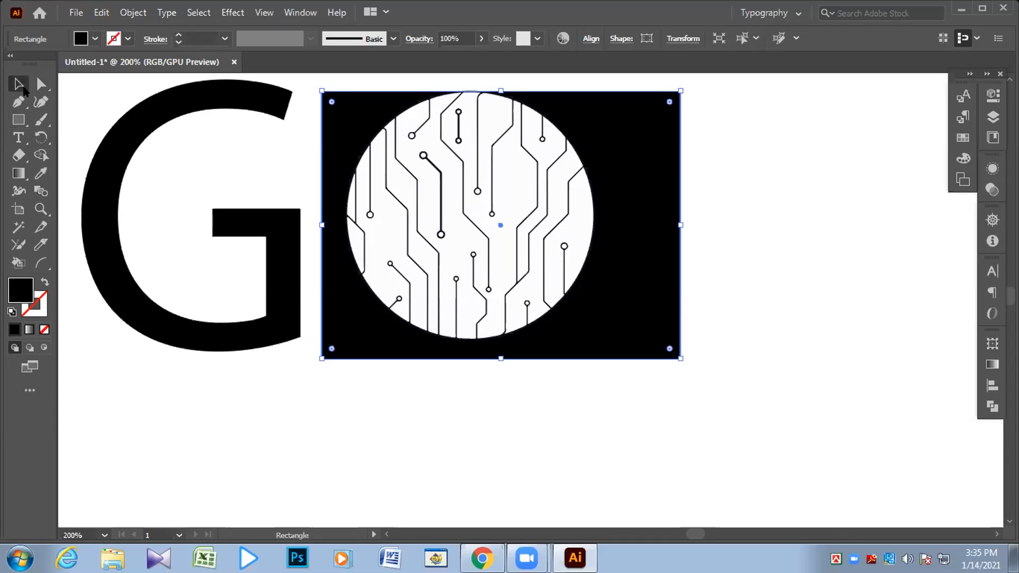
left_click_drag(614, 215, 614, 208)
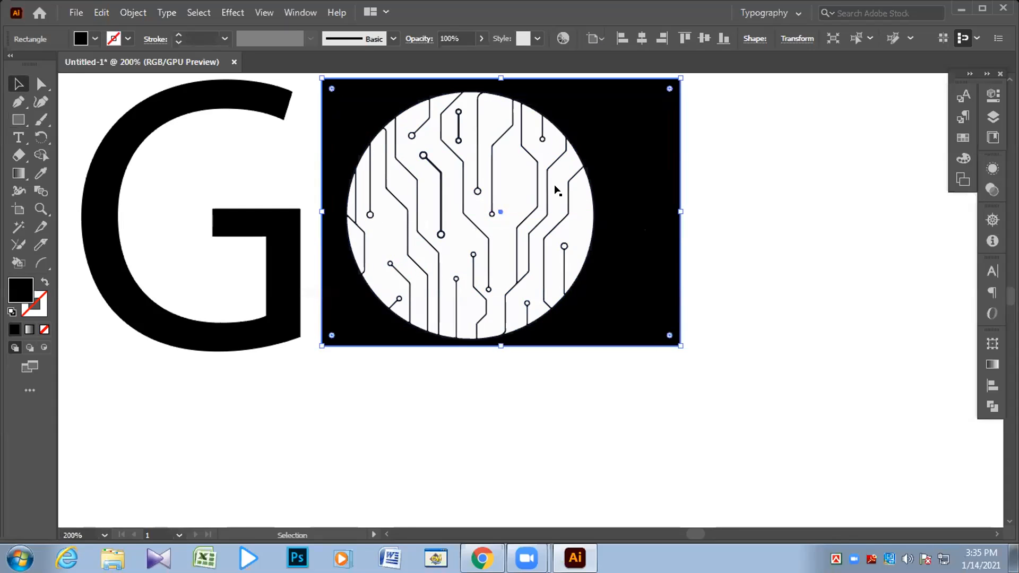
Delete the white compound path filling the middle of the circuit circle.
left_click(527, 169)
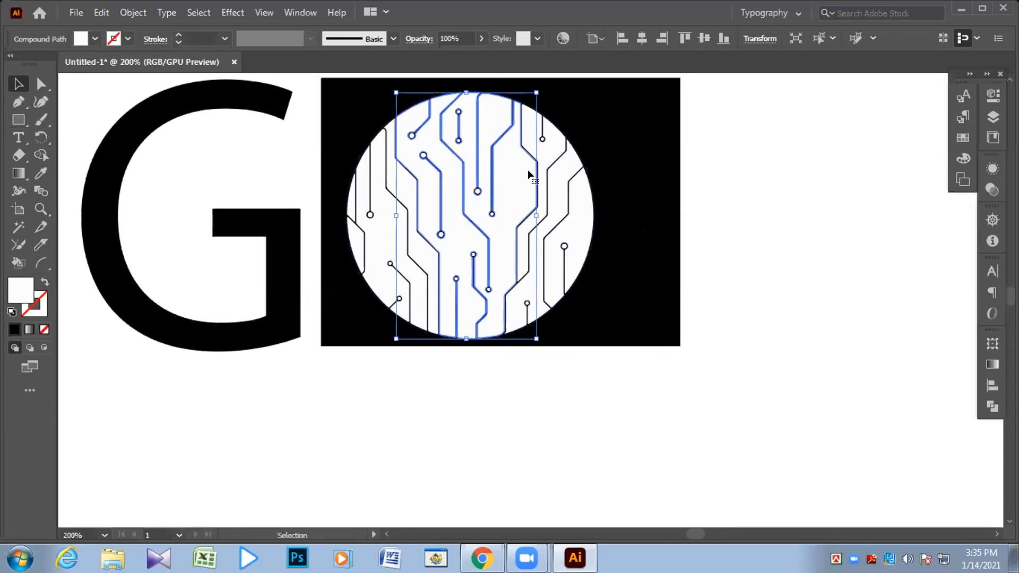
left_click(743, 148)
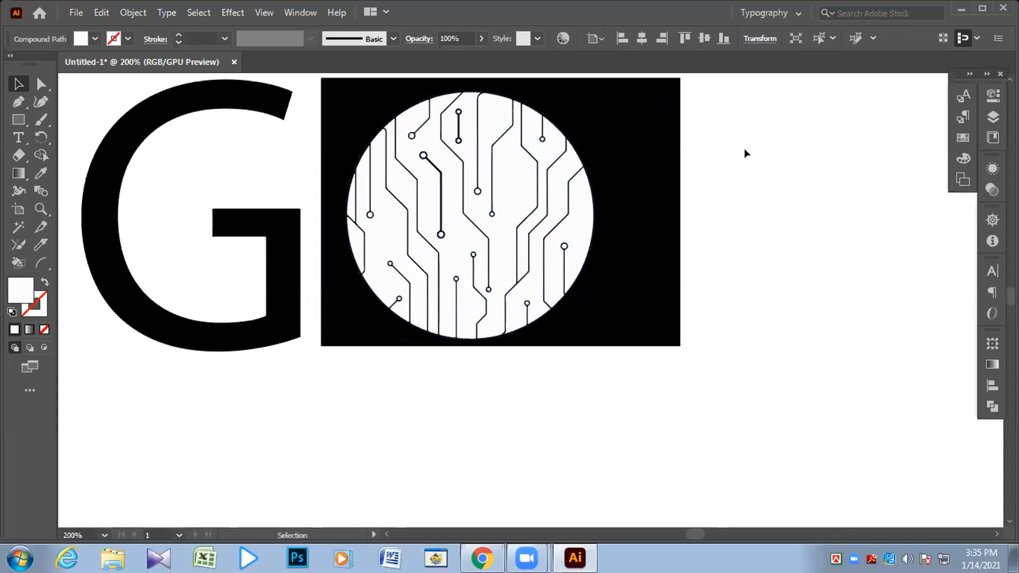
left_click(514, 170)
key("Delete")
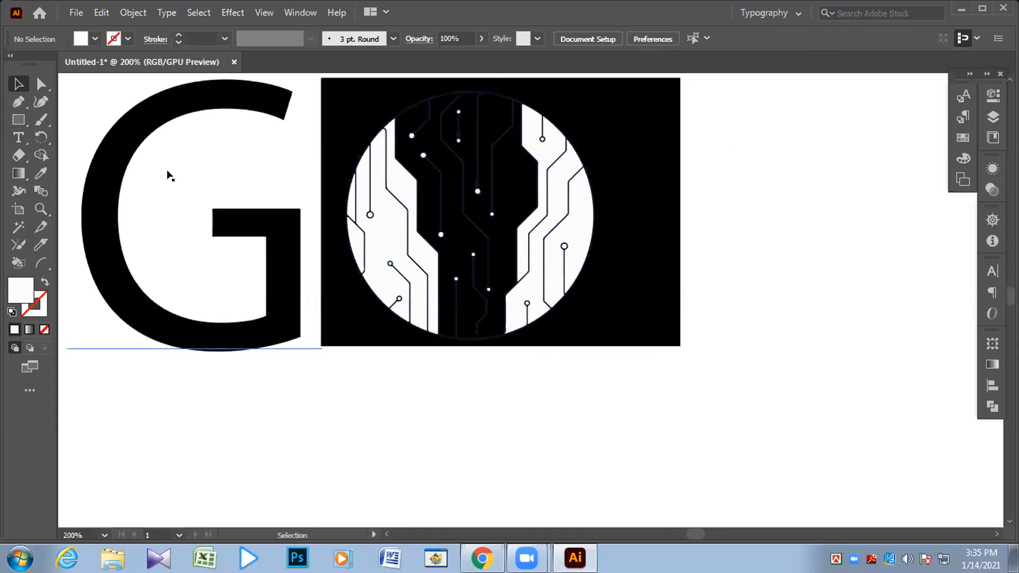
Undo the deletion of the white compound path in the circuit circle and reselect it to check which area it covers.
key("ctrl+z")
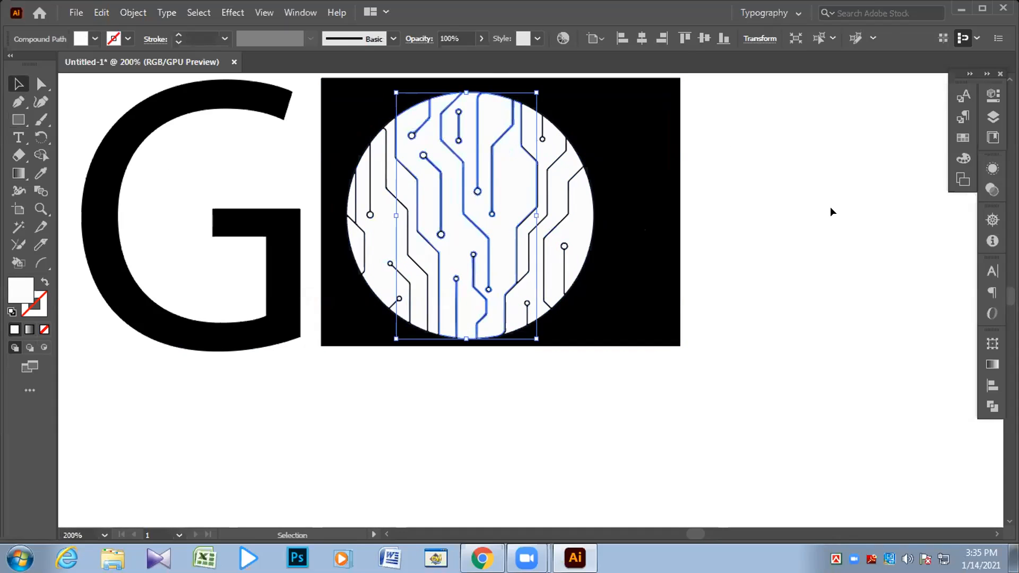
left_click(830, 207)
left_click(517, 168)
right_click(514, 165)
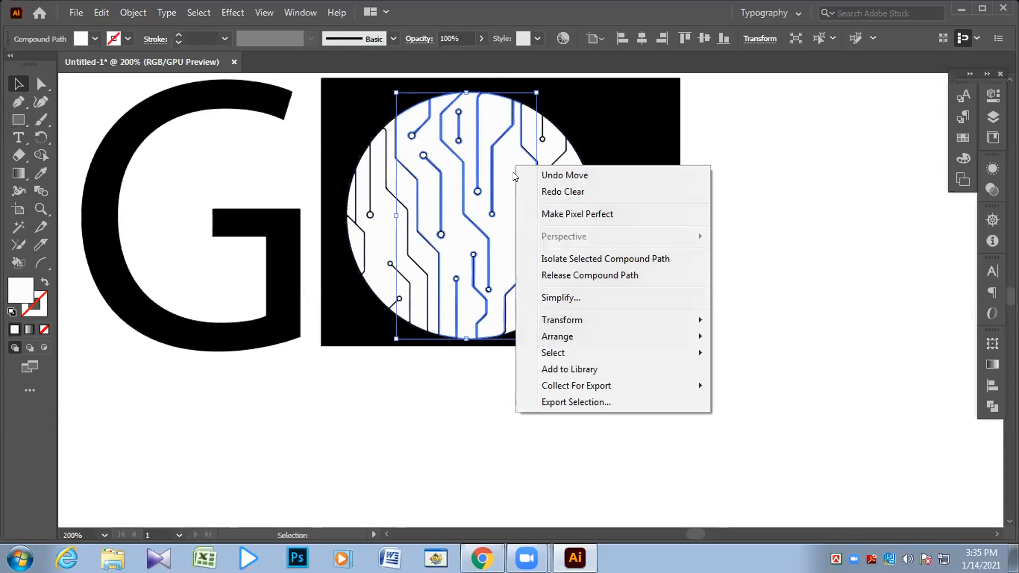
left_click(802, 140)
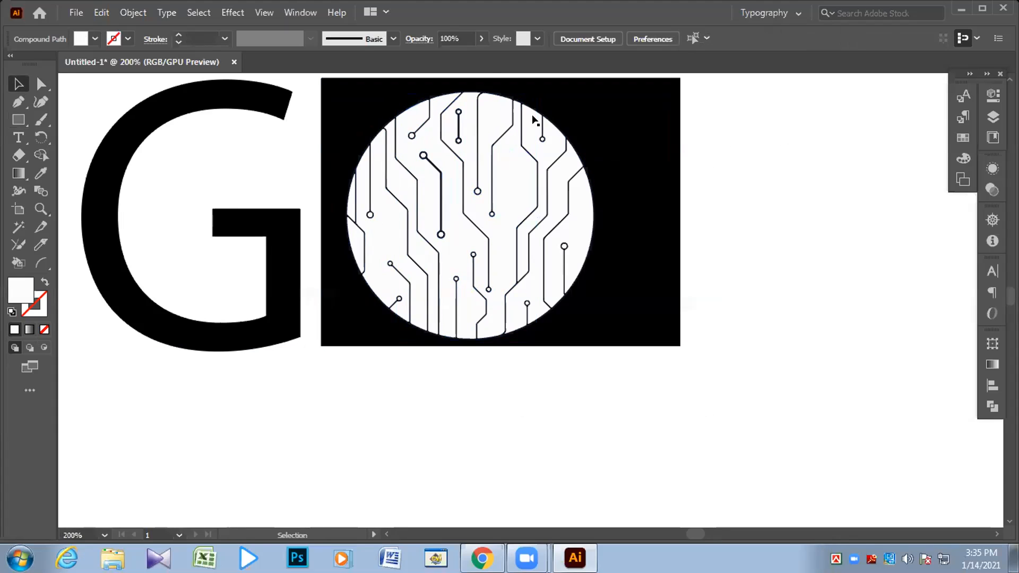
left_click(491, 115)
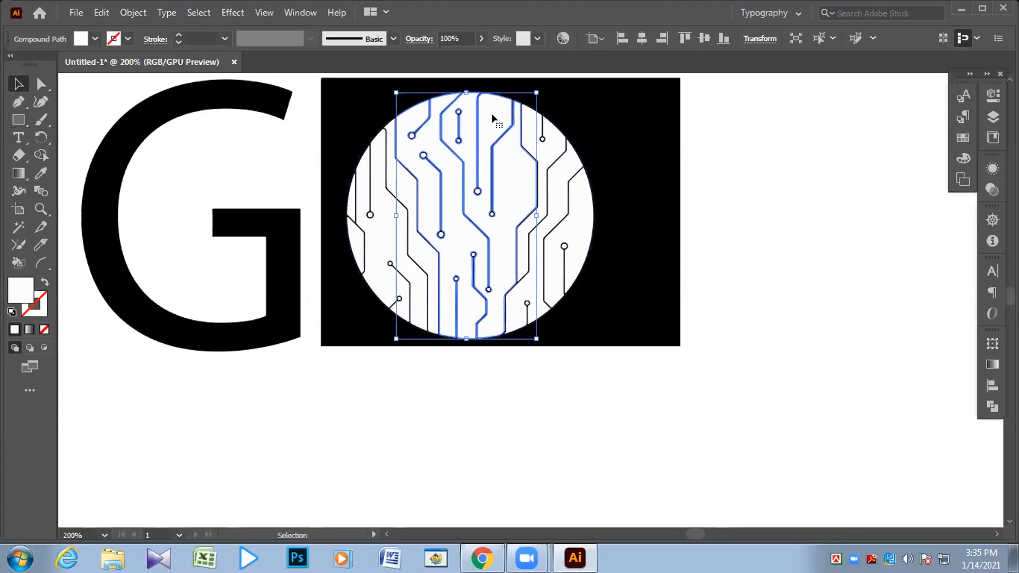
left_click(778, 114)
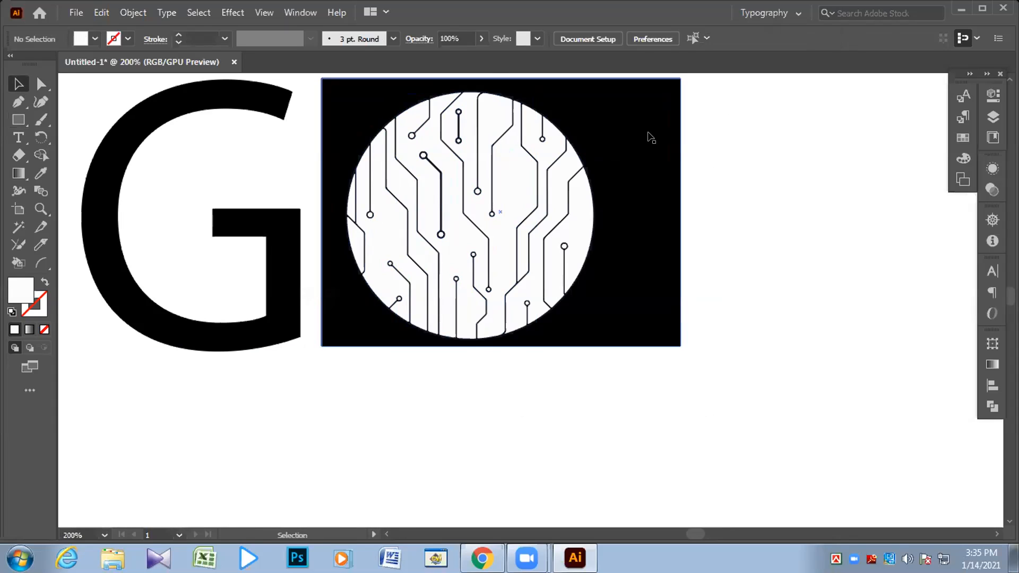
Delete the white compound path in the middle of the circuit circle and the large white areas in its left half.
left_click(509, 162)
key("ctrl+8")
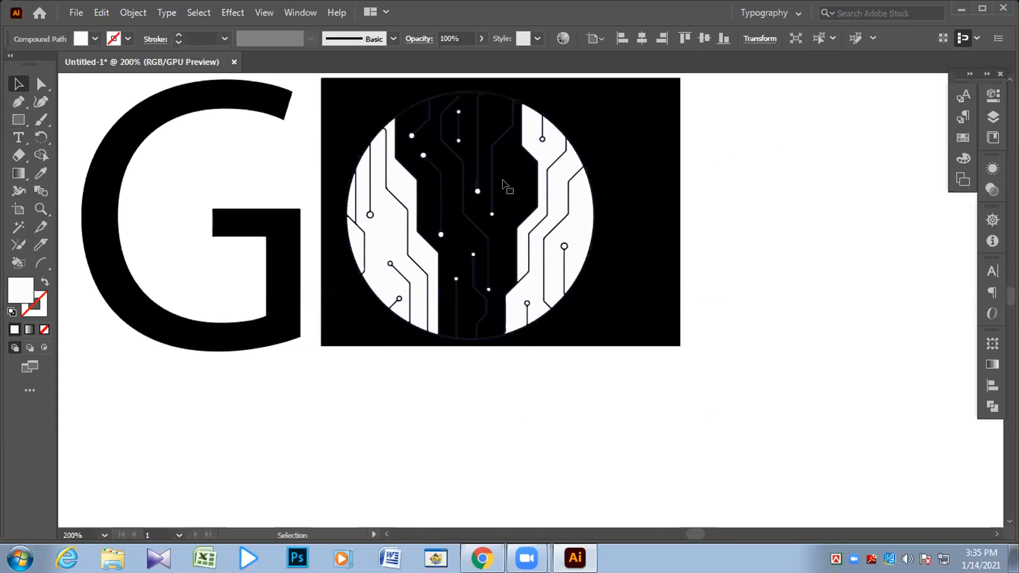
left_click(386, 218)
key("Delete")
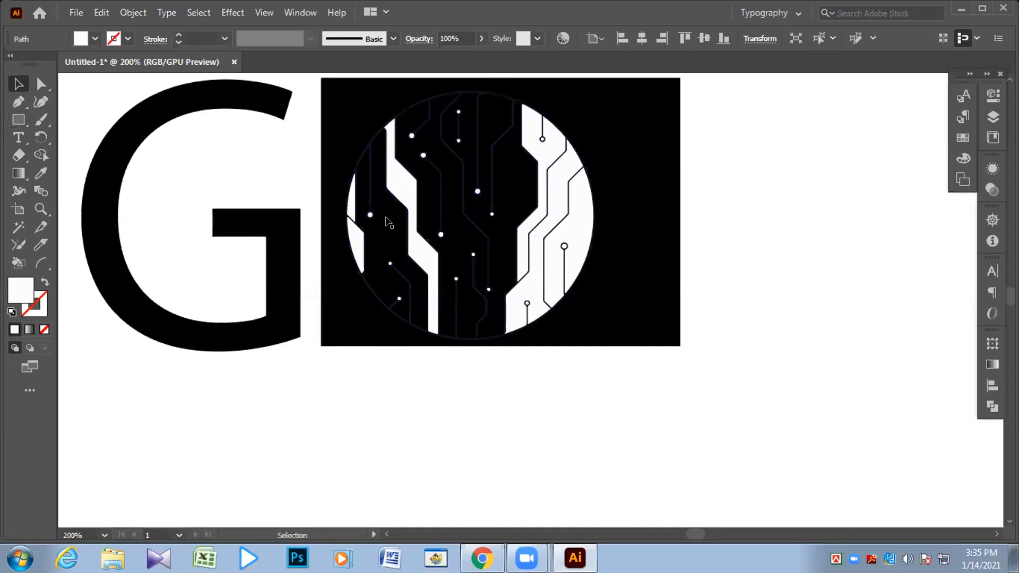
left_click(397, 189)
key("Delete")
Delete the two white slivers at the circuit circle's left edge and the white fills in its right half.
left_click(354, 232)
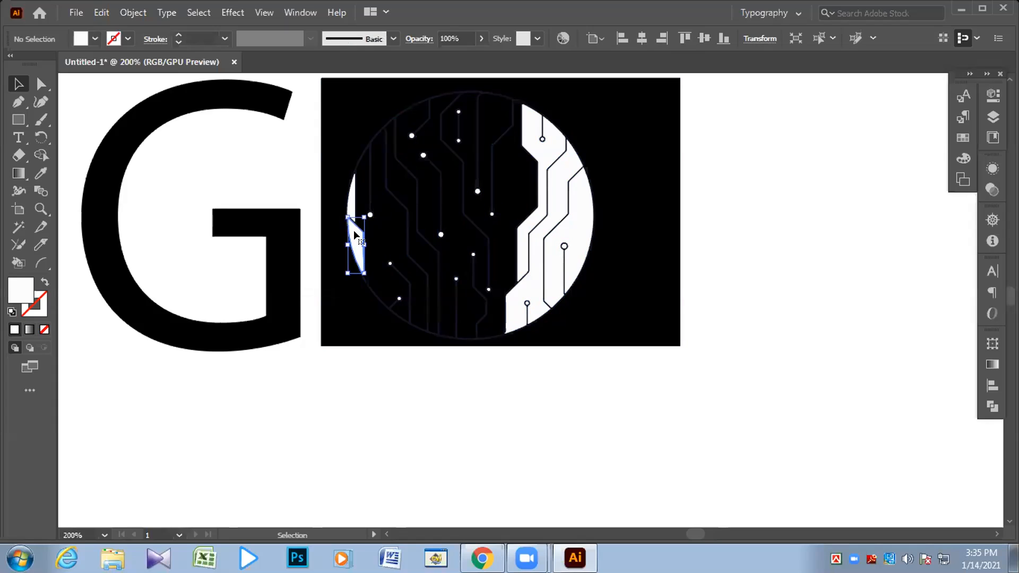
key("Delete")
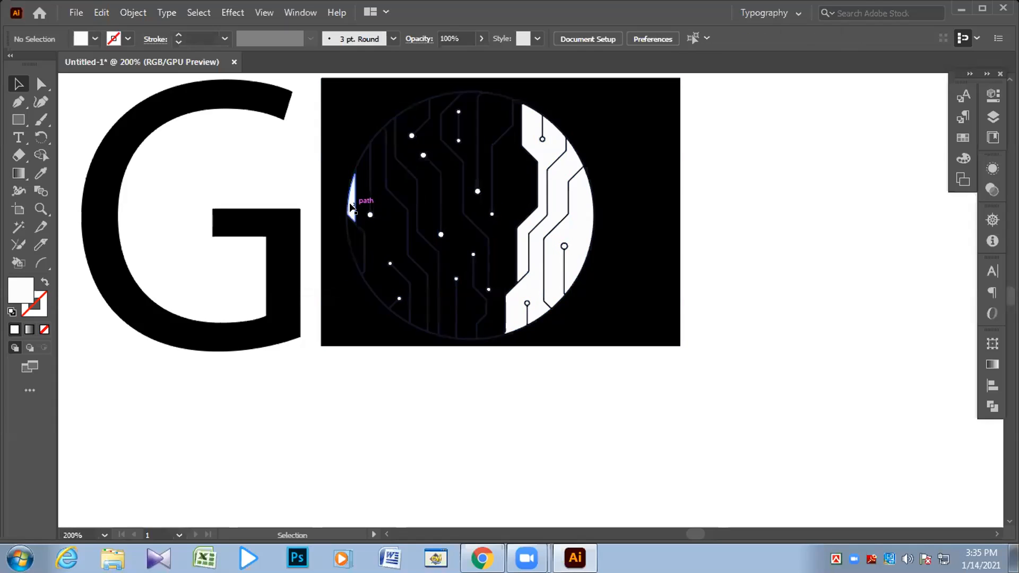
left_click(351, 207)
key("Delete")
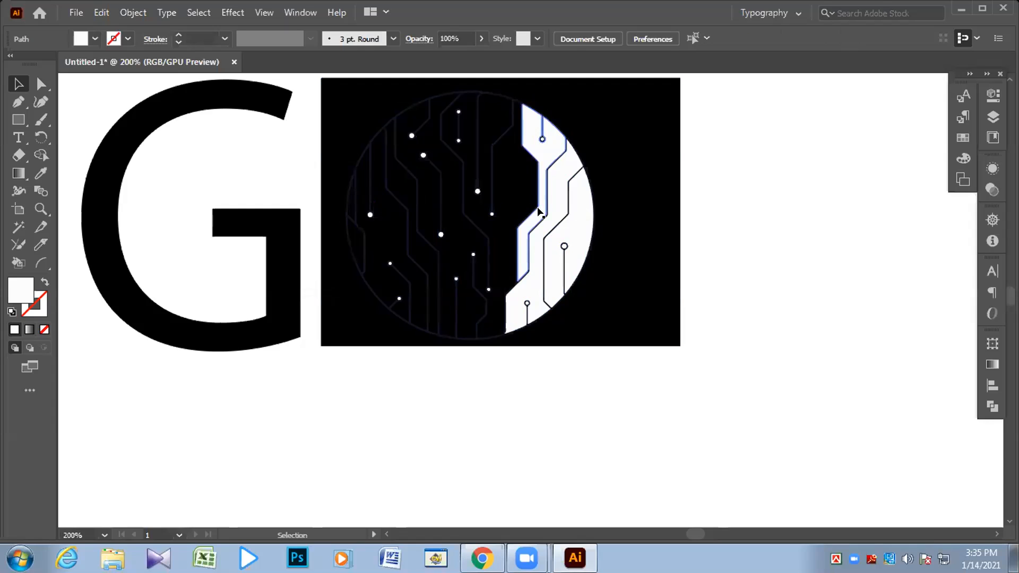
left_click(552, 222)
key("Delete")
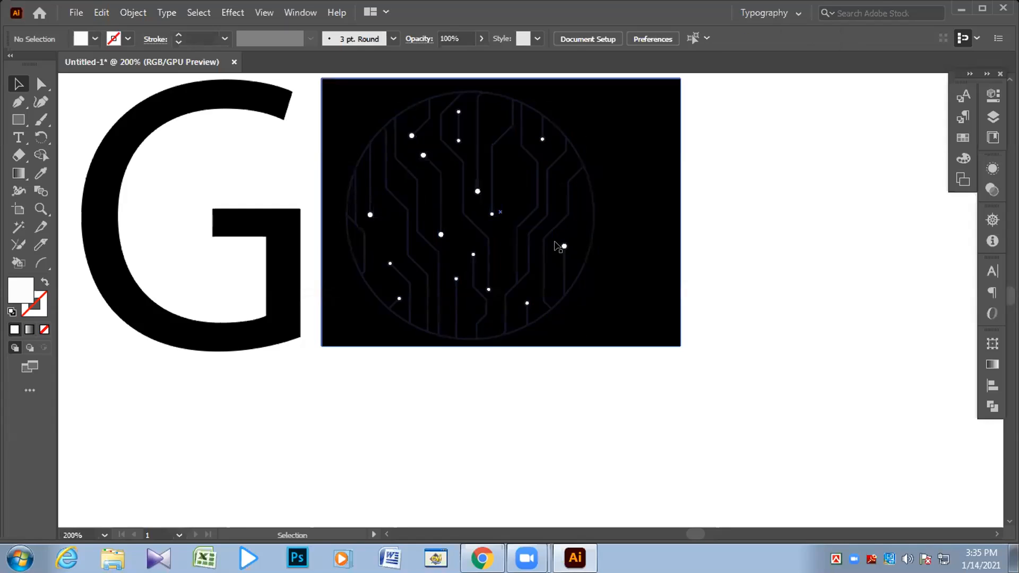
Move the black rectangle away to check the circuit circle against the white artboard, and move it back behind the circle.
left_click(92, 92)
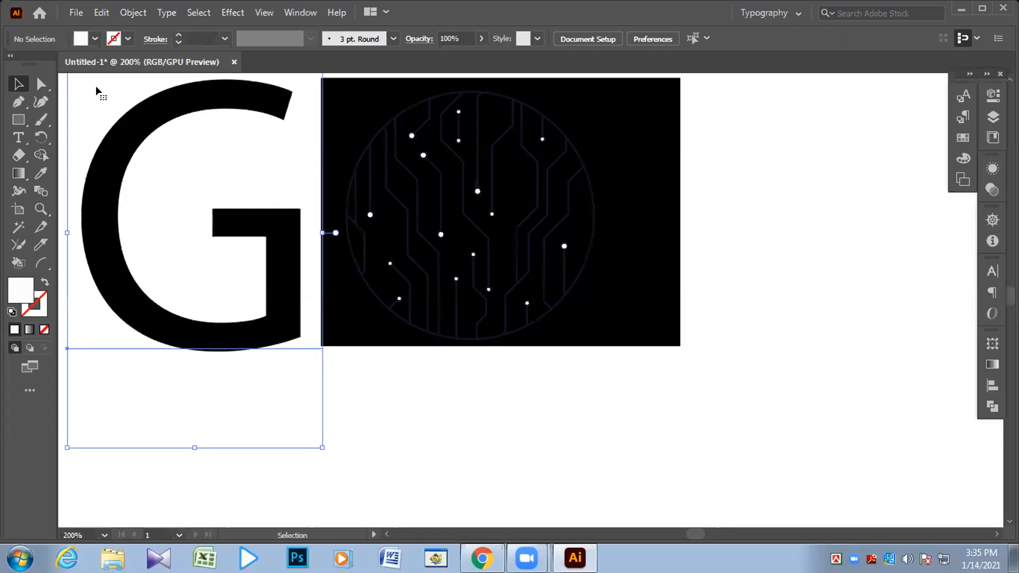
left_click(661, 186)
left_click_drag(649, 164, 996, 236)
left_click_drag(661, 186, 895, 203)
left_click_drag(778, 199, 881, 198)
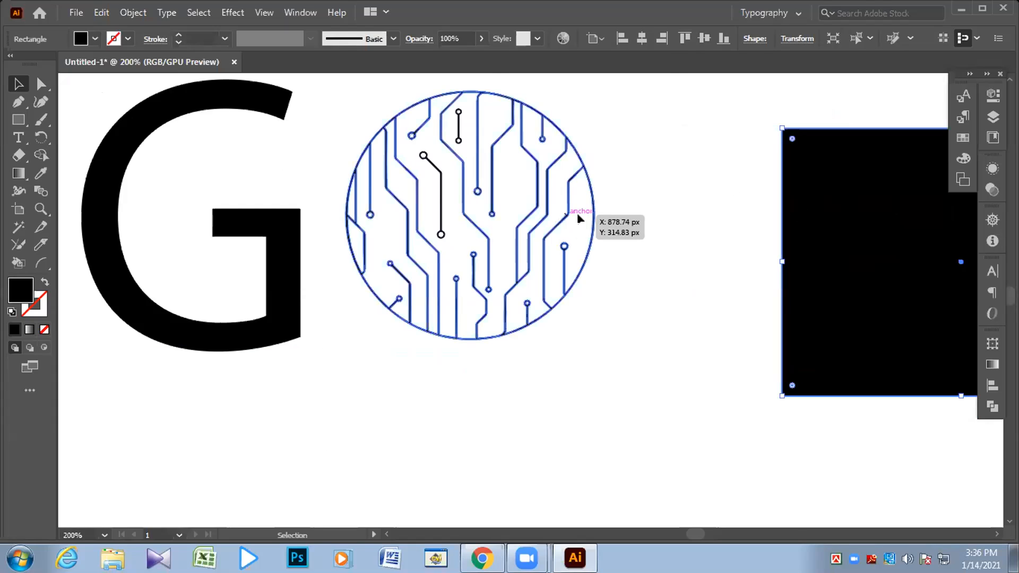
left_click_drag(933, 230, 507, 193)
left_click_drag(619, 245, 573, 228)
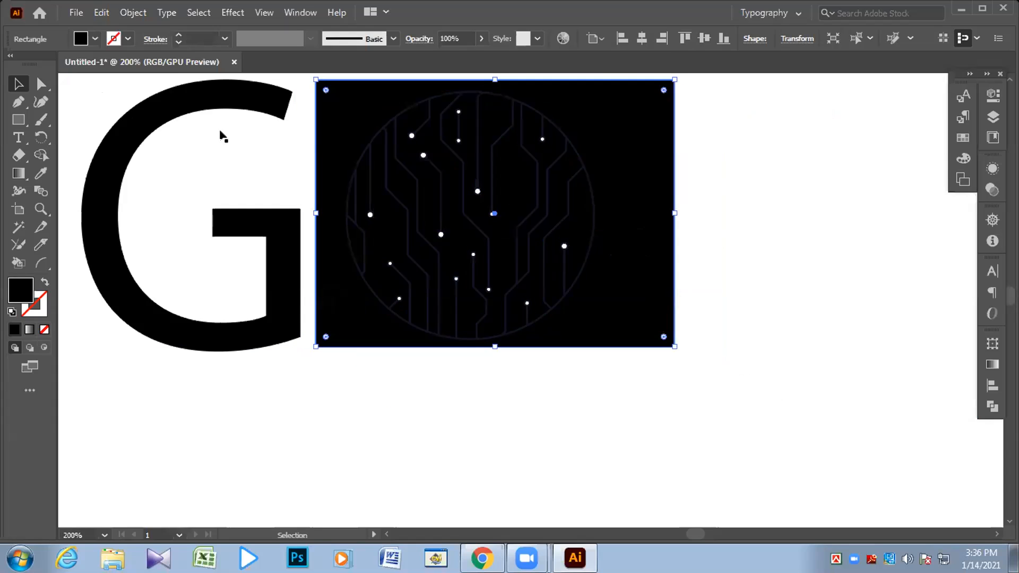
Delete the white dots inside the three larger ring-shaped nodes in the left and upper-left parts of the circuit circle.
key("ctrl+equal")
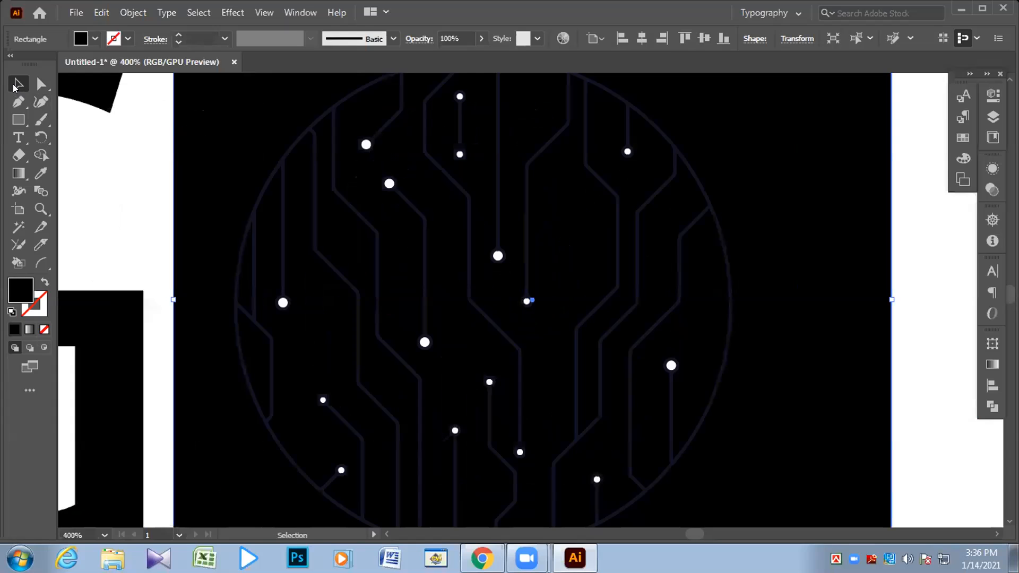
left_click(282, 303)
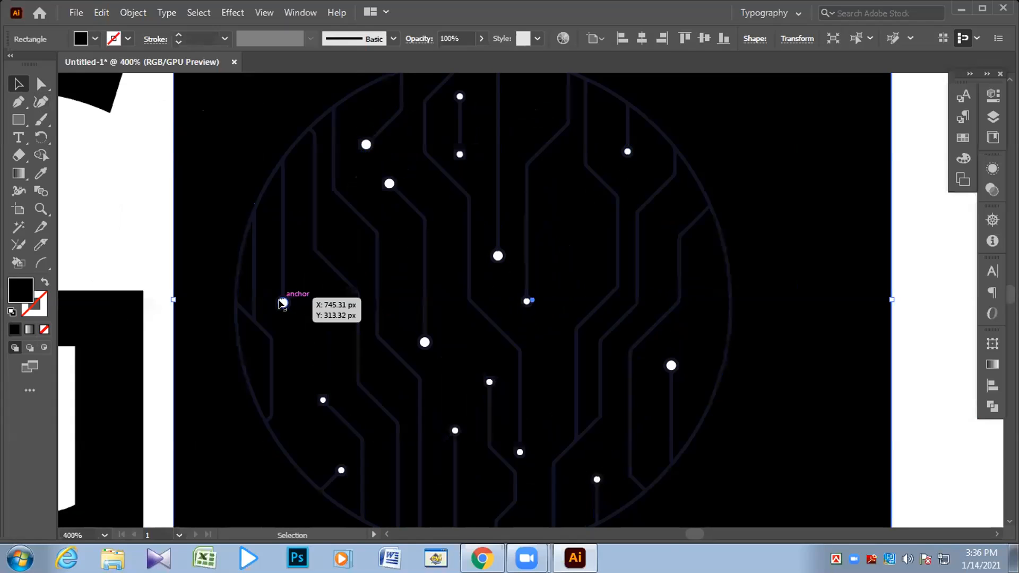
key("Delete")
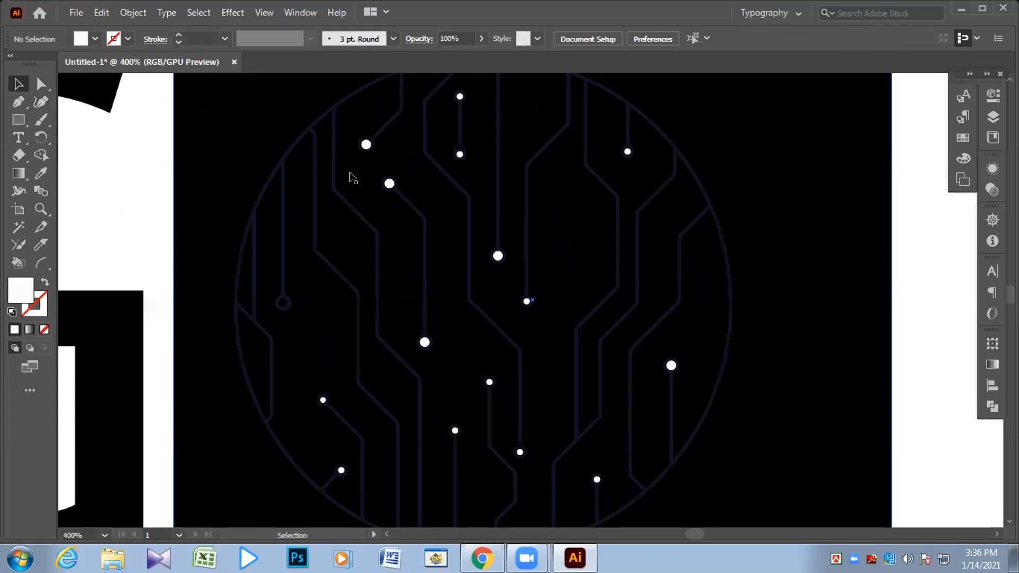
left_click(366, 145)
key("Delete")
left_click(389, 183)
key("Delete")
Delete the white dots inside the ring-shaped nodes at the top, upper right and centre of the circuit circle.
left_click(460, 96)
key("Delete")
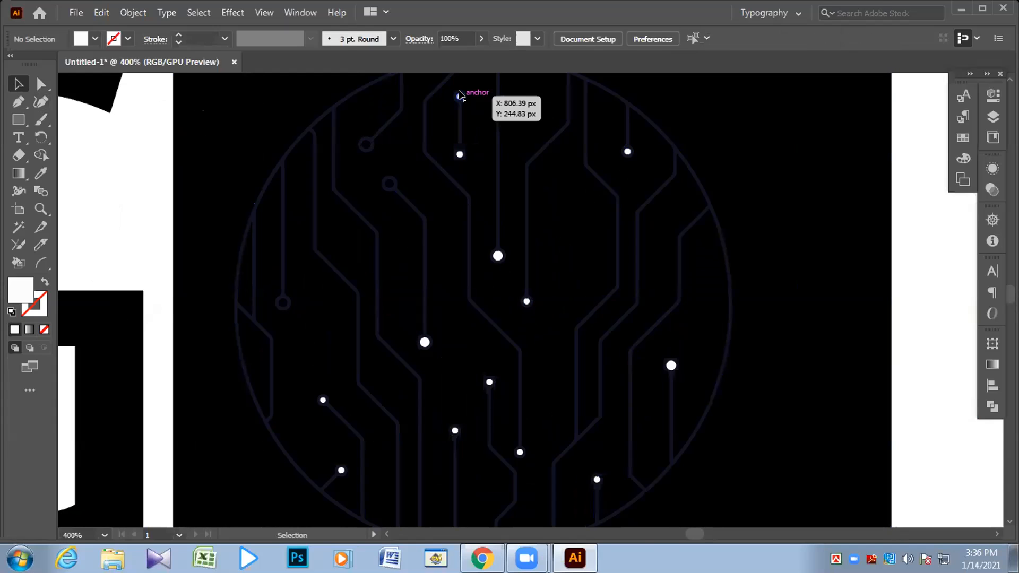
left_click(460, 96)
left_click(460, 154)
key("Delete")
left_click(628, 152)
key("Delete")
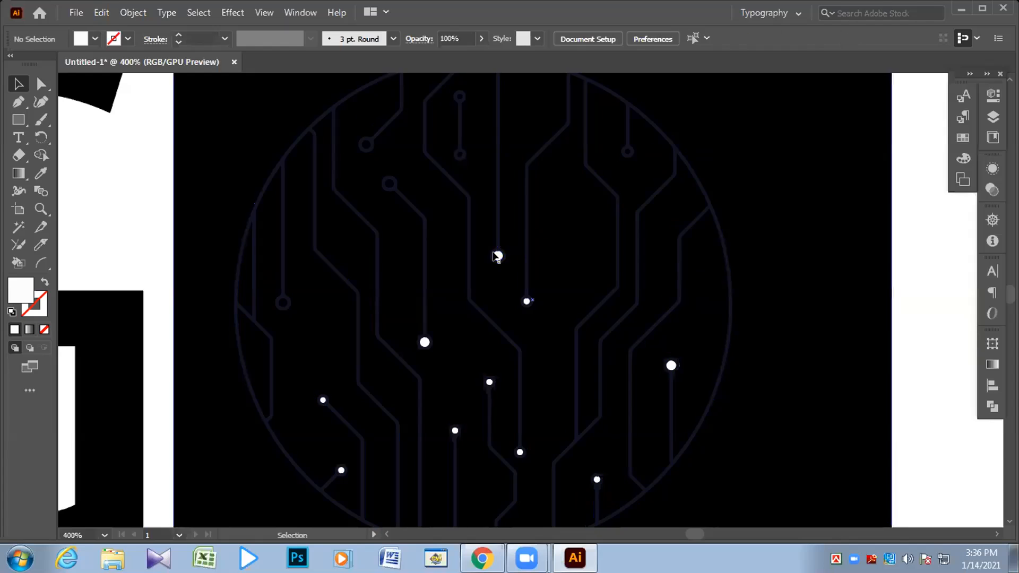
left_click_drag(497, 256, 527, 301)
key("Delete")
Delete all remaining white dots inside the ring-shaped nodes in the lower half of the circuit circle.
left_click(425, 342)
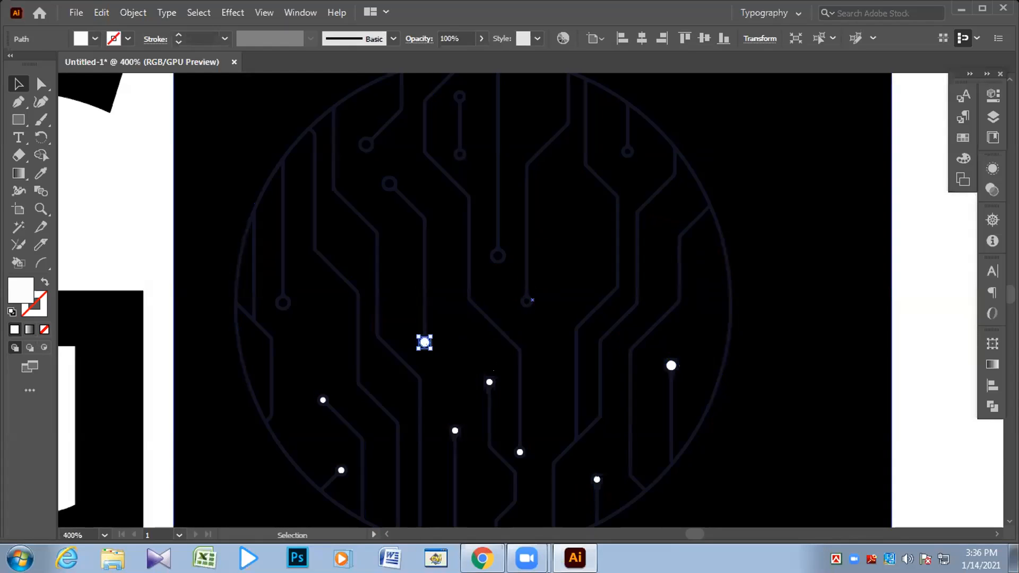
left_click(489, 382, "shift")
left_click(520, 452, "shift")
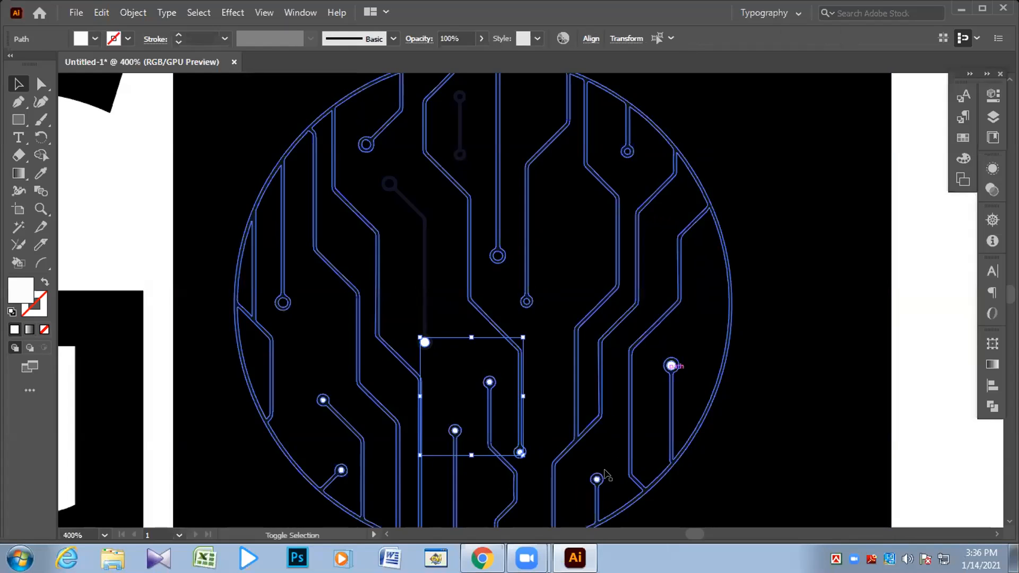
left_click(671, 365, "shift")
left_click(597, 479, "shift")
left_click(341, 471, "shift")
left_click(323, 401, "shift")
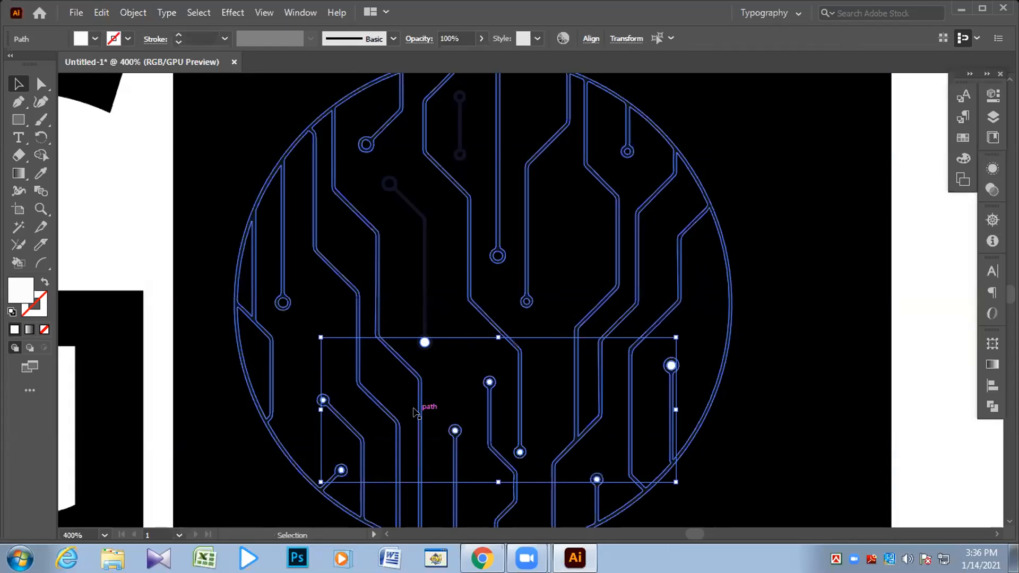
key("Delete")
left_click(456, 429)
key("Delete")
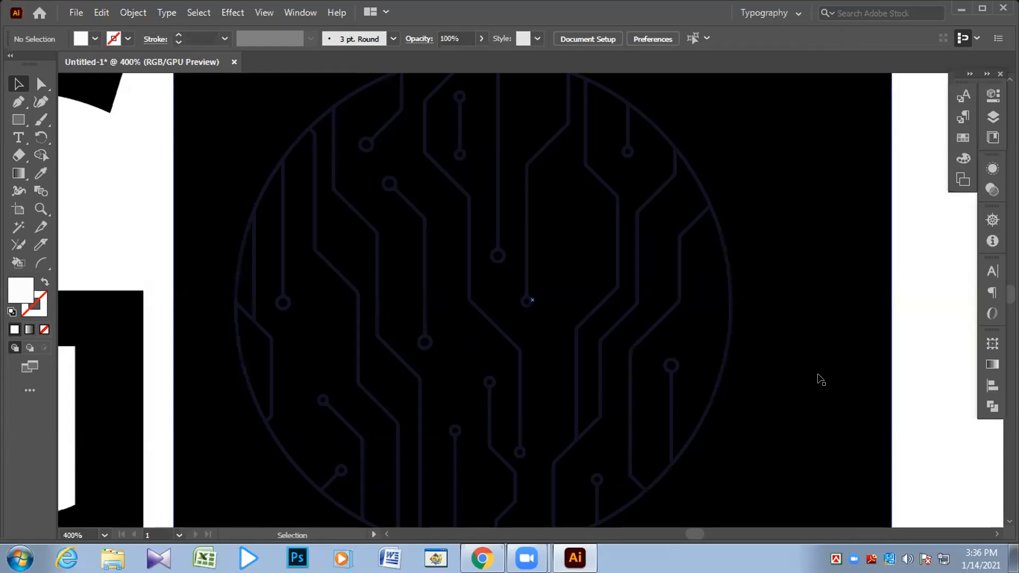
Move the black background rectangle off the circuit circle and delete it.
left_click_drag(815, 375, 783, 293)
left_click_drag(683, 290, 936, 348)
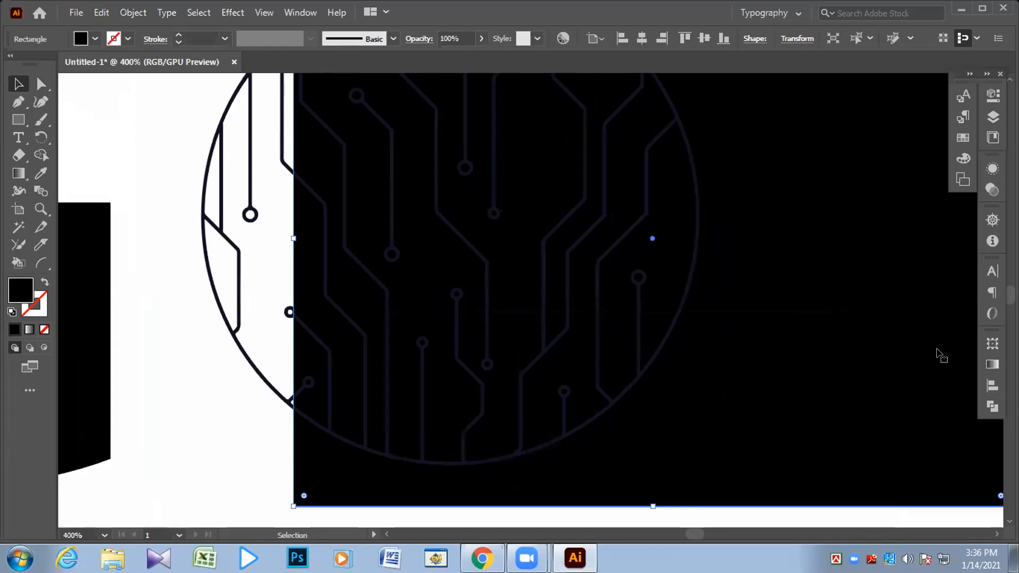
key("Delete")
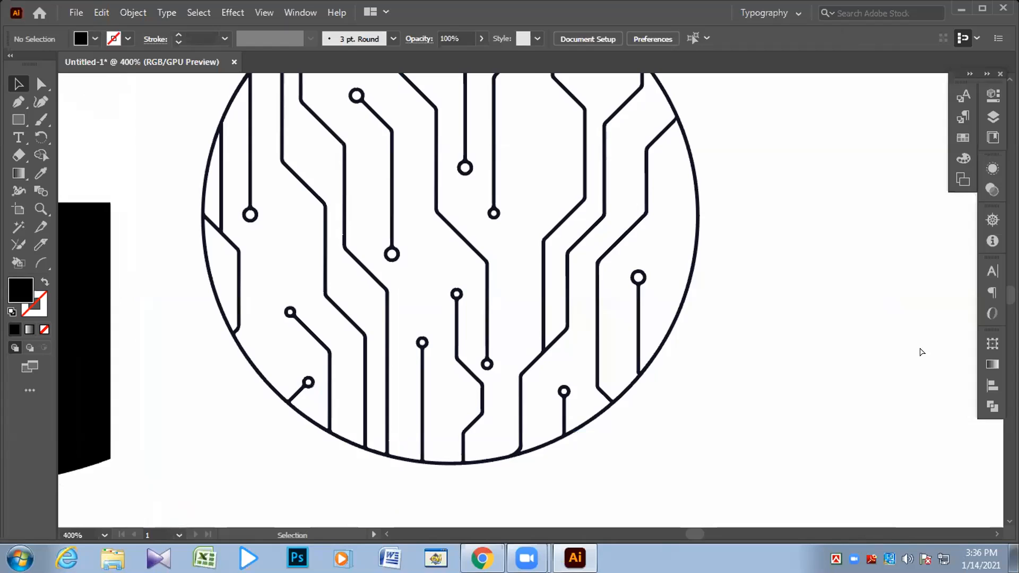
Move the G and the circuit circle together to the left side of the artboard.
key("ctrl+minus")
key("ctrl+minus")
key("ctrl+minus")
key("ctrl+minus")
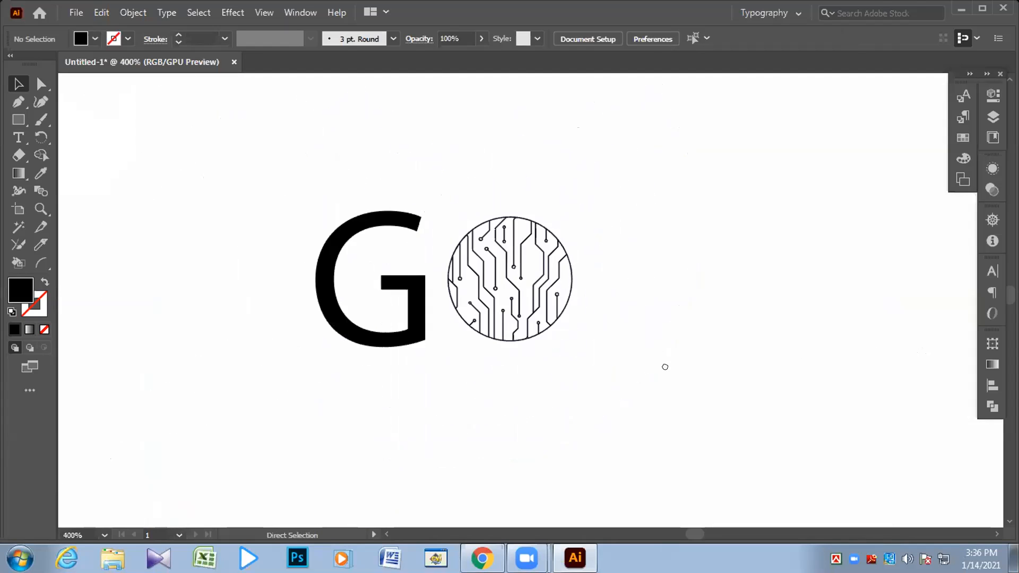
key("ctrl+minus")
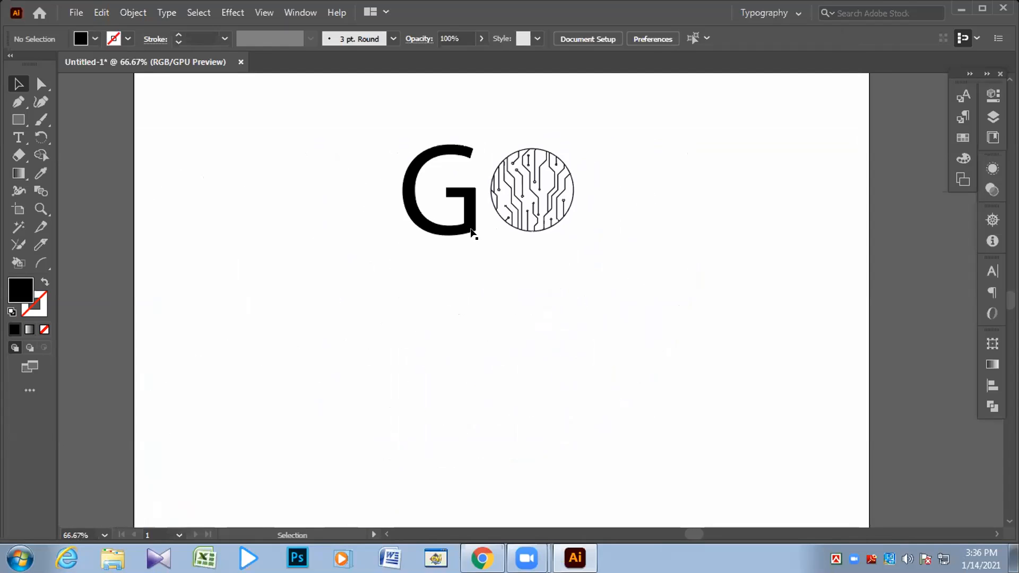
left_click_drag(397, 131, 321, 310)
left_click(318, 357)
Browse the available fonts with the G selected and set the letter in Franklin Gothic Medium.
left_click(228, 303)
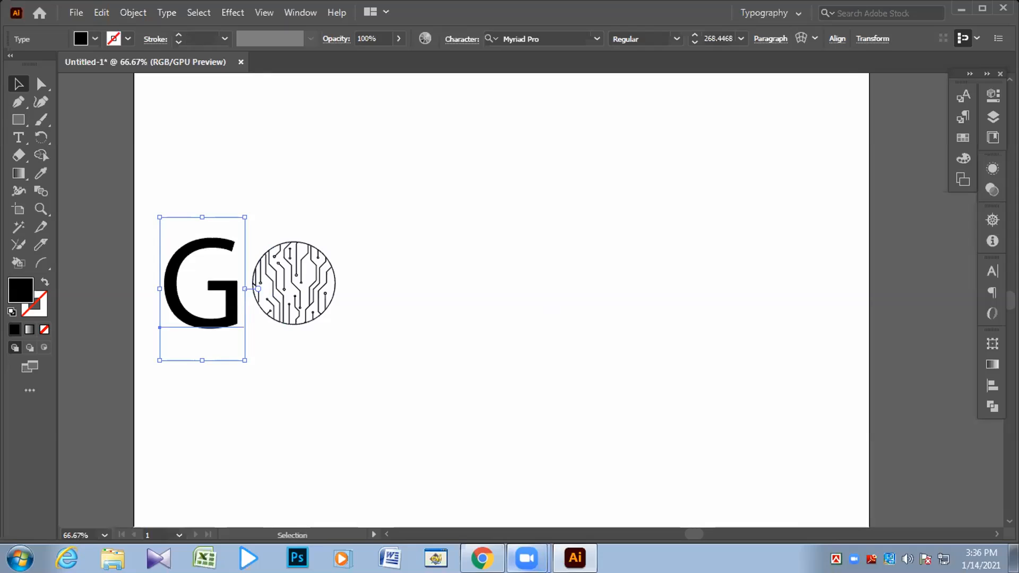
left_click(531, 523)
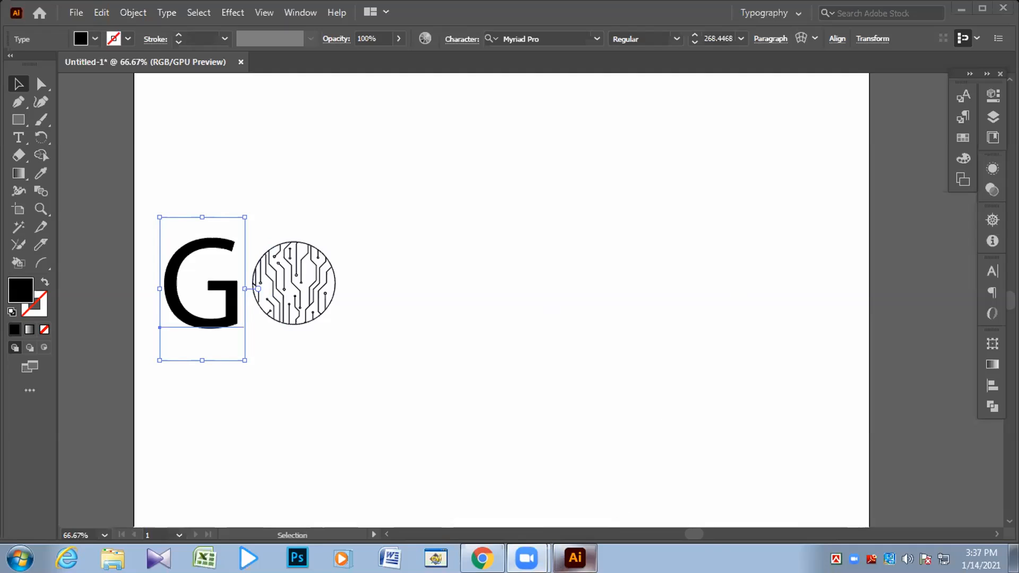
left_click(985, 269)
left_click(965, 287)
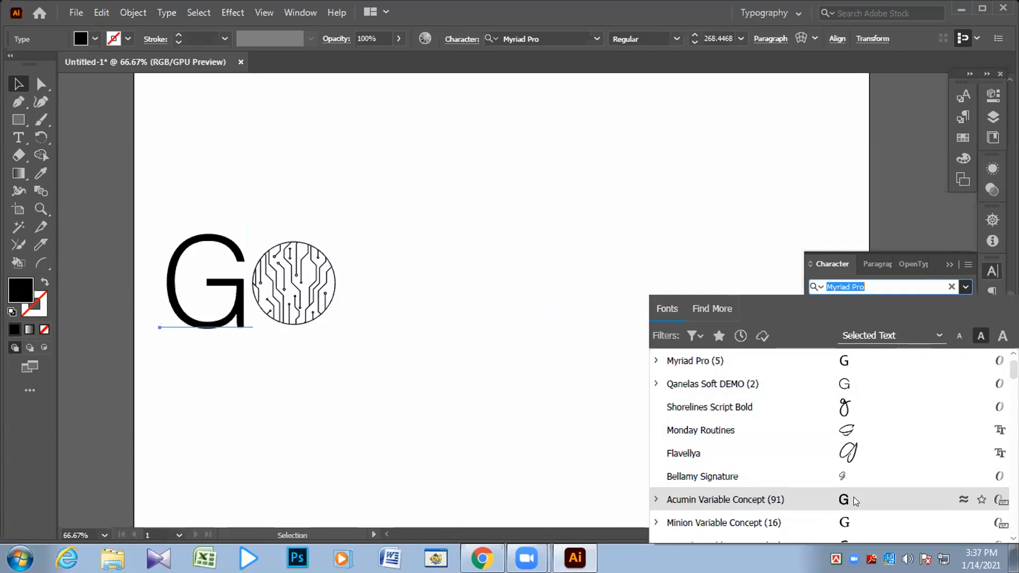
scroll(854, 497, "down", 1)
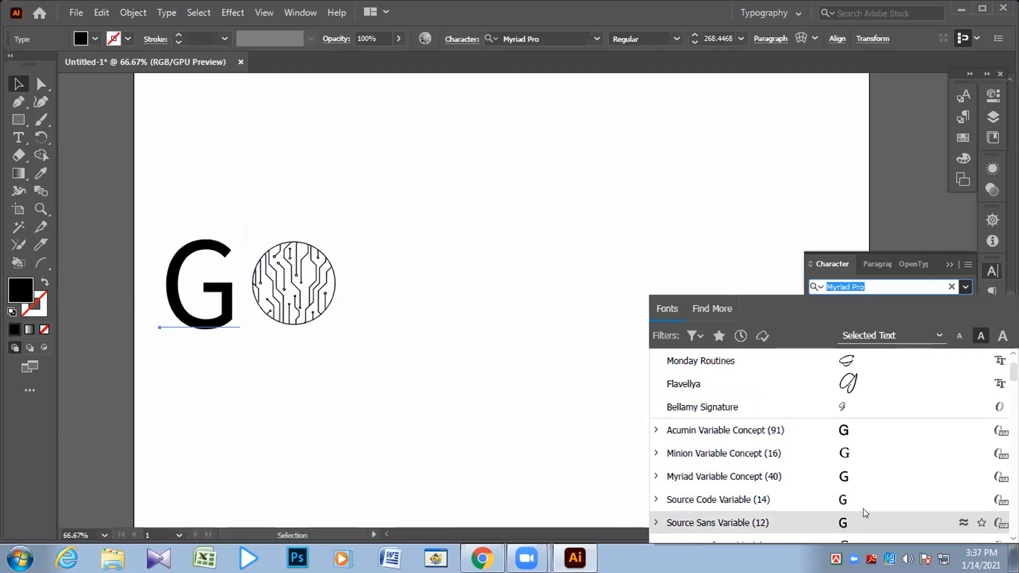
scroll(863, 509, "down", 1)
scroll(863, 472, "down", 1)
scroll(866, 468, "down", 2)
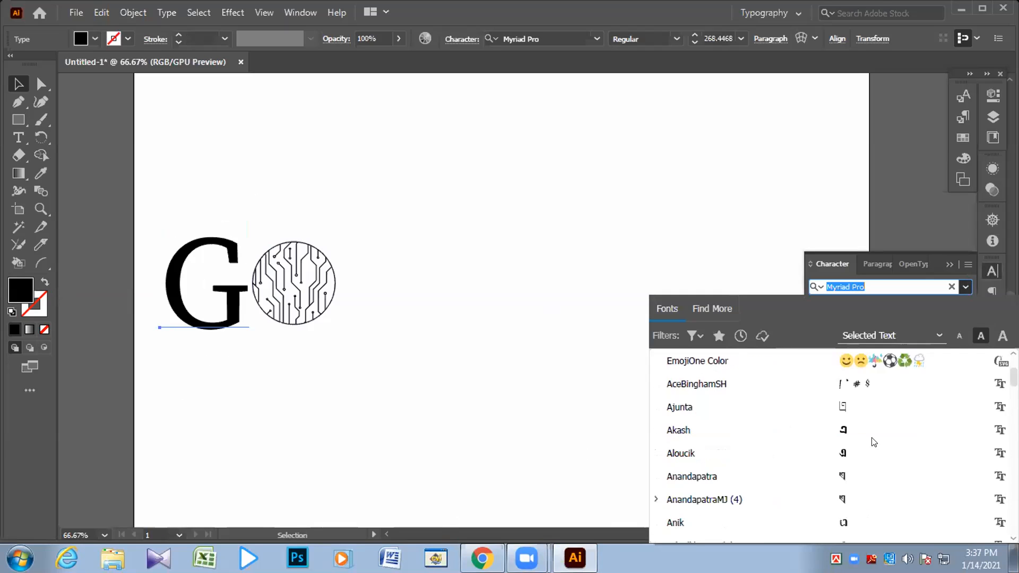
scroll(881, 494, "down", 1)
scroll(866, 532, "down", 1)
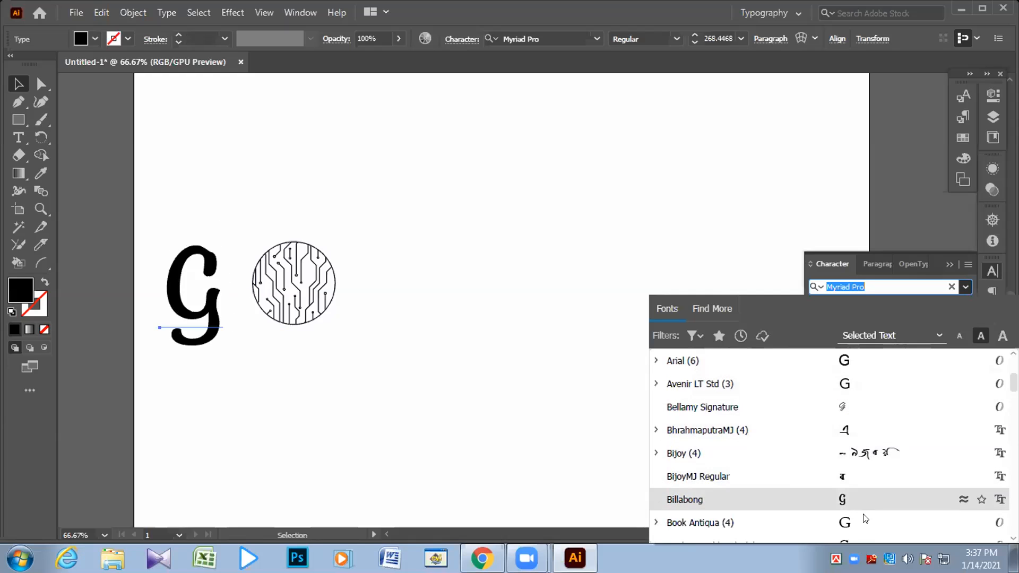
scroll(863, 510, "down", 2)
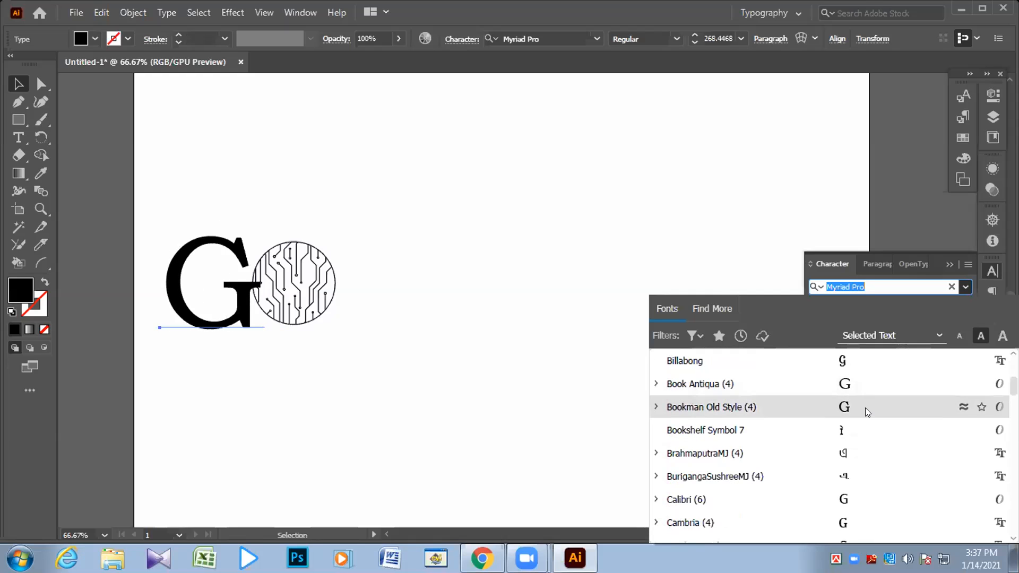
scroll(859, 438, "down", 2)
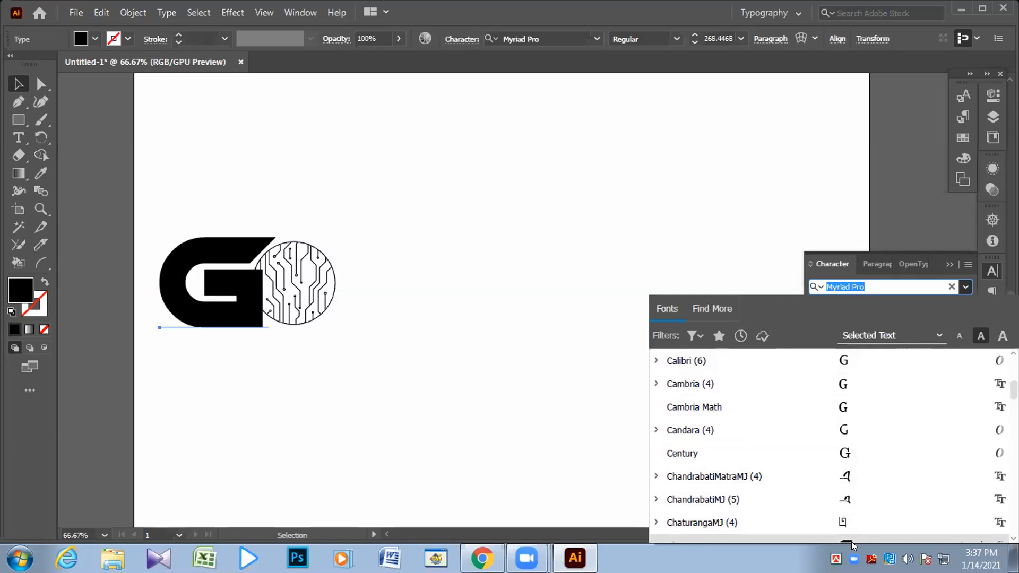
scroll(869, 494, "down", 3)
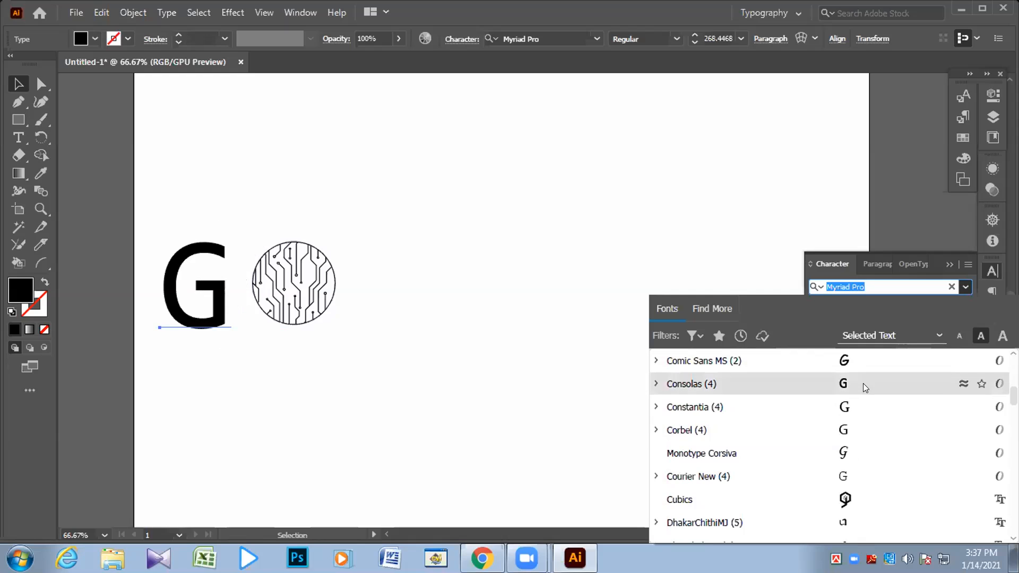
scroll(860, 399, "down", 2)
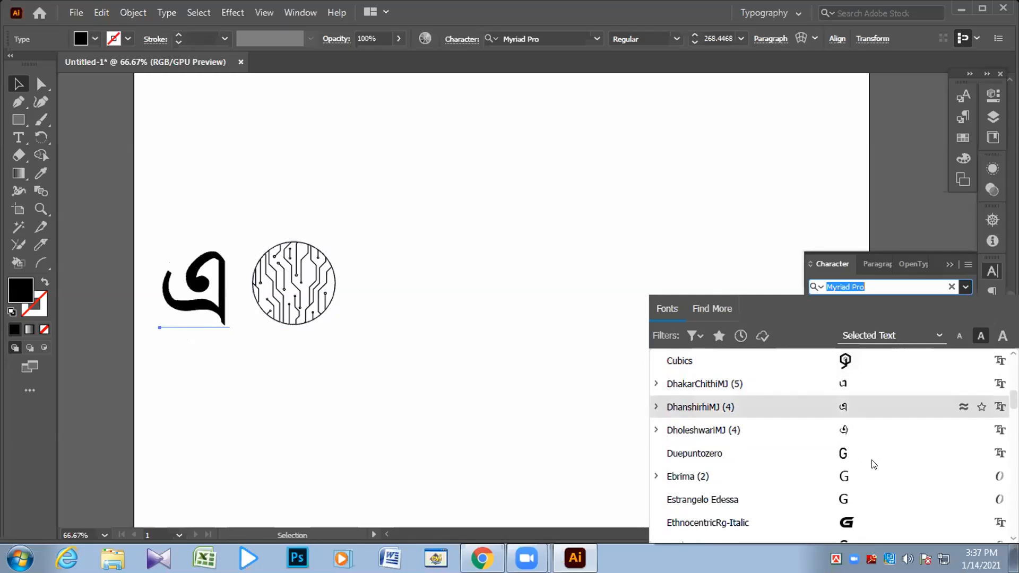
scroll(897, 489, "down", 2)
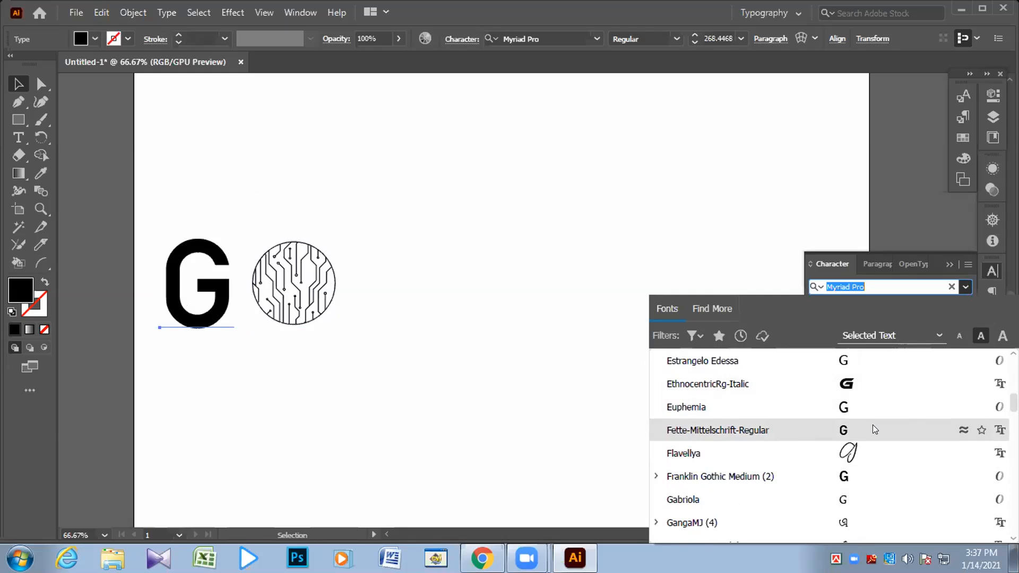
left_click(874, 485)
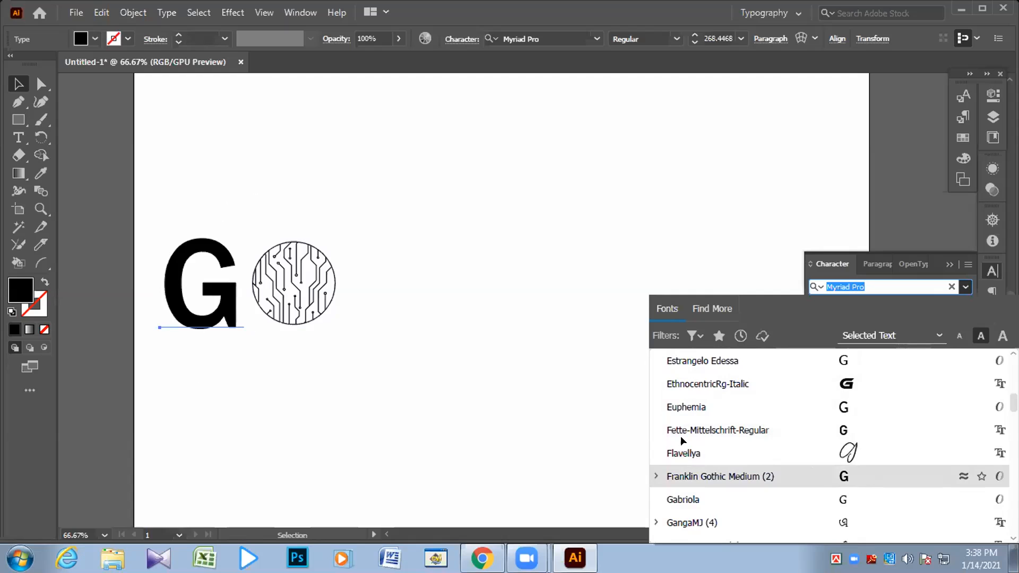
left_click(223, 159)
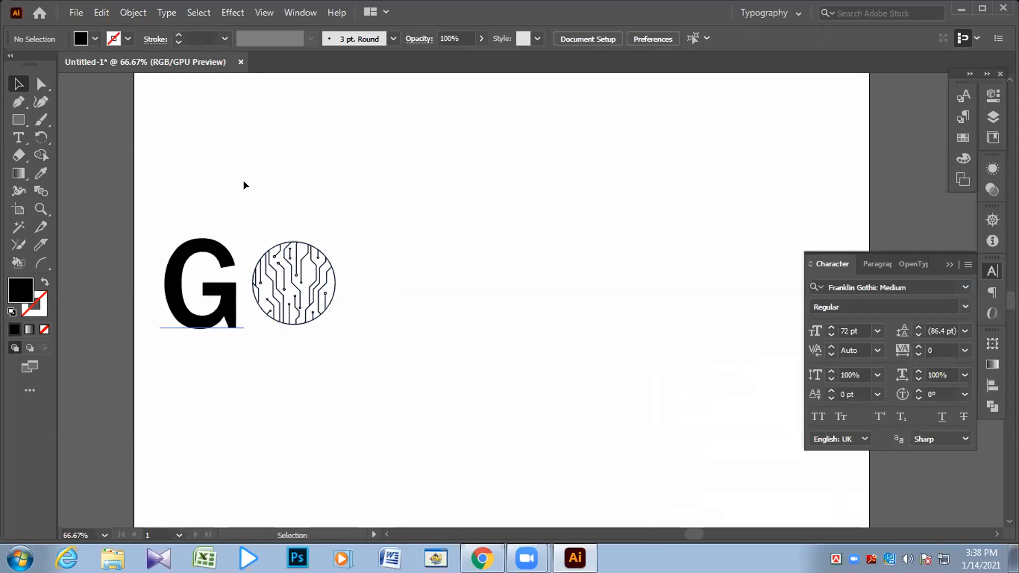
key("ctrl+t")
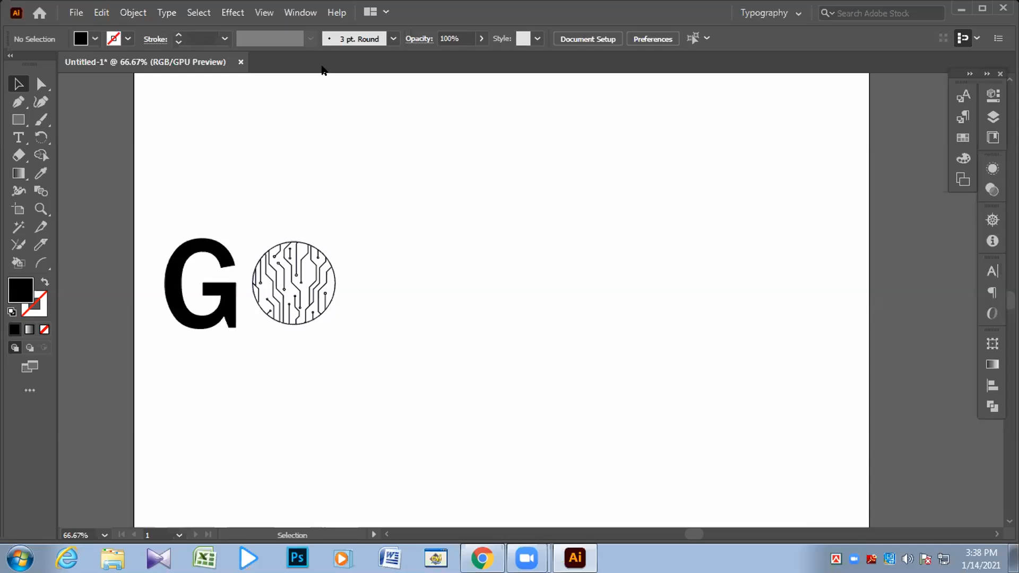
Show the rulers and place horizontal guides along the upper and lower edges of the letter G.
key("ctrl+r")
left_click_drag(312, 83, 314, 237)
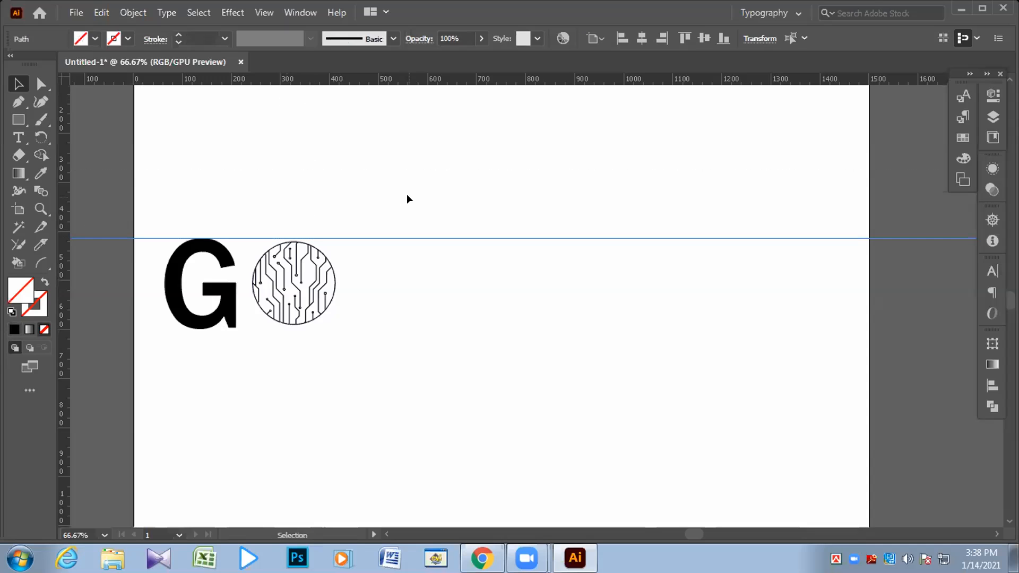
key("ctrl+plus")
key("ctrl+plus")
key("ctrl+plus")
key("space")
left_click_drag(198, 273, 786, 322)
mouse_move(484, 311)
left_mouse_down()
mouse_move(510, 316)
mouse_move(491, 316)
left_mouse_up()
left_click_drag(355, 80, 416, 418)
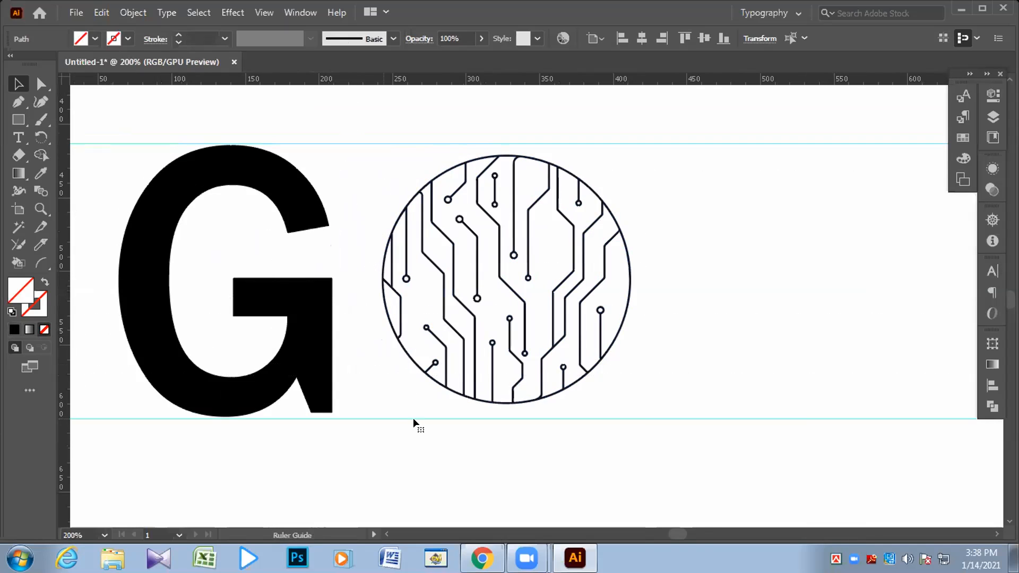
Enlarge the circuit-pattern circle proportionally about its centre to match the G's height between the two guides.
left_click(498, 255)
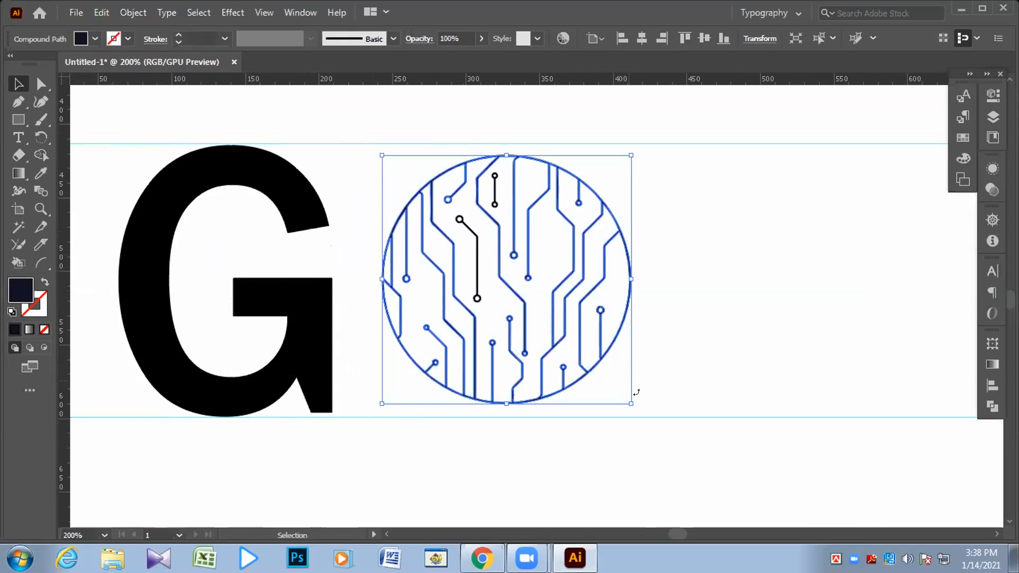
left_click_drag(627, 400, 640, 417)
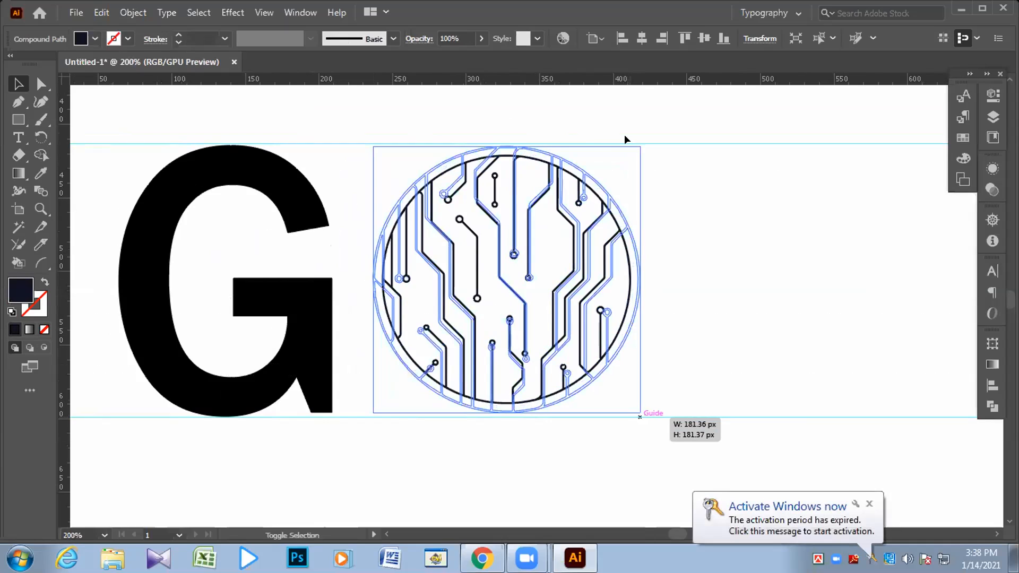
left_click_drag(642, 418, 643, 417)
Delete both horizontal guides around the G and the circuit-pattern circle.
left_click(685, 417)
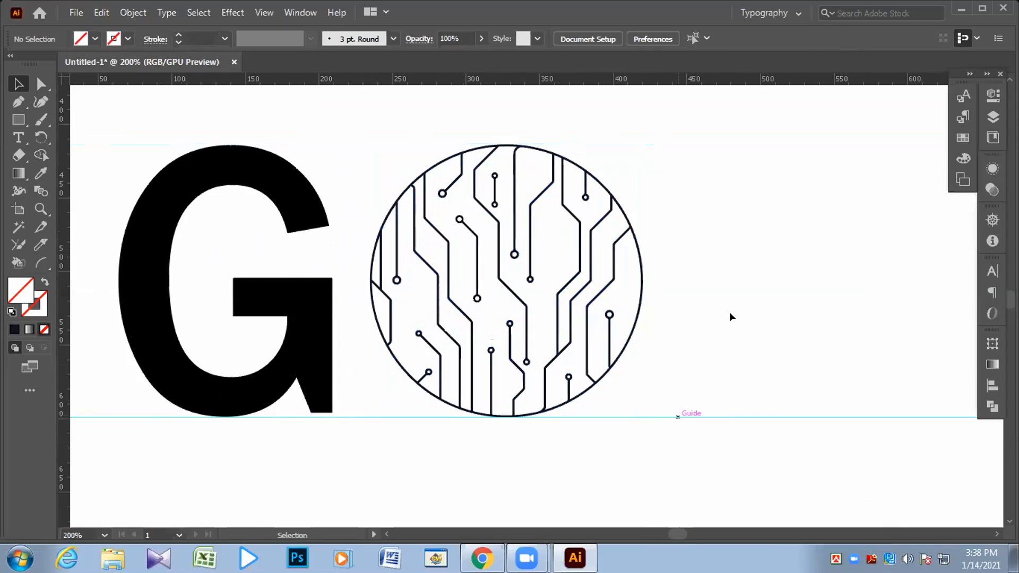
key("ctrl+1")
key("ctrl+minus")
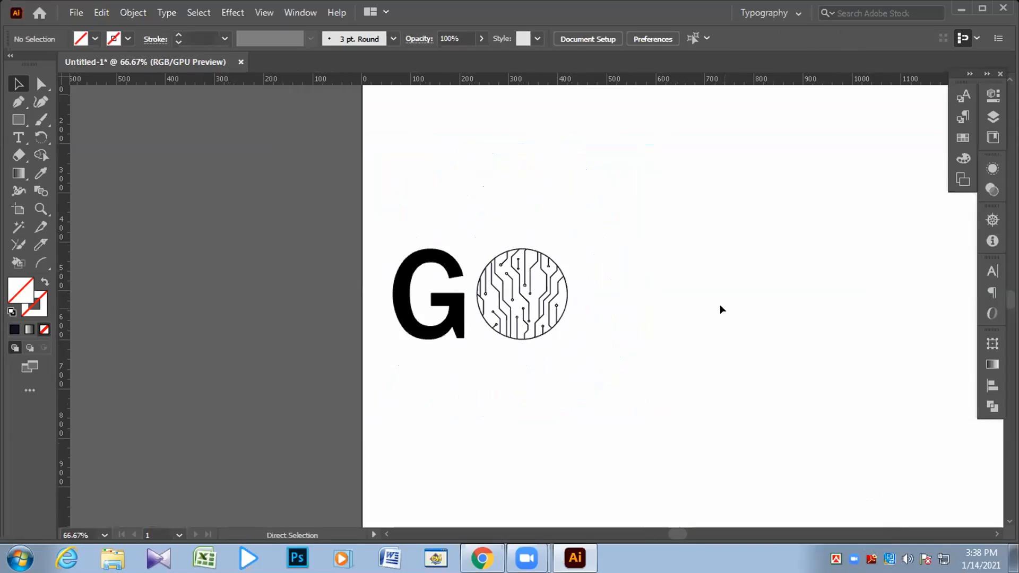
left_click_drag(807, 318, 591, 329)
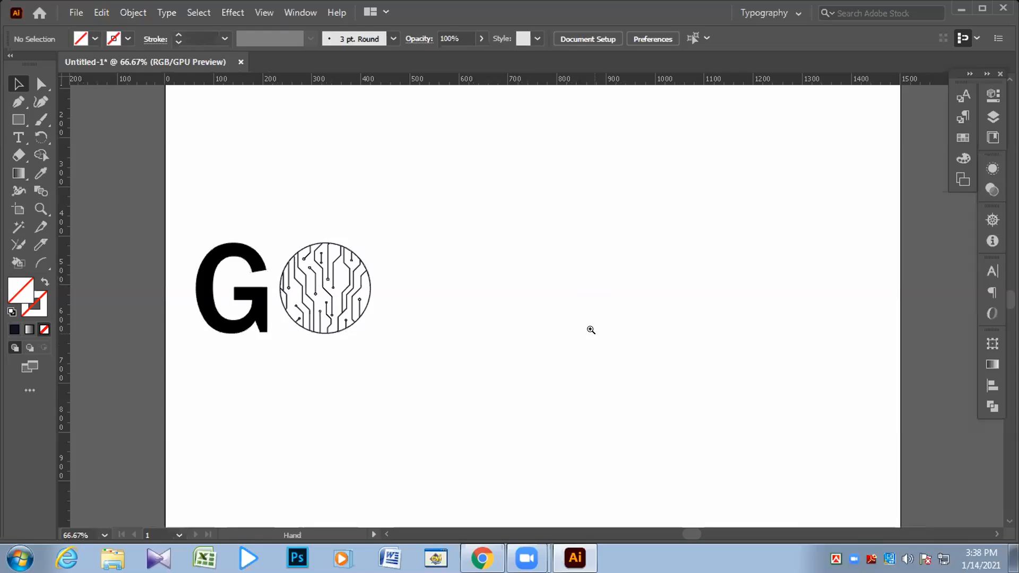
key("ctrl+space")
key("space")
key("ctrl+space")
key("p")
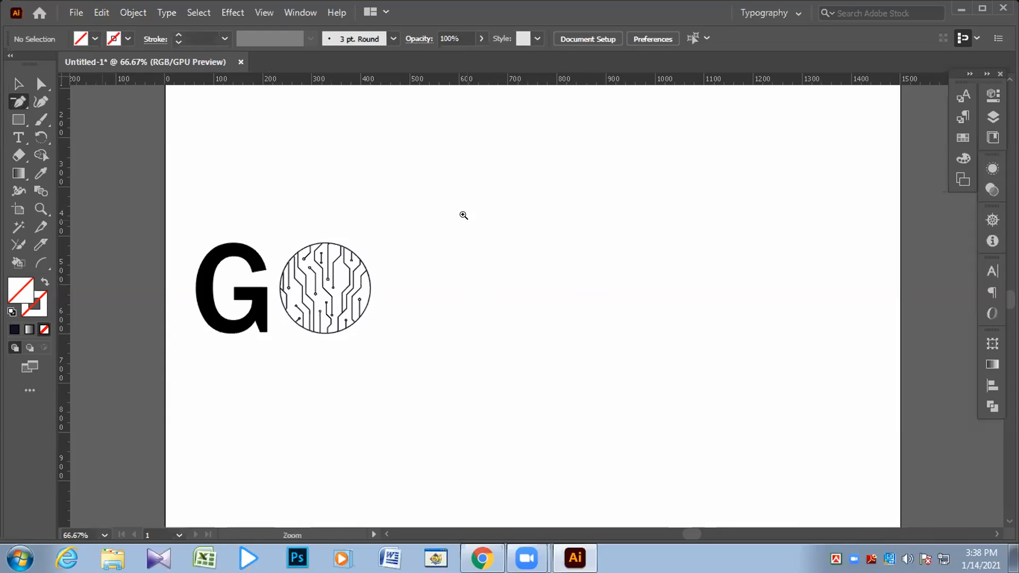
key("space")
key("ctrl+space")
key("space")
left_click(961, 9)
right_click(537, 127)
left_click(557, 166)
right_click(453, 100)
left_click(483, 145)
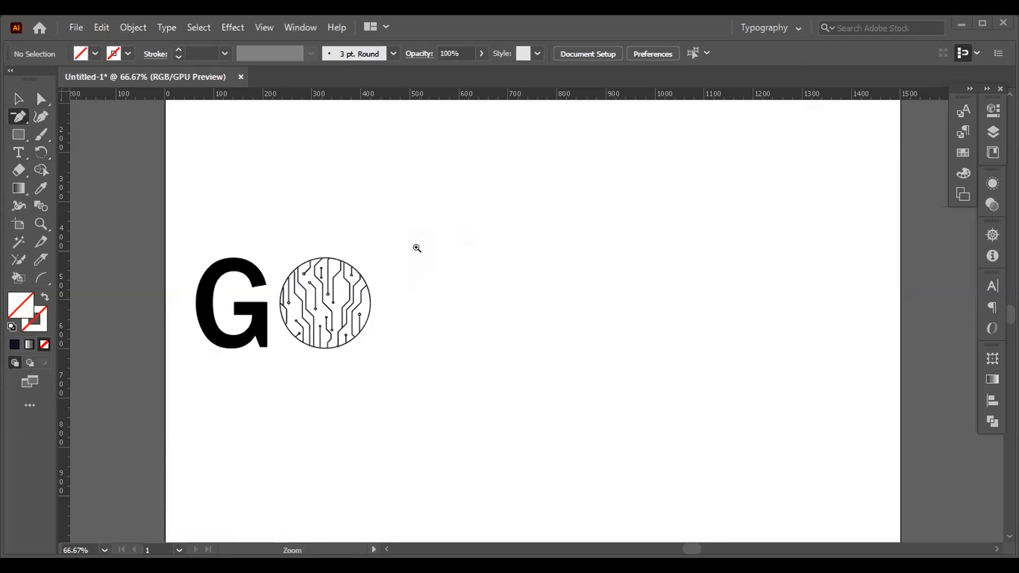
key("v")
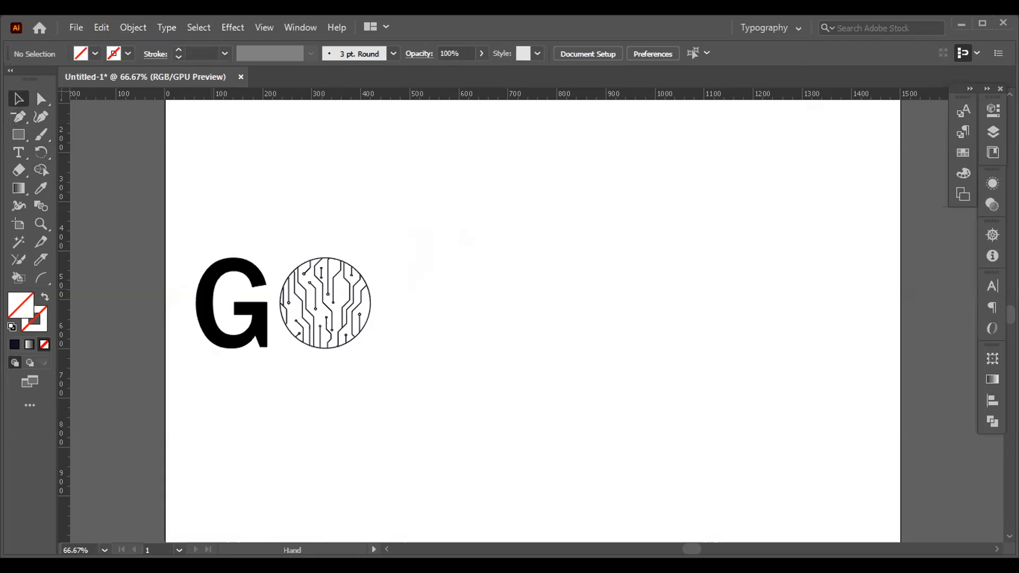
left_click_drag(223, 286, 330, 286)
left_click_drag(543, 243, 365, 246)
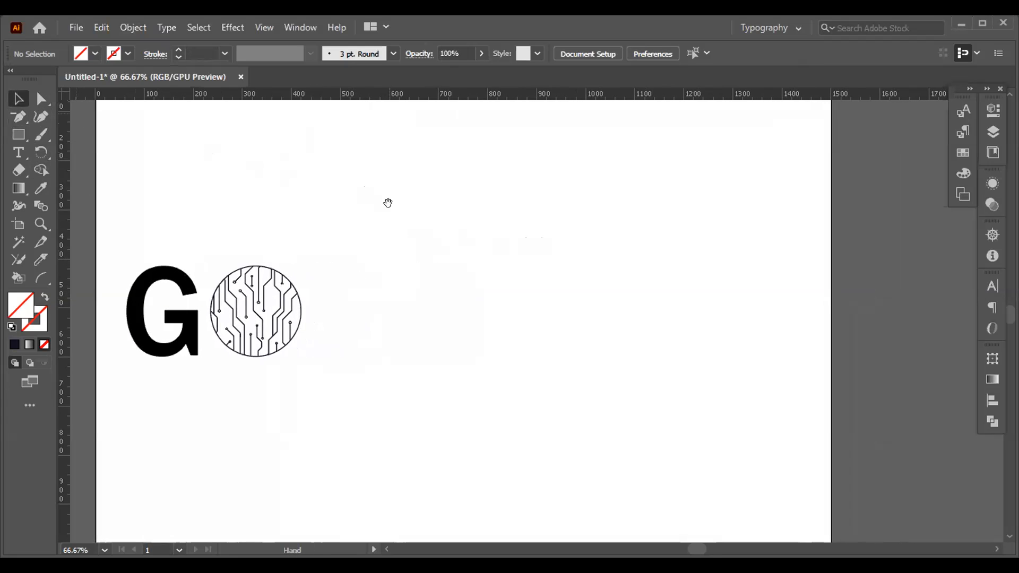
left_click_drag(382, 202, 535, 236)
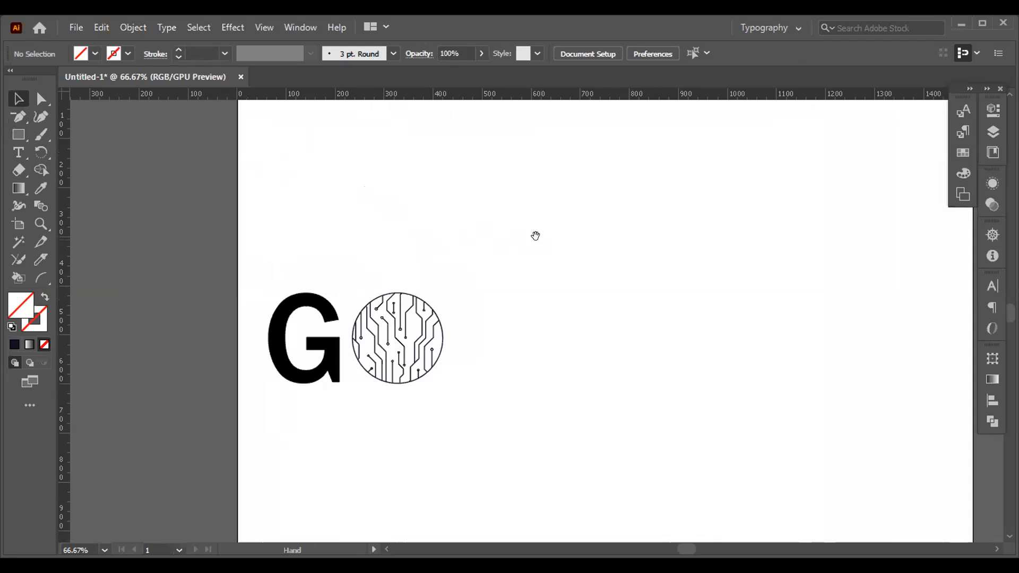
left_click_drag(536, 235, 448, 218)
scroll(505, 218, "down", 5)
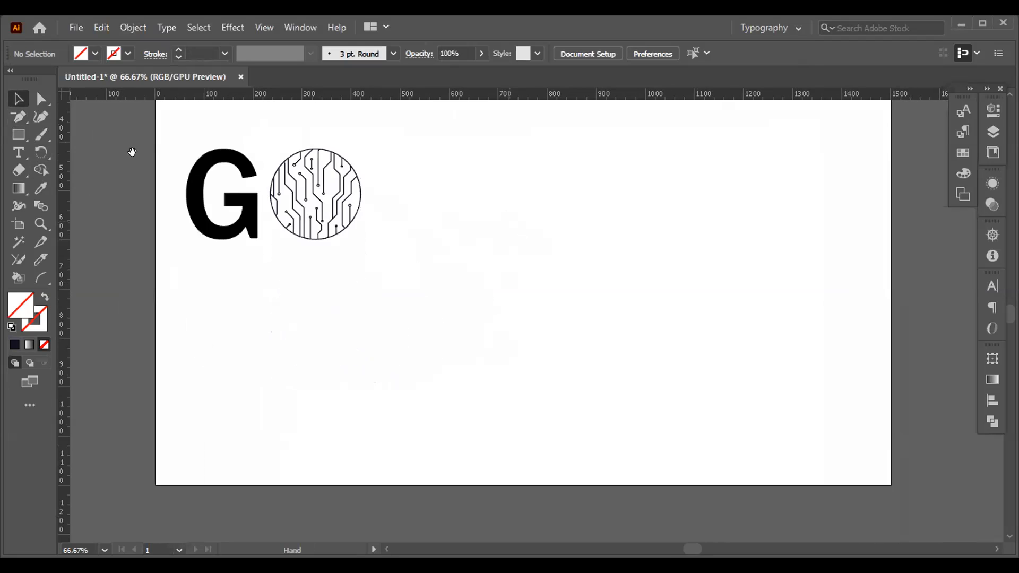
right_click(336, 301)
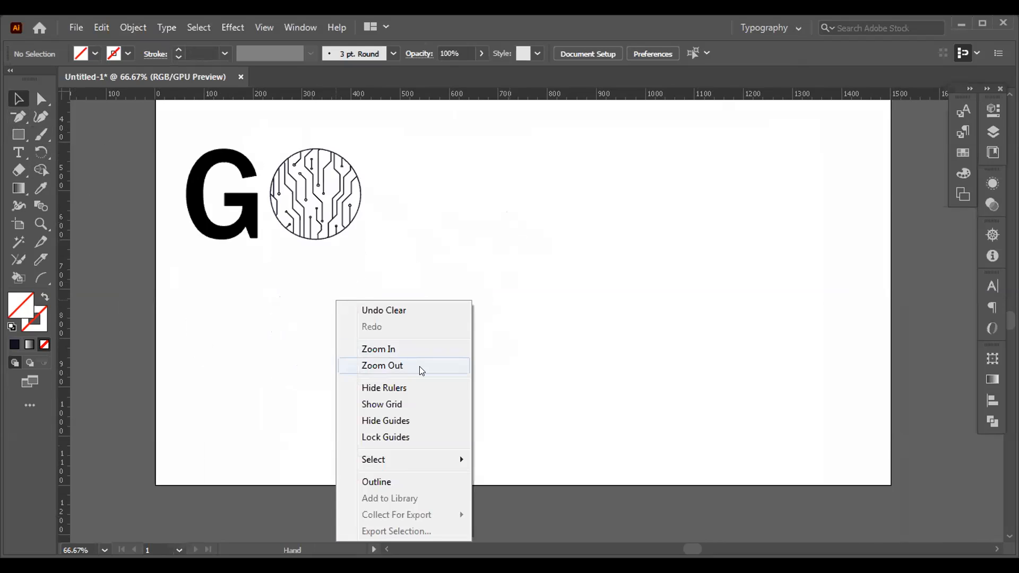
left_click(557, 368)
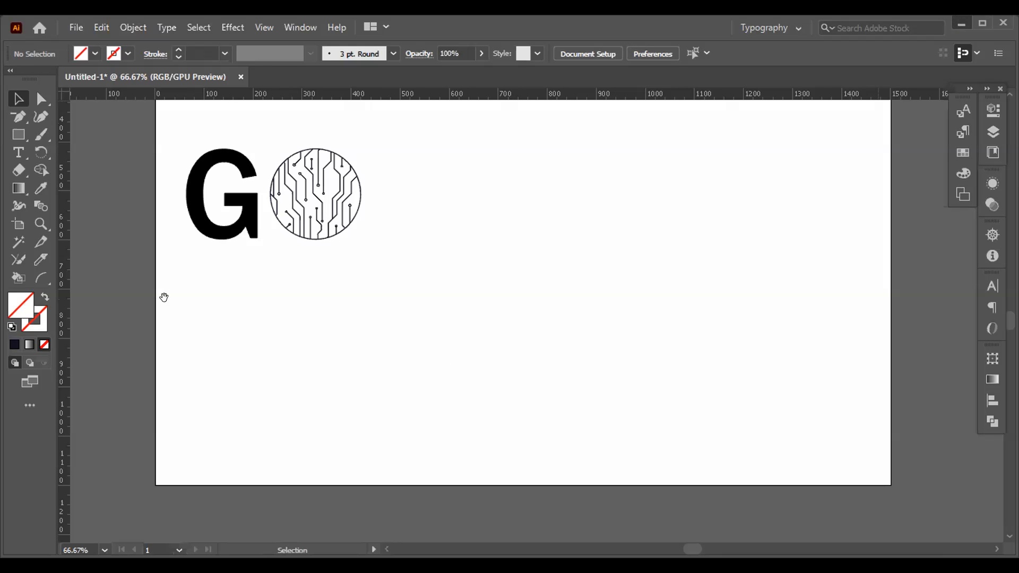
left_click_drag(256, 267, 296, 319)
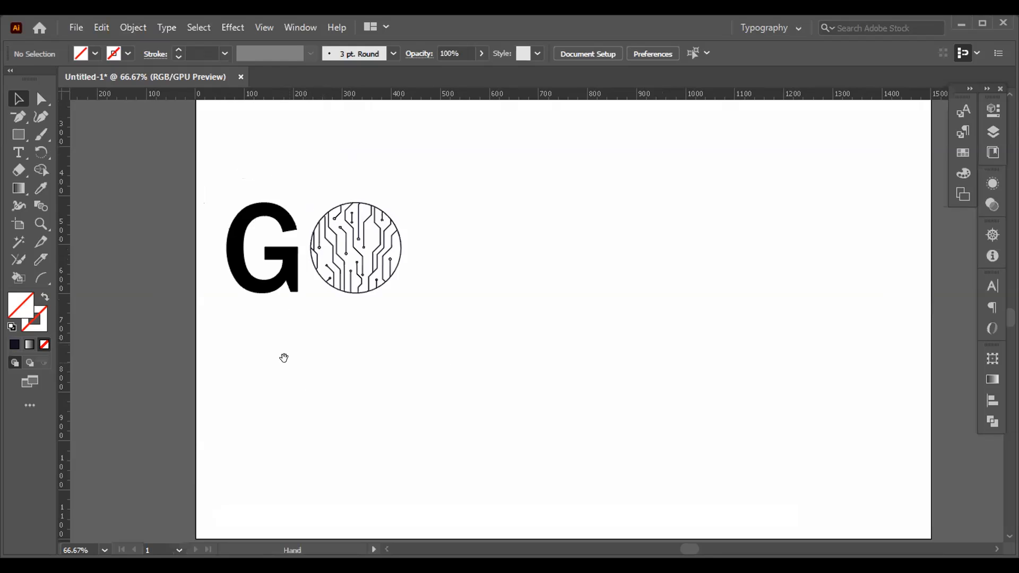
left_click(18, 134)
left_click_drag(223, 173, 192, 215)
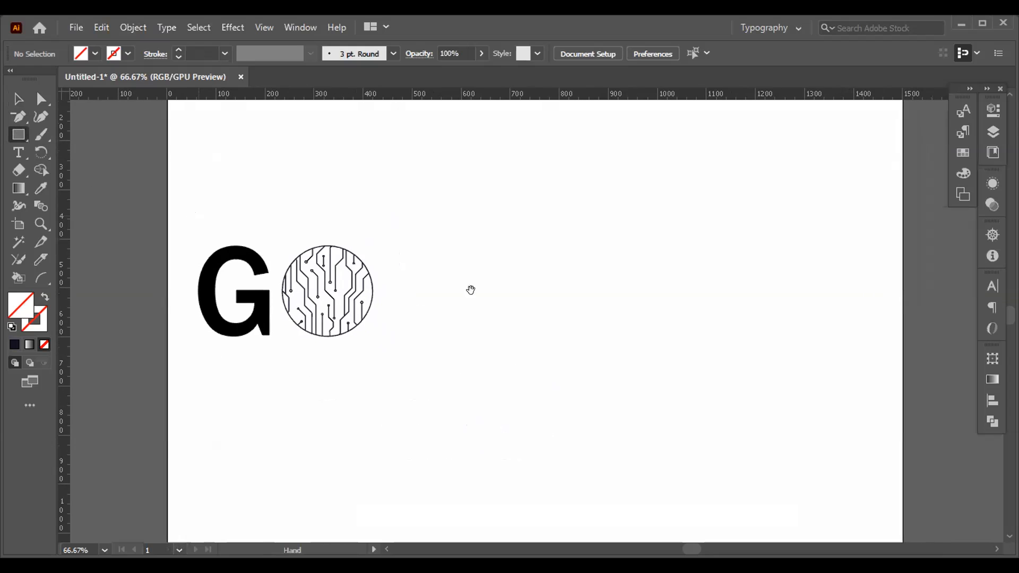
scroll(586, 367, "down", 5)
scroll(590, 369, "up", 3)
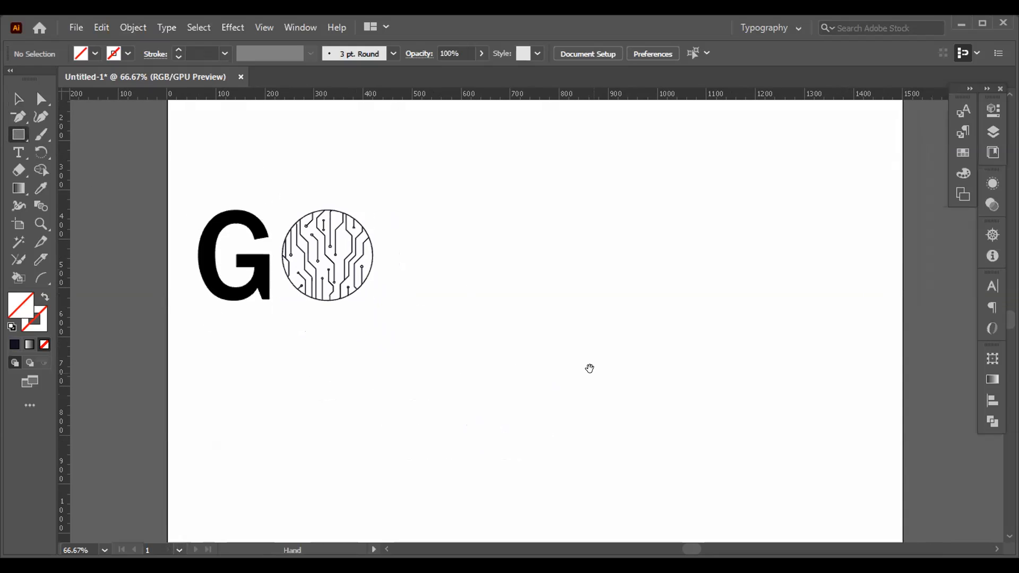
scroll(590, 369, "up", 5)
left_click(10, 190)
left_click_drag(223, 218, 296, 216)
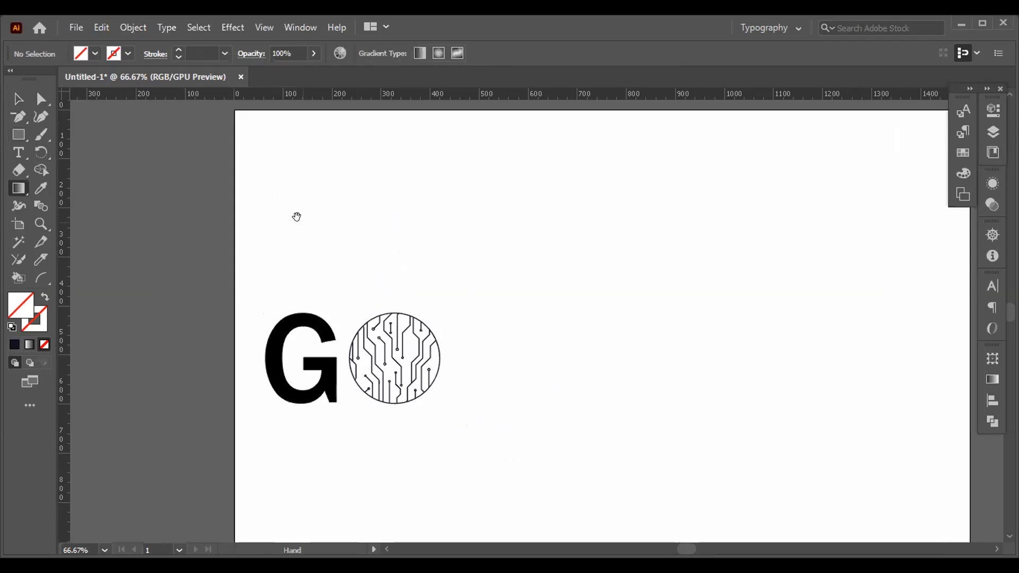
key("i")
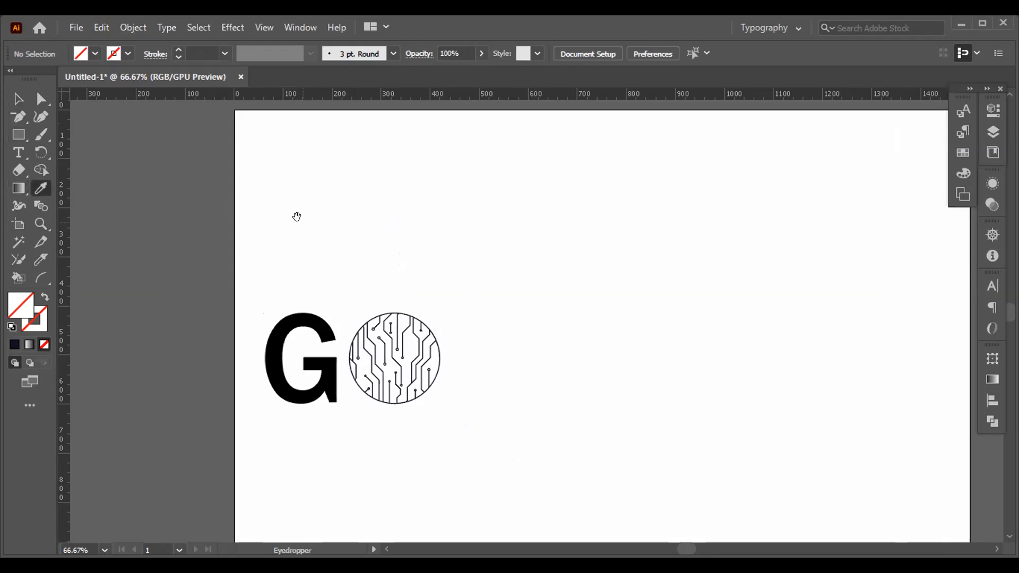
left_click_drag(297, 217, 346, 261)
right_click(349, 226)
left_click_drag(657, 304, 460, 237)
key("v")
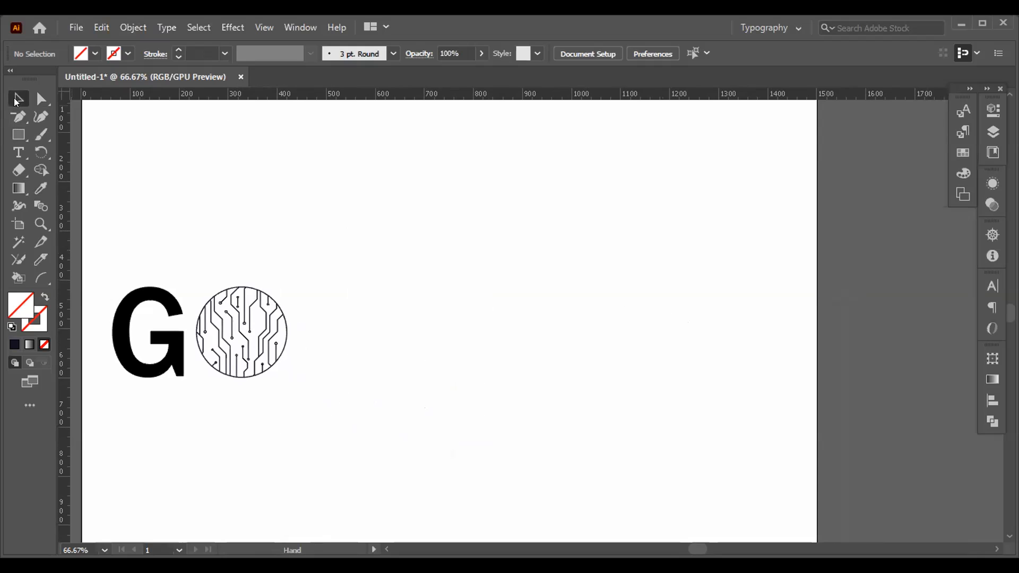
left_click_drag(187, 190, 296, 216)
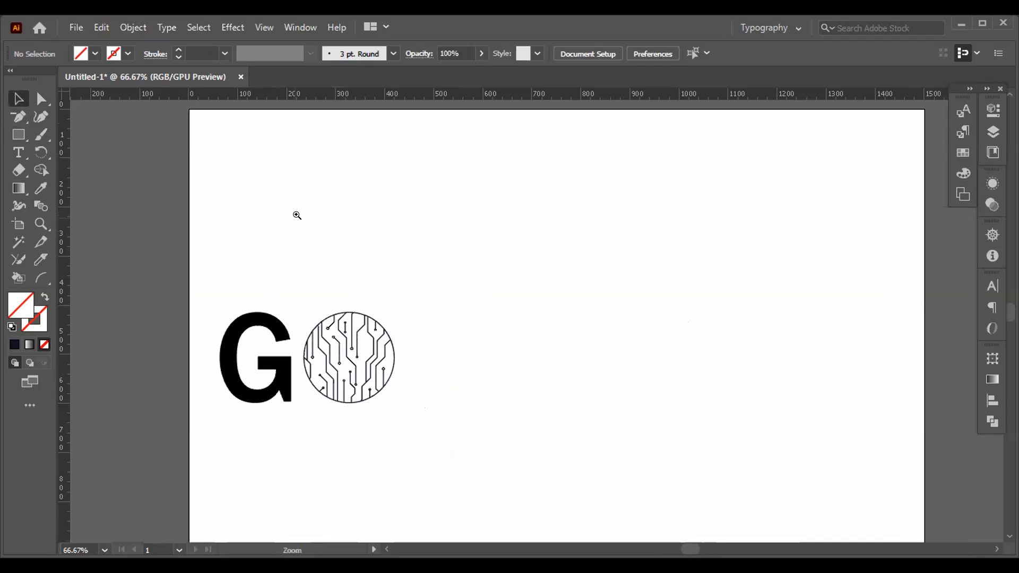
left_click_drag(277, 360, 309, 260)
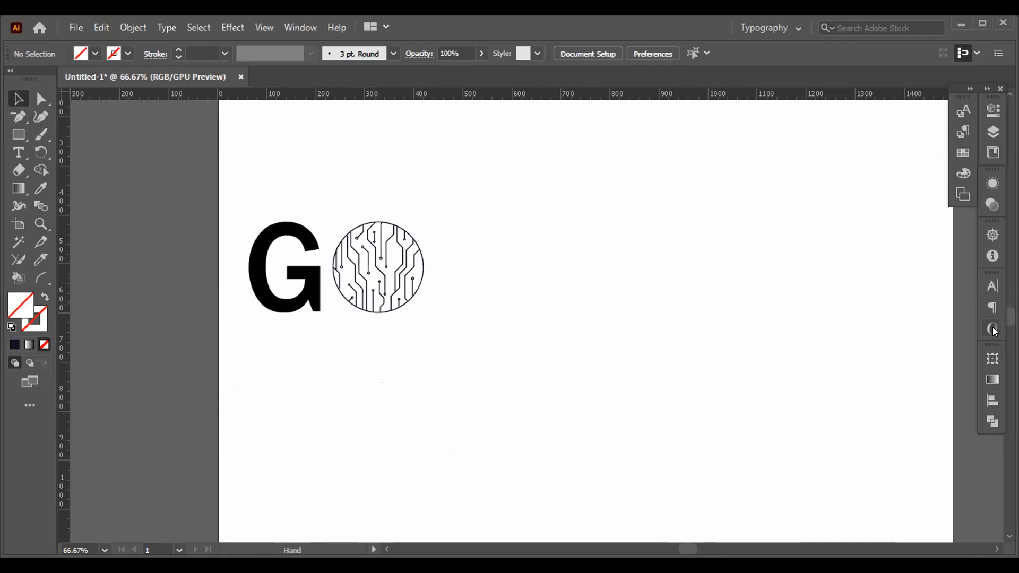
Set the character font to Gotham-Light.
left_click(988, 285)
left_click(966, 303)
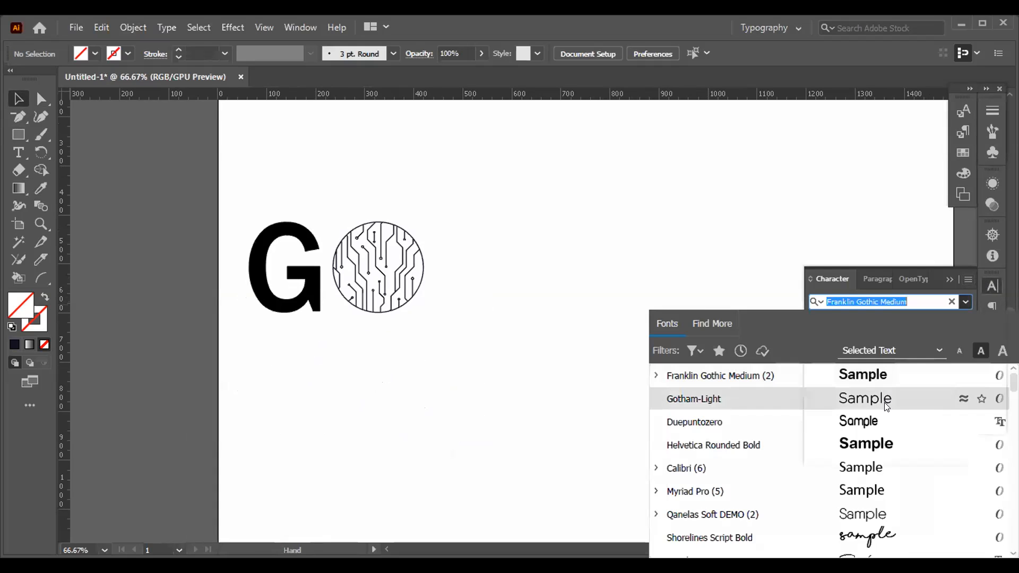
left_click(885, 407)
left_click_drag(304, 225, 323, 213)
left_click_drag(473, 319, 335, 285)
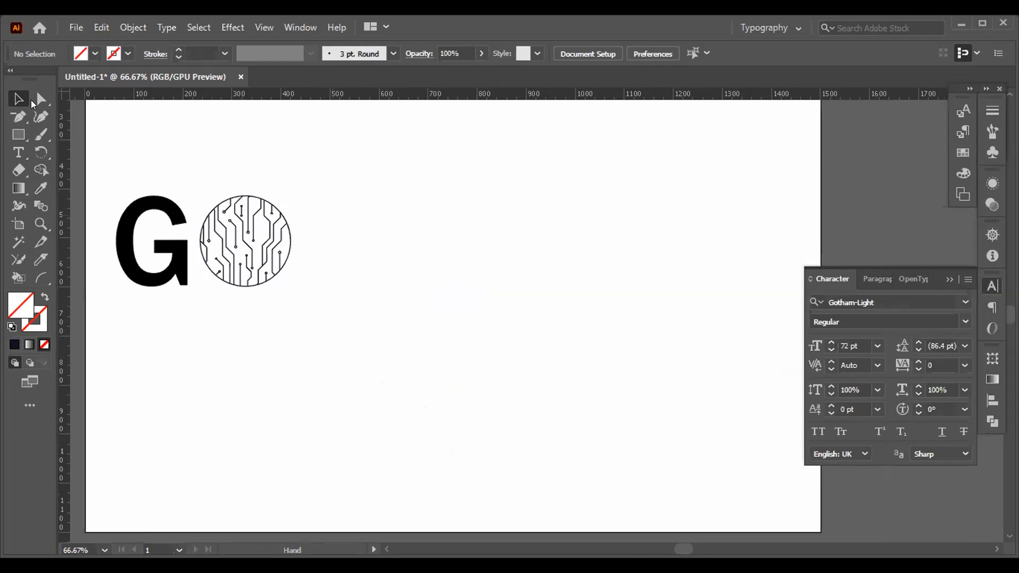
left_click(41, 99)
left_click_drag(104, 129, 176, 153)
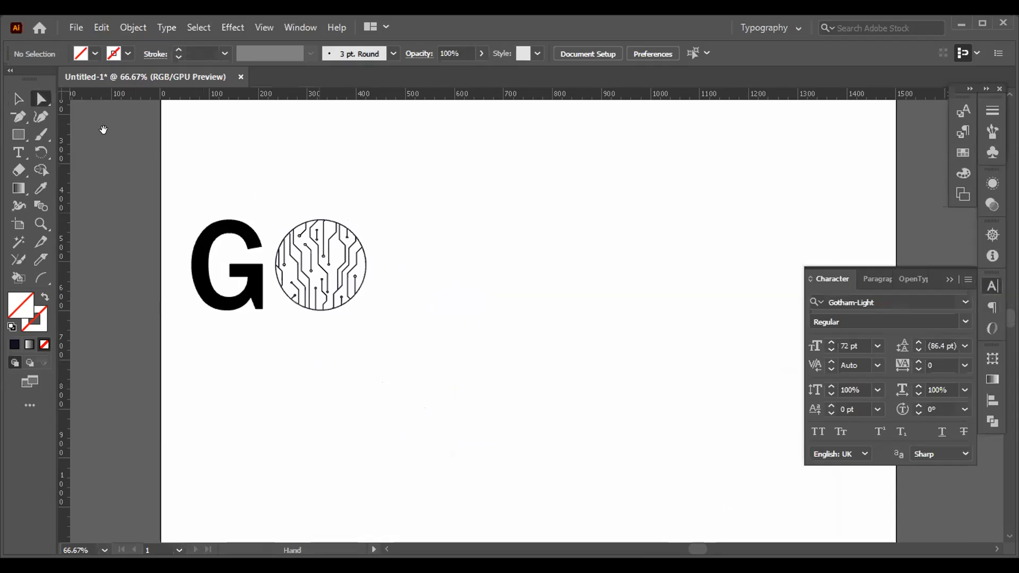
left_click_drag(390, 214, 418, 223)
key("shift+grave")
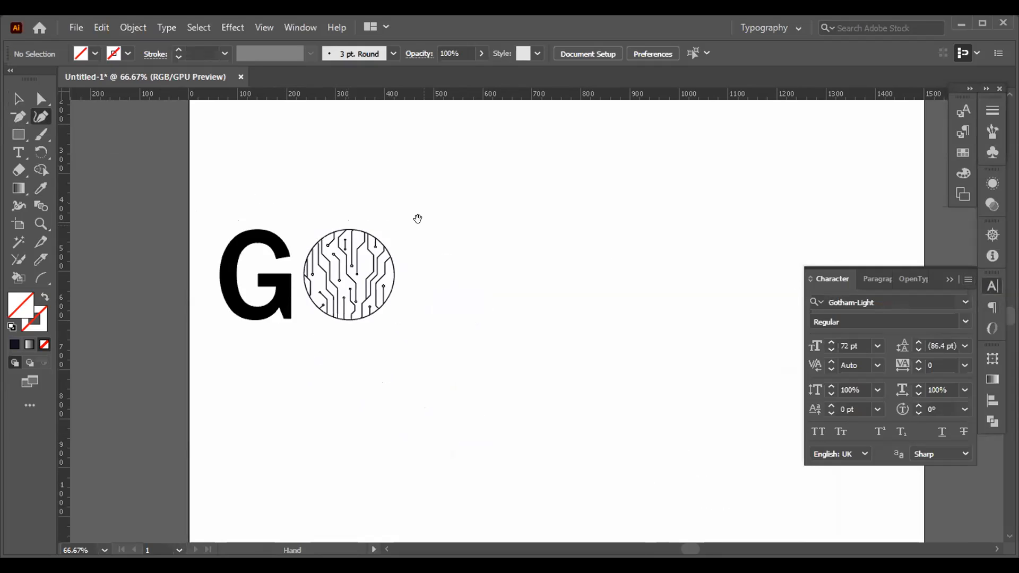
left_click(950, 279)
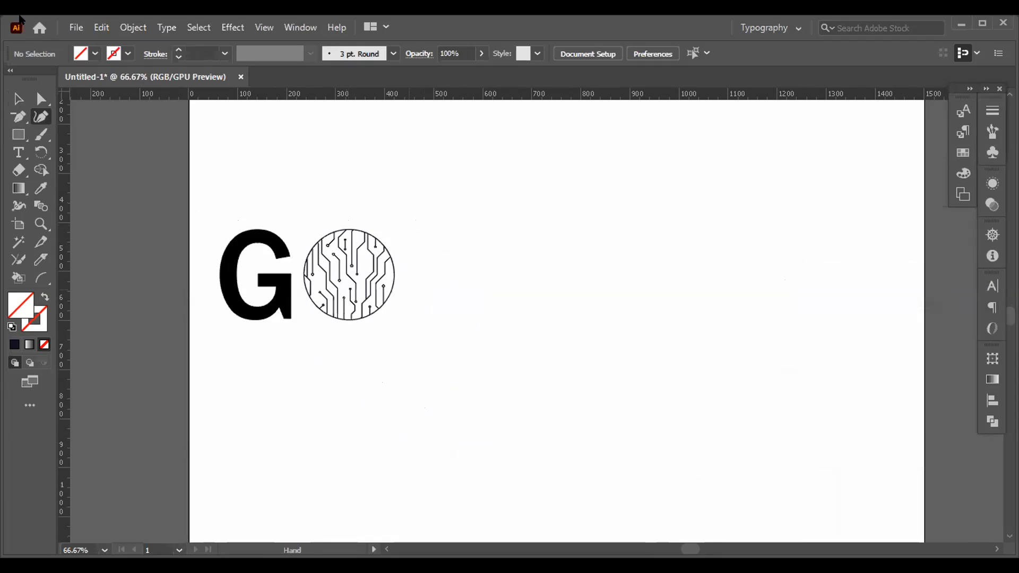
Create a new blank document from the recent custom 1500 x 1100 px preset in landscape orientation.
left_click(28, 28)
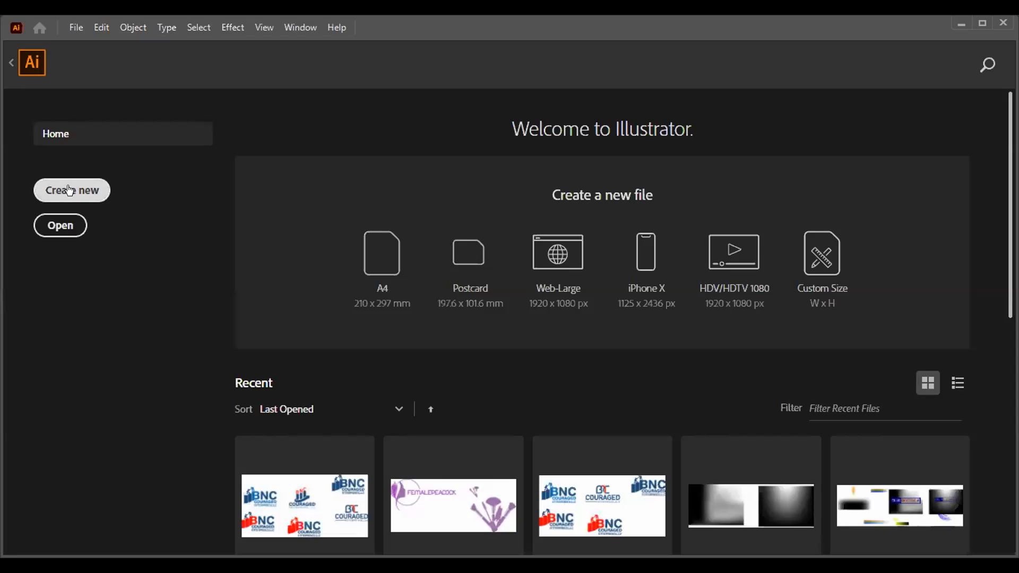
left_click(76, 192)
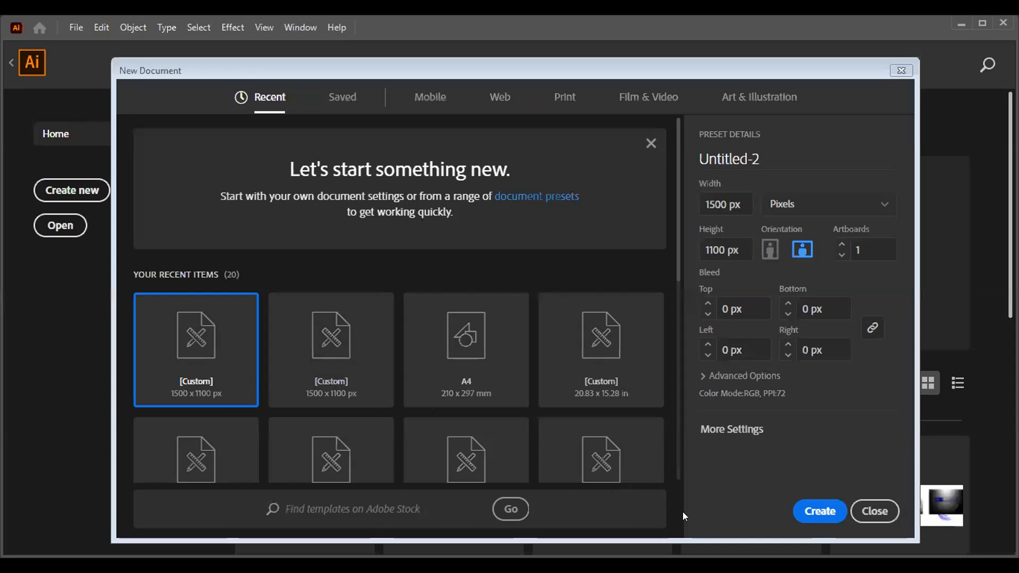
left_click(808, 511)
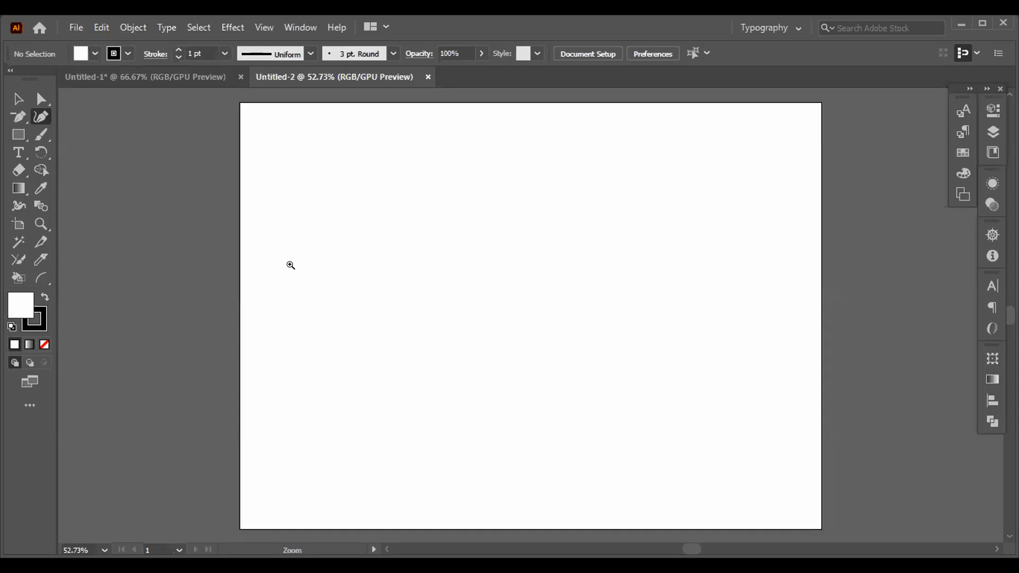
left_click_drag(212, 202, 362, 250)
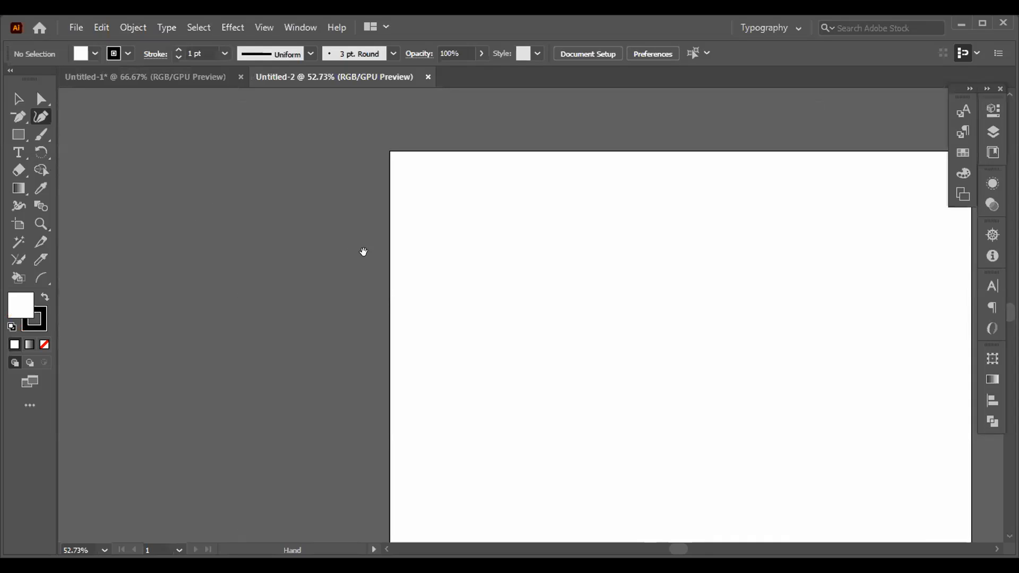
left_click(20, 101)
left_click_drag(382, 297, 261, 248)
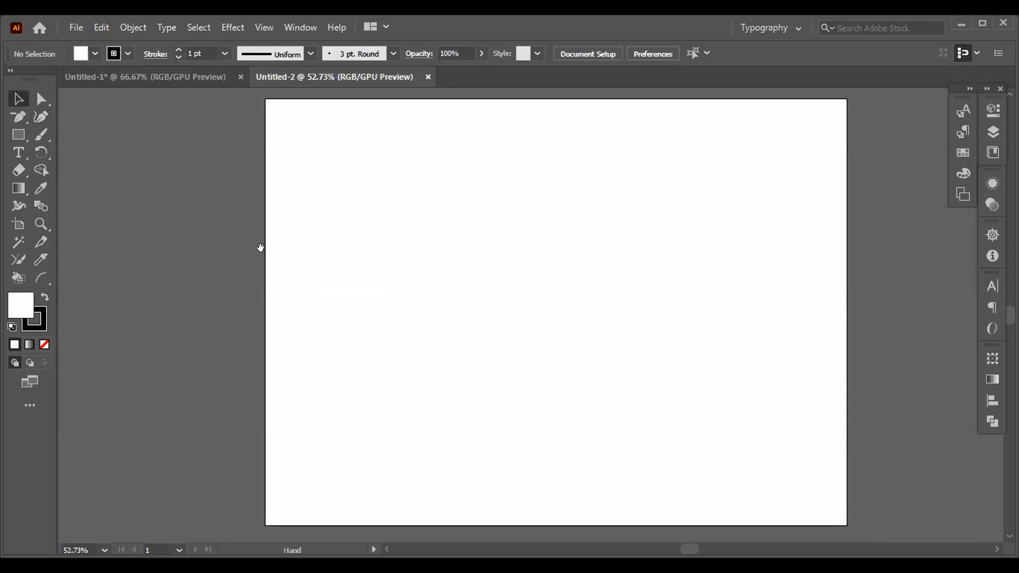
left_click_drag(611, 376, 580, 428)
left_click(40, 99)
left_click(19, 117)
left_click_drag(202, 220, 268, 232)
left_click_drag(352, 269, 271, 218)
left_click(41, 135)
left_click_drag(192, 167, 310, 223)
left_click(19, 154)
left_click_drag(352, 256, 274, 236)
left_click(39, 100)
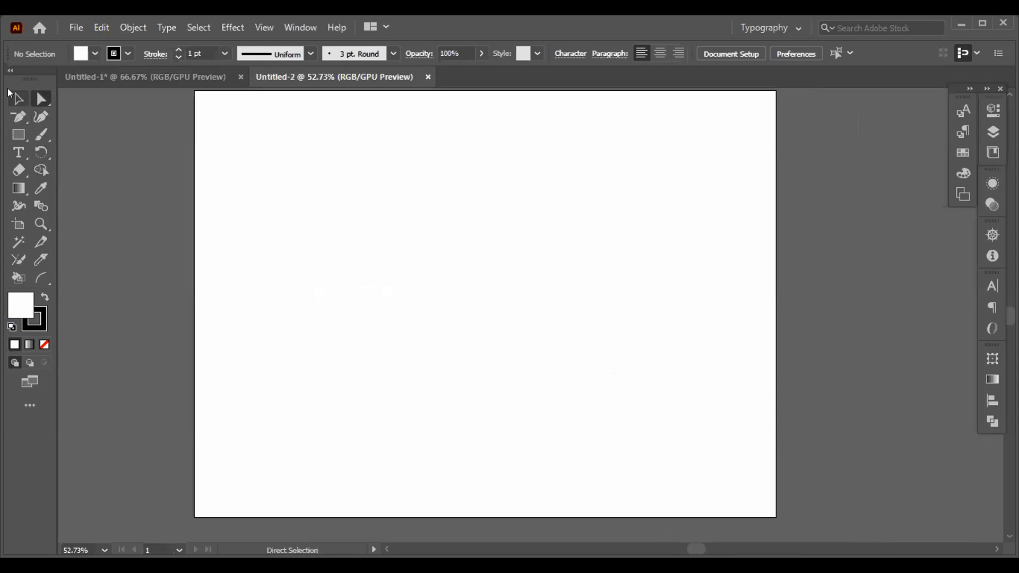
left_click(19, 99)
left_click_drag(131, 135, 167, 167)
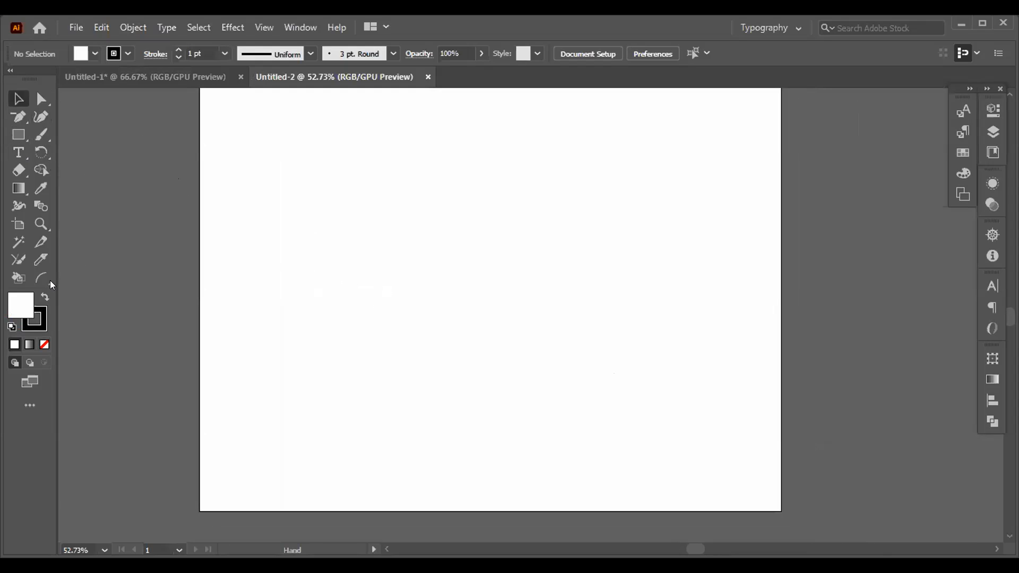
Close the blank document and the Untitled-1 logo document, discarding the unsaved changes.
left_click_drag(150, 273, 168, 307)
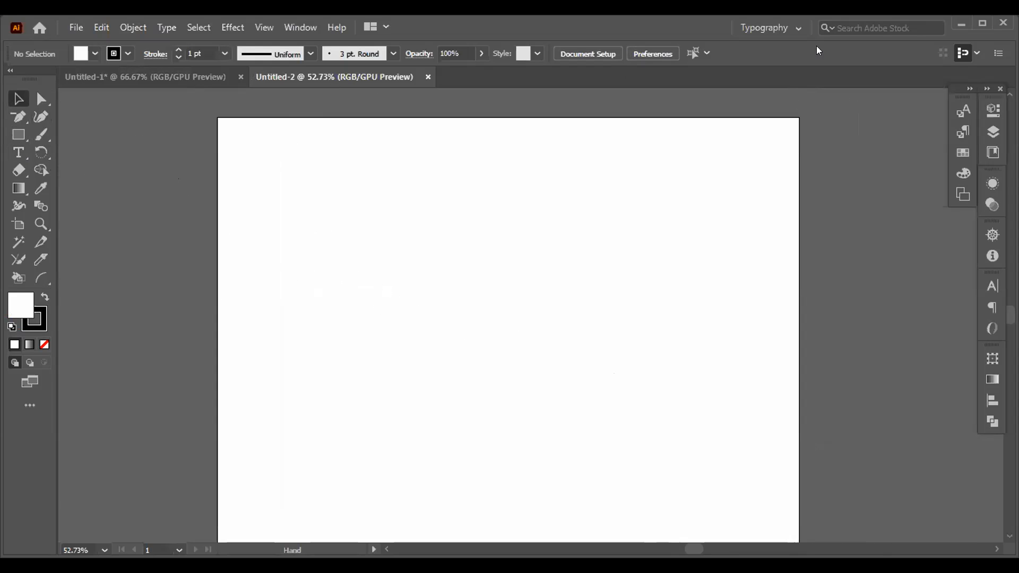
key("ctrl+w")
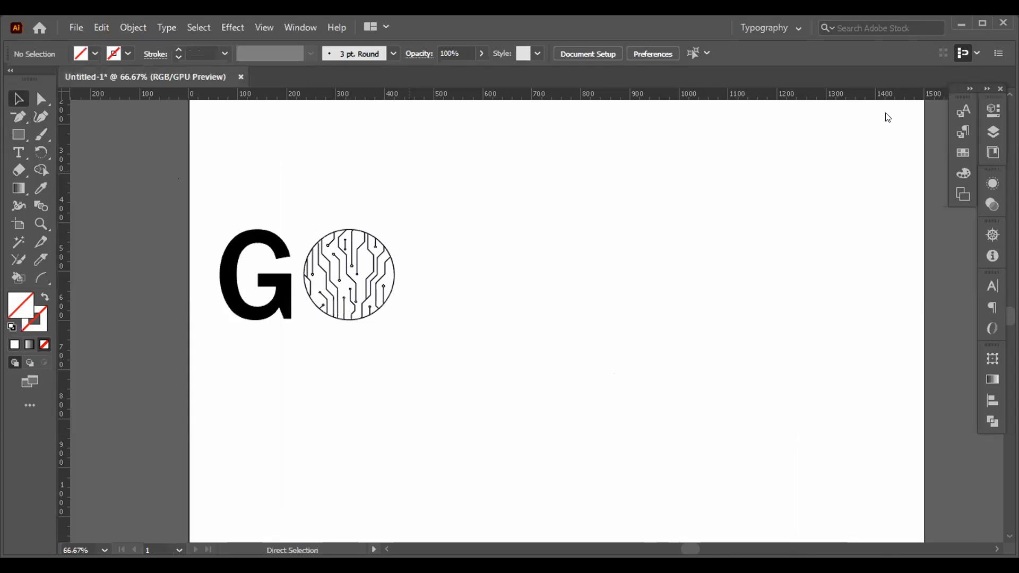
key("ctrl+w")
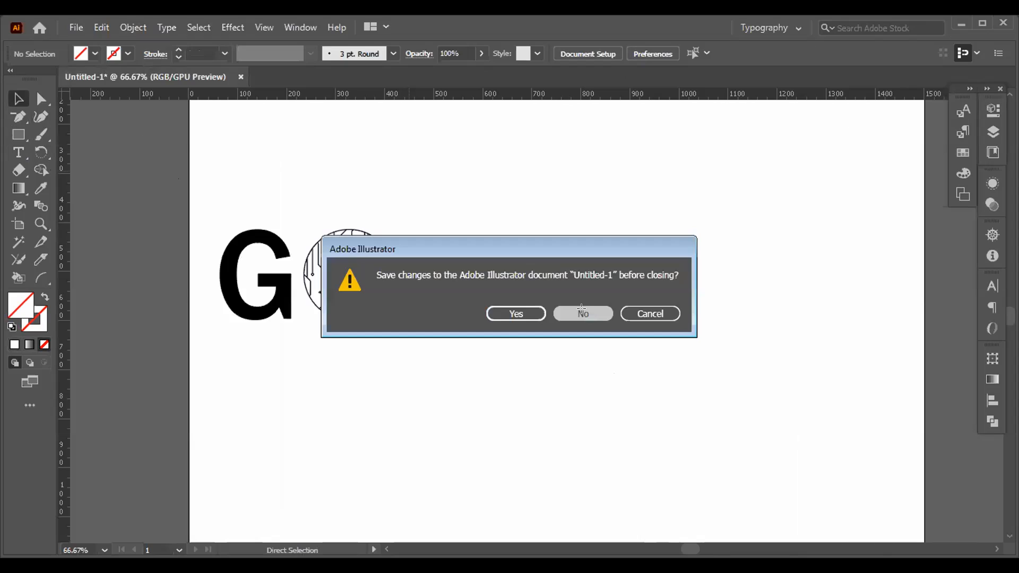
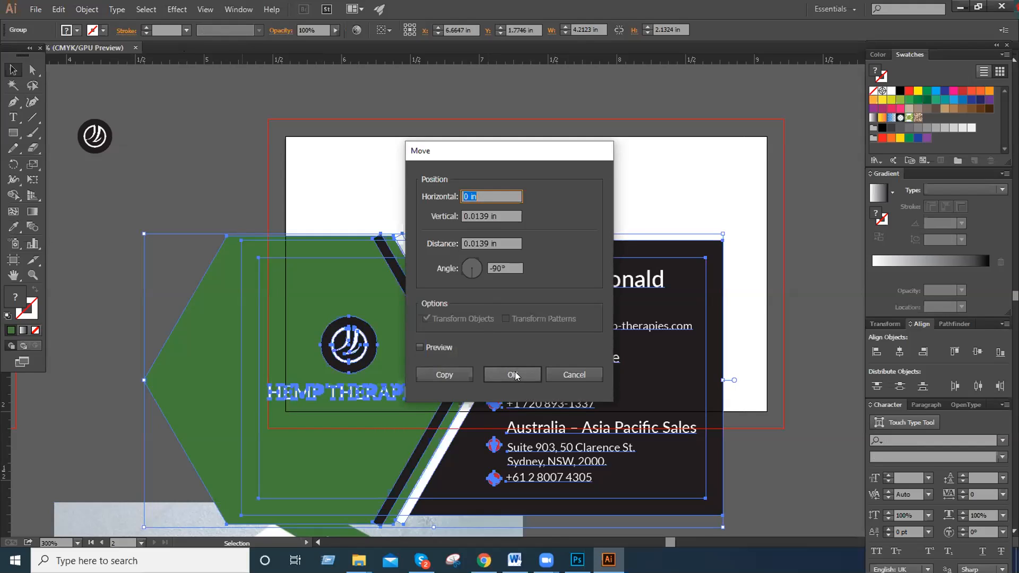
Move the grouped business card design 0 in horizontally and 0.0139 in down, and clear the selection.
left_click(514, 375)
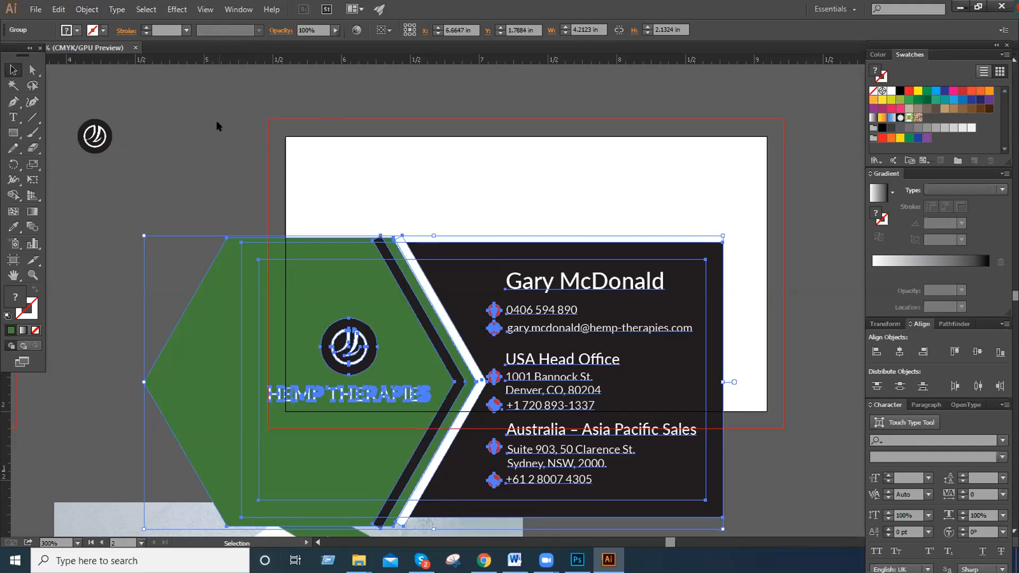
left_click(851, 9)
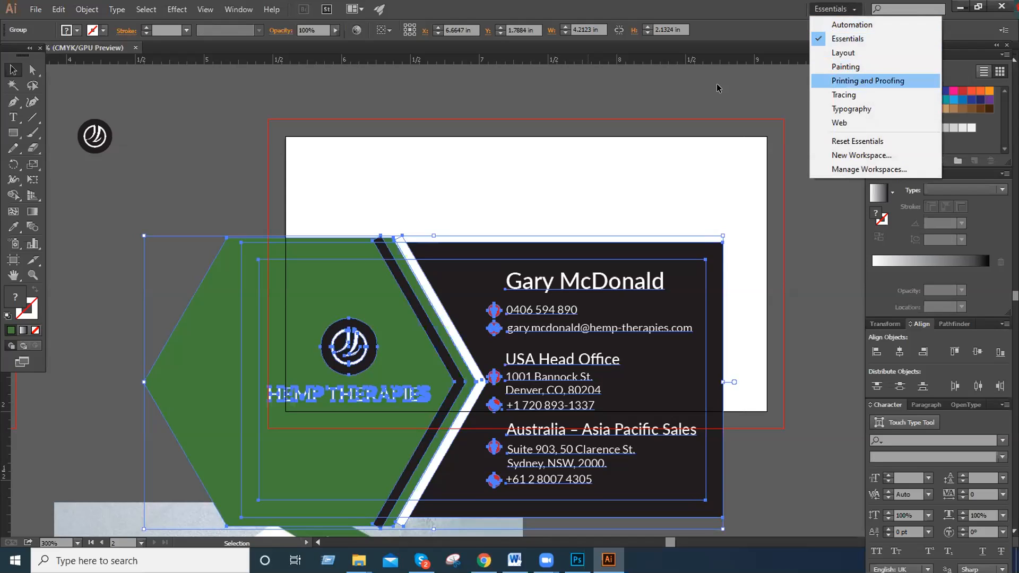
left_click(343, 93)
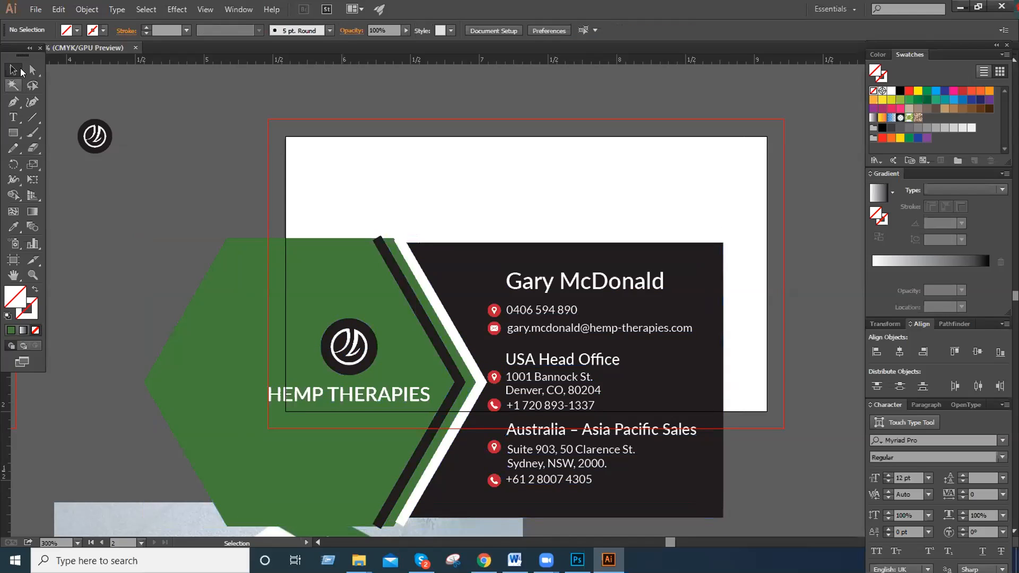
Select only the green hexagon path within the card group, deselect it, and select across an area of the card artwork.
left_click(33, 70)
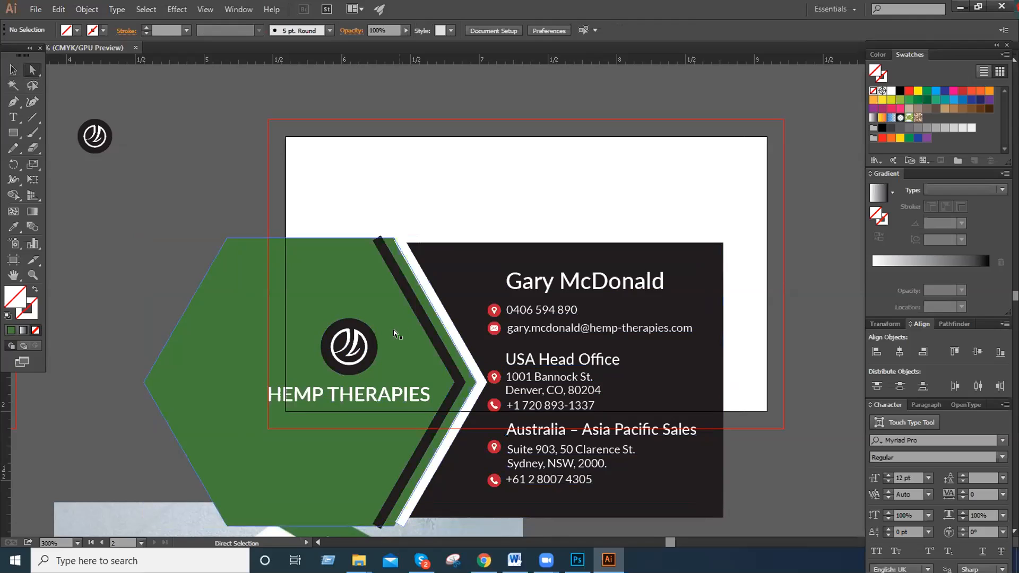
left_click(370, 285)
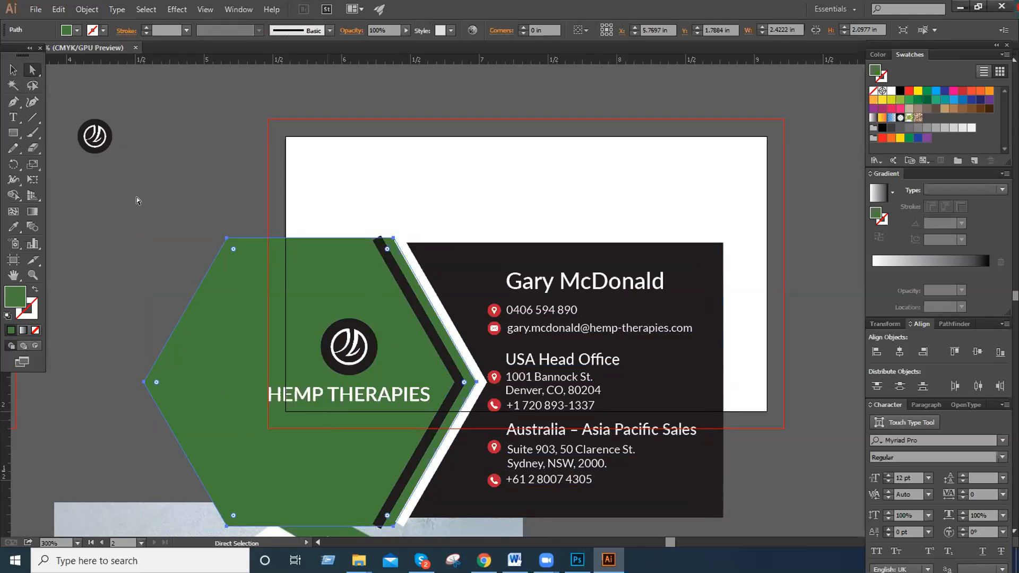
left_click(374, 231)
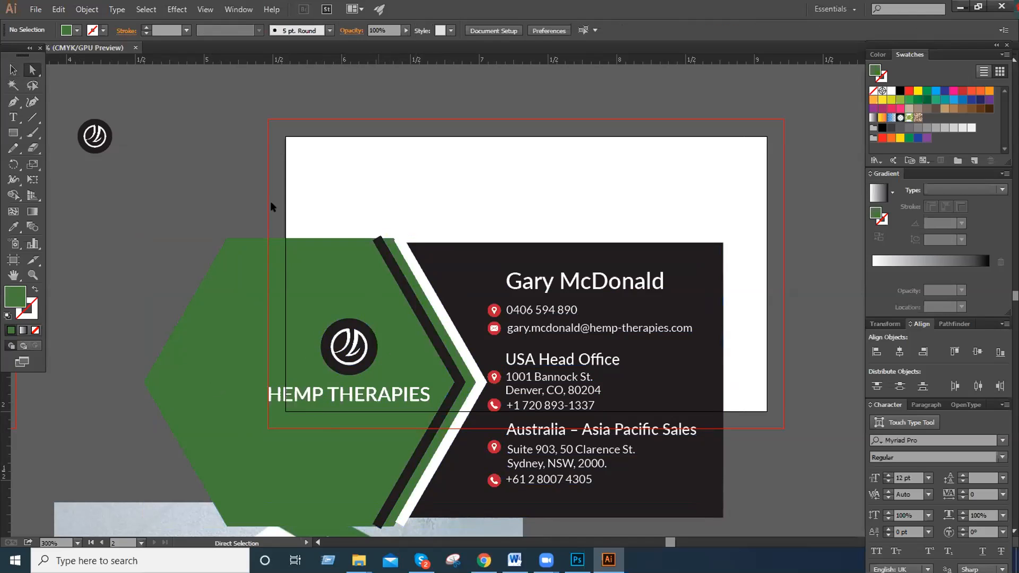
left_click_drag(287, 185, 681, 431)
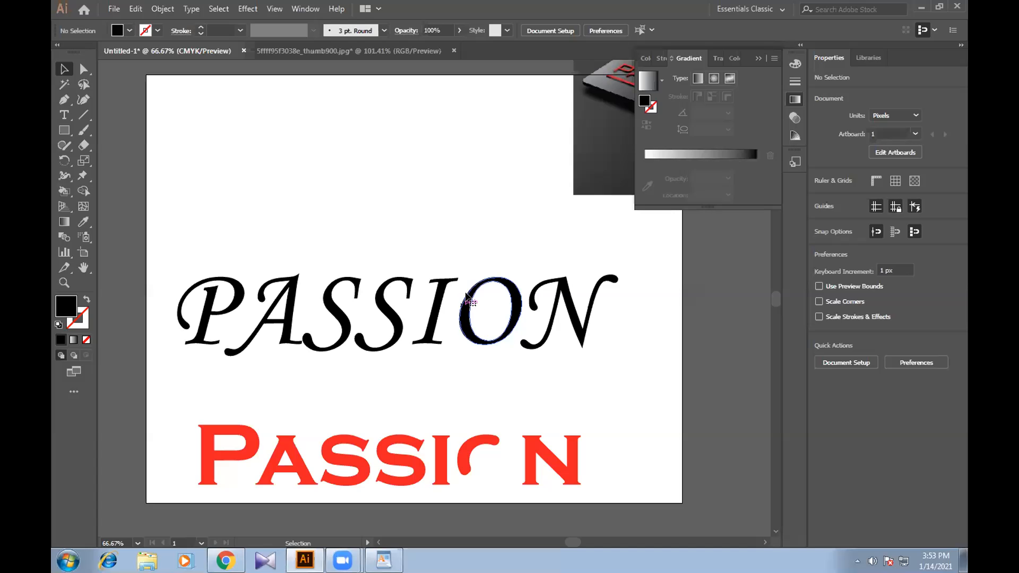
Ungroup the outlined black PASSION word into separate letters and clear the selection.
left_click(499, 350)
right_click(496, 342)
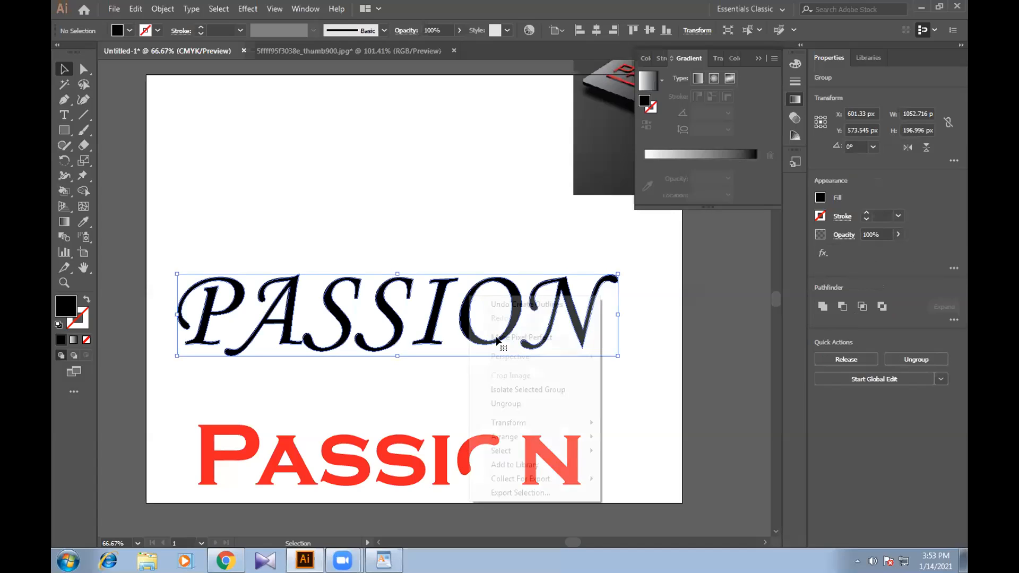
left_click(506, 404)
left_click(508, 250)
left_click(514, 287)
left_click(301, 169)
Move the Passion Consultancy mock-up photo to about X 924 px, Y 195 px, above the black PASSION word.
left_click(84, 115)
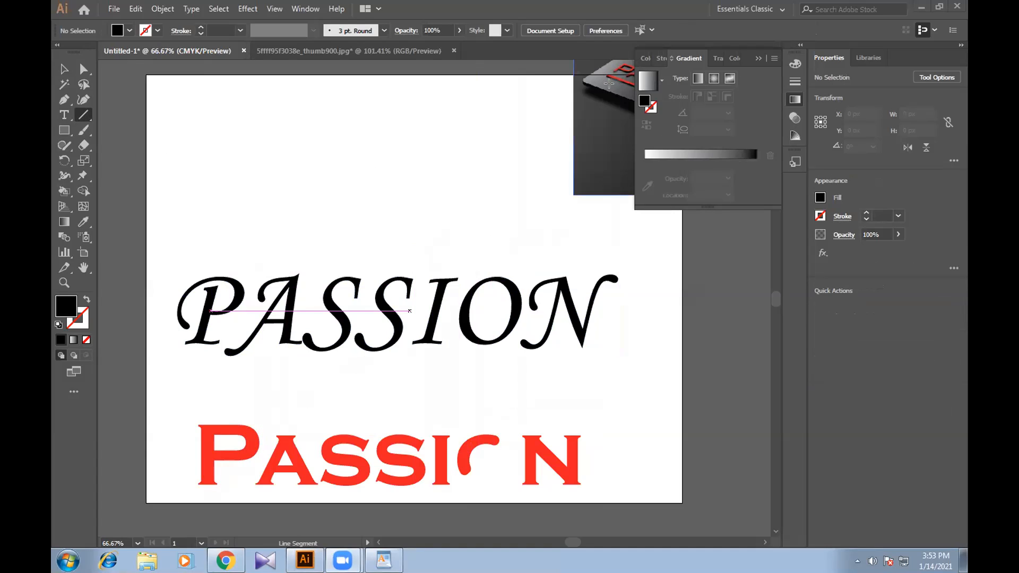
left_click(61, 70)
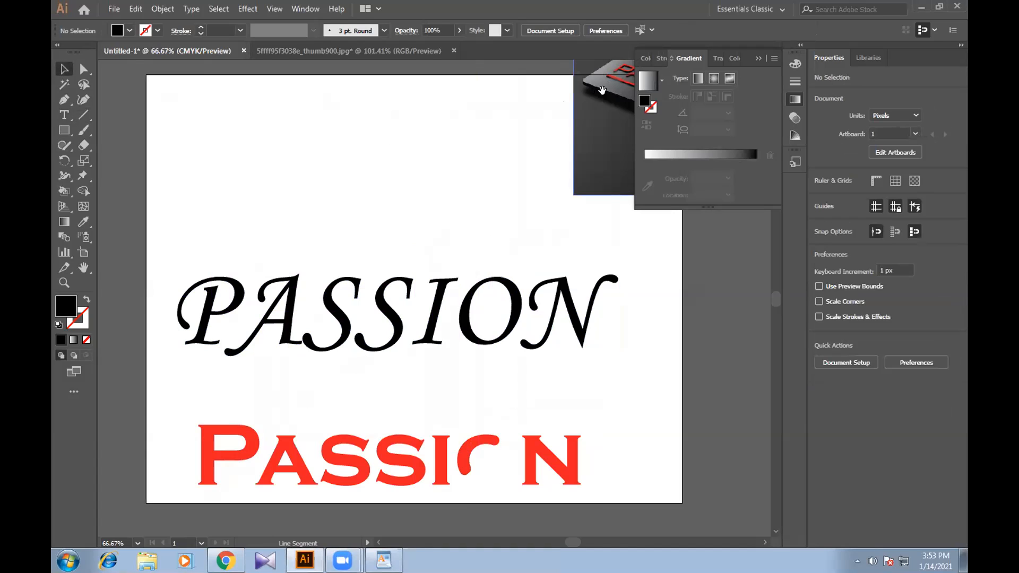
left_click_drag(450, 142, 494, 231)
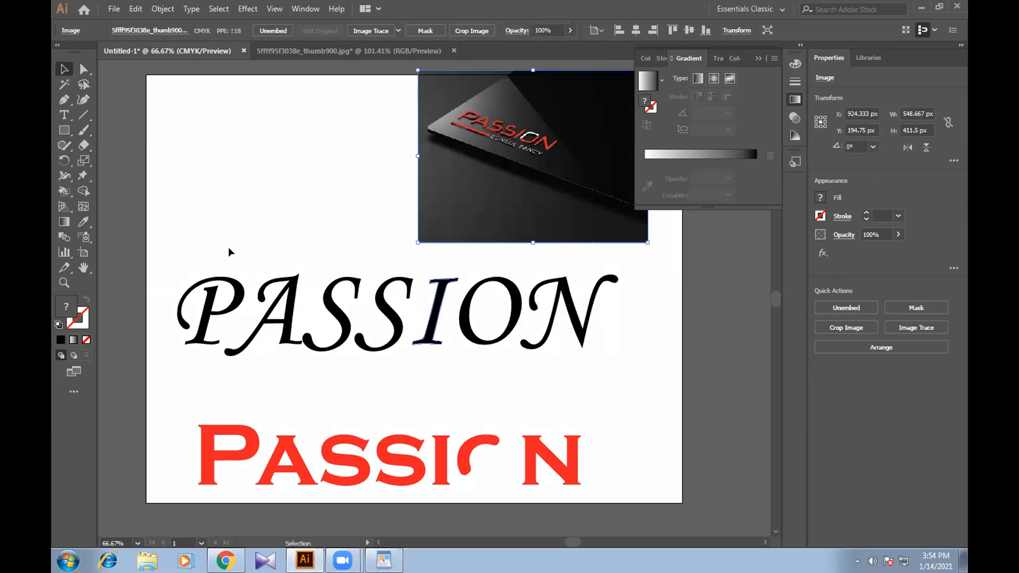
Select all the black PASSION letters together, then only the O, to check that each letter is separate.
left_click_drag(593, 365, 171, 259)
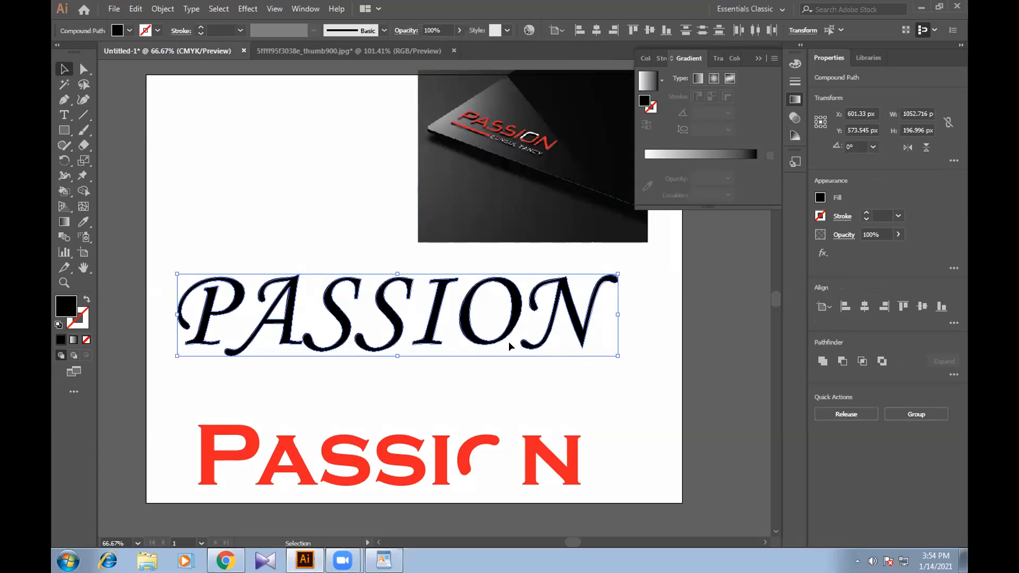
left_click(520, 316)
left_click(521, 316)
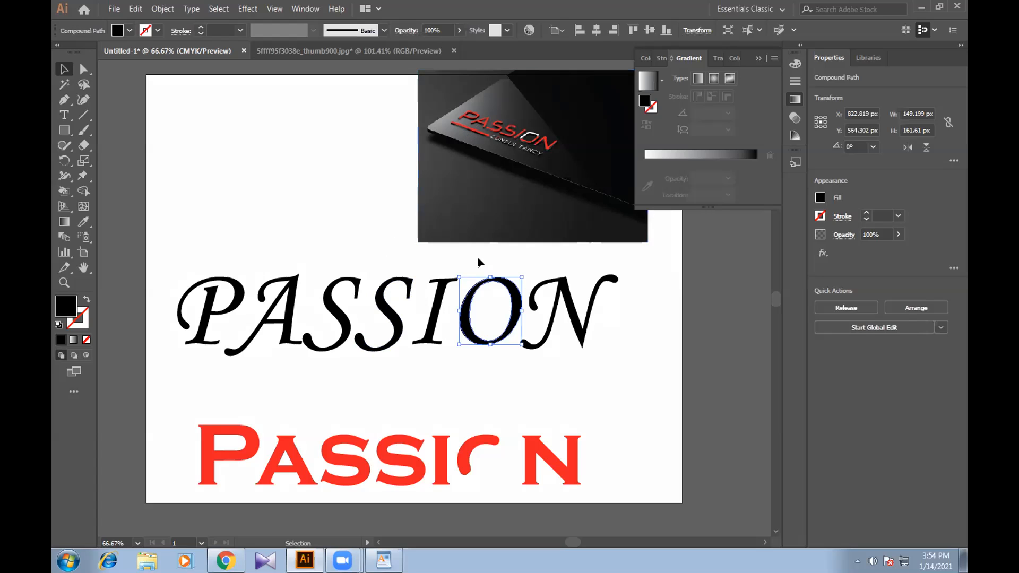
left_click(536, 421)
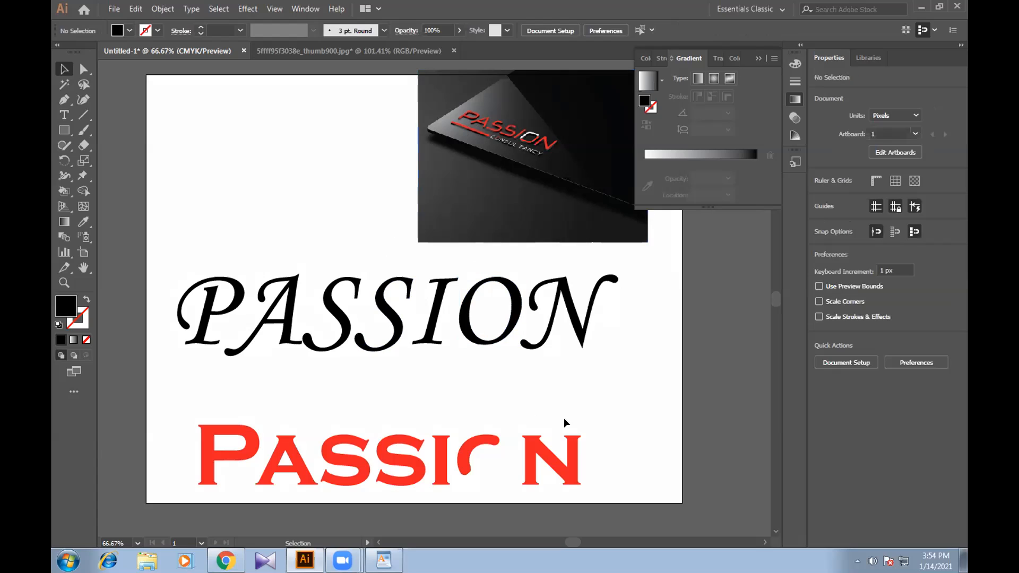
Select the whole red Passion lettering, including the split O, and fill it with the Sky gradient.
left_click_drag(618, 475, 186, 424)
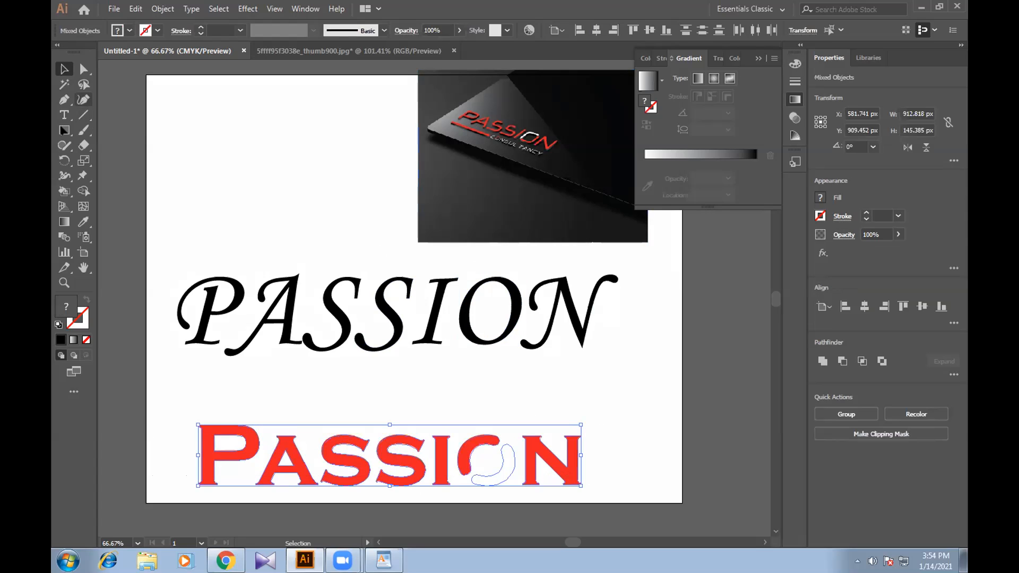
key("g")
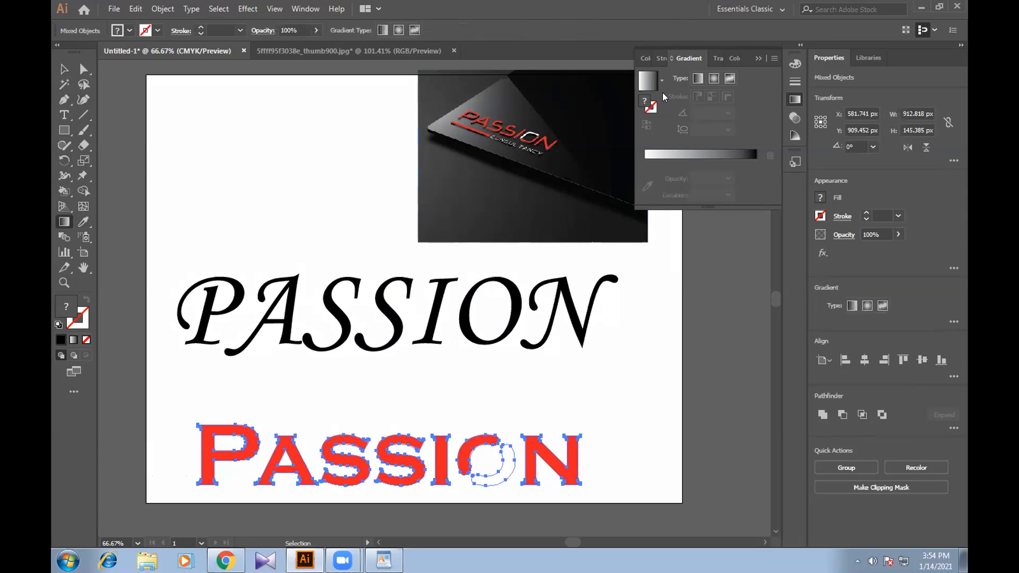
left_click(662, 80)
left_click(588, 108)
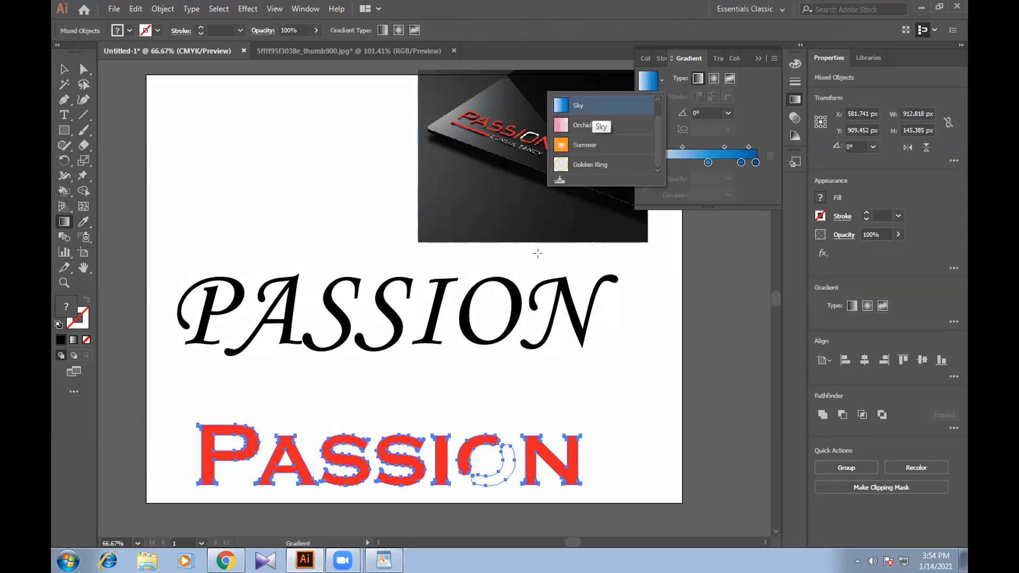
Show the Appearance settings for the gradient Passion lettering, floating and expanded beside the artboard.
left_click(305, 9)
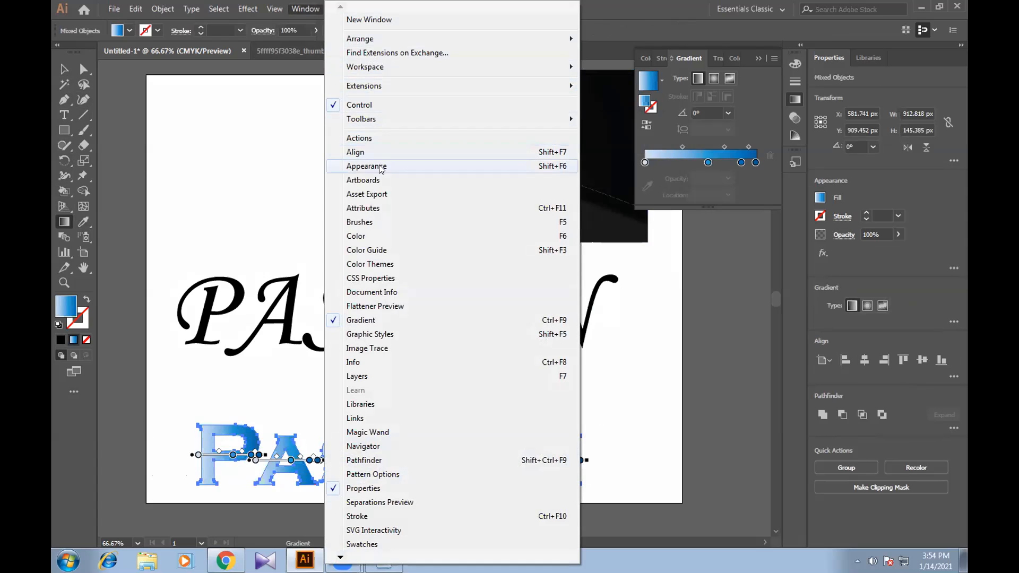
left_click(392, 166)
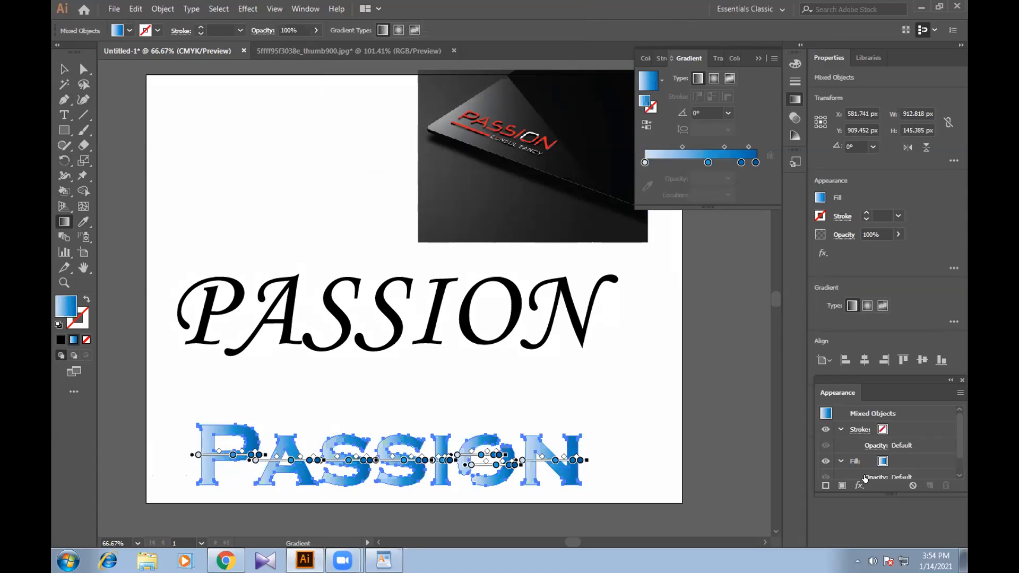
left_click_drag(885, 379, 779, 366)
double_click(779, 366)
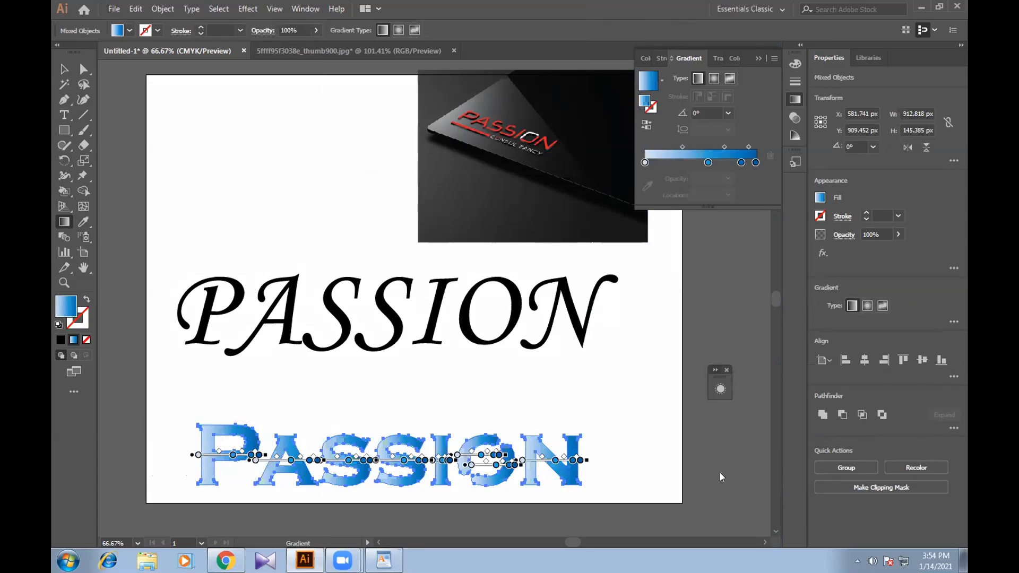
key("shift+F6")
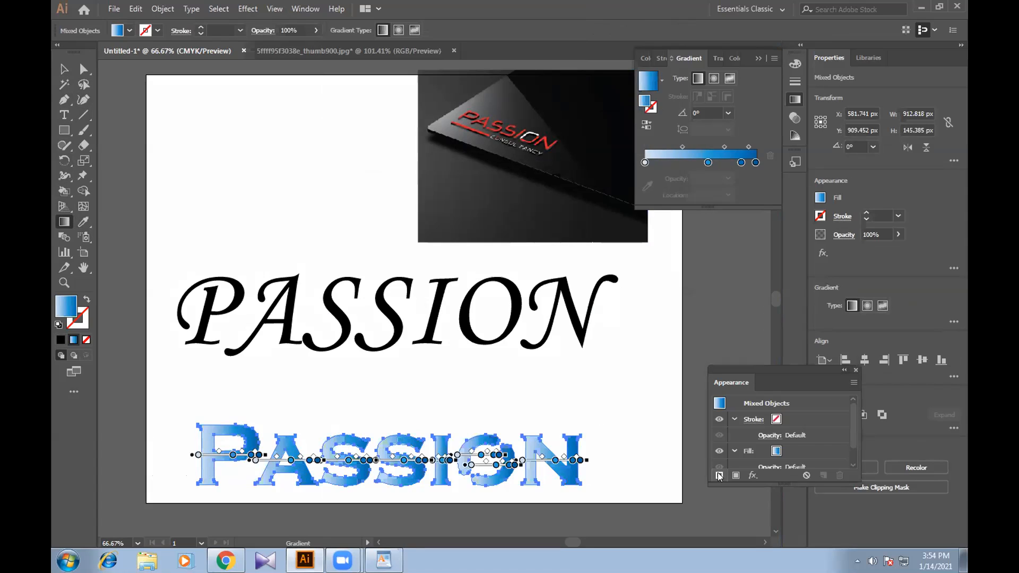
Add a new 1 pt stroke to the gradient Passion lettering and colour it yellow.
left_click(720, 476)
left_click(788, 420)
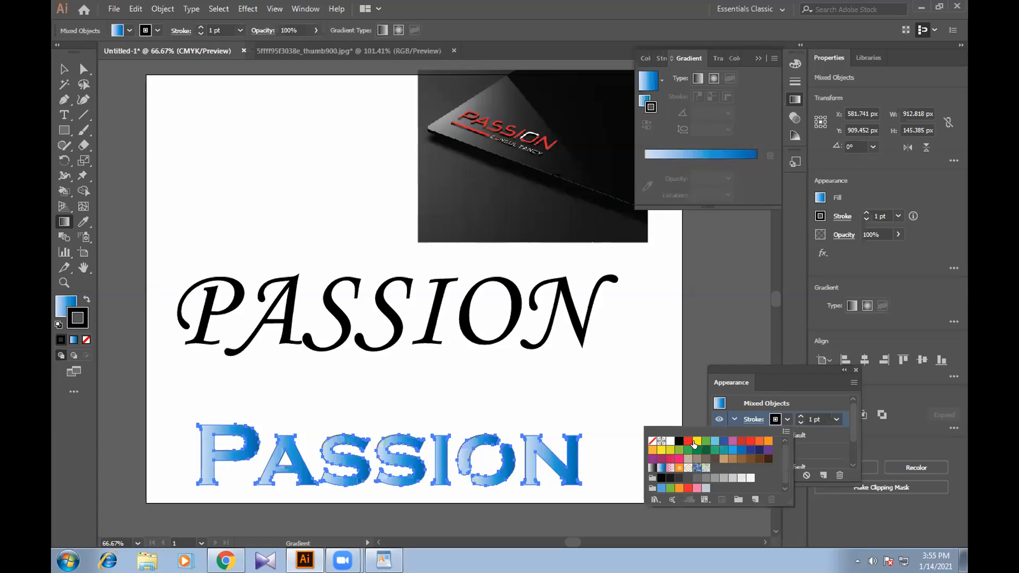
left_click(696, 441)
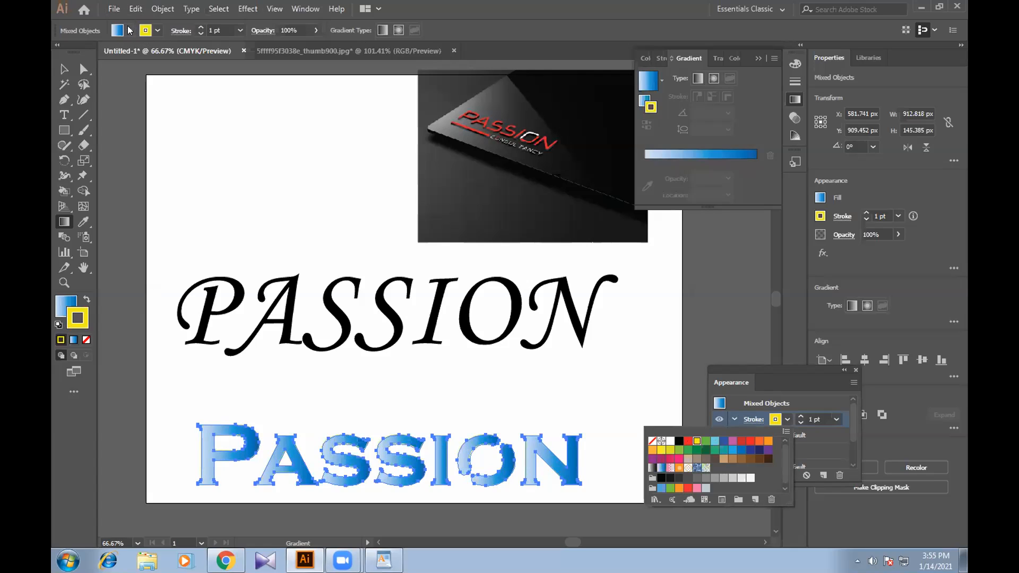
left_click(788, 420)
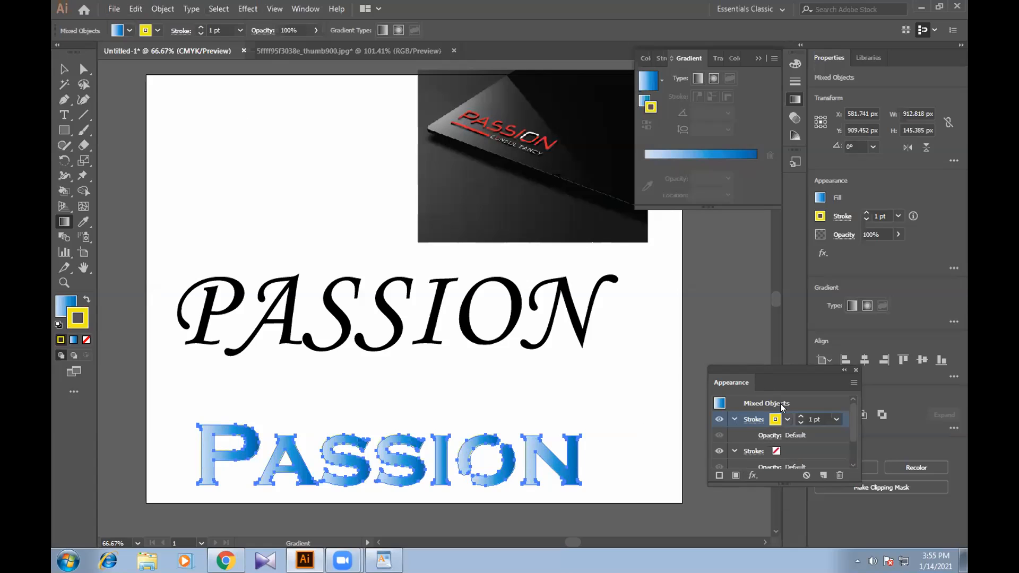
Dock the Appearance settings below Gradient and change the Passion lettering's fill to solid red.
left_click_drag(788, 370, 744, 232)
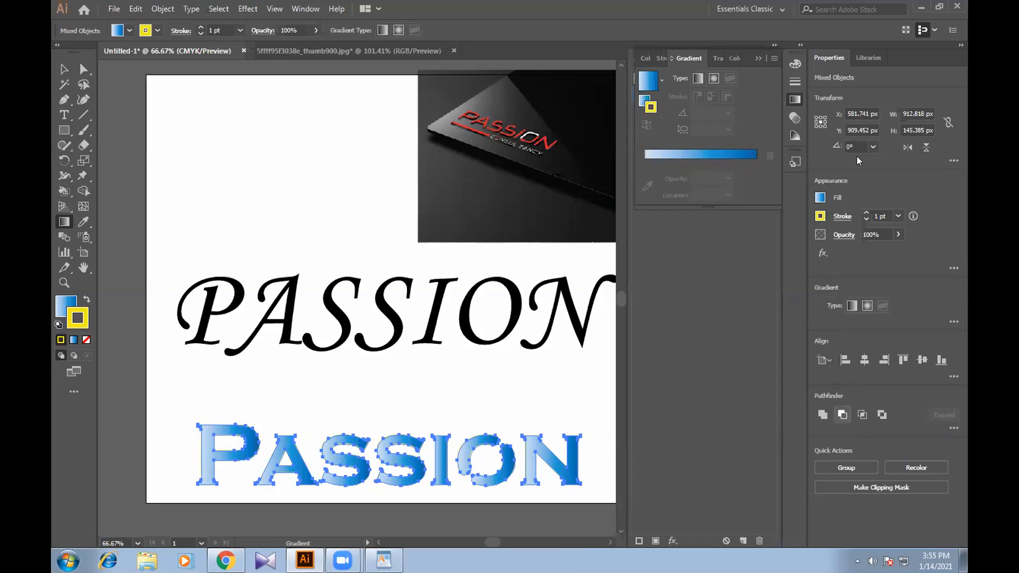
left_click(820, 198)
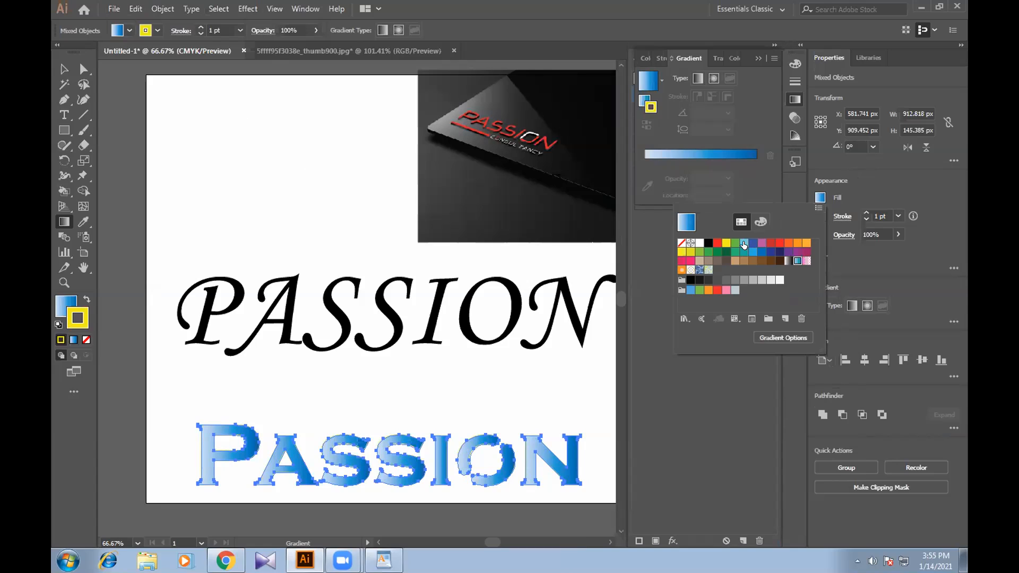
left_click(775, 243)
left_click(677, 103)
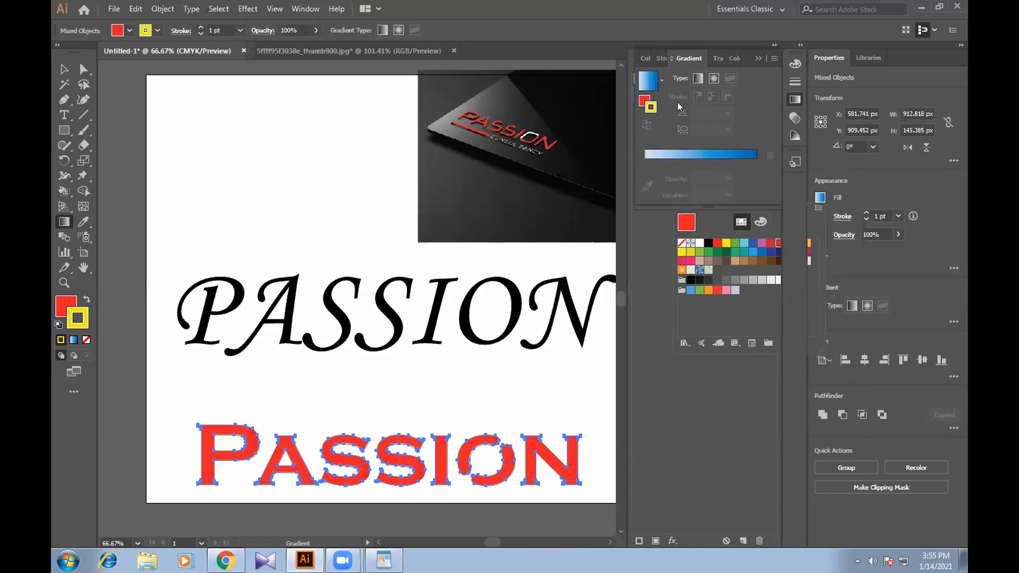
Undo the red fill on the Passion lettering and redisplay its Appearance settings separately from Gradient.
left_click_drag(724, 75, 724, 57)
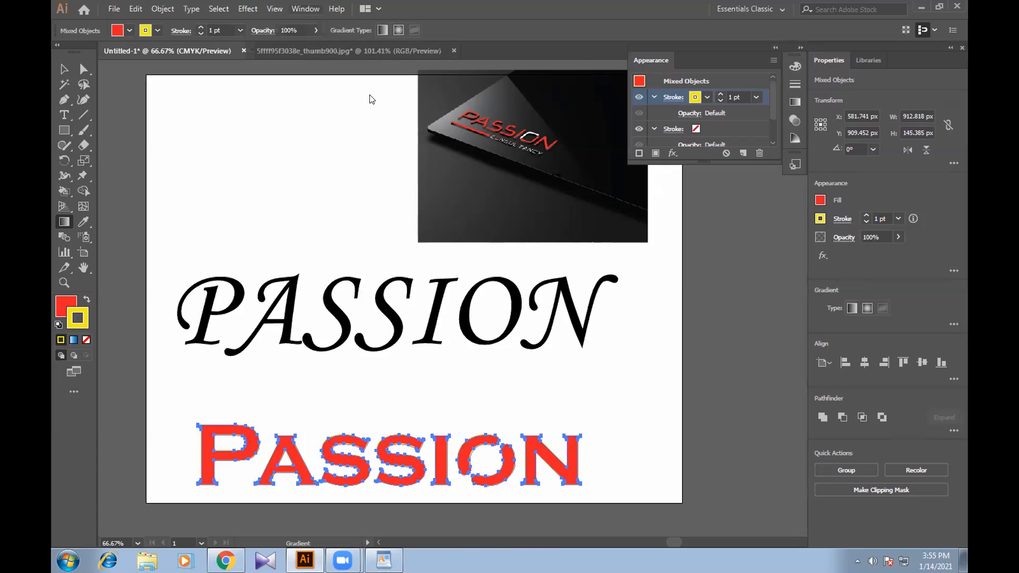
left_click(305, 8)
left_click(379, 166)
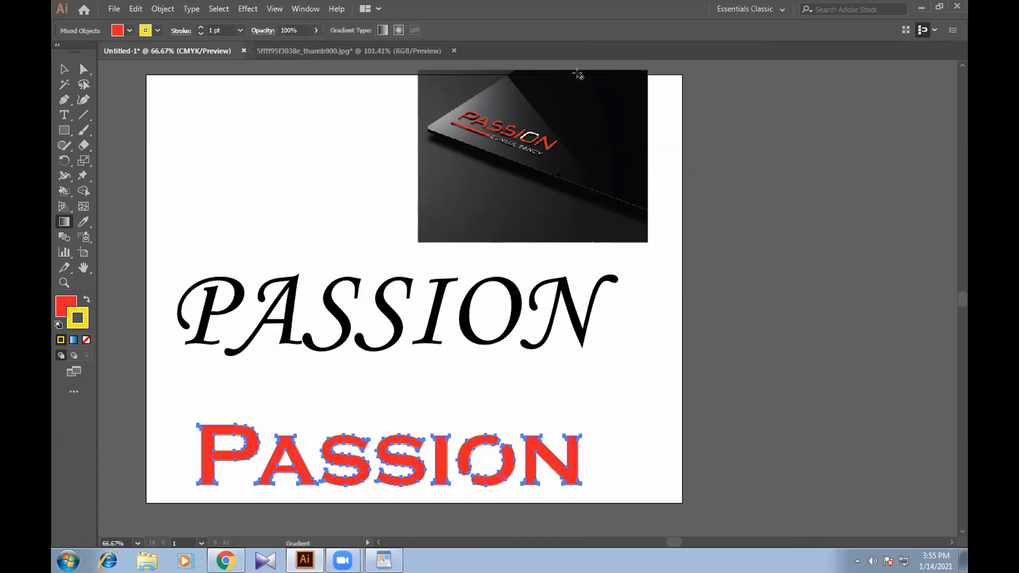
left_click(297, 9)
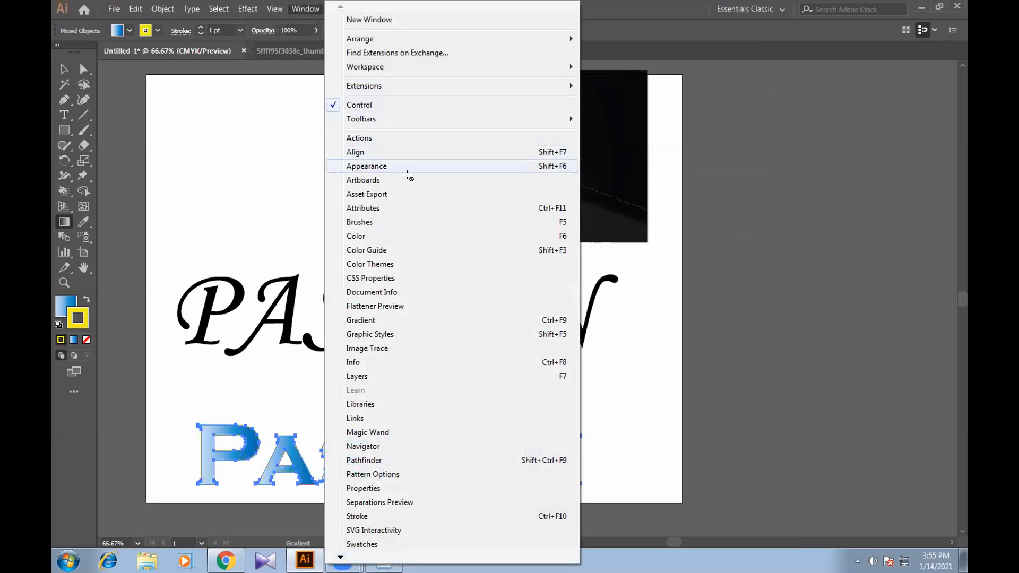
left_click(408, 171)
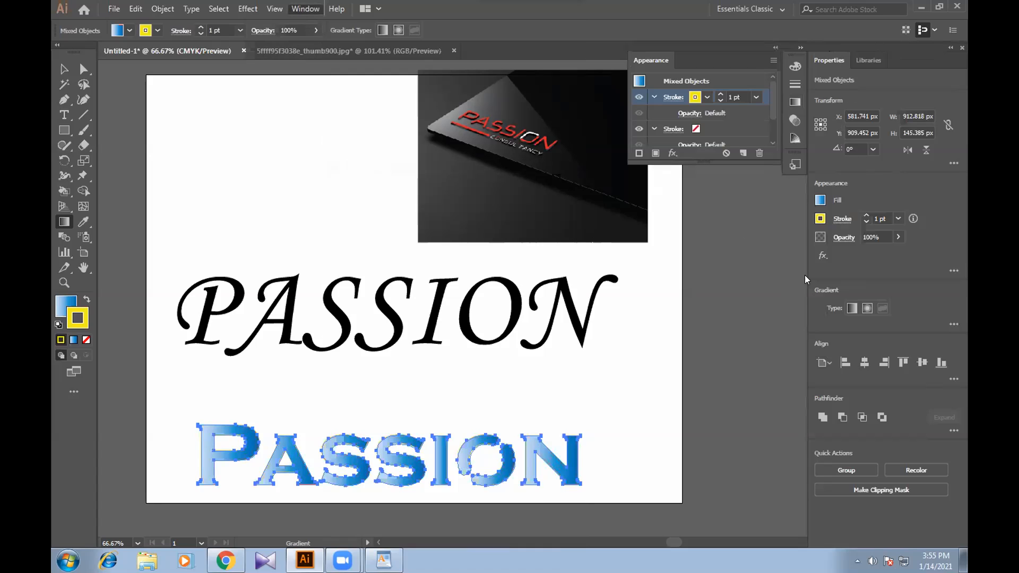
Fill the Passion lettering with solid red and apply the blue linear gradient to its stroke.
left_click(820, 200)
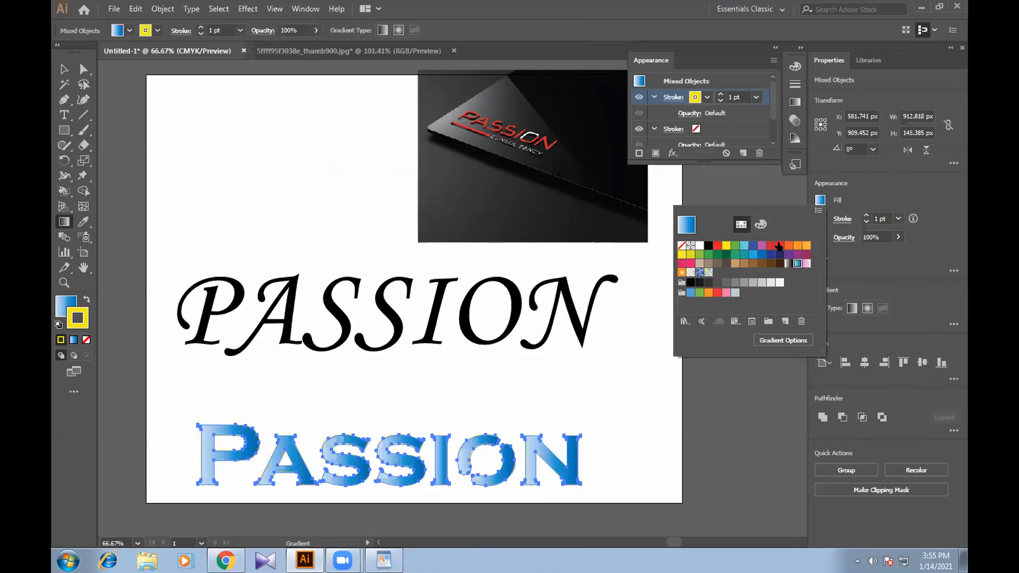
left_click(779, 245)
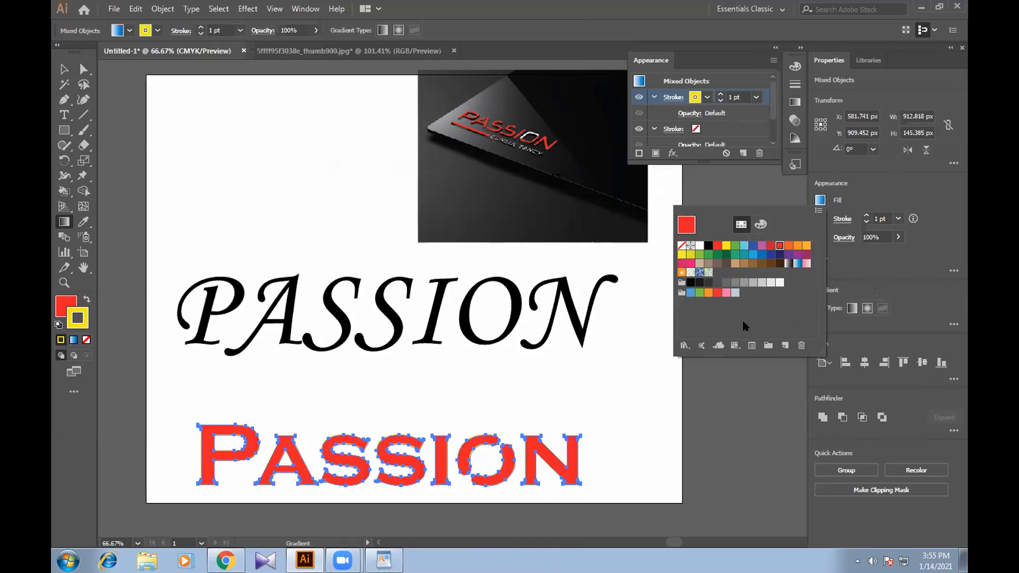
left_click(131, 29)
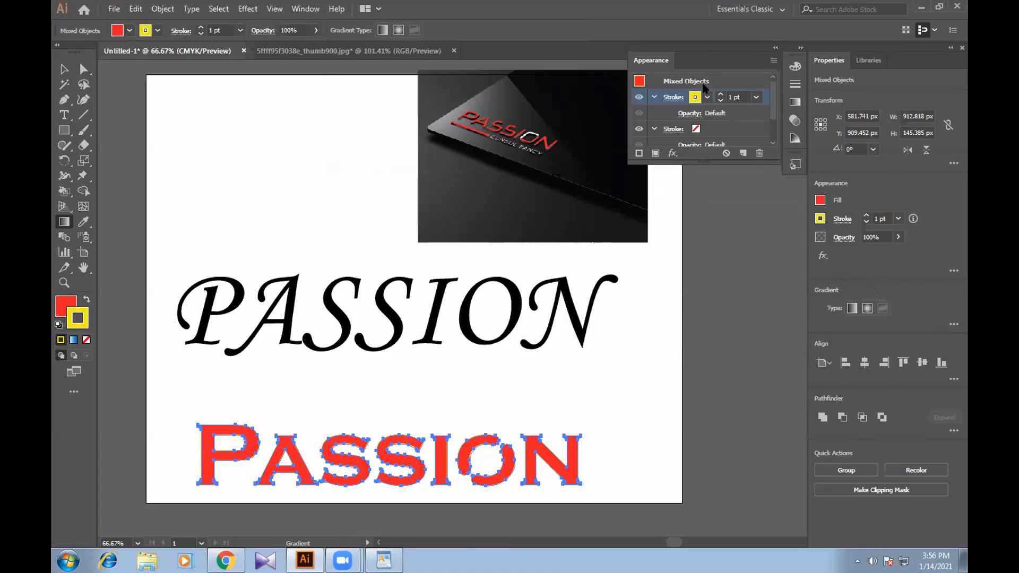
left_click(639, 154)
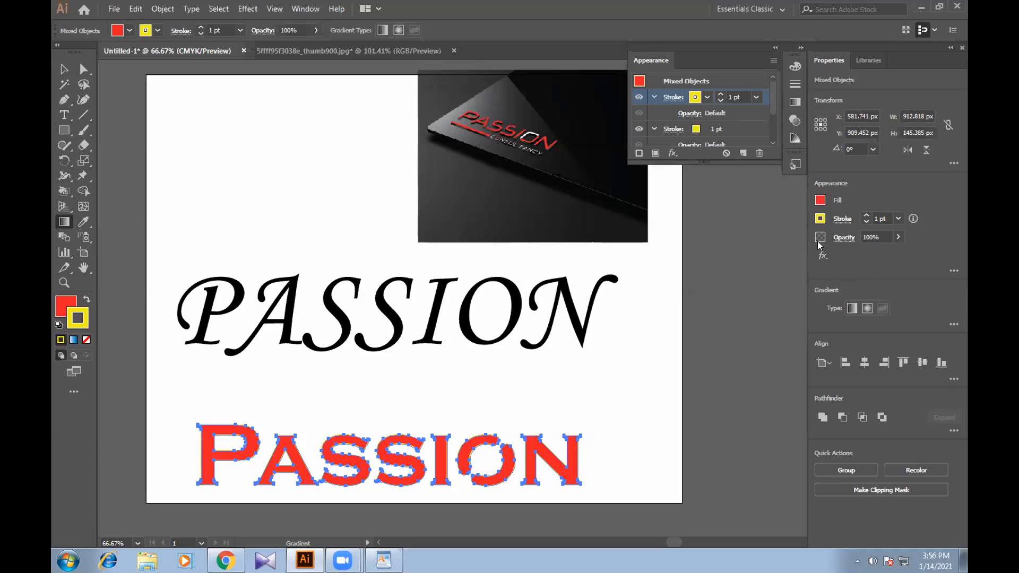
left_click(853, 308)
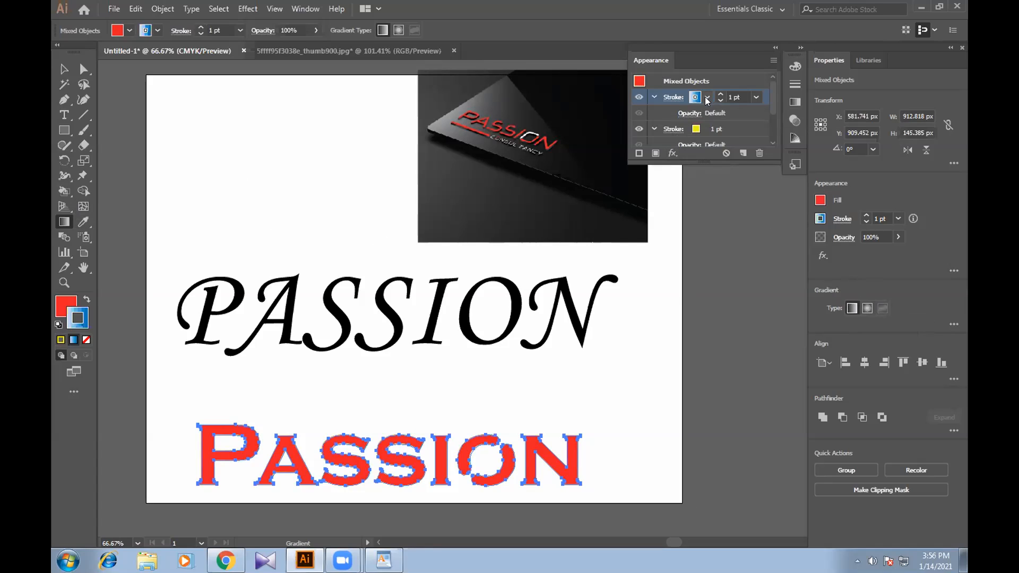
Recolour the end stop of the Passion stroke gradient orange (R=241 G=90 B=36) and move it to 20.11%.
left_click(796, 105)
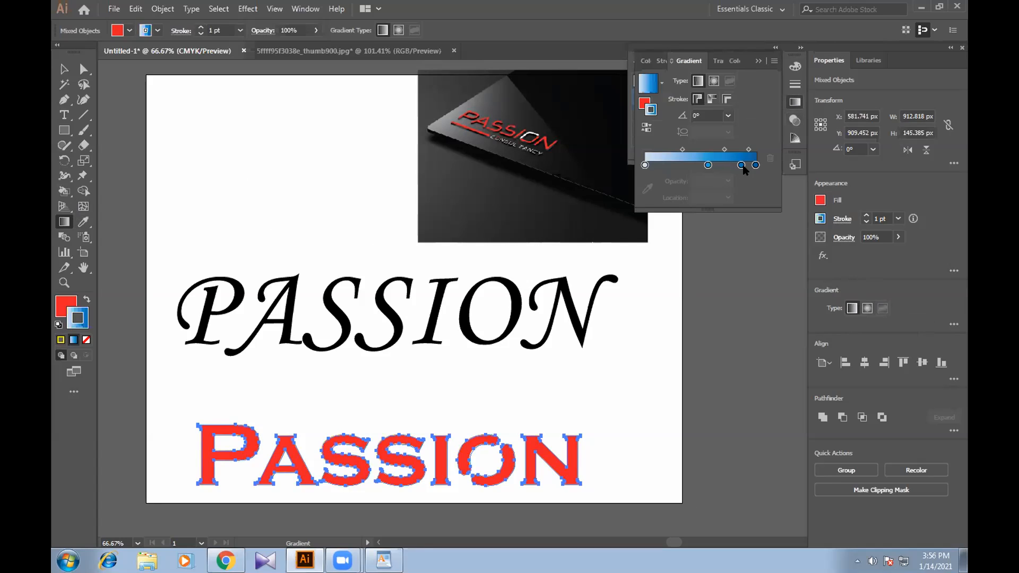
left_click(756, 165)
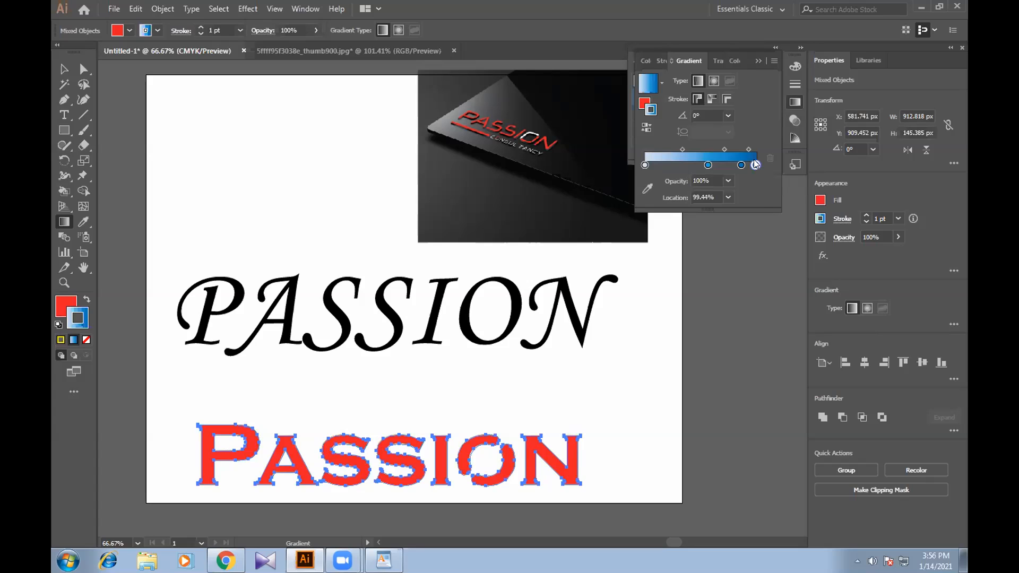
double_click(756, 165)
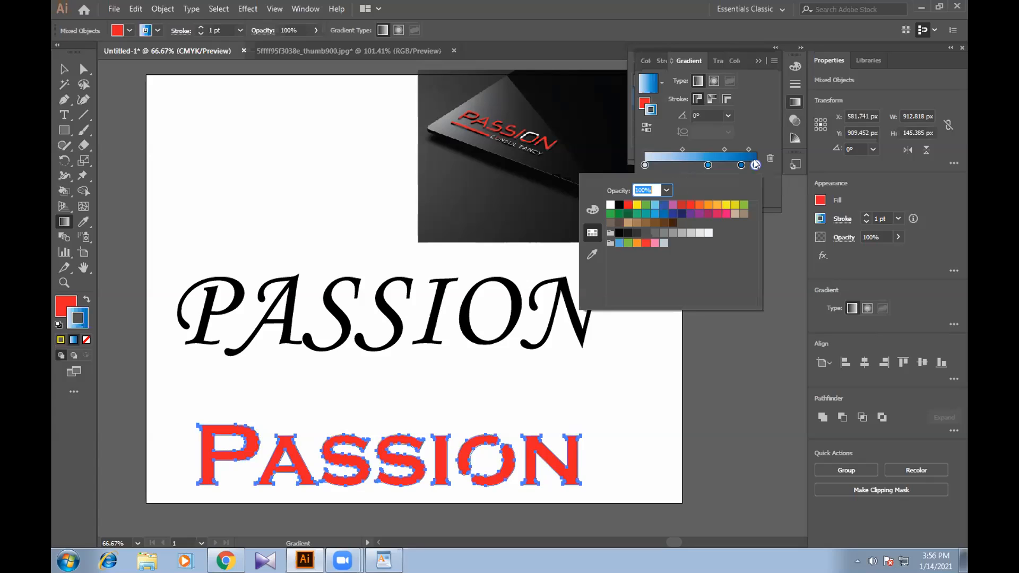
left_click(698, 206)
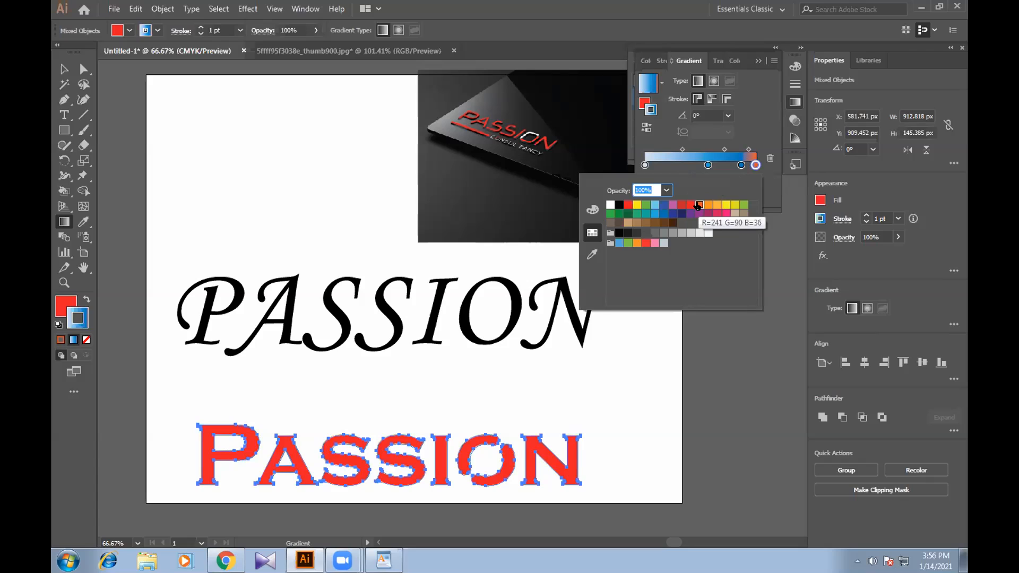
left_click(740, 165)
left_click_drag(755, 165, 664, 169)
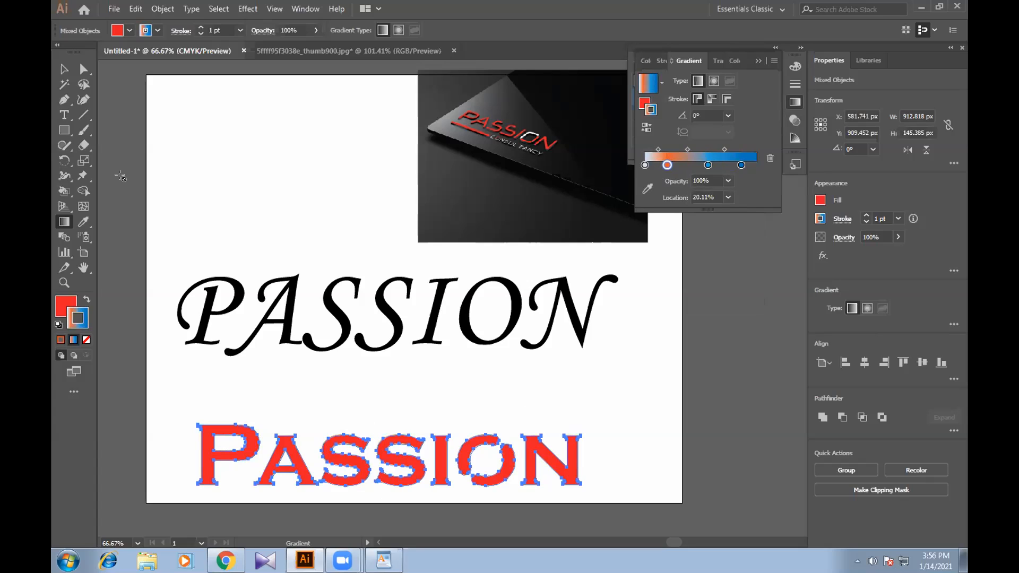
Reposition the stroke gradient's blue stops, placing the lighter one between the white and orange stops and the darker one at 58.03%.
left_click(63, 69)
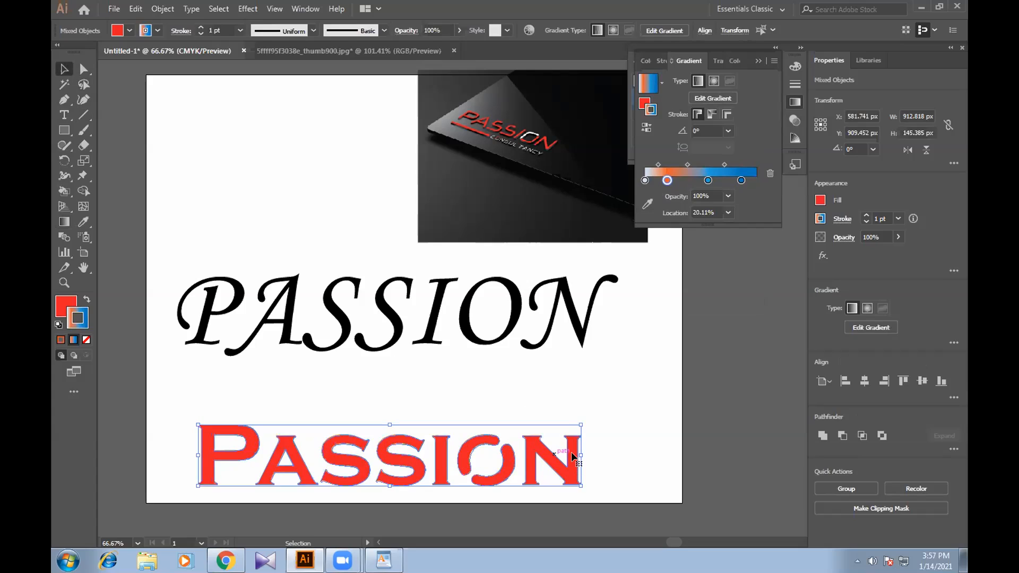
left_click_drag(708, 180, 732, 180)
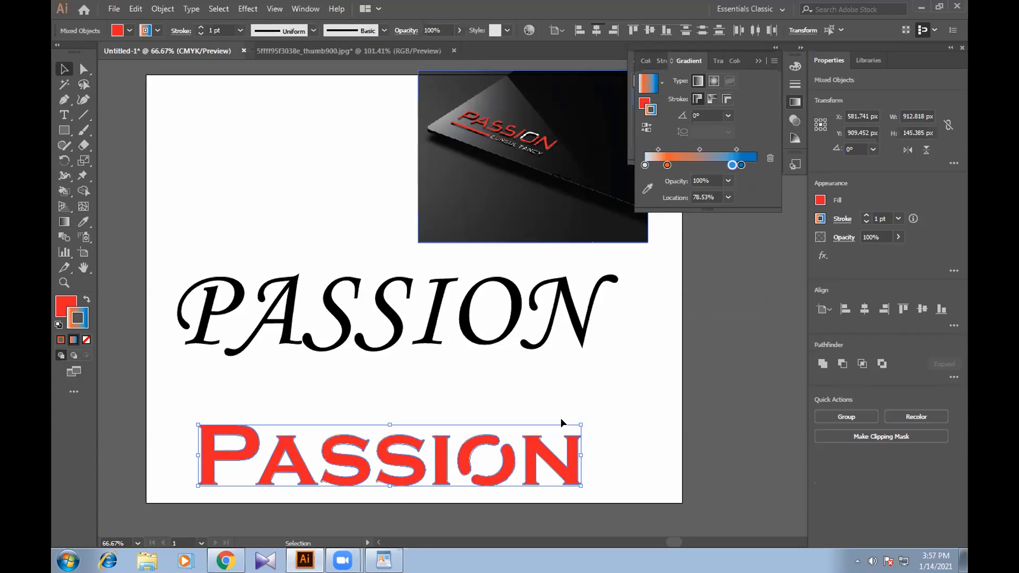
left_click(596, 457)
left_click_drag(603, 461, 214, 430)
left_click_drag(732, 166, 655, 165)
left_click_drag(740, 166, 688, 162)
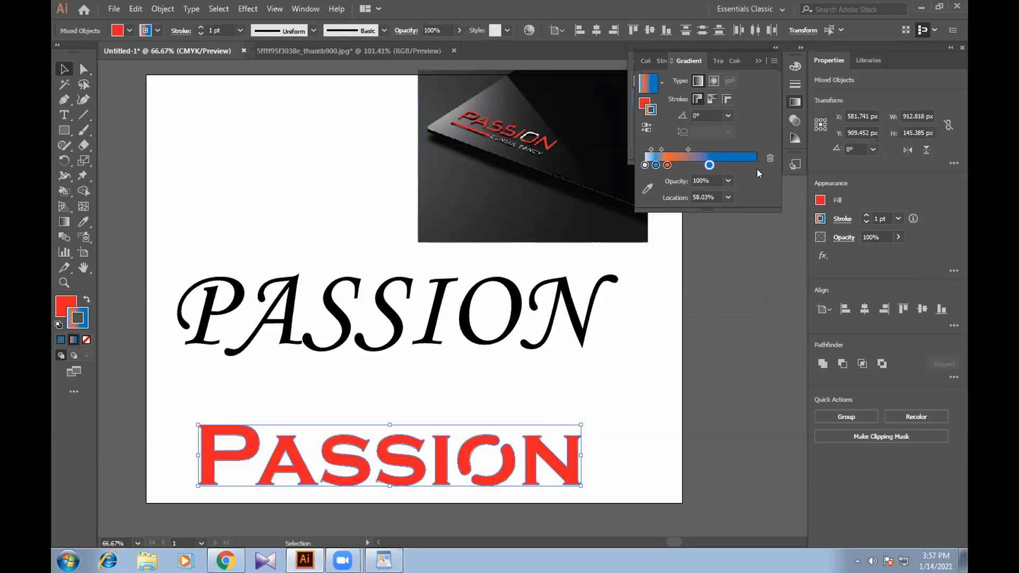
Set the Passion lettering's stroke to None and reapply the blue and orange gradient to it.
left_click(156, 31)
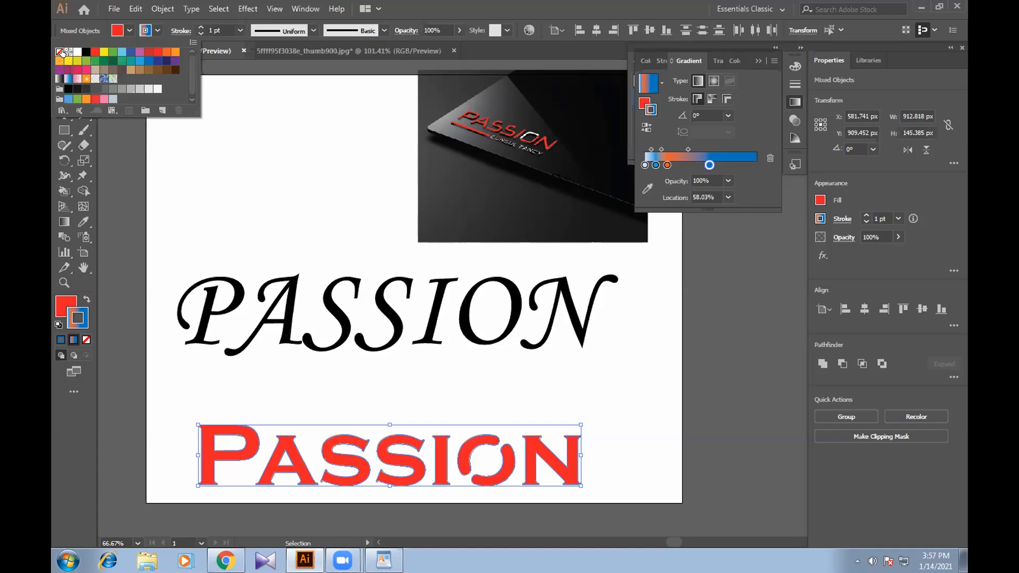
left_click(812, 220)
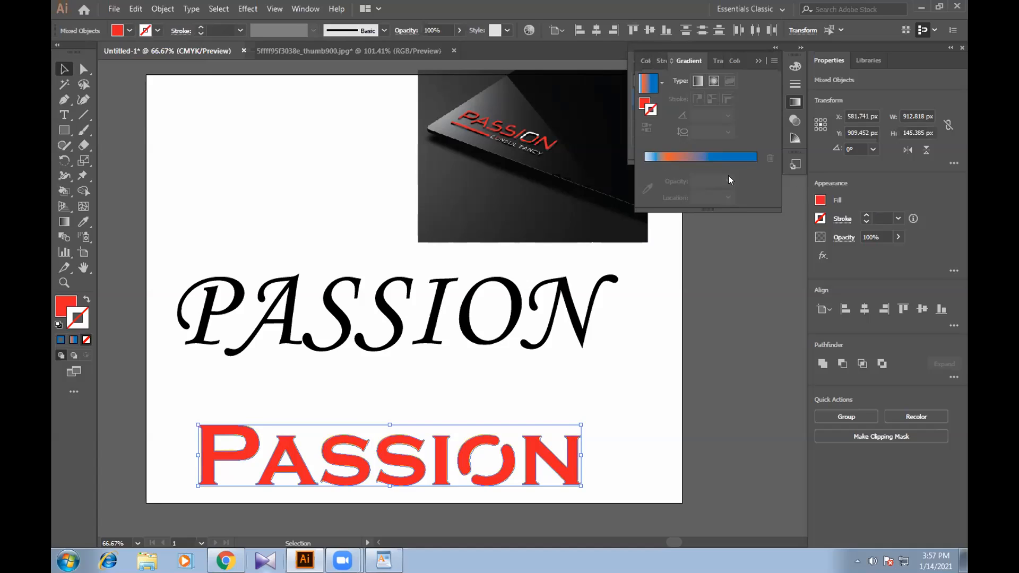
left_click(699, 157)
Move the stroke gradient's dark blue stop to 92.66% and orange stop to 68.15%, and add a blue stop at 37.71%.
left_click(710, 164)
left_click_drag(712, 164, 748, 165)
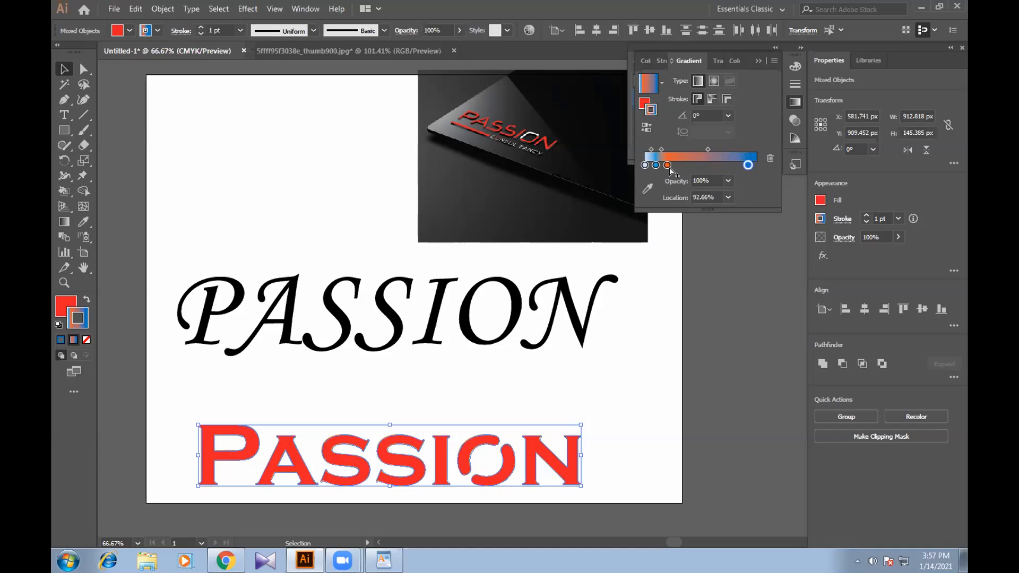
left_click_drag(668, 165, 721, 165)
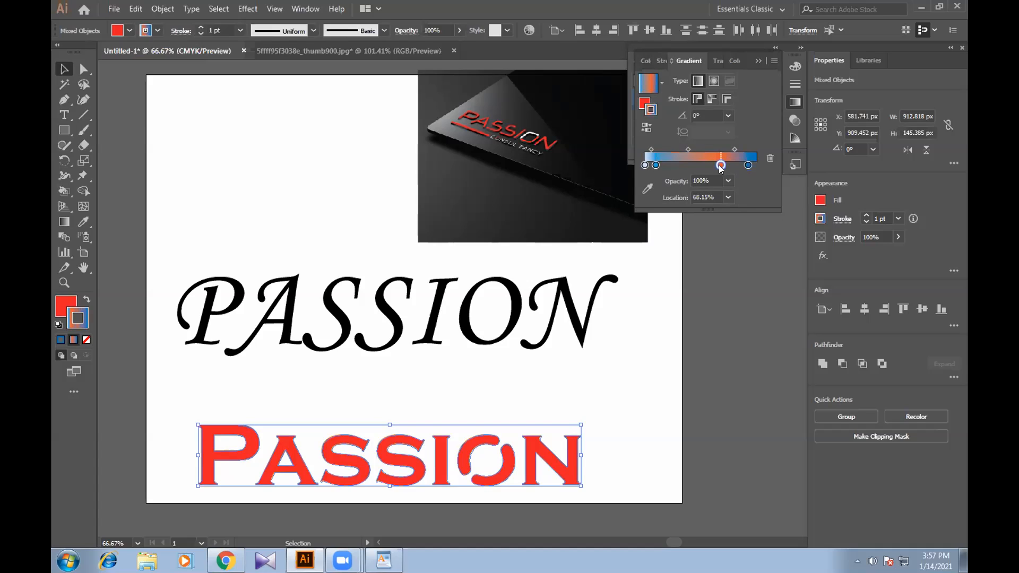
left_click(648, 190)
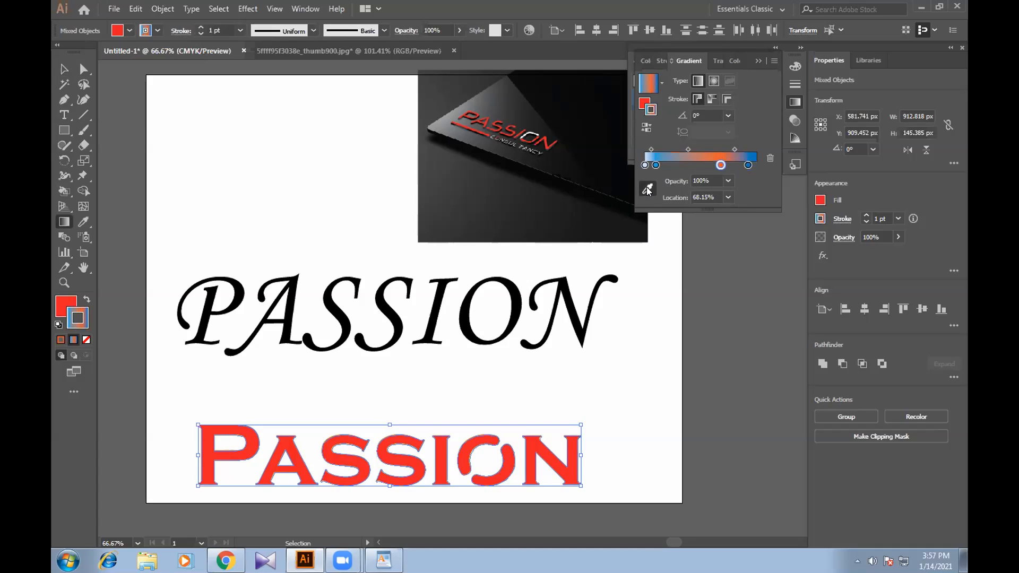
left_click_drag(661, 166, 687, 166)
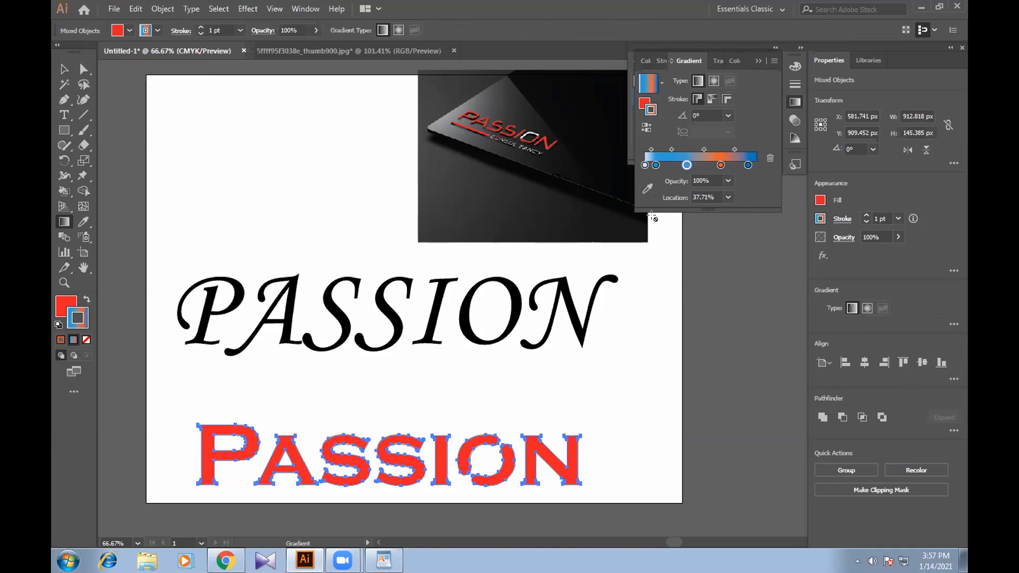
Change the Passion lettering's fill to dark red BC1E2A.
double_click(644, 104)
left_click(479, 237)
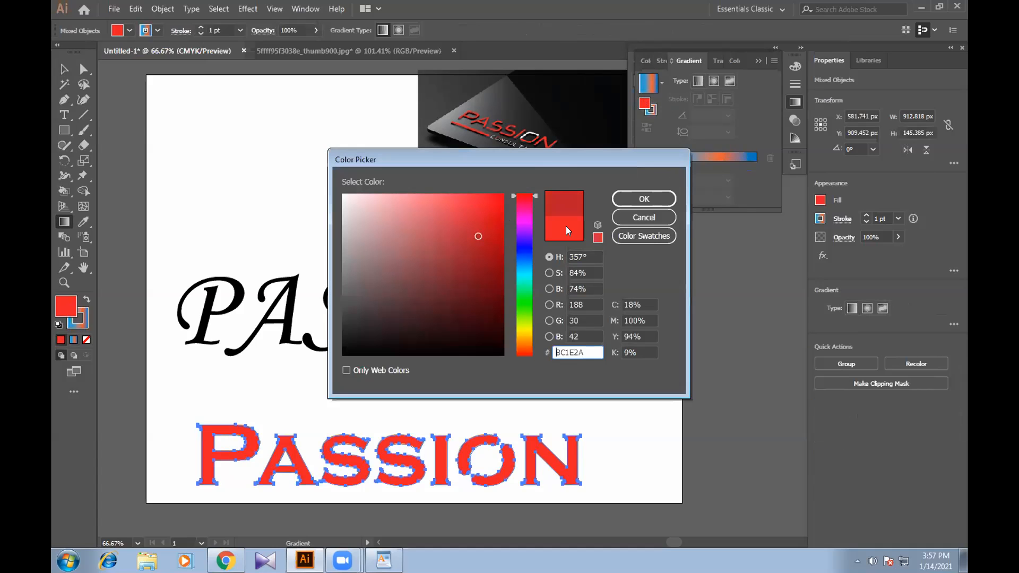
left_click(657, 202)
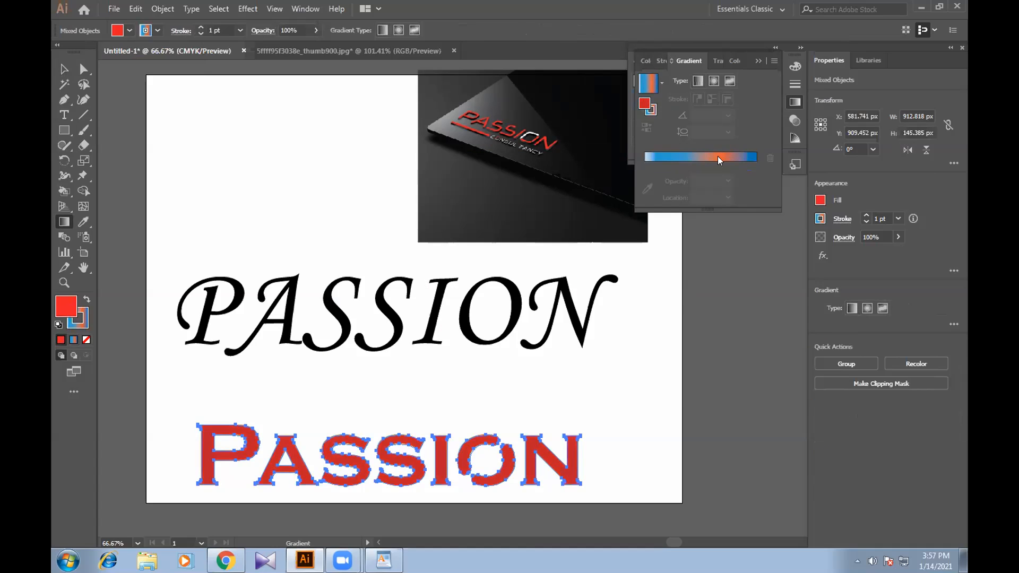
Apply the blue and orange gradient to the Passion lettering's fill, moving its blue stops to 82.05%, 55.03% and 39.98%.
left_click(719, 158)
left_click_drag(747, 166, 737, 165)
left_click(687, 166)
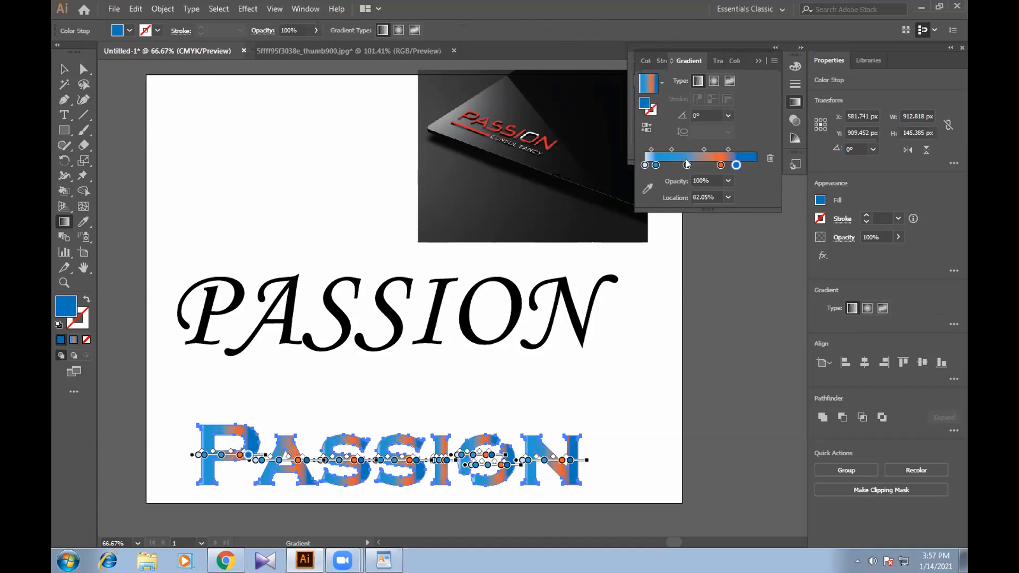
left_click_drag(687, 165, 706, 165)
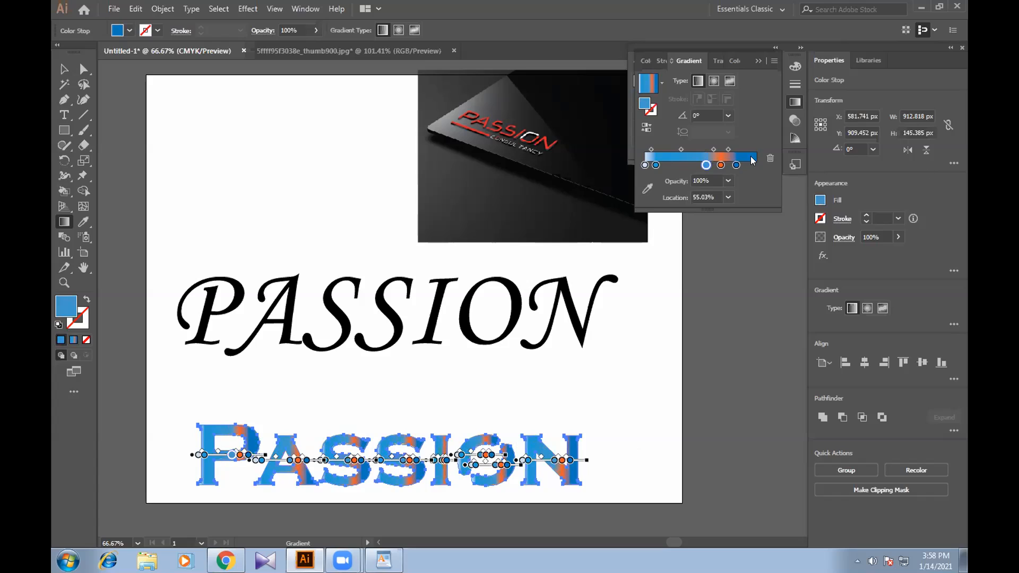
left_click_drag(656, 166, 689, 166)
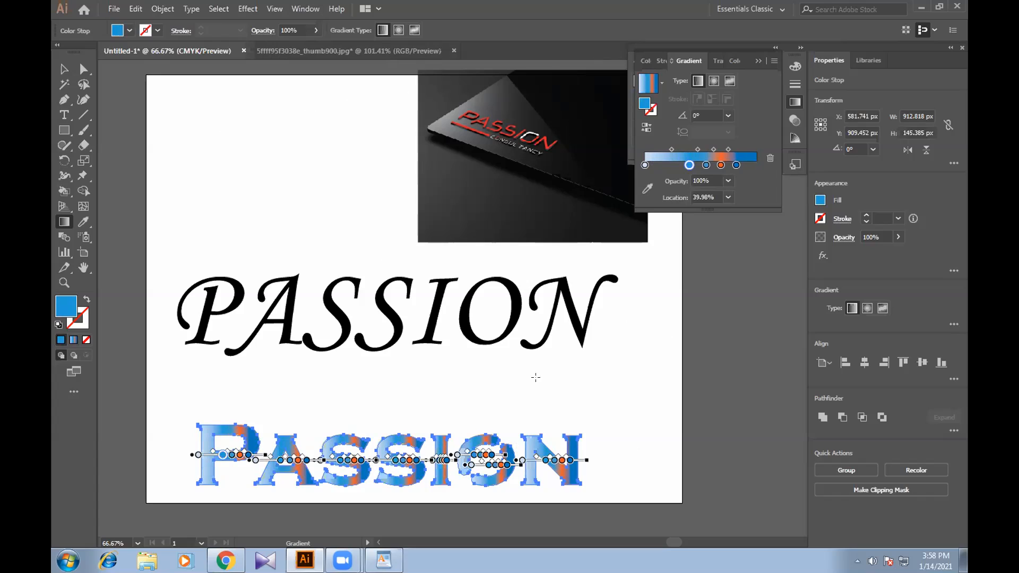
scroll(521, 385, "down", 1)
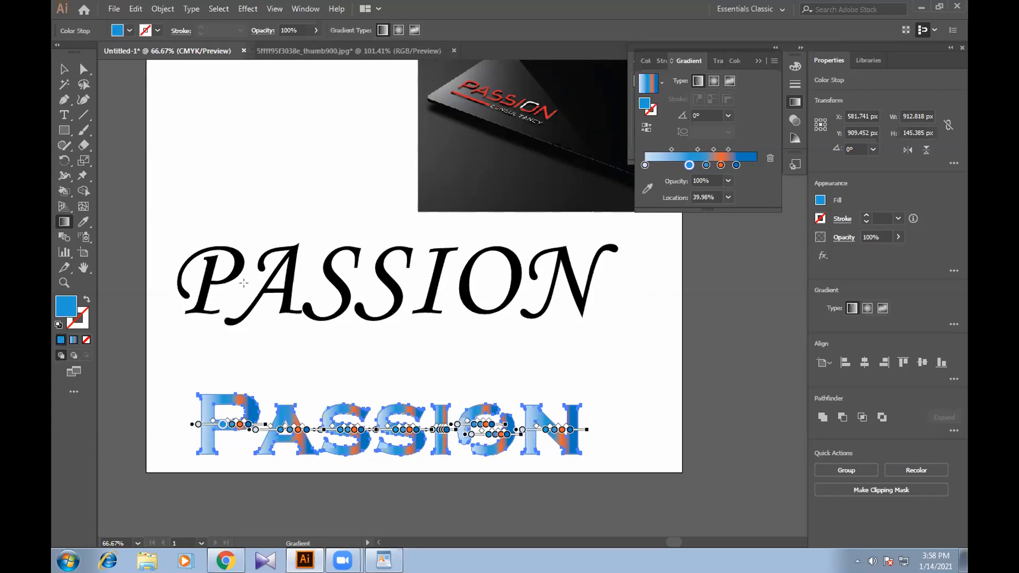
left_click(64, 70)
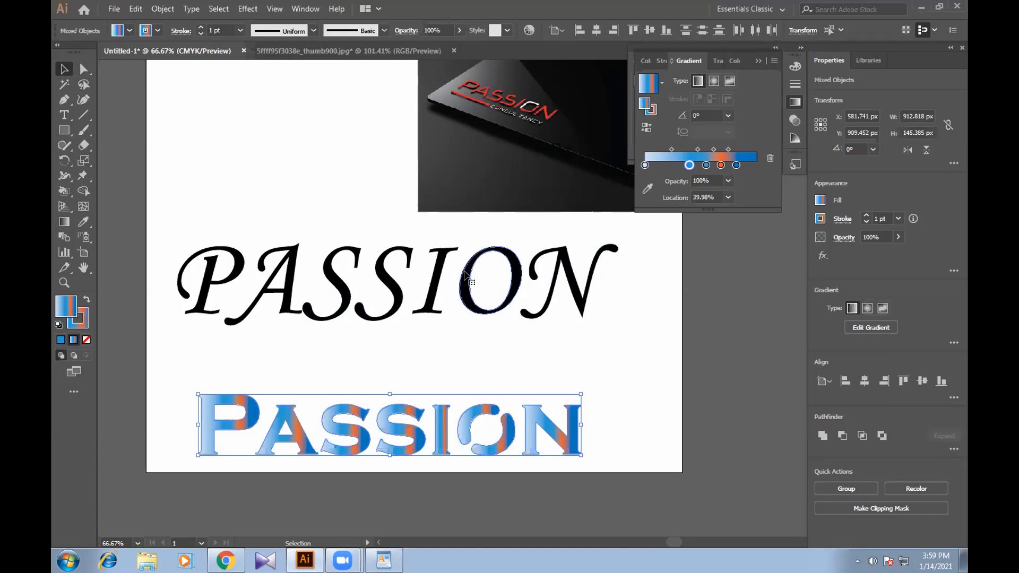
left_click(466, 274)
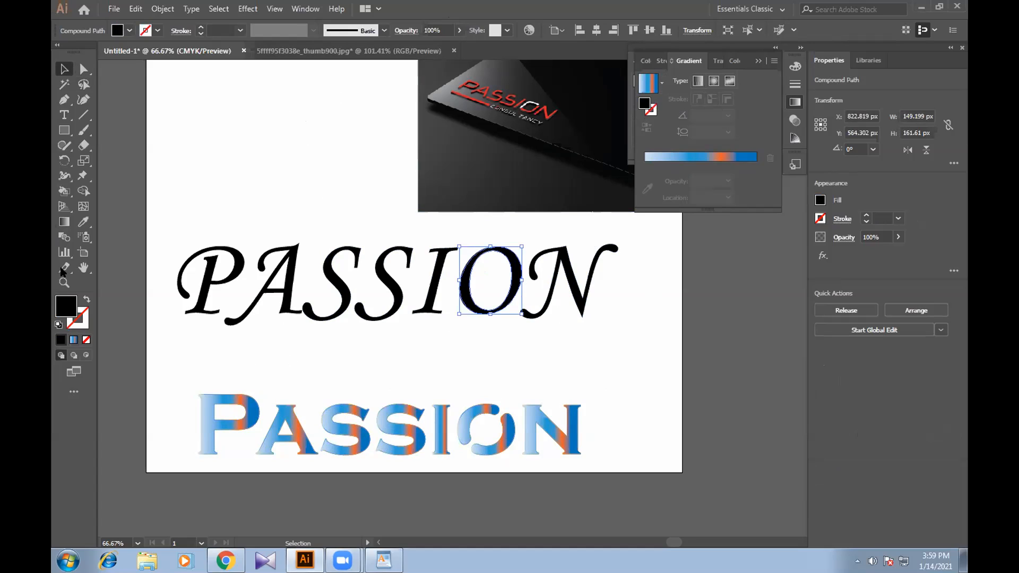
left_click(64, 221)
left_click_drag(199, 387, 423, 458)
left_click_drag(565, 442, 566, 441)
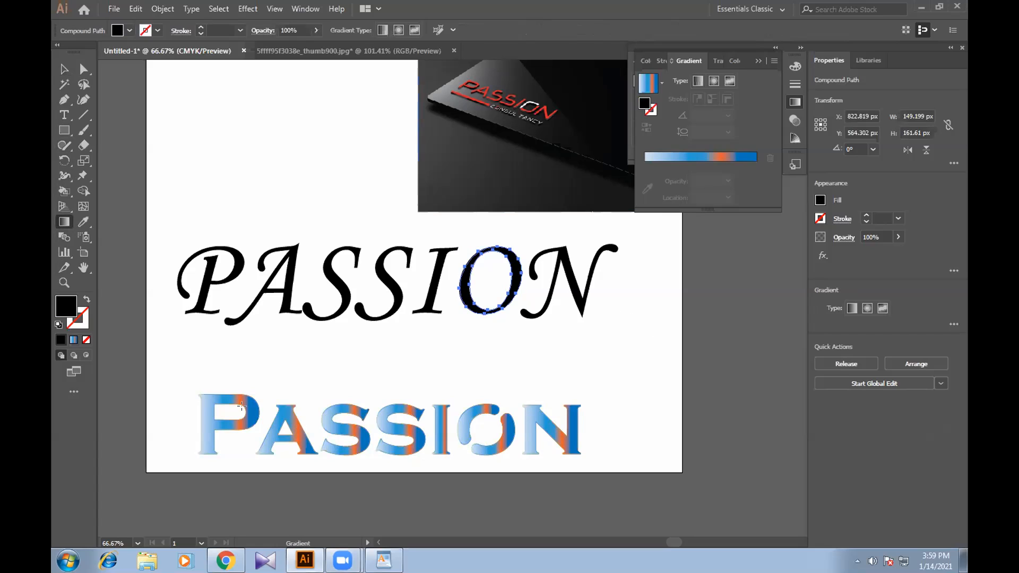
key("v")
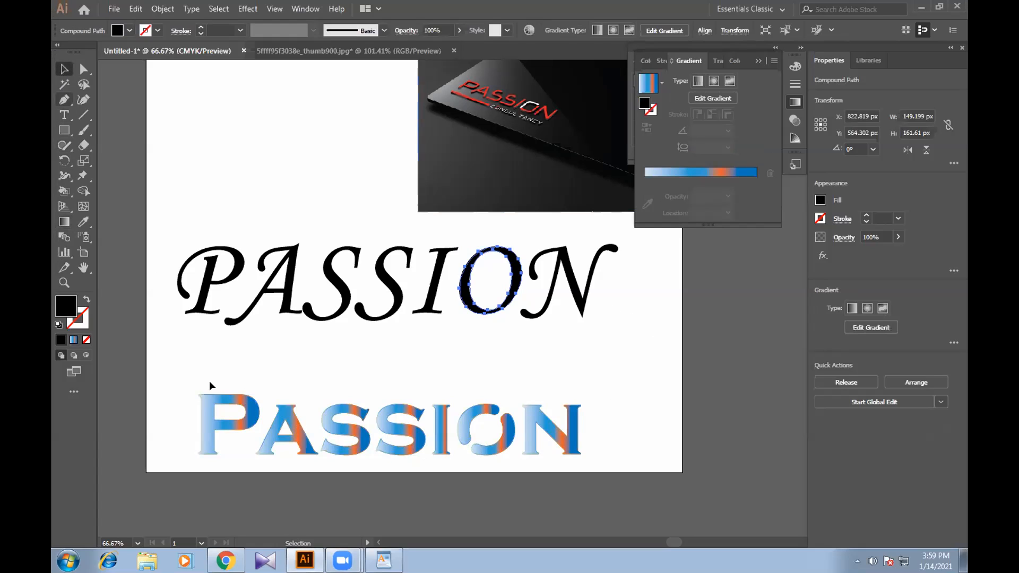
Move the P, A and first S of the gradient Passion lettering together about 14 px to the right.
left_click(250, 426)
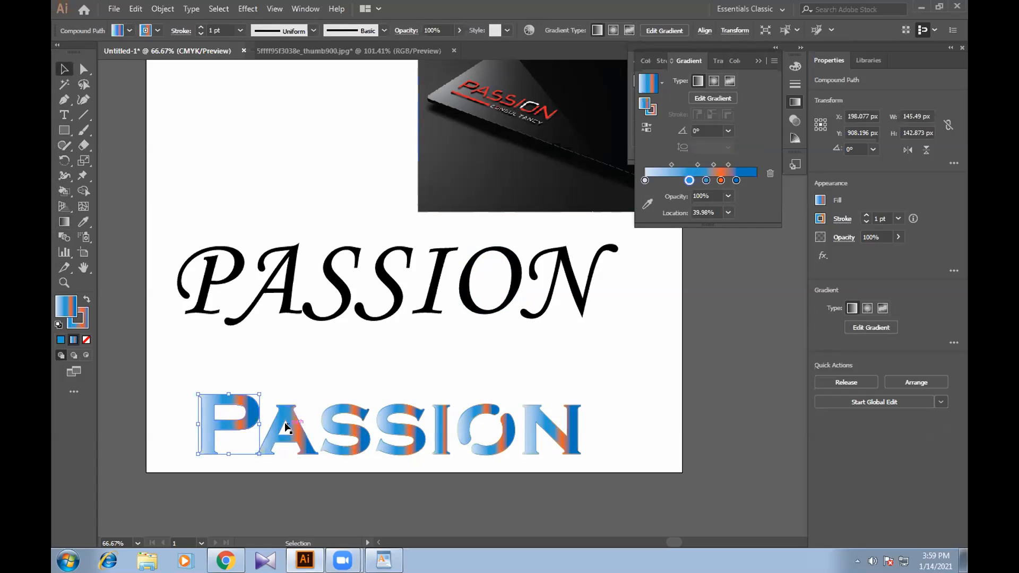
left_click(302, 422, "shift")
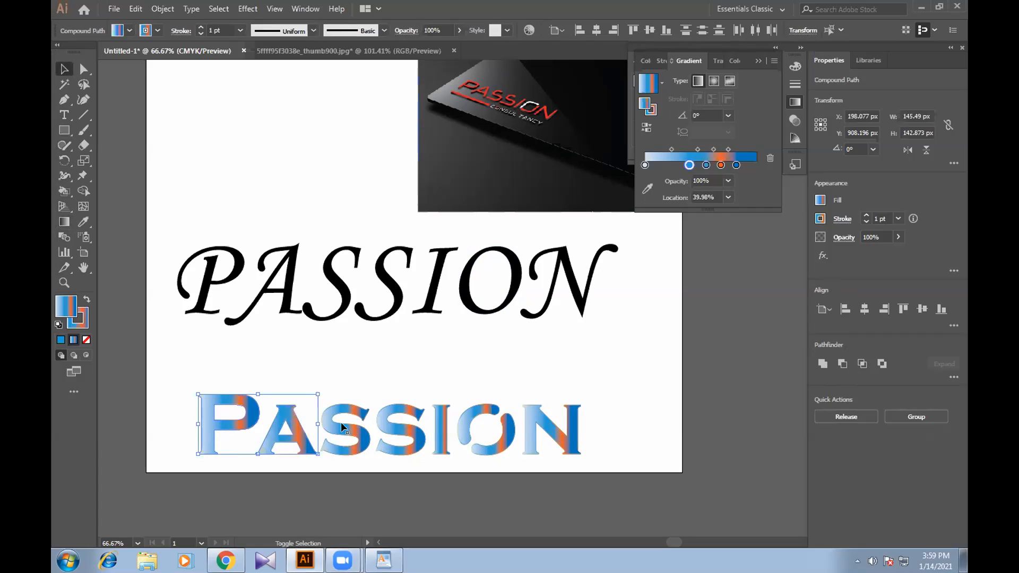
left_click_drag(353, 426, 360, 426)
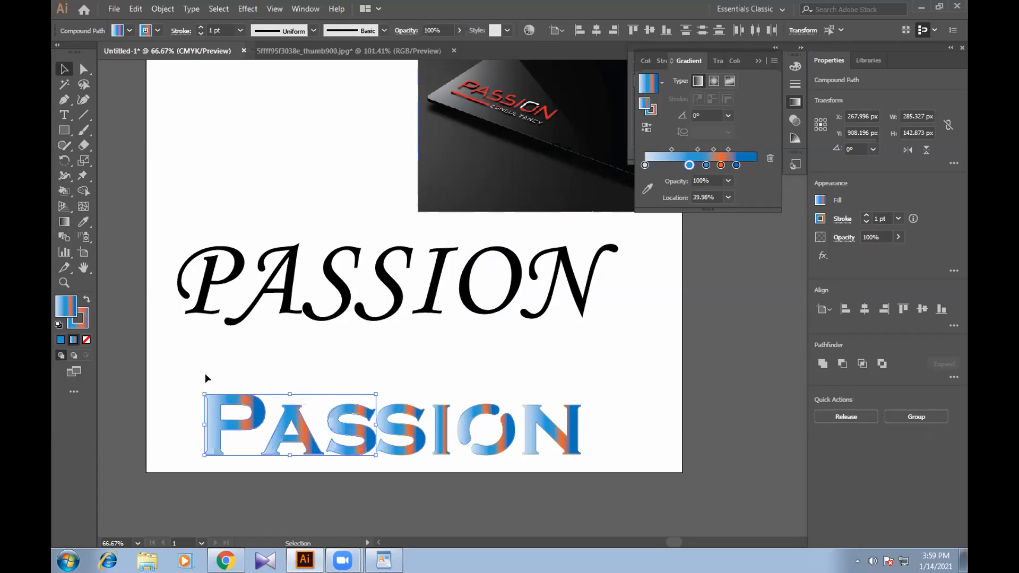
left_click(190, 379)
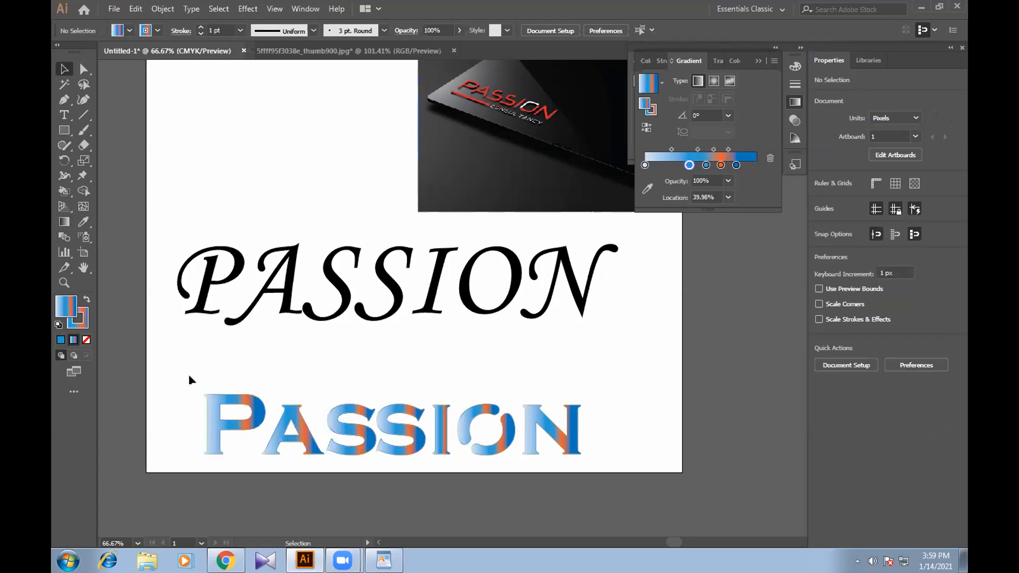
Run one continuous linear gradient at -2.1° across all the Passion letters, starting beside the P and ending well past the N.
left_click_drag(191, 373, 587, 443)
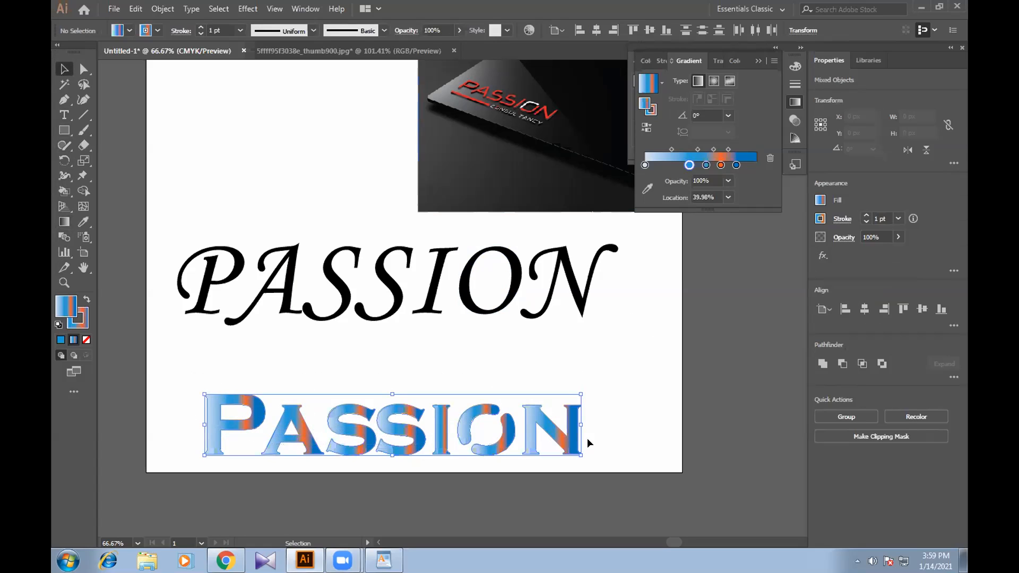
left_click(63, 222)
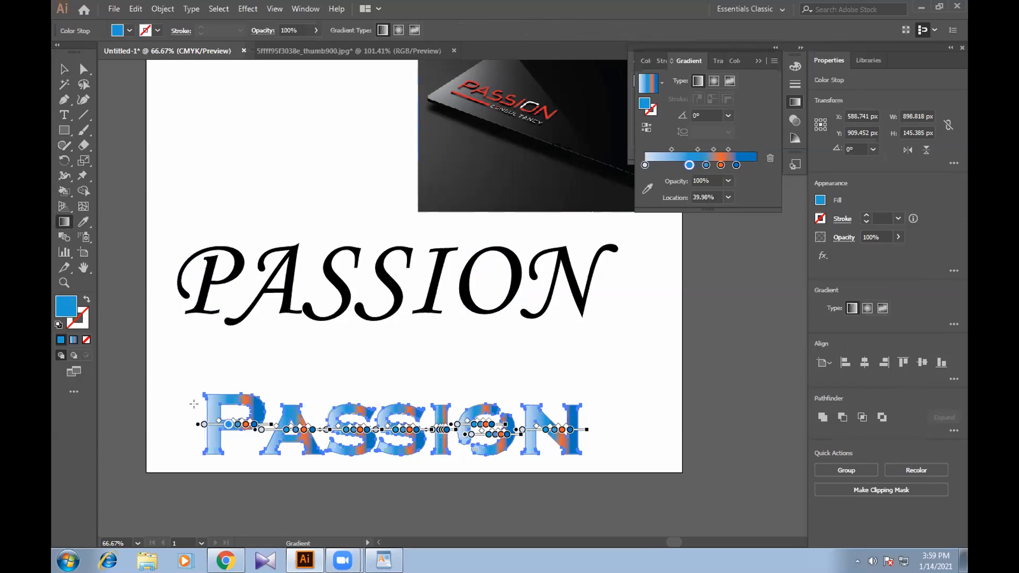
mouse_move(197, 411)
left_mouse_down()
mouse_move(707, 450)
mouse_move(707, 439)
mouse_move(614, 434)
left_mouse_up()
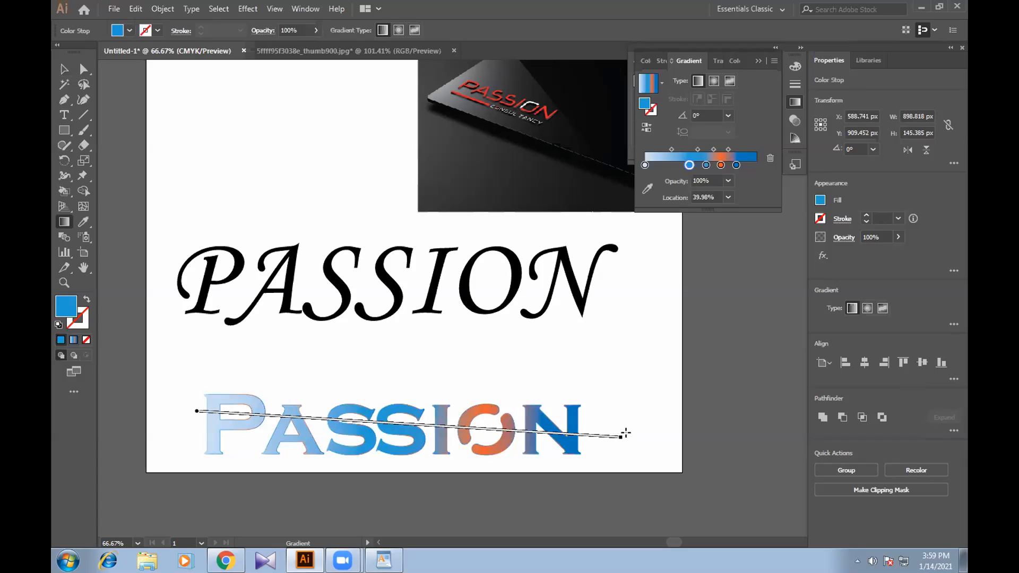
left_click_drag(622, 436, 699, 429)
key("v")
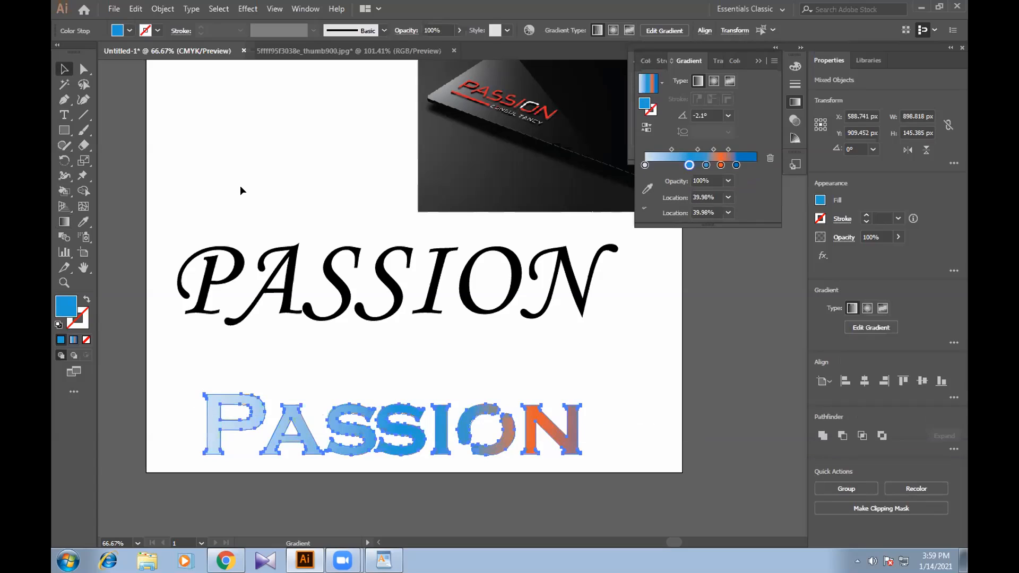
left_click(329, 453)
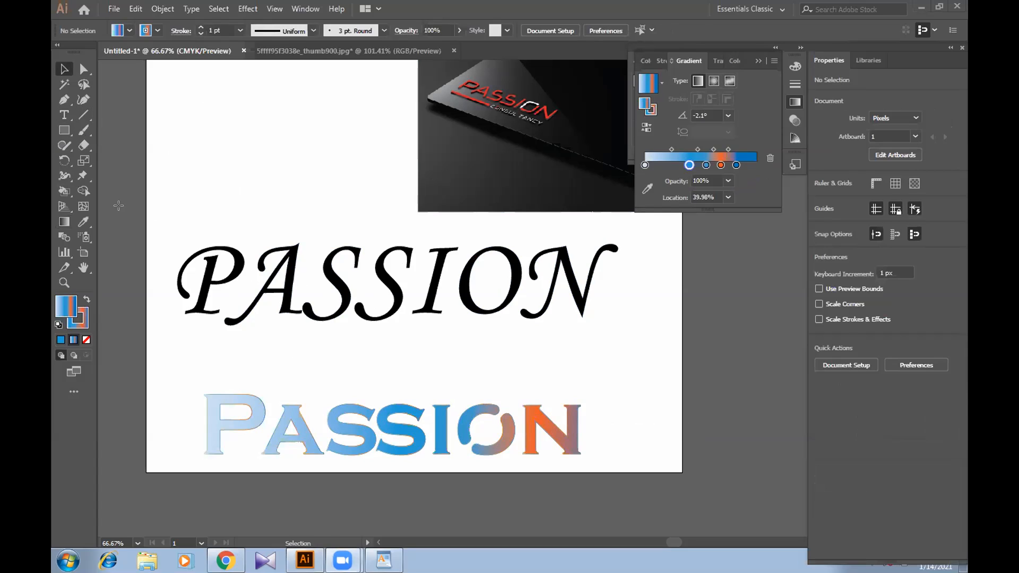
Draw an S-shaped curved path with the Pen tool in the empty area above the black PASSION script lettering.
key("backslash")
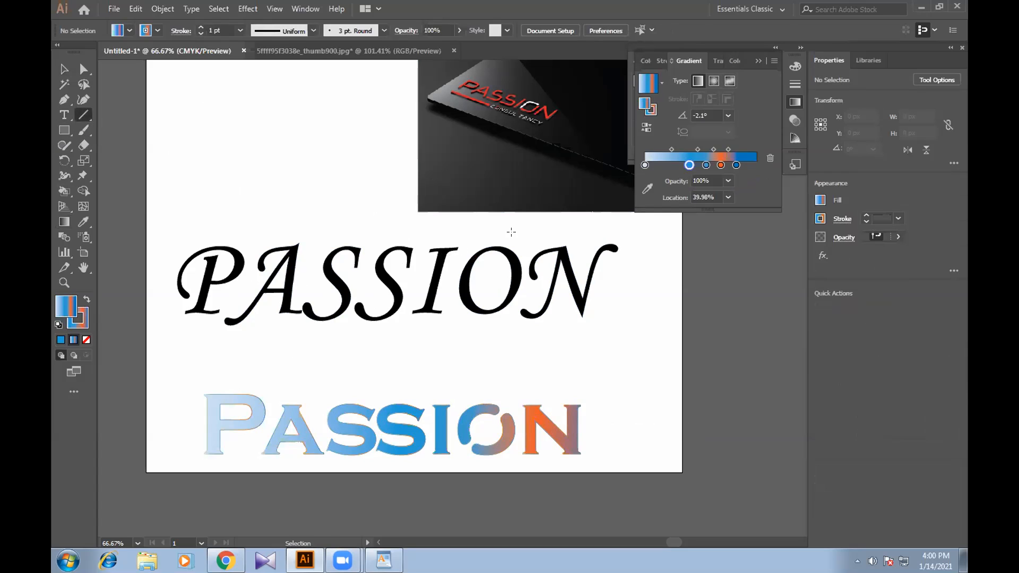
left_click_drag(515, 234, 515, 455)
key("p")
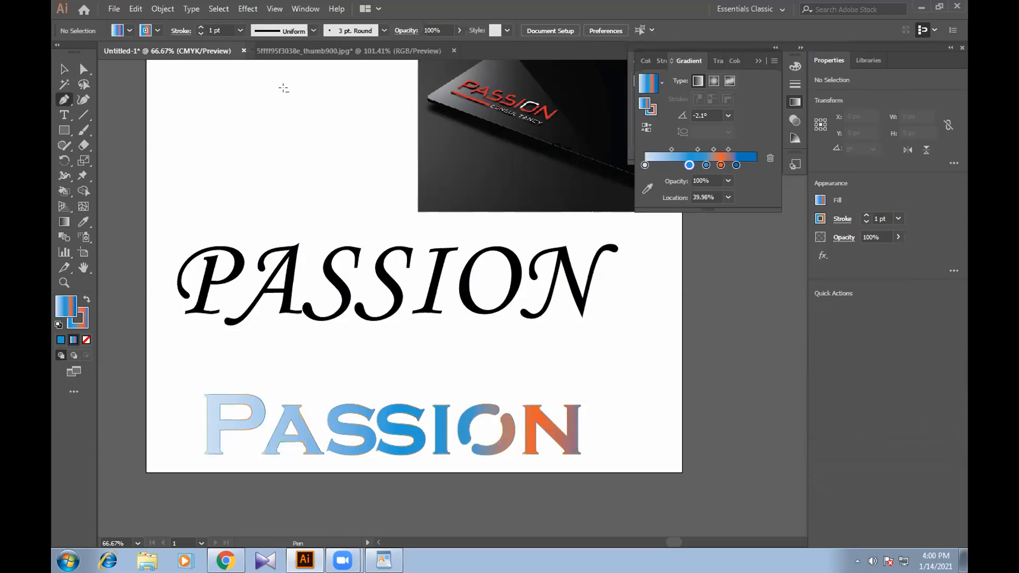
left_click(290, 88)
left_click(281, 118)
left_click_drag(284, 112, 284, 124)
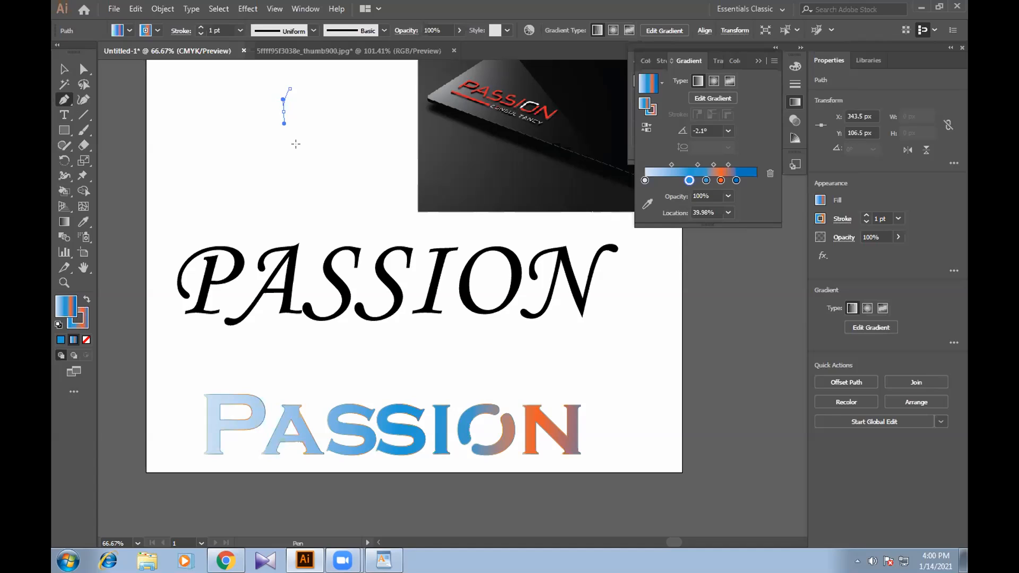
left_click(293, 141)
left_click_drag(292, 142, 298, 186)
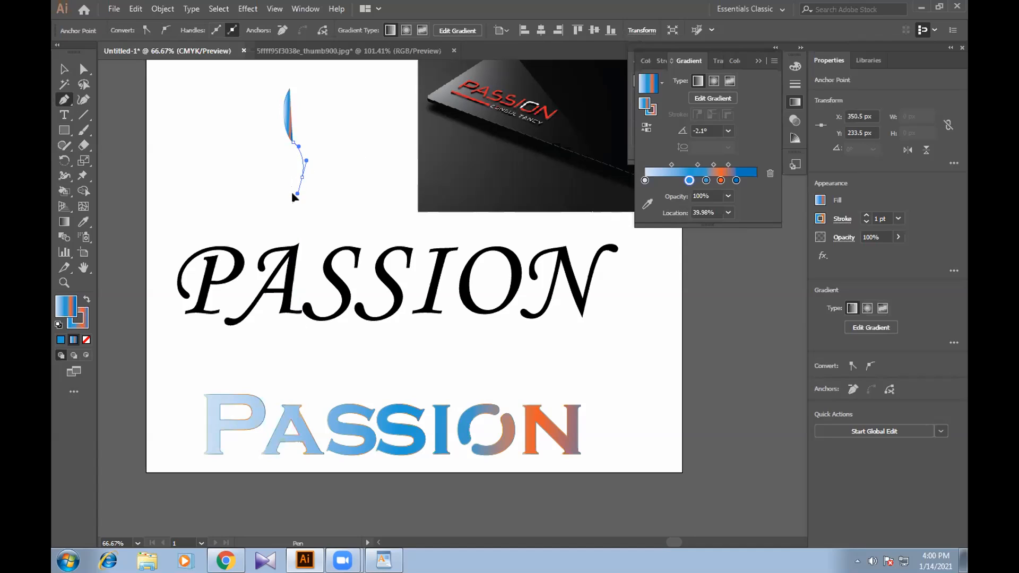
left_click_drag(297, 194, 295, 194)
Remove the fill from the S-shaped path, leaving only its gradient stroke.
key("v")
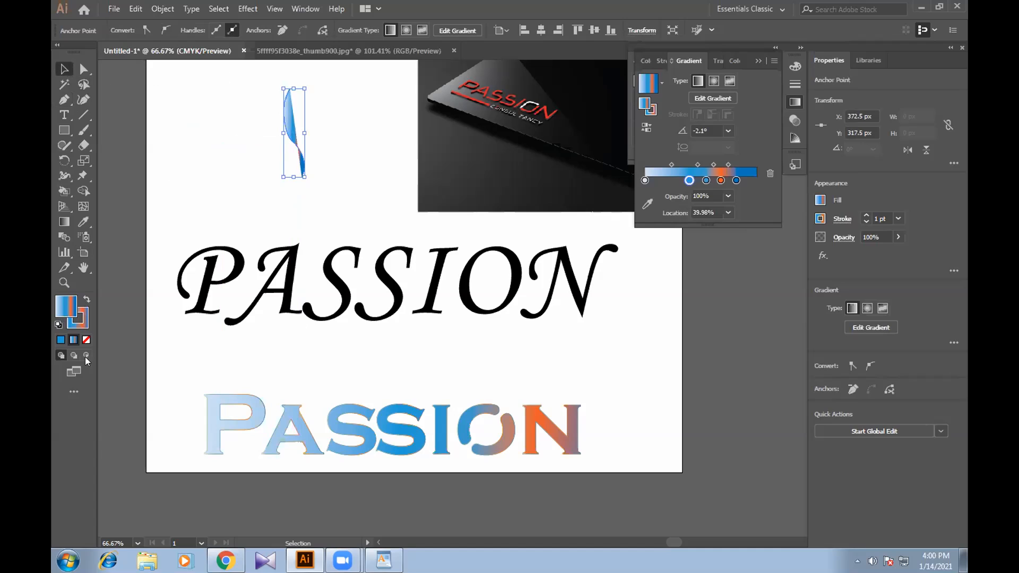
double_click(66, 306)
left_click(640, 200)
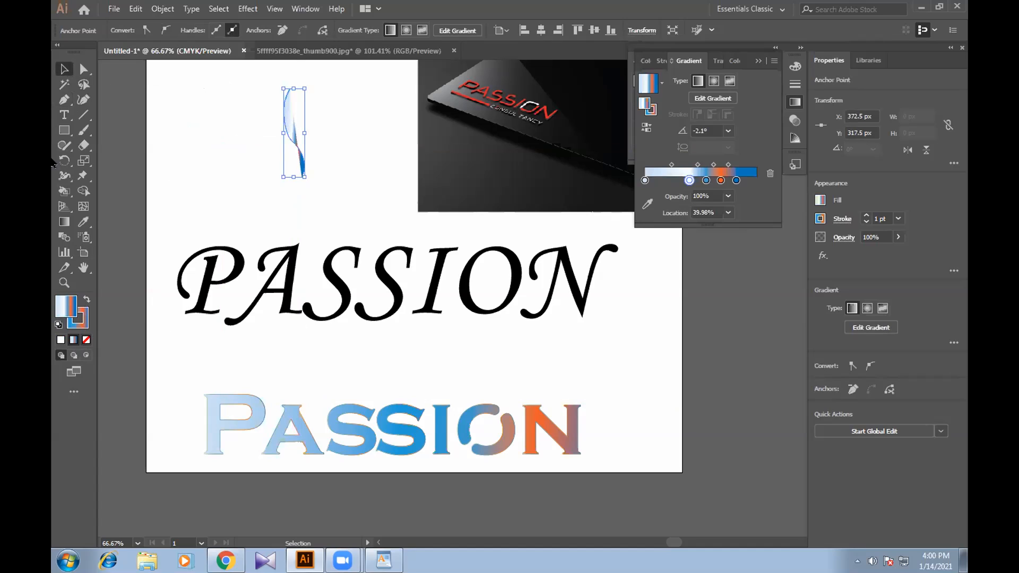
left_click(86, 340)
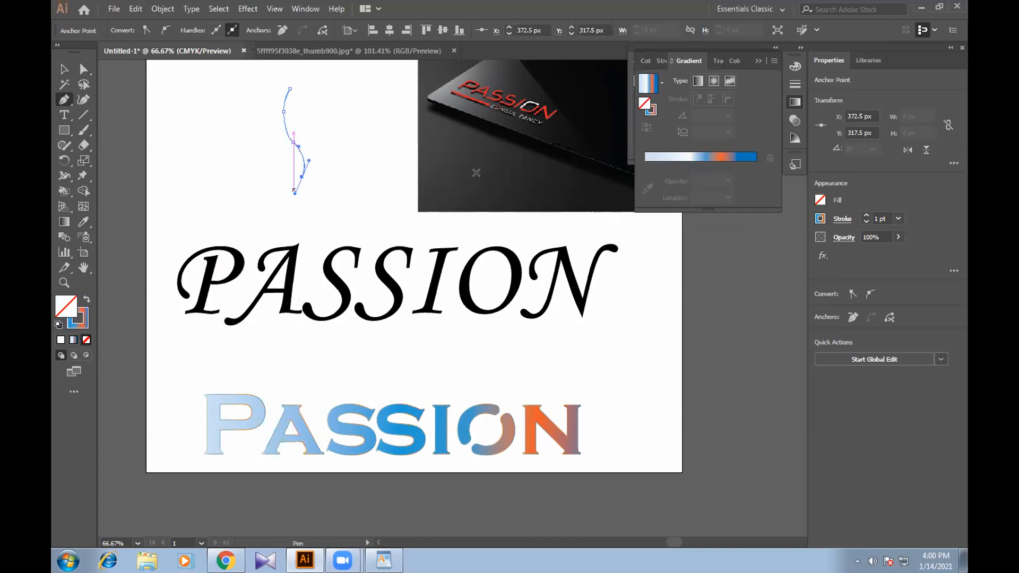
Move the S-shaped path's lower endpoint to X 357.5, Y 306.5 px and its upper endpoint to X 348.5, Y 167.5 px.
key("ctrl+plus")
key("ctrl+plus")
key("ctrl+plus")
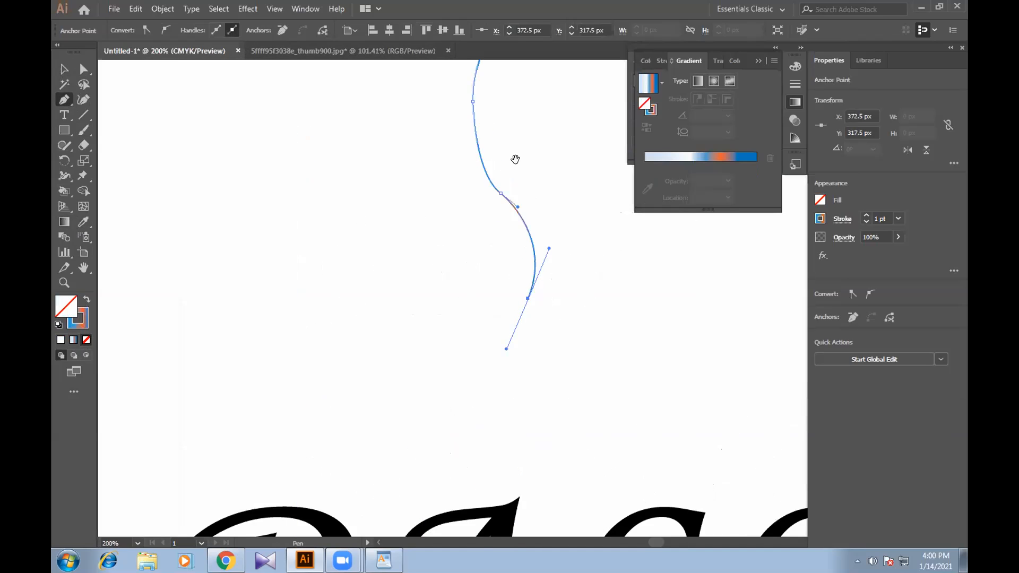
key("v")
left_click_drag(397, 104, 400, 155)
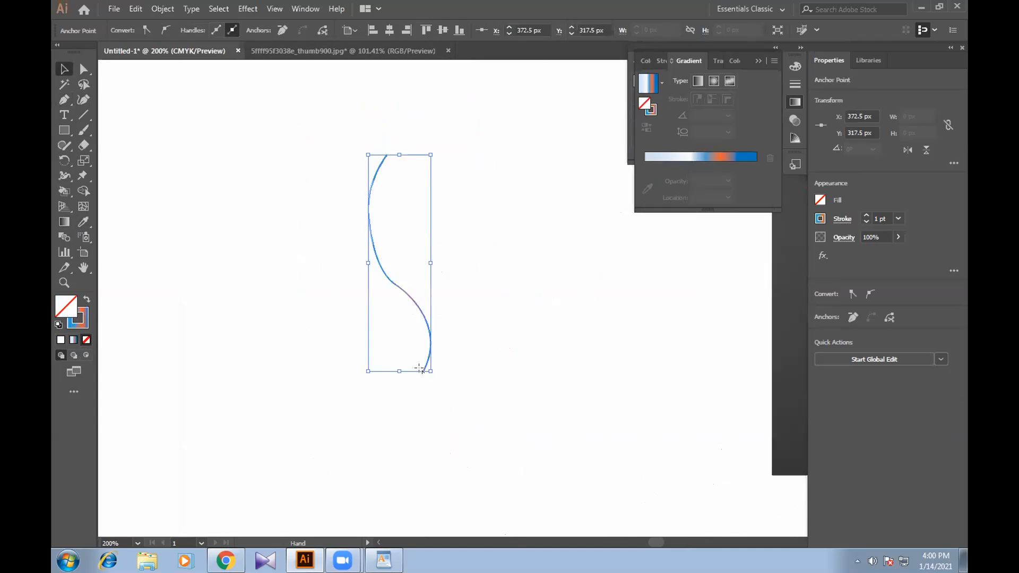
key("a")
left_click(423, 371)
left_click_drag(423, 371, 402, 354)
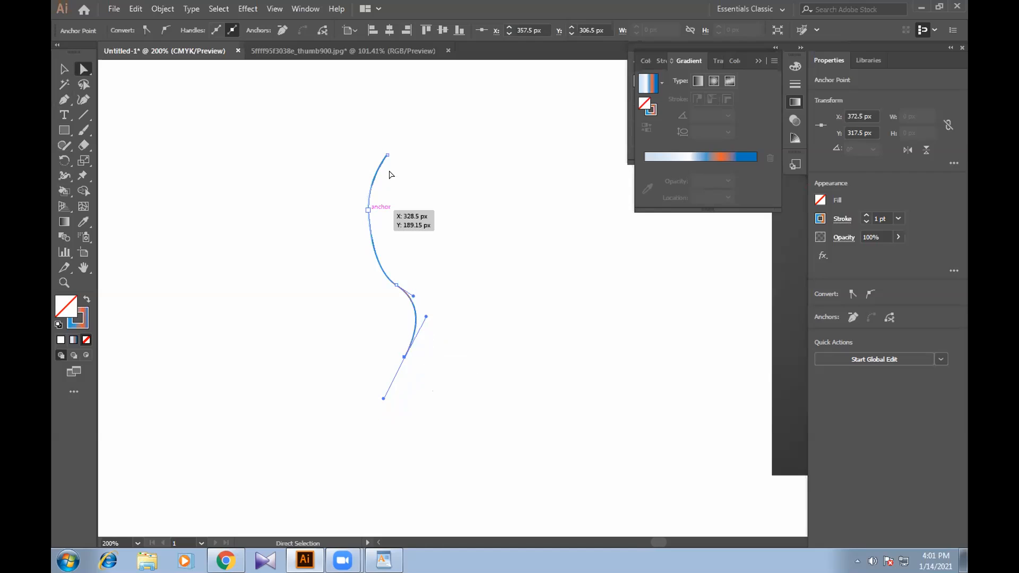
left_click_drag(387, 155, 385, 183)
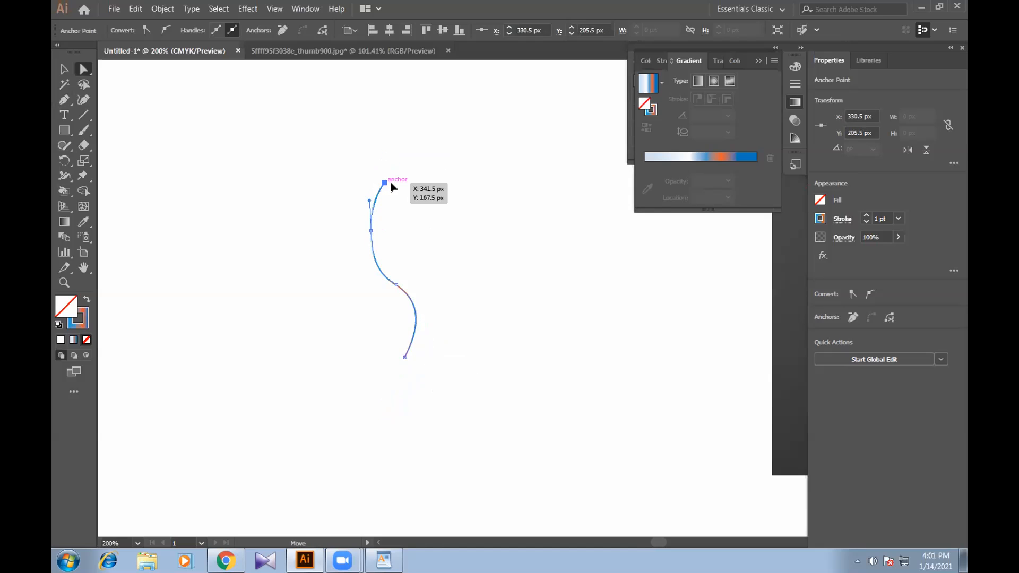
left_click_drag(385, 183, 394, 183)
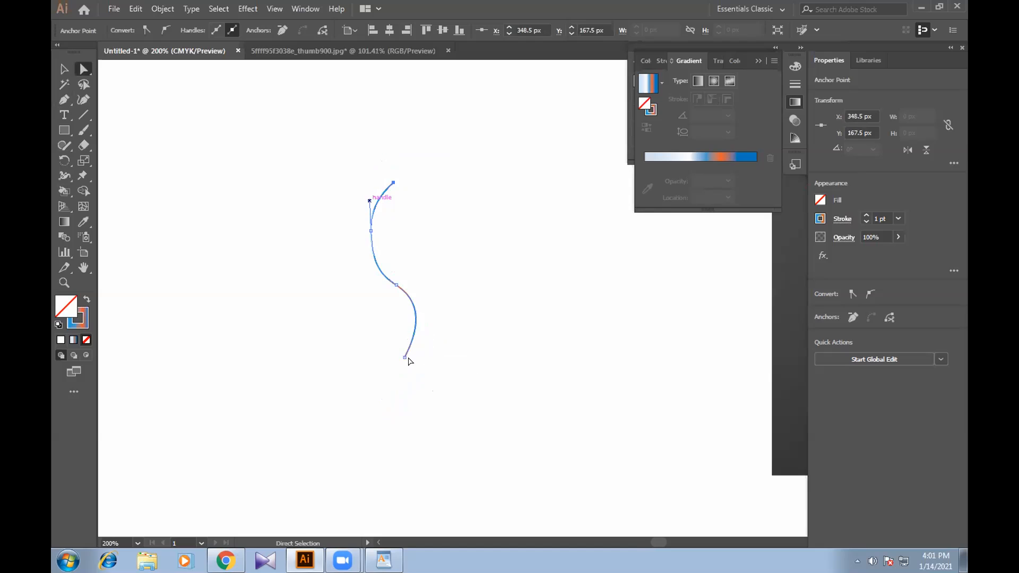
Shift the S-shaped path's lower and middle anchors up and left, and delete its topmost anchor to shorten the upper end.
left_click_drag(405, 358, 391, 341)
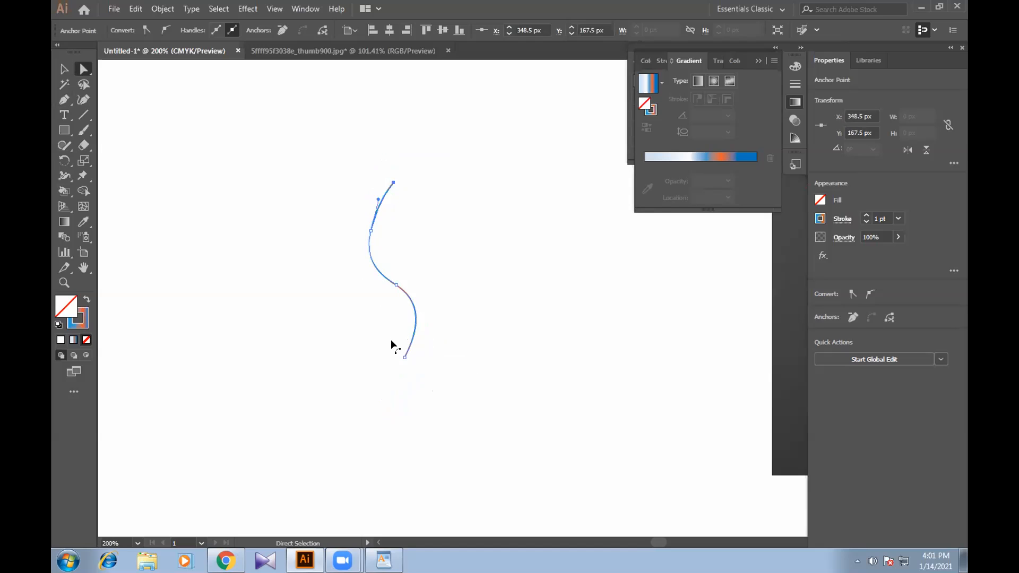
left_click_drag(396, 285, 380, 270)
left_click_drag(370, 231, 394, 182)
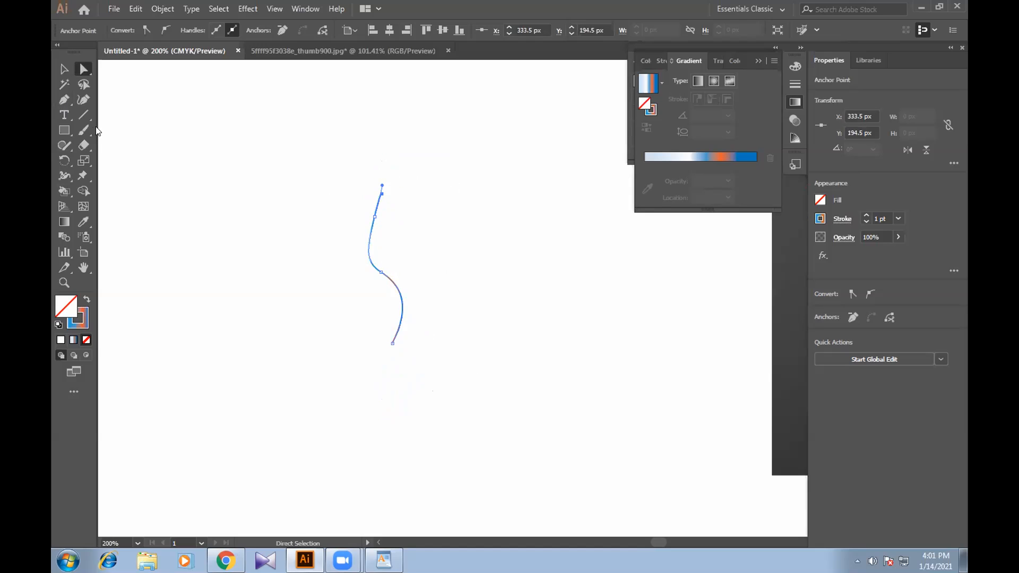
key("p")
key("ctrl+z")
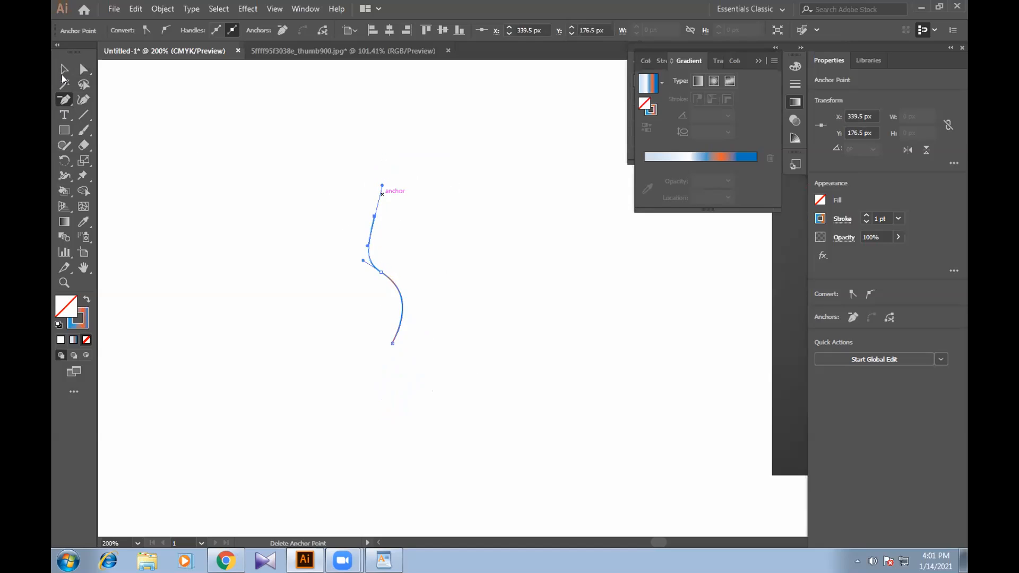
Widen the S-shaped path toward the right and rotate it about 39° clockwise.
key("v")
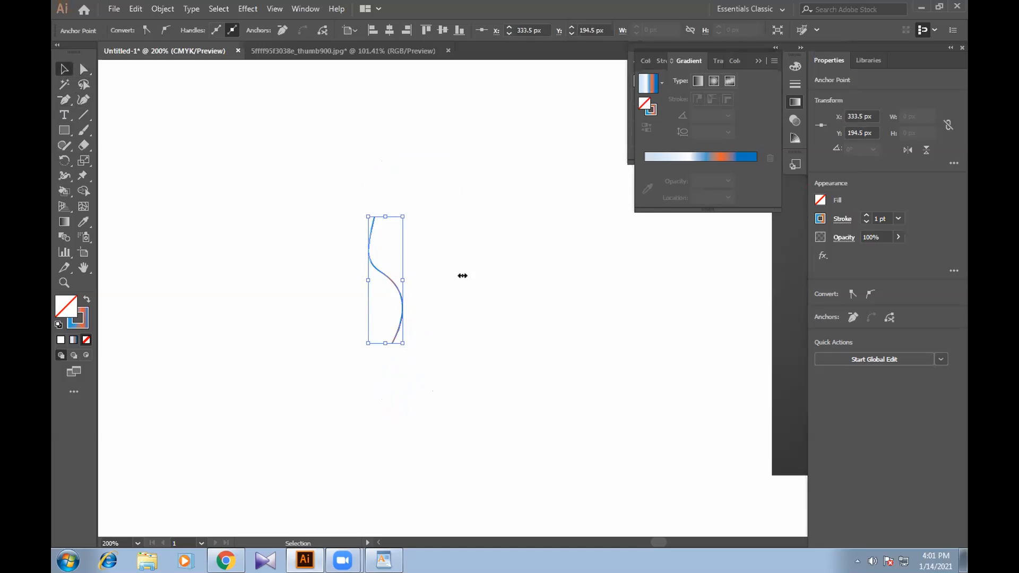
left_click_drag(402, 317, 475, 311)
left_click_drag(480, 213, 512, 275)
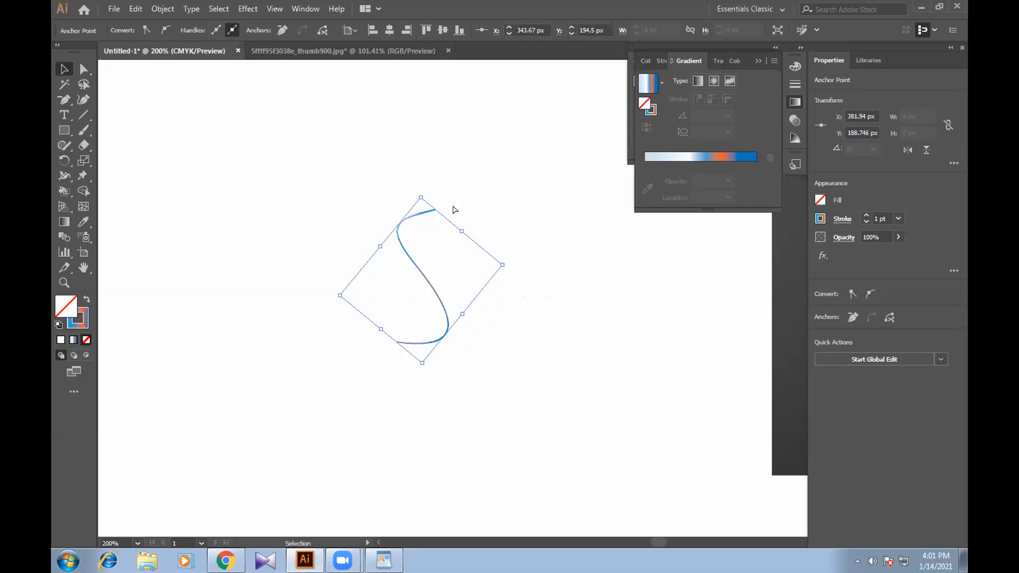
Move the S-shaped path's upper endpoint to X 371.5, Y 171.5 px and adjust the handles to reshape the upper curve.
key("a")
left_click(436, 209)
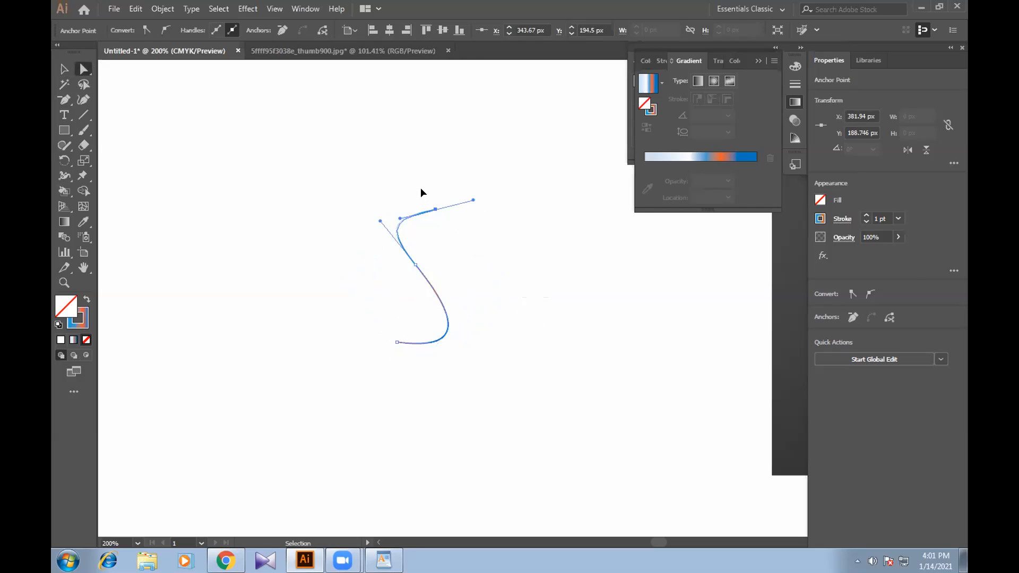
left_click_drag(435, 209, 451, 154)
left_click_drag(378, 220, 452, 215)
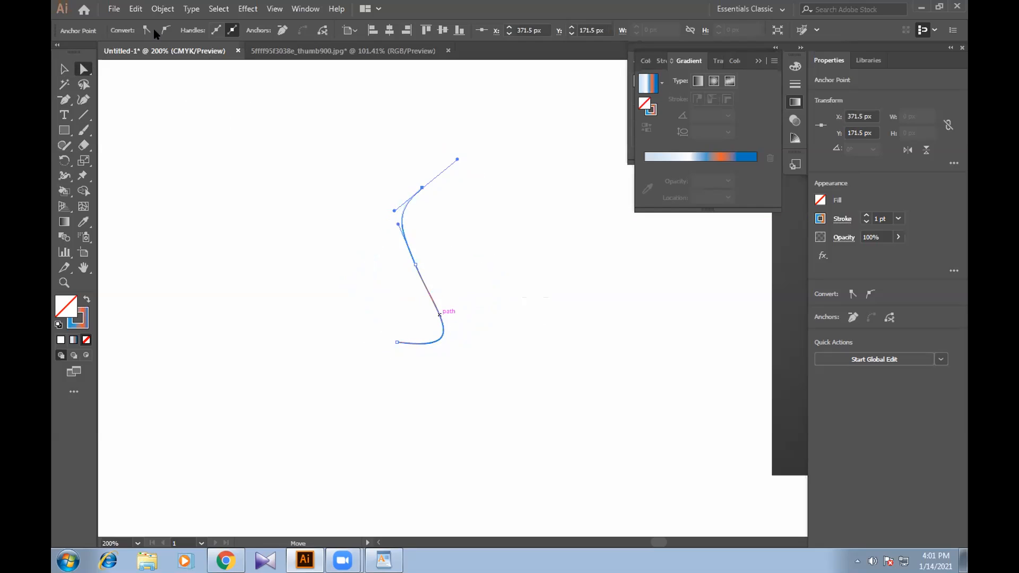
left_click(115, 65)
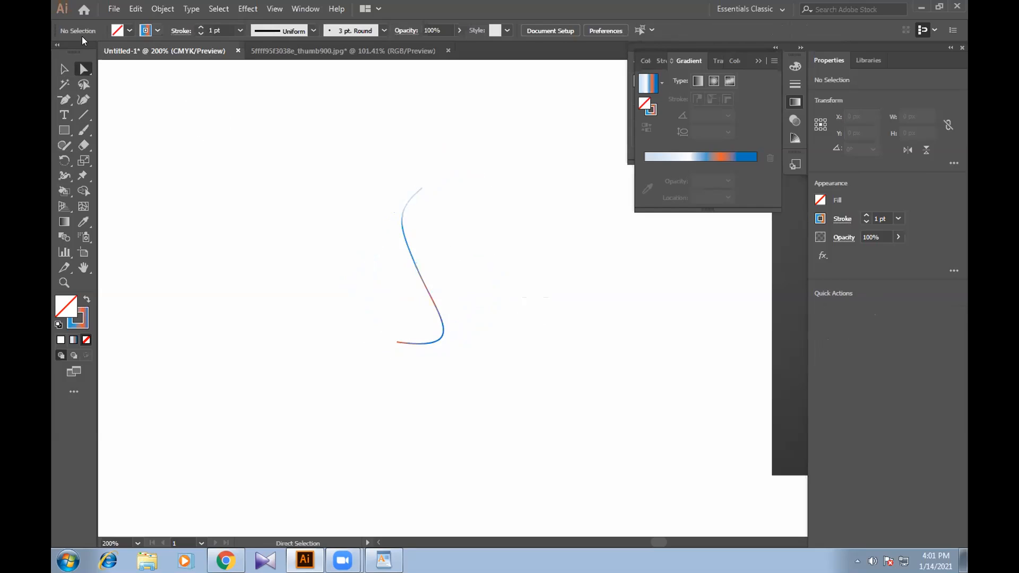
Try to change the S-shaped path's stroke to the red swatch.
left_click(157, 30)
left_click(96, 52)
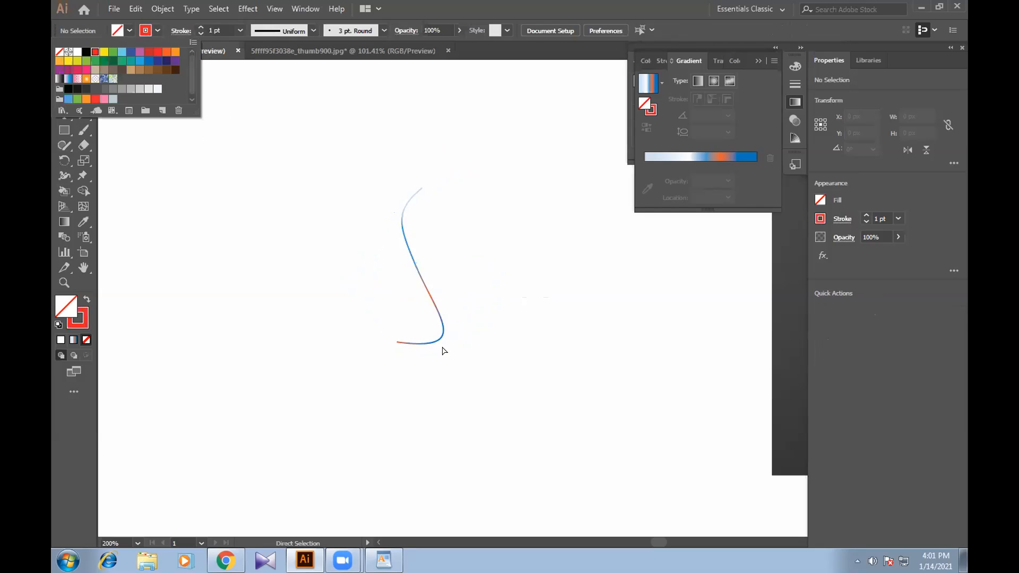
left_click(145, 35)
Try to recolor the S-shaped path's gradient stroke with near-black 020101, and undo the change.
left_click_drag(349, 176, 429, 269)
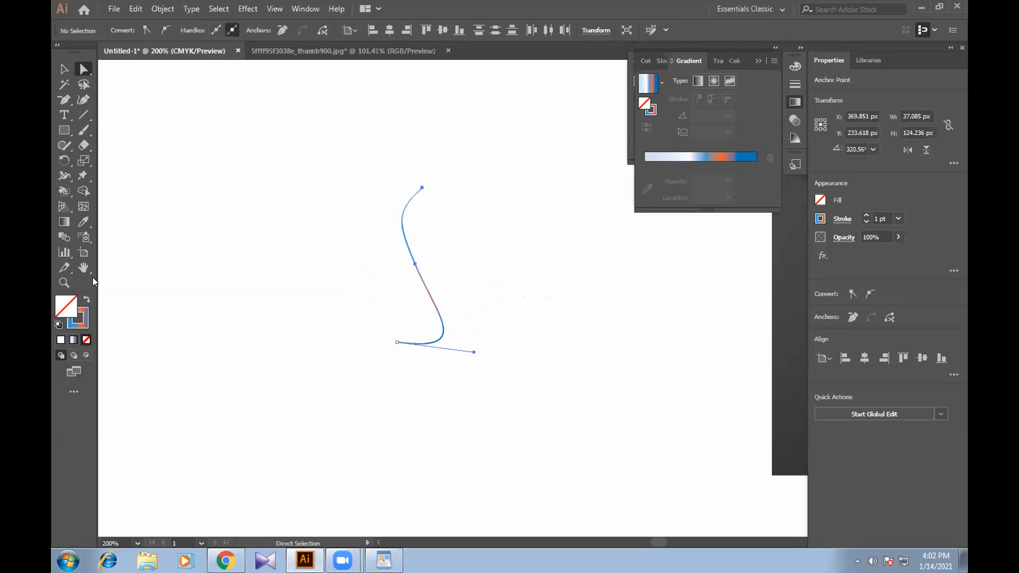
left_click(84, 326)
left_click(646, 62)
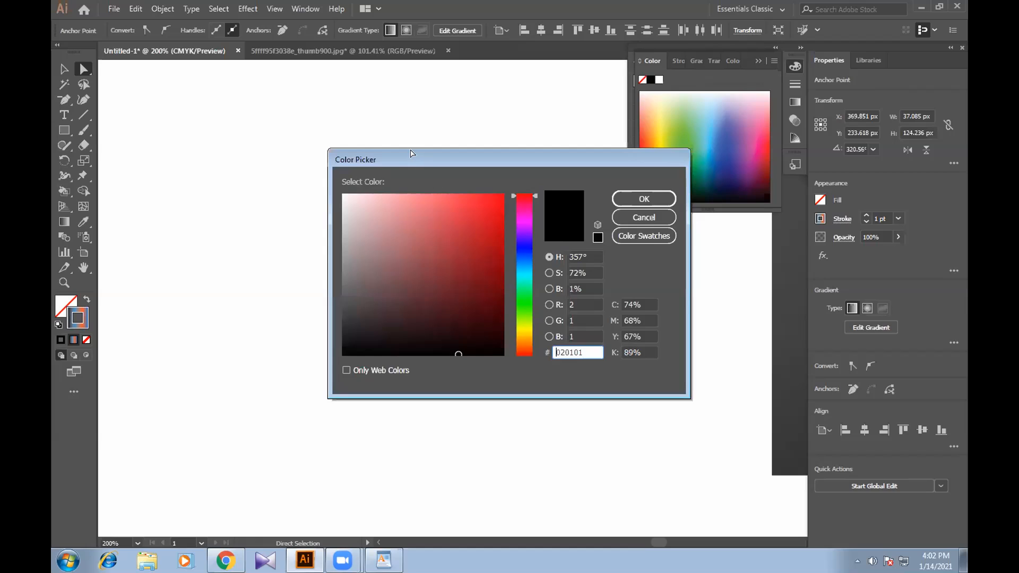
key("Return")
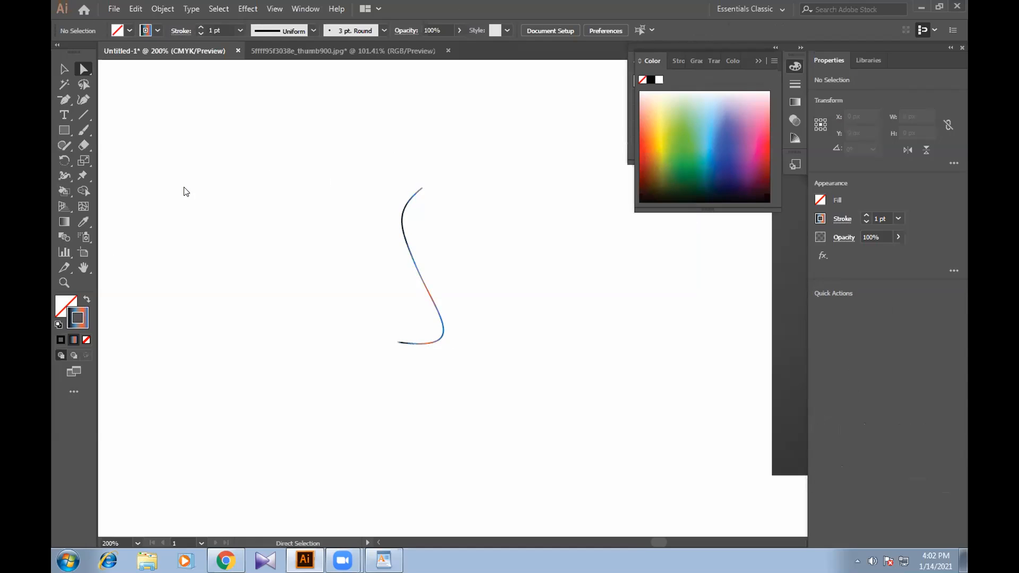
left_click(158, 30)
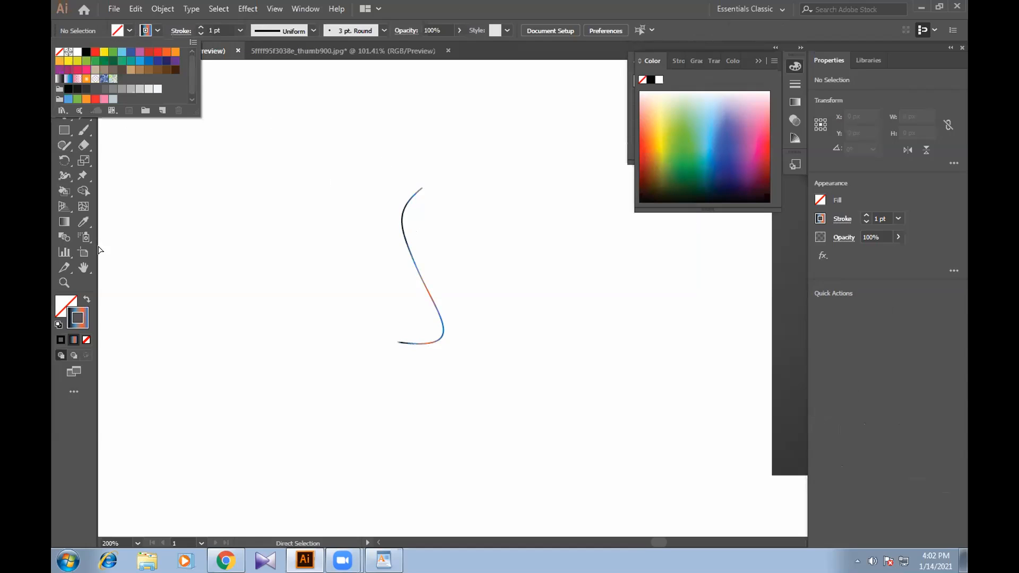
key("ctrl+z")
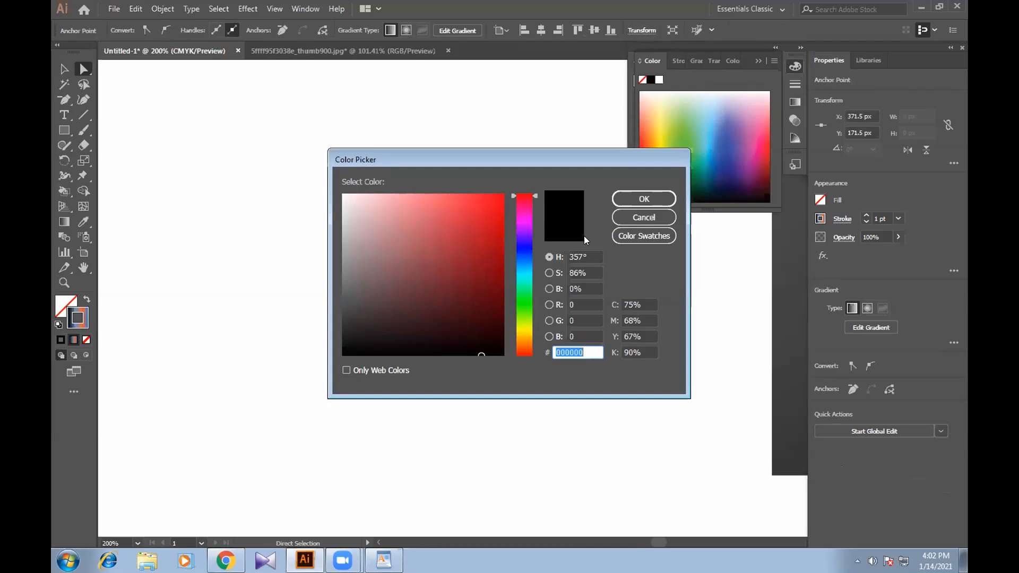
Try to set the S-shaped path's stroke color to black 000000 and deselect the path.
left_click(440, 353)
left_click(598, 238)
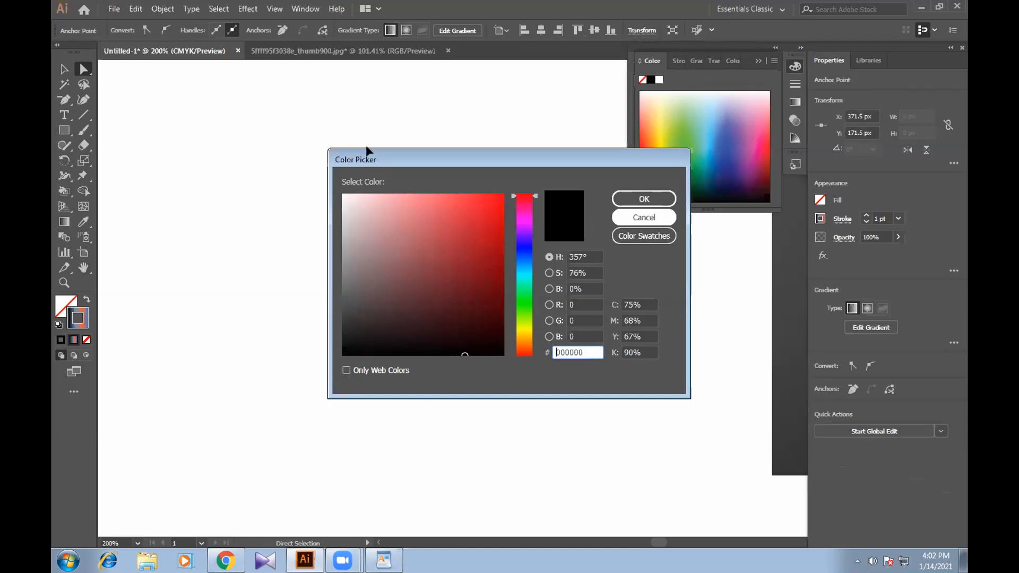
key("Return")
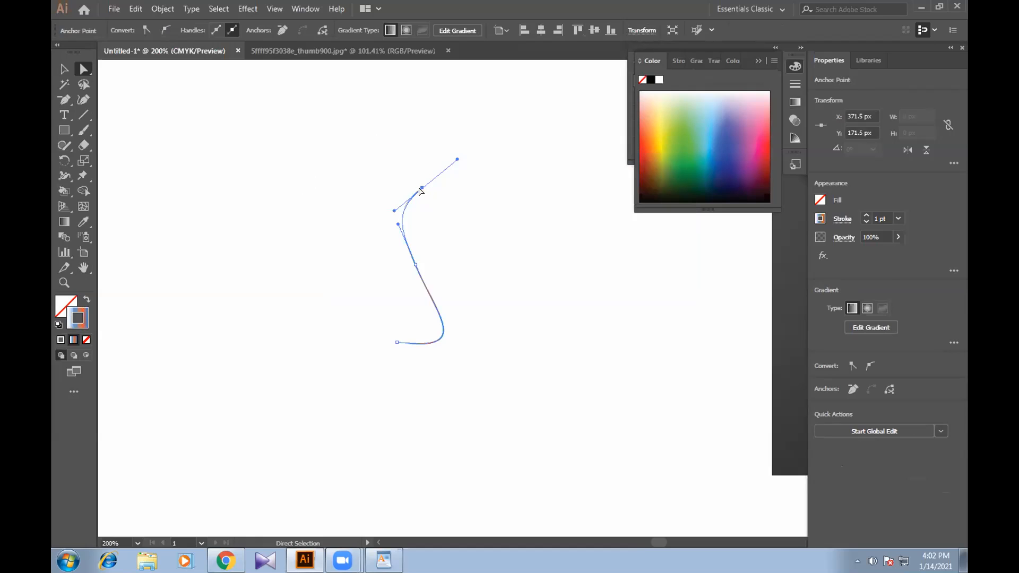
left_click(431, 356)
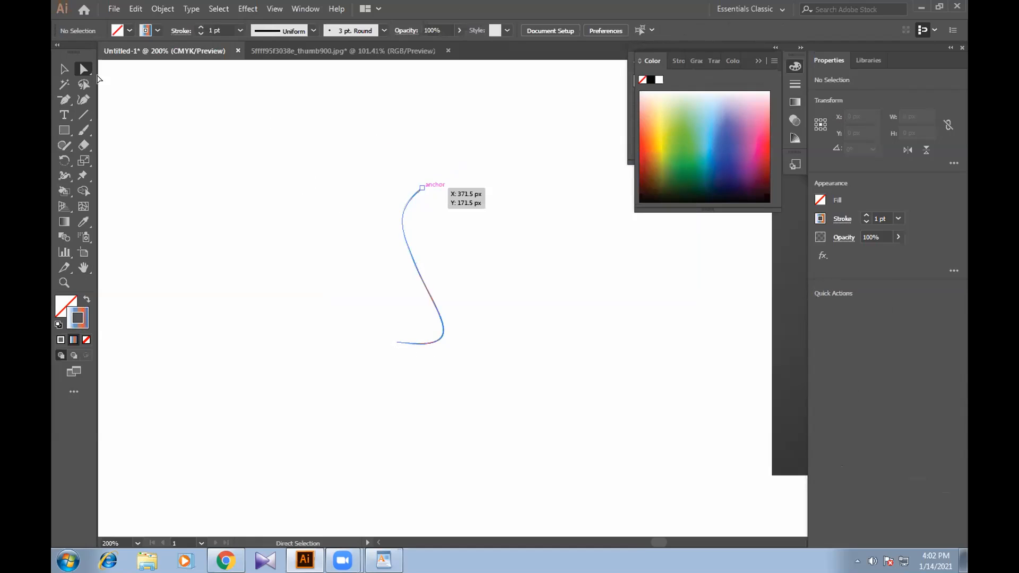
Move the S-shaped path's lower endpoint to X 361.5, Y 327.5 px, adjust its handles, and scale the whole path down.
left_click(397, 343)
left_click_drag(401, 357, 334, 360)
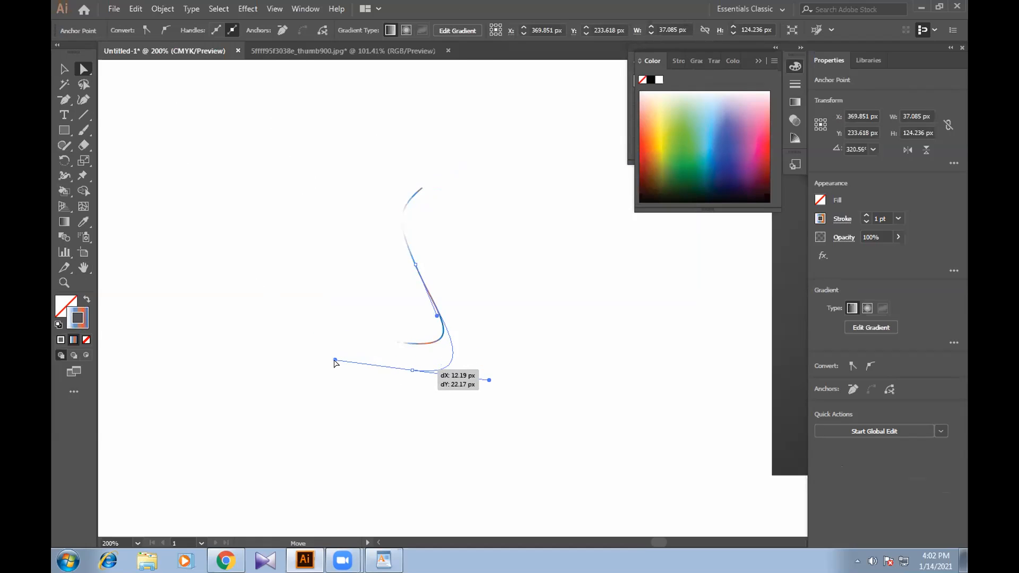
left_click_drag(350, 403, 374, 437)
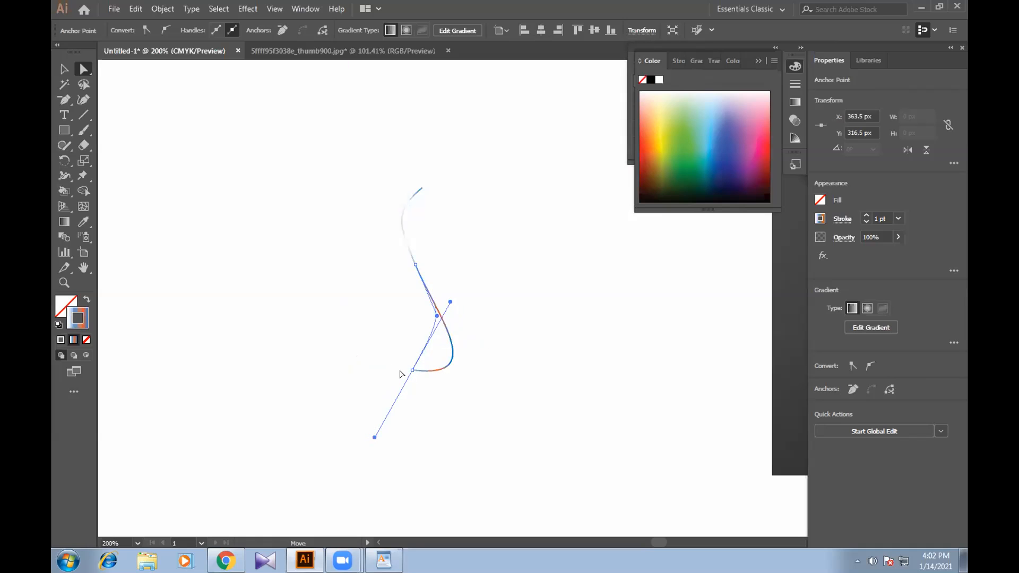
mouse_move(408, 368)
left_mouse_down()
mouse_move(412, 358)
mouse_move(409, 383)
left_mouse_up()
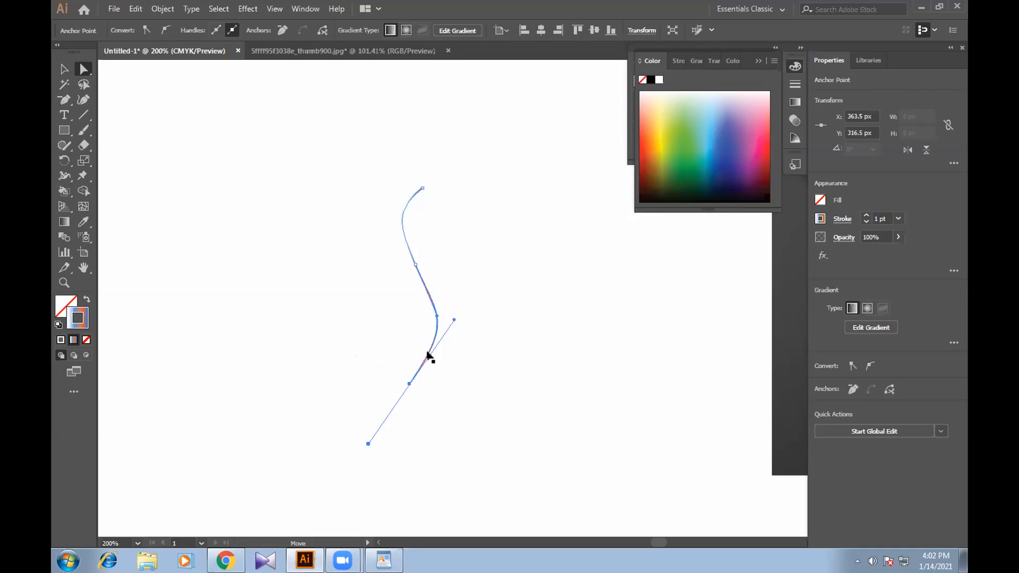
key("v")
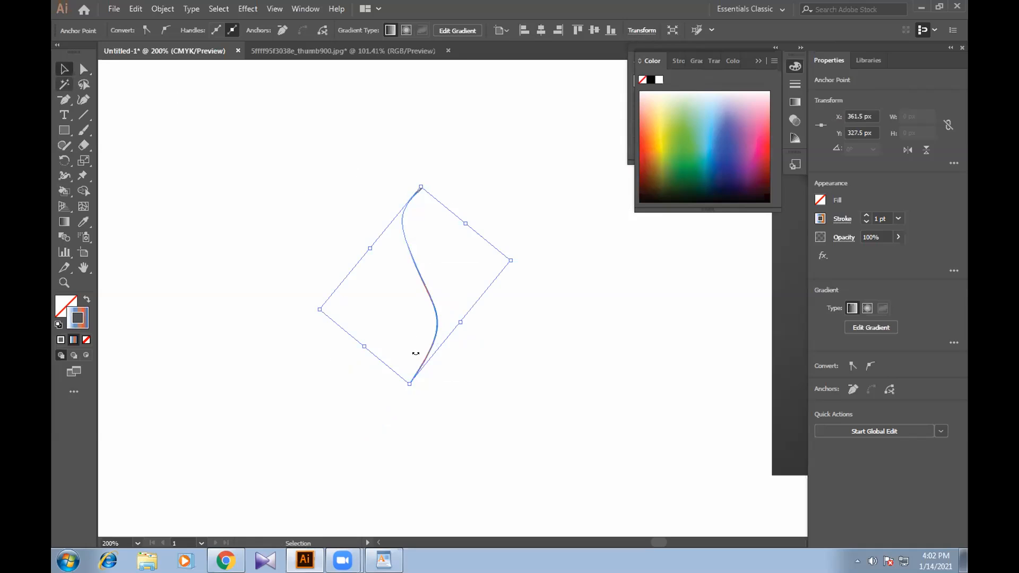
left_click_drag(410, 384, 417, 353)
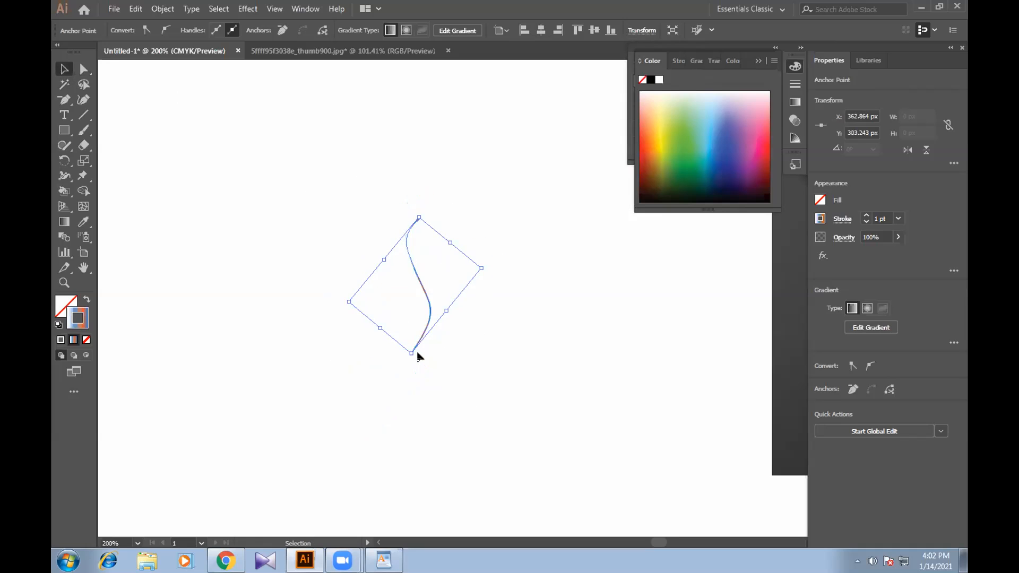
Move the S-shaped path's upper endpoint to X 363.5, Y 192.5 px and pull its lower handle in to tighten the upper curve.
key("ctrl+equal")
key("ctrl+equal")
key("ctrl+equal")
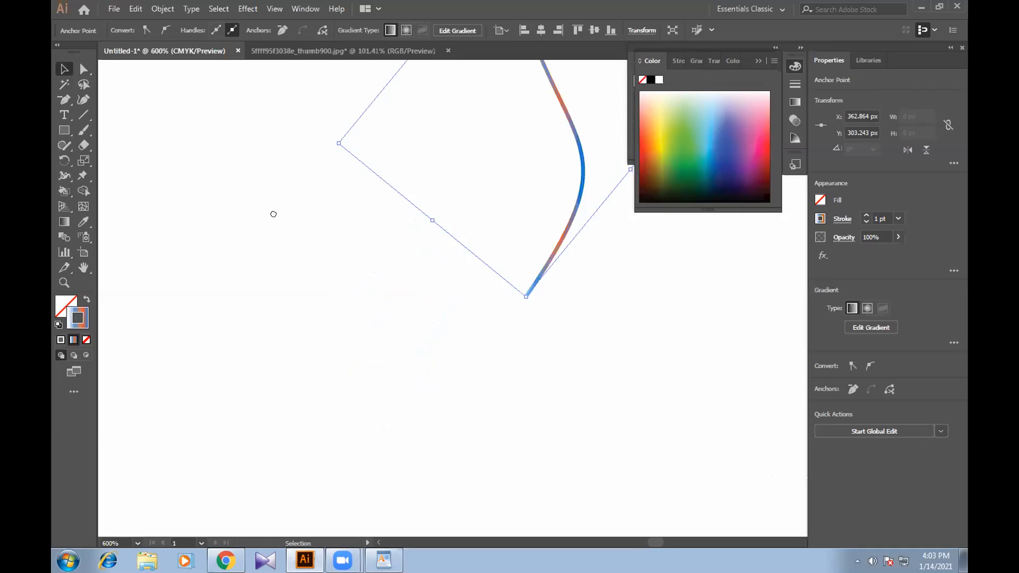
key("ctrl+minus")
key("space")
left_click_drag(310, 118, 107, 200)
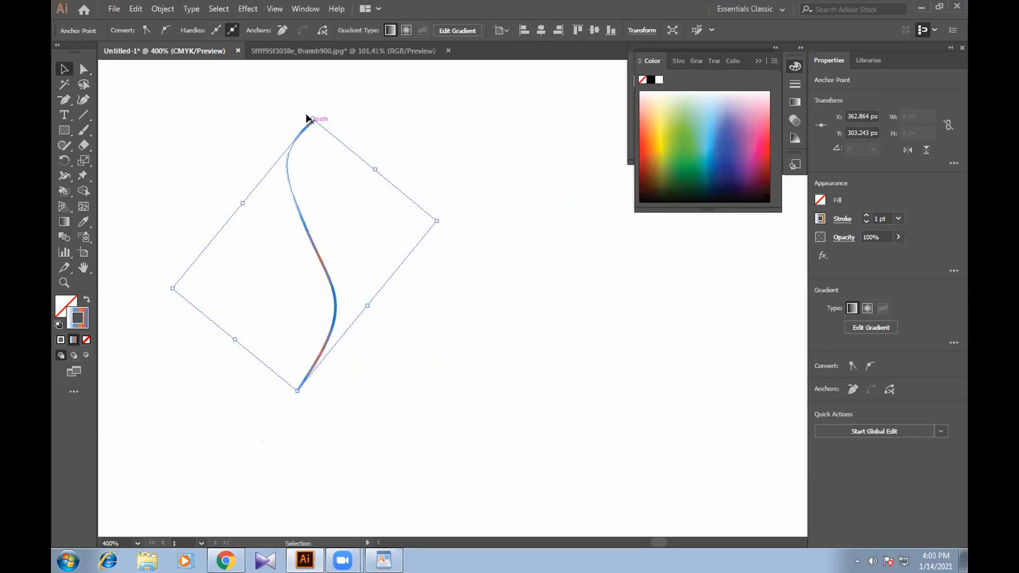
key("a")
left_click_drag(257, 144, 264, 145)
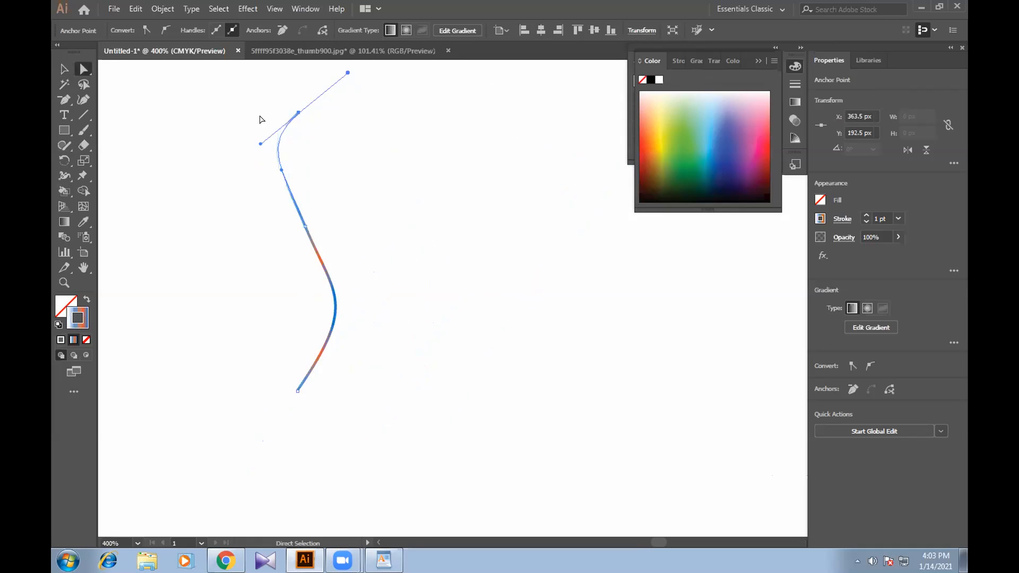
left_click(259, 147)
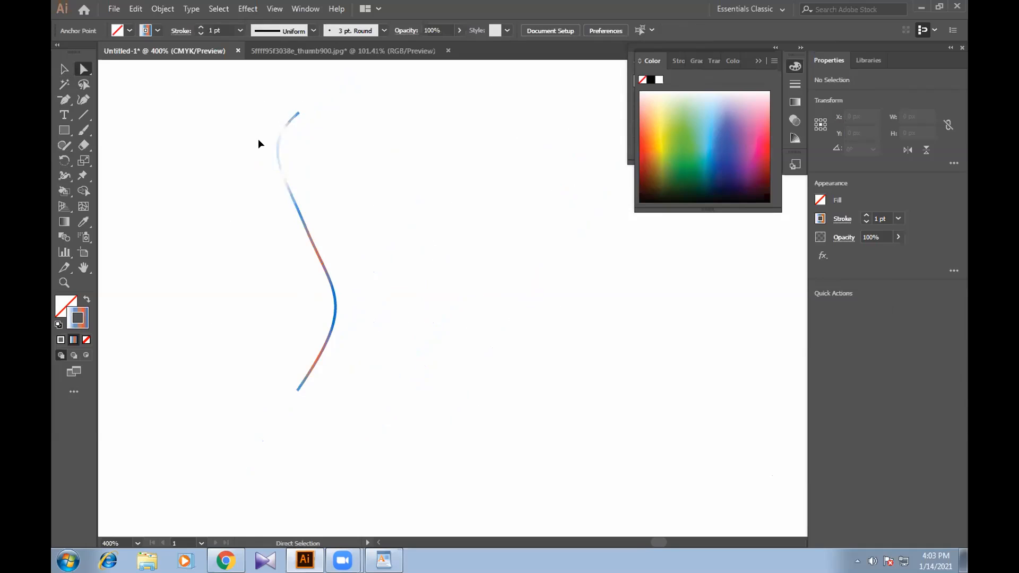
left_click(261, 143)
left_click_drag(261, 144, 268, 150)
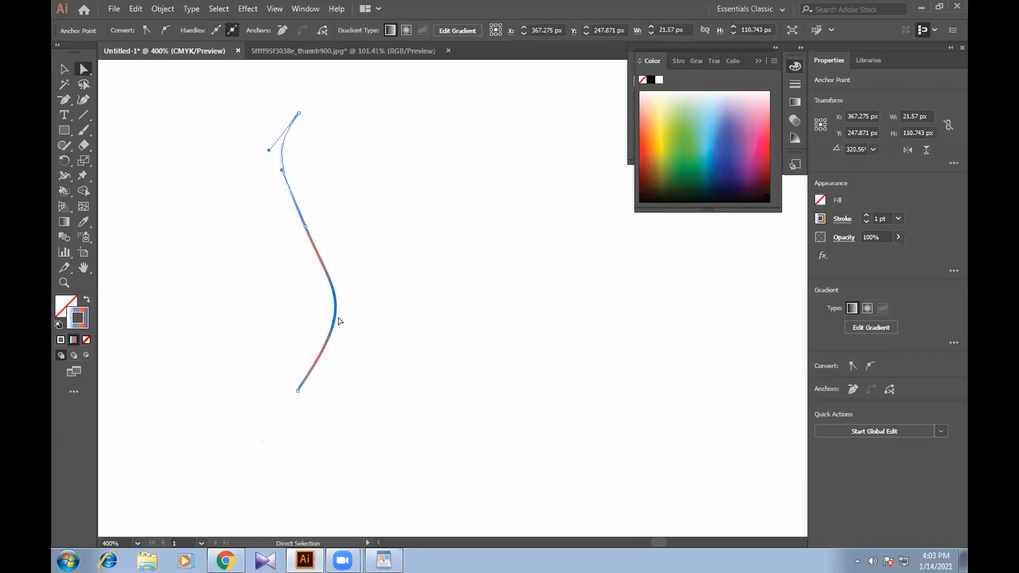
Swing the lower endpoint's handle to round out the lower bend, and scale the S-shaped path down again.
left_click(297, 392)
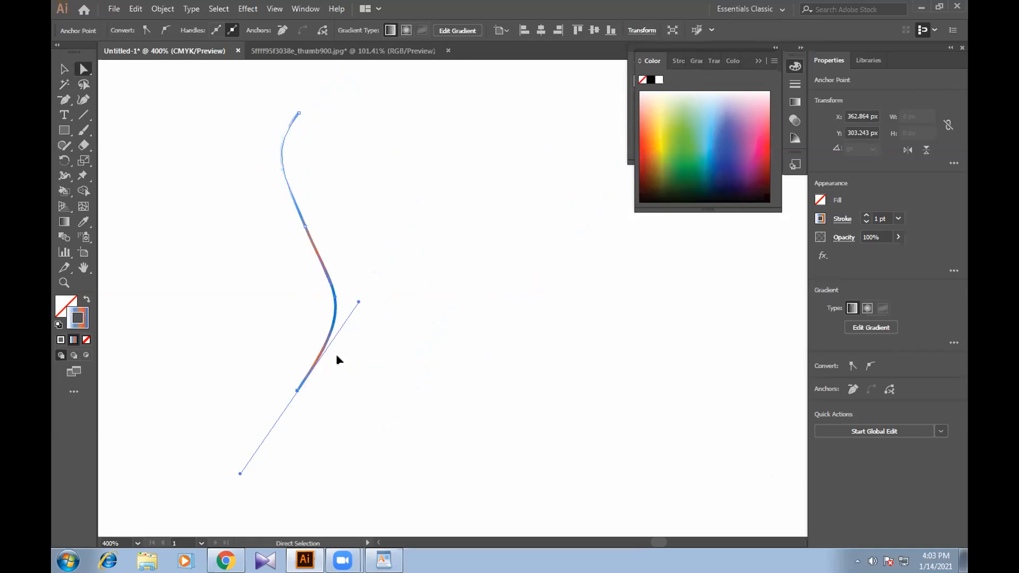
left_click_drag(240, 474, 226, 455)
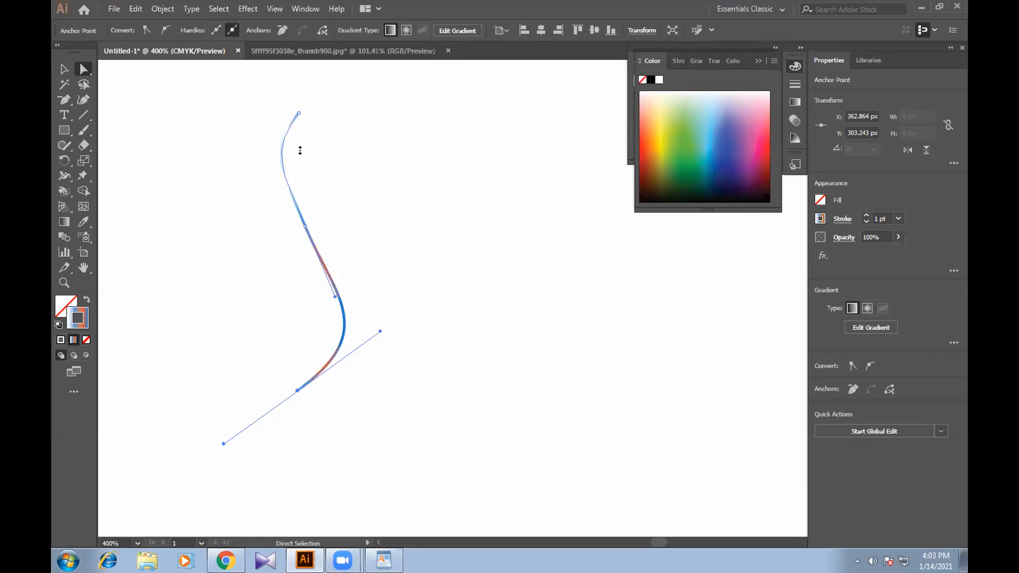
key("v")
left_click_drag(298, 112, 302, 231)
Adjust the middle anchor's handles, move the lower endpoint to X 369.5, Y 295.5 px to deepen the S curves, and deselect the path.
key("a")
left_click(291, 265)
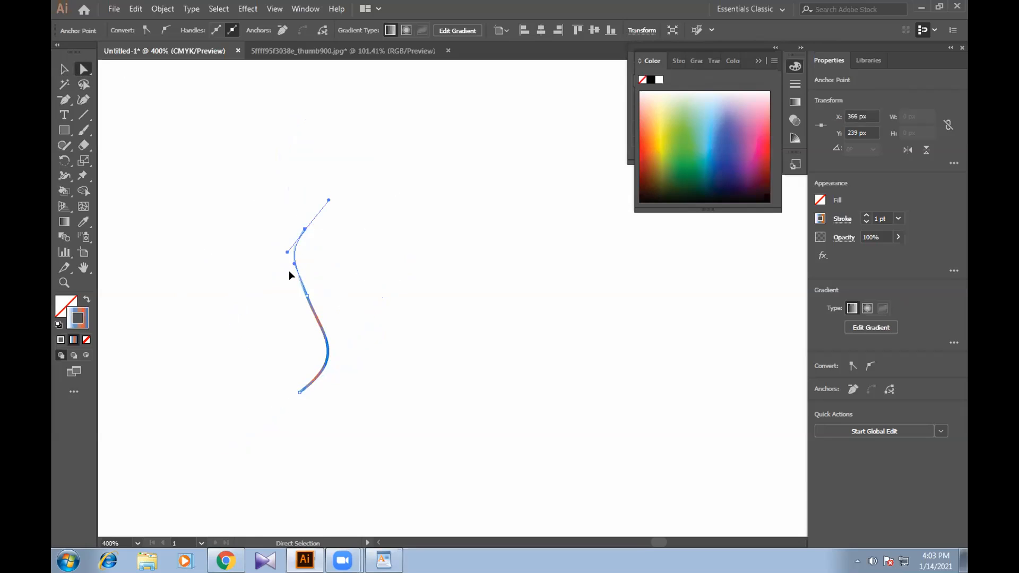
left_click_drag(294, 264, 291, 274)
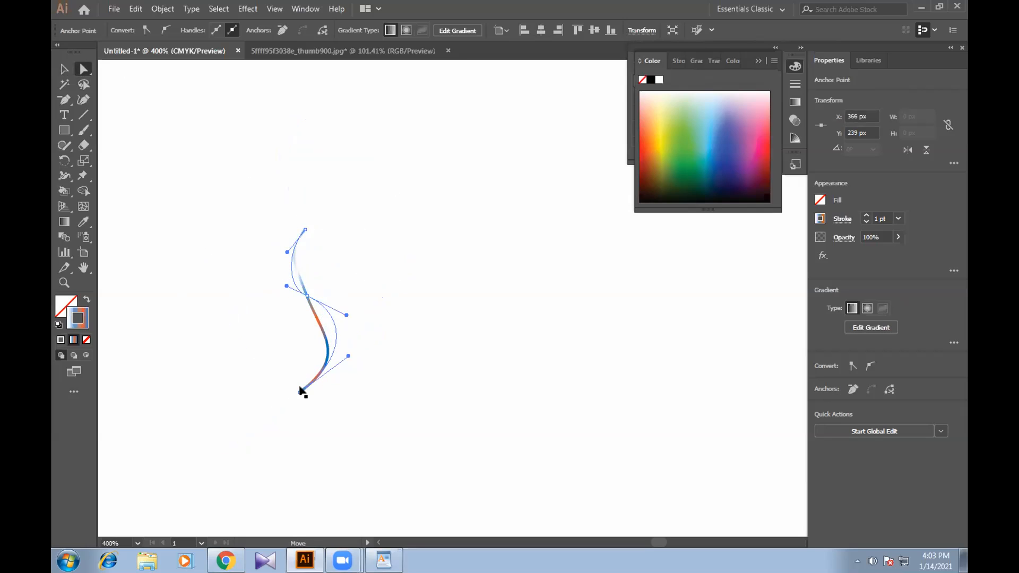
left_click_drag(303, 387, 300, 214)
left_click_drag(314, 374, 315, 372)
left_click_drag(305, 229, 328, 196)
mouse_move(285, 289)
left_mouse_down()
mouse_move(287, 300)
mouse_move(282, 269)
mouse_move(292, 276)
left_mouse_up()
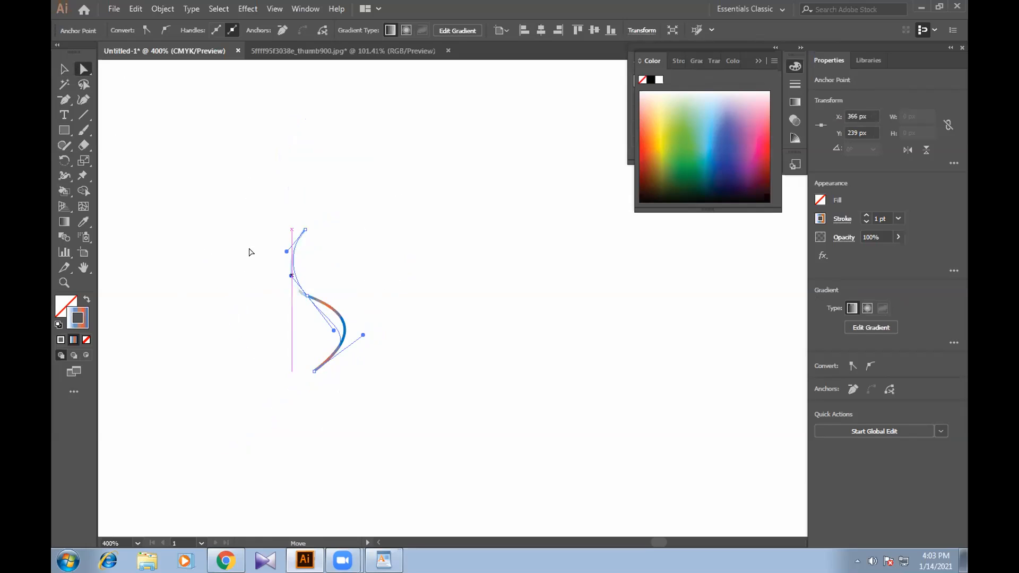
left_click(201, 178)
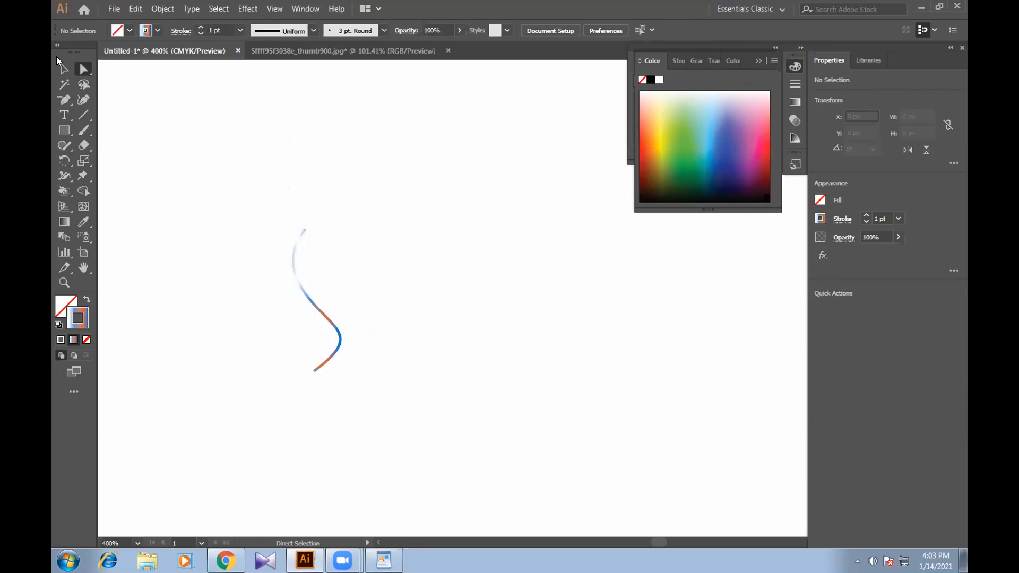
Try to create a copy of the S-shaped path's upper segment rotated by 90 degrees.
left_click_drag(261, 212, 308, 285)
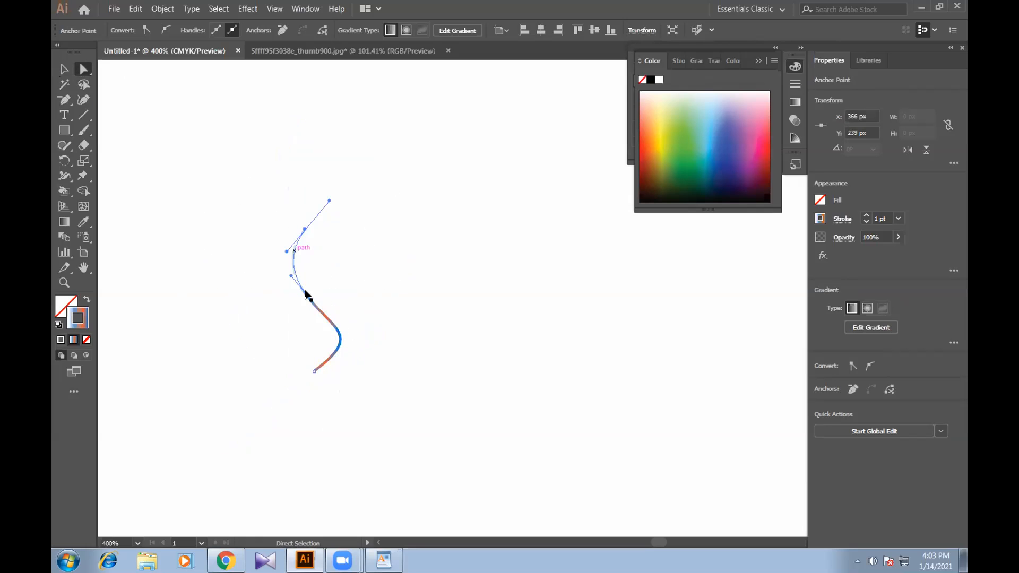
key("v")
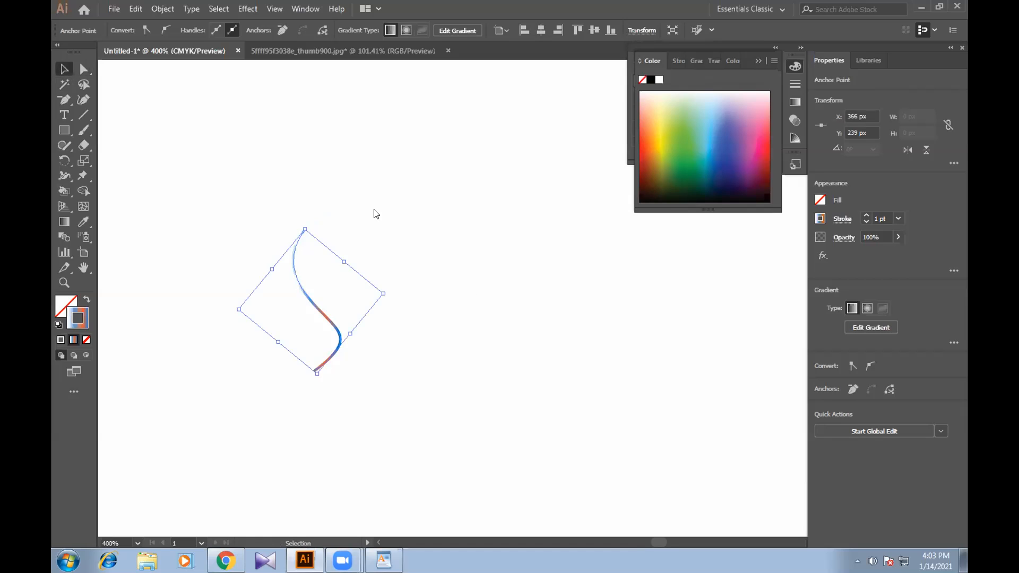
right_click(488, 251)
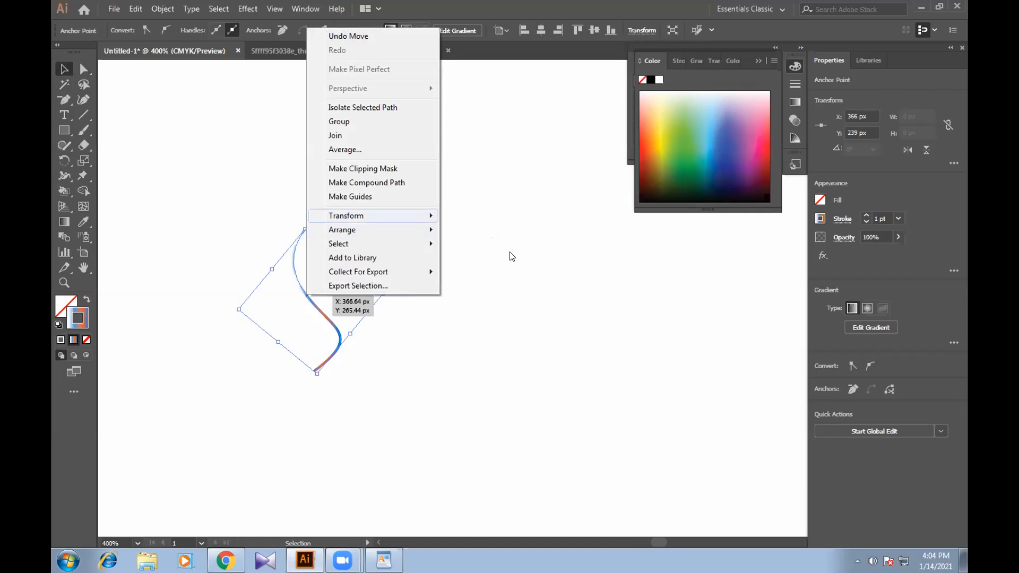
left_click(510, 252)
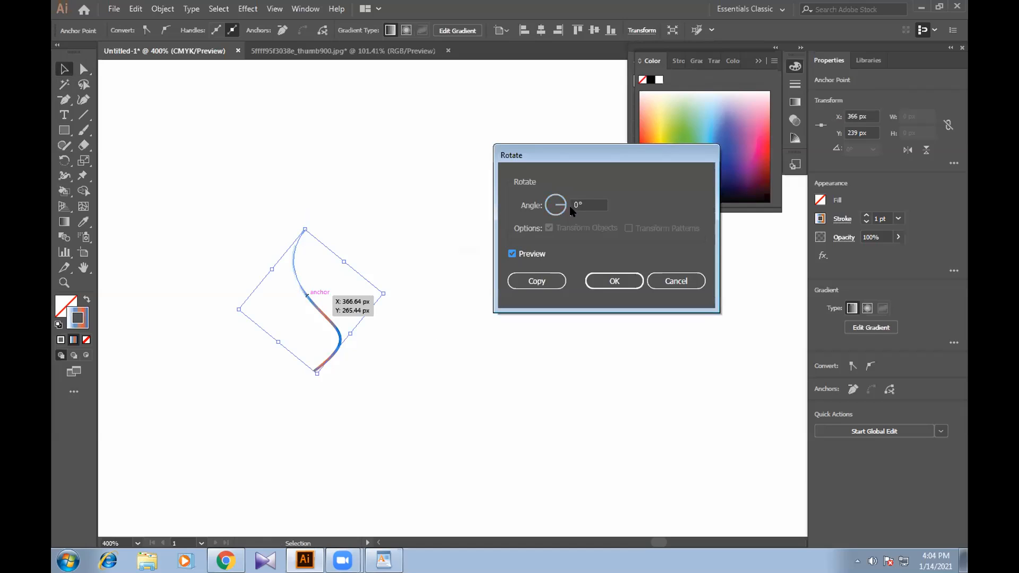
double_click(577, 205)
type("90")
left_click(524, 281)
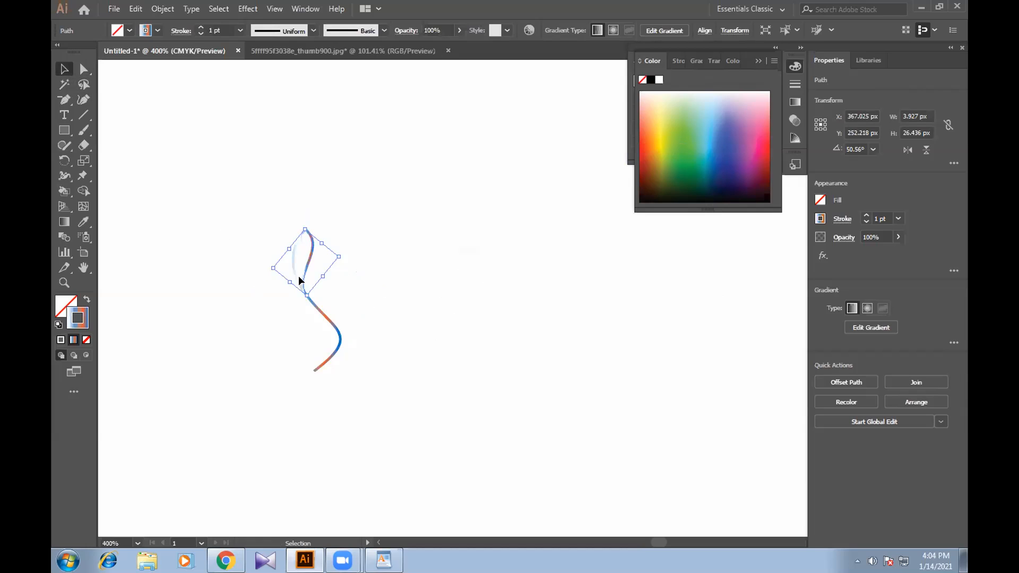
Move the S-shaped path away from the rotated copy, and undo back to the single S-shaped path.
left_click(295, 242)
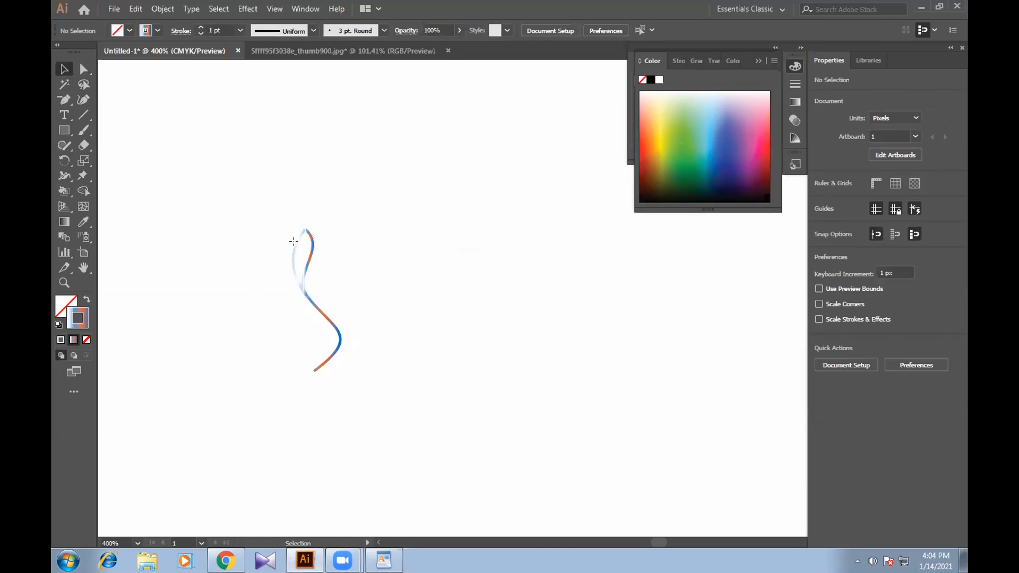
left_click(296, 244)
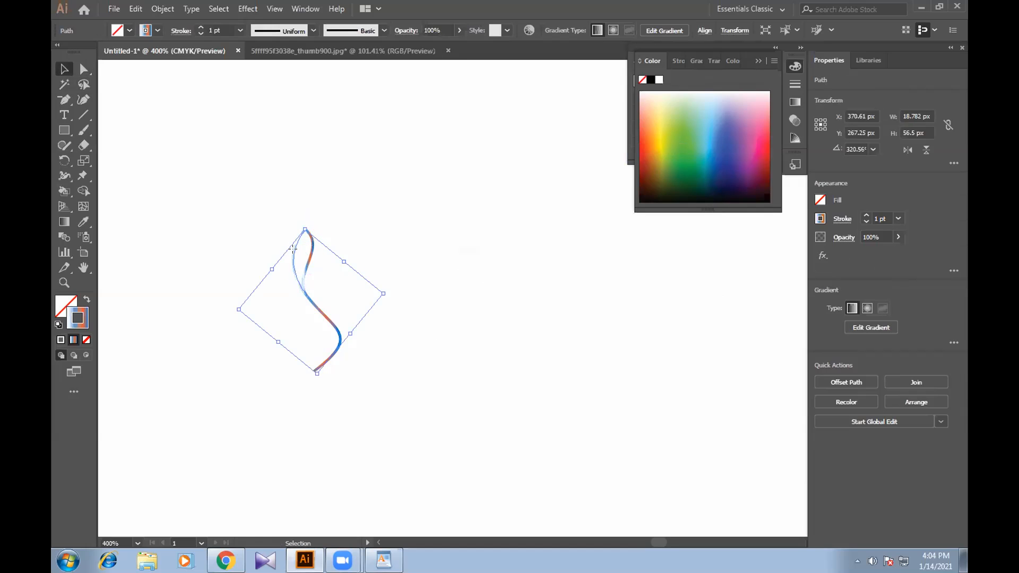
left_click(397, 234)
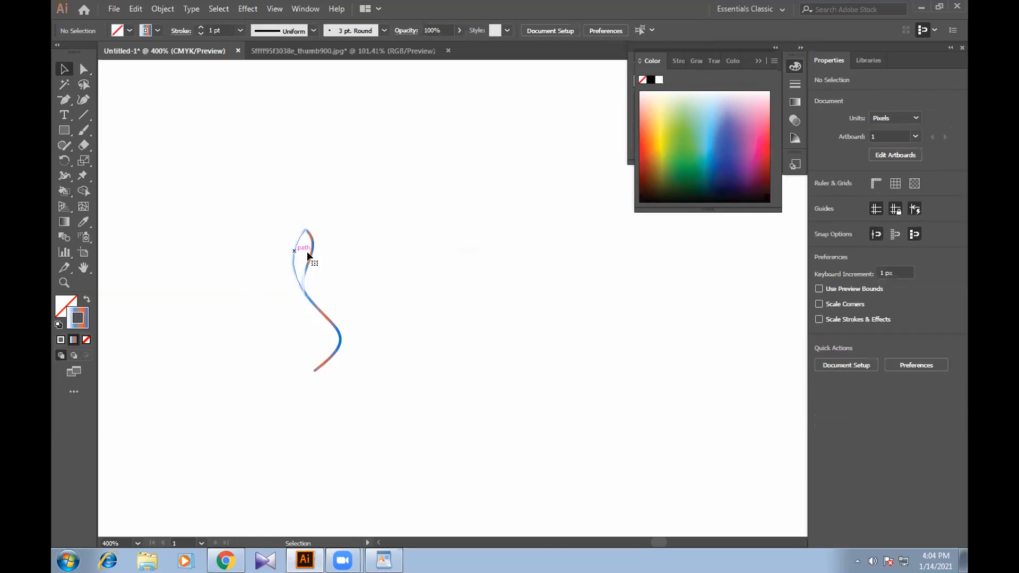
left_click(308, 252)
left_click(309, 254)
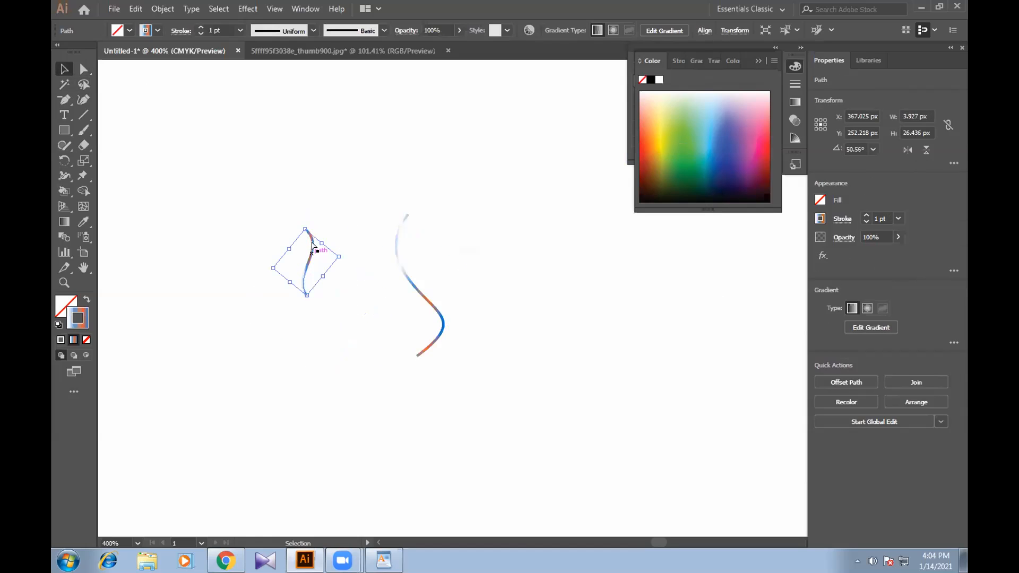
key("ctrl+z")
key("ctrl+z")
key("ctrl+z")
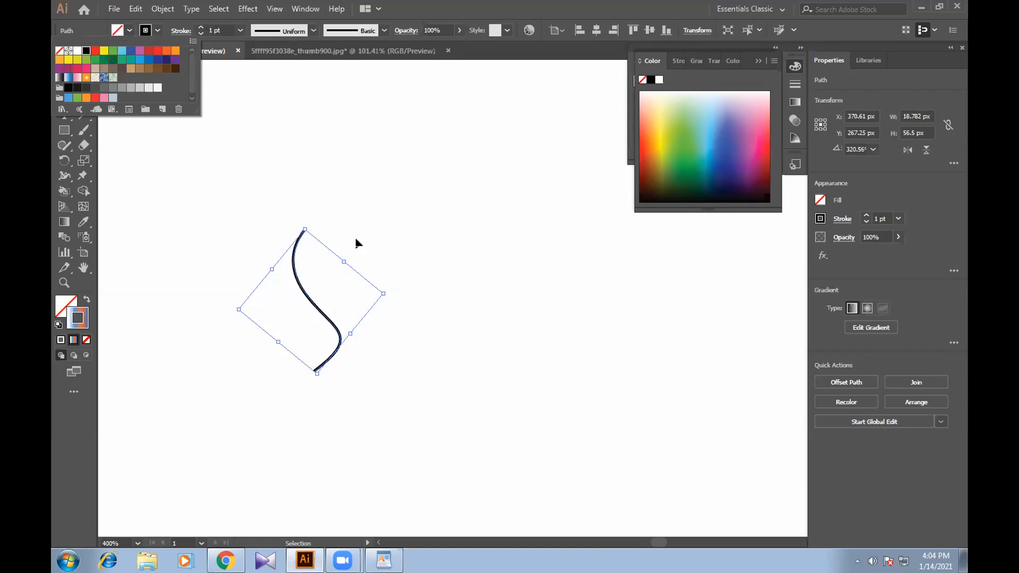
Set the S-shaped path's stroke to black and deselect the path.
left_click(303, 270)
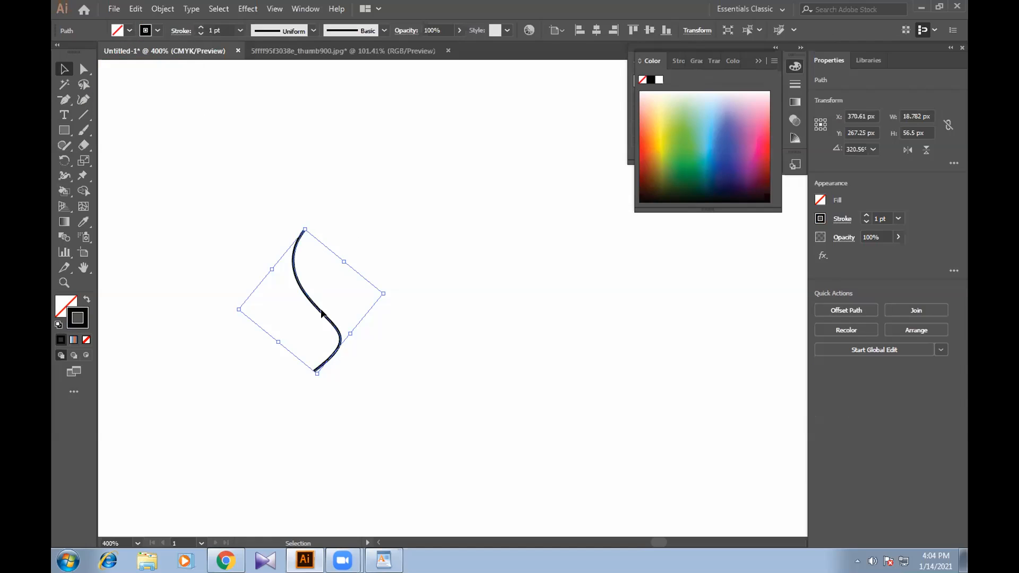
left_click(102, 124)
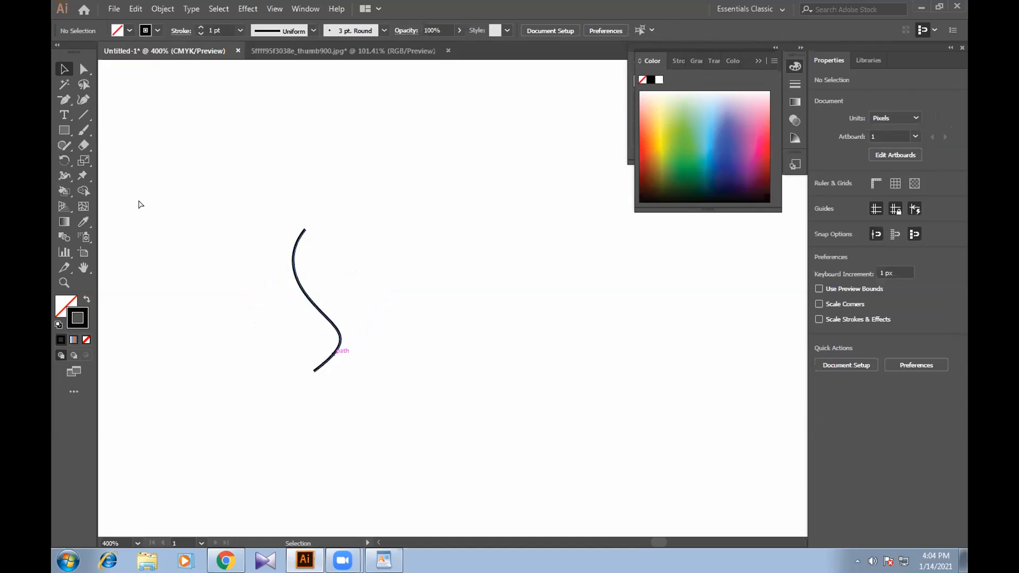
Move the S-shaped path's lower endpoint to X 370.5, Y 294.5 px and adjust the handles to flatten the lower curve.
left_click(317, 372)
left_click(84, 69)
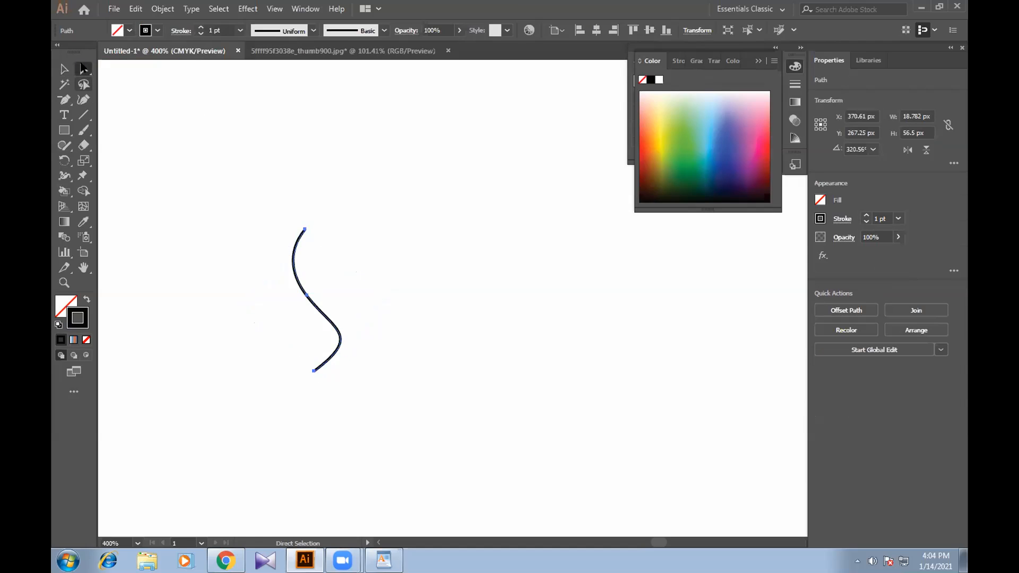
left_click(314, 371)
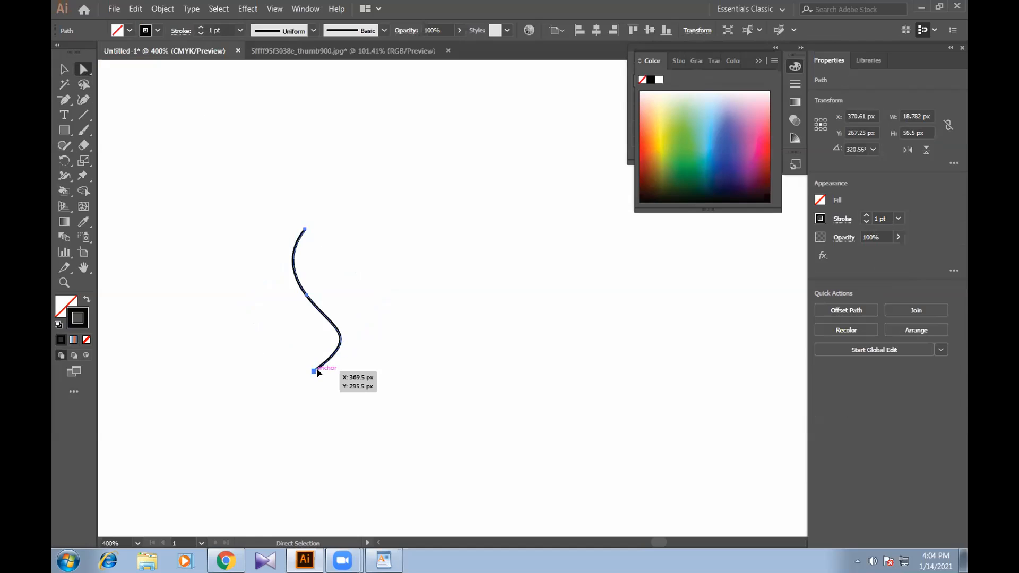
left_click_drag(314, 370, 282, 409)
left_click_drag(317, 367, 317, 369)
left_click_drag(273, 401, 303, 414)
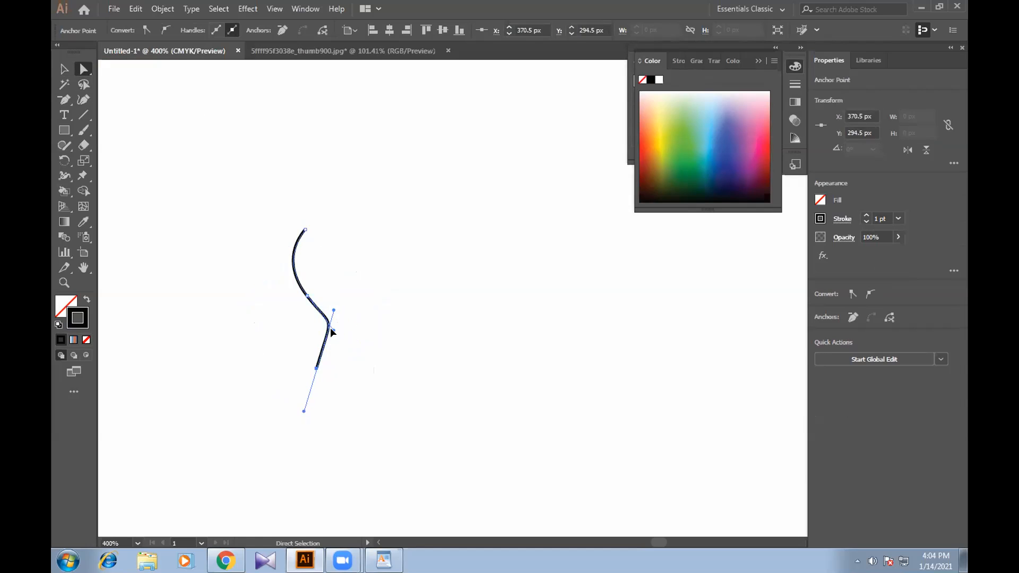
mouse_move(325, 335)
left_mouse_down()
mouse_move(359, 329)
mouse_move(313, 339)
mouse_move(327, 336)
mouse_move(324, 345)
mouse_move(314, 323)
left_mouse_up()
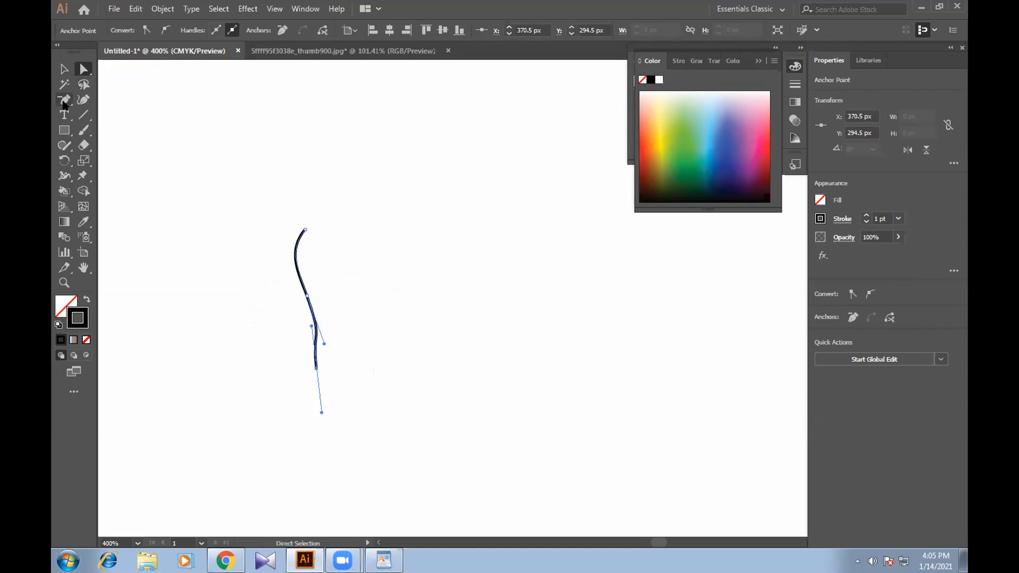
Draw a slanted straight line about 15 px wide and 65 px high beside the S-shaped path with the Line Segment tool.
left_click(63, 101)
left_click(66, 100)
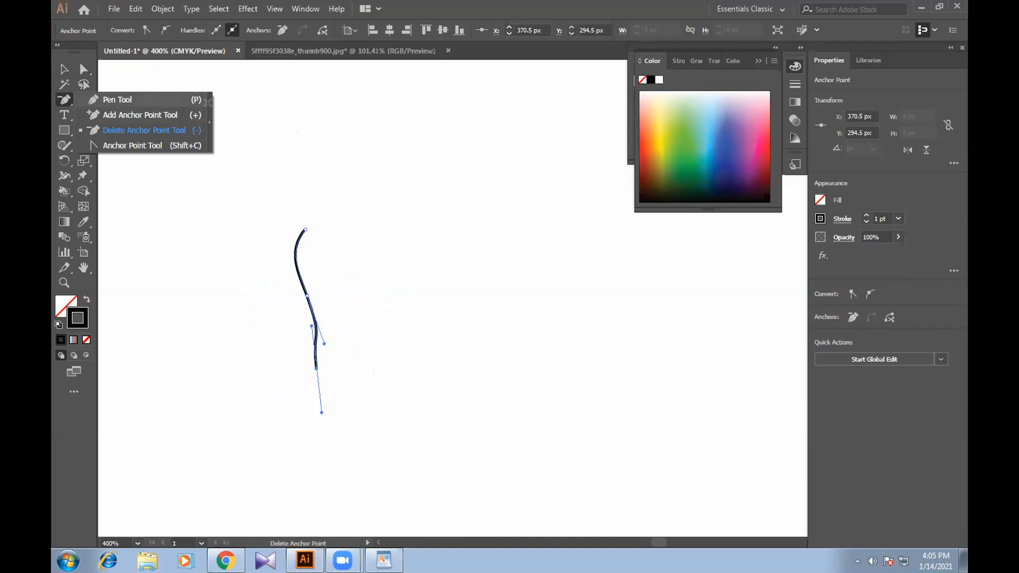
left_click(117, 100)
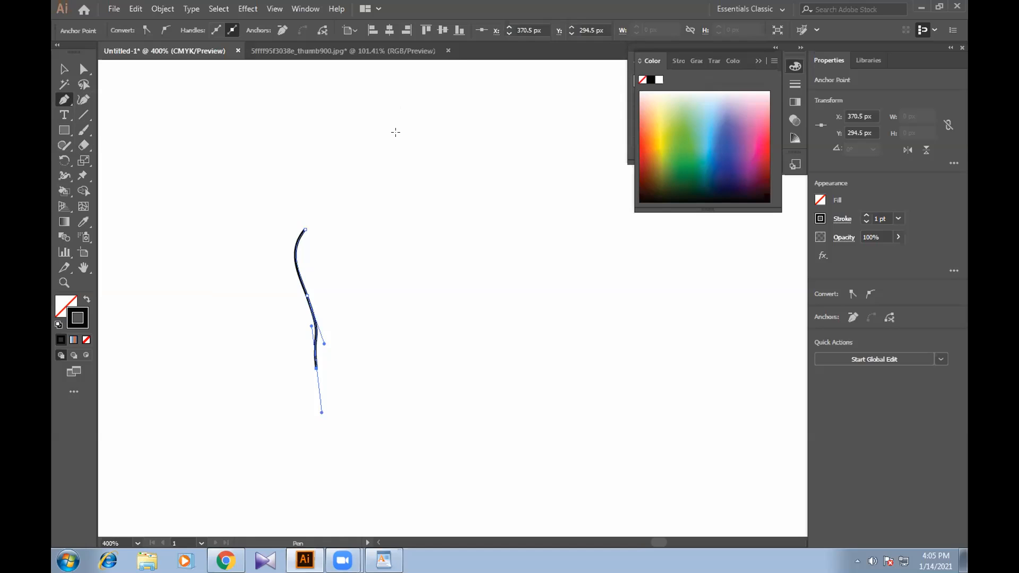
key("backslash")
left_click_drag(402, 112, 364, 275)
key("a")
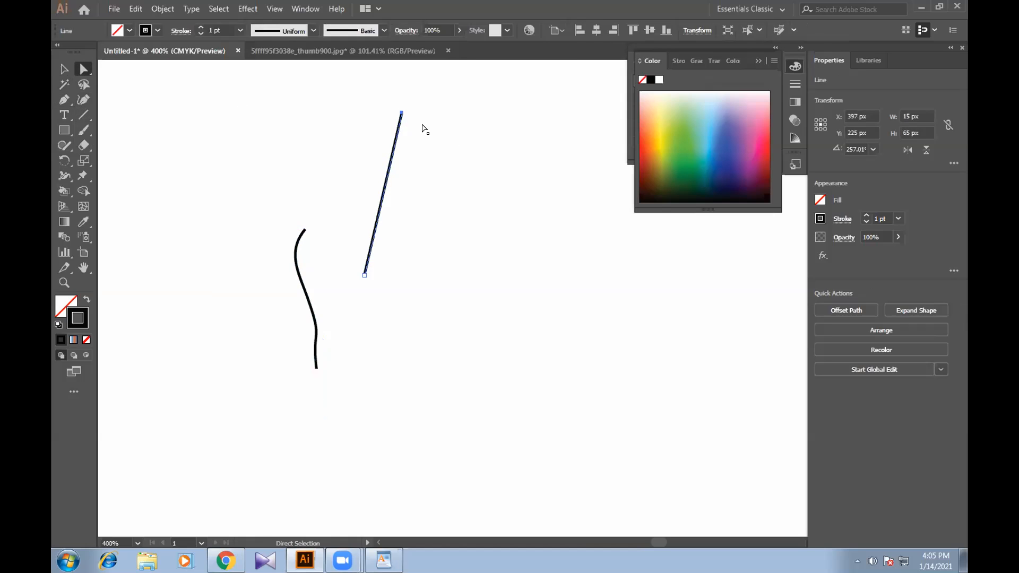
Move the slanted line's upper endpoint to X 418.5, Y 197.5 px.
left_click_drag(417, 112, 437, 124)
Draw an open S-shaped path with the Pen tool through (342.5, 193.5), (330.5, 211.5), (340.5, 225.5) and (336.5, 243.5) px.
left_click(65, 100)
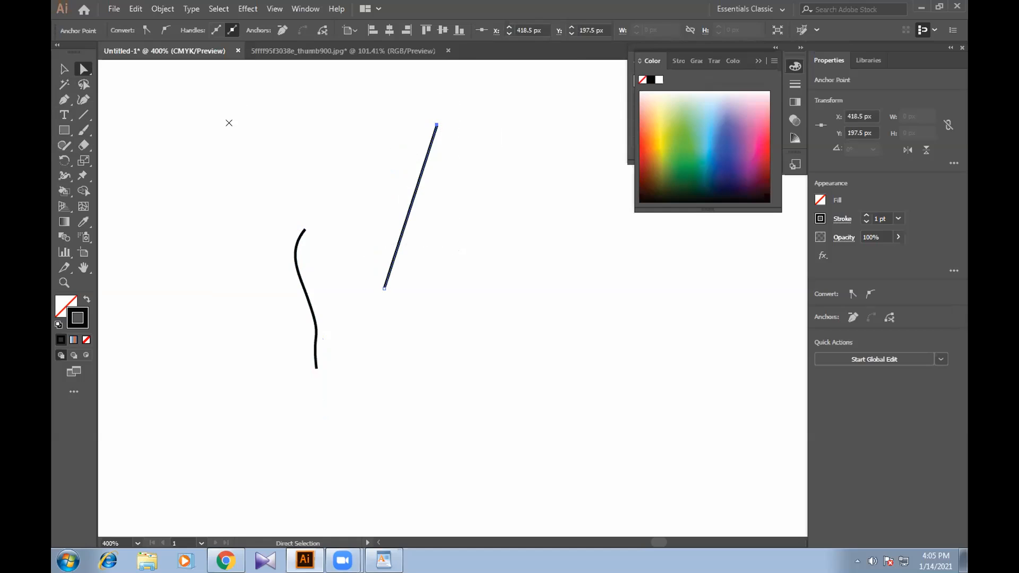
key("p")
left_click(245, 116)
left_click_drag(216, 161, 221, 195)
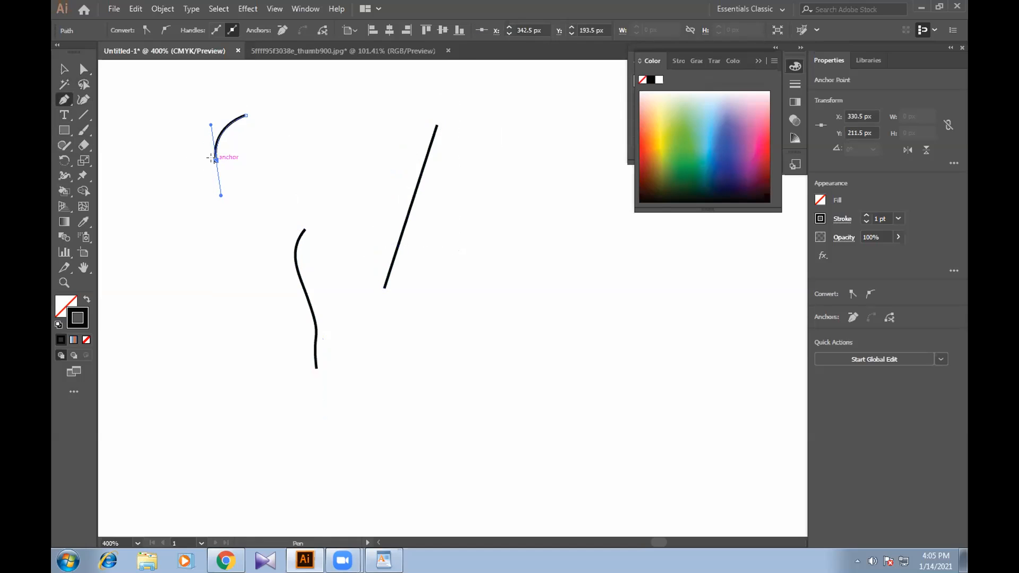
left_click(215, 160)
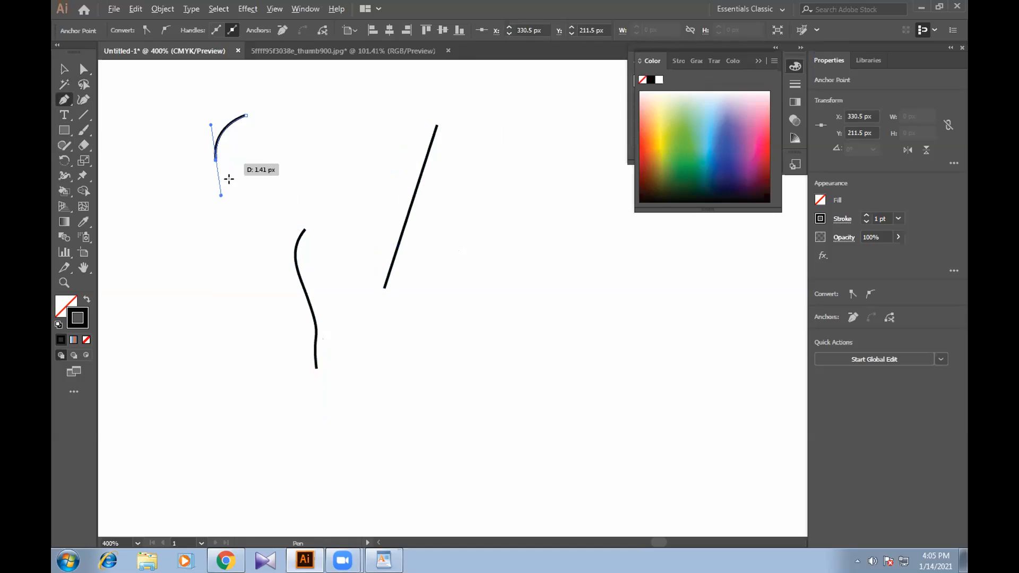
mouse_move(239, 198)
left_mouse_down()
mouse_move(250, 207)
mouse_move(240, 195)
left_mouse_up()
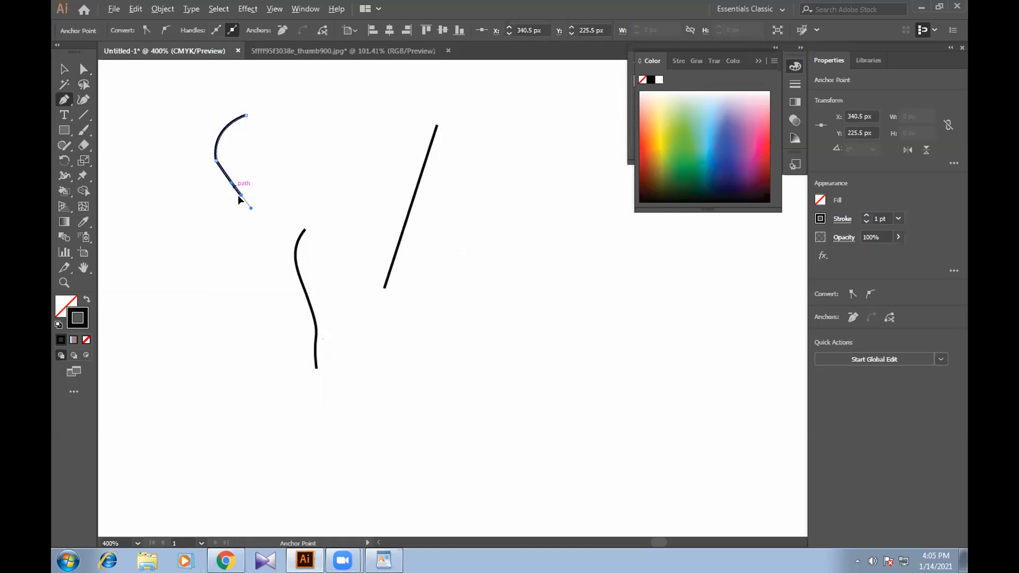
left_click_drag(231, 241, 202, 258)
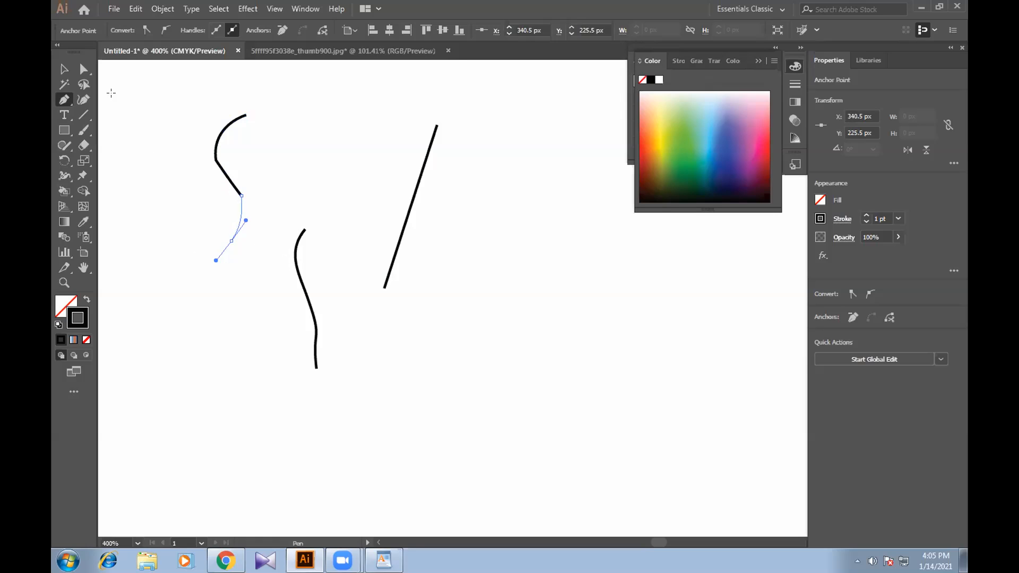
left_click_drag(246, 115, 232, 134)
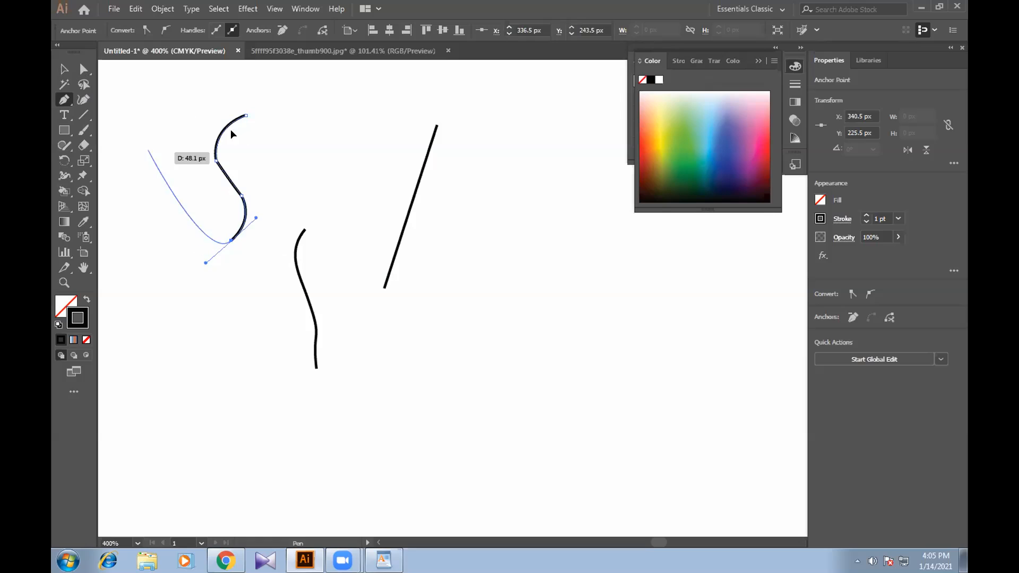
left_click(64, 69)
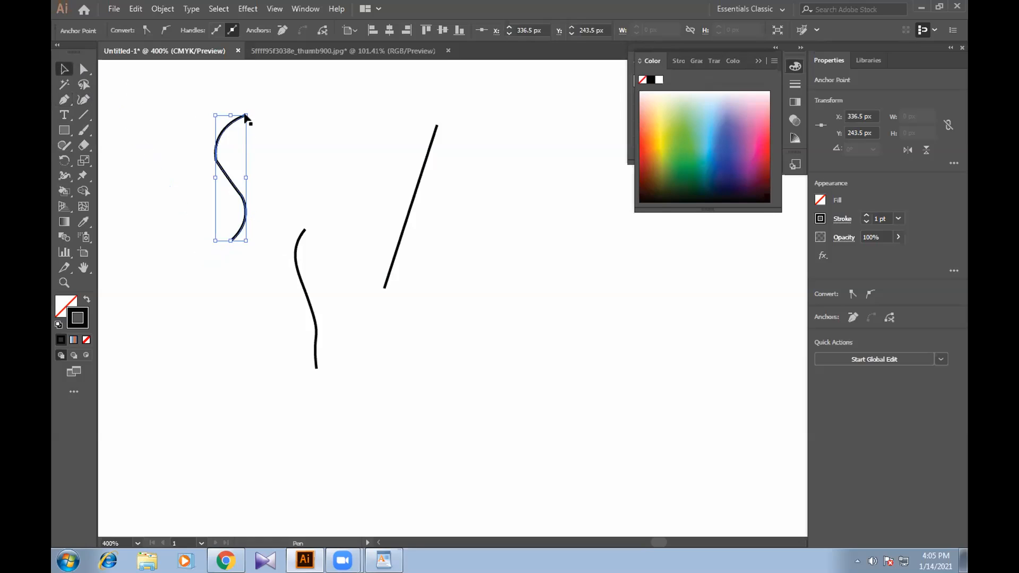
Flatten the new S path's lower end with its handle, widen the upper curve and raise the upper endpoint slightly.
key("a")
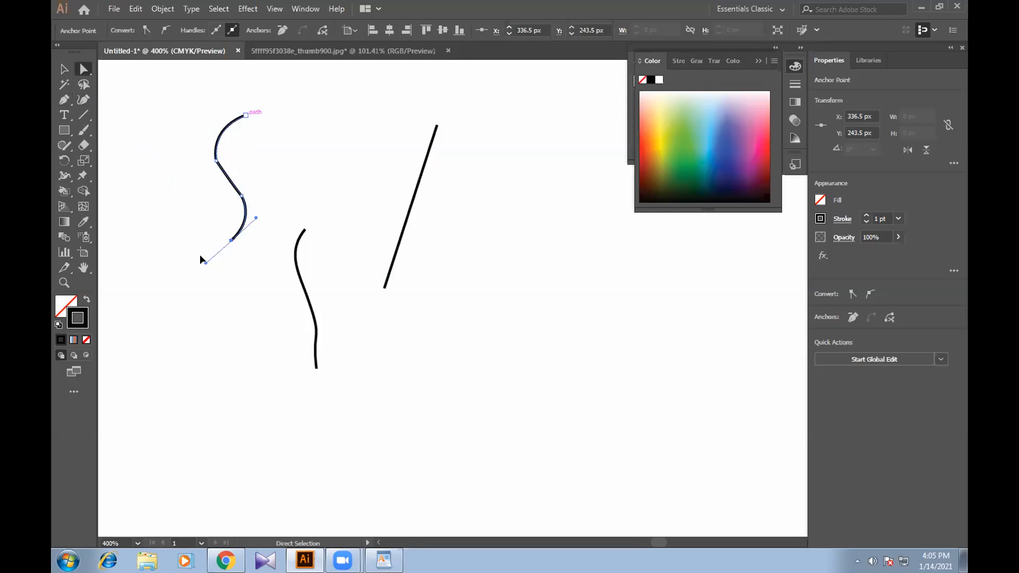
left_click_drag(206, 263, 199, 246)
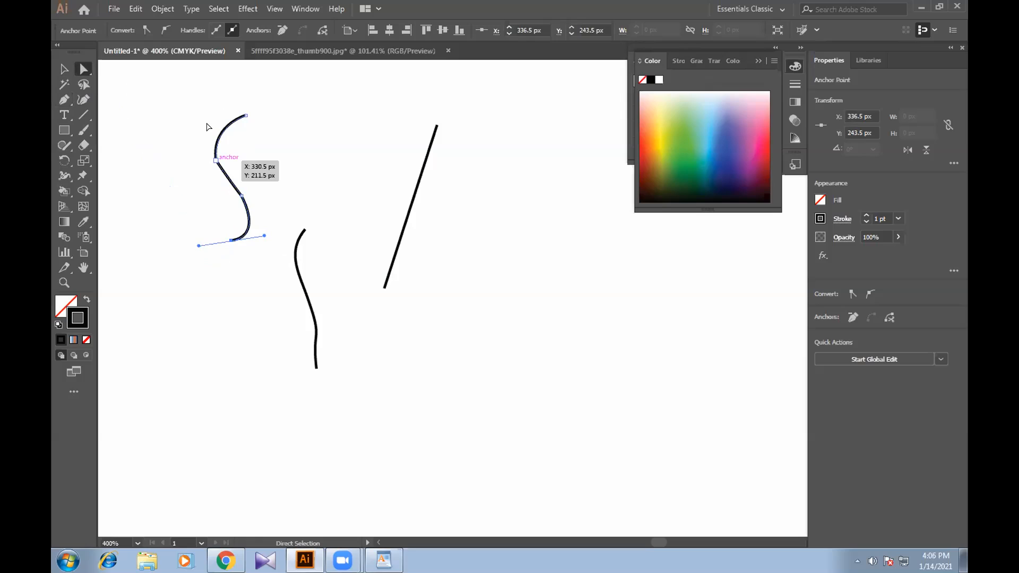
left_click(216, 159)
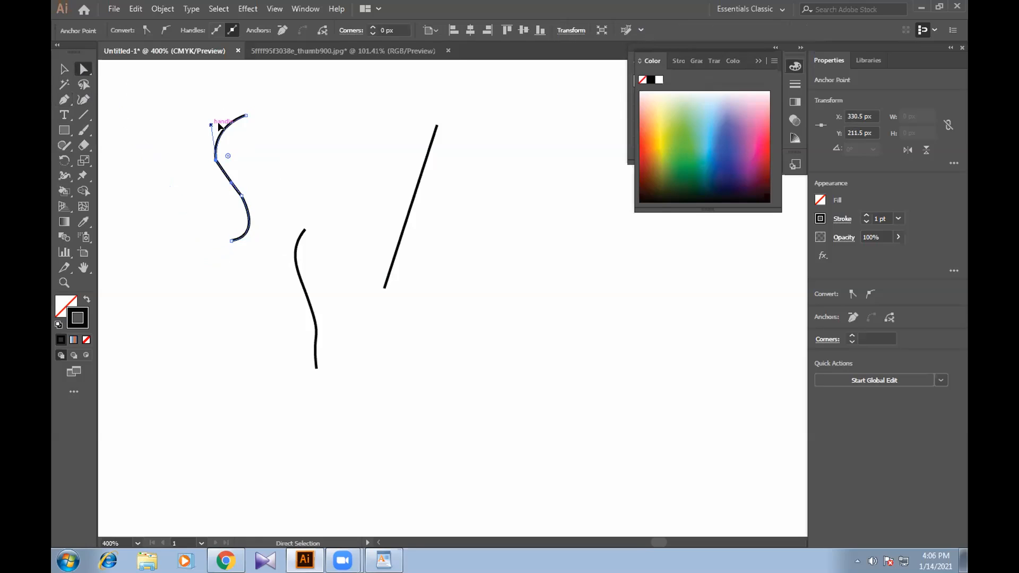
mouse_move(211, 125)
left_mouse_down()
mouse_move(221, 124)
mouse_move(198, 125)
left_mouse_up()
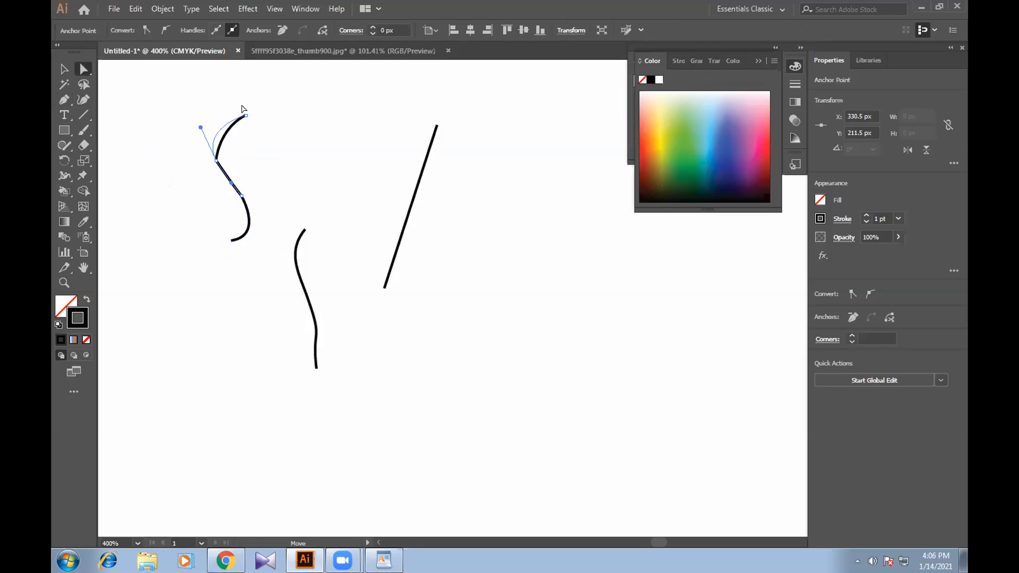
left_click(244, 113)
left_click_drag(169, 91, 246, 203)
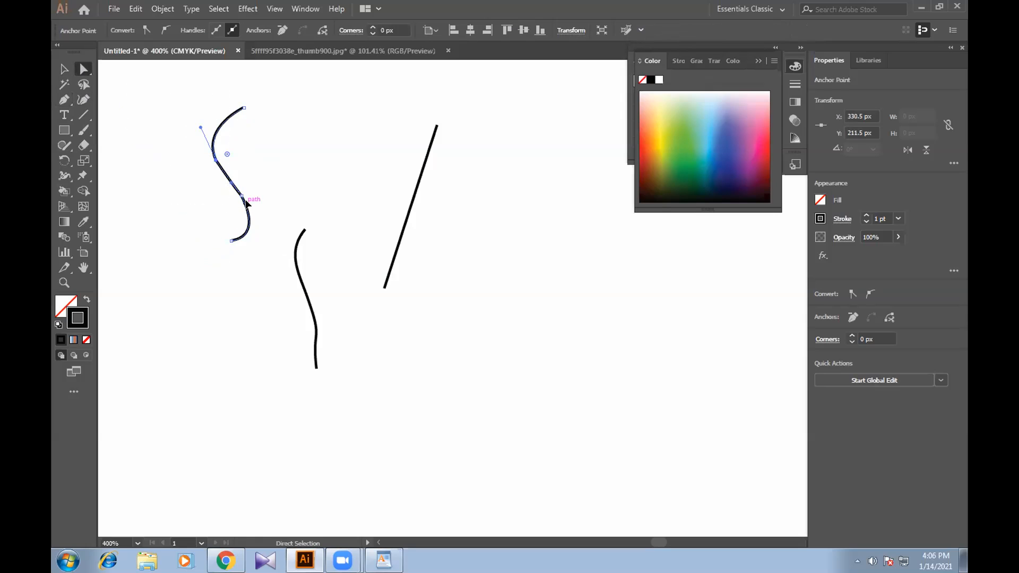
Try to stretch the new S path's upper curve far outward, and undo the change.
key("ctrl+equal")
key("ctrl+equal")
key("ctrl+equal")
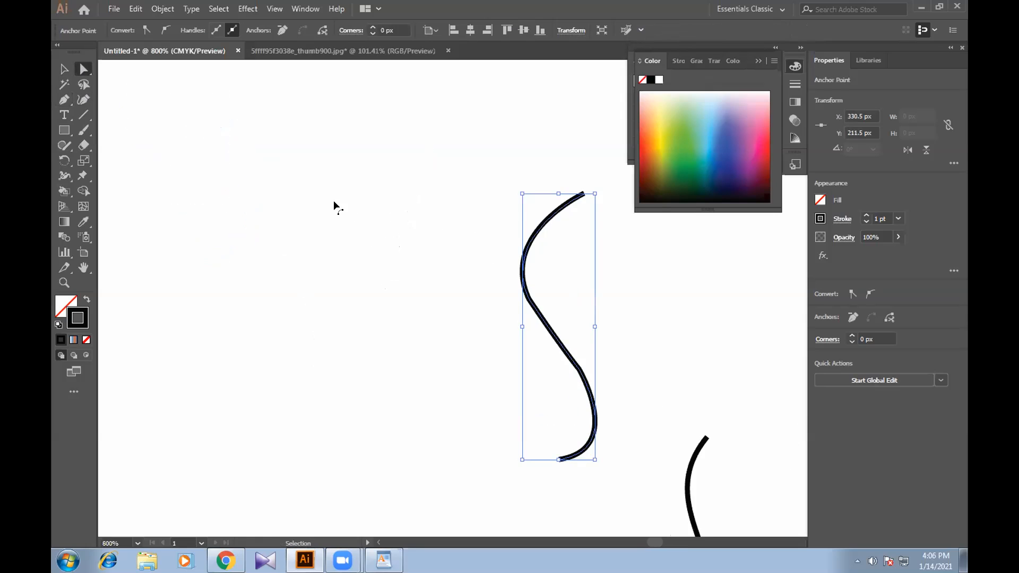
left_click_drag(300, 192, 296, 180)
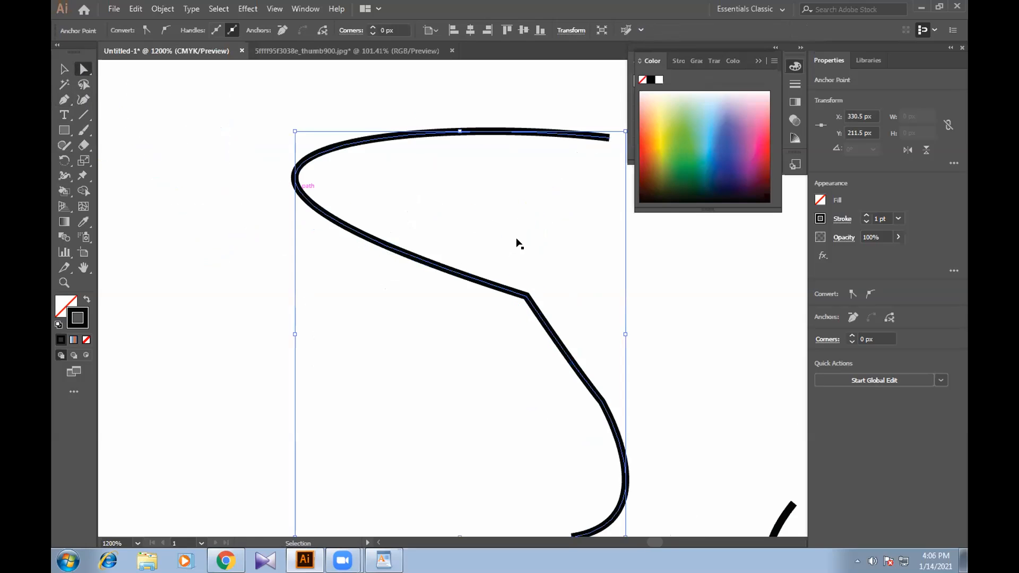
key("ctrl+z")
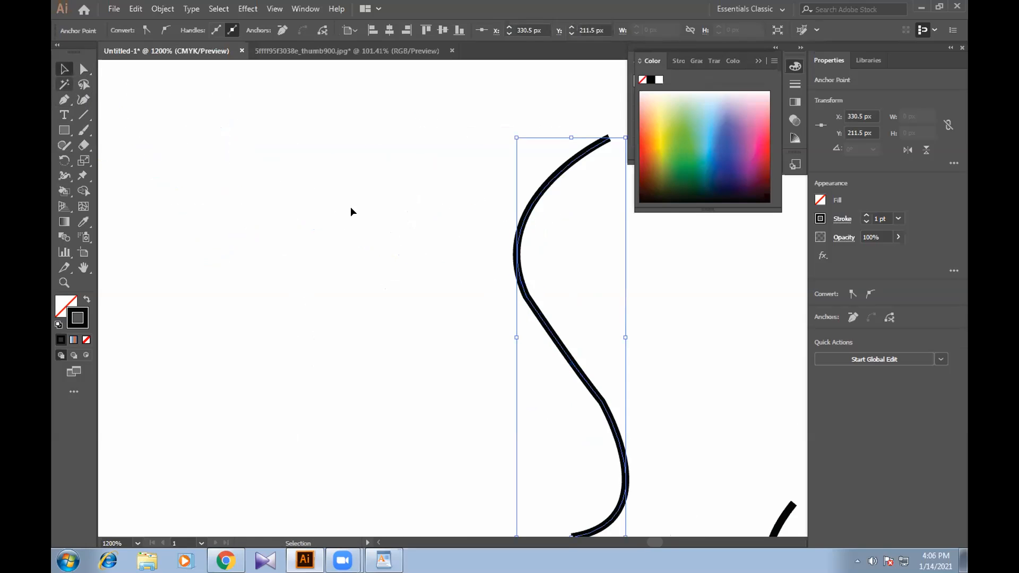
Shorten the new S path to 38.5 px high and move it to X 309.439, Y 209.25 px.
key("v")
left_click_drag(530, 210, 305, 202)
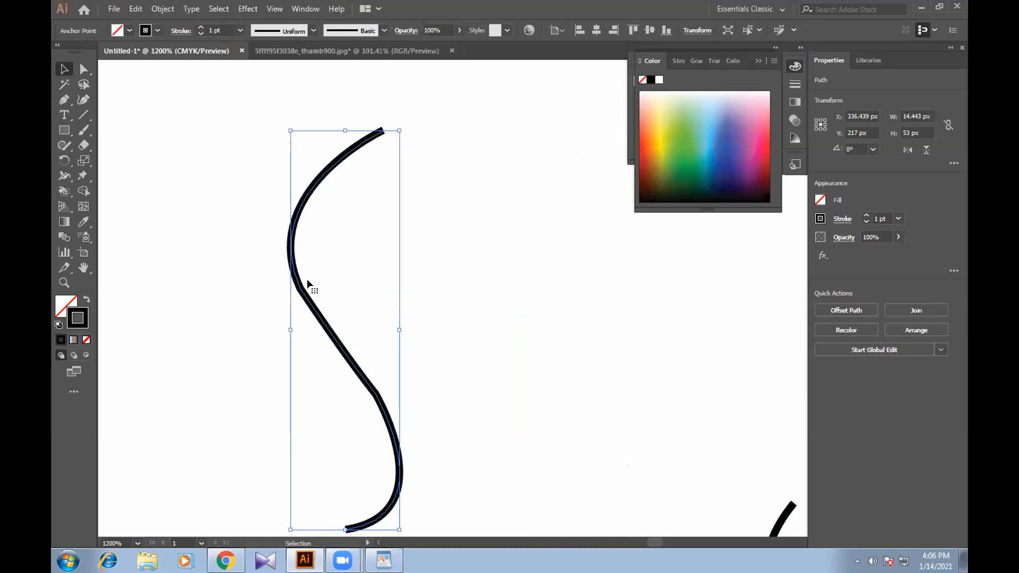
left_click_drag(345, 131, 334, 239)
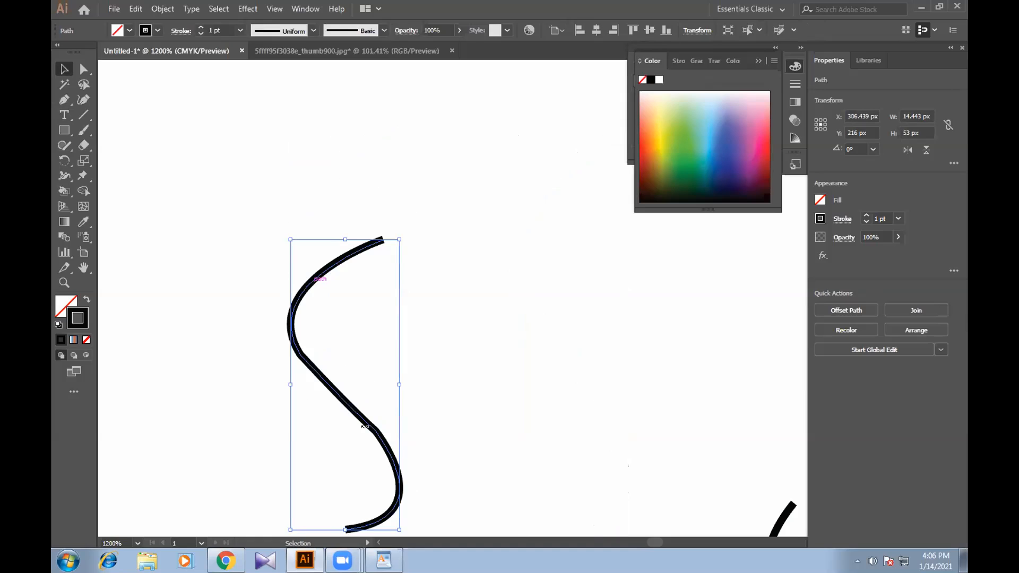
left_click_drag(331, 379, 354, 273)
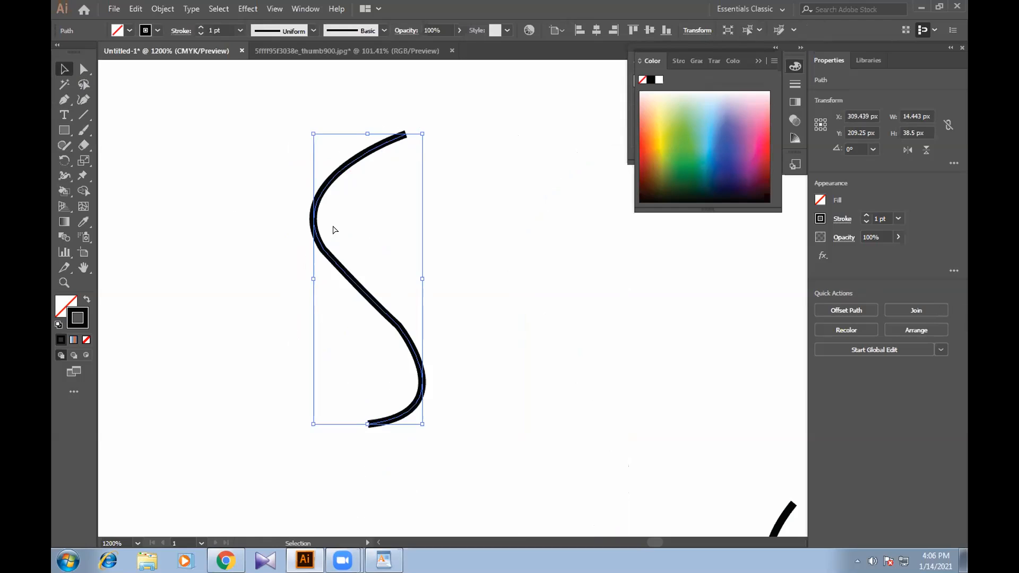
Round the two corner anchors on the S path's middle section to 0.82 px.
key("a")
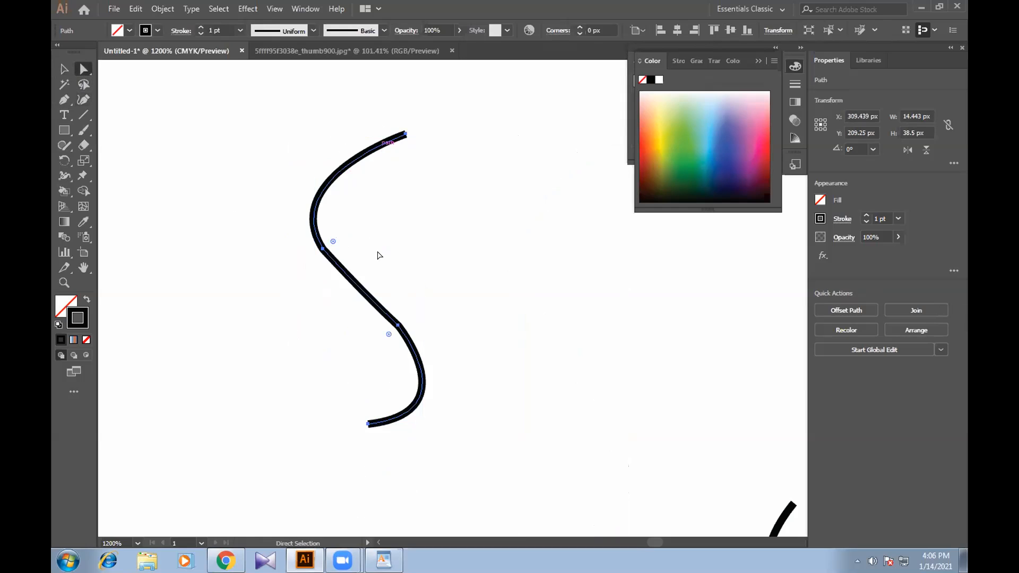
left_click_drag(360, 354, 361, 375)
left_click_drag(360, 222, 333, 241)
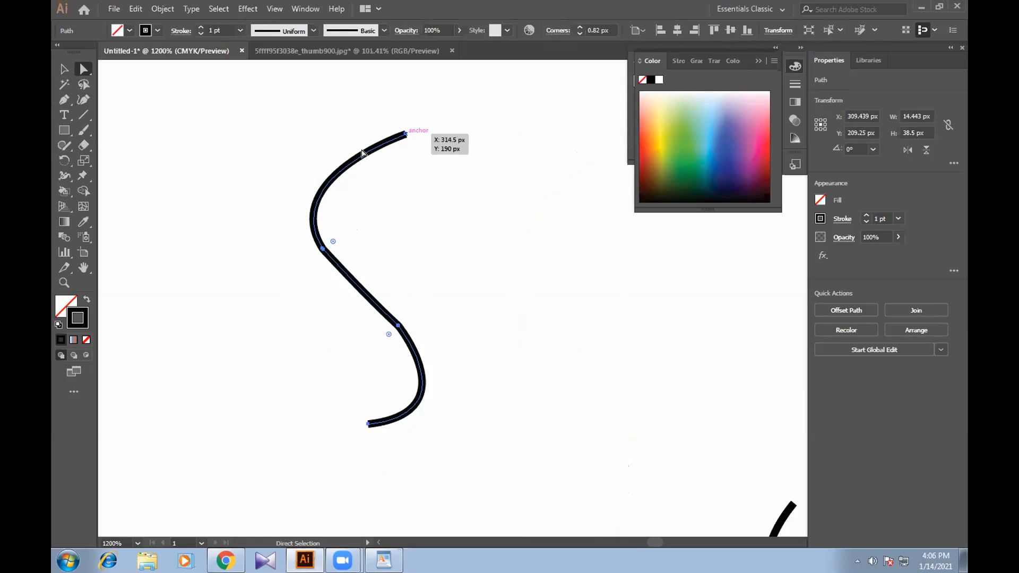
Tighten the S path's upper curve, move its lower anchor to X 303.5, Y 203.5 px, shift the adjoining anchor down the diagonal, and deselect.
left_click(404, 133)
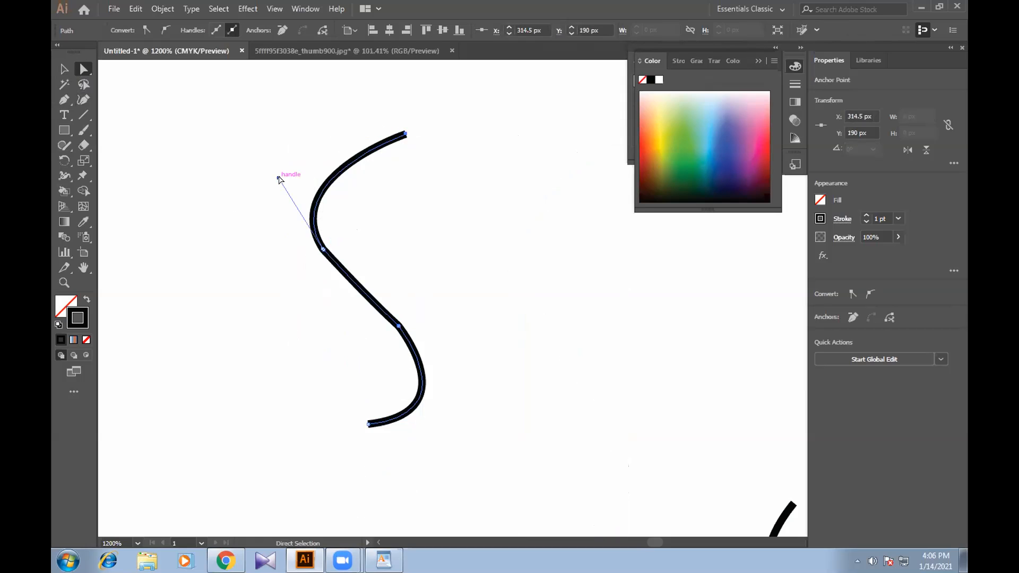
left_click_drag(278, 178, 300, 175)
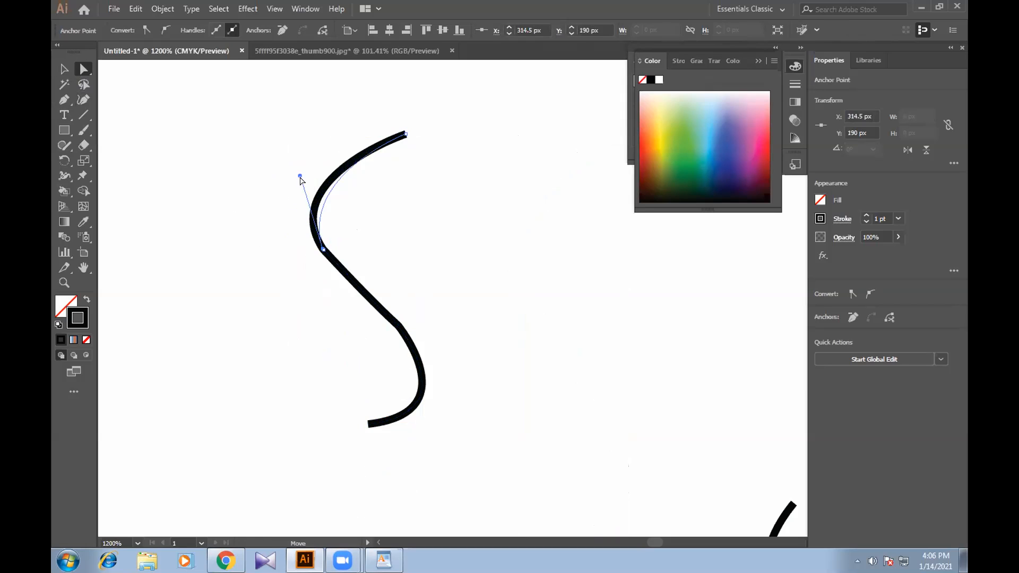
left_click_drag(322, 250, 339, 266)
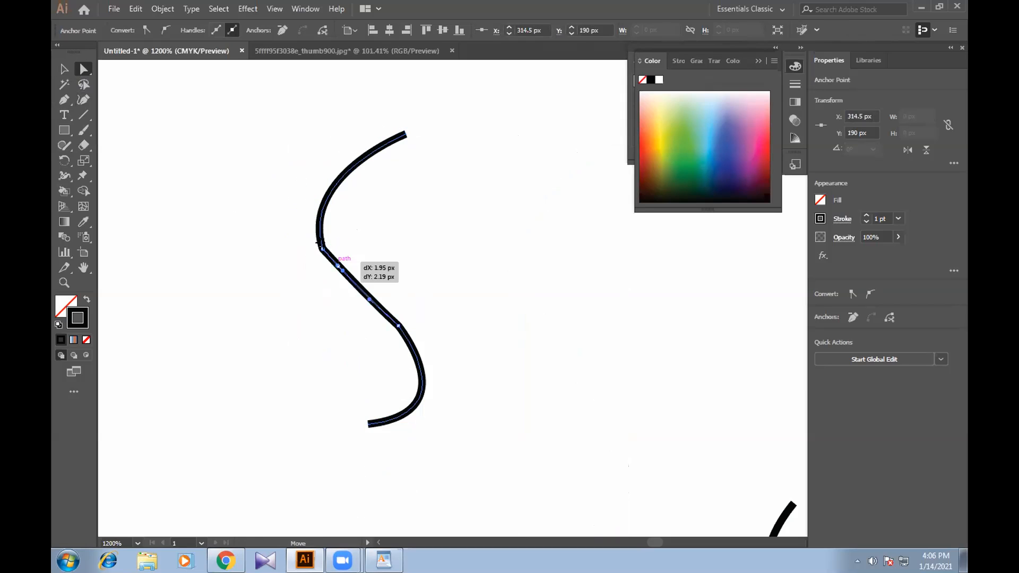
left_click(321, 232)
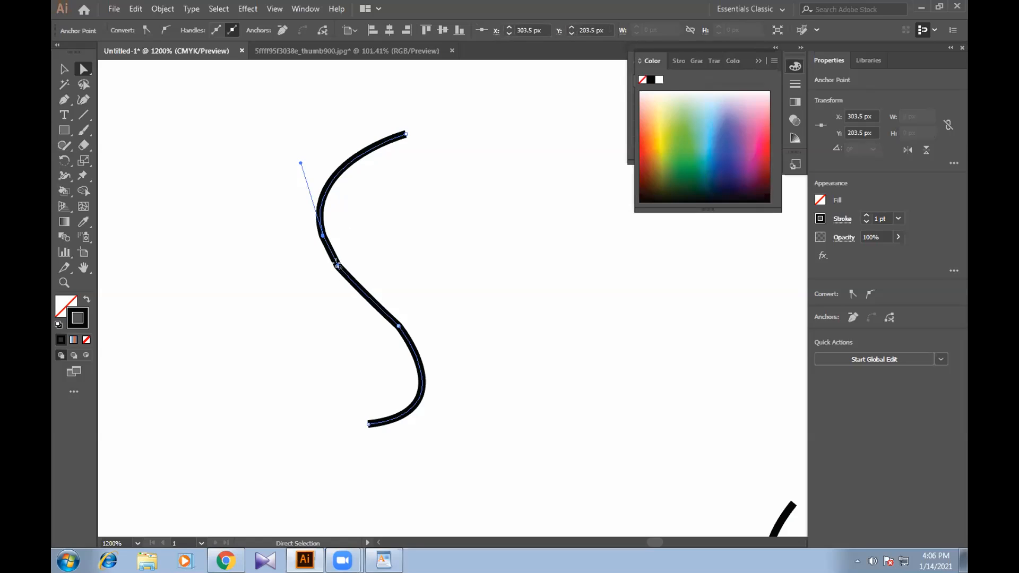
left_click(340, 268)
left_click_drag(348, 276, 354, 282)
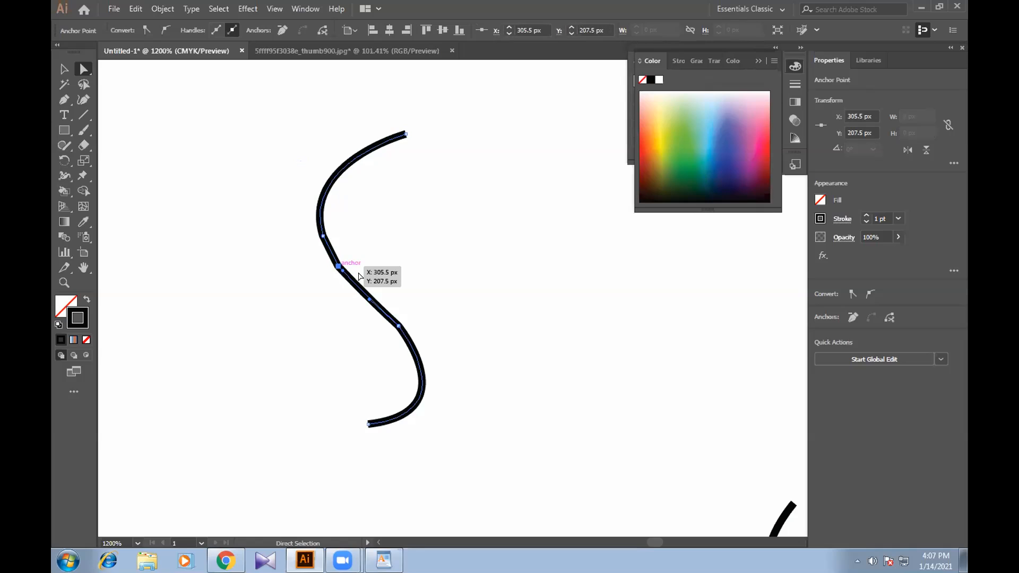
left_click(250, 175)
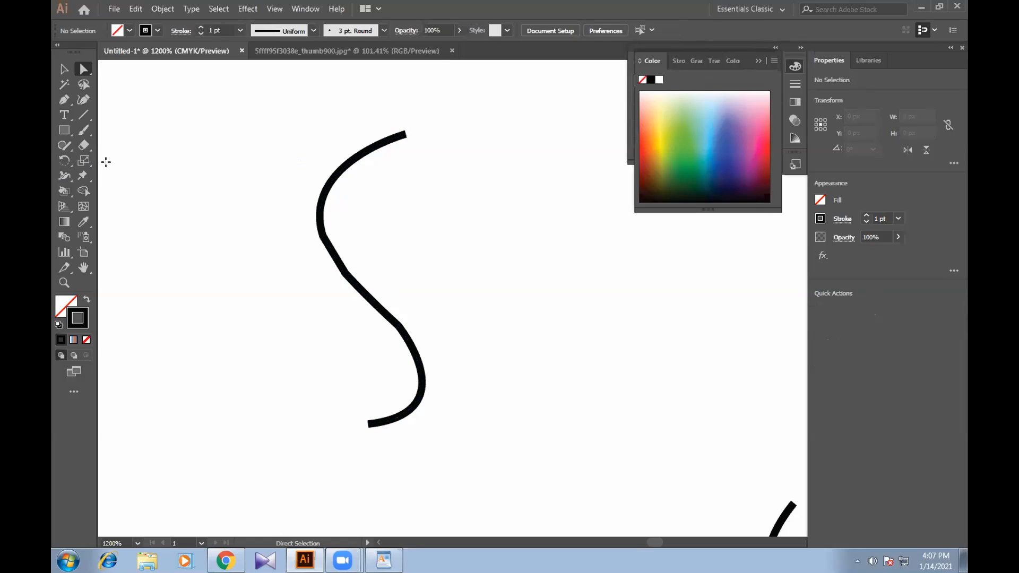
Draw a 16 by 16 px circle centred at X 291.5, Y 204.5 px beside the S path with the Ellipse tool.
left_click_drag(65, 130, 233, 198)
mouse_move(102, 79)
left_mouse_down()
mouse_move(130, 90)
mouse_move(208, 189)
left_mouse_up()
key("v")
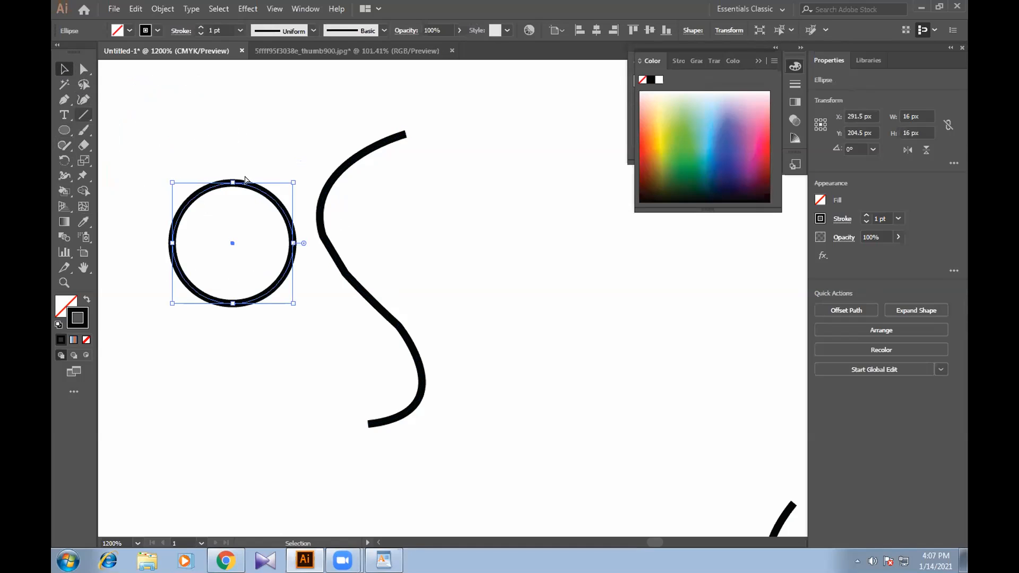
Reshape the circle into a narrow leaf by moving its side anchors inward, the top to X 292.5, Y 192.5 px and the bottom to X 289.5, Y 217.5 px.
key("a")
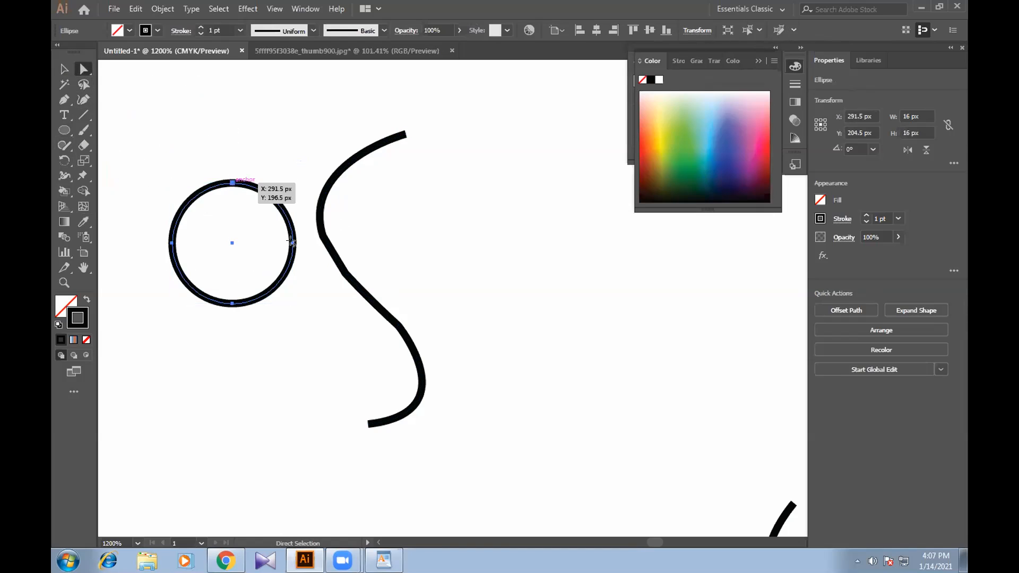
left_click(292, 244)
left_click_drag(293, 243, 249, 244)
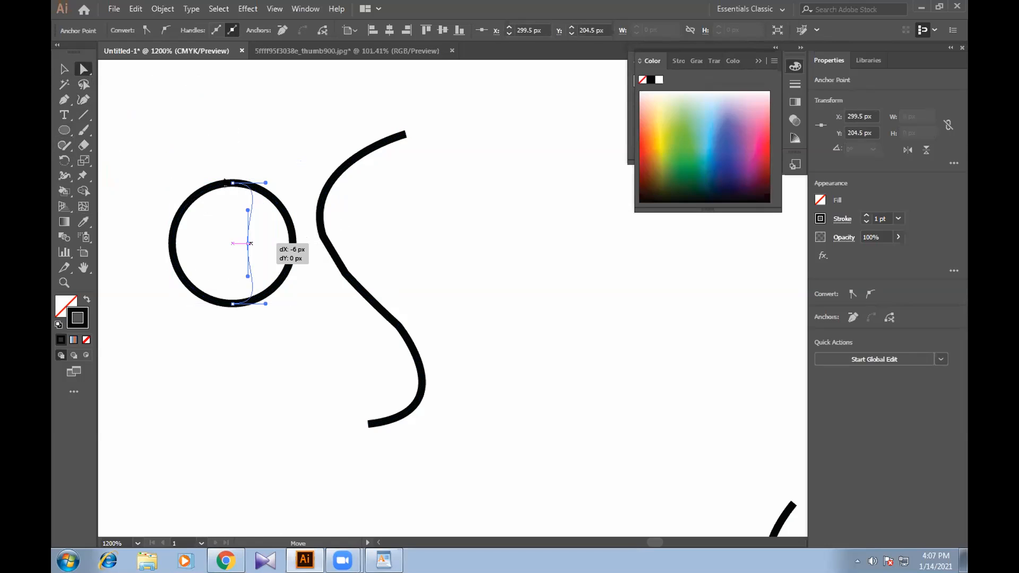
left_click_drag(233, 183, 240, 153)
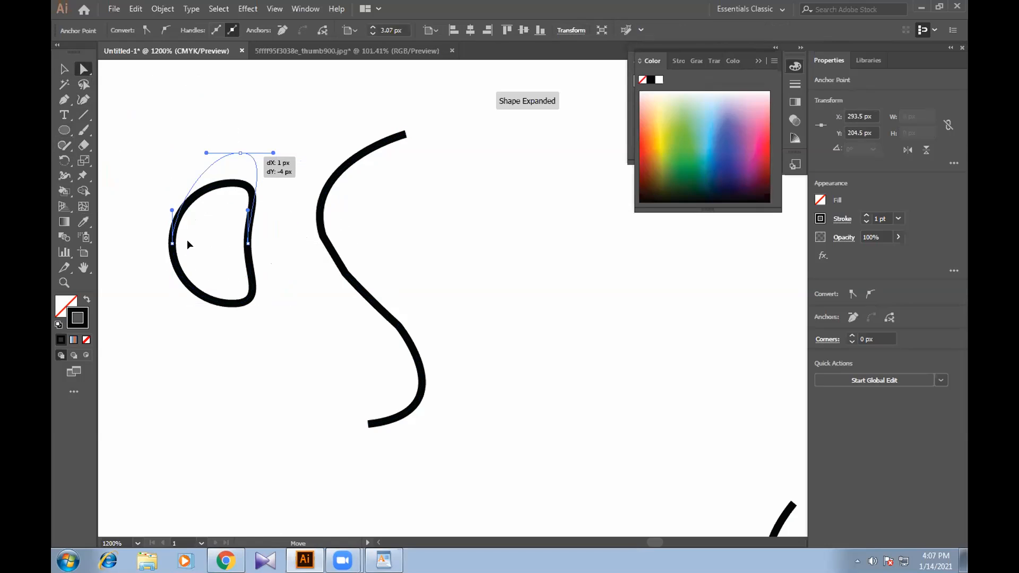
left_click_drag(172, 244, 187, 244)
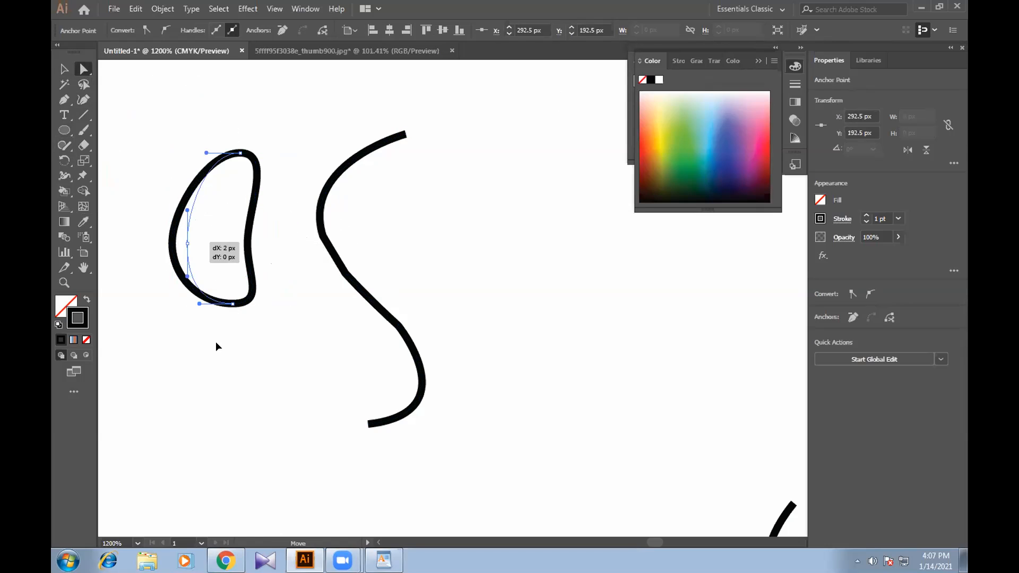
left_click_drag(233, 305, 224, 351)
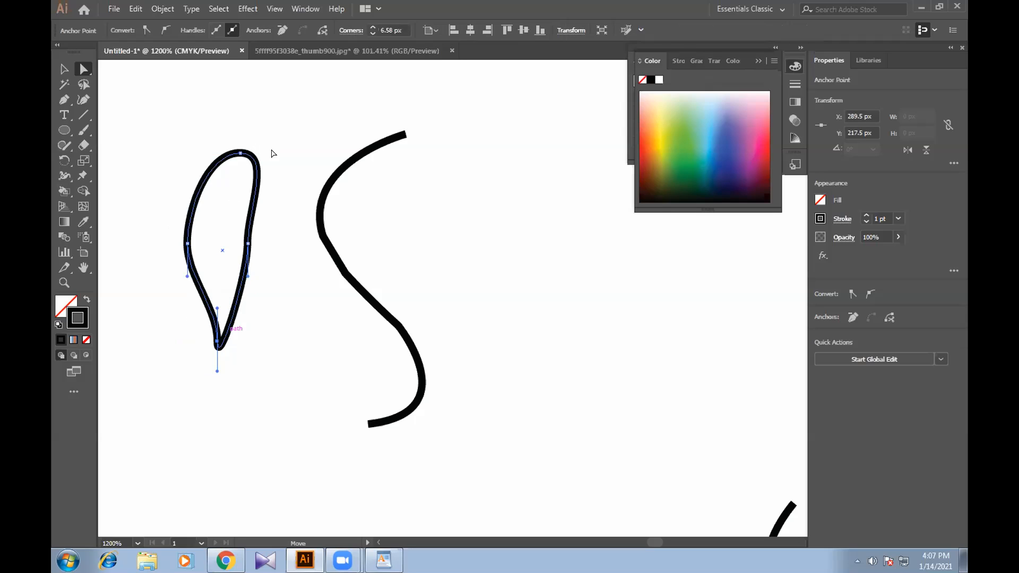
left_click(255, 116)
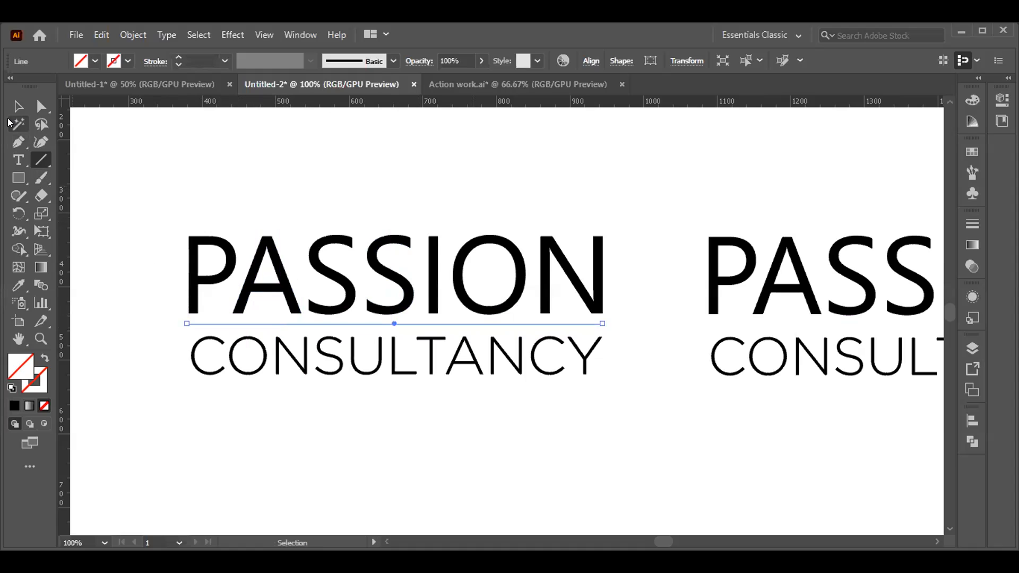
Set a stroke color for the horizontal line between the words PASSION and CONSULTANCY.
left_click(14, 109)
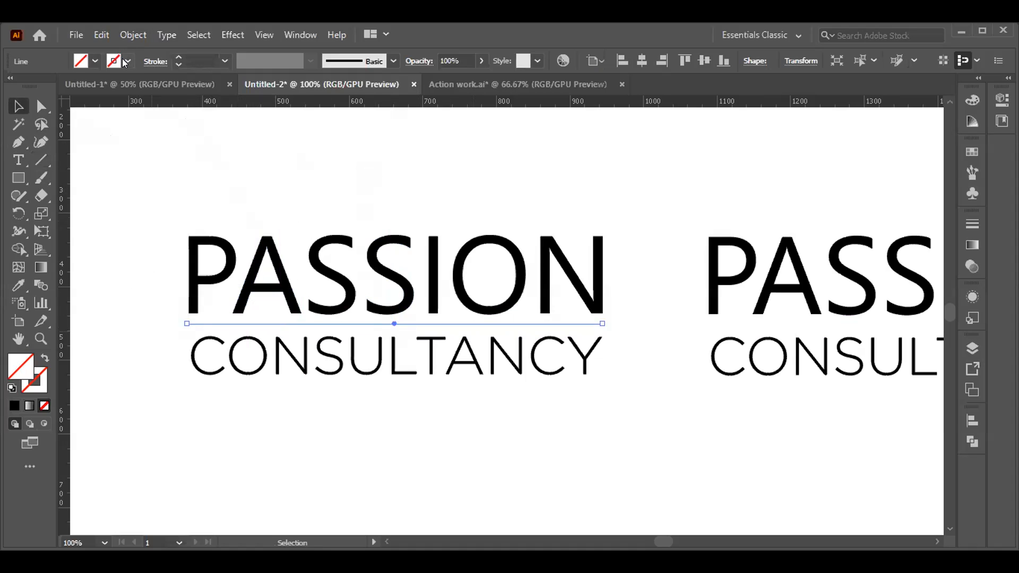
left_click(127, 62)
left_click(51, 86)
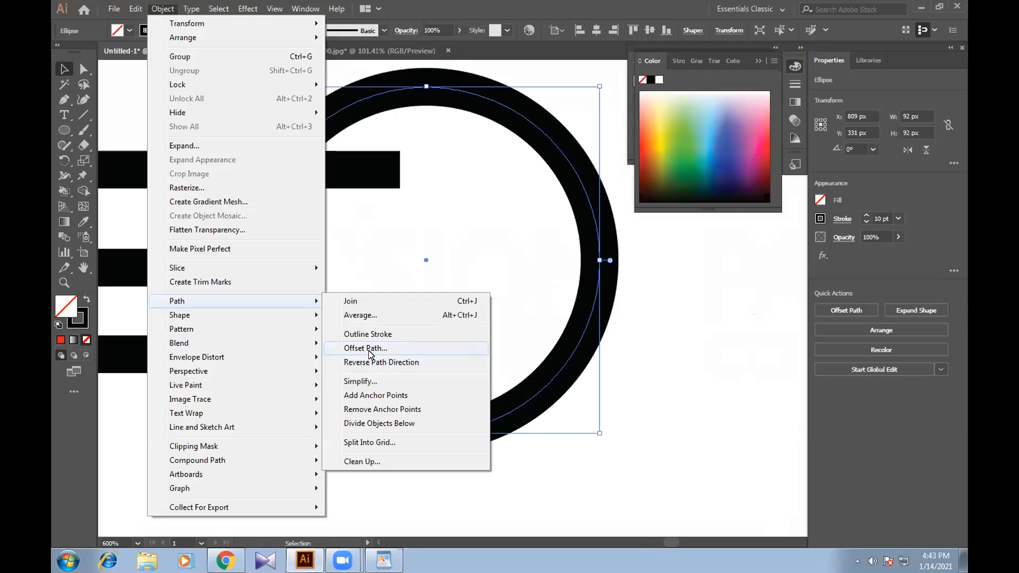
Try offsetting the circle's path by 10 px with the preview on, and undo it.
left_click(526, 355)
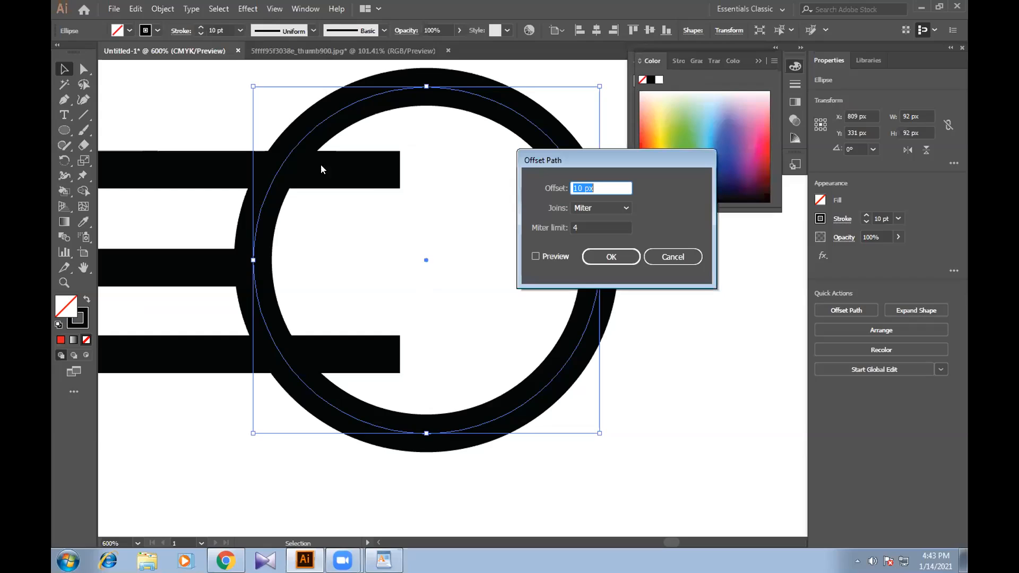
left_click(534, 257)
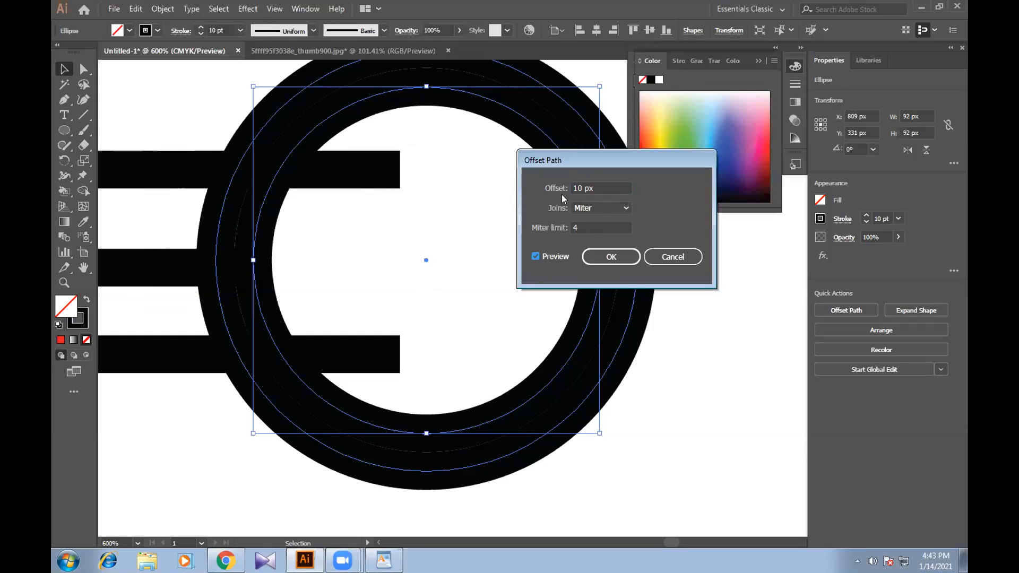
left_click(610, 257)
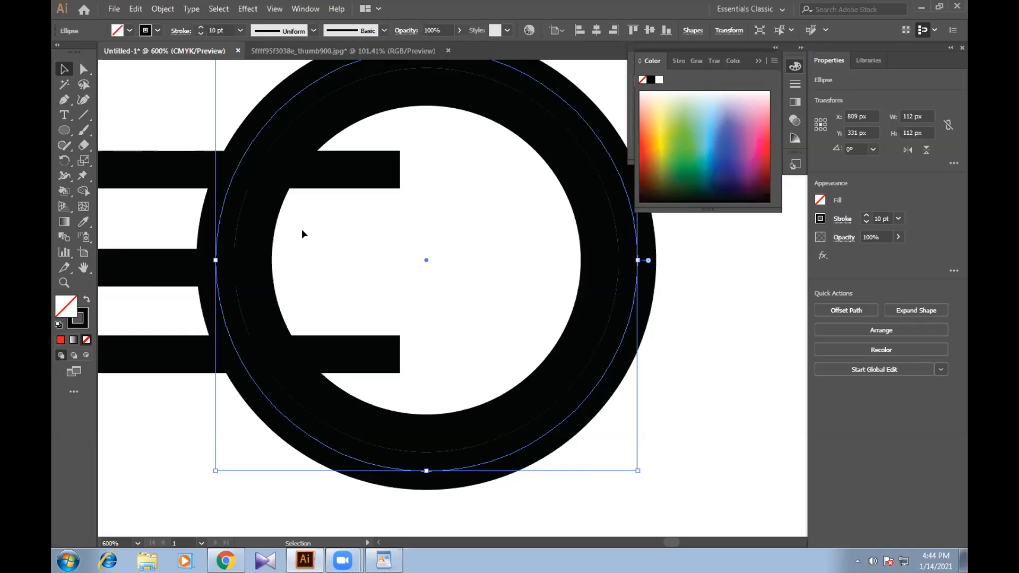
left_click(160, 134)
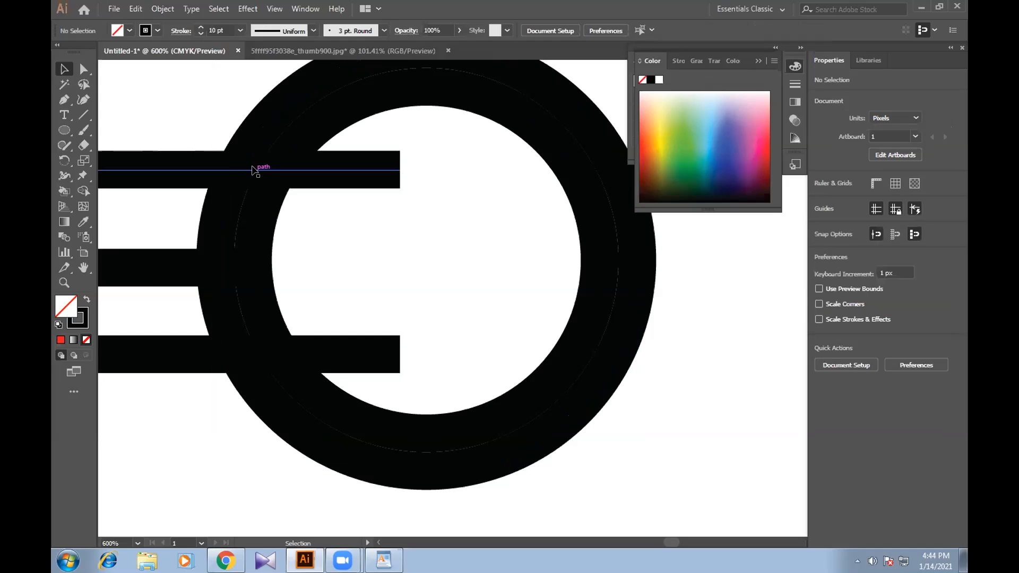
key("ctrl+z")
key("ctrl+z")
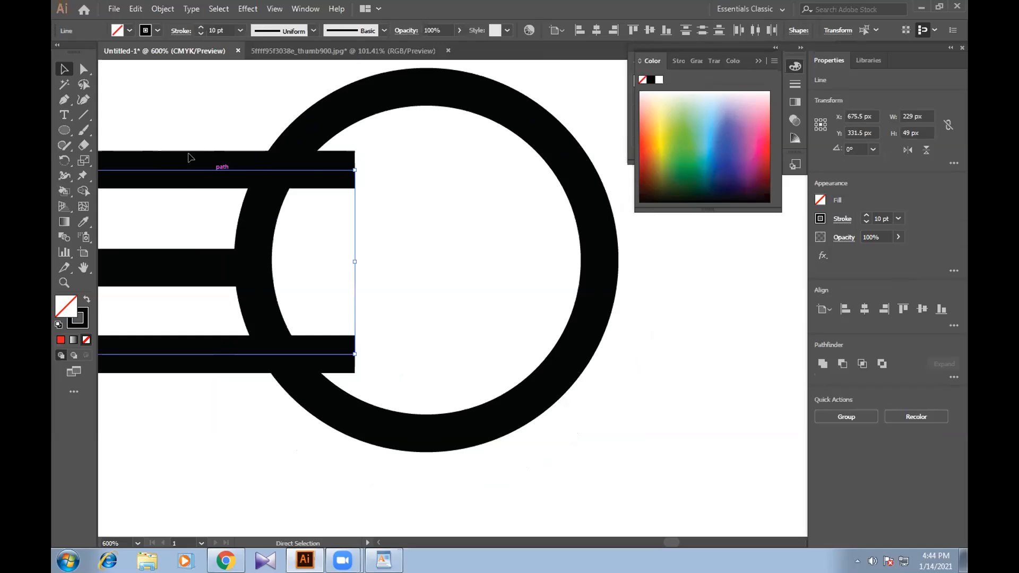
Expand the fill and stroke of the circle and the three horizontal bars.
left_click_drag(244, 85, 369, 423)
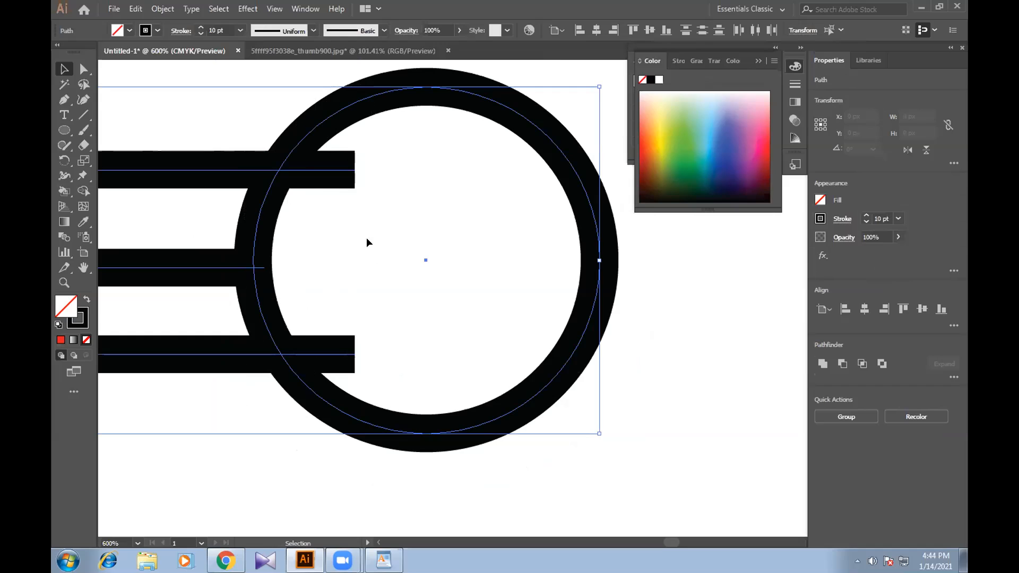
left_click(168, 10)
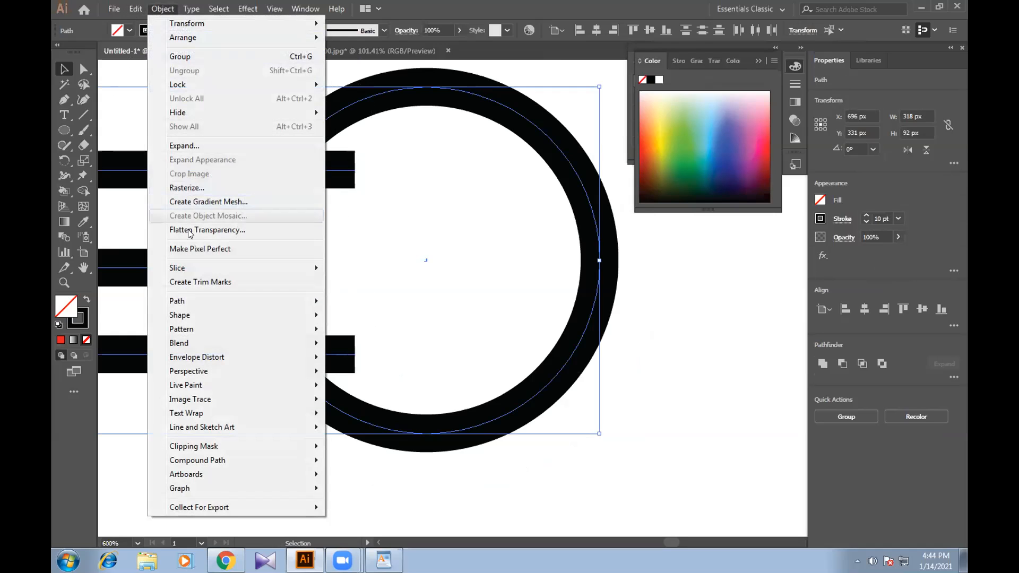
left_click(200, 147)
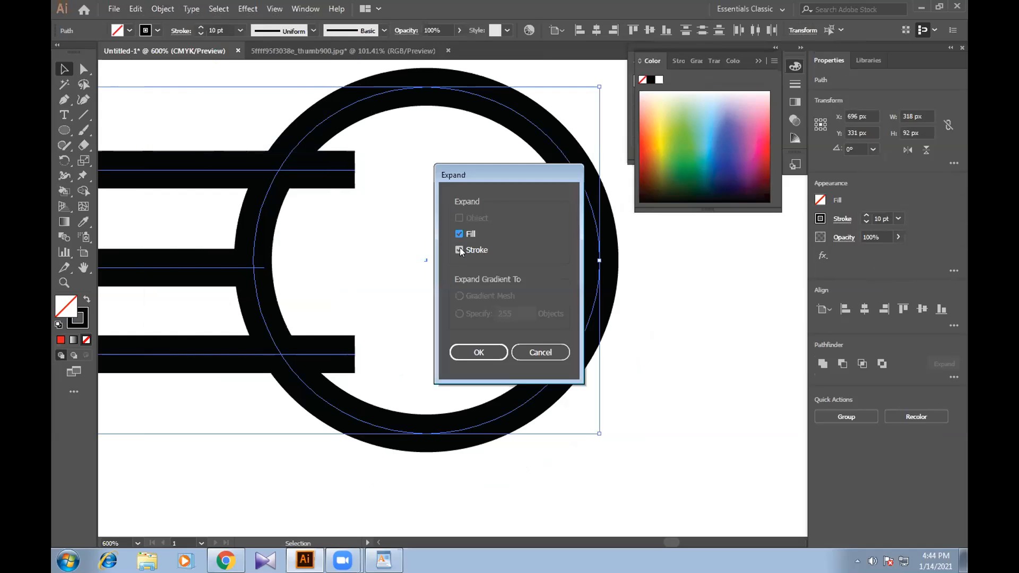
left_click(462, 353)
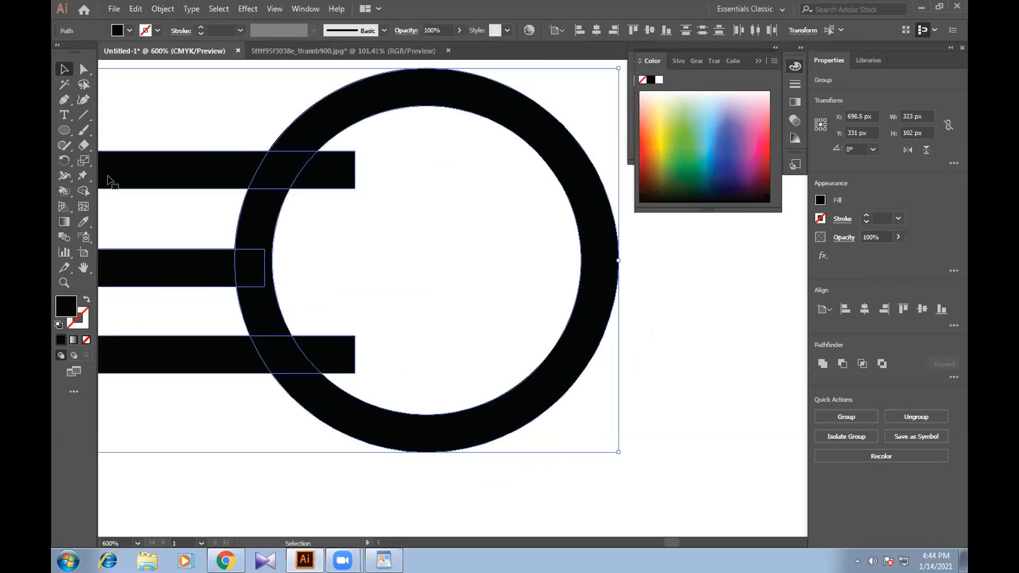
Try to remove the ring pieces and the upper bar's tip with the Shape Builder tool.
left_click(85, 191)
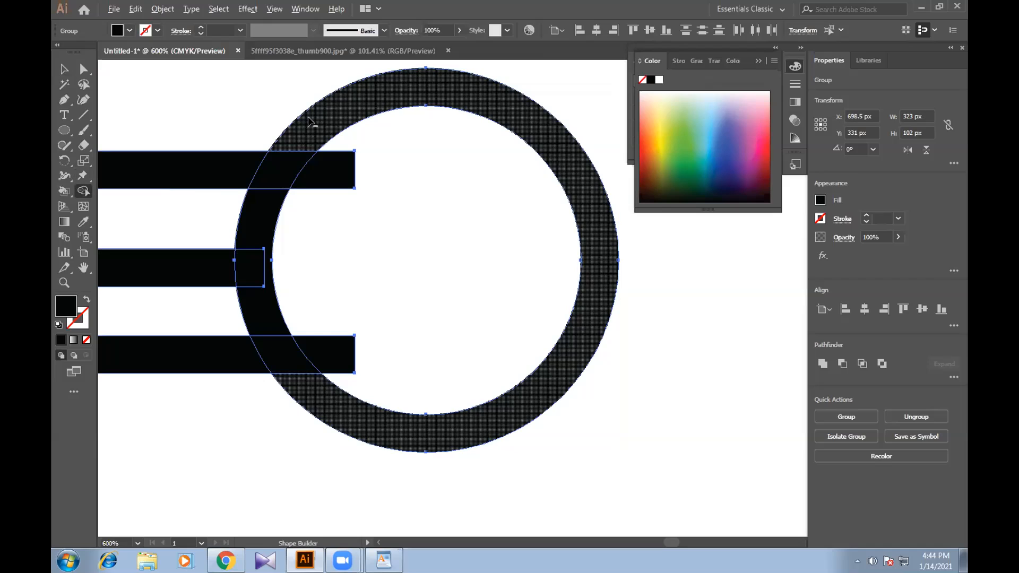
left_click_drag(262, 113, 385, 141)
left_click_drag(223, 209, 297, 219)
left_click_drag(301, 149, 260, 213)
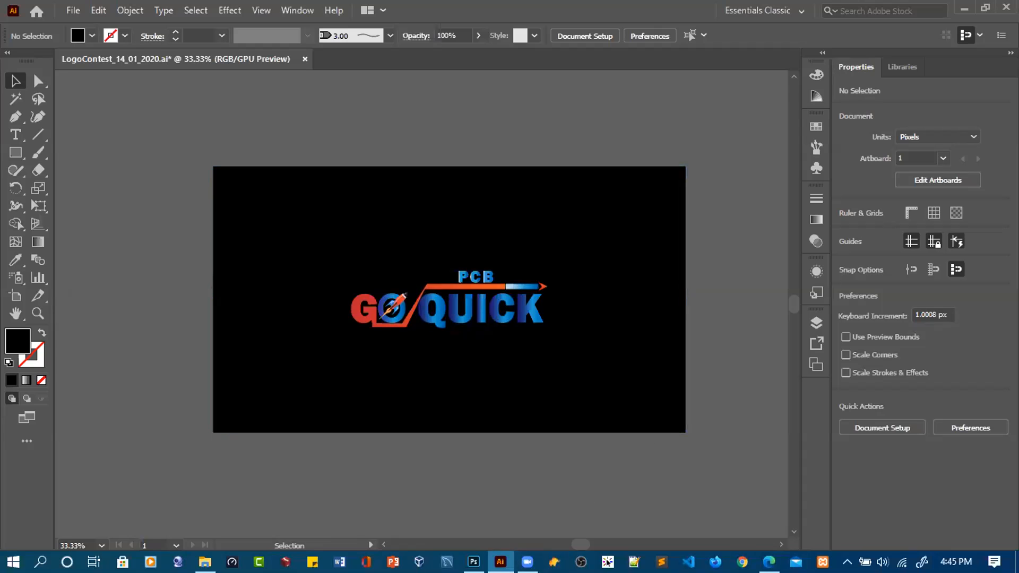
Undo the Shape Builder removals to restore the full ring and bars, and return to the Selection tool.
left_click(473, 562)
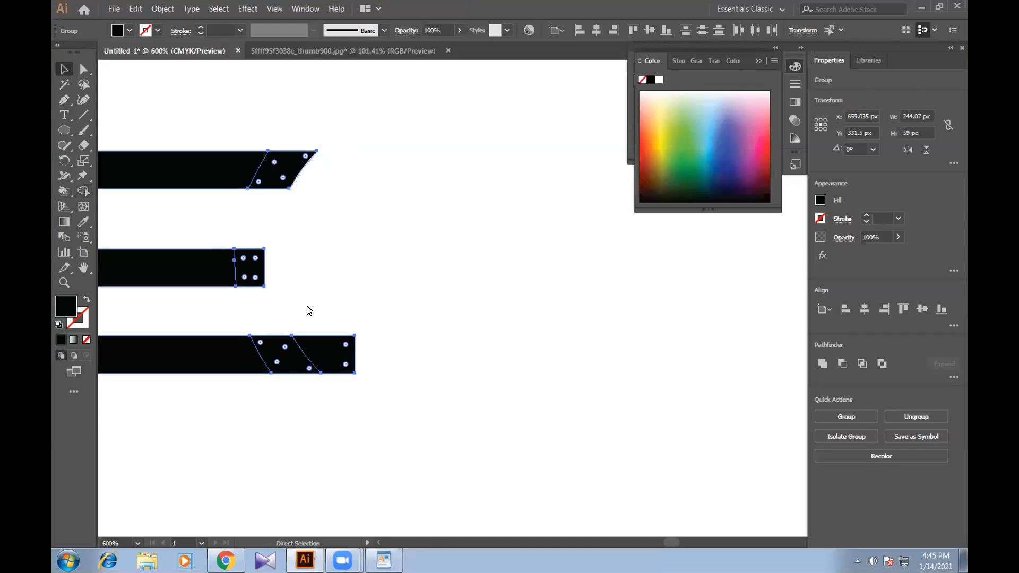
key("ctrl+z")
key("ctrl+z")
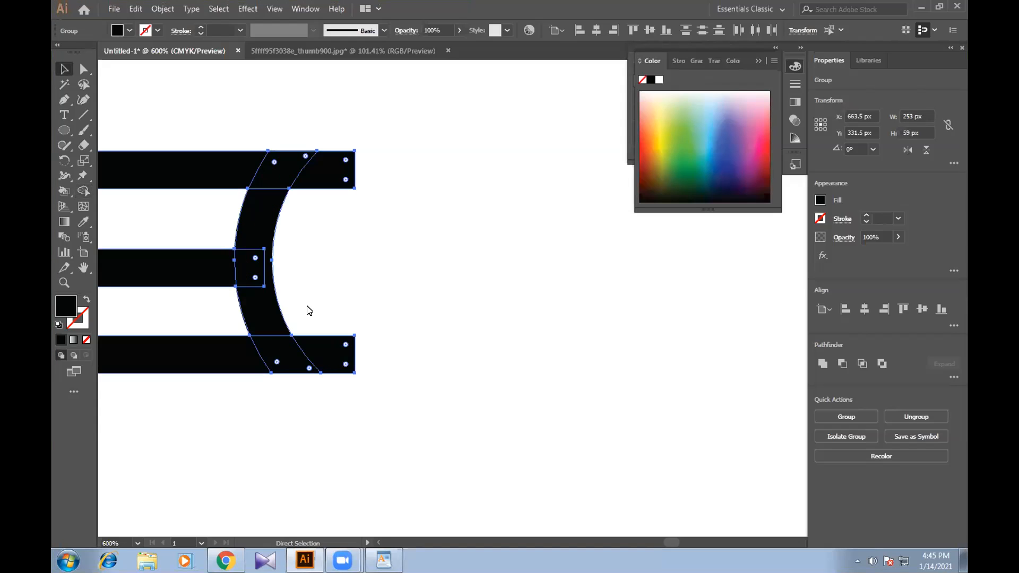
key("ctrl+z")
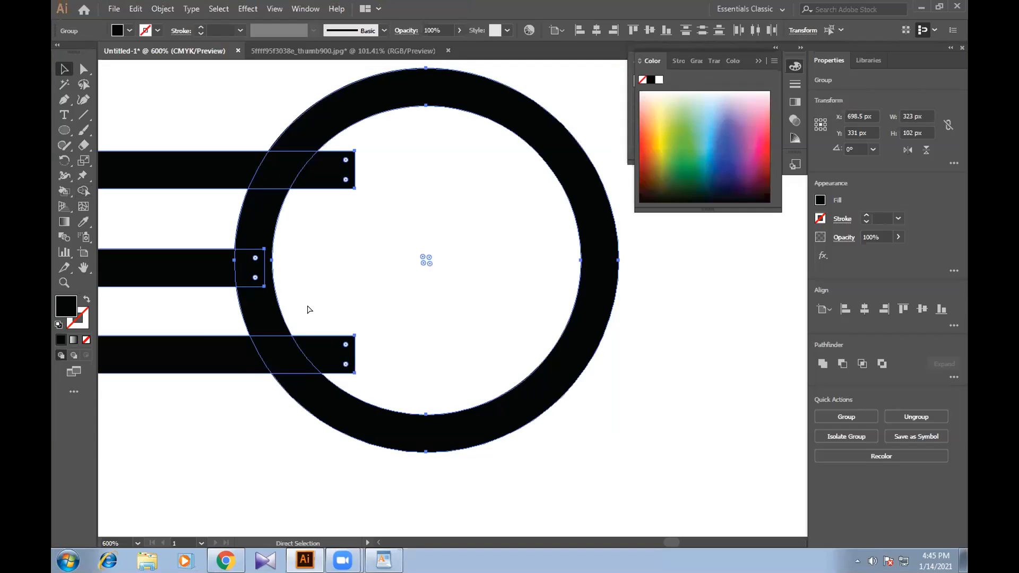
key("v")
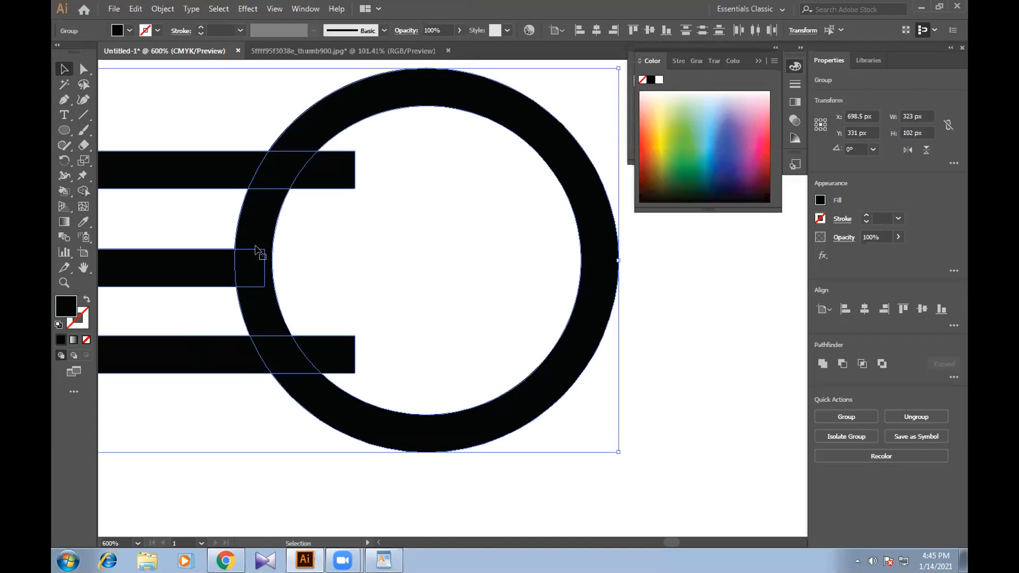
Move the expanded group of ring and bars to X 706.5, Y 330 px.
left_click(203, 272)
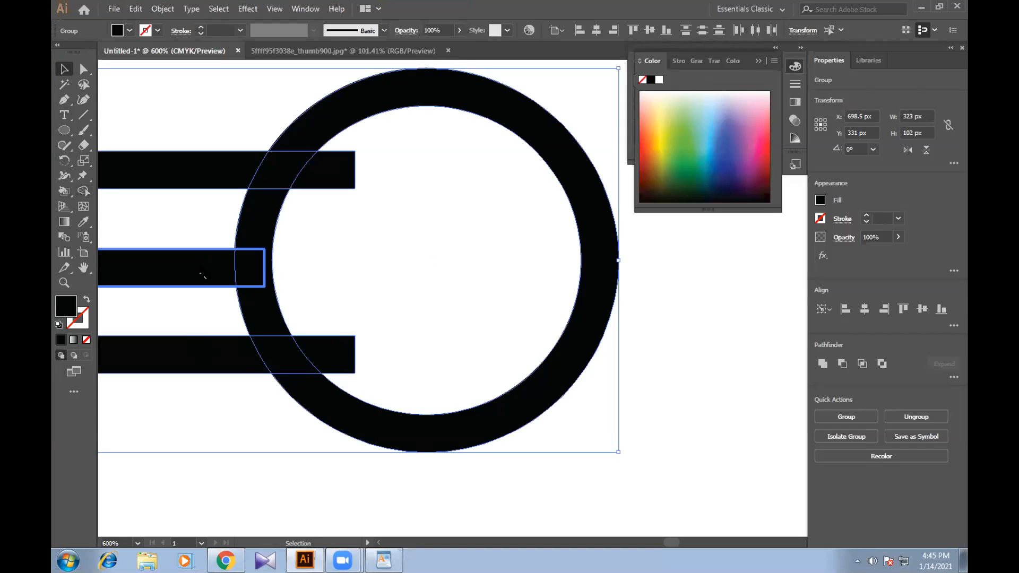
key("Right")
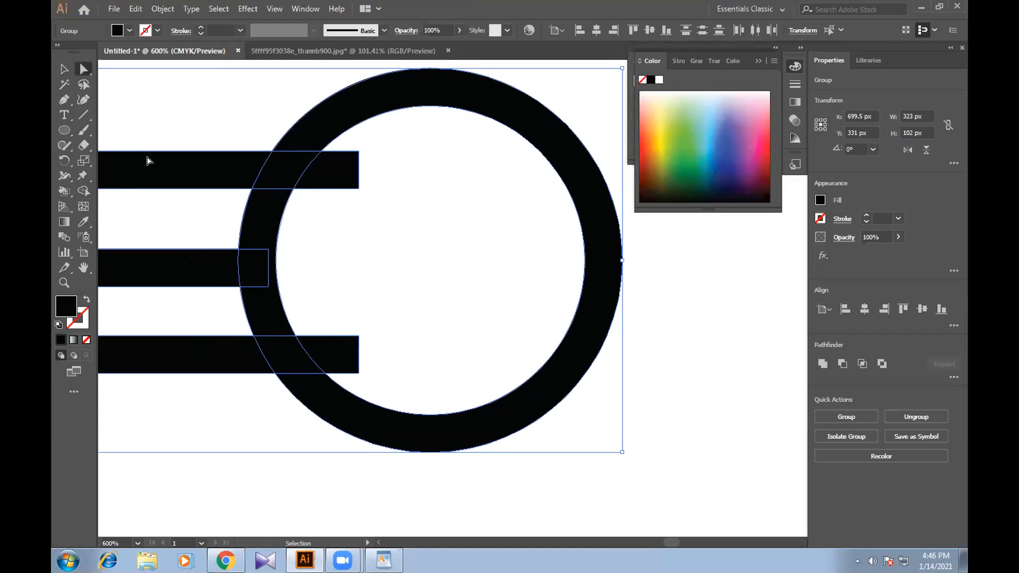
key("a")
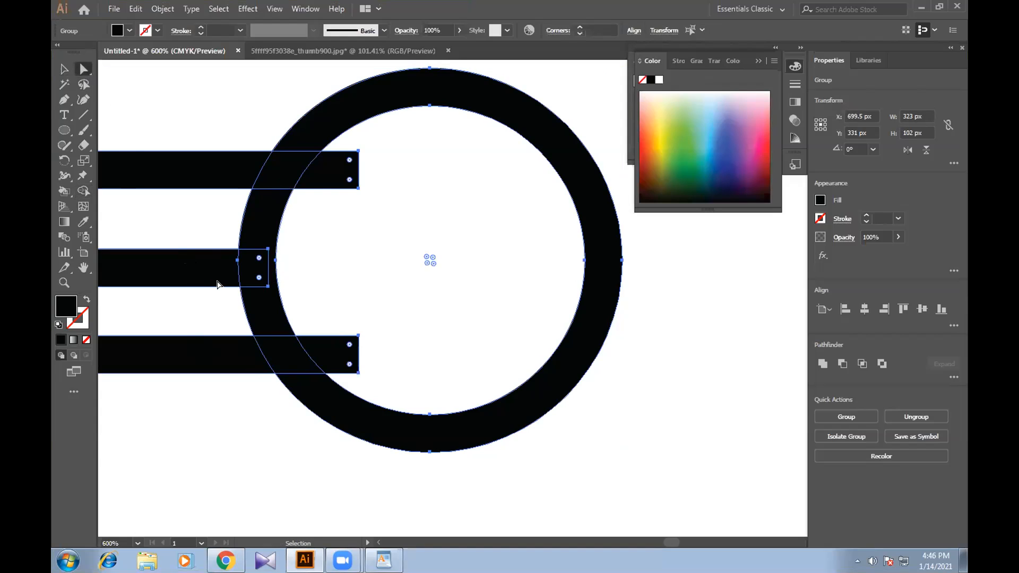
left_click(258, 260)
left_click(258, 279)
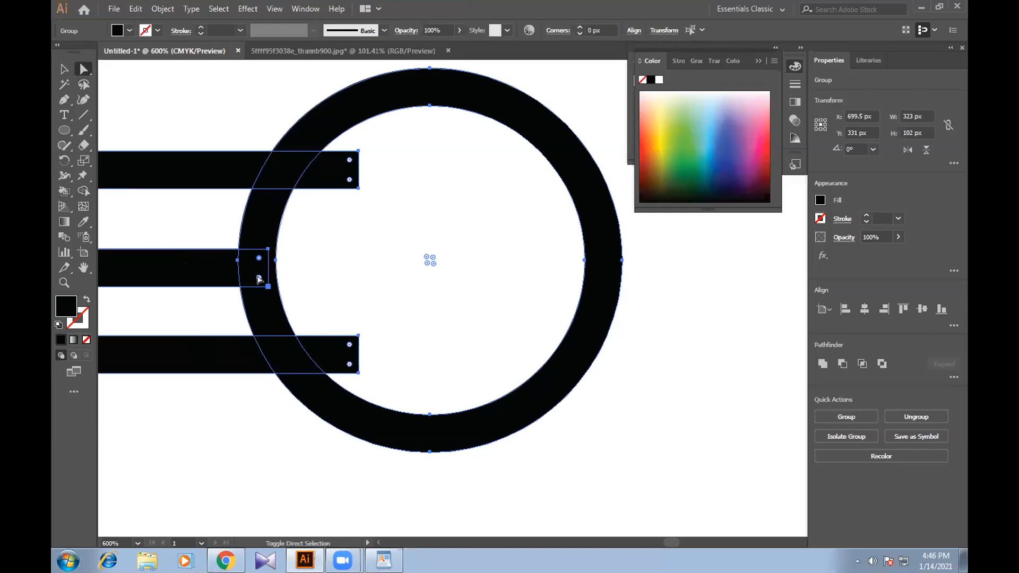
left_click_drag(270, 273, 292, 269)
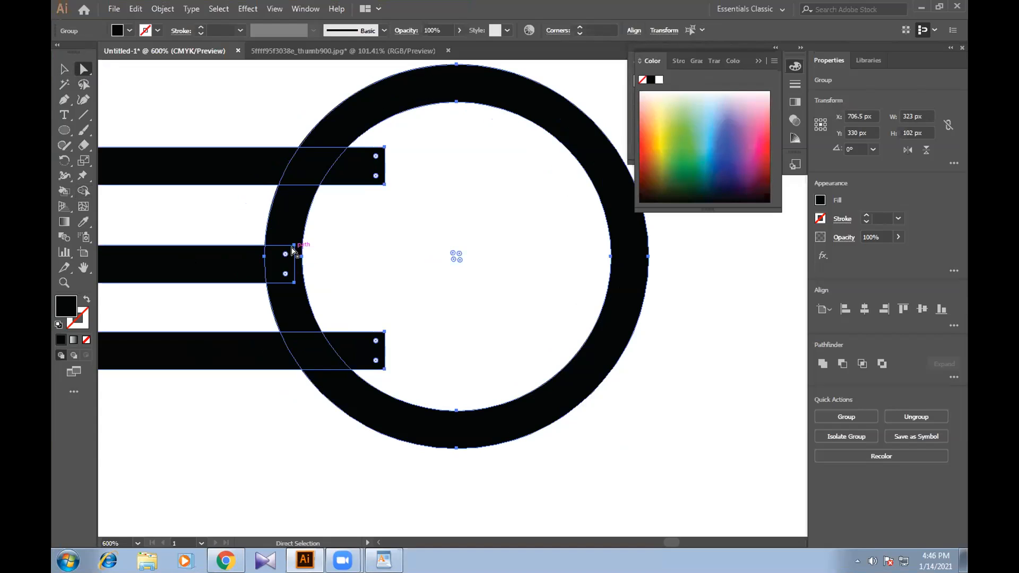
Extend the middle bar past the ring's inner edge by moving its two end anchors outward.
left_click(292, 245)
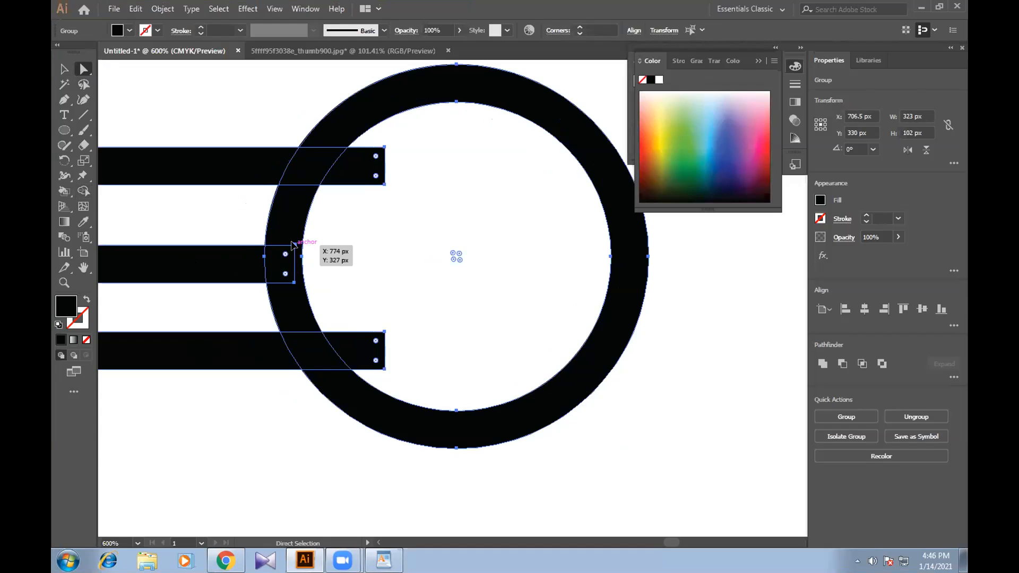
left_click(292, 283, "shift")
left_click_drag(295, 263, 328, 265)
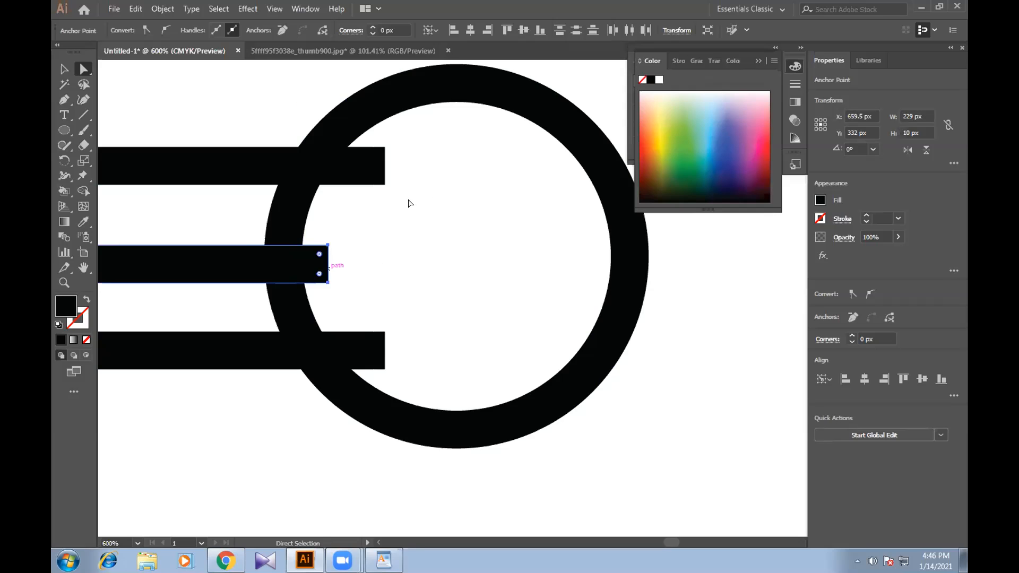
Remove the ring and the bar tips inside it with the Shape Builder tool, leaving curved bar ends, and deselect.
left_click_drag(267, 107, 338, 444)
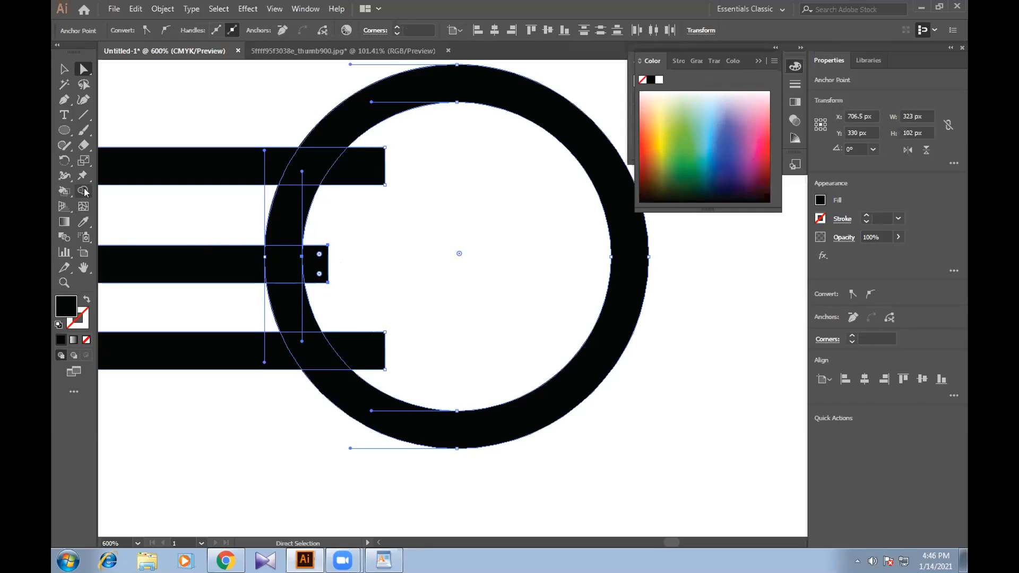
left_click(83, 192)
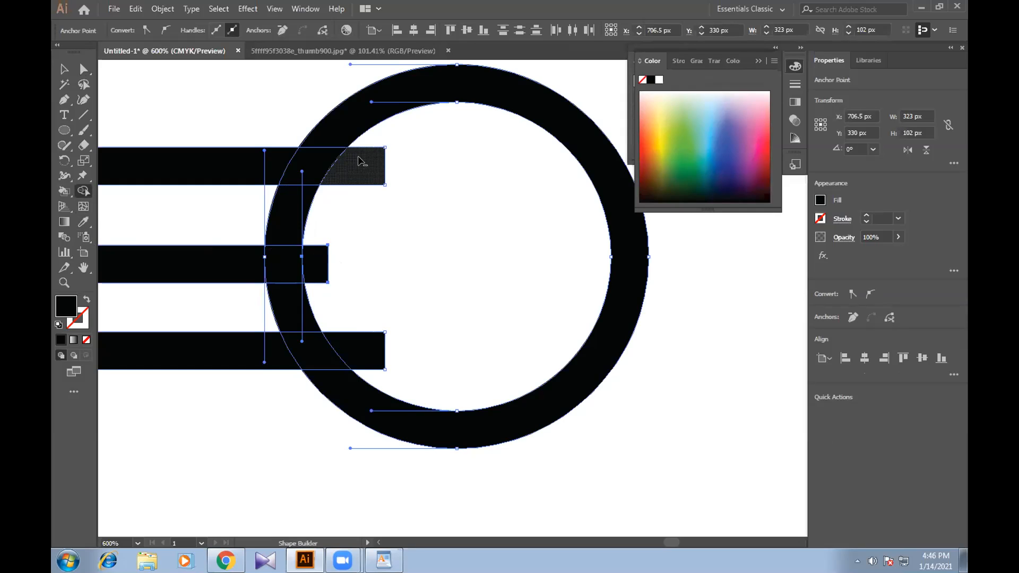
mouse_move(313, 87)
left_mouse_down()
mouse_move(471, 148)
mouse_move(457, 409)
mouse_move(382, 443)
mouse_move(380, 423)
left_mouse_up()
mouse_move(380, 137)
left_mouse_down()
mouse_move(319, 251)
mouse_move(364, 352)
left_mouse_up()
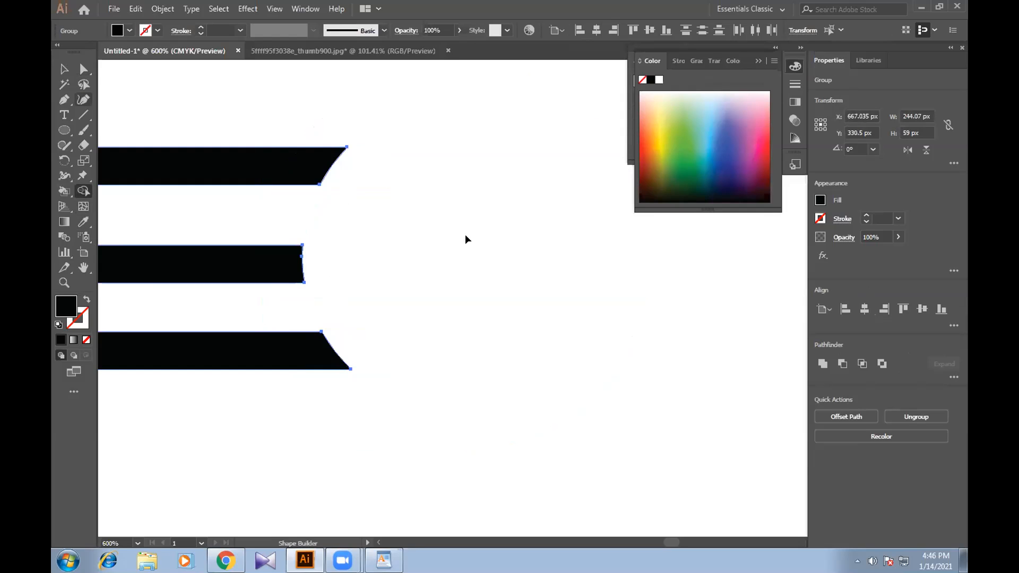
key("v")
left_click(288, 240)
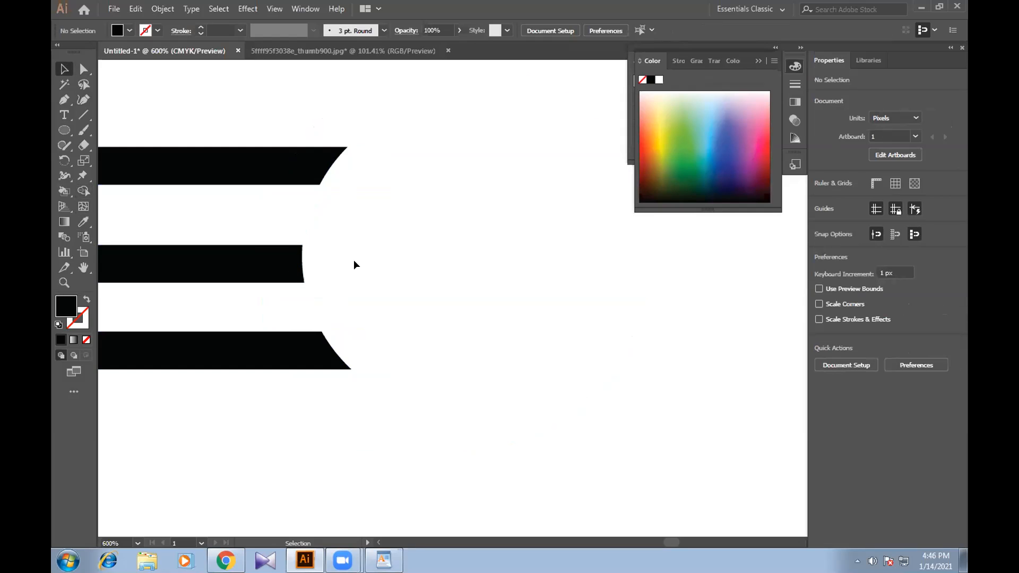
key("ctrl+minus")
key("ctrl+minus")
key("ctrl+minus")
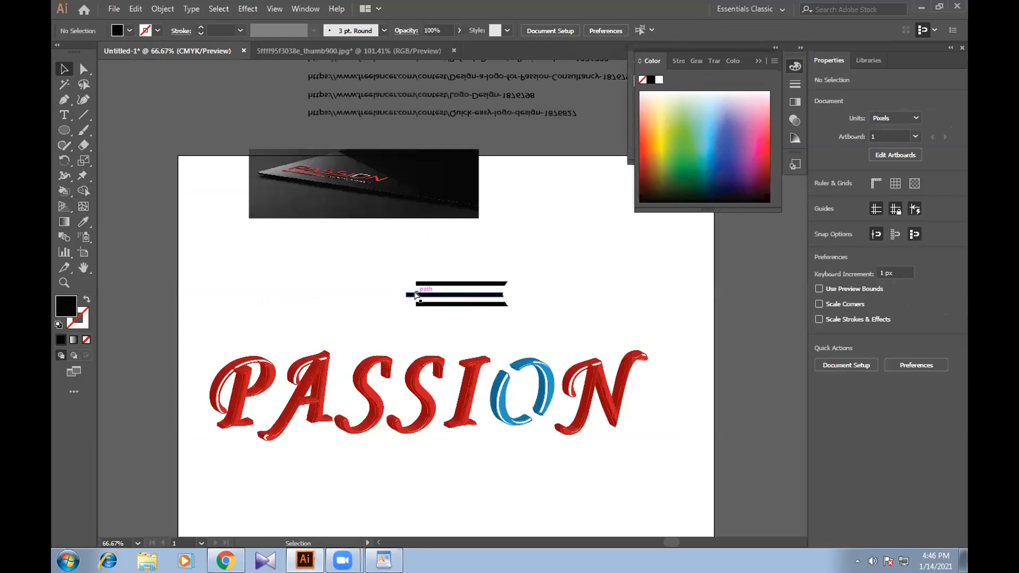
key("ctrl+equal")
key("ctrl+minus")
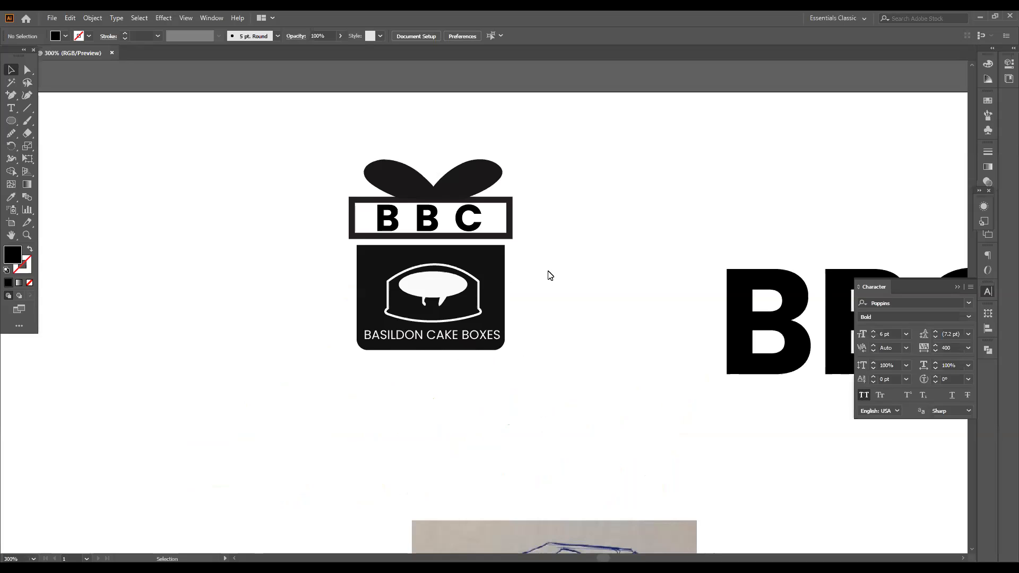
Ungroup the outlined BBC lettering on the gift box's lid and deselect it.
left_click(462, 226)
right_click(462, 226)
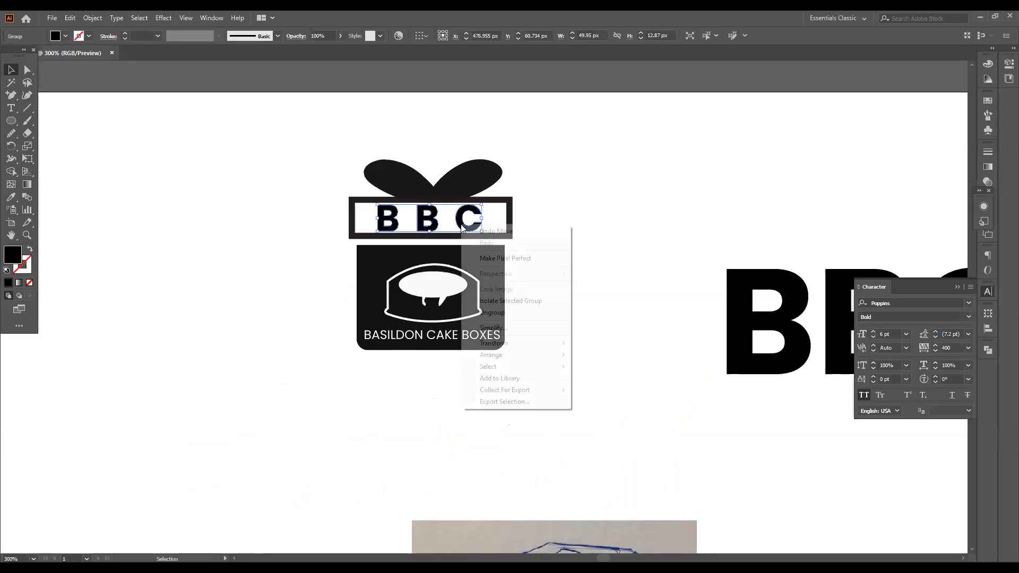
left_click(493, 313)
left_click(698, 221)
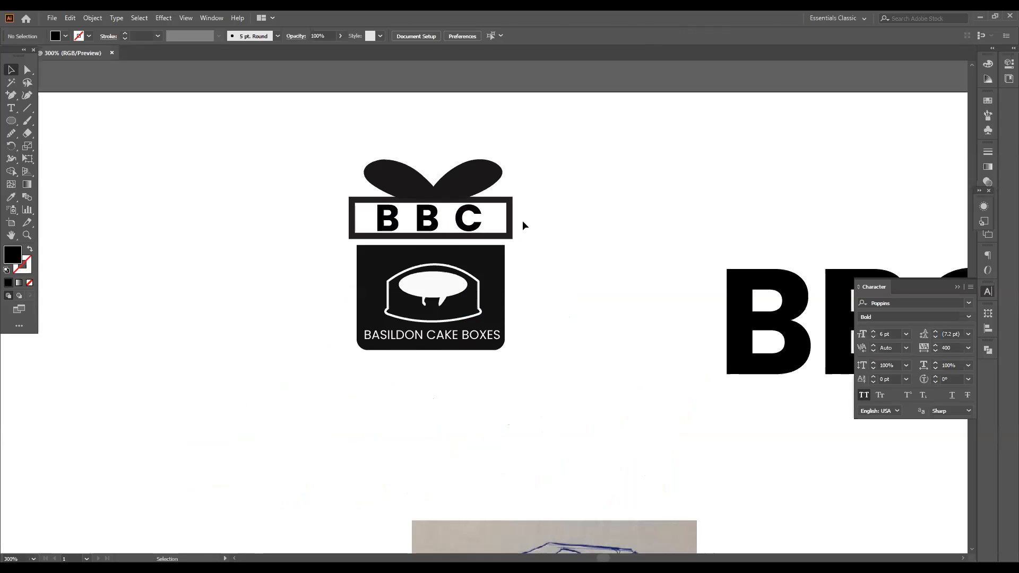
Nudge the middle B on the lid rightward to X 499.081 px.
left_click(455, 218)
key("Right")
key("Right")
key("Right")
key("Right")
key("Right")
key("Right")
key("Right")
key("Right")
key("Right")
key("Right")
key("Right")
key("Right")
key("Right")
key("Right")
key("Right")
key("Right")
key("Right")
key("Right")
key("Right")
key("Right")
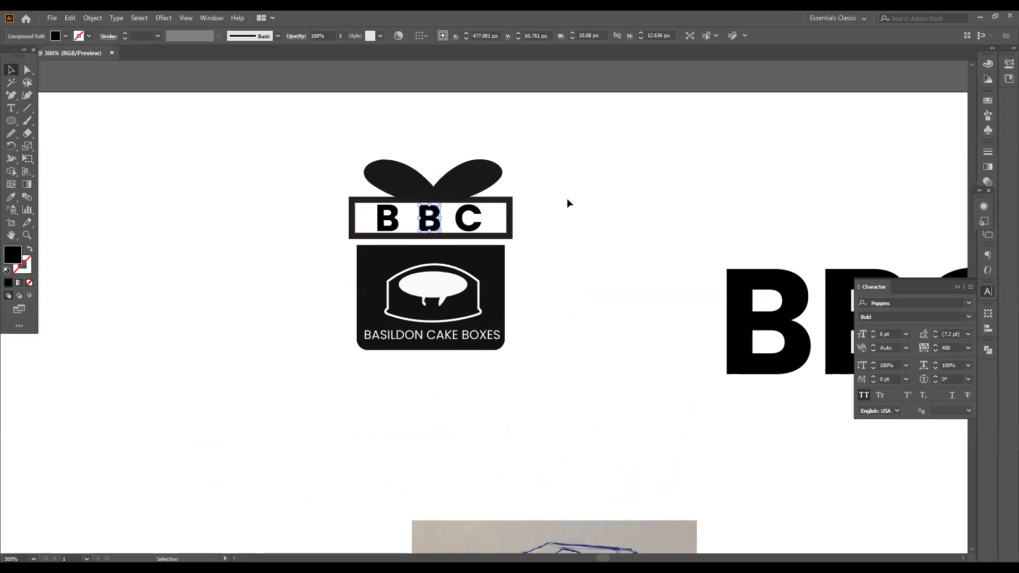
key("Right")
key("Right")
key("Right")
key("Right")
key("Right")
key("Right")
key("Right")
key("Right")
key("Right")
key("Right")
key("Right")
key("Right")
key("Right")
key("Right")
key("Right")
key("Right")
key("Right")
key("Right")
key("Right")
key("Right")
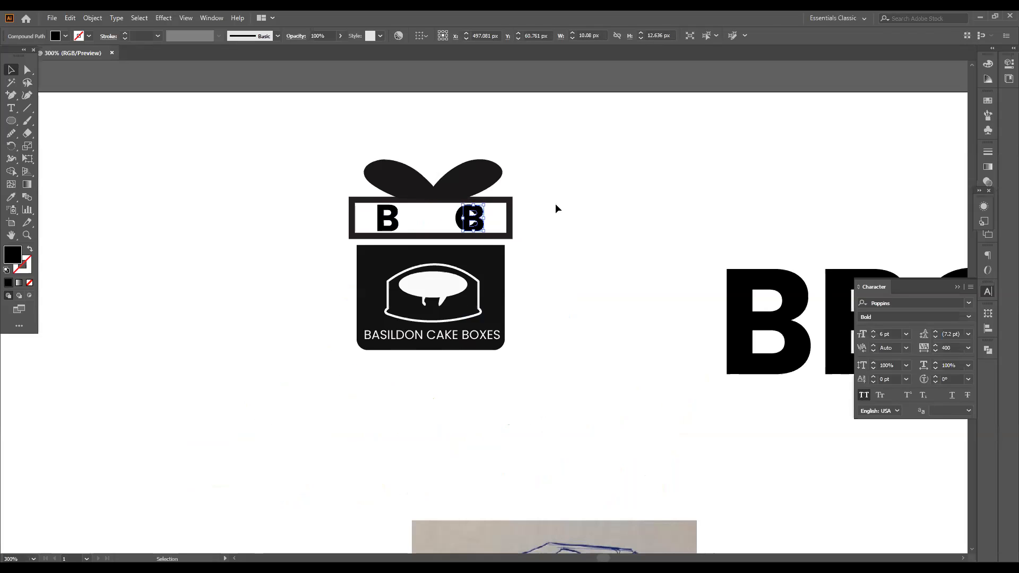
Nudge the C on the lid leftward to about X 481.755 px so it sits between the two Bs.
left_click(457, 223)
key("Left")
key("Left")
key("Left")
key("Left")
key("Left")
key("Left")
key("Left")
key("Left")
key("Left")
key("Left")
key("Left")
key("Left")
key("Left")
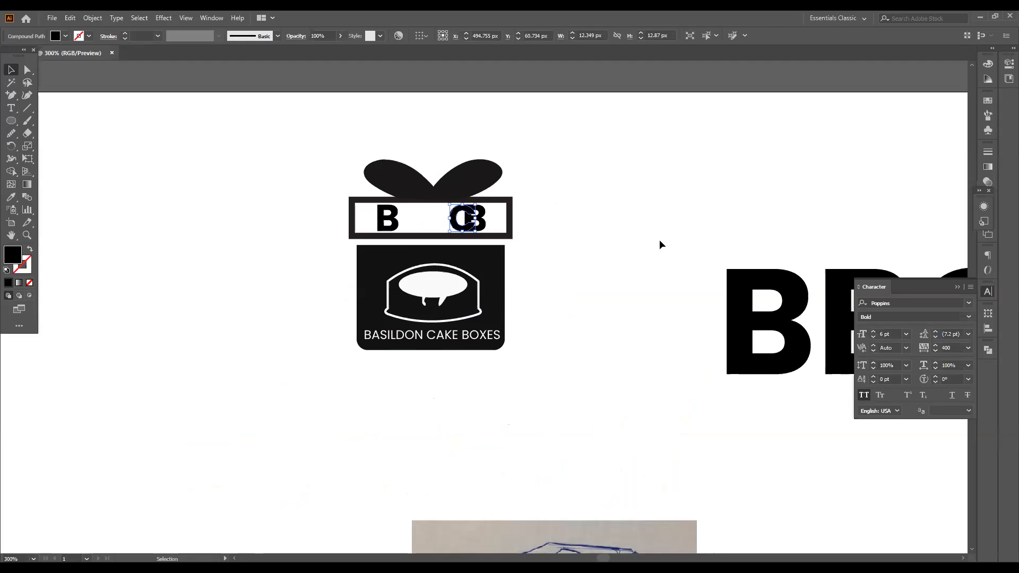
key("Left")
key("Left")
key("Left")
key("Left")
key("Left")
key("Left")
key("Left")
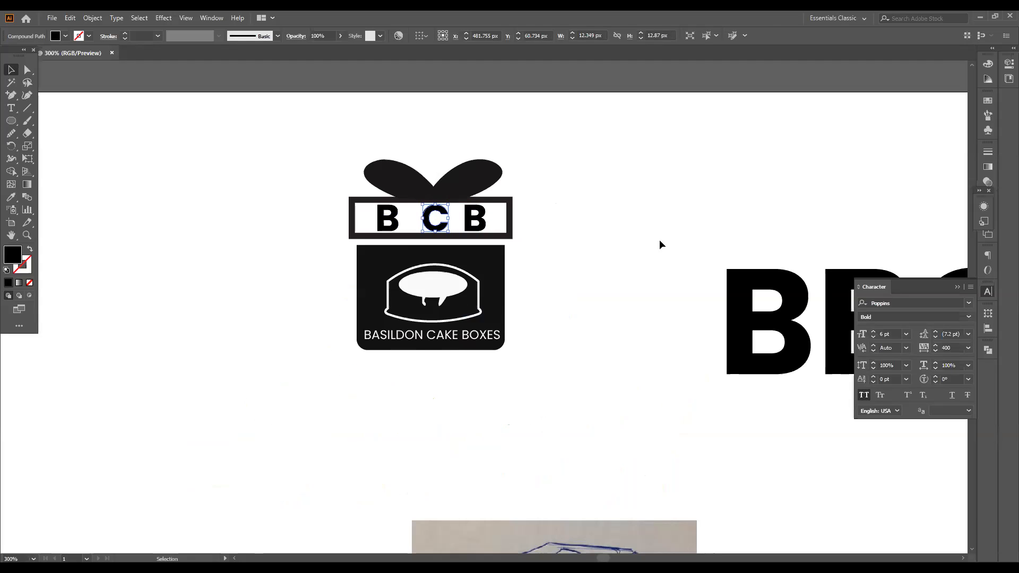
Try to distribute the three lid letters horizontally with 0 spacing, using the first B as the key object.
left_click(466, 219, "shift")
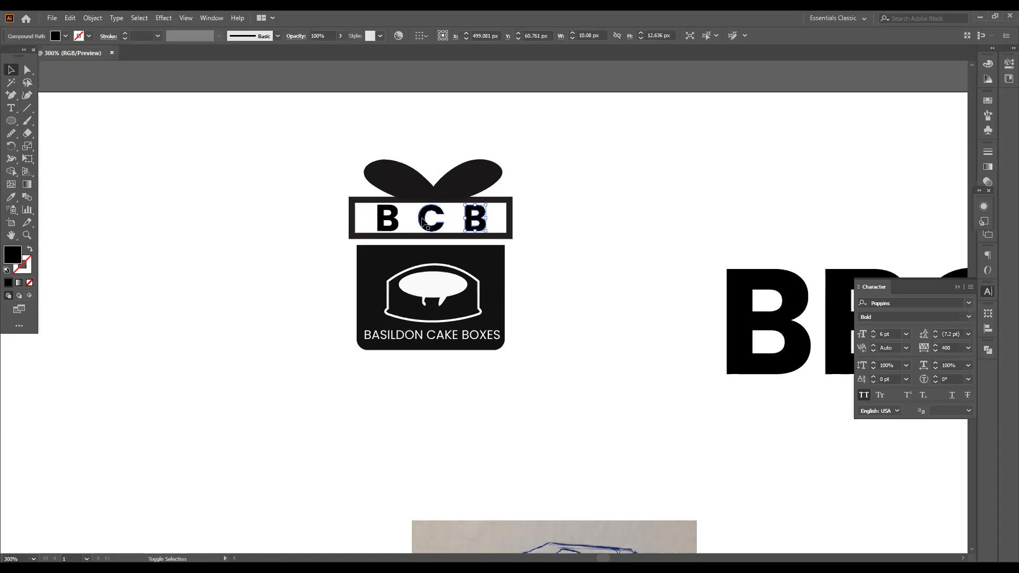
left_click(383, 221, "shift")
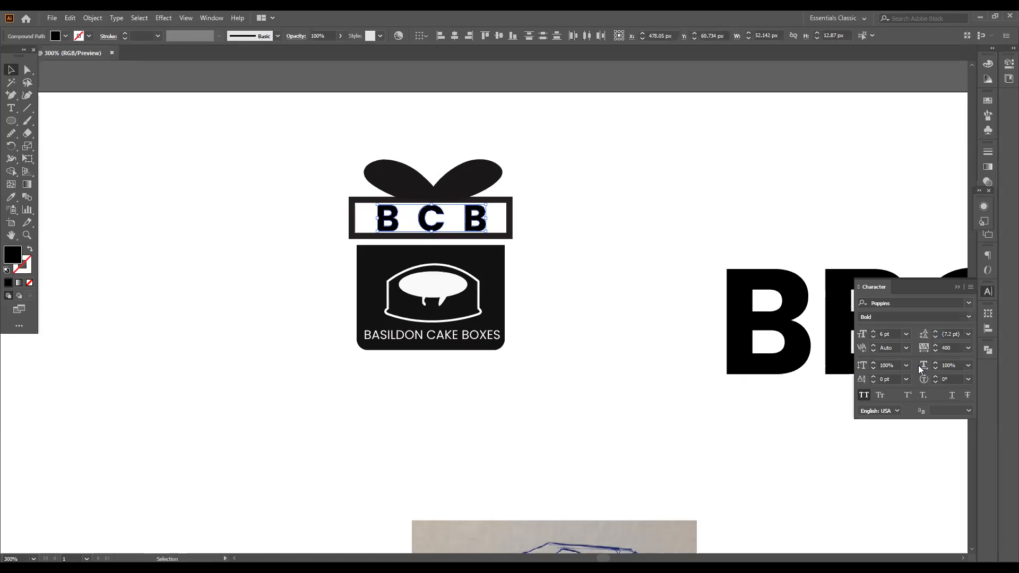
left_click(987, 328)
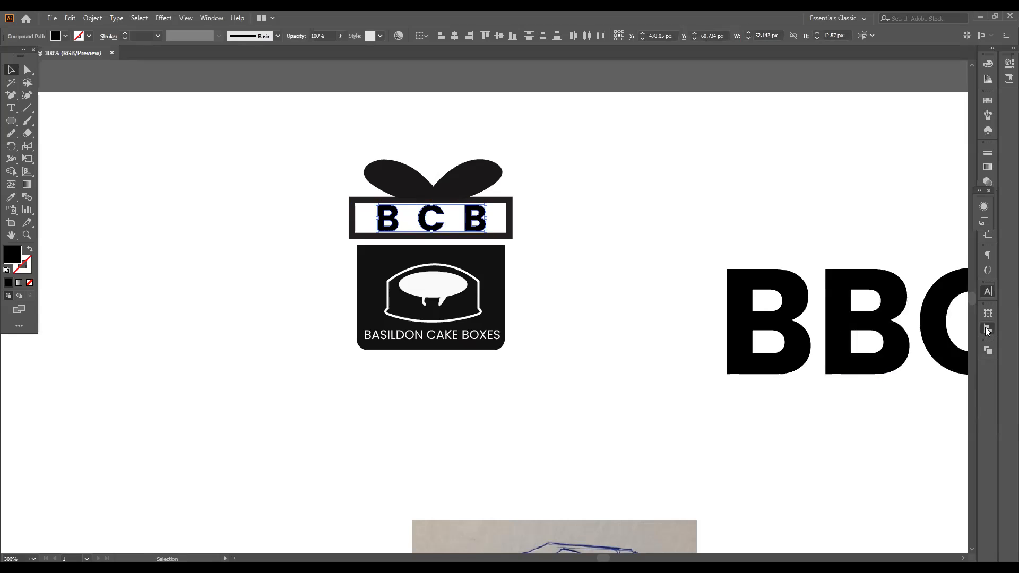
left_click(390, 219)
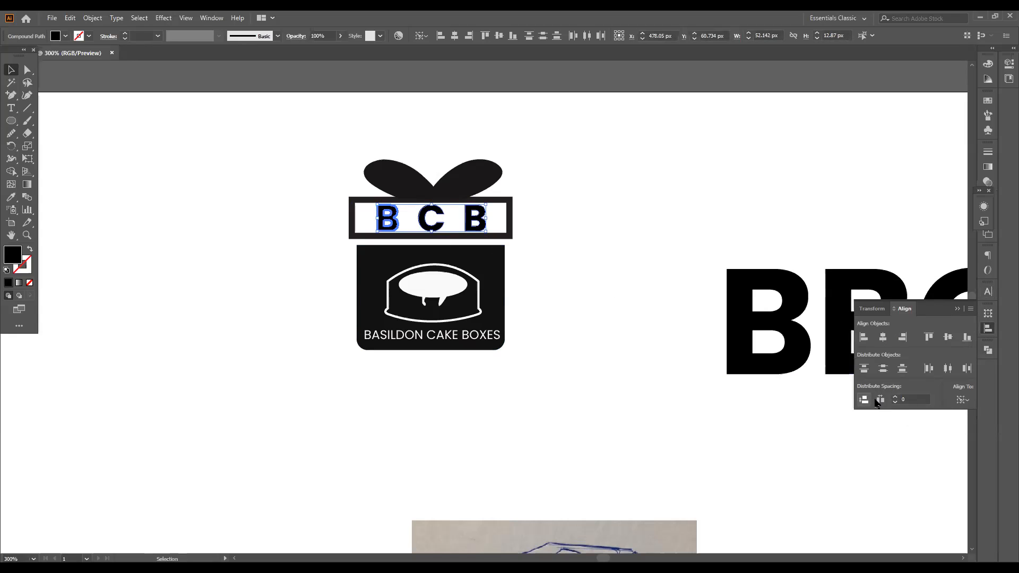
left_click(880, 400)
key("a")
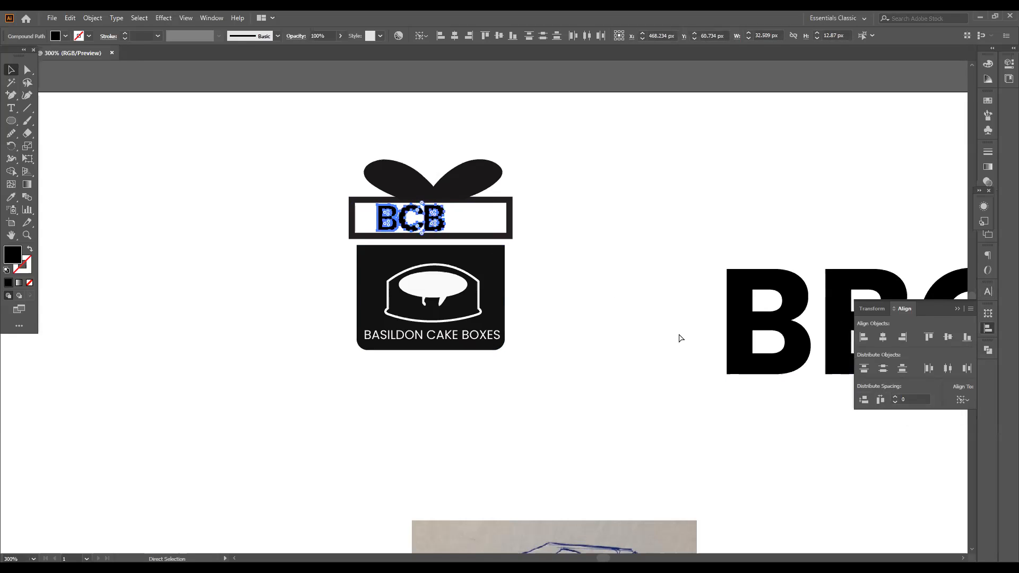
key("ctrl+z")
left_click(682, 334)
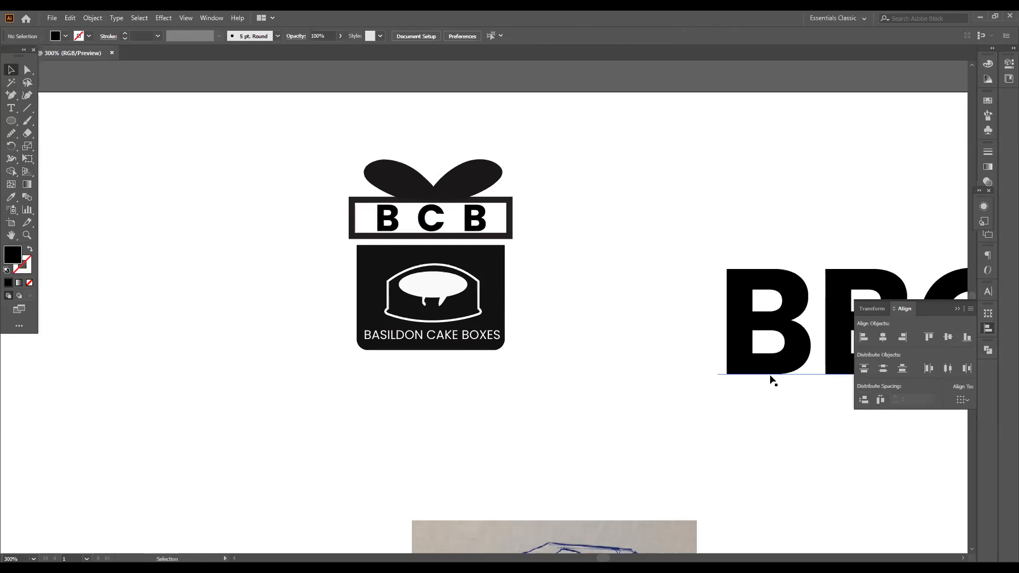
left_click(423, 228)
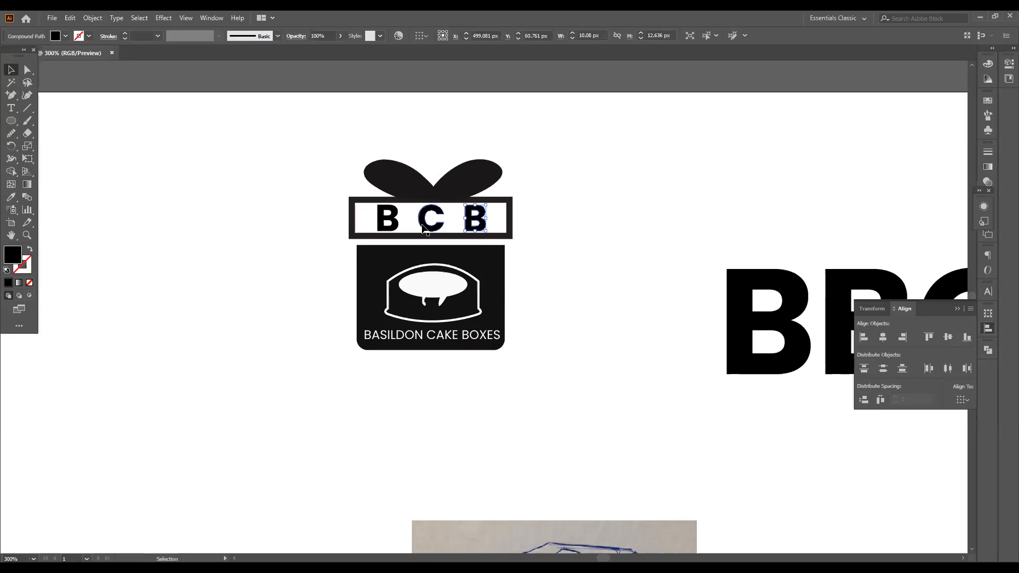
left_click_drag(394, 213, 400, 209)
key("ctrl+z")
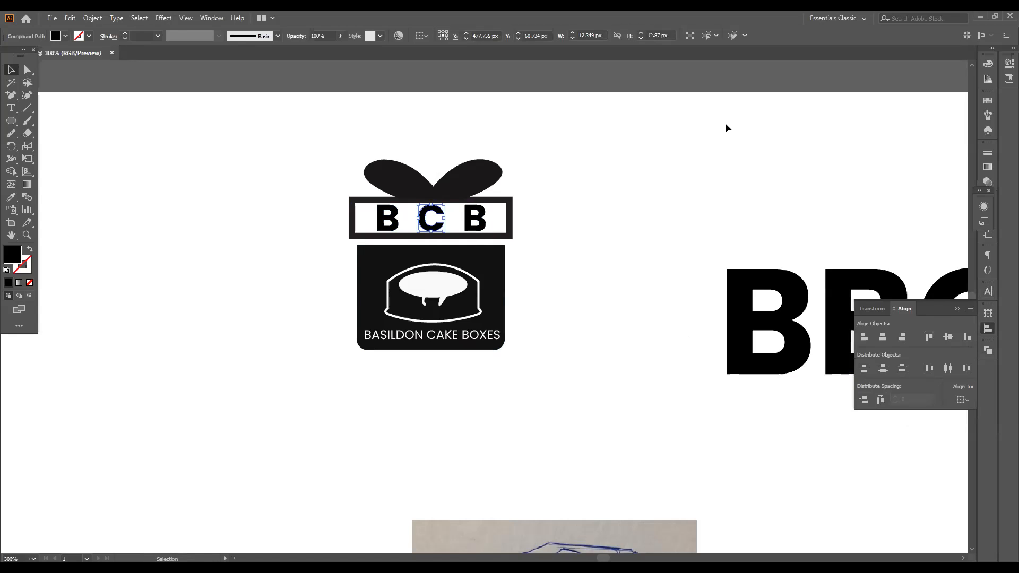
left_click(596, 219)
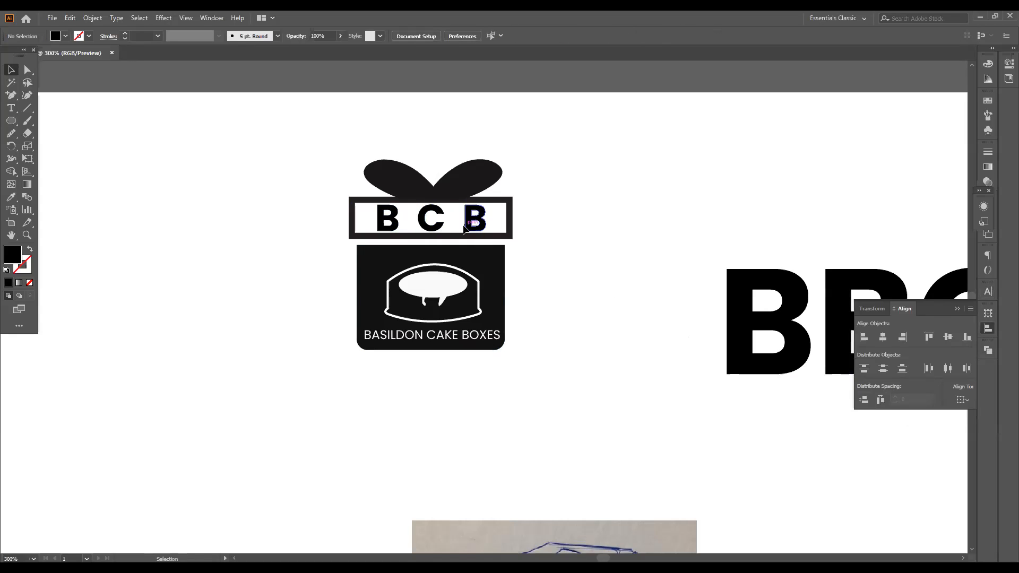
left_click(440, 229)
left_click(562, 230)
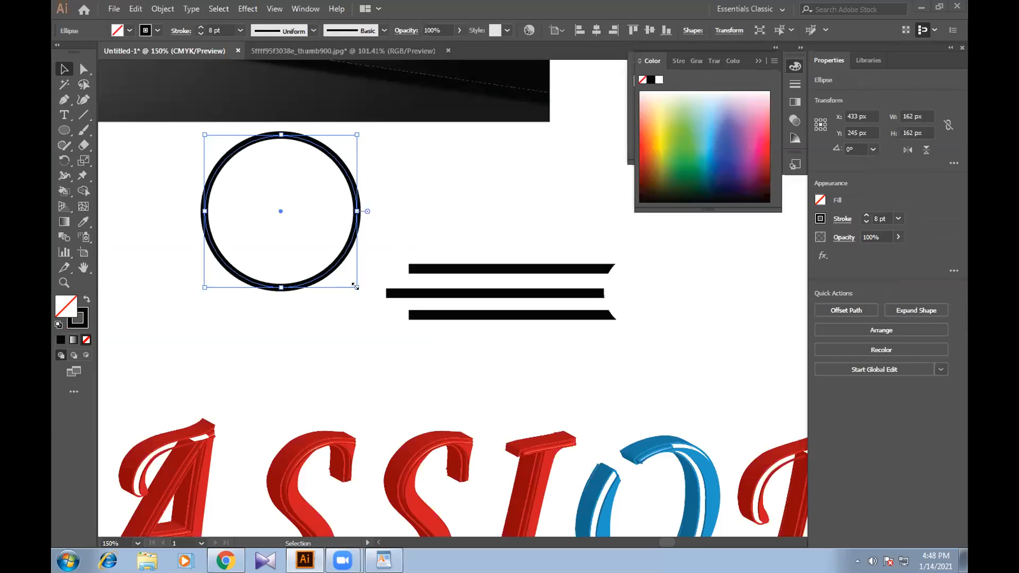
Scale down the black 8 pt ring beside the three black bars.
left_click_drag(355, 287, 336, 264)
left_click(331, 261)
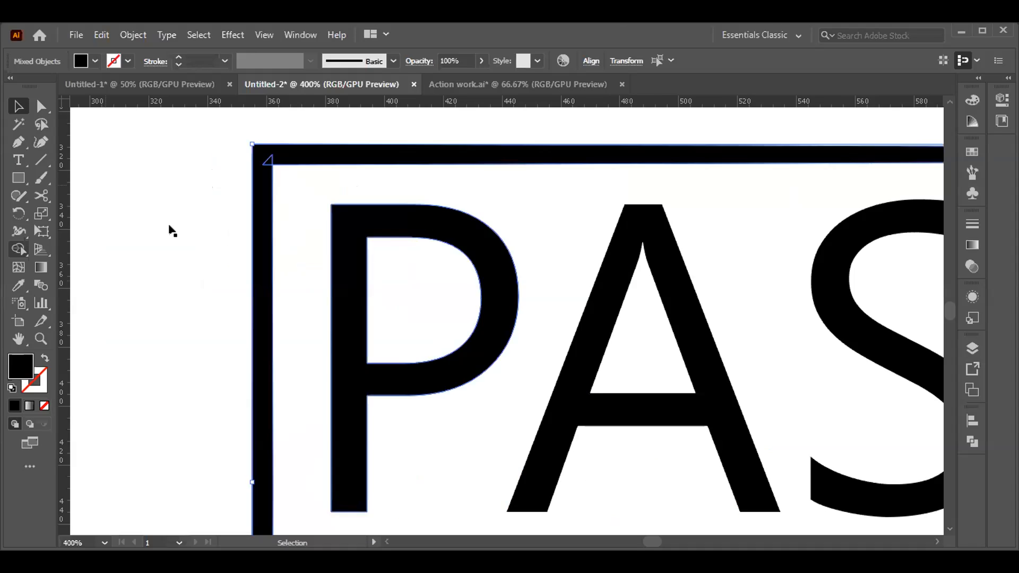
scroll(164, 227, "down", 3)
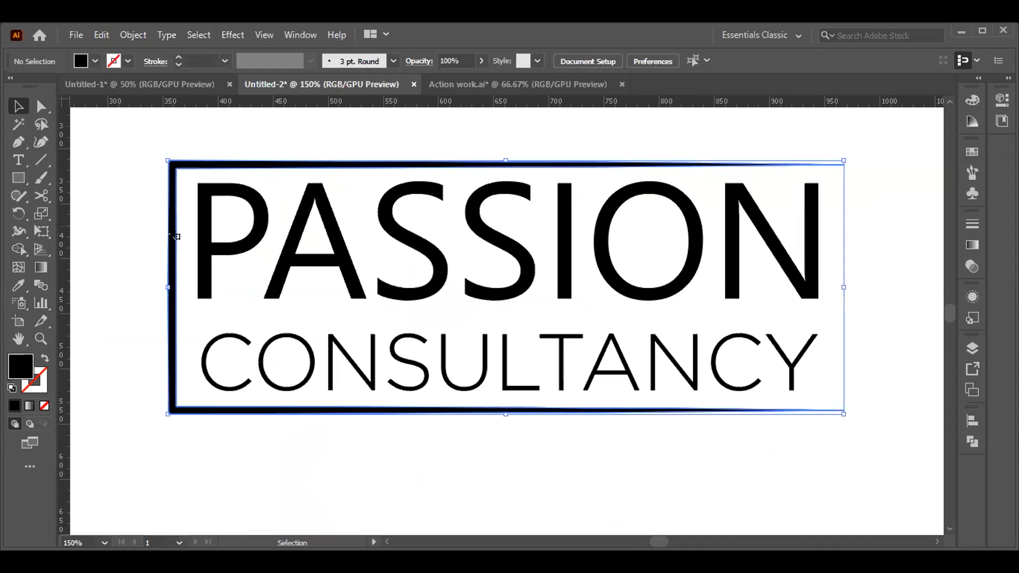
left_click(126, 160)
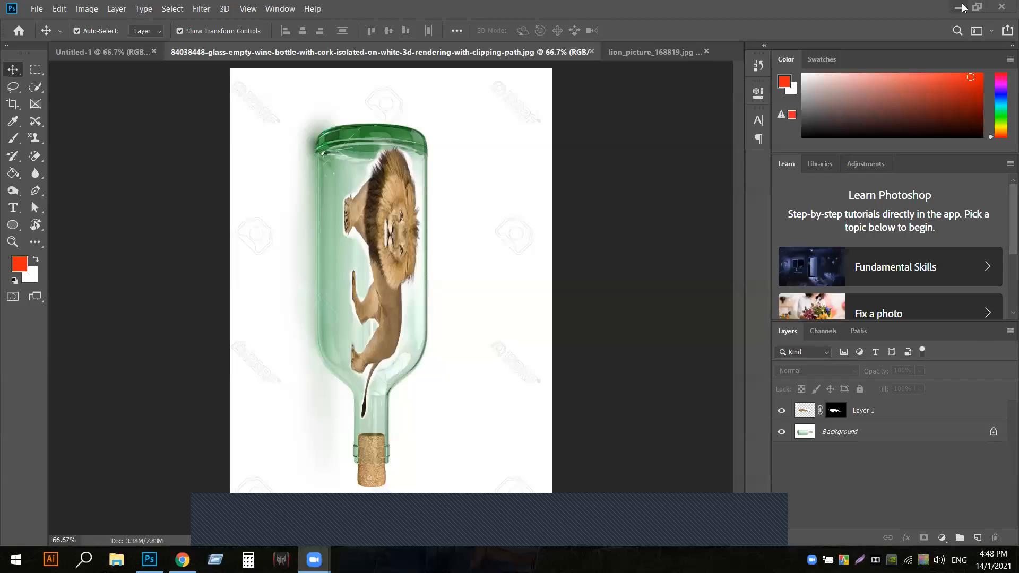
Switch from Photoshop to Illustrator and create a new Web-Large document of 1920 x 1080 px.
left_click(963, 7)
left_click(51, 560)
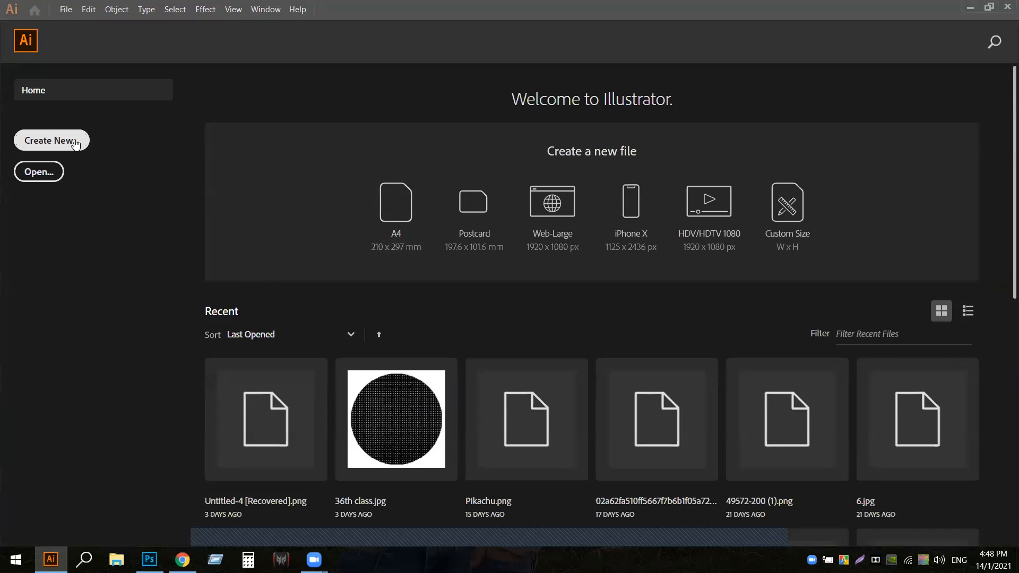
left_click(76, 144)
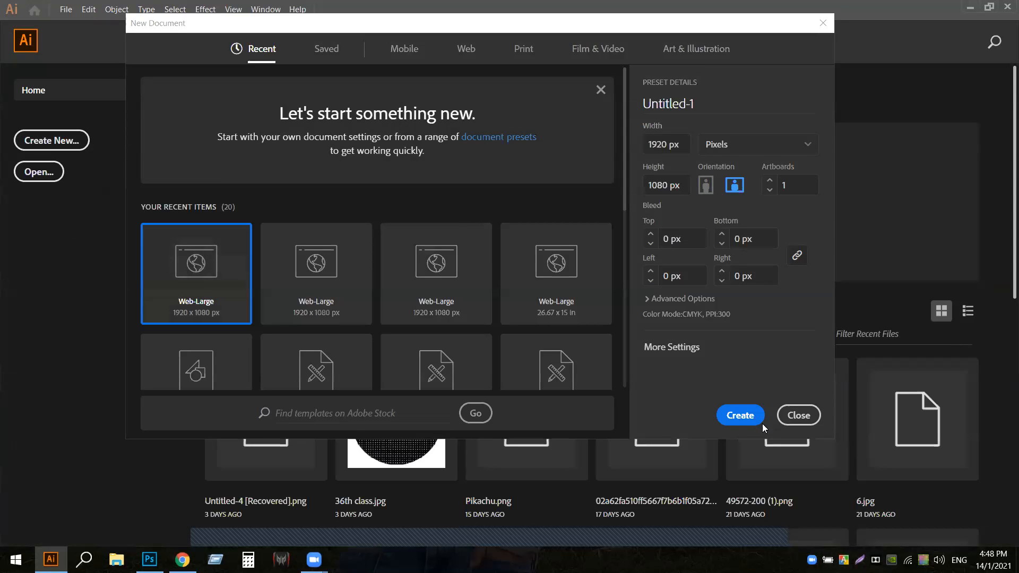
left_click(741, 415)
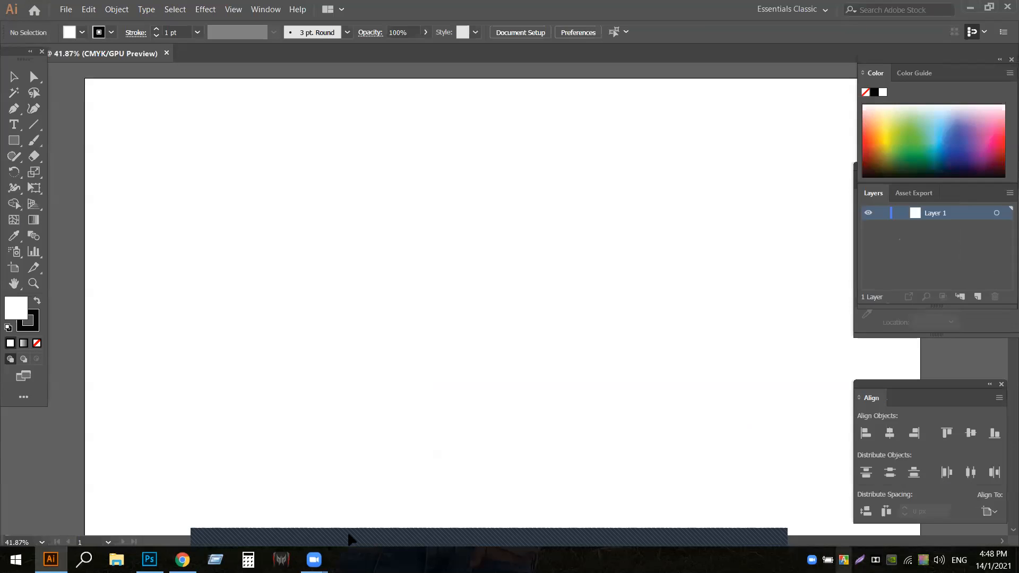
Draw a long, thin horizontal rectangle in the artboard's upper-left area and fill it with red.
key("m")
left_click_drag(133, 165, 449, 210)
left_click(82, 32)
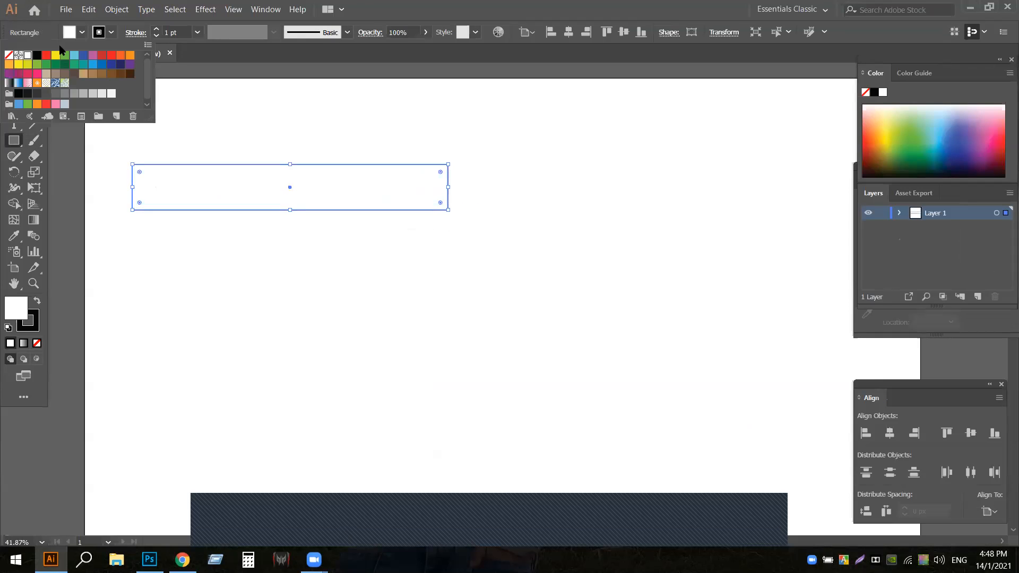
left_click(46, 54)
Delete the red rectangle's lower-left anchor point to turn it into a tapered triangle, and deselect it.
key("a")
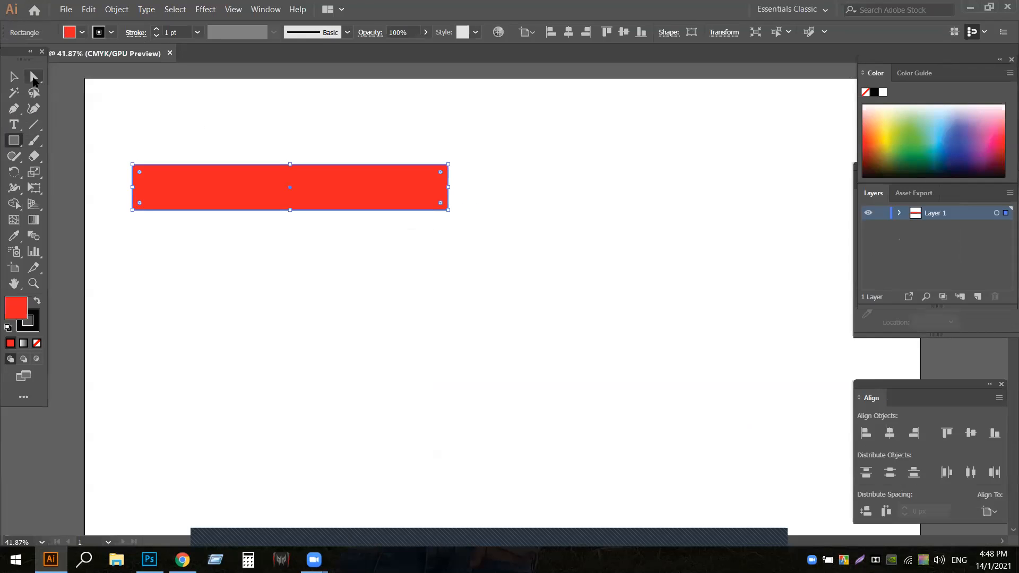
left_click(13, 108)
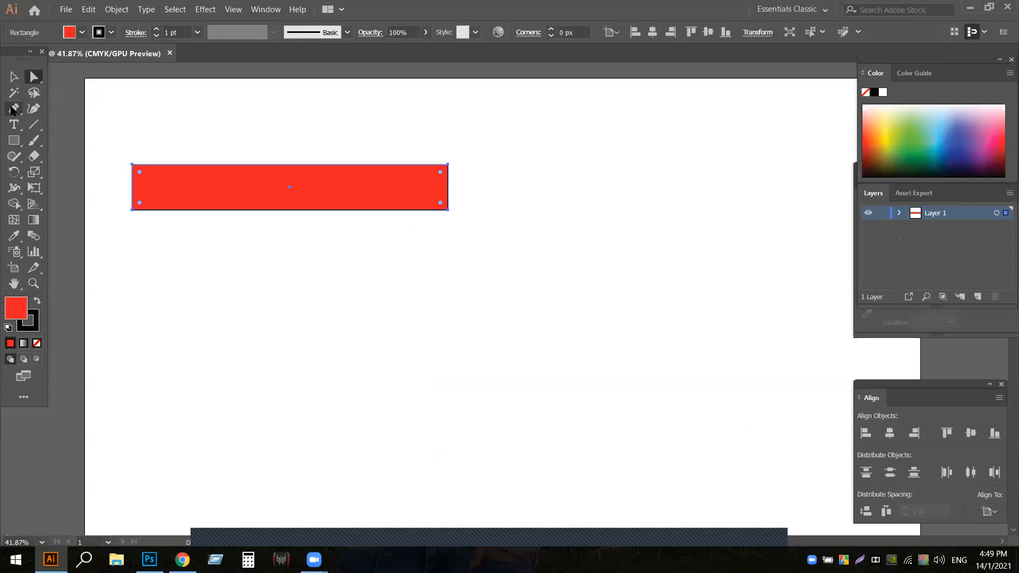
left_click(55, 142)
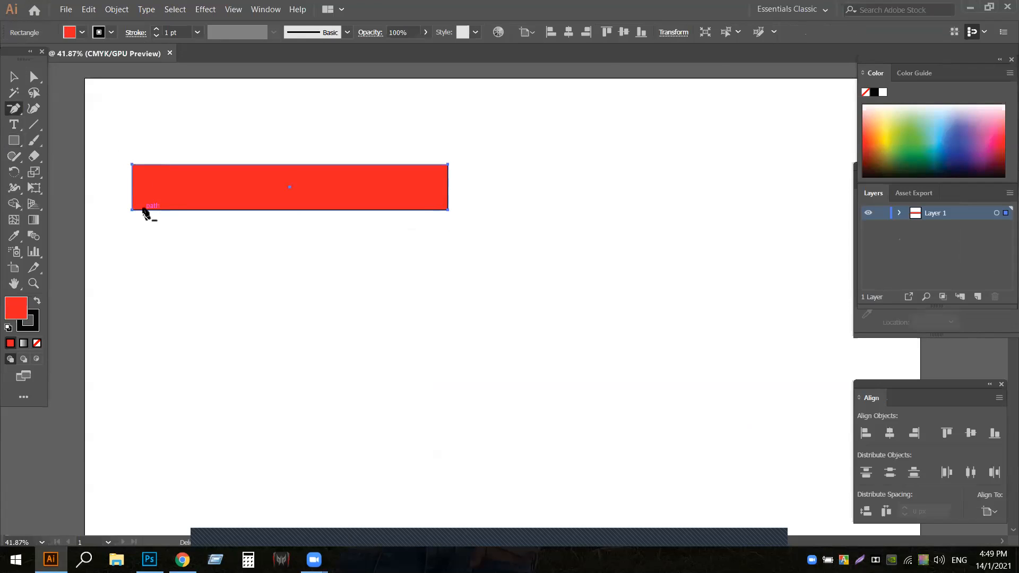
left_click(132, 211)
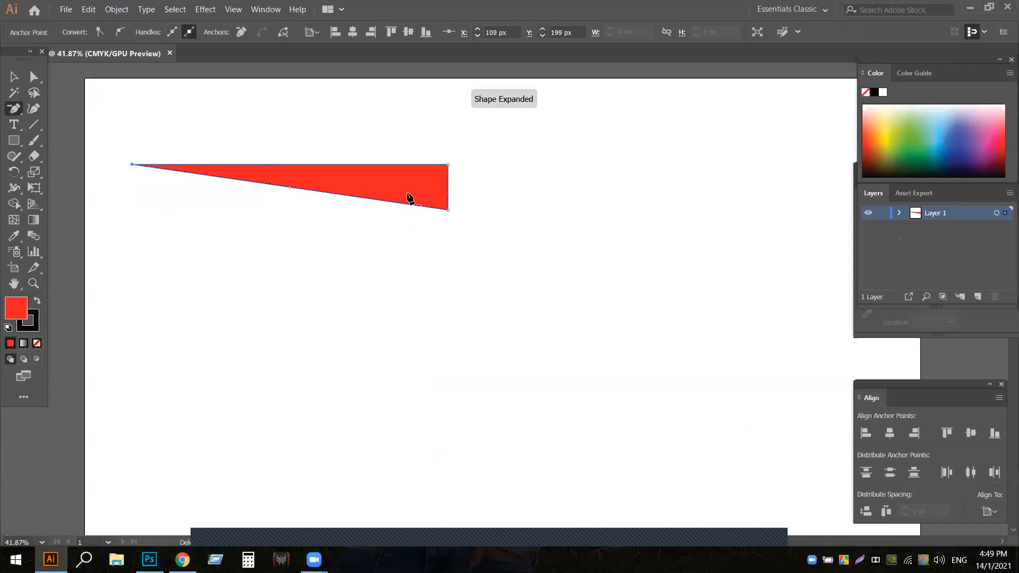
left_click(13, 76)
left_click(159, 258)
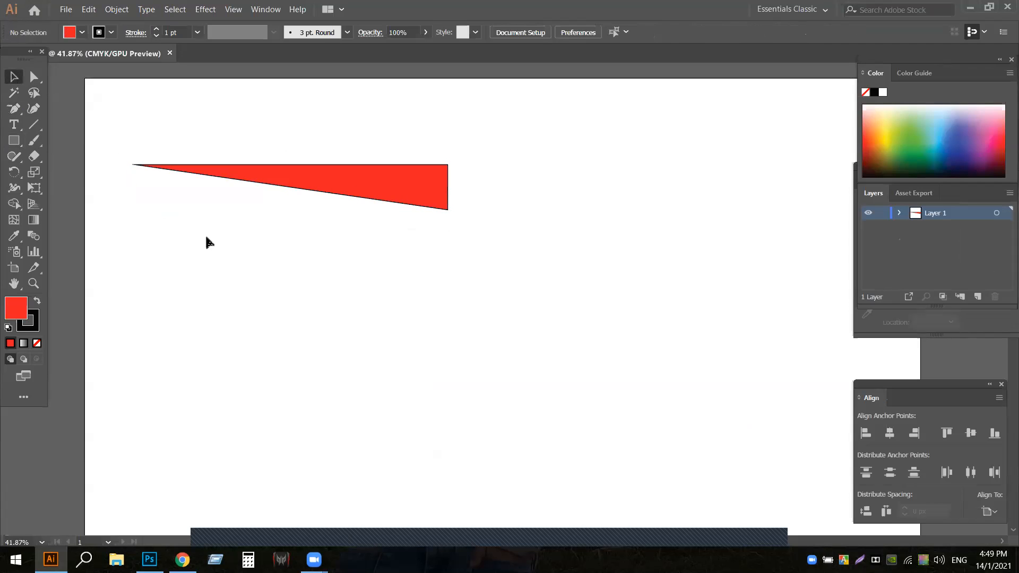
Move the red tapered triangle a short distance to the right and down on the artboard, and deselect it.
left_click_drag(344, 194, 383, 234)
left_click_drag(473, 227, 465, 202)
left_click(430, 261)
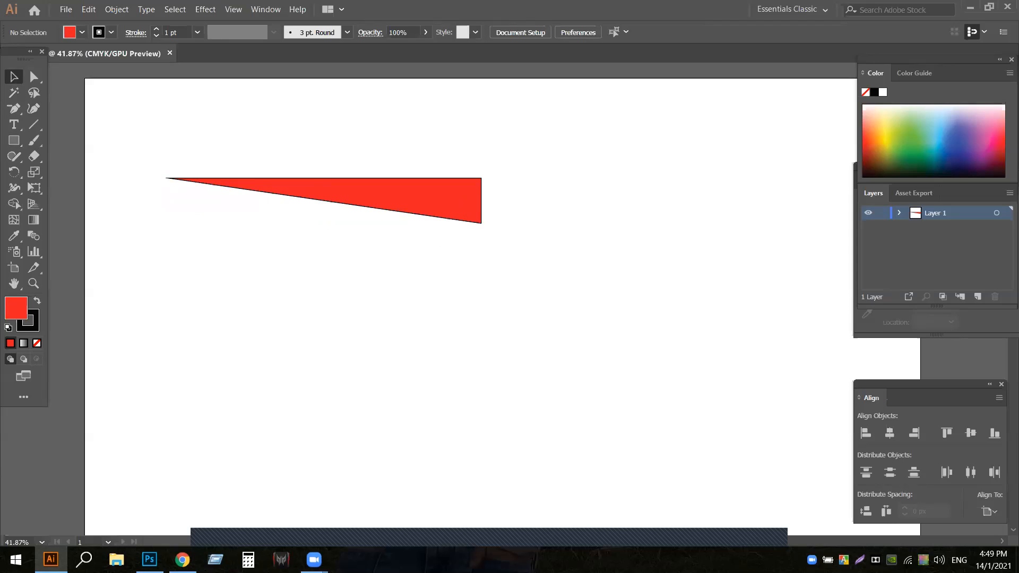
mouse_move(50, 559)
left_click(398, 208)
left_click_drag(484, 229, 488, 223)
left_click(480, 268)
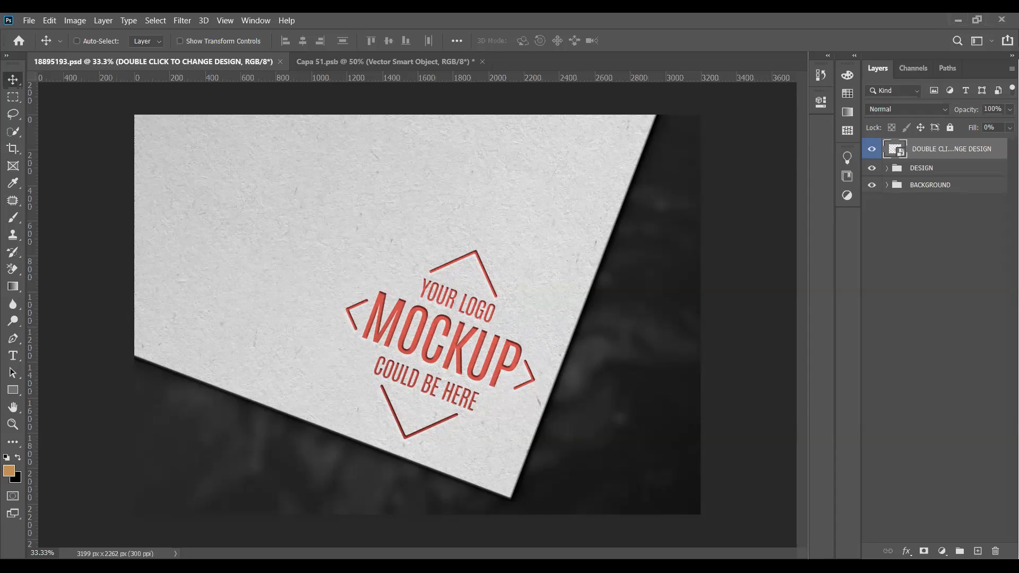
In Photoshop, save the Capa 51.psb smart object with the Go Quick PCB logo and return to the 18895193.psd mockup.
left_click(409, 60)
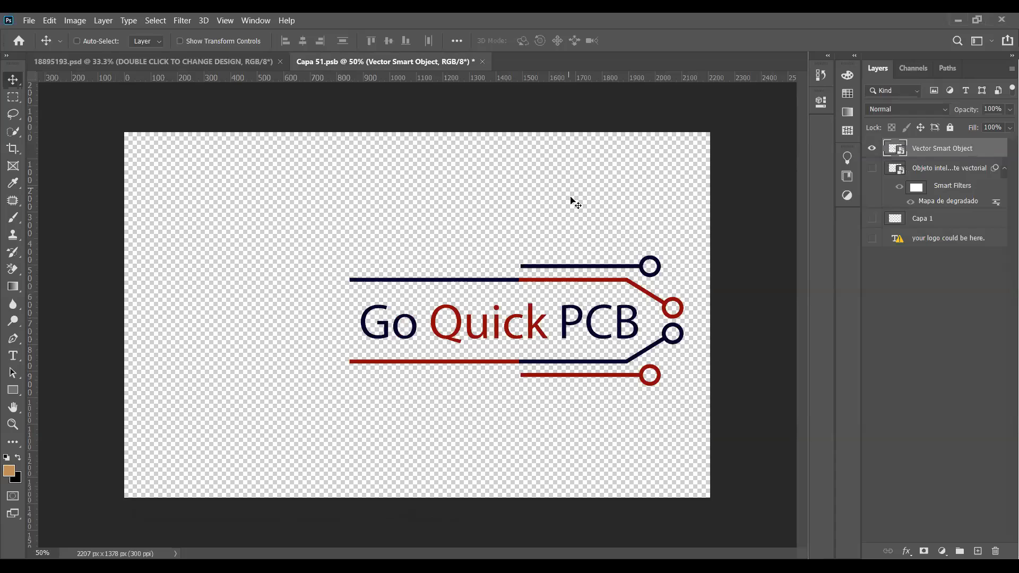
key("ctrl+s")
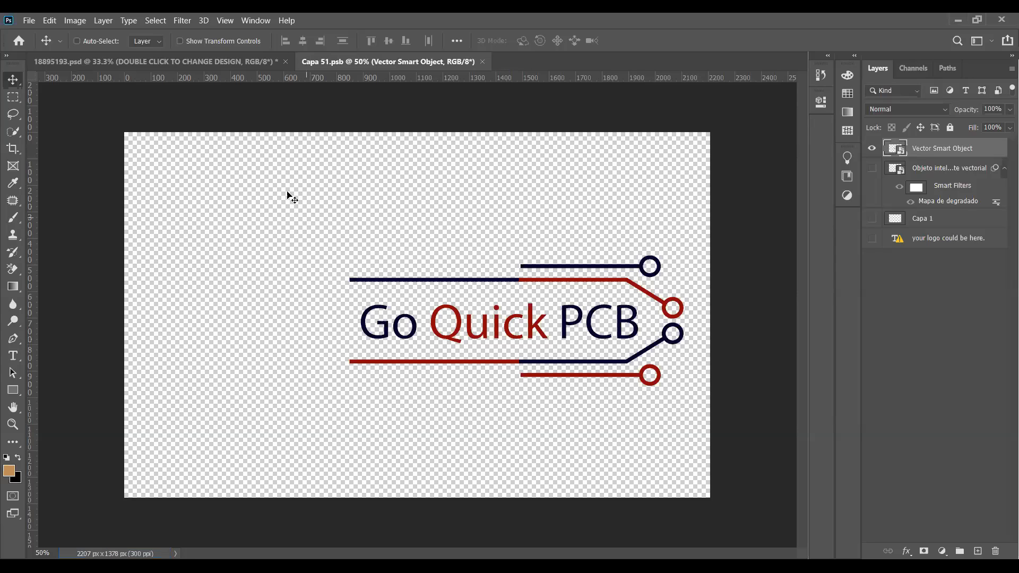
left_click(209, 62)
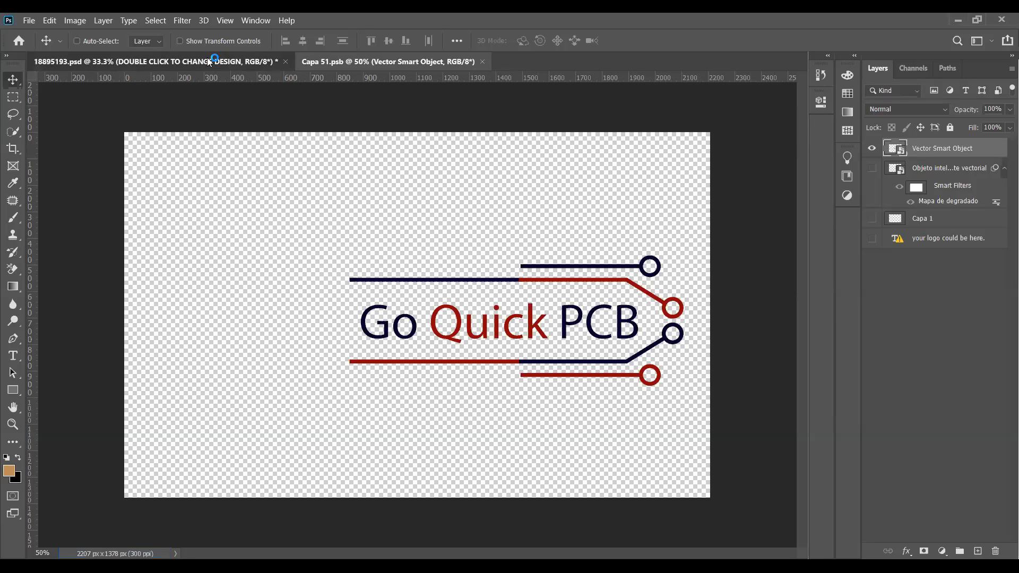
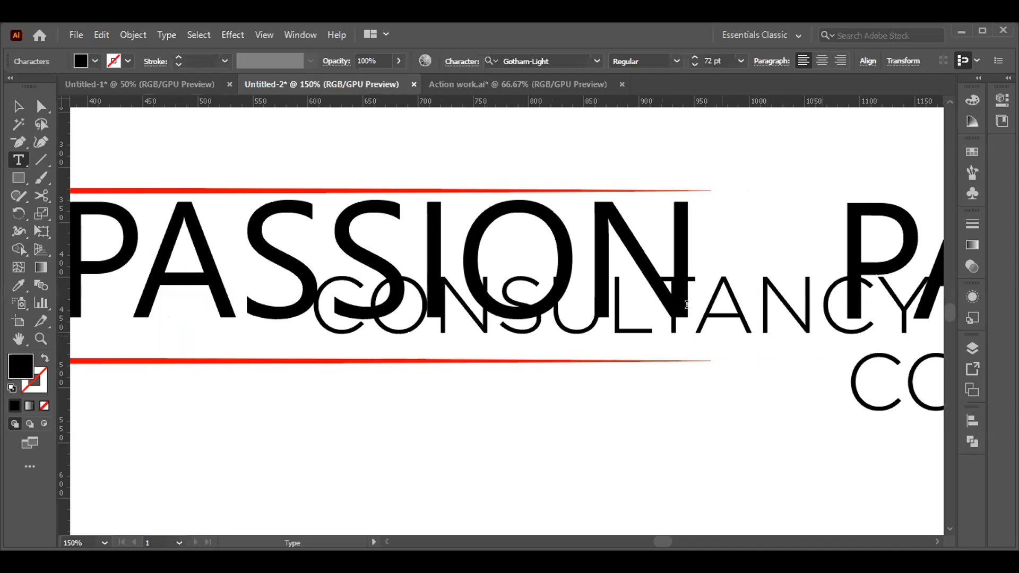
In Illustrator, move the CONSULTANCY text left so it starts in line with the P of the framed PASSION.
left_click(18, 107)
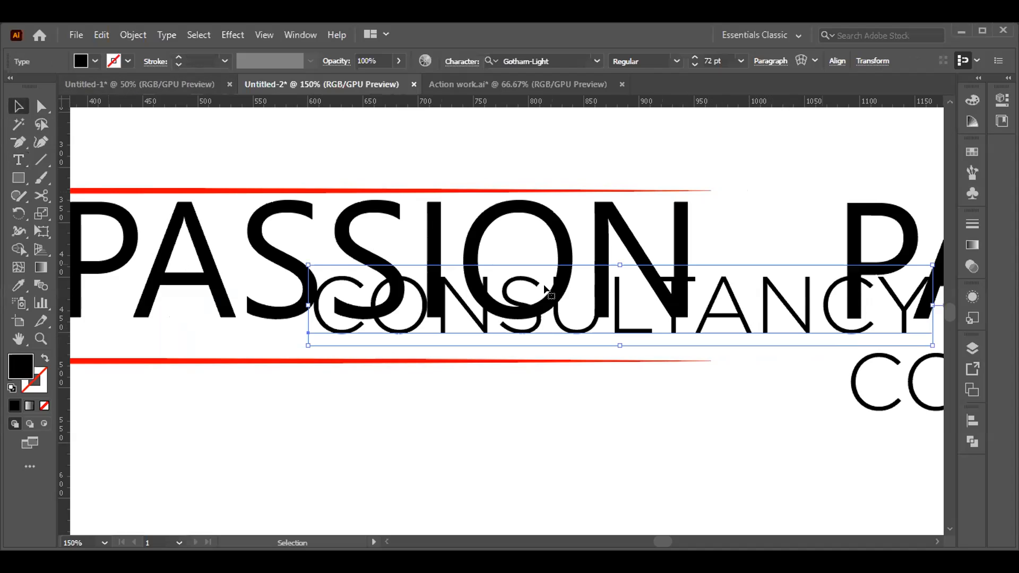
left_click_drag(568, 332, 331, 338)
left_click_drag(413, 163, 548, 151)
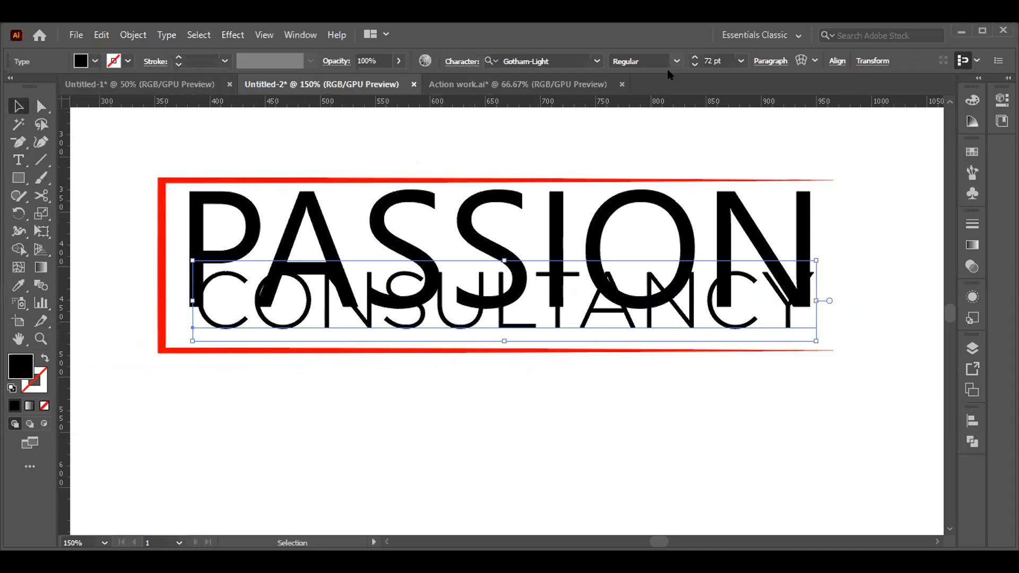
Set the CONSULTANCY text size to 24 pt and move it down just below PASSION.
left_click(742, 61)
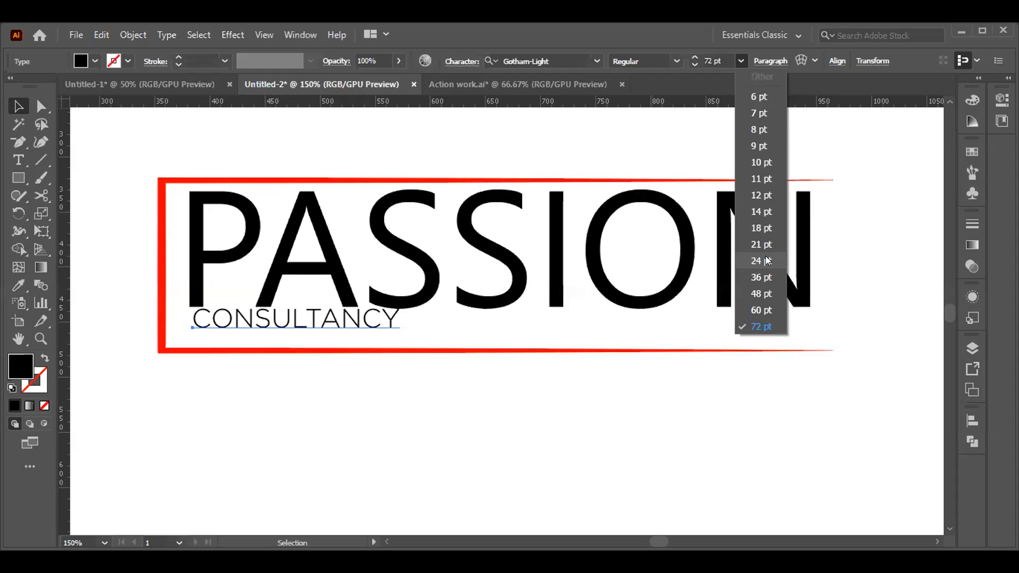
left_click(767, 261)
left_click_drag(290, 326, 290, 332)
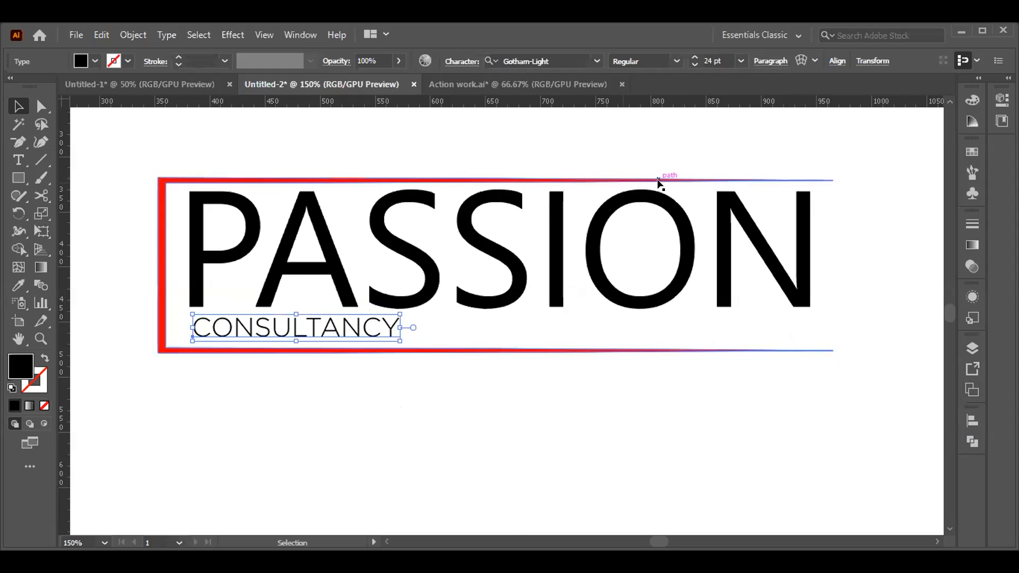
Lower the bottom edge of the red frame slightly to make more room beneath CONSULTANCY, and deselect it.
key("ctrl+minus")
key("ctrl+minus")
left_click_drag(588, 354, 367, 320)
left_click(367, 312)
left_click(324, 329)
Try to move the small CONSULTANCY text closer to the red frame's bottom edge.
left_click(296, 301)
left_click_drag(296, 300, 303, 310)
left_click(315, 348)
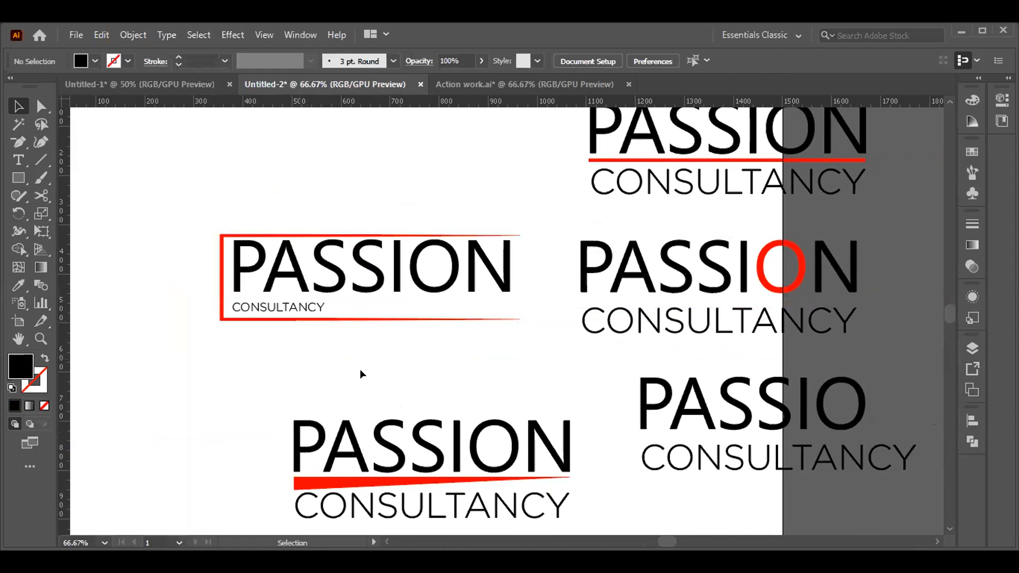
key("ctrl+z")
Nudge the small CONSULTANCY text down slightly between PASSION and the red frame's bottom edge.
key("Down")
key("Down")
key("Down")
key("Down")
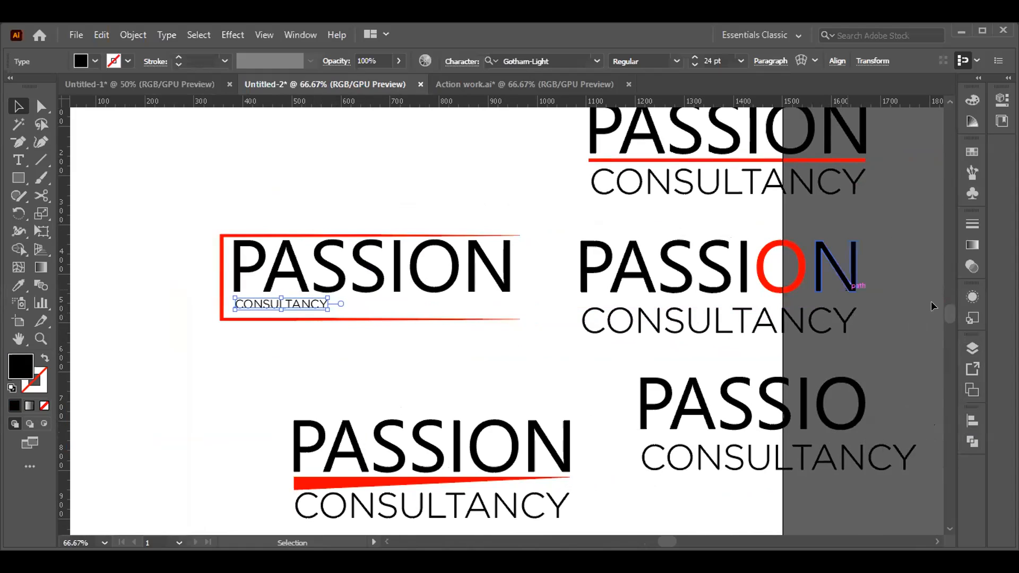
left_click(592, 57)
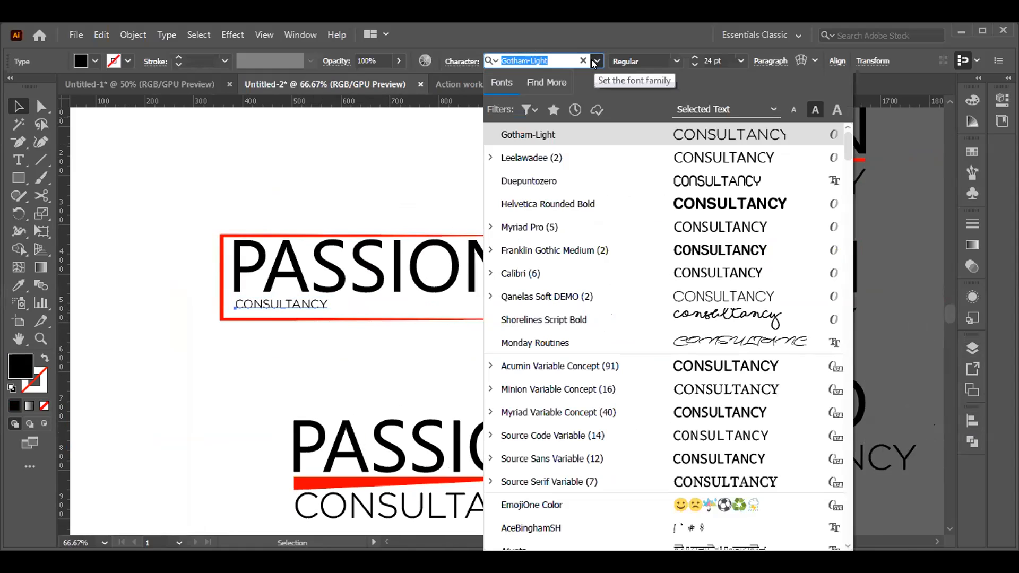
left_click(595, 61)
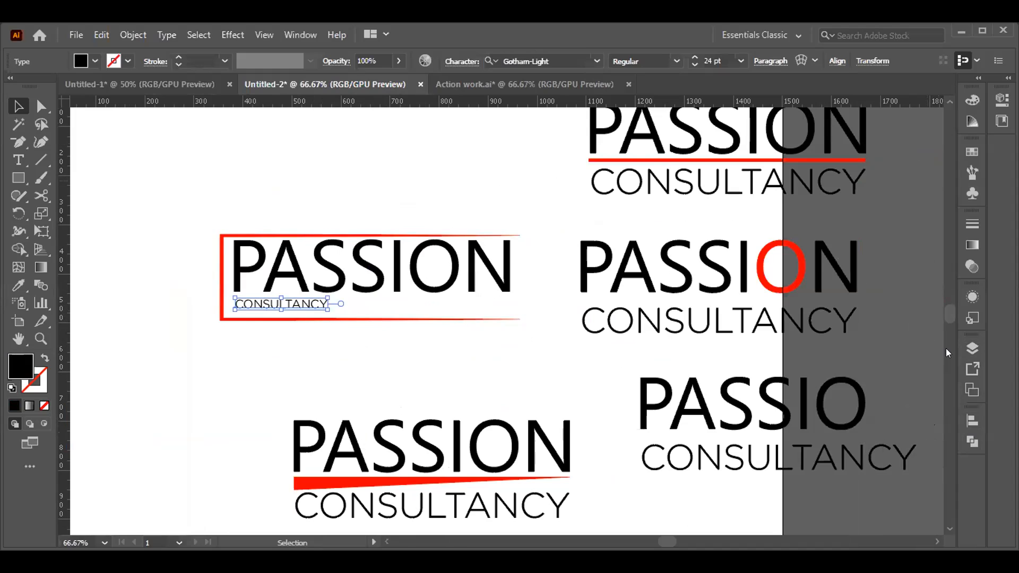
left_click(973, 346)
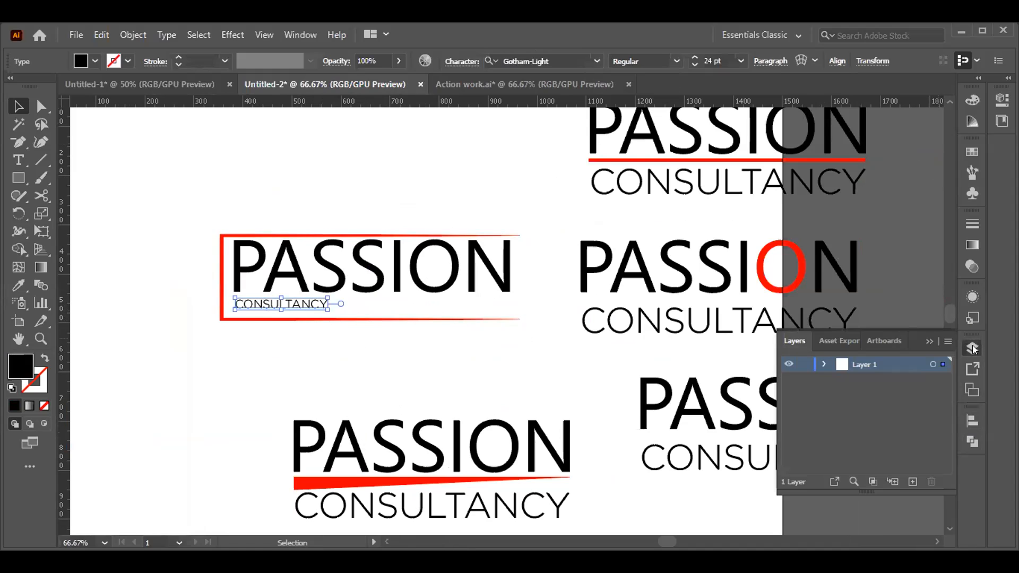
left_click(972, 346)
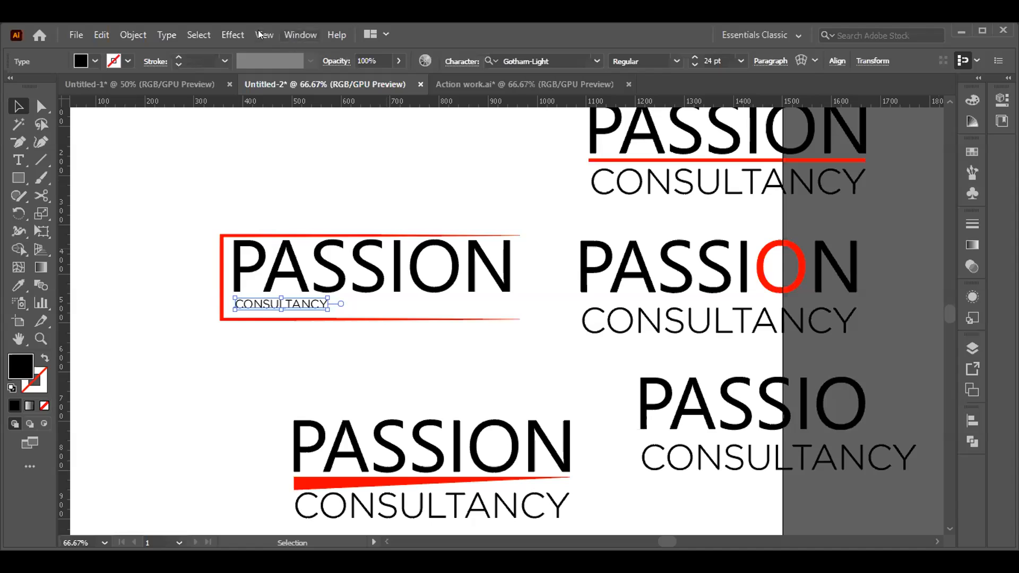
Open the Character panel and check its neighbouring Paragraph and OpenType settings before returning to the Character settings.
left_click(301, 35)
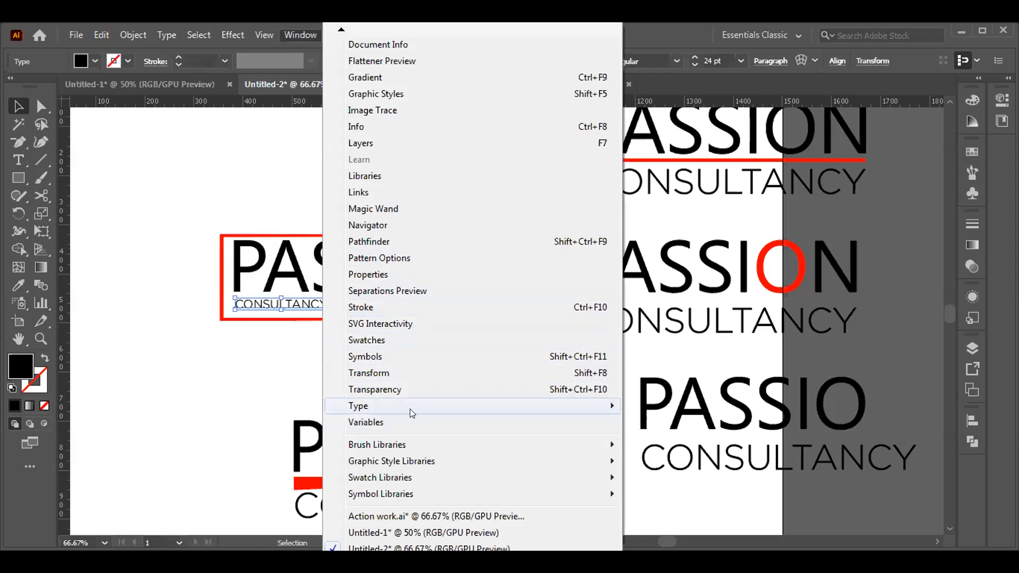
mouse_move(410, 413)
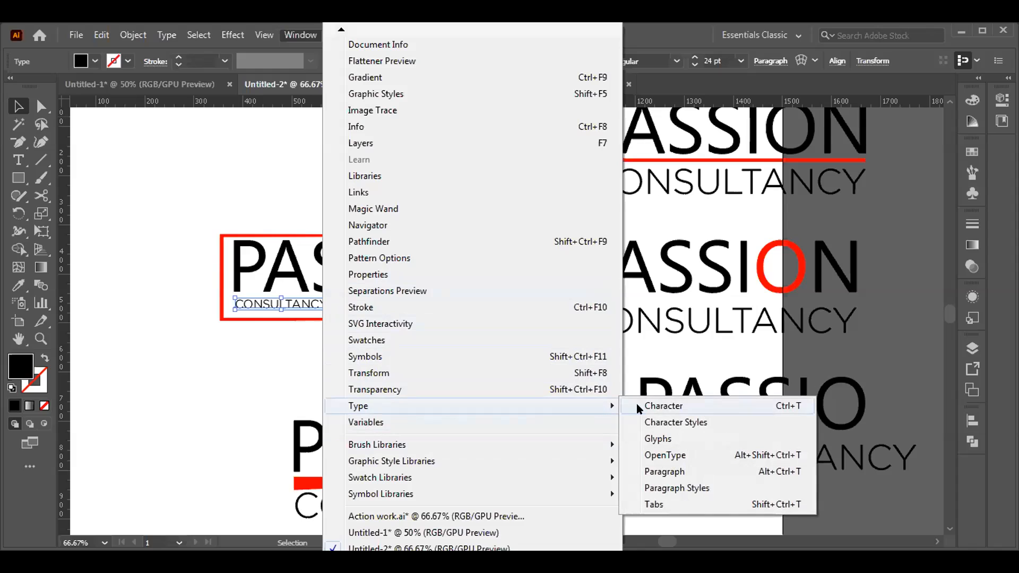
left_click(706, 410)
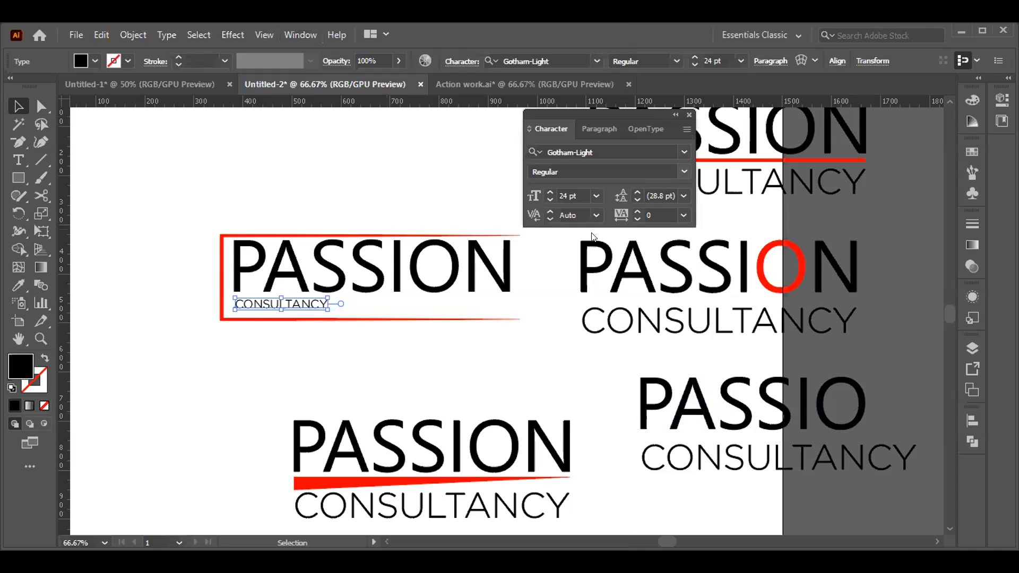
left_click(611, 131)
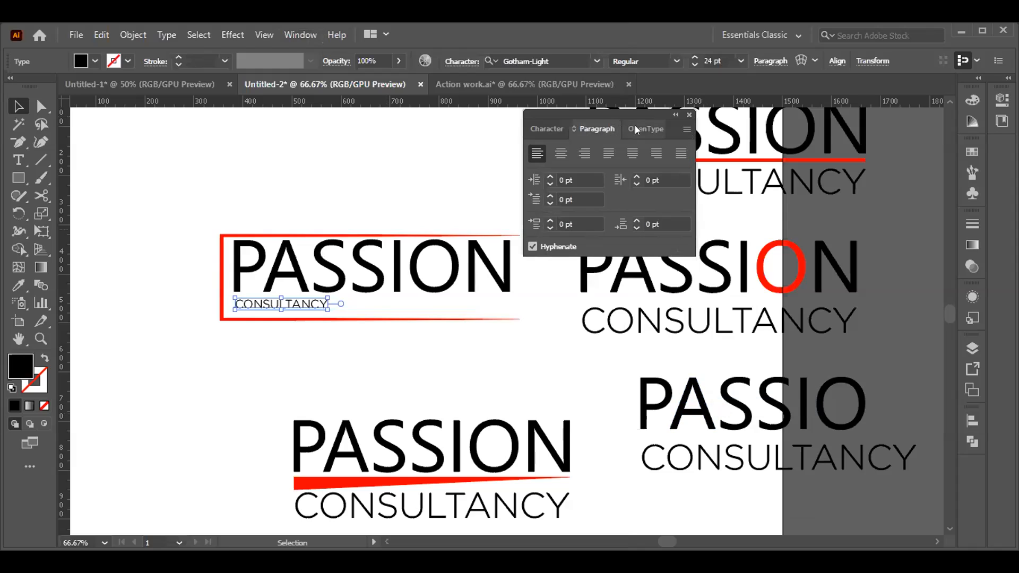
left_click(635, 125)
left_click(544, 134)
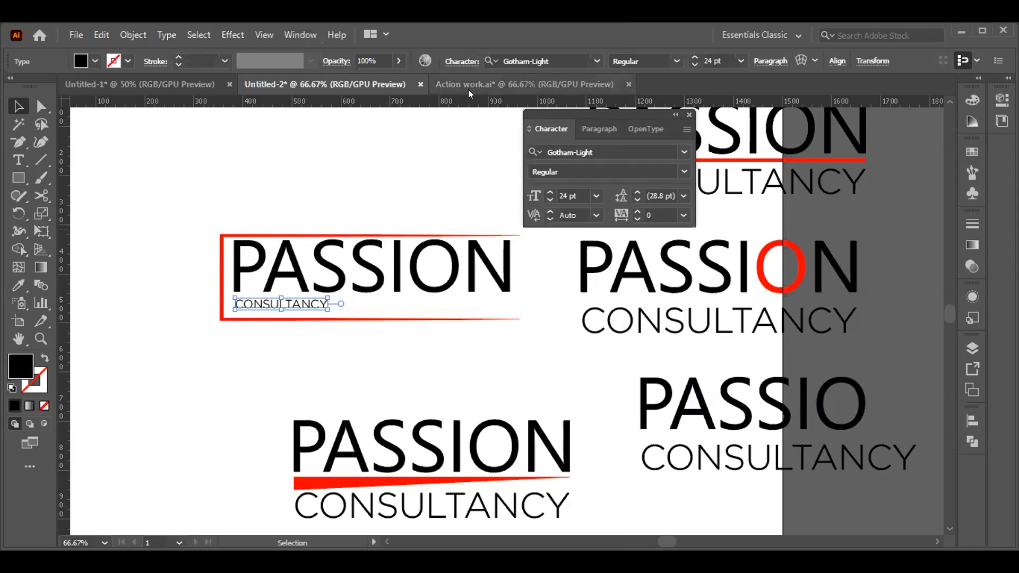
Examine the Character Styles, Paragraph Styles, OpenType and Paragraph settings available for type, and return to the Character settings.
left_click(300, 35)
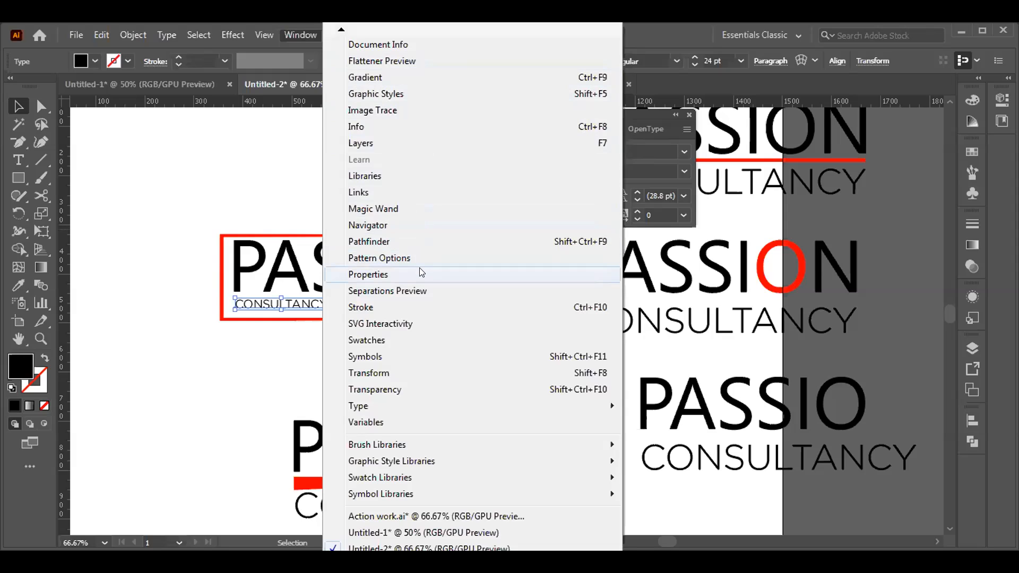
mouse_move(430, 406)
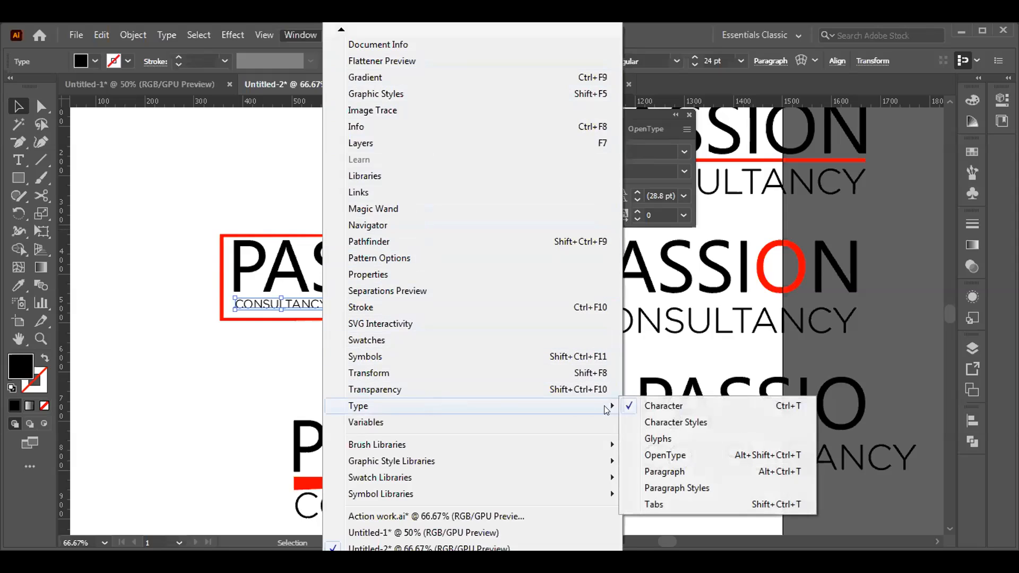
left_click(719, 422)
left_click(624, 272)
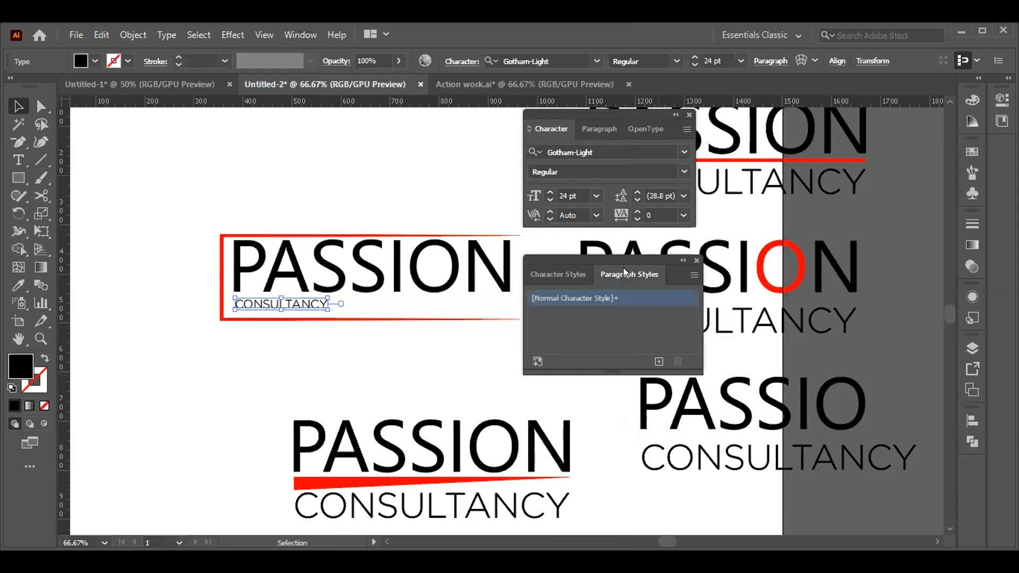
left_click(556, 275)
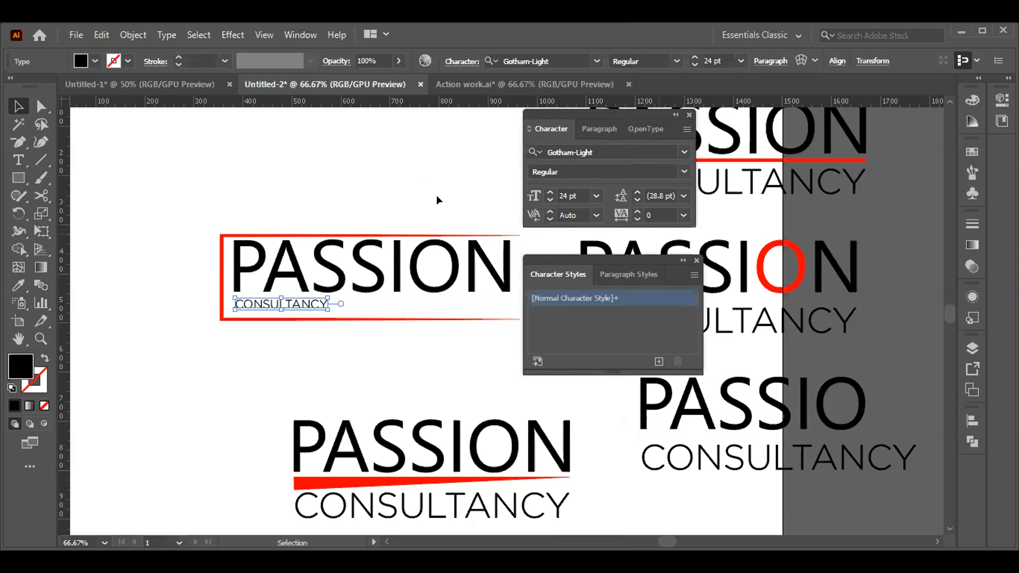
left_click(292, 38)
mouse_move(424, 406)
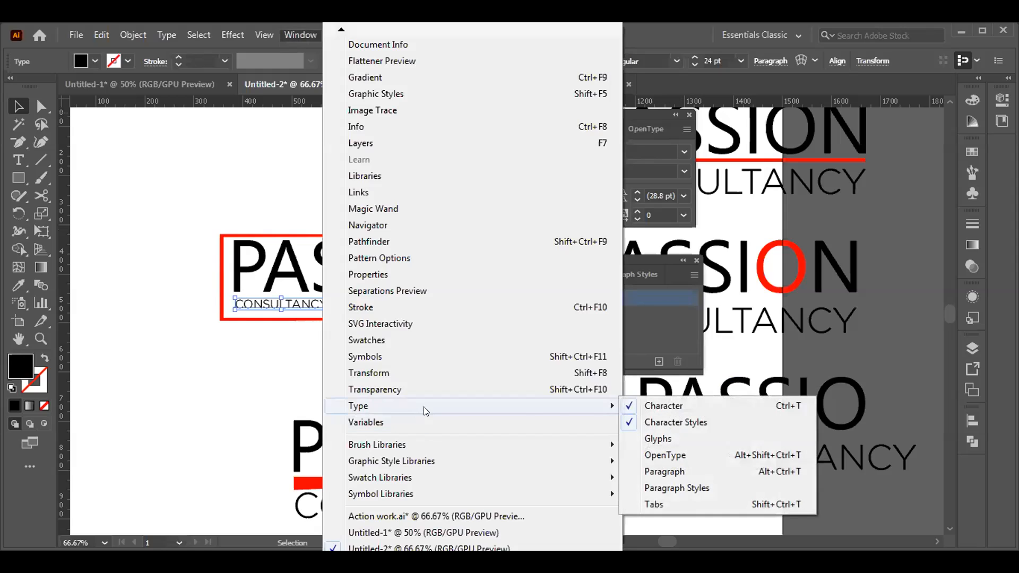
left_click(685, 422)
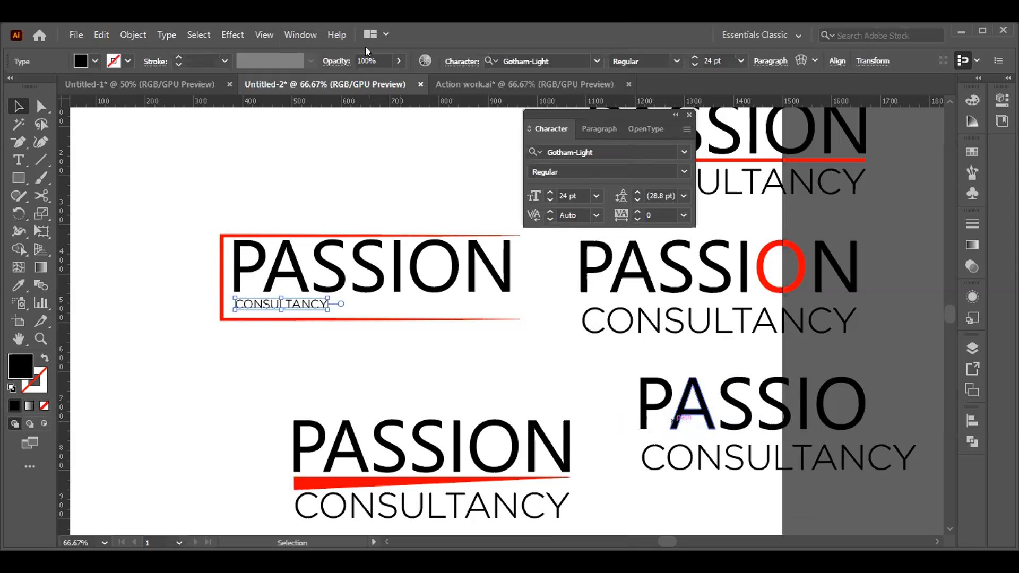
left_click(293, 32)
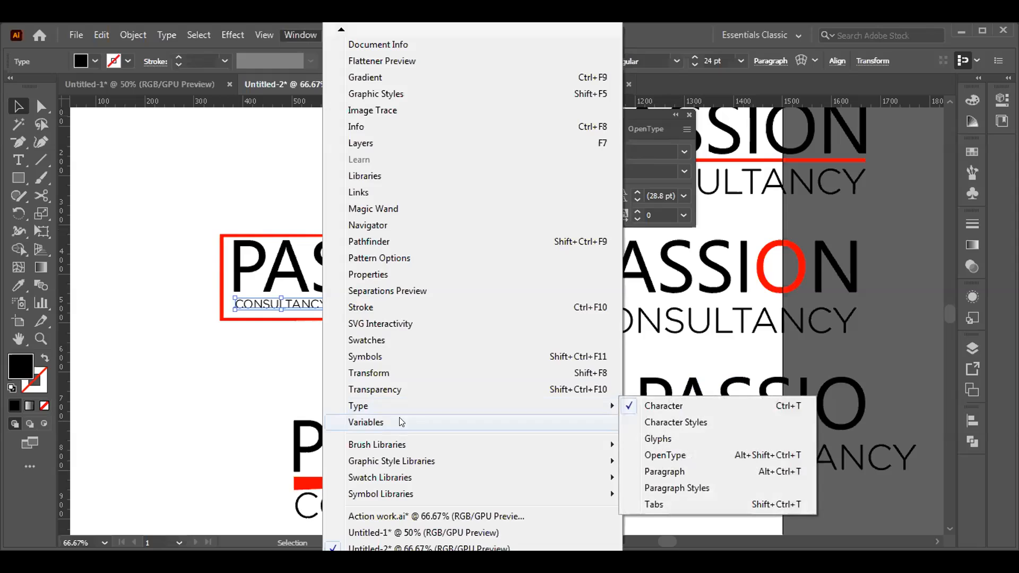
mouse_move(421, 410)
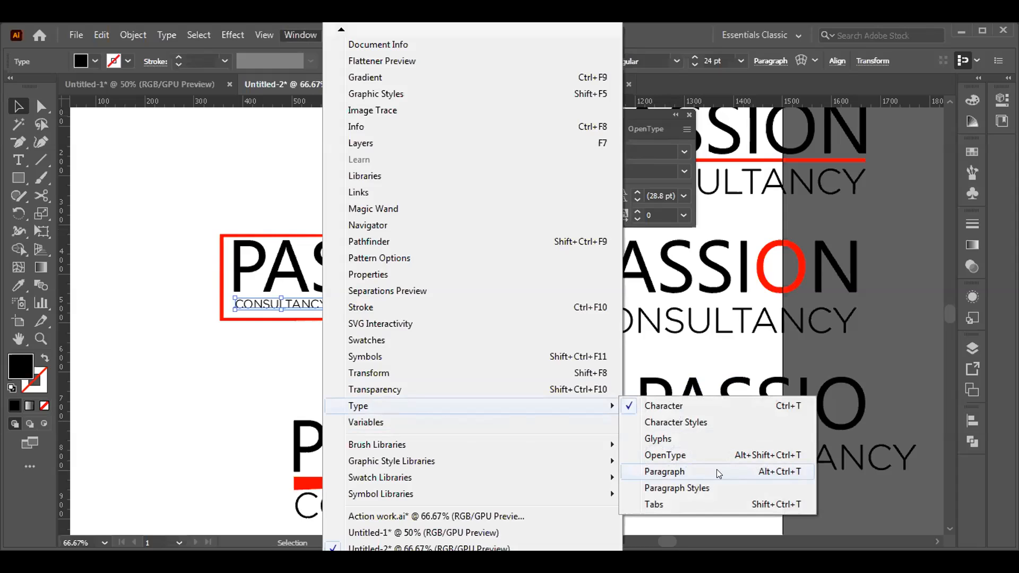
left_click(687, 454)
left_click(584, 129)
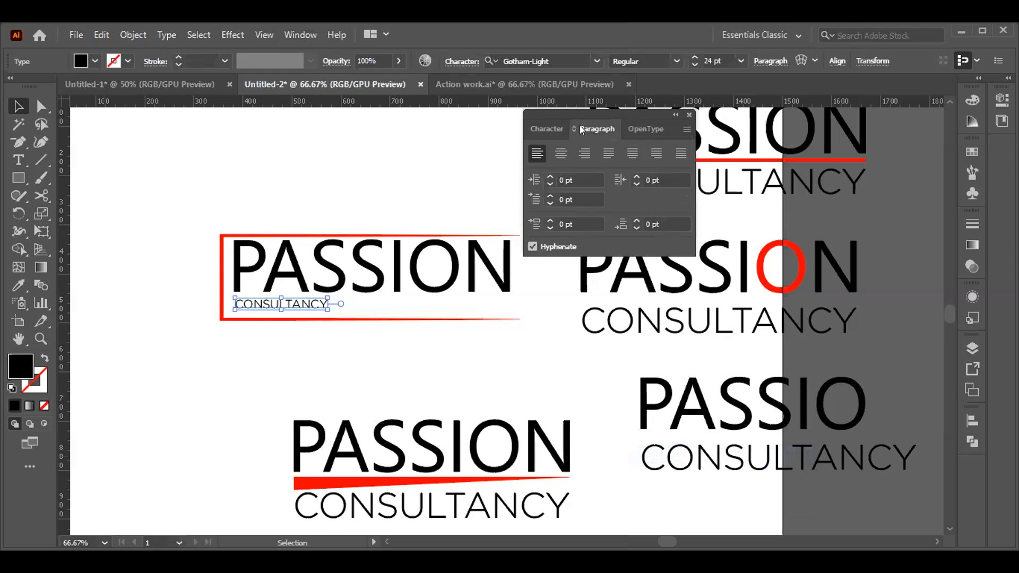
left_click(548, 129)
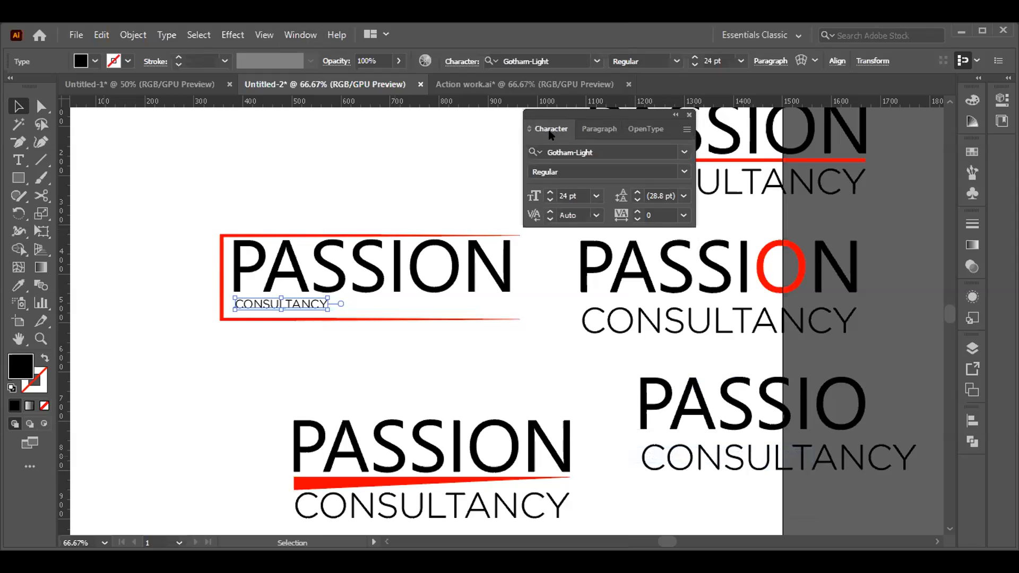
Dock the floating Character panel in the collapsed panel strip and group it just above Layers.
left_click_drag(633, 112, 980, 459)
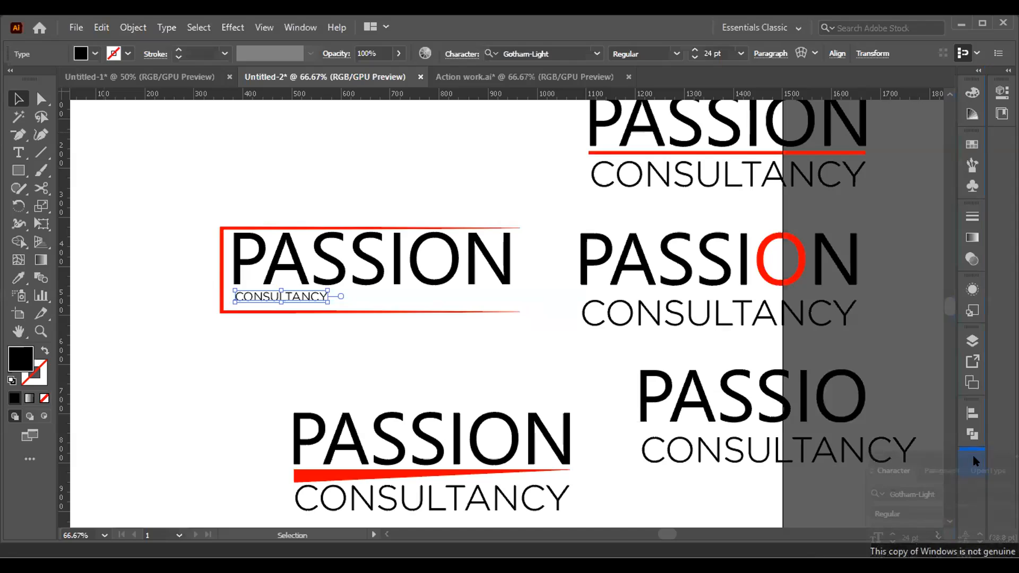
left_click(971, 469)
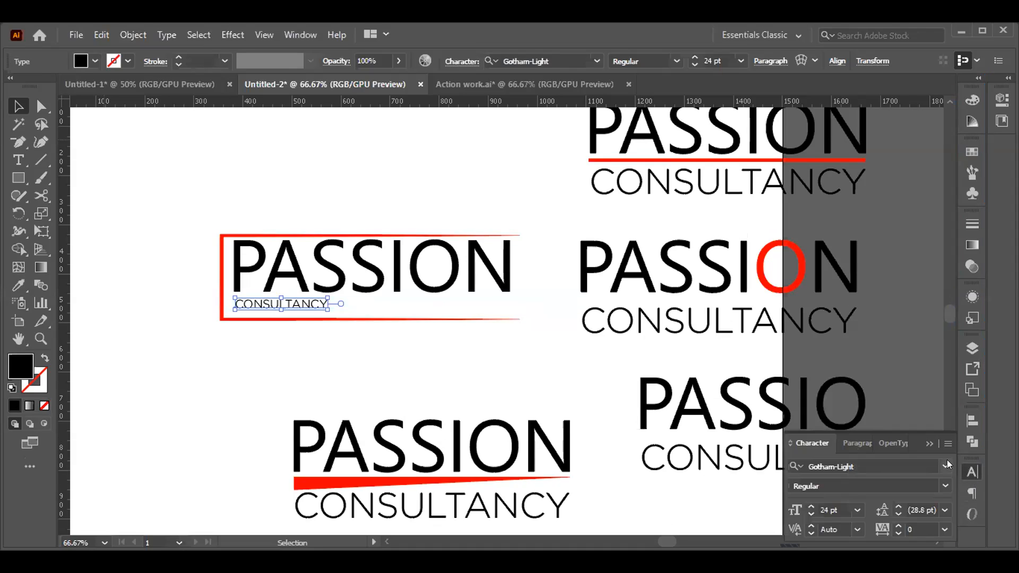
left_click(970, 471)
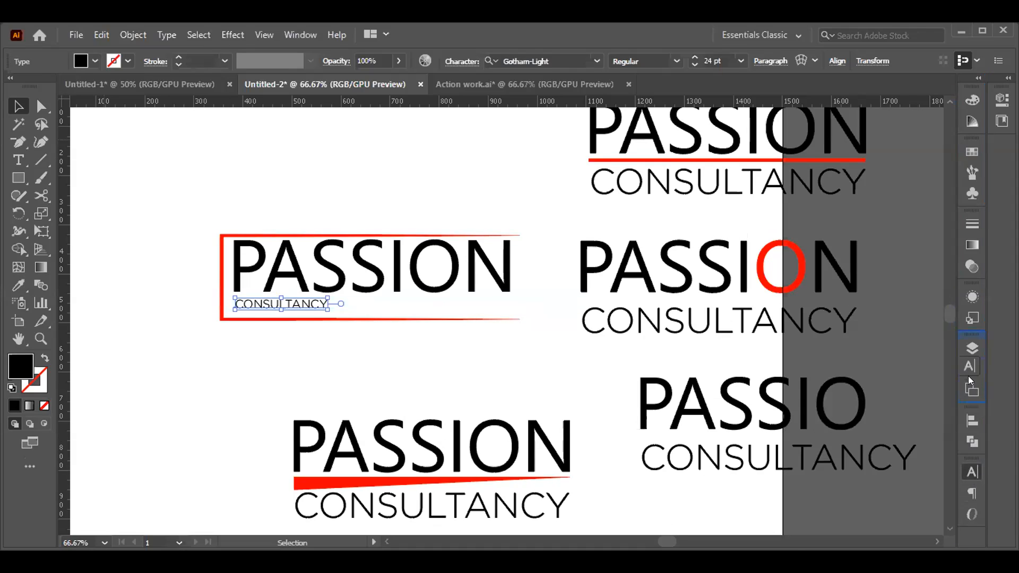
left_click_drag(967, 337, 968, 336)
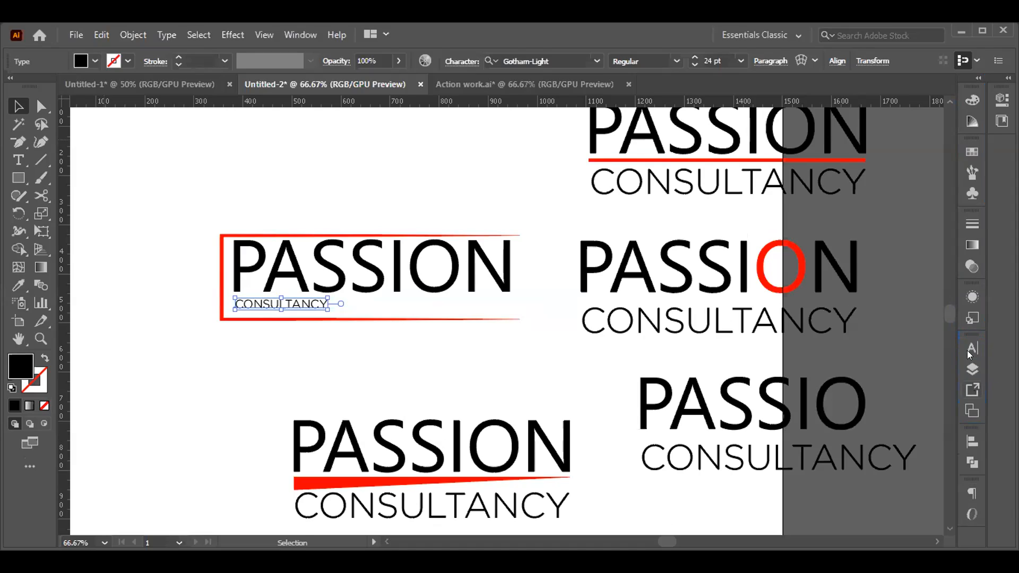
left_click(969, 346)
left_click(842, 340)
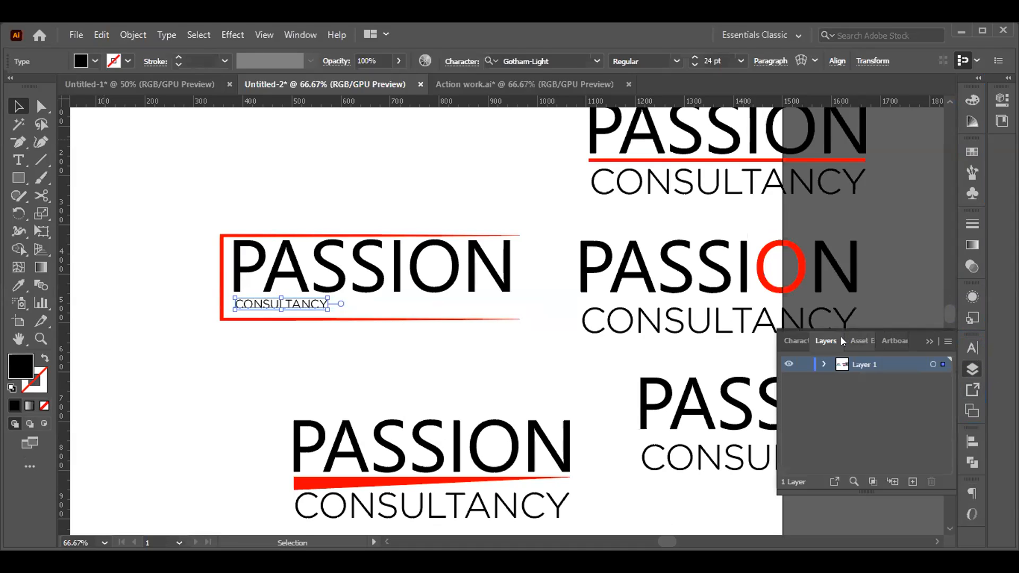
left_click(863, 339)
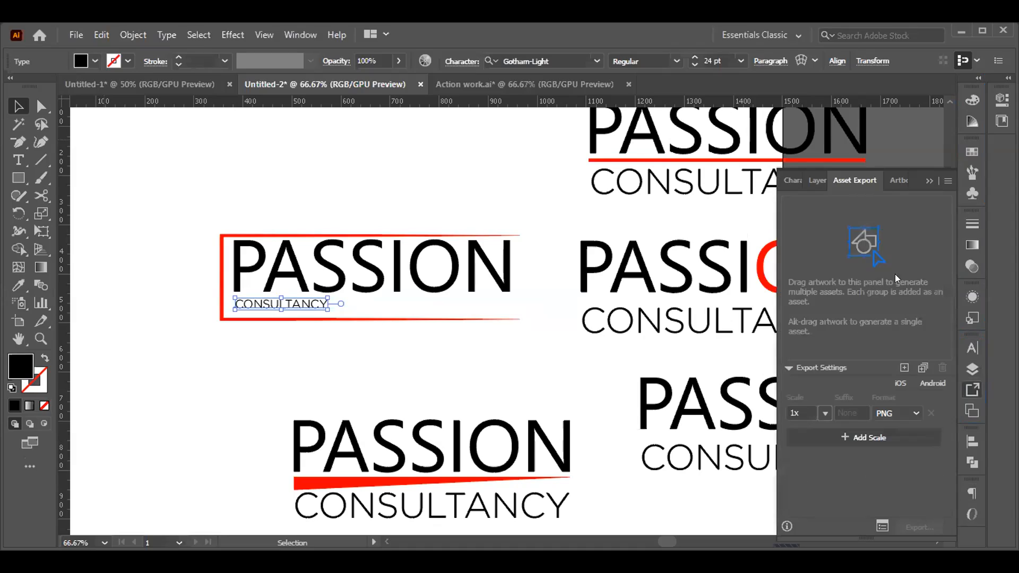
left_click(886, 184)
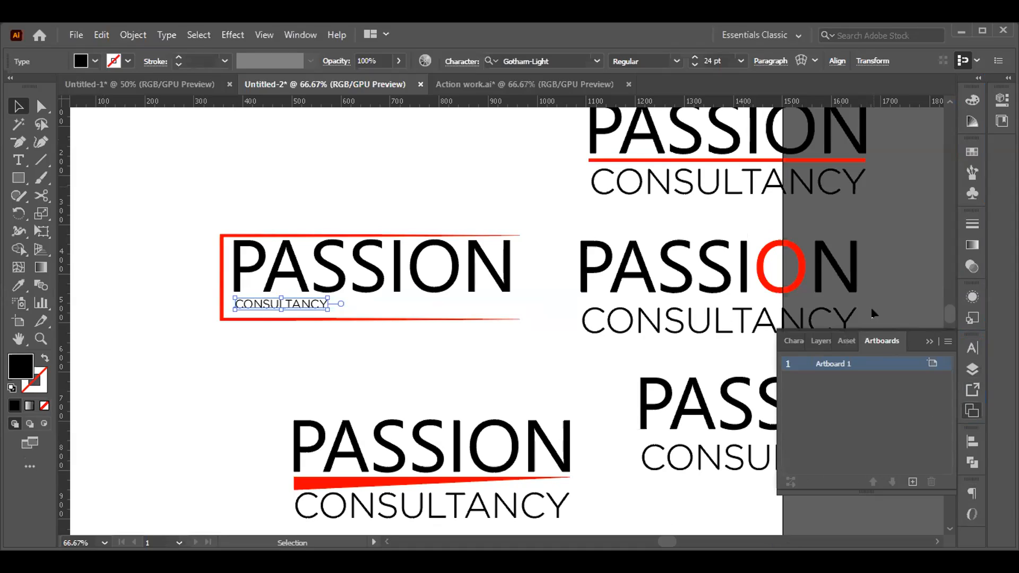
left_click(796, 339)
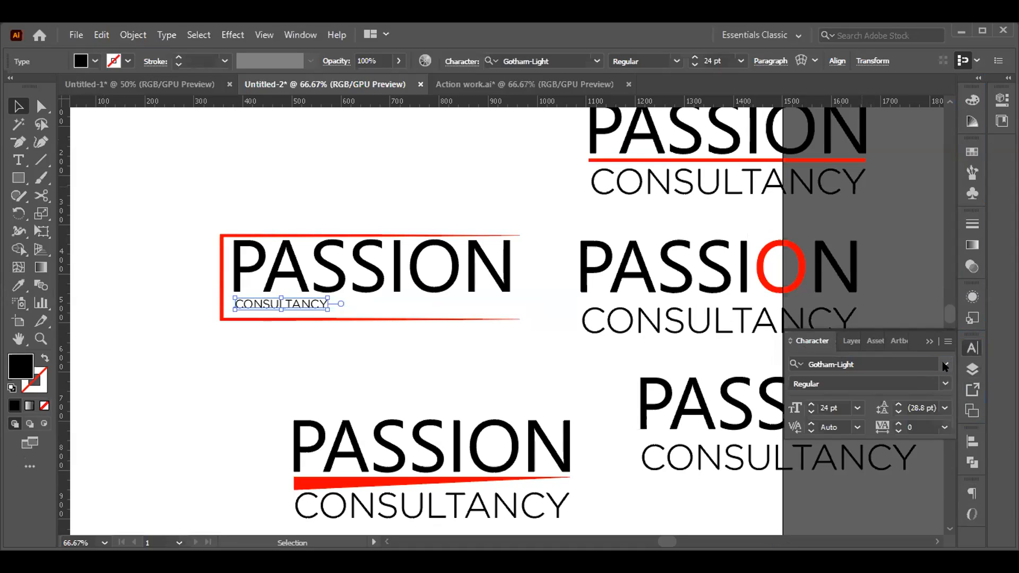
Set the tracking of the small CONSULTANCY text in the red frame to 200.
left_click(922, 427)
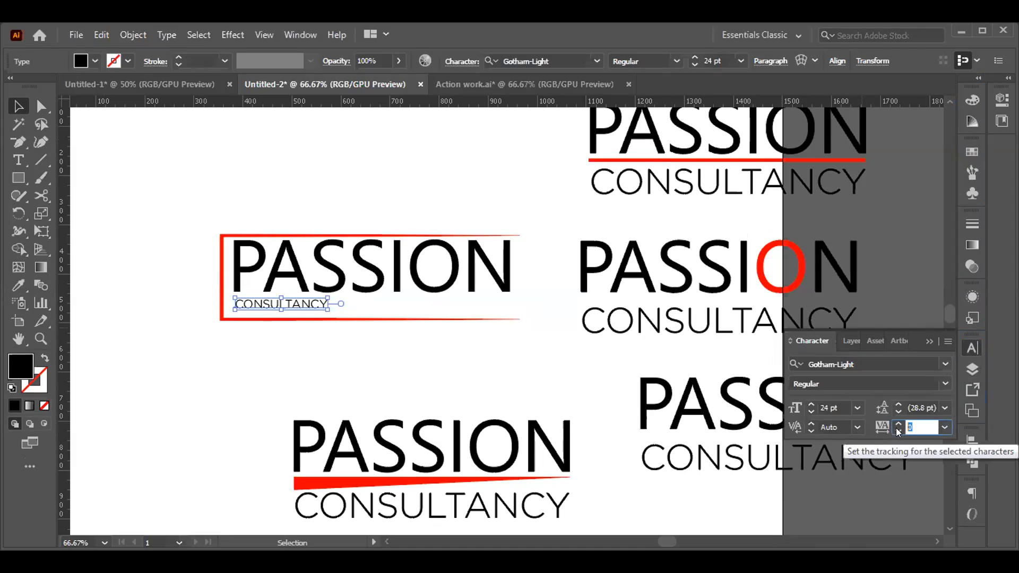
type("200")
key("Return")
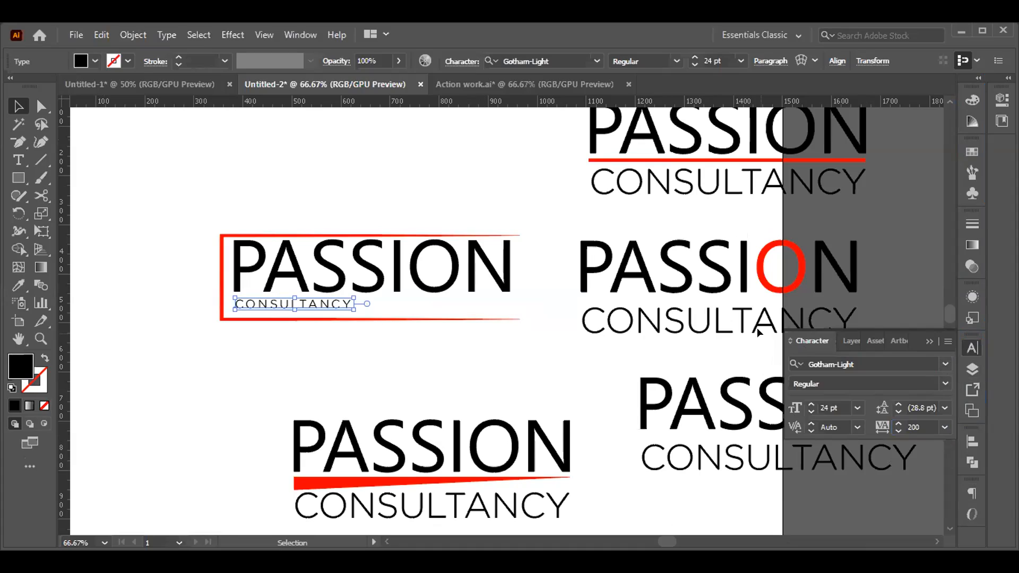
Set the small CONSULTANCY text's tracking to 1000 and deselect it.
left_click(924, 426)
type("1000")
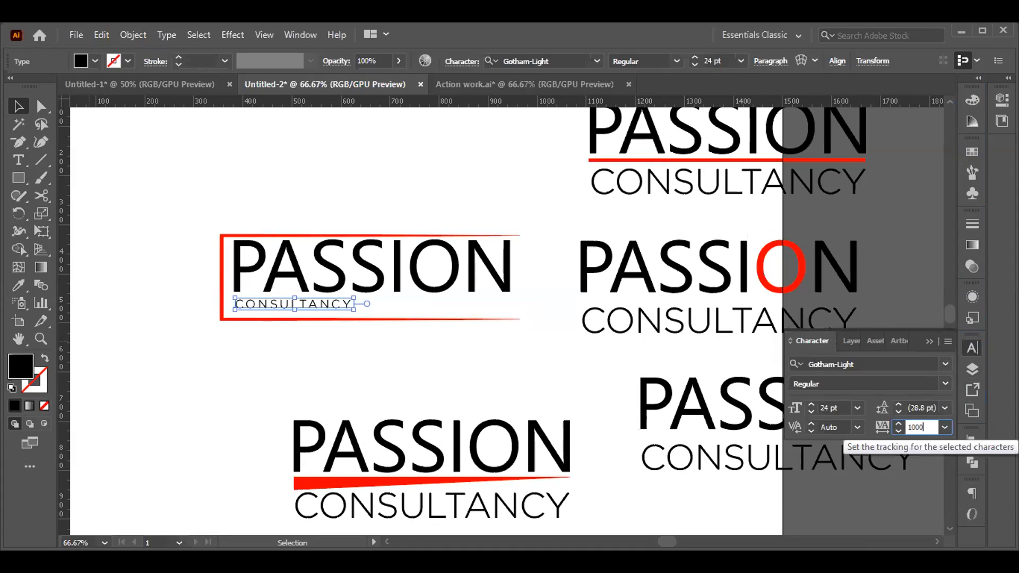
key("Return")
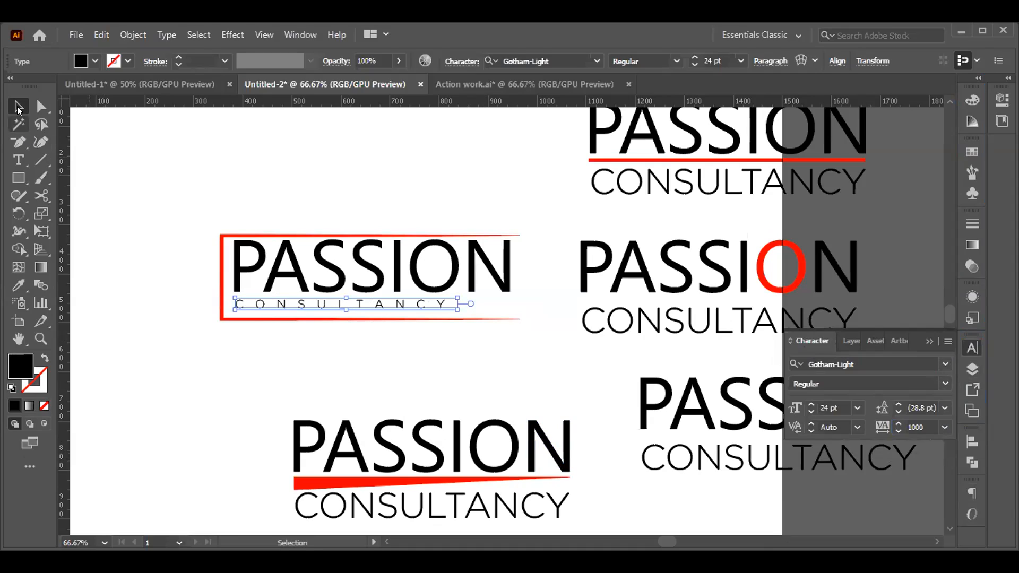
left_click(134, 159)
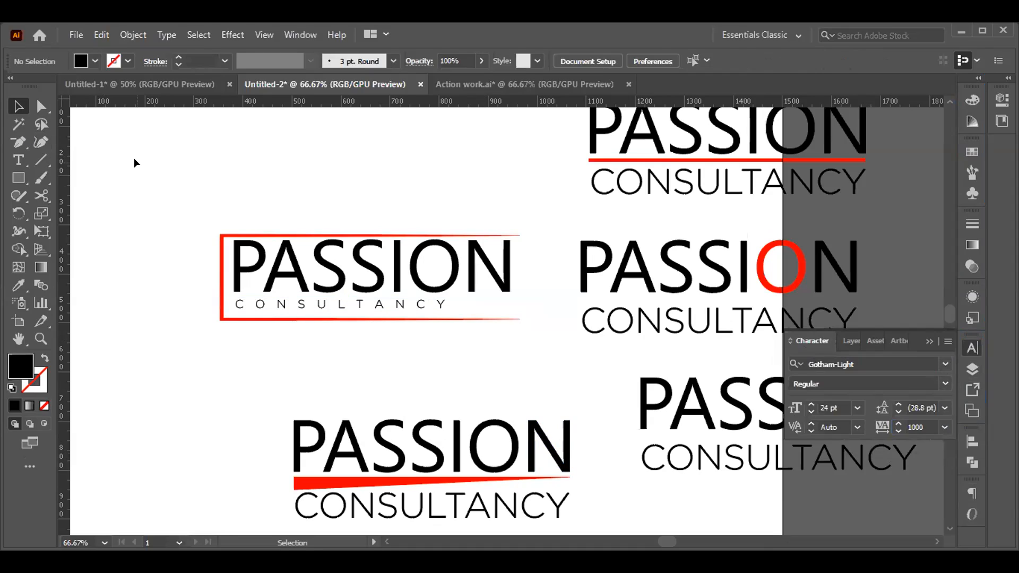
left_click(474, 284)
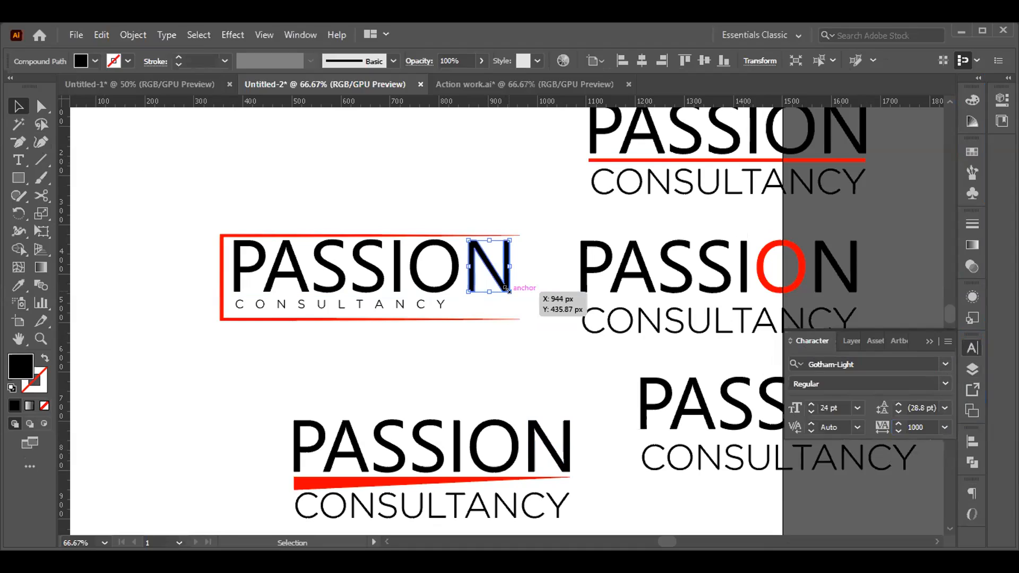
left_click_drag(507, 289, 491, 285)
key("ctrl+z")
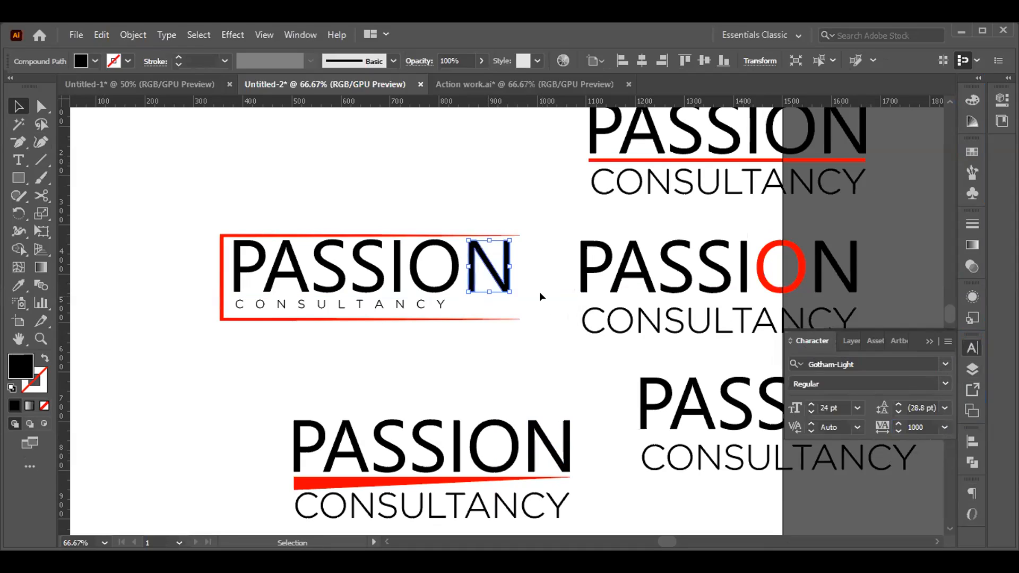
left_click_drag(551, 275, 233, 261)
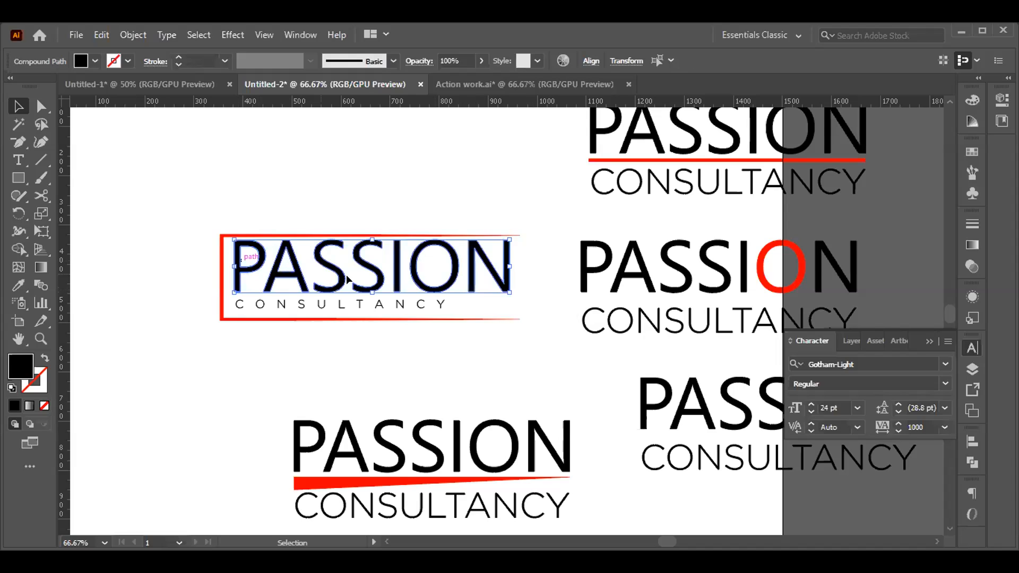
left_click(544, 301)
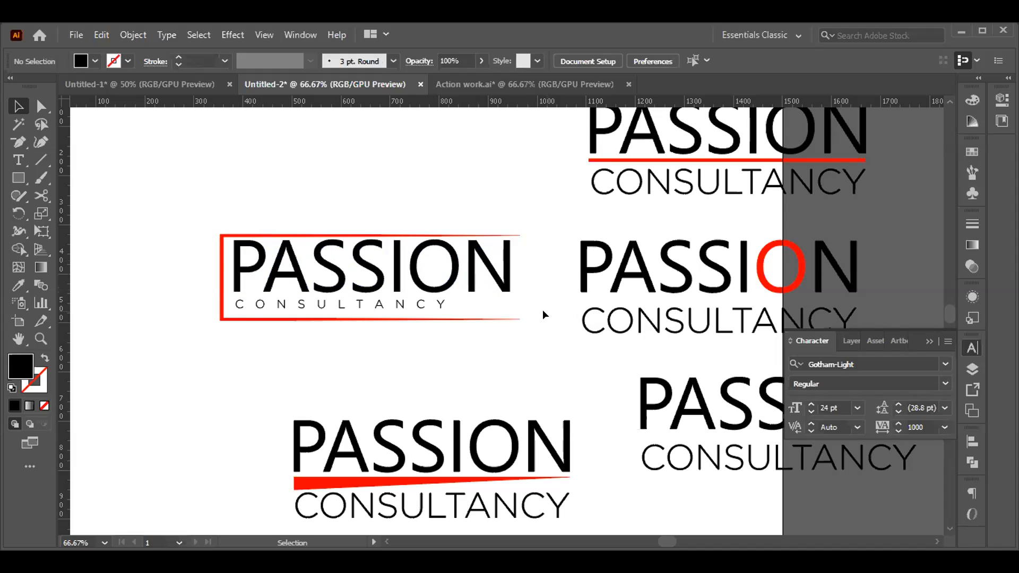
Try a tracking value of 2000 on the CONSULTANCY text inside the red-framed logo.
left_click(400, 298)
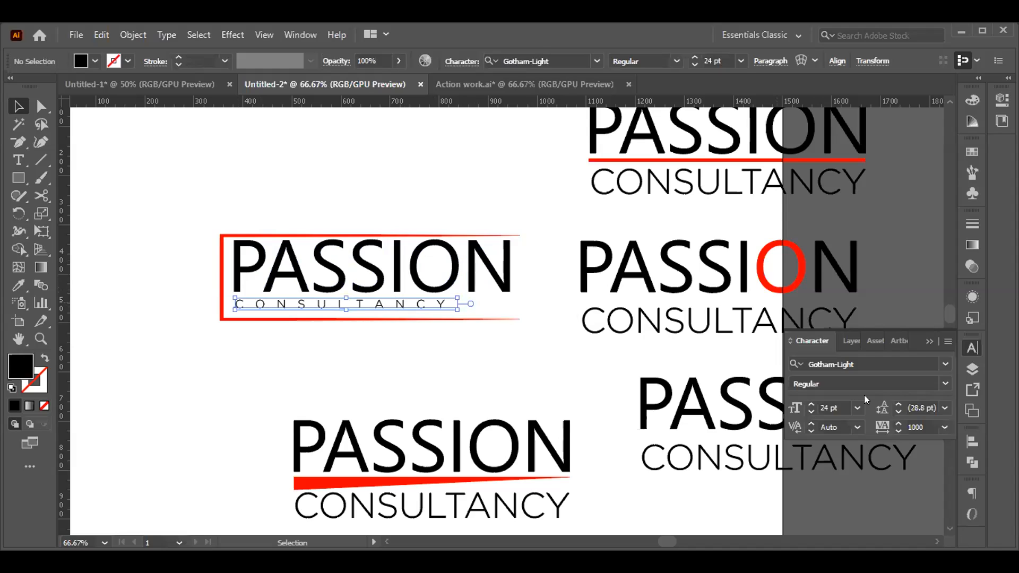
left_click(927, 426)
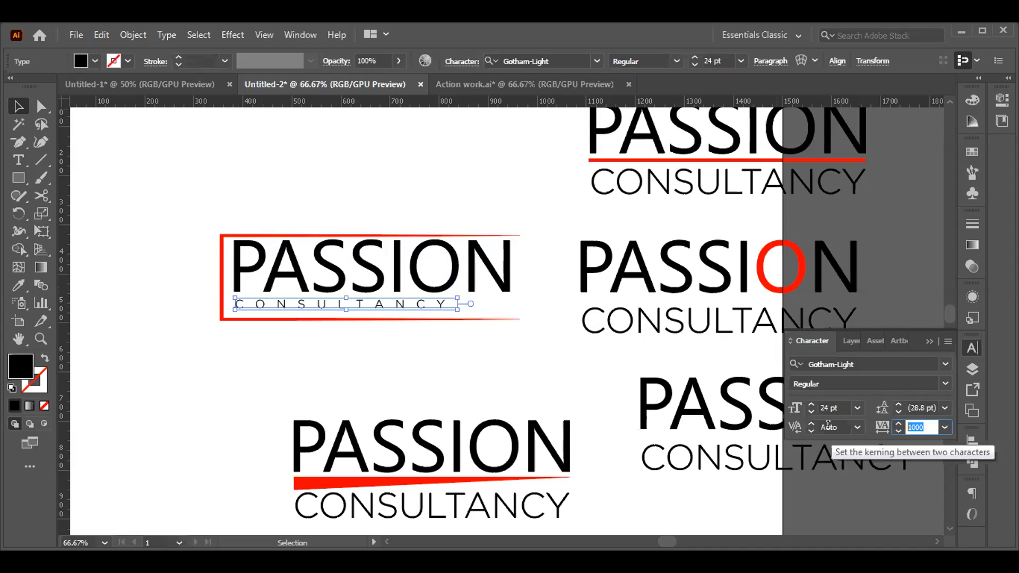
type("2")
key("Return")
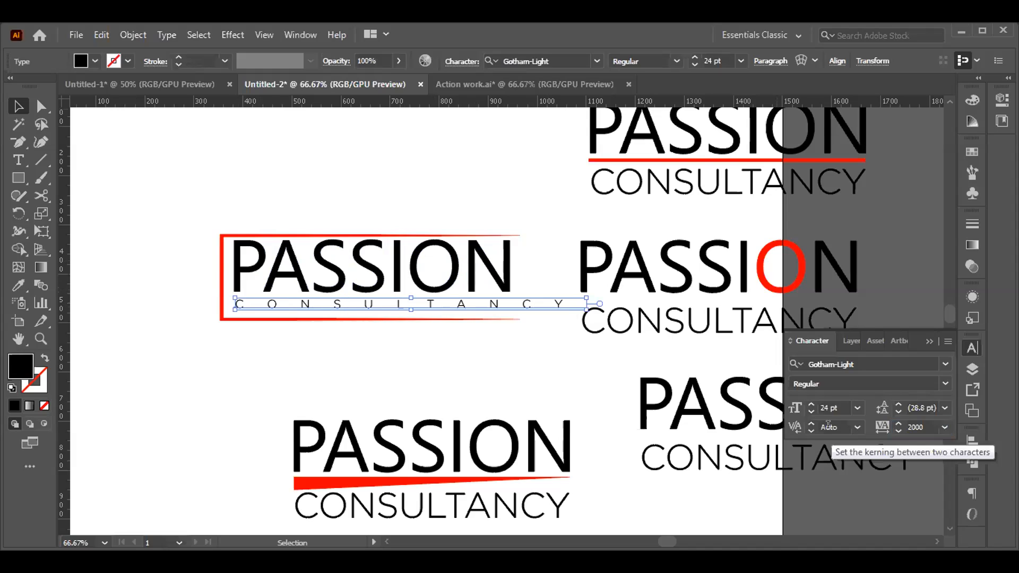
Set the tracking of the red-framed logo's CONSULTANCY text to 1500 and deselect it.
left_click(924, 427)
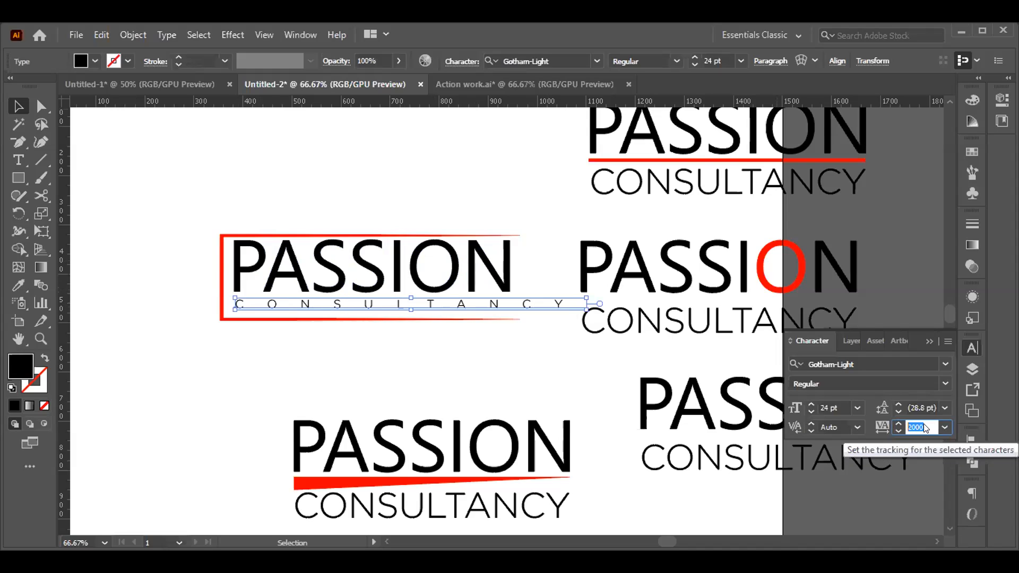
type("15")
key("Return")
left_click(582, 412)
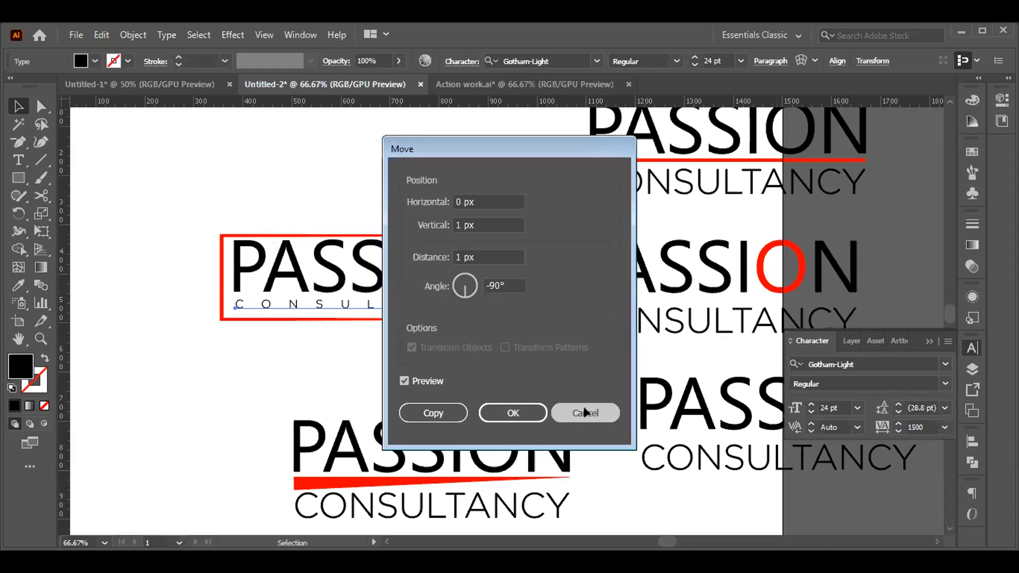
left_click(423, 356)
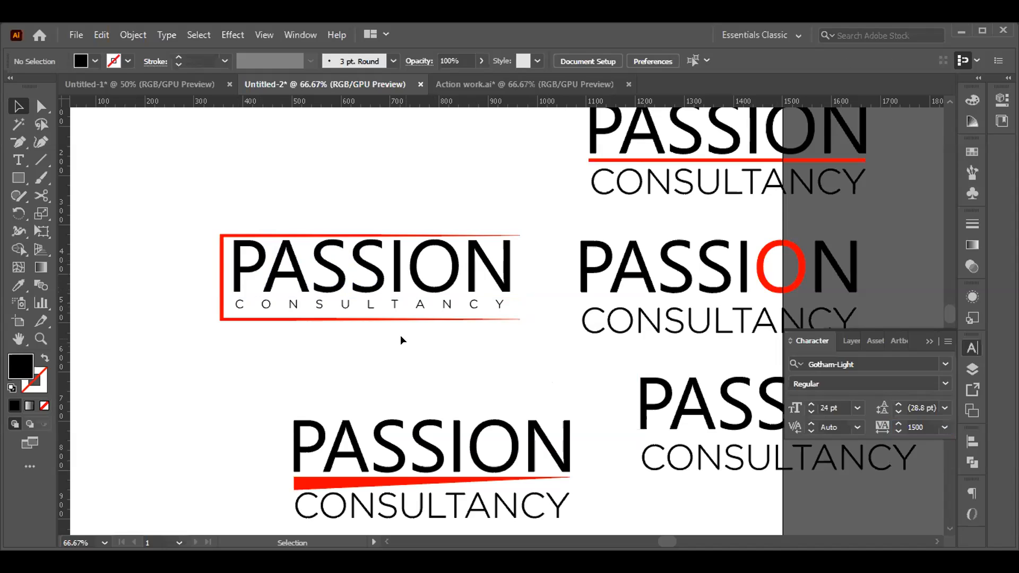
Shorten the red frame slightly by raising its bottom edge closer to the CONSULTANCY text.
left_click(397, 320)
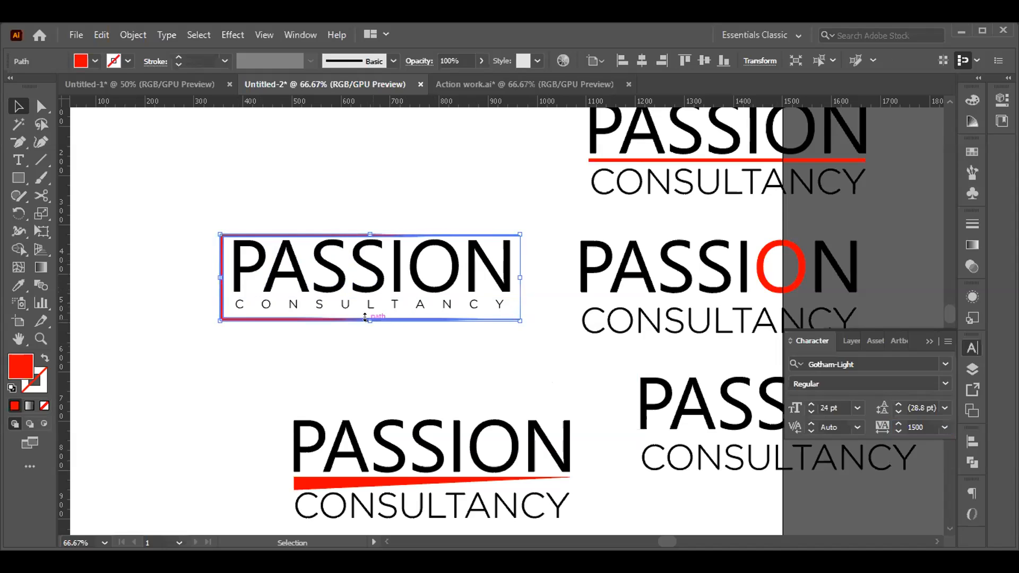
left_click_drag(367, 316, 370, 314)
left_click(375, 359)
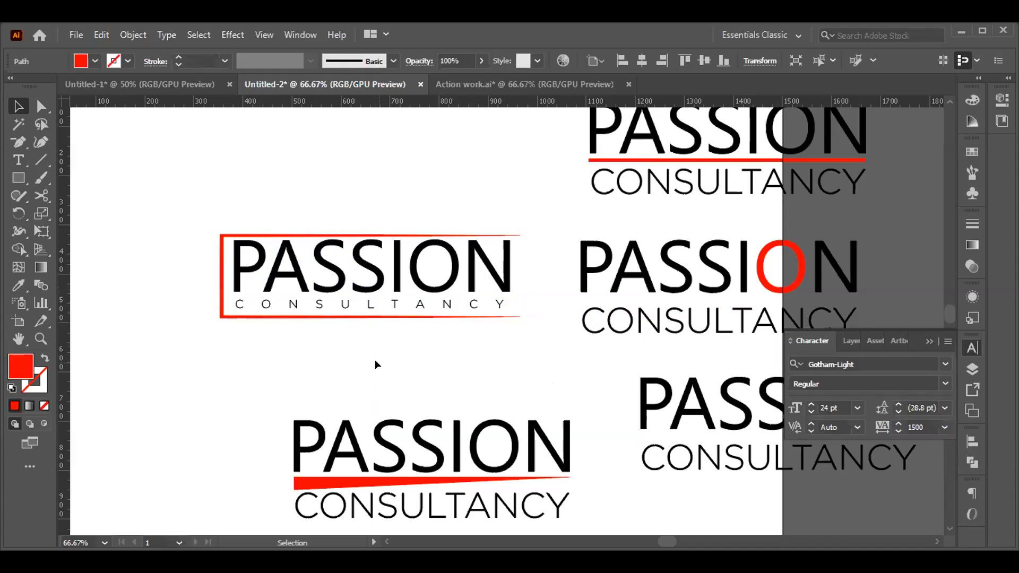
Set the font size of the CONSULTANCY text inside the red frame to 25 pt.
left_click(394, 303)
left_click(717, 61)
type("25")
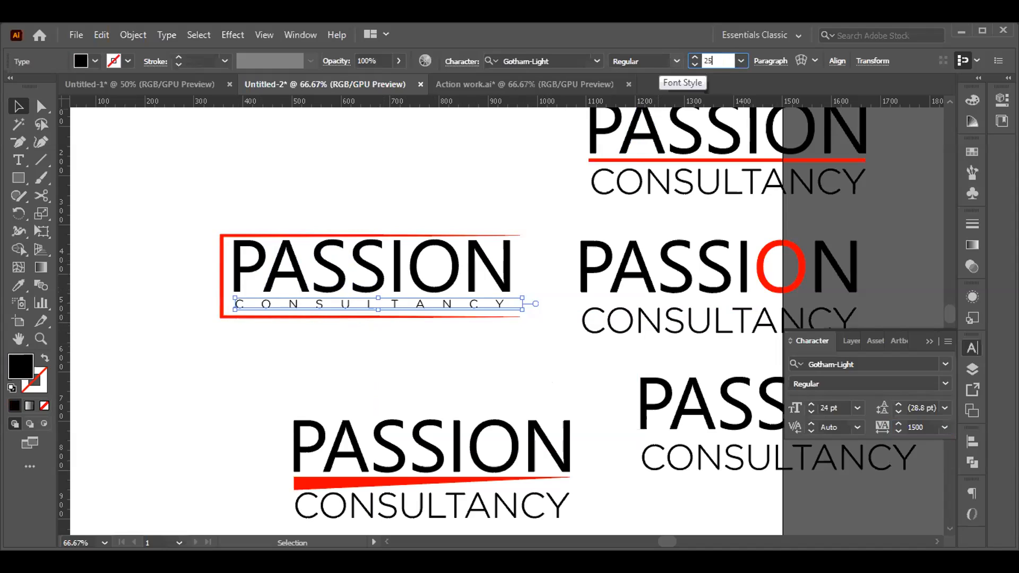
key("Return")
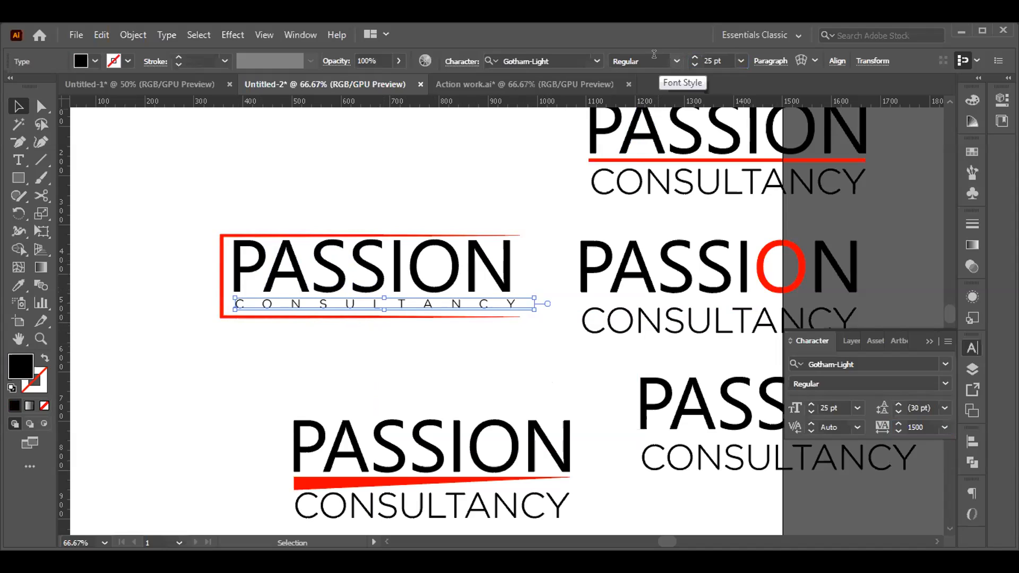
left_click(457, 141)
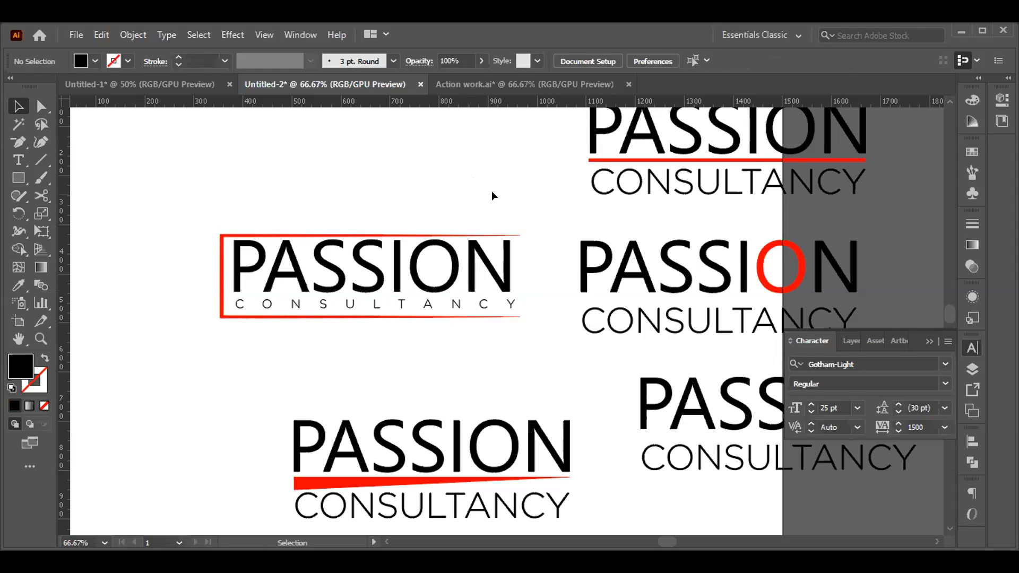
left_click_drag(376, 349, 541, 362)
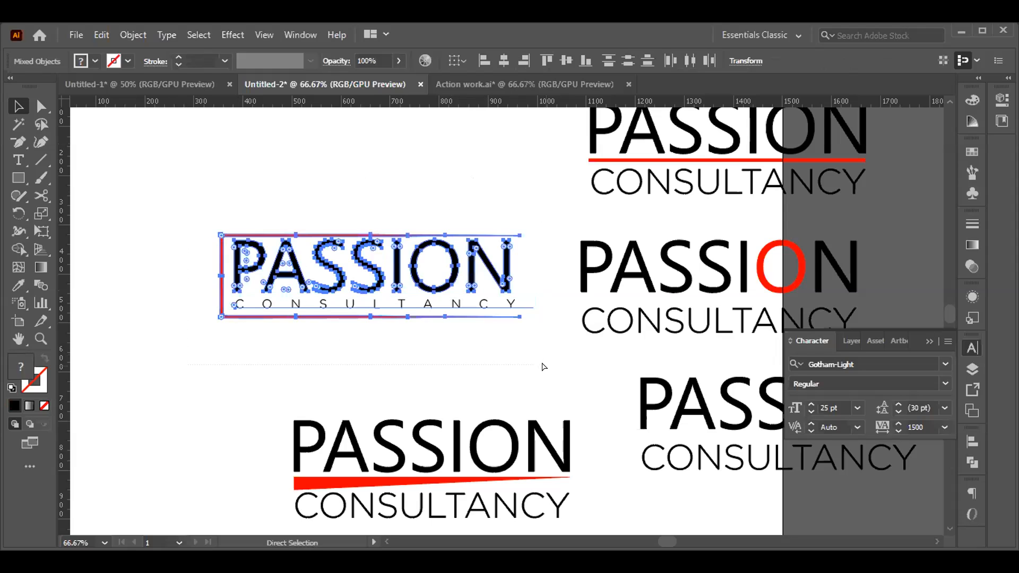
key("v")
left_click(532, 383)
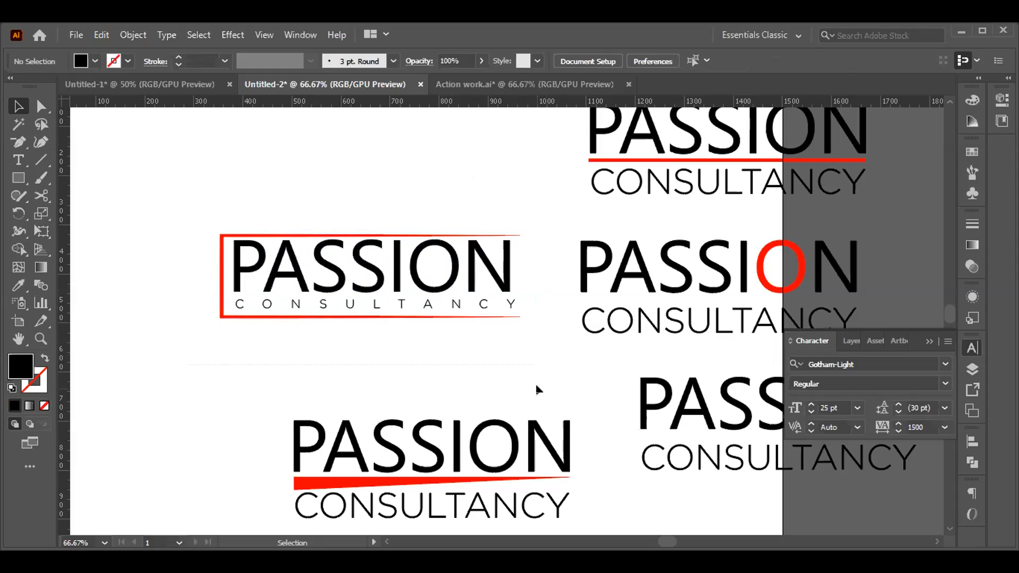
Move the logo with the thin red underline and the logo with the red O off the artboard's right side.
key("ctrl+minus")
left_click_drag(579, 462, 585, 448)
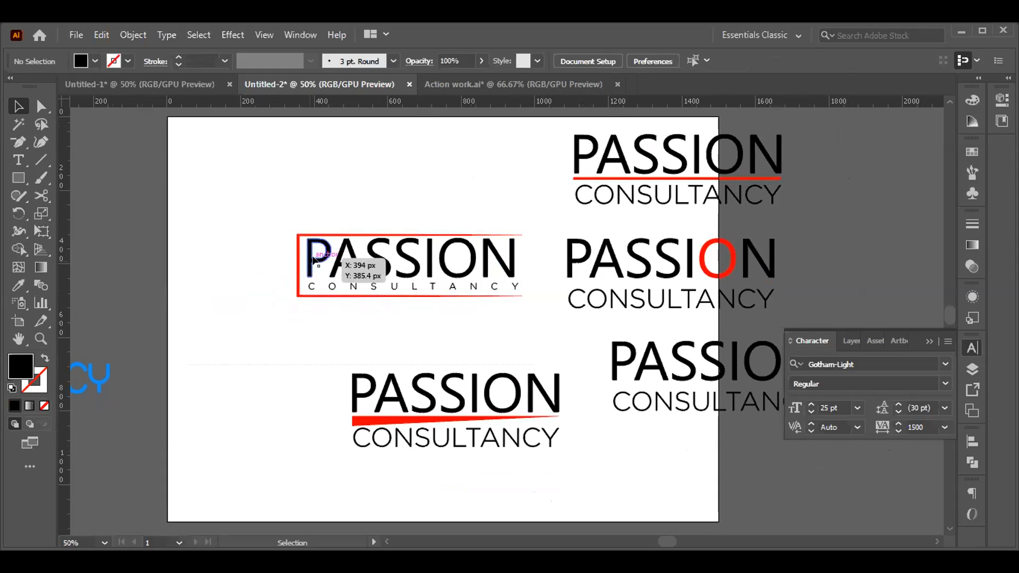
left_click_drag(589, 159, 775, 157)
left_click_drag(573, 258, 800, 265)
left_click_drag(626, 362, 758, 375)
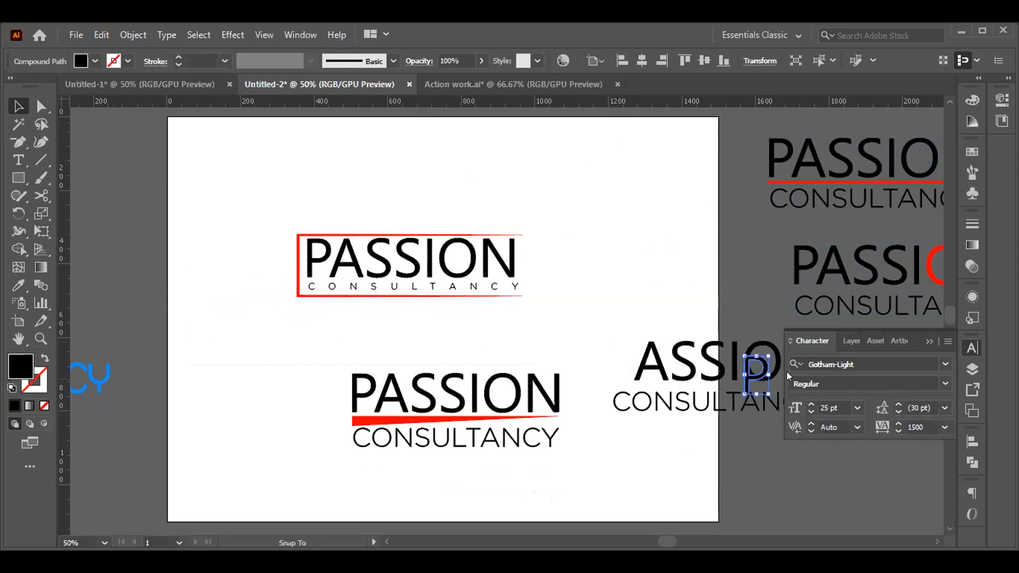
key("ctrl+z")
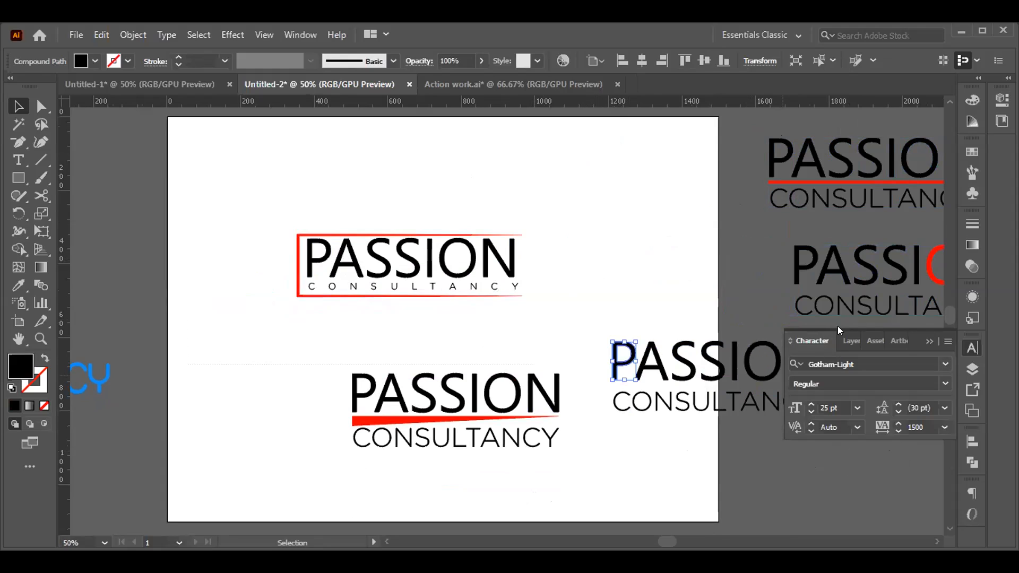
Delete the plain PASSION CONSULTANCY logo and move the one with the tapered red underline off the artboard's right side.
left_click(928, 341)
left_click_drag(592, 324, 825, 440)
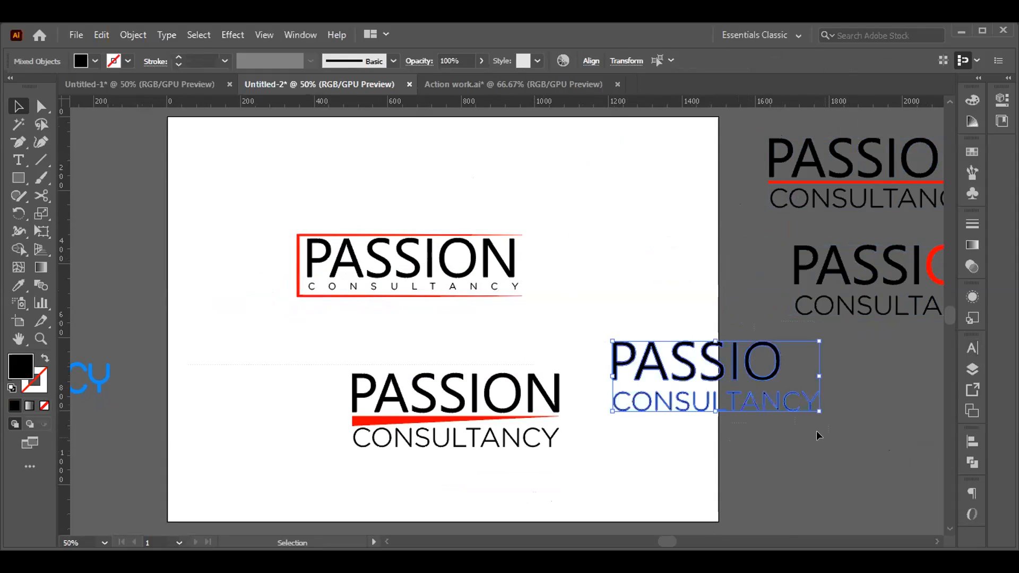
key("Delete")
left_click_drag(351, 397, 763, 412)
Enlarge the red-framed logo and move it down and right toward the middle of the artboard.
left_click(411, 277)
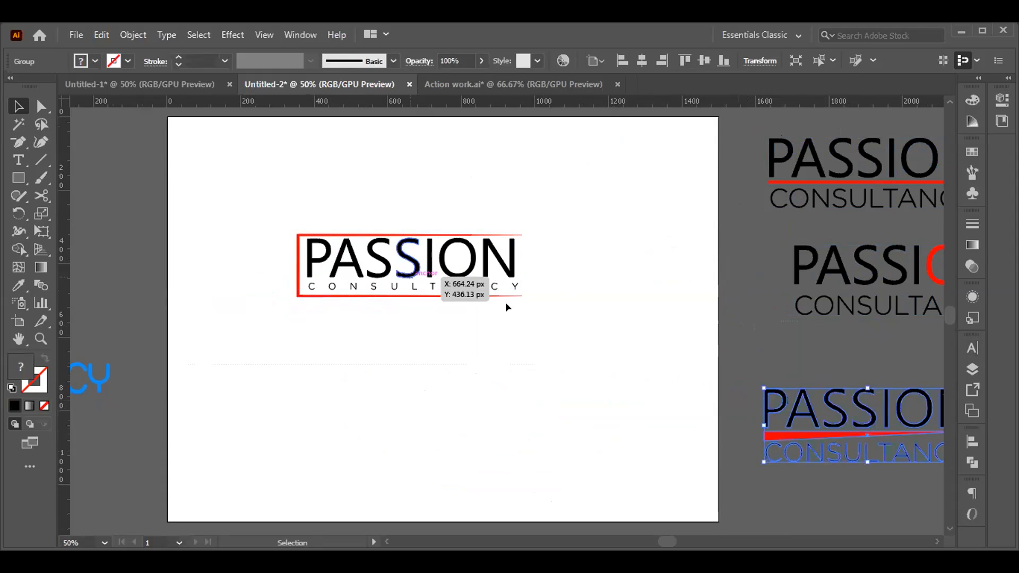
left_click_drag(531, 295, 617, 307)
left_click_drag(439, 299, 435, 327)
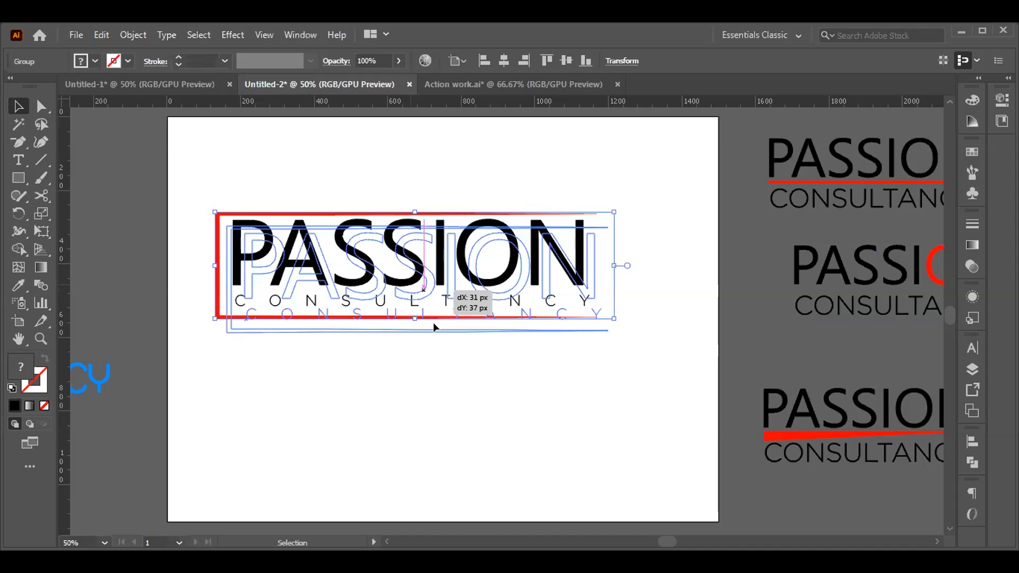
left_click_drag(434, 323, 431, 393)
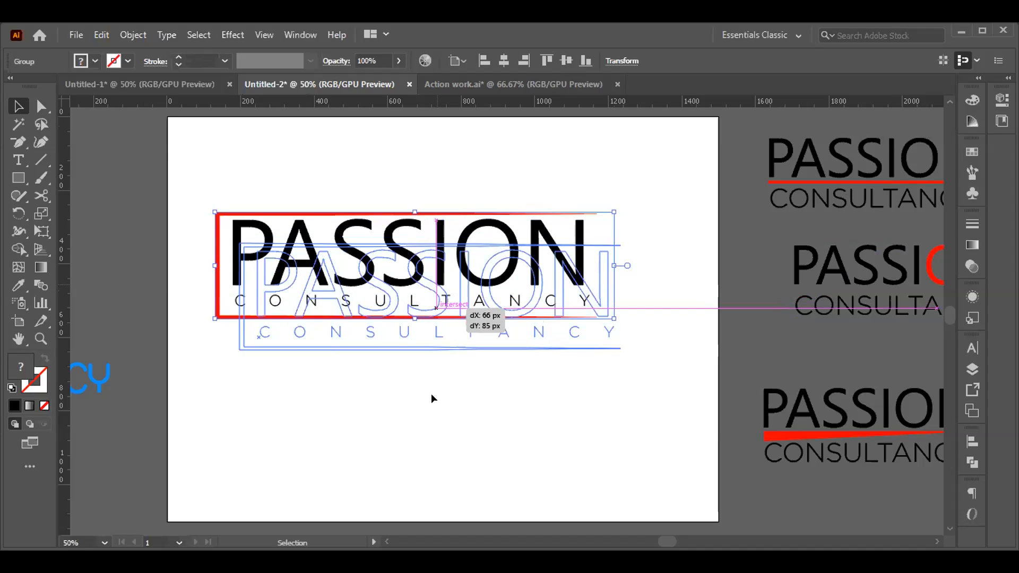
left_click(425, 177)
left_click_drag(217, 200, 232, 226)
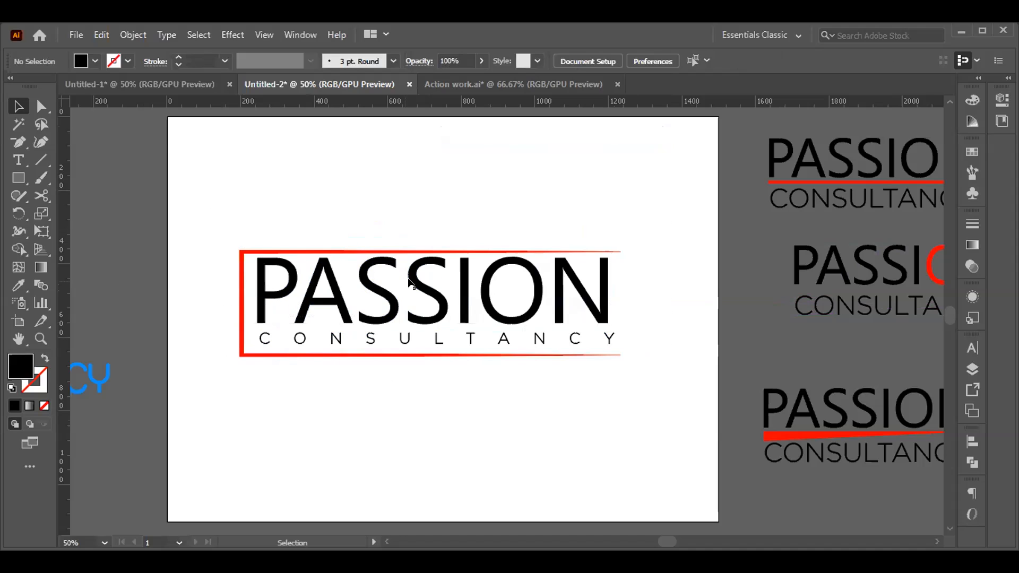
Nudge the red frame up slightly around the lettering and group the frame with both text lines.
left_click(406, 351)
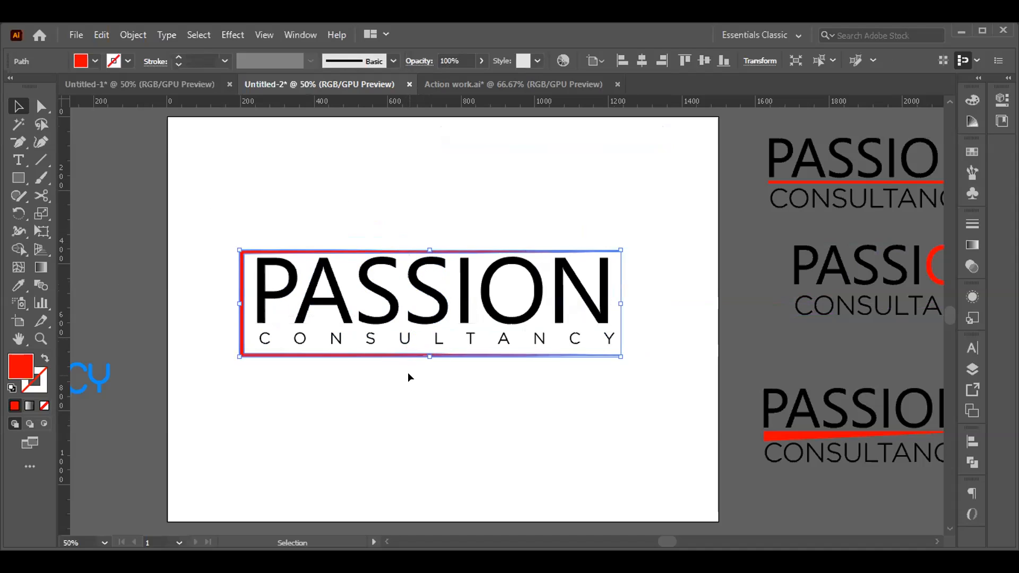
left_click(409, 377)
left_click_drag(186, 187, 627, 407)
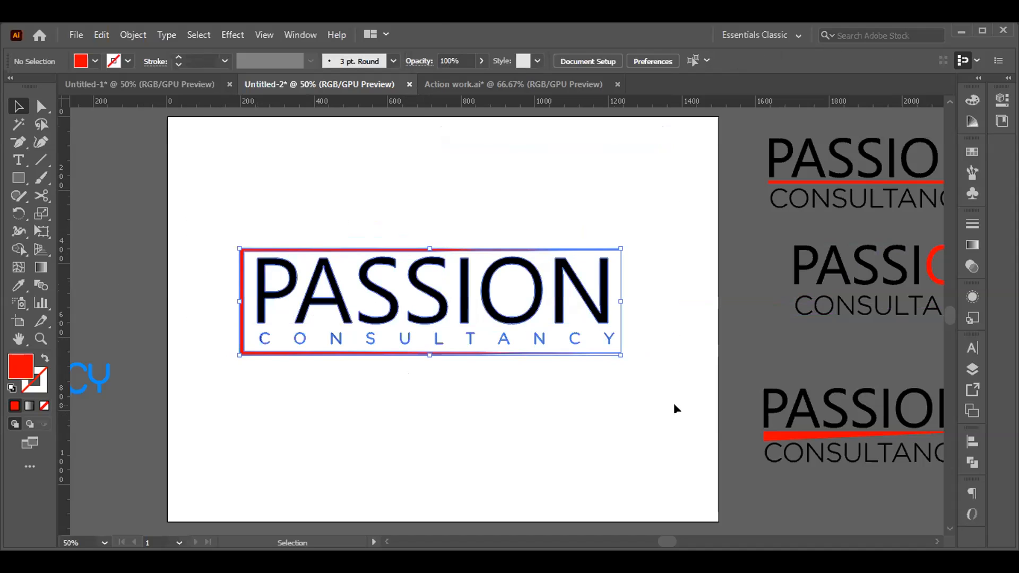
key("ctrl+g")
left_click(628, 423)
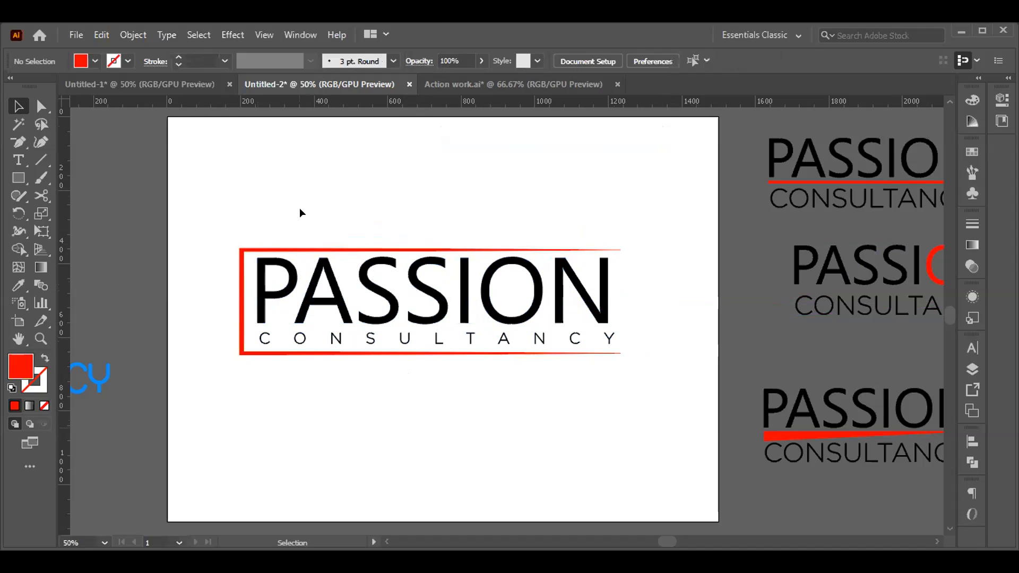
Centre the grouped red-framed logo horizontally and vertically on the artboard.
left_click(327, 272)
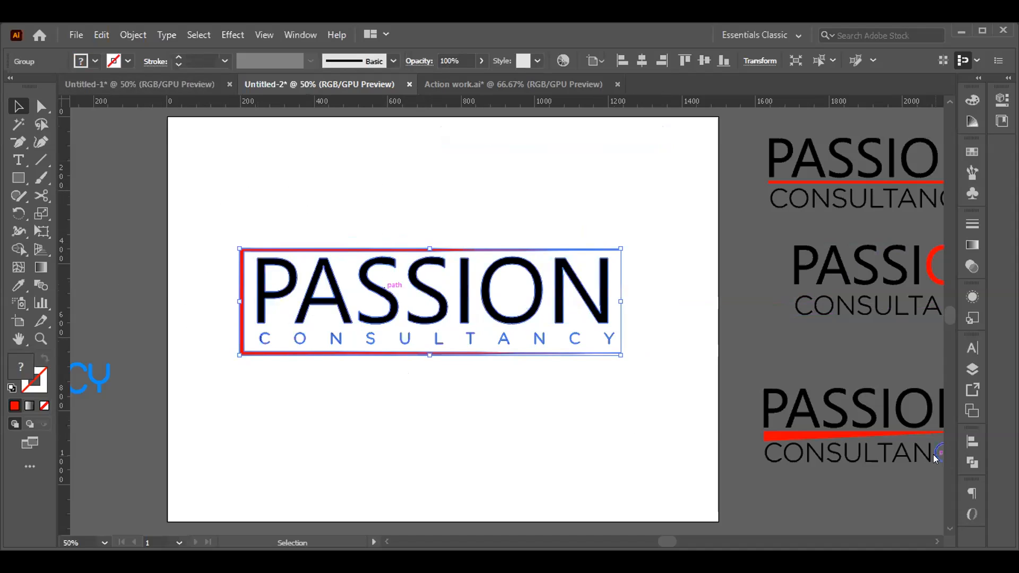
left_click(973, 442)
left_click(824, 440)
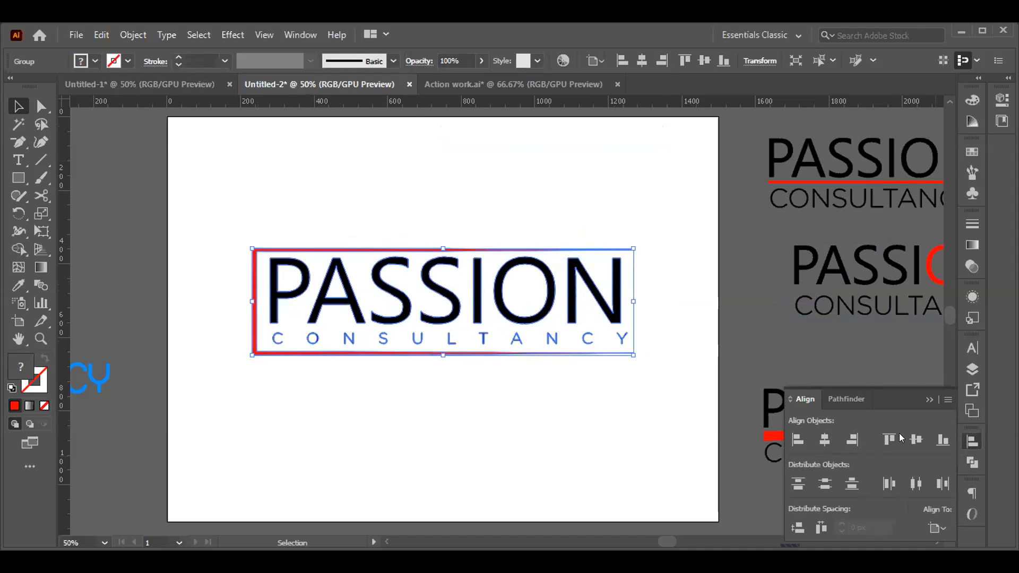
left_click(917, 439)
left_click(196, 193)
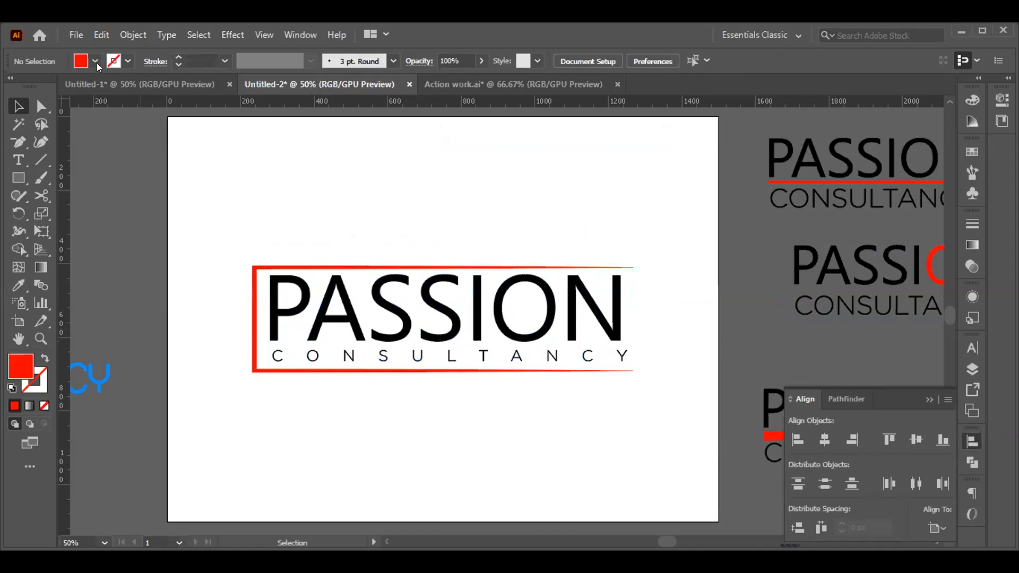
Open the Save for Web export and inspect the whole red-framed logo in its JPEG preview.
left_click(81, 37)
mouse_move(145, 305)
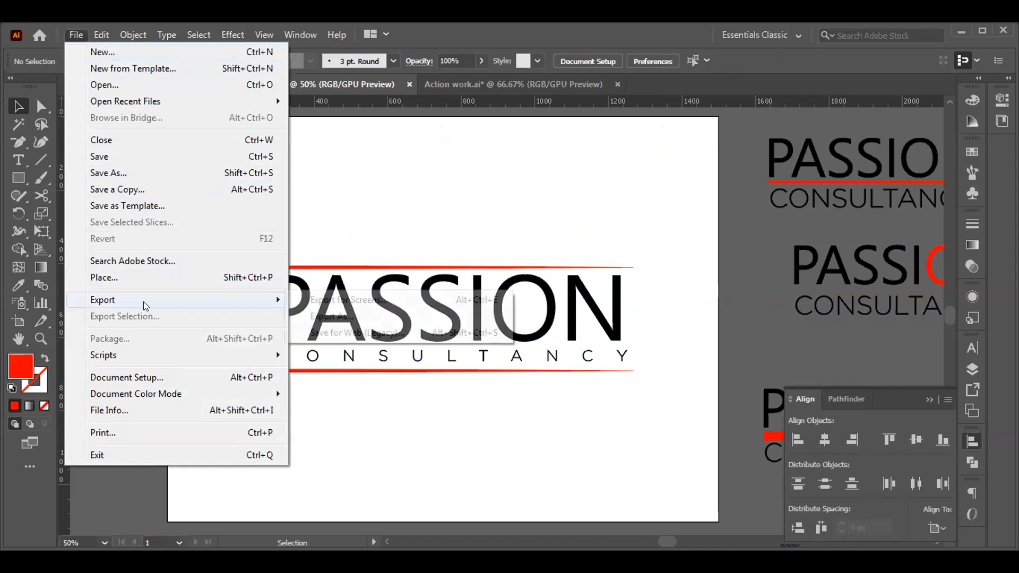
left_click(347, 328)
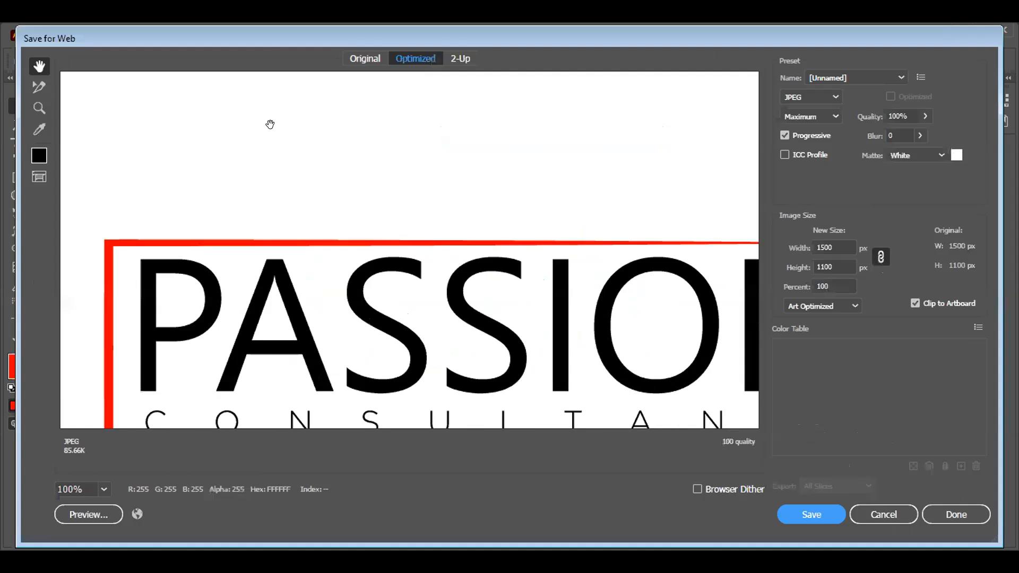
left_click_drag(440, 353, 411, 255)
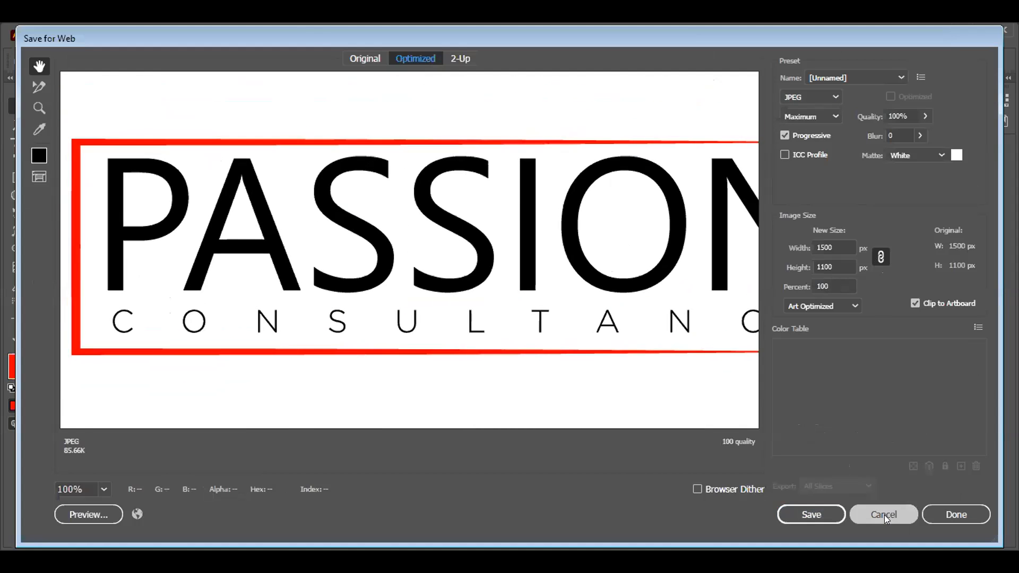
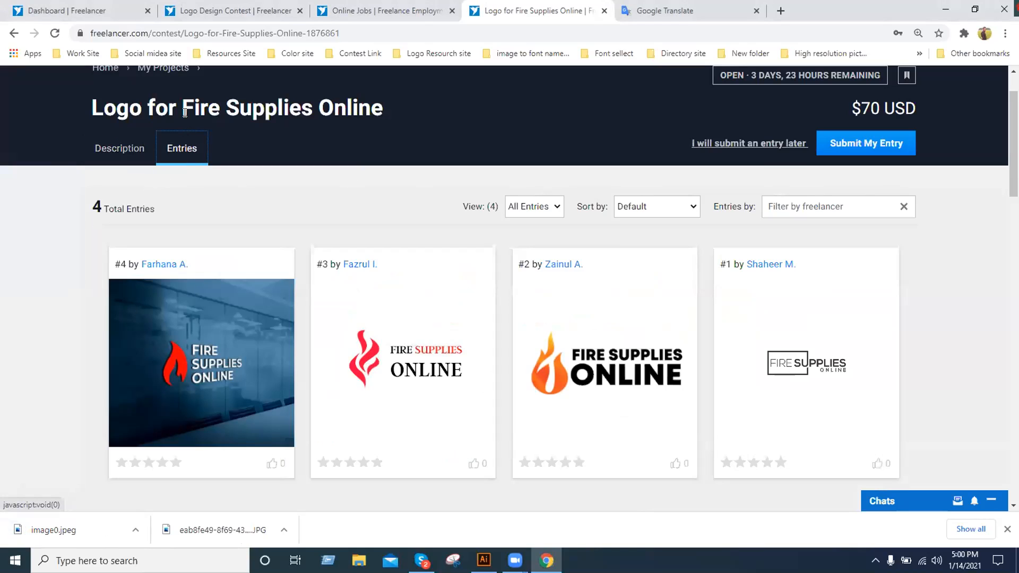
Copy the name "Fire Supplies Online" from the title of the Freelancer logo contest page.
left_click(253, 108)
left_click_drag(252, 108, 402, 111)
key("ctrl+c")
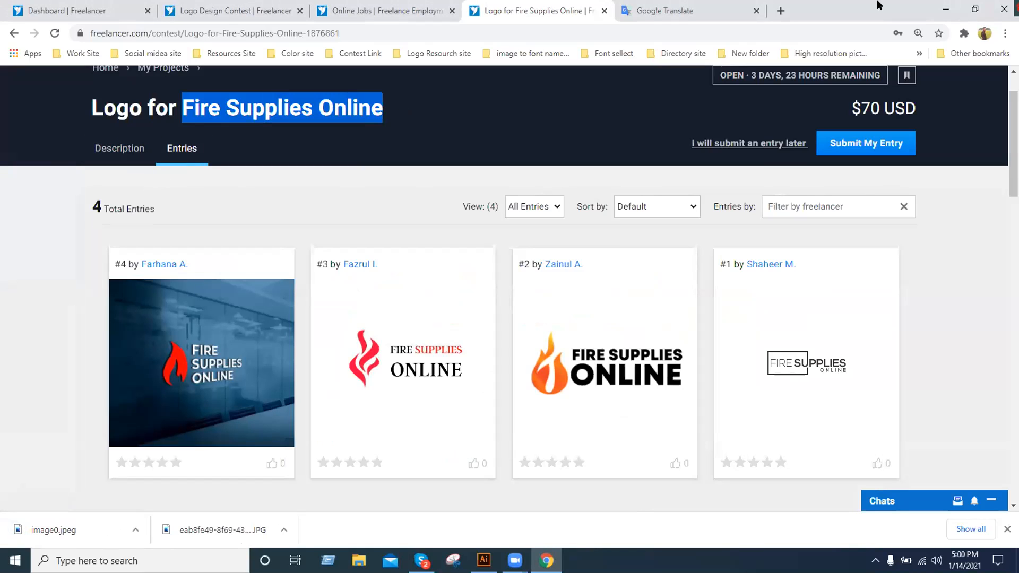
Switch to Illustrator and paste "Fire Supplies Online" as a text line in the upper part of the blank artboard.
key("super+d")
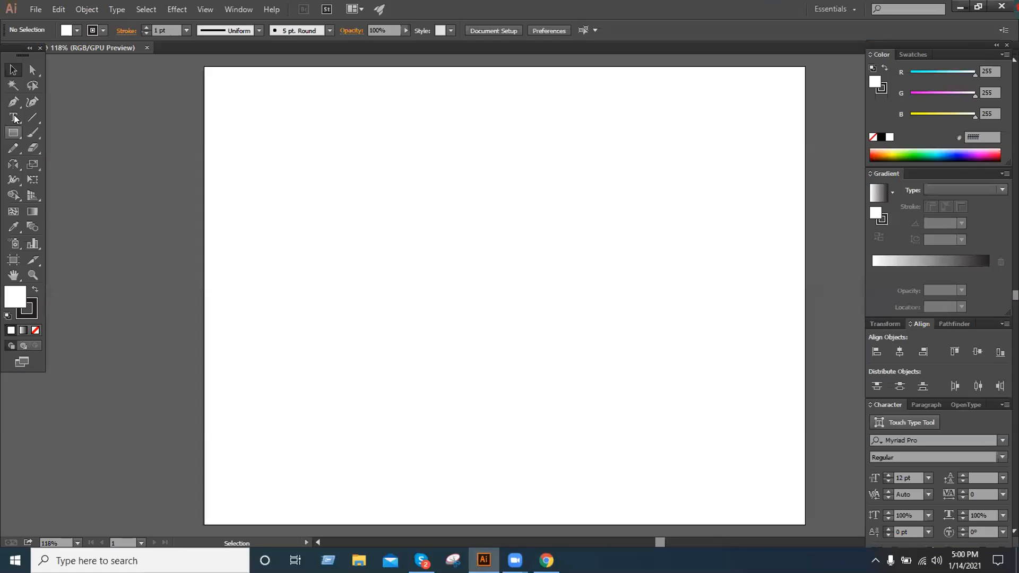
left_click(14, 118)
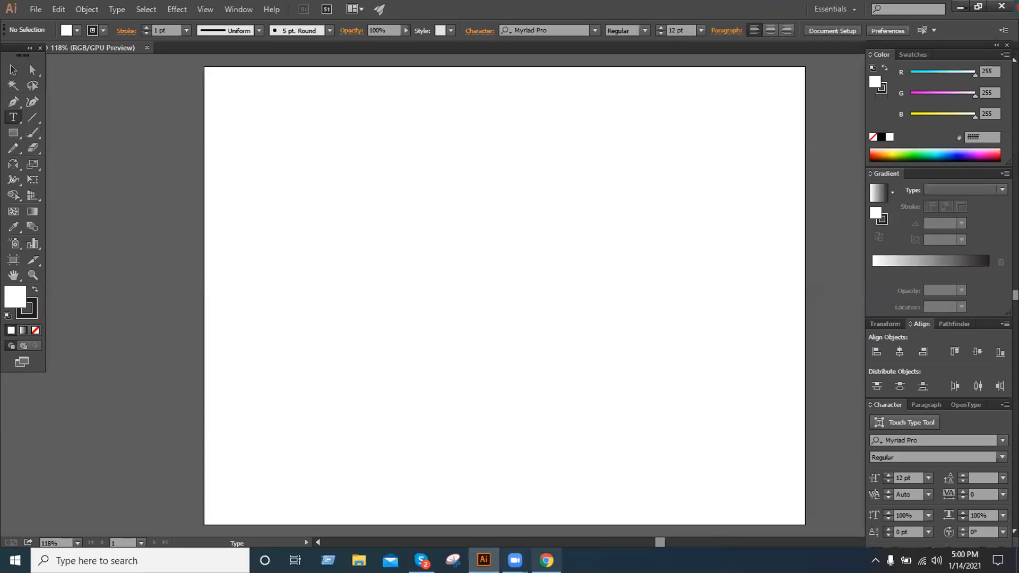
left_click(547, 560)
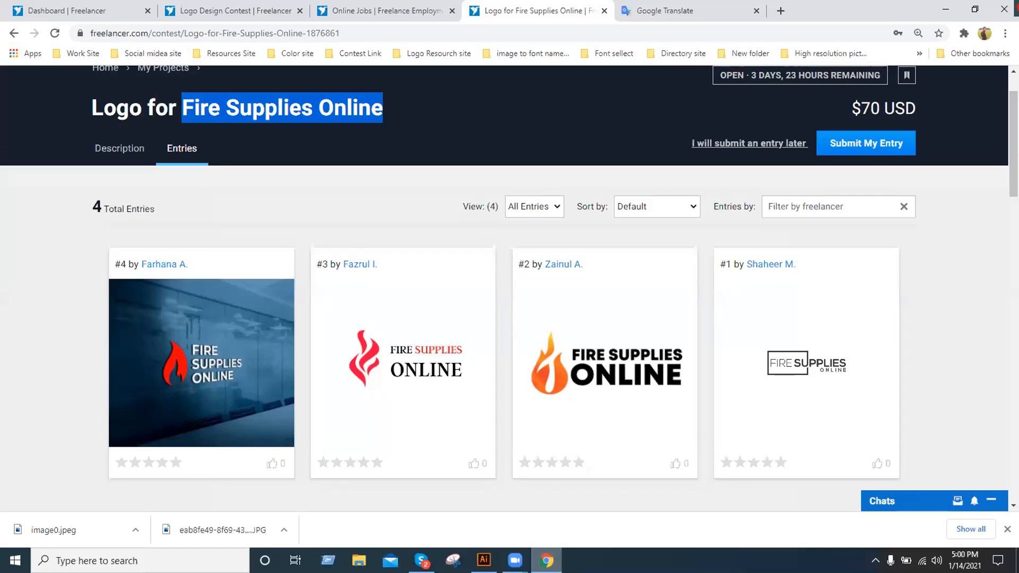
key("alt+Tab")
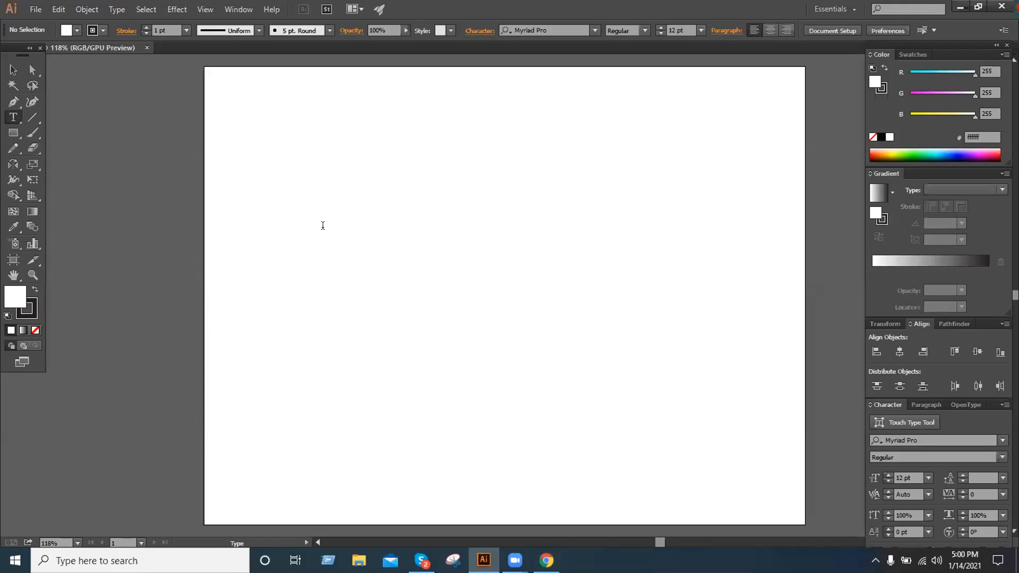
left_click(316, 226)
key("ctrl+v")
Switch to Chrome, view entry #3 in the Fire Supplies Online contest and open its designer's profile in a new tab.
left_click(547, 560)
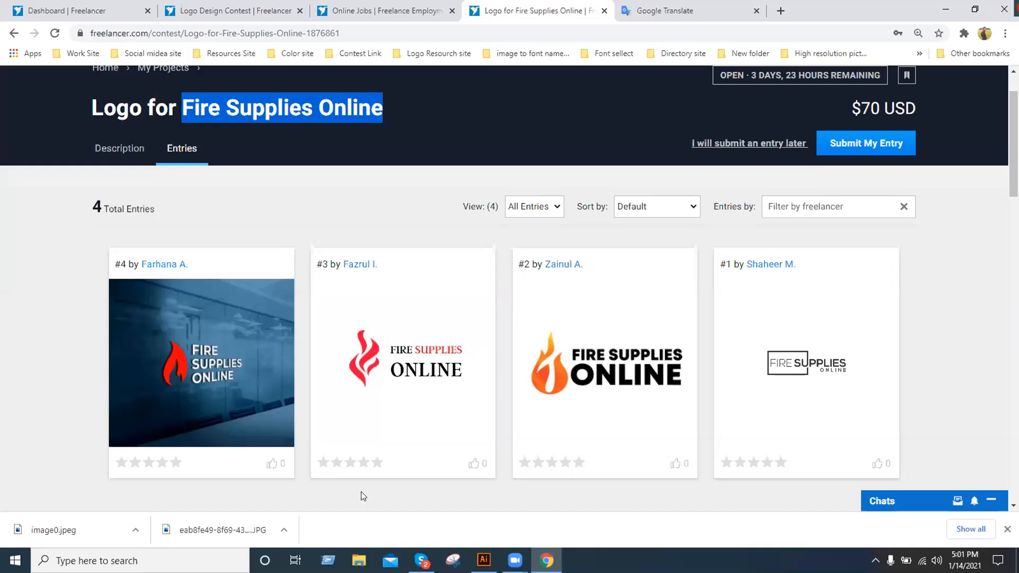
left_click(48, 313)
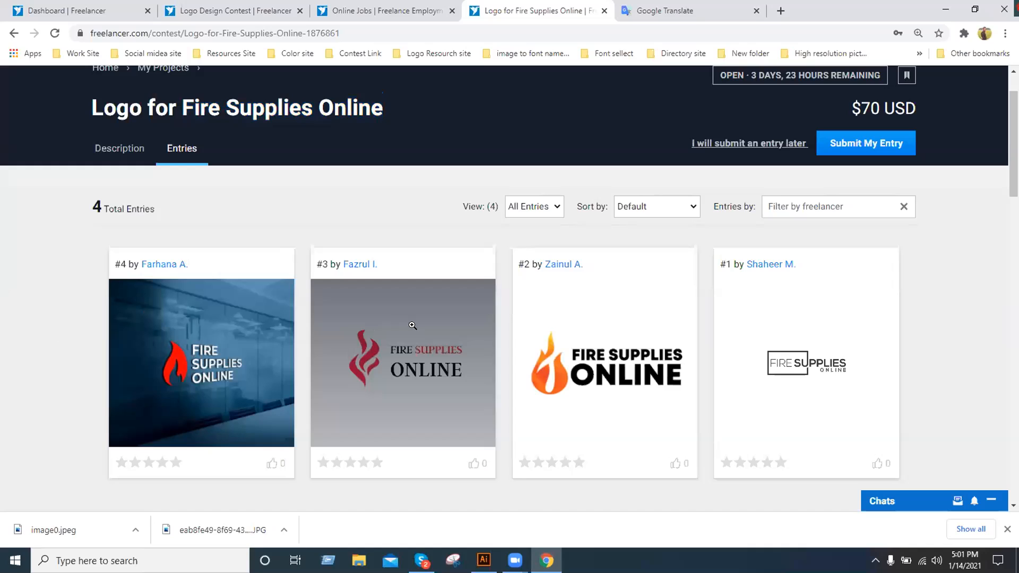
left_click(445, 334)
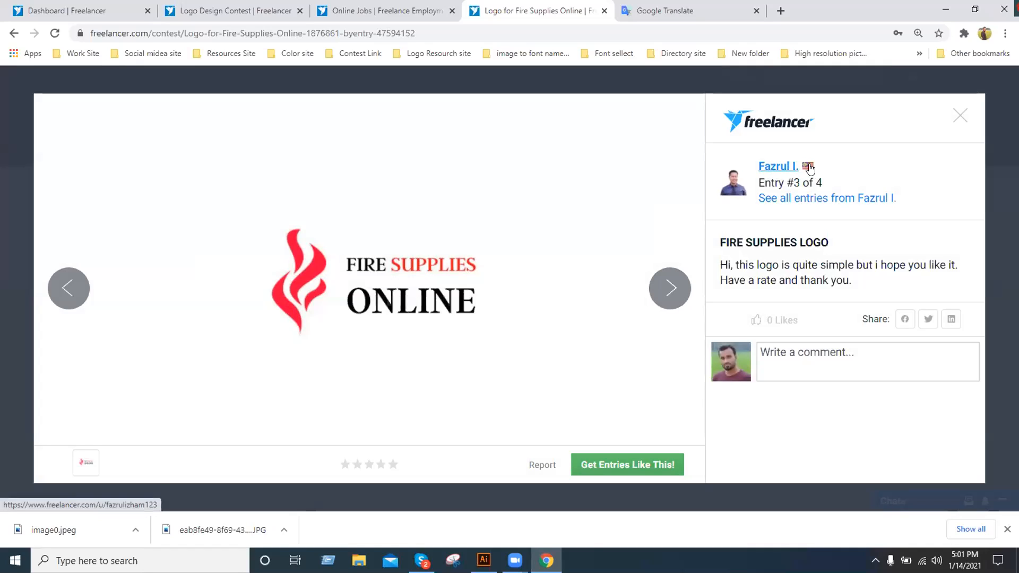
right_click(769, 169)
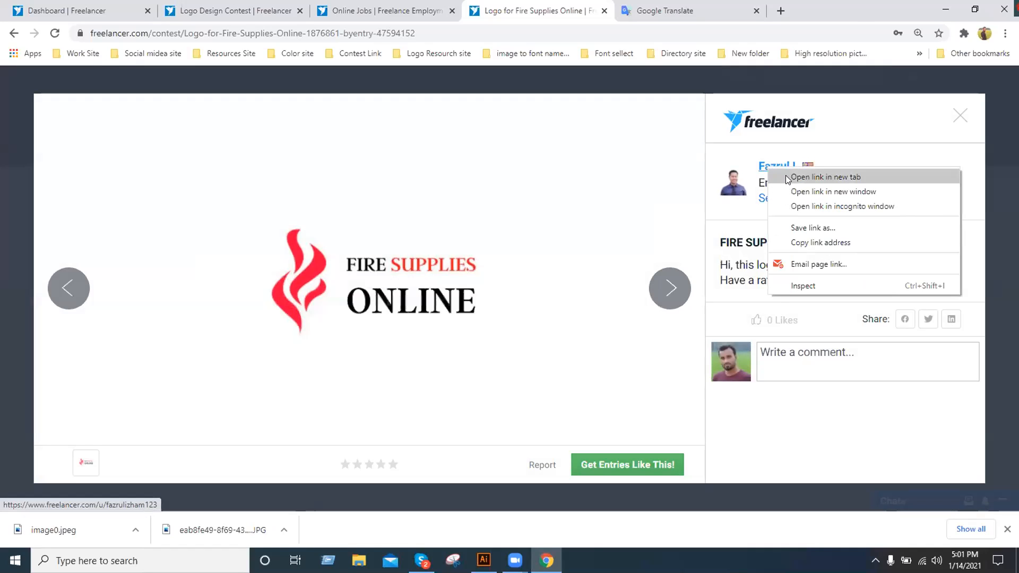
left_click(785, 176)
left_click(646, 9)
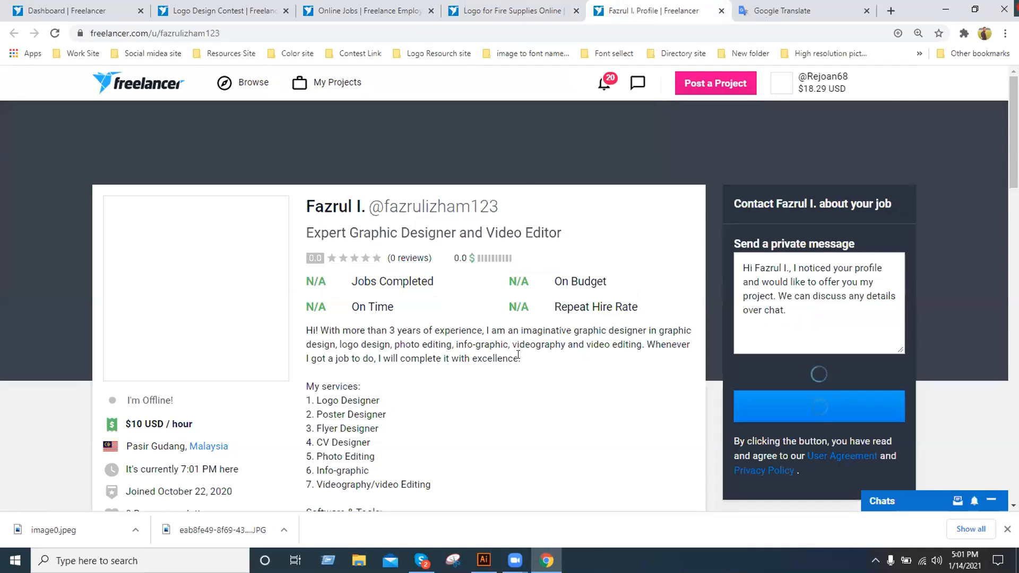
Look through the designer's Freelancer profile, including services and reviews, and close the profile.
scroll(511, 386, "down", 2)
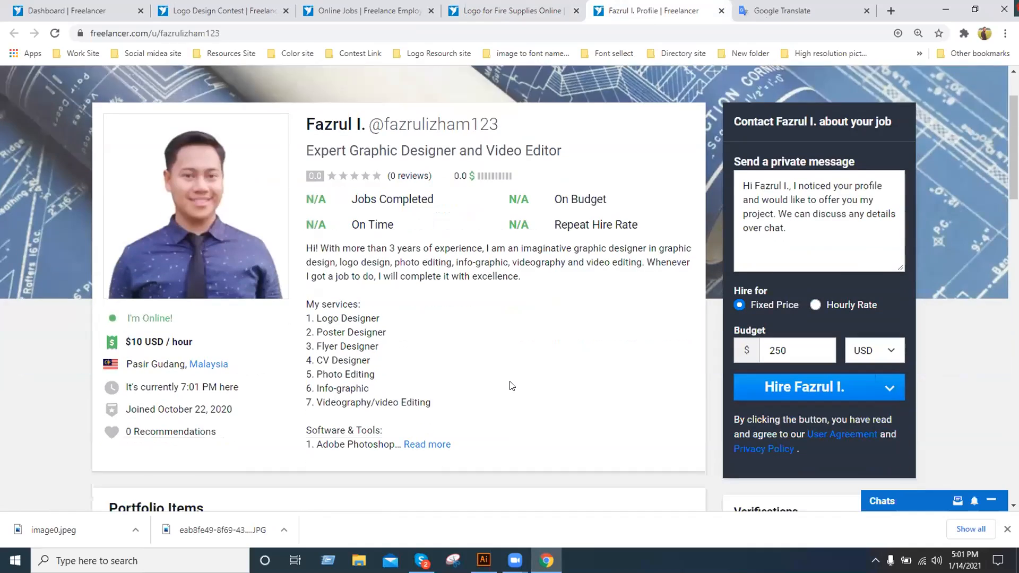
scroll(512, 386, "down", 2)
scroll(511, 385, "up", 2)
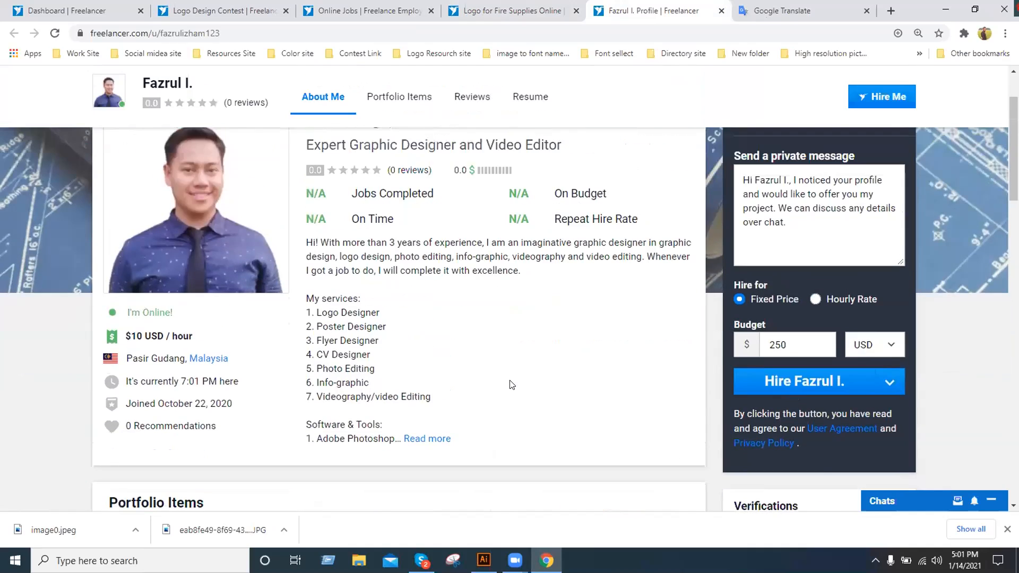
scroll(512, 384, "up", 2)
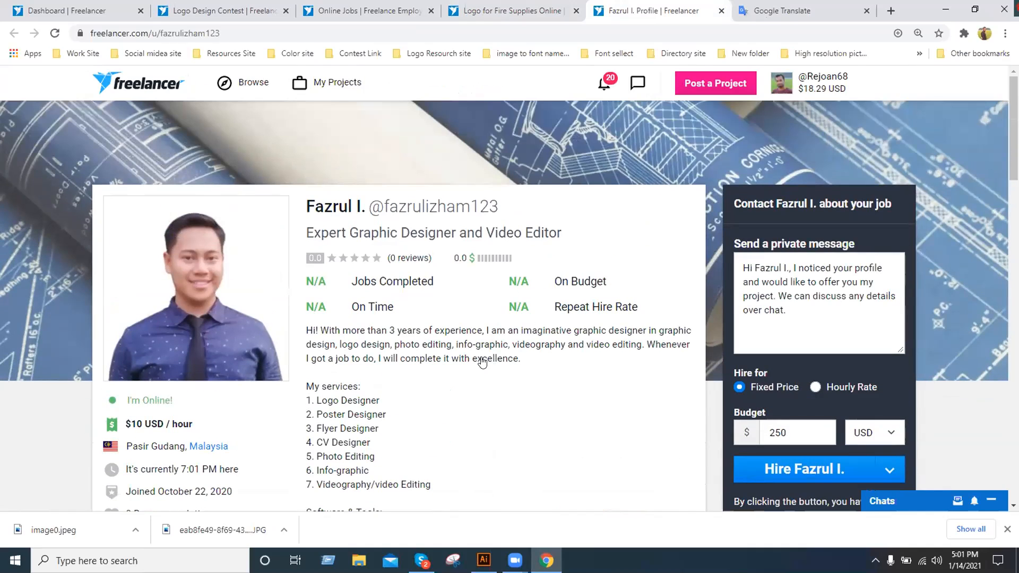
scroll(494, 357, "down", 10)
scroll(489, 352, "up", 8)
scroll(555, 162, "up", 2)
left_click(721, 11)
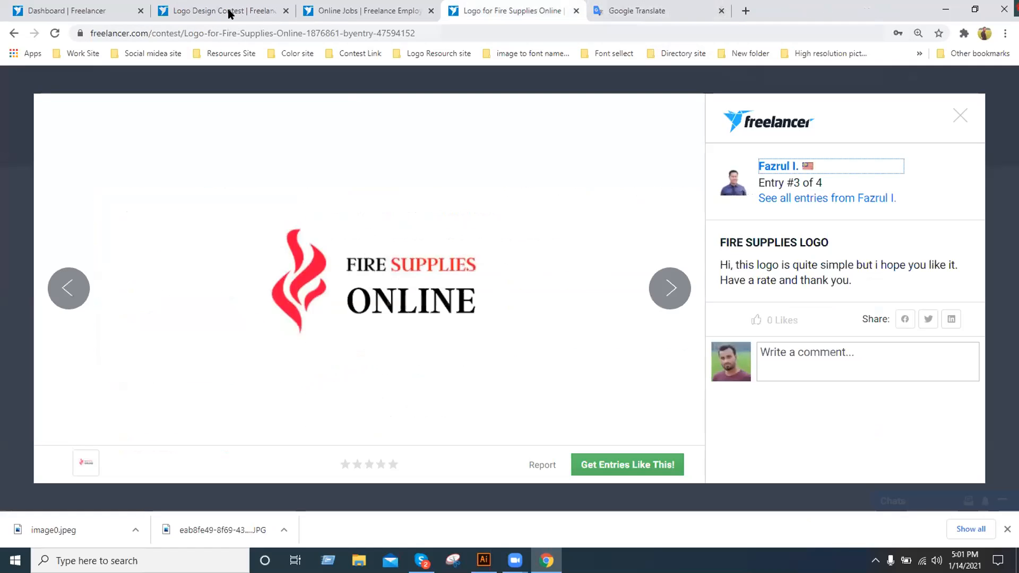
Examine the rated Power Writing entries on the Logo Design Contest page.
left_click(239, 9)
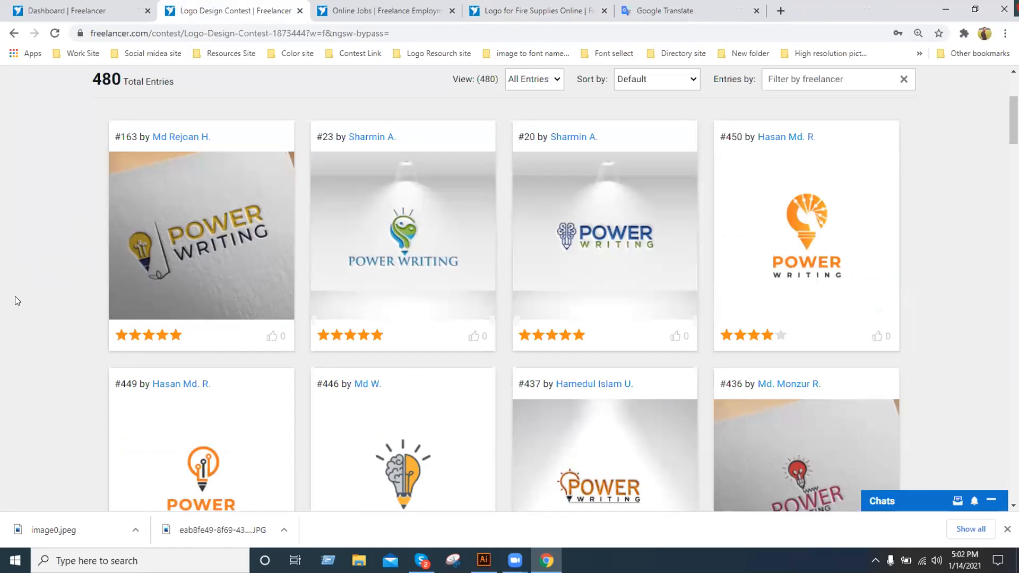
scroll(17, 291, "down", 1)
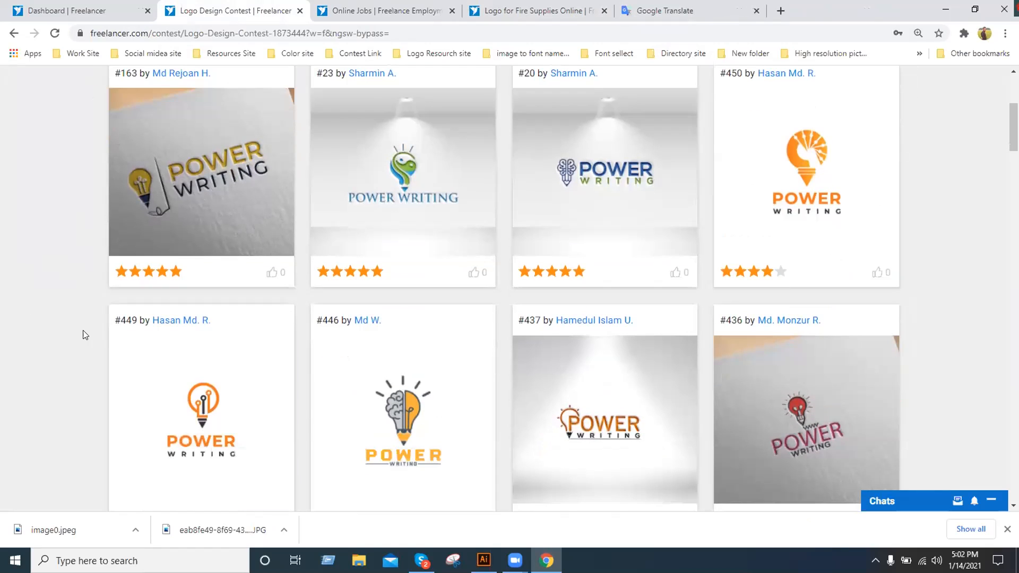
scroll(84, 334, "up", 1)
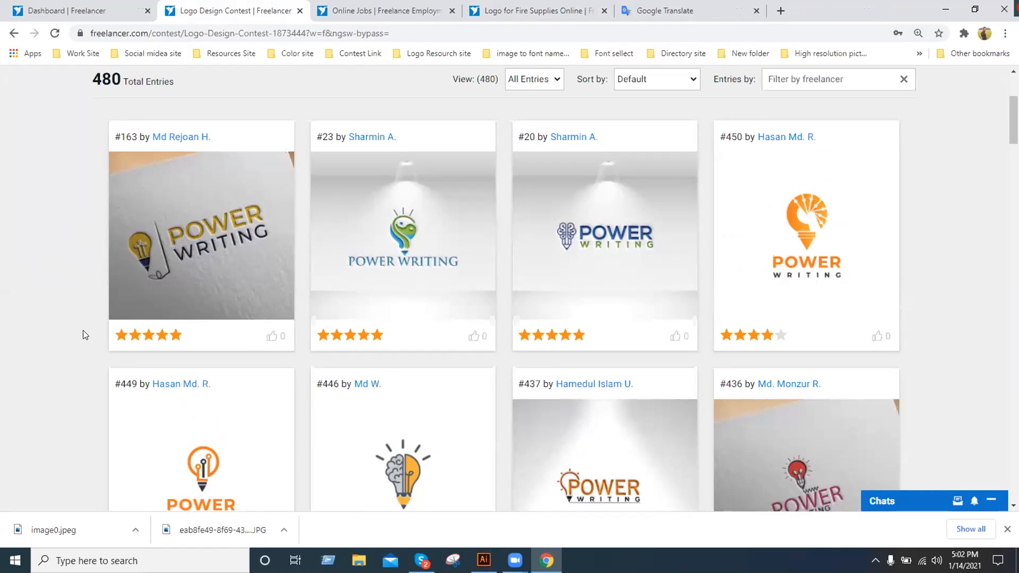
scroll(95, 339, "down", 2)
scroll(83, 319, "up", 1)
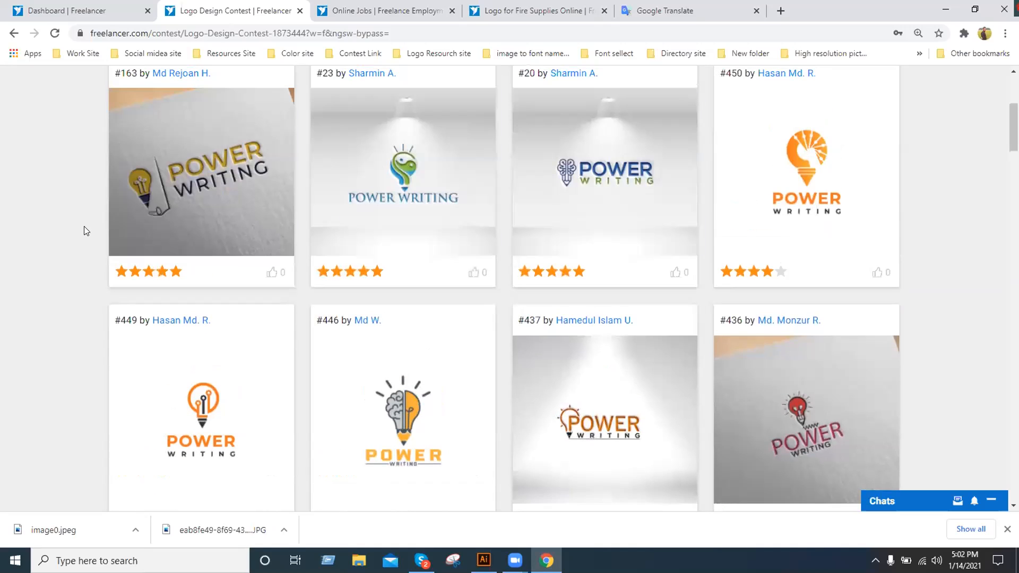
scroll(76, 229, "up", 1)
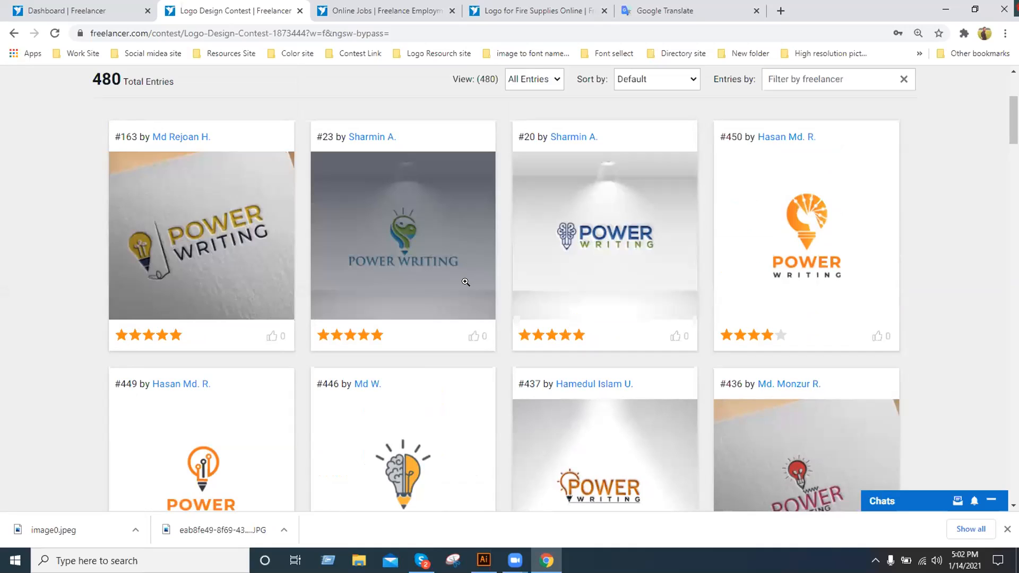
Filter the Power Writing contest entries to My Entries, review them, and restore the All Entries view.
left_click(558, 79)
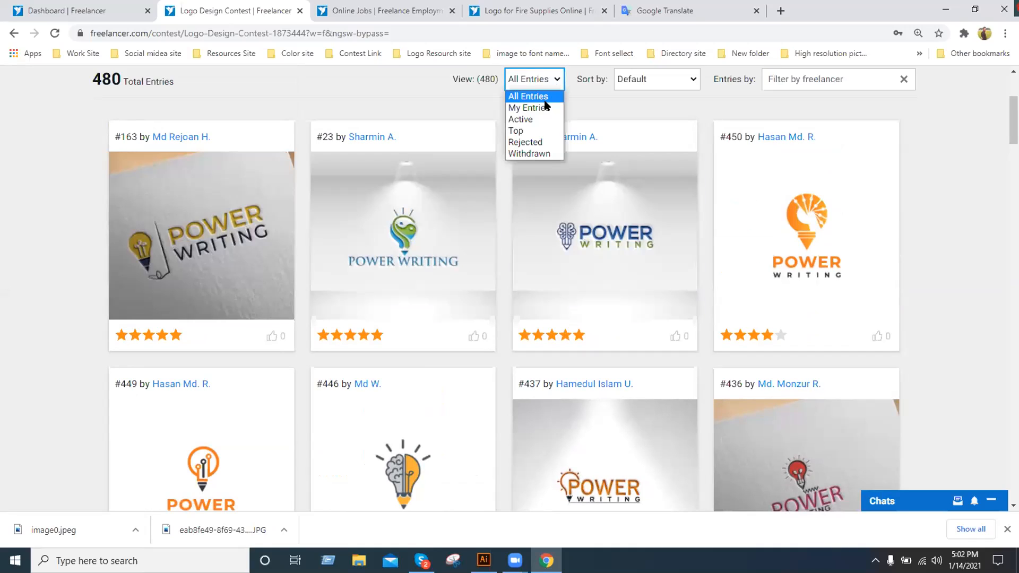
left_click(545, 103)
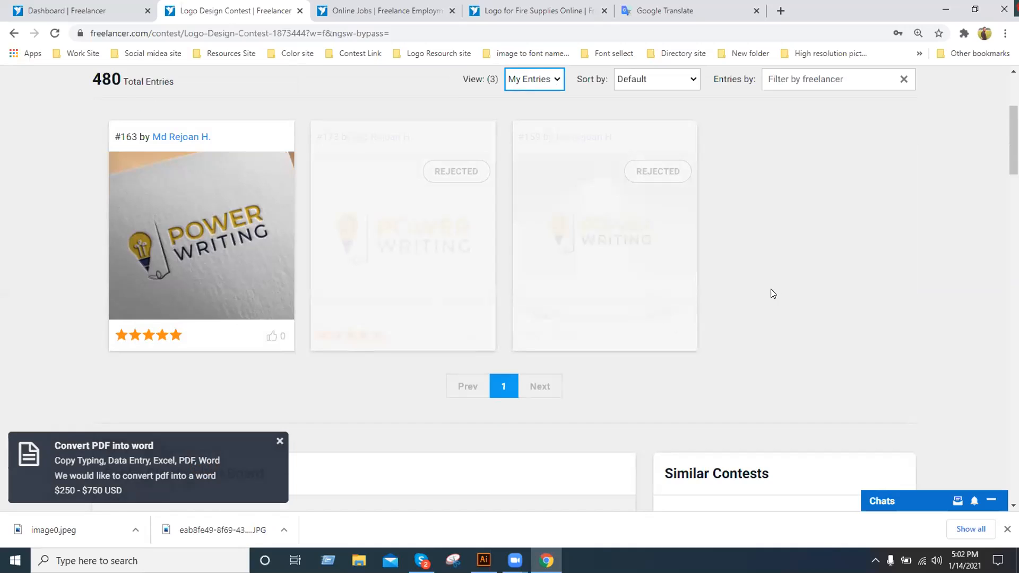
scroll(770, 292, "up", 2)
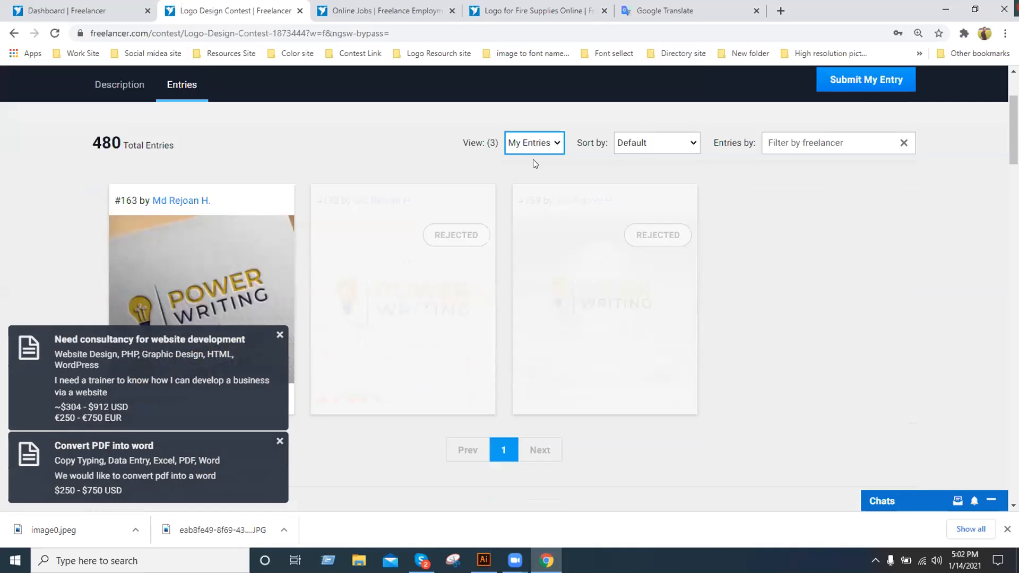
left_click(554, 148)
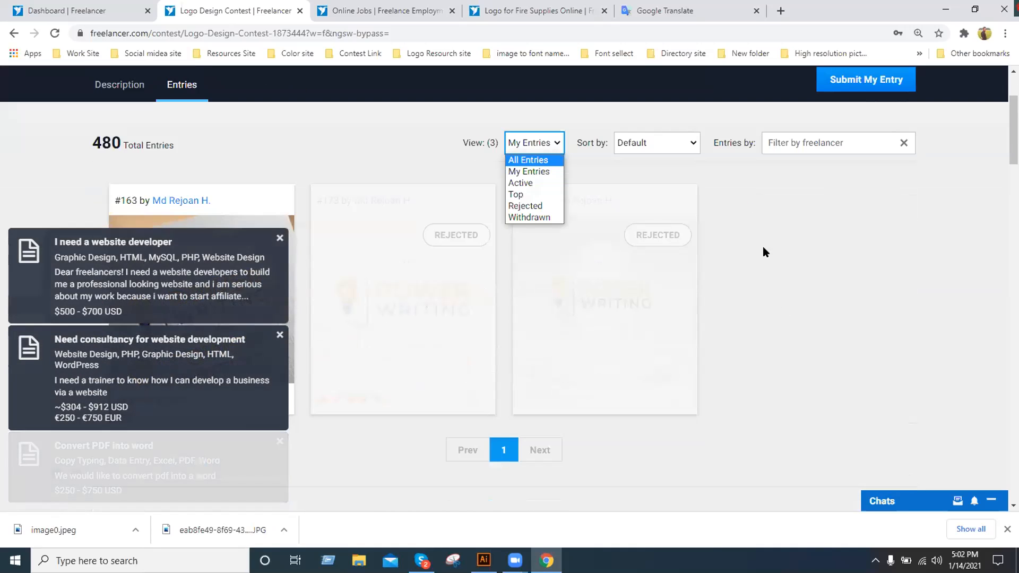
left_click(528, 160)
scroll(297, 155, "down", 1)
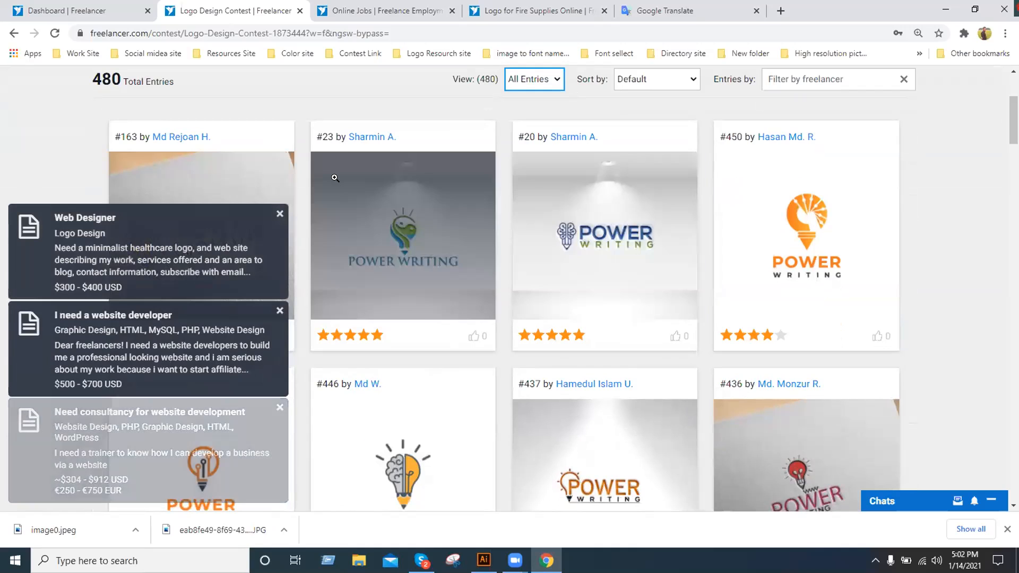
Review the Logo Design Contest header, return to the Fire Supplies Online contest and close the enlarged entry #3.
left_click(358, 95)
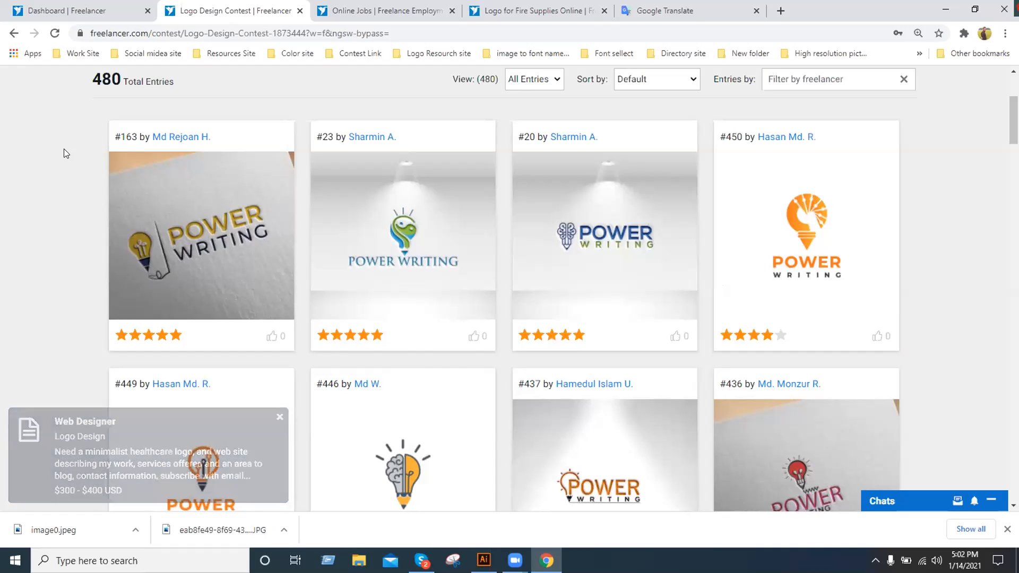
scroll(87, 158, "up", 3)
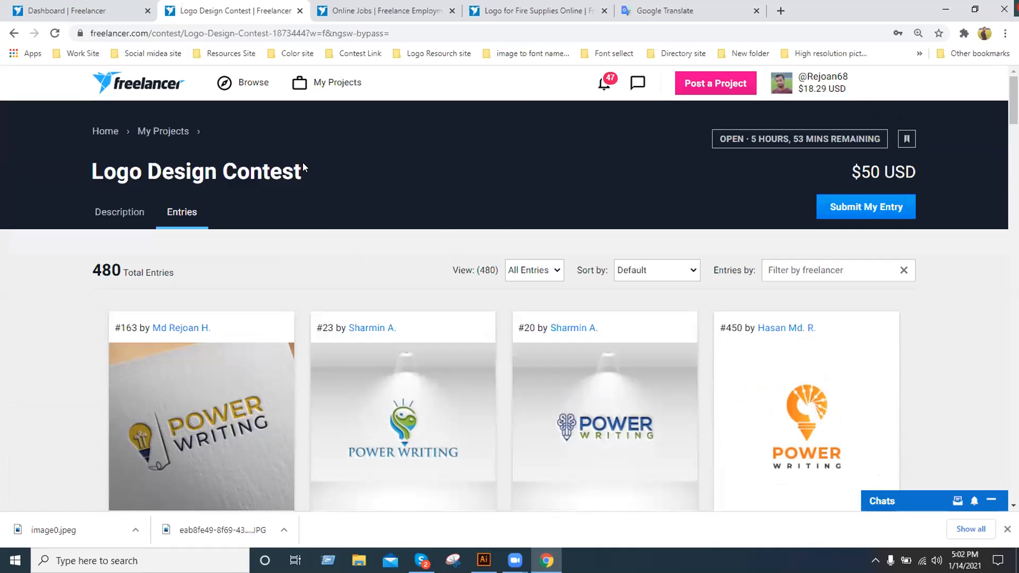
mouse_move(335, 85)
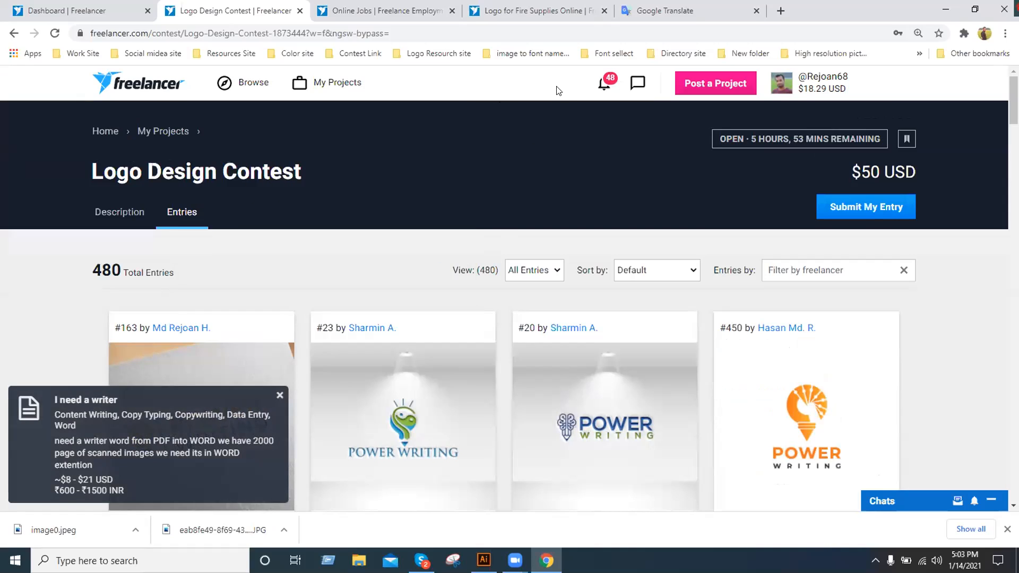
left_click(544, 12)
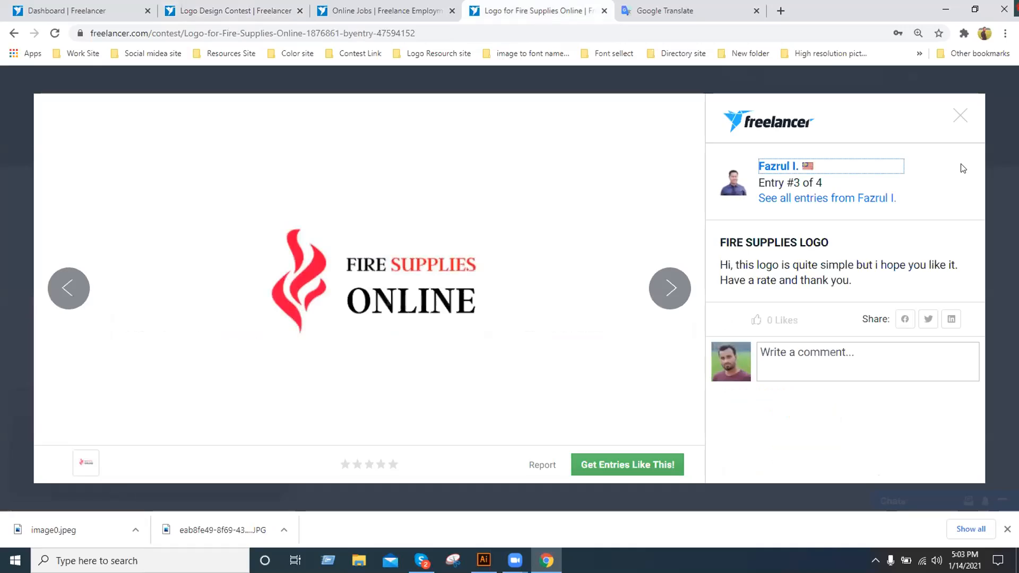
left_click(961, 116)
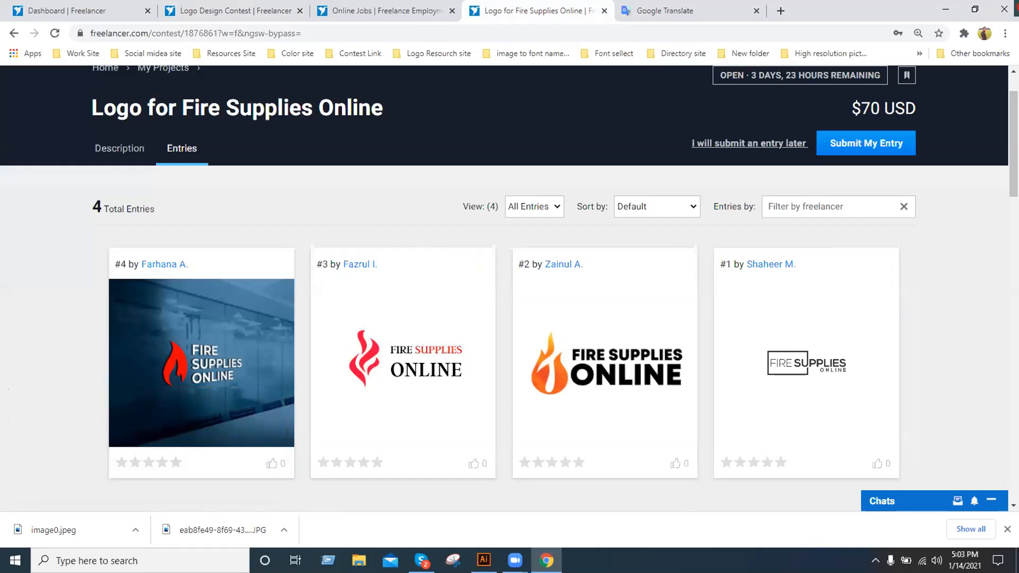
Return to Illustrator, enlarge the "Fire Supplies Online" text to about 39.72 pt and shift it toward the artboard's centre.
left_click(484, 560)
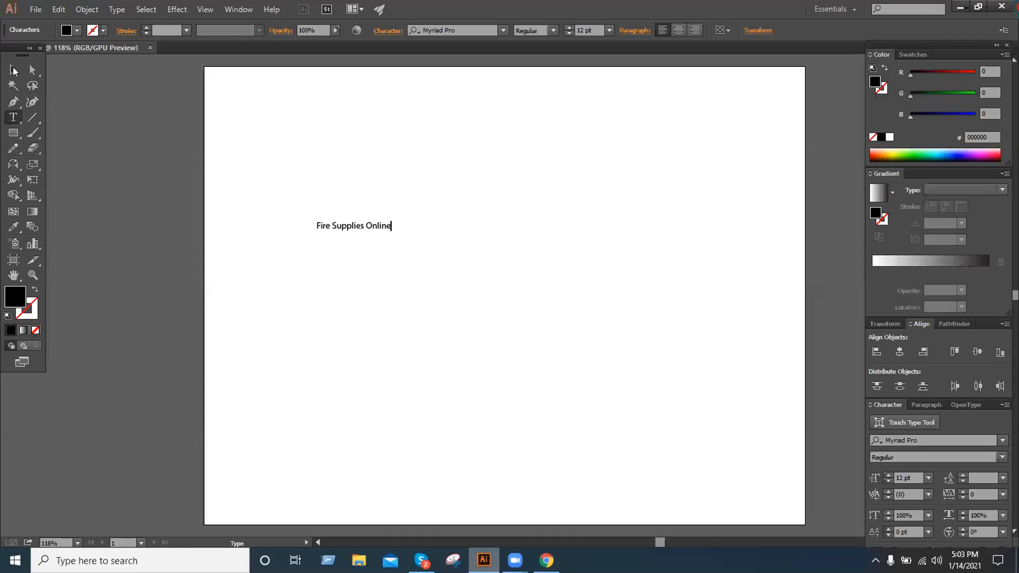
left_click_drag(397, 243, 467, 302)
left_click_drag(464, 231, 583, 245)
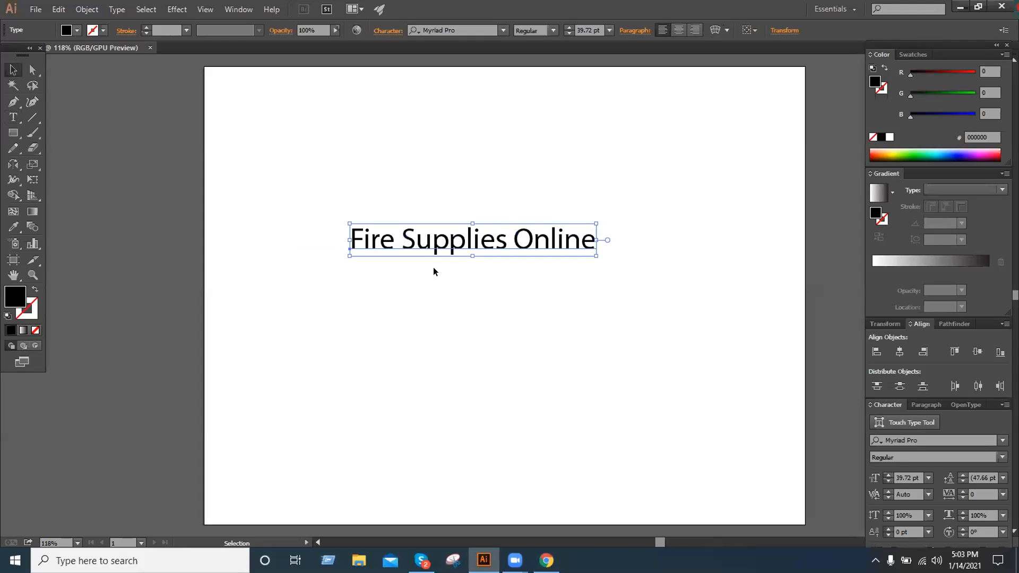
Copy "Supplies Online" from the enlarged text line and delete it there, leaving only "Fire".
left_click_drag(406, 240, 720, 242)
key("ctrl+c")
double_click(467, 242)
key("BackSpace")
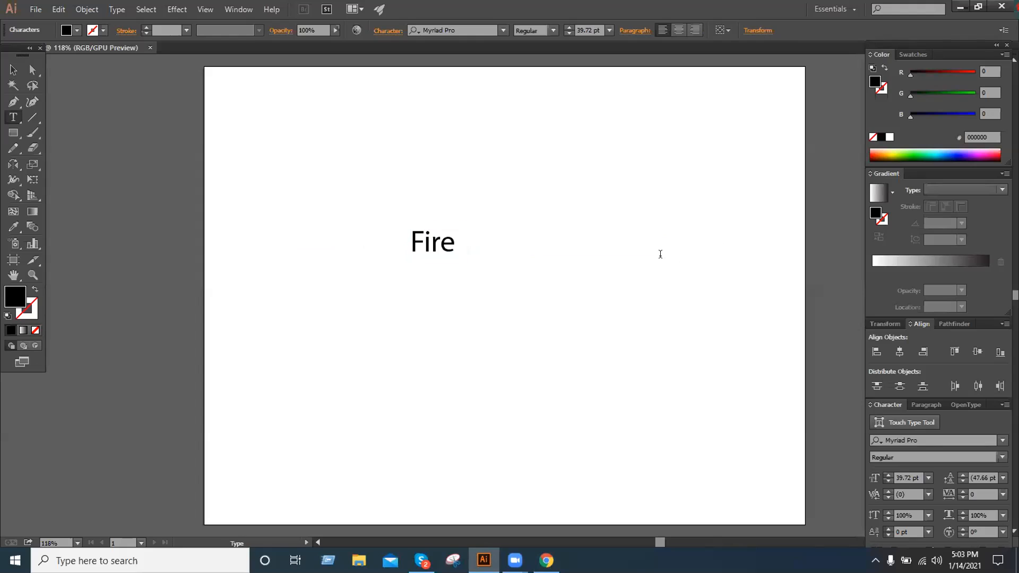
Move the word "Fire" slightly to the right on the artboard and deselect it.
left_click(14, 70)
left_click(291, 188)
left_click_drag(439, 248, 469, 252)
left_click(374, 274)
Paste "Supplies Online" as a separate text object just below "Fire".
key("t")
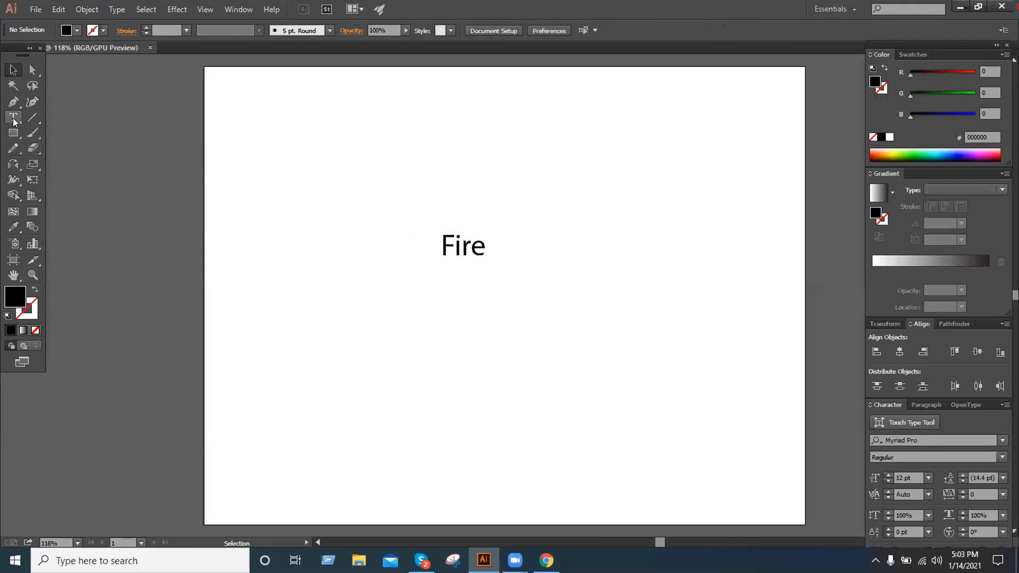
left_click(447, 276)
key("ctrl+v")
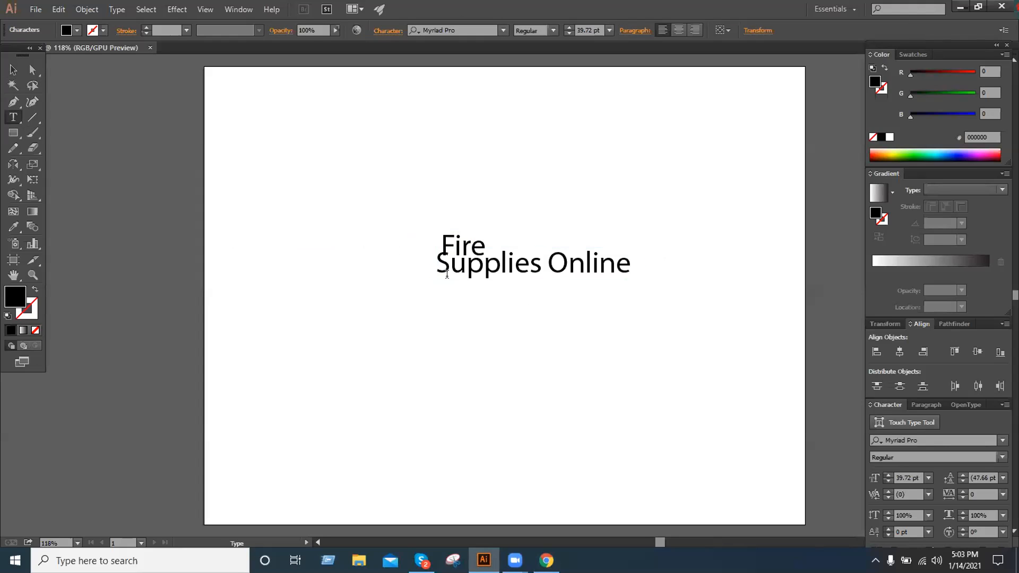
Copy the word "Online" from the second text line and delete it there, leaving only "Supplies".
left_click_drag(545, 261, 644, 268)
key("ctrl+c")
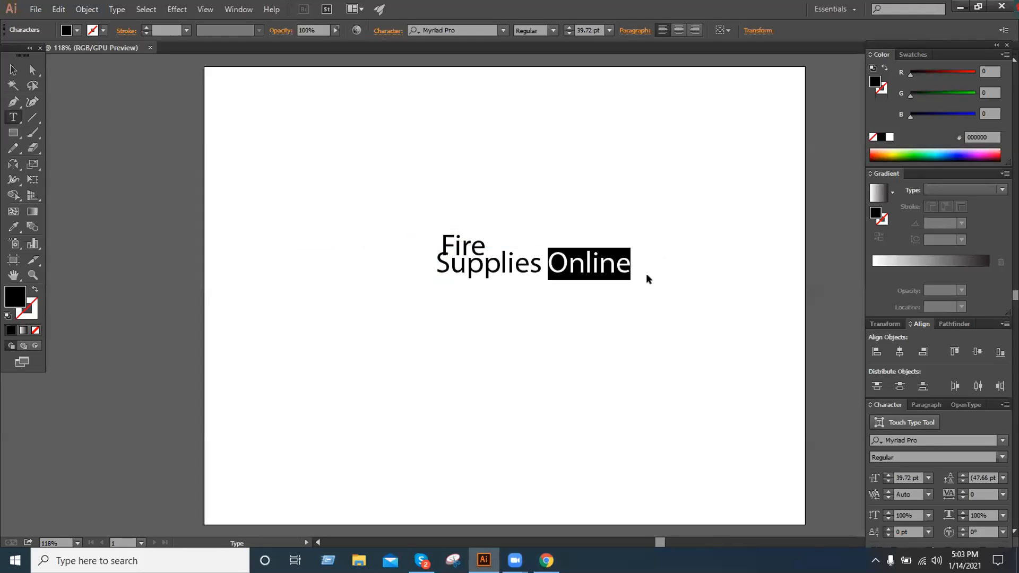
key("BackSpace")
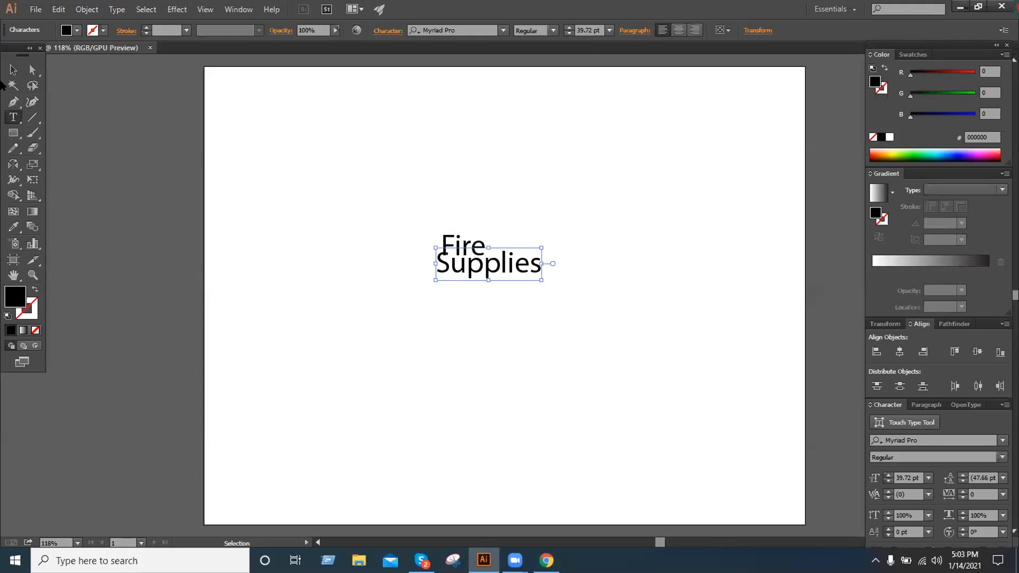
Move the word "Supplies" straight down so it sits clear of "Fire", and deselect it.
left_click(13, 69)
left_click_drag(502, 272, 503, 286)
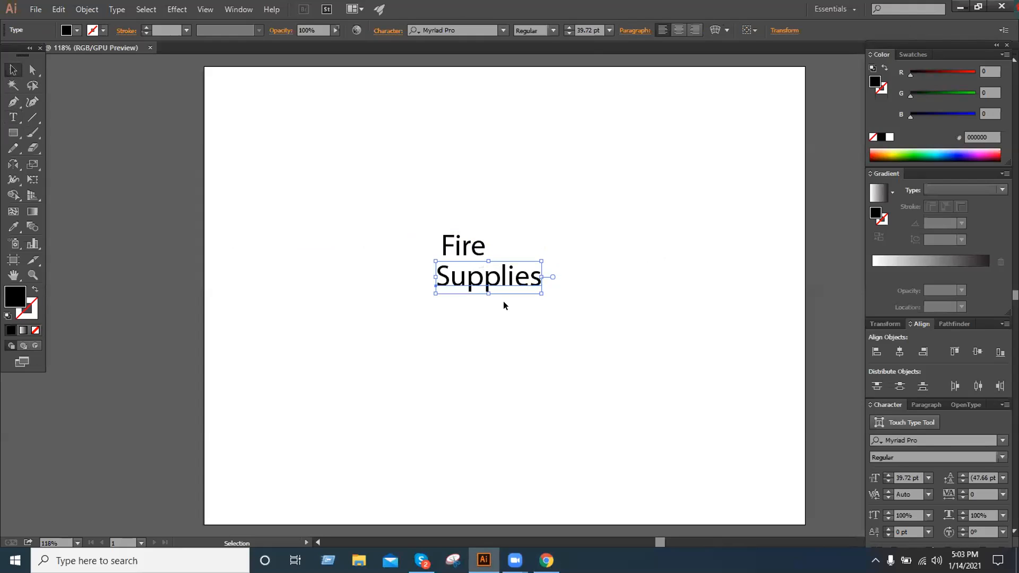
left_click(472, 325)
Paste "Online" as a separate text object below "Supplies", nudge it down and select all three words.
left_click(8, 118)
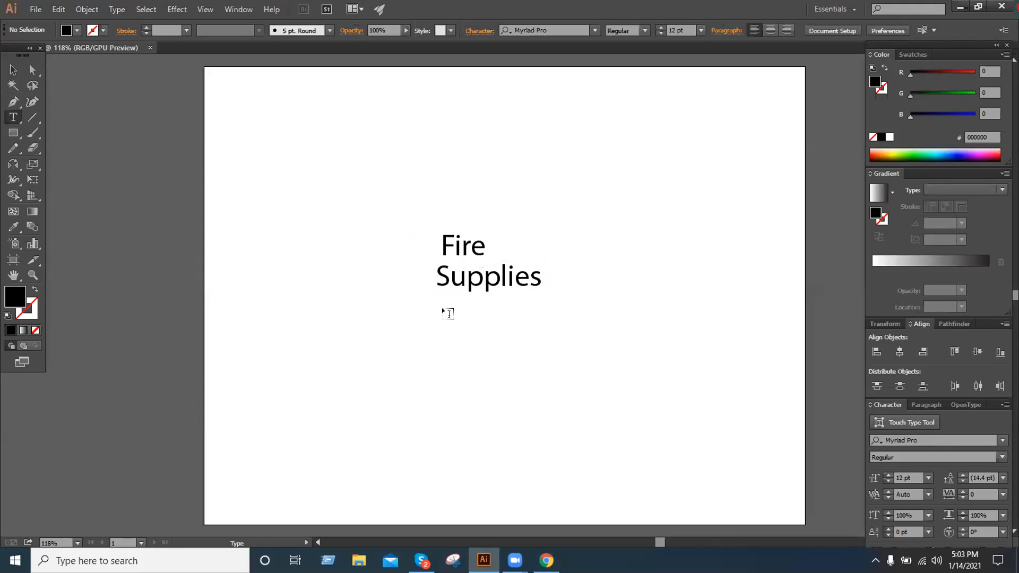
left_click(445, 310)
key("ctrl+v")
left_click(13, 69)
left_click_drag(482, 308, 483, 319)
left_click_drag(411, 199, 544, 347)
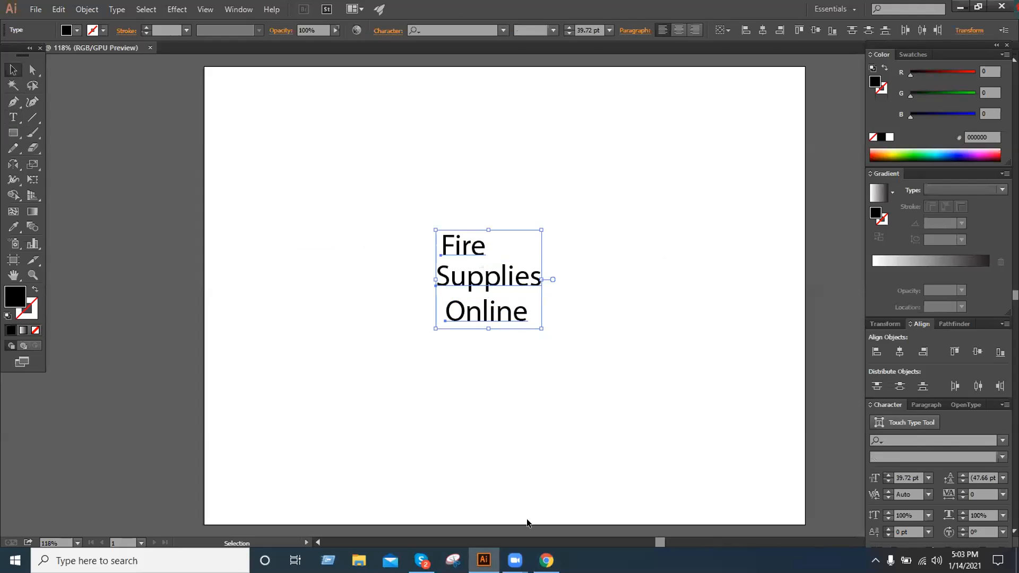
Review the contest description and the attached image0.jpeg in the Chrome browser, and return to Illustrator.
left_click(546, 560)
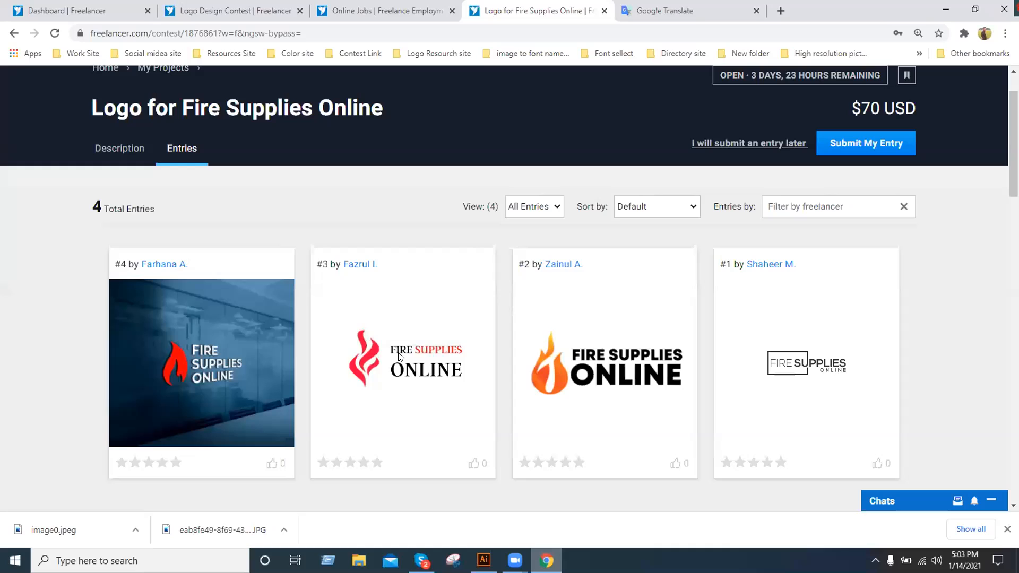
left_click(122, 150)
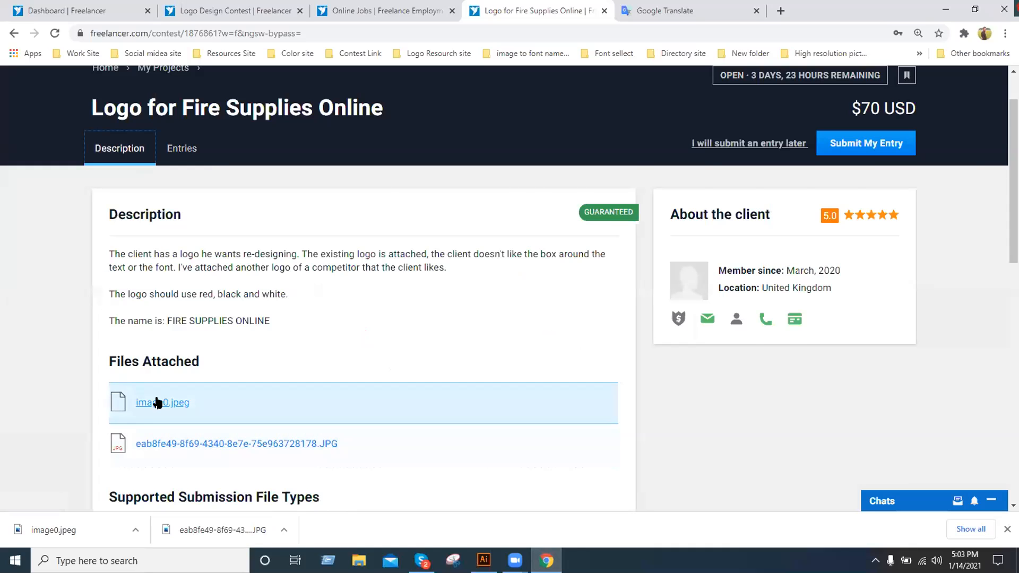
left_click(158, 403)
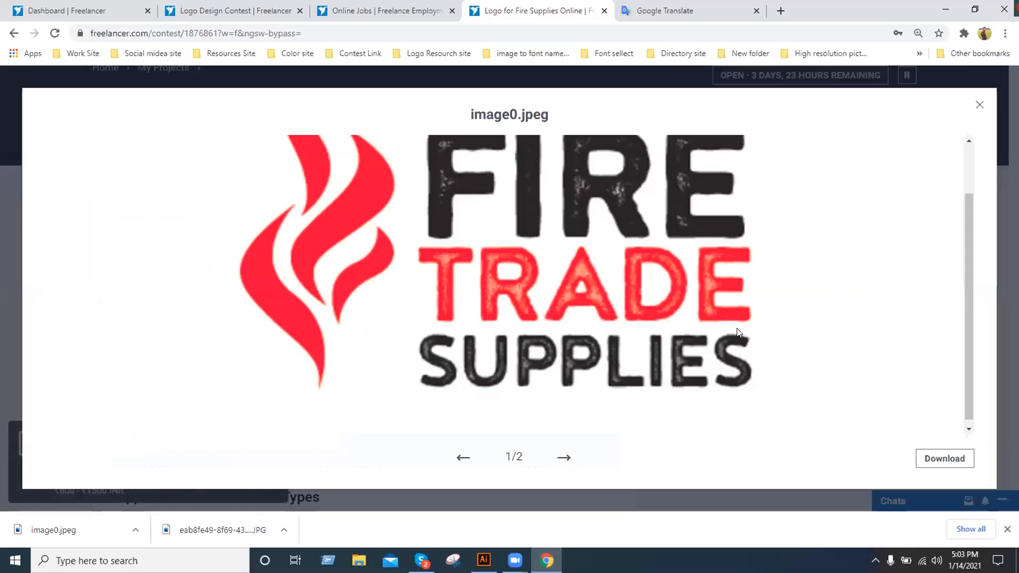
left_click(980, 106)
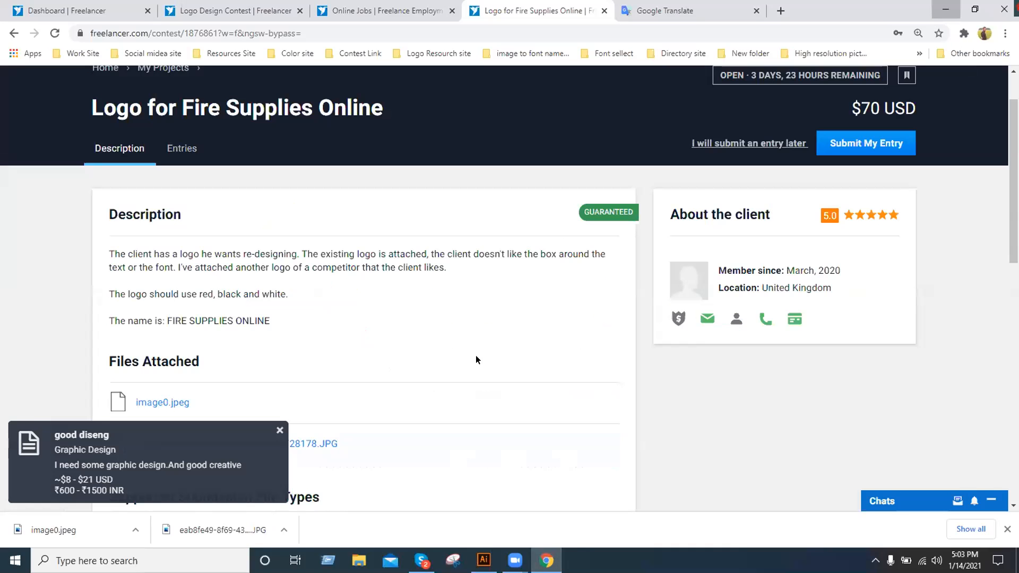
left_click(946, 9)
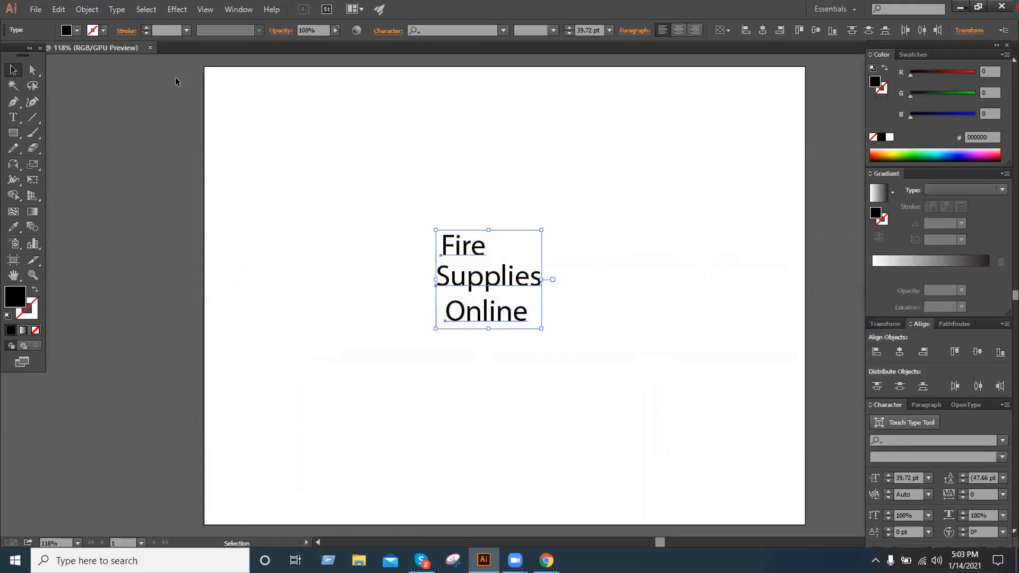
Change the case of the three selected text objects to UPPERCASE.
left_click(117, 9)
mouse_move(166, 209)
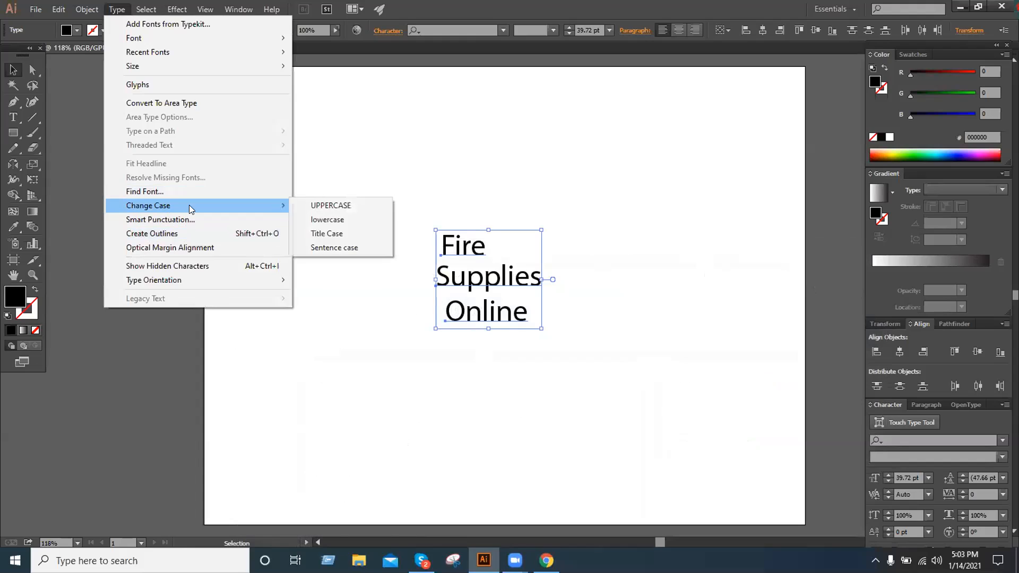
left_click(319, 207)
Align the left edges of the three words, shift the block slightly down and left, and deselect it.
left_click(370, 213)
left_click_drag(370, 212, 530, 354)
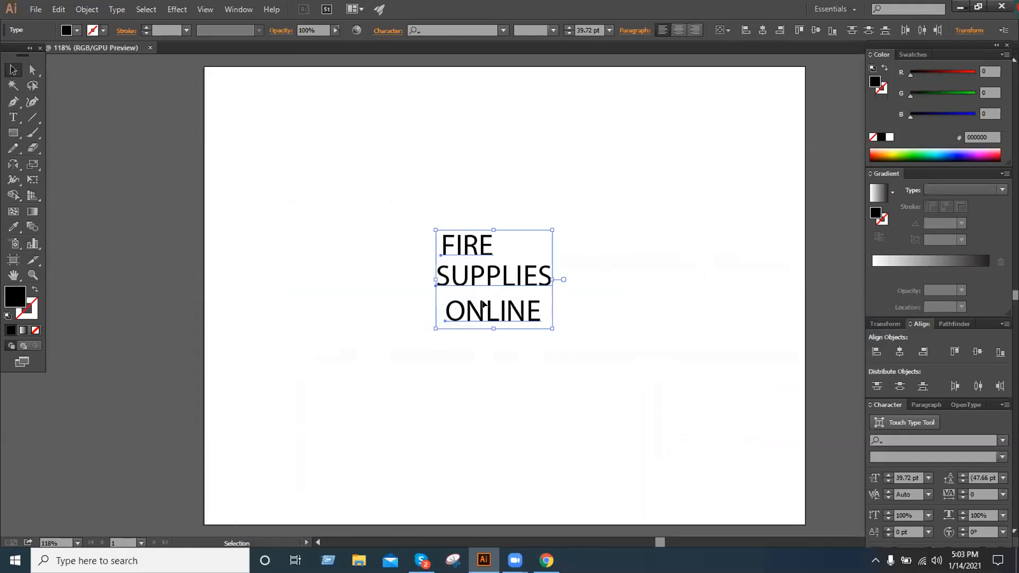
left_click(877, 352)
left_click_drag(525, 292, 522, 296)
left_click(652, 444)
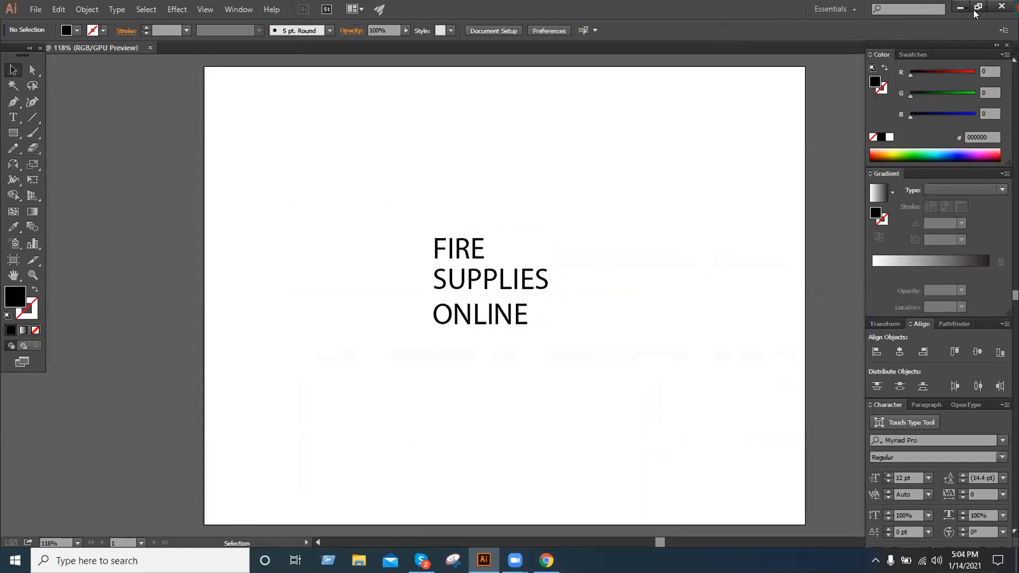
Look over the Power Writing entries of the other Logo Design Contest in the Chrome browser, and return to Illustrator.
left_click(960, 7)
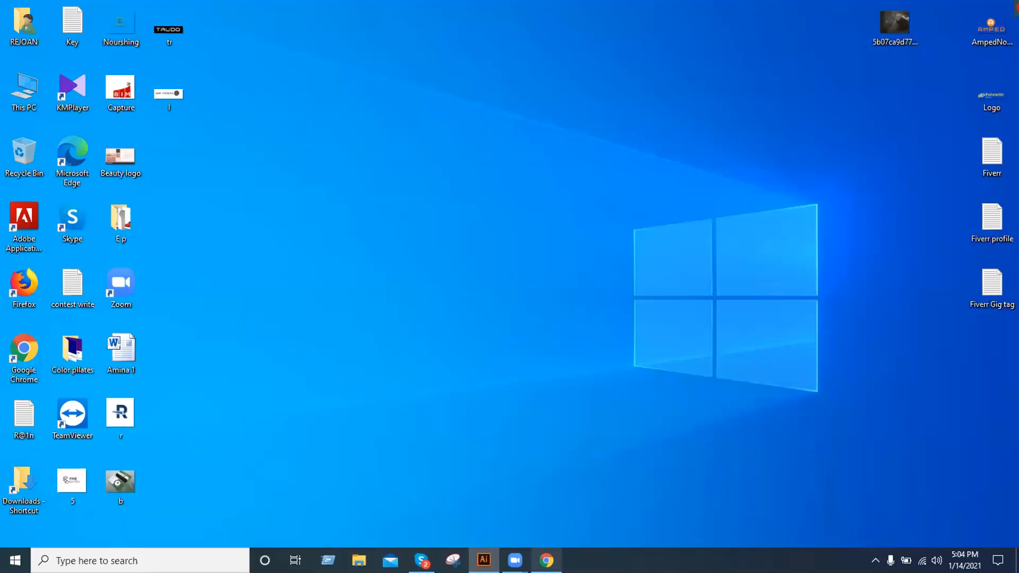
left_click(546, 561)
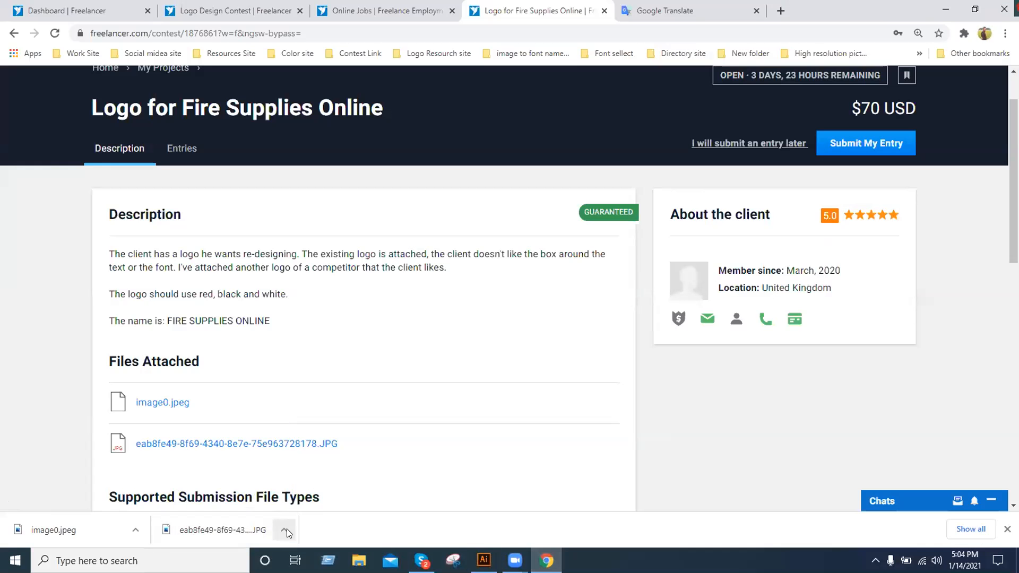
left_click(285, 529)
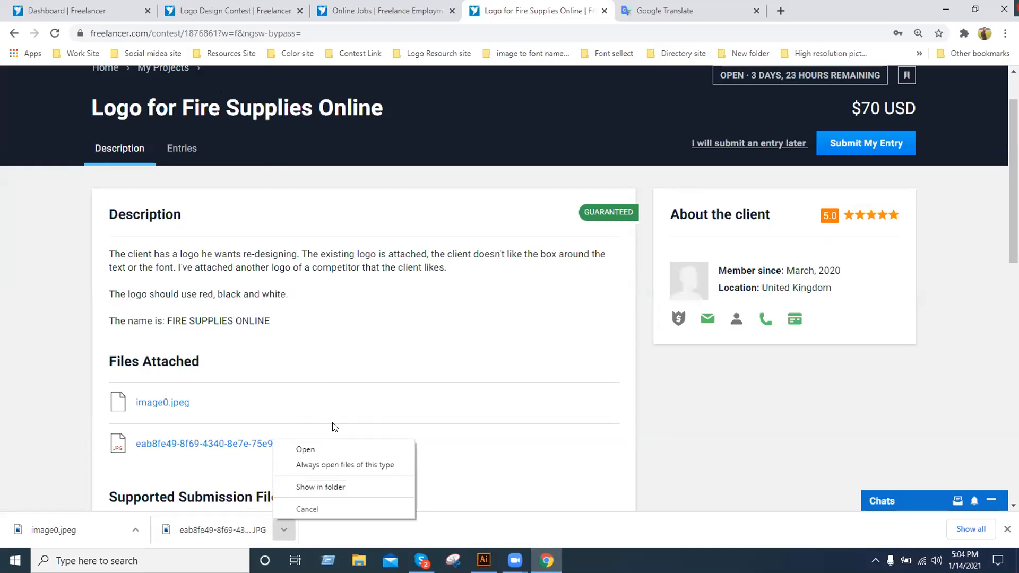
left_click(231, 9)
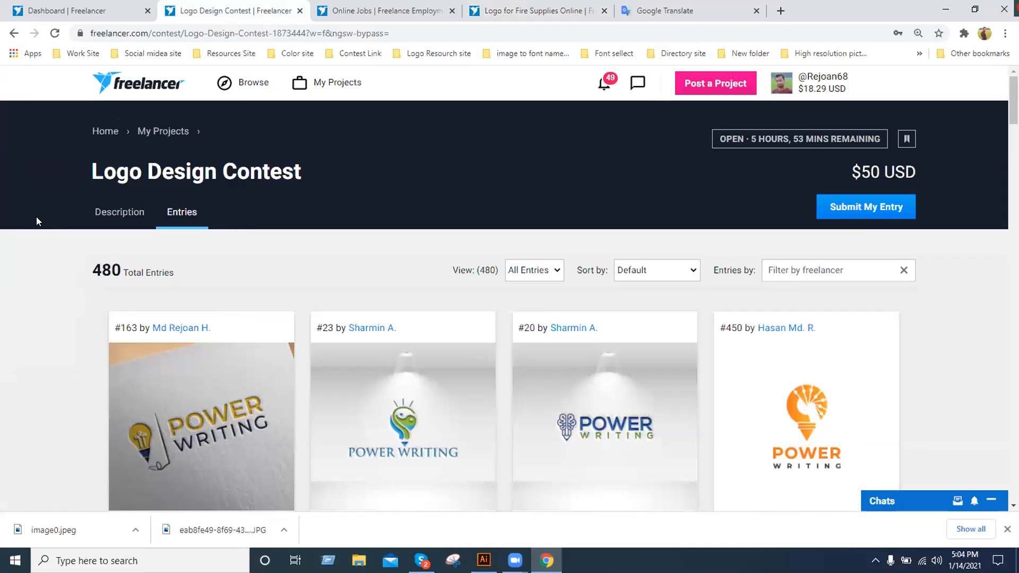
scroll(41, 233, "down", 1)
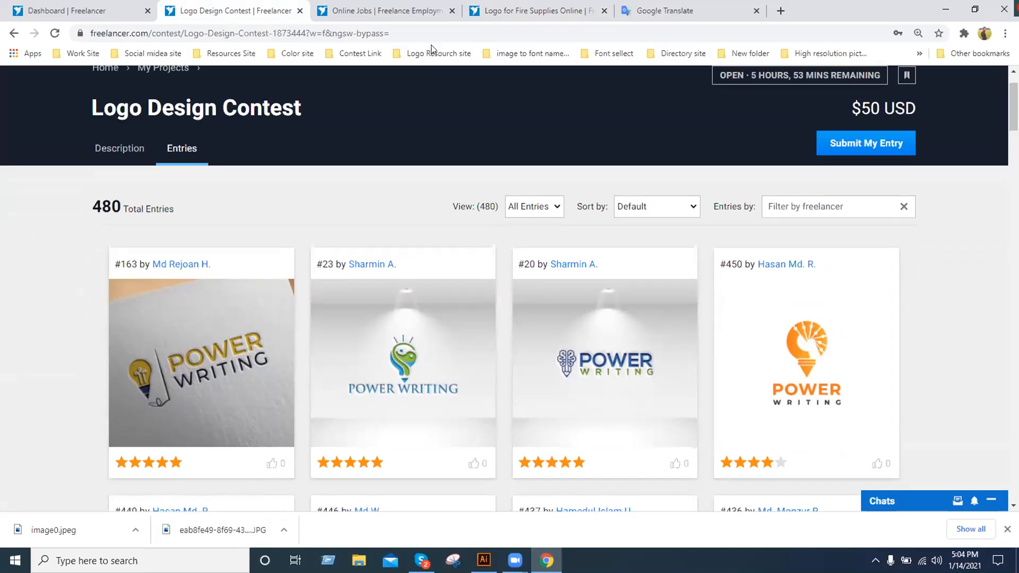
left_click(406, 32)
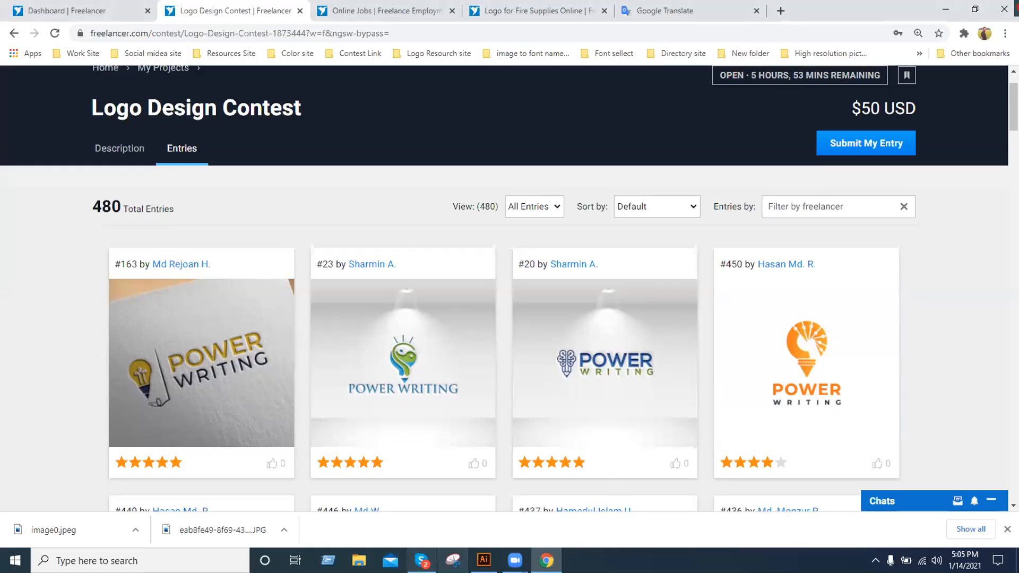
mouse_move(484, 561)
left_click(484, 510)
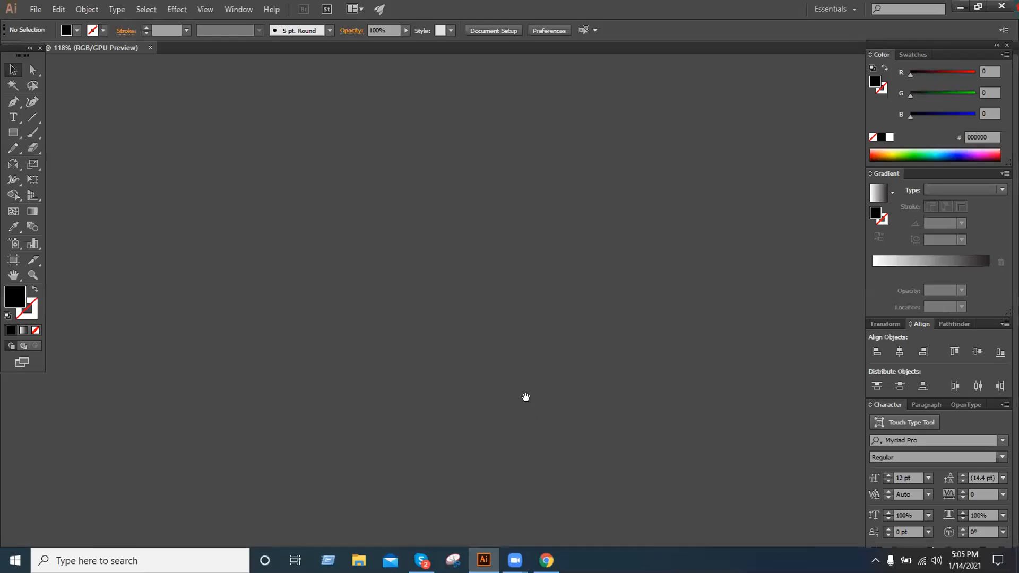
left_click(491, 326)
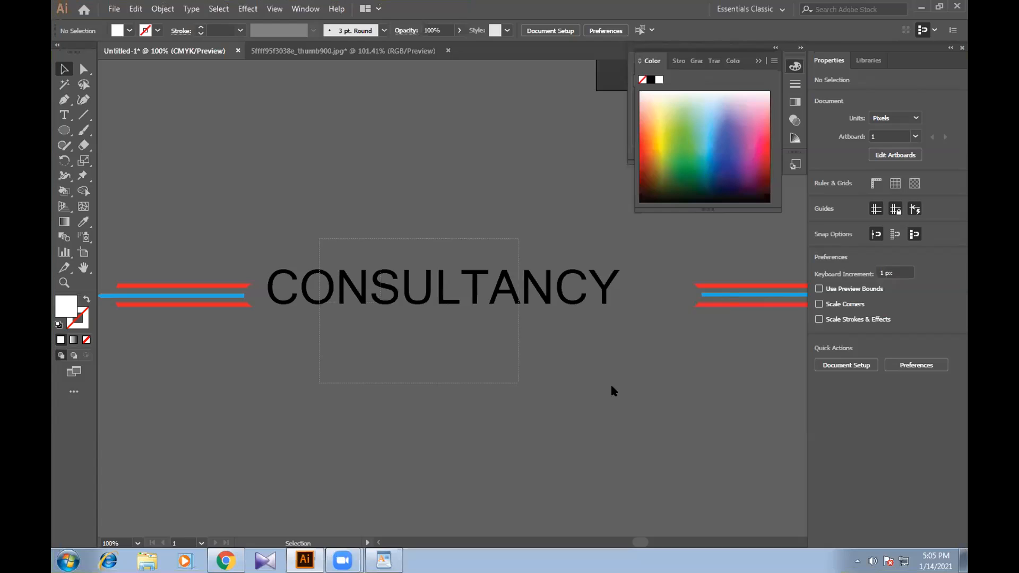
left_click_drag(604, 368, 613, 388)
left_click_drag(134, 212, 750, 338)
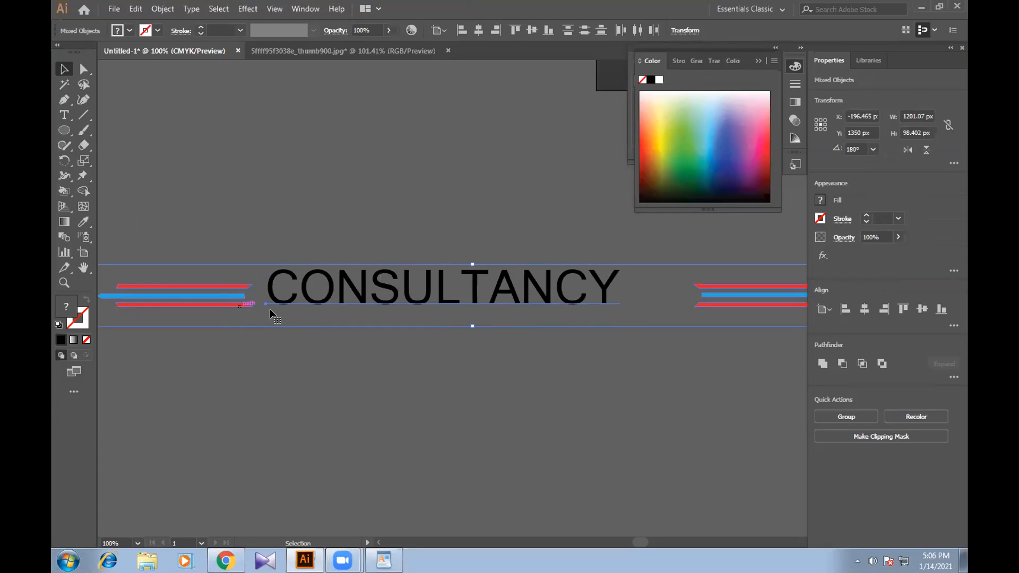
left_click(365, 291)
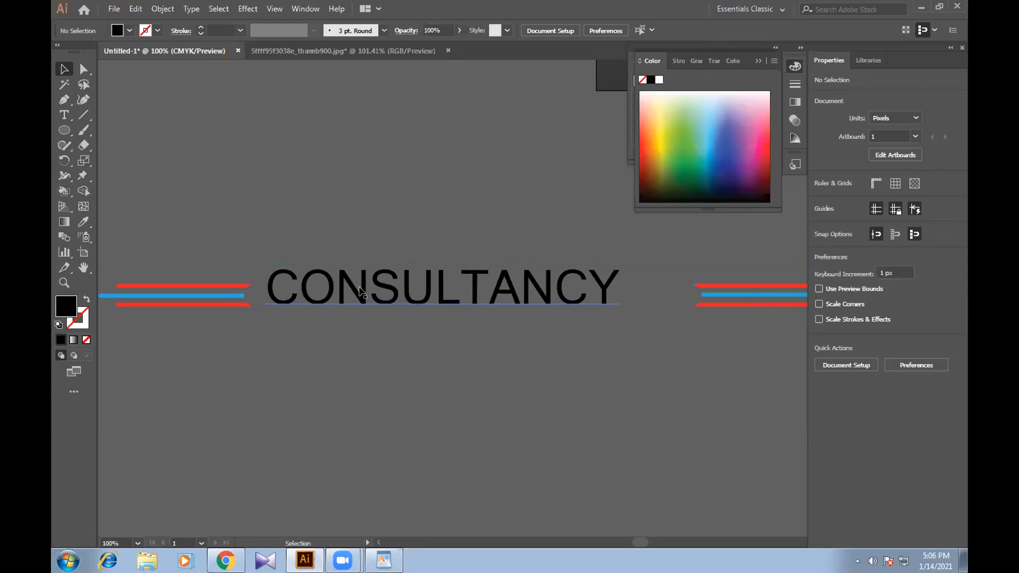
left_click(361, 292)
left_click(162, 8)
left_click(568, 163)
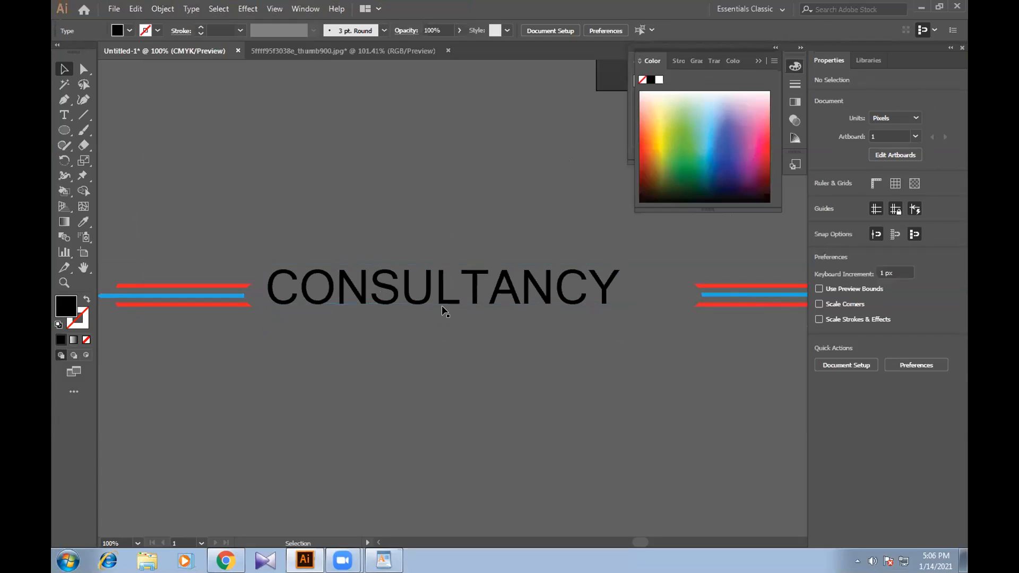
Convert the "CONSULTANCY" text in the Untitled-1 document to outlines.
left_click(446, 301)
right_click(437, 286)
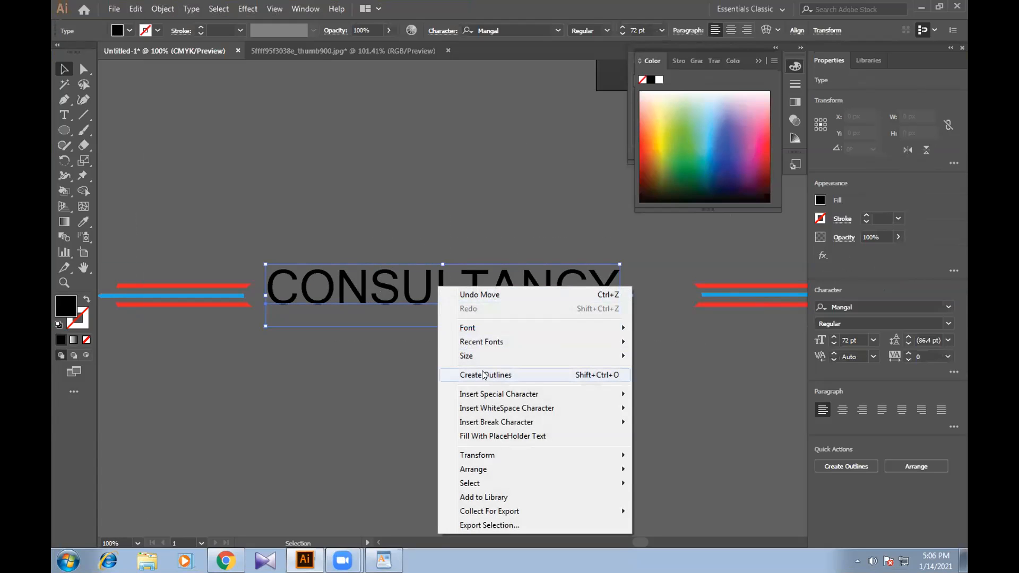
left_click(478, 375)
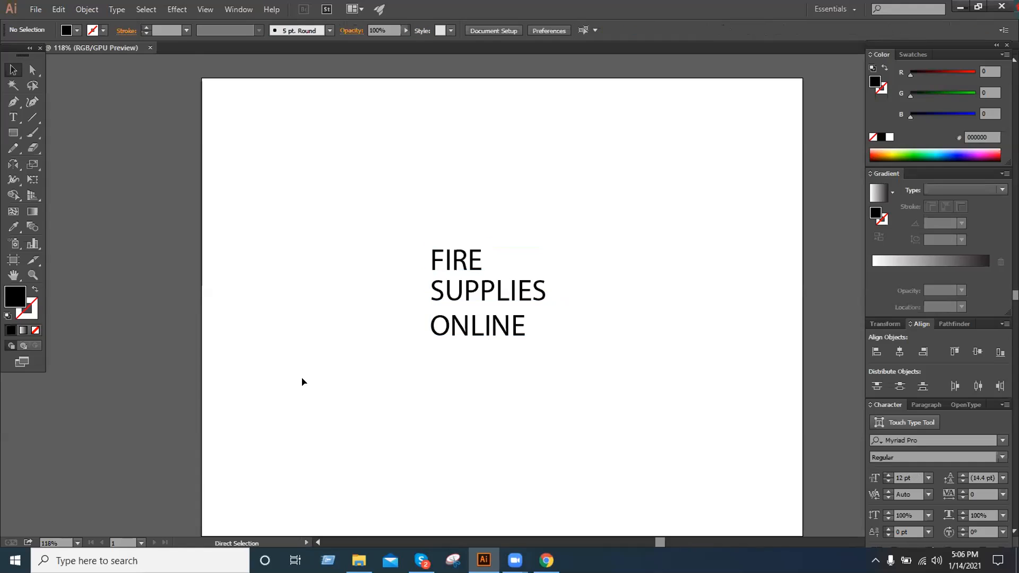
Bring the client's two reference images into the logo document and shift the looka.com phone screenshot slightly left.
left_click_drag(300, 380, 723, 388)
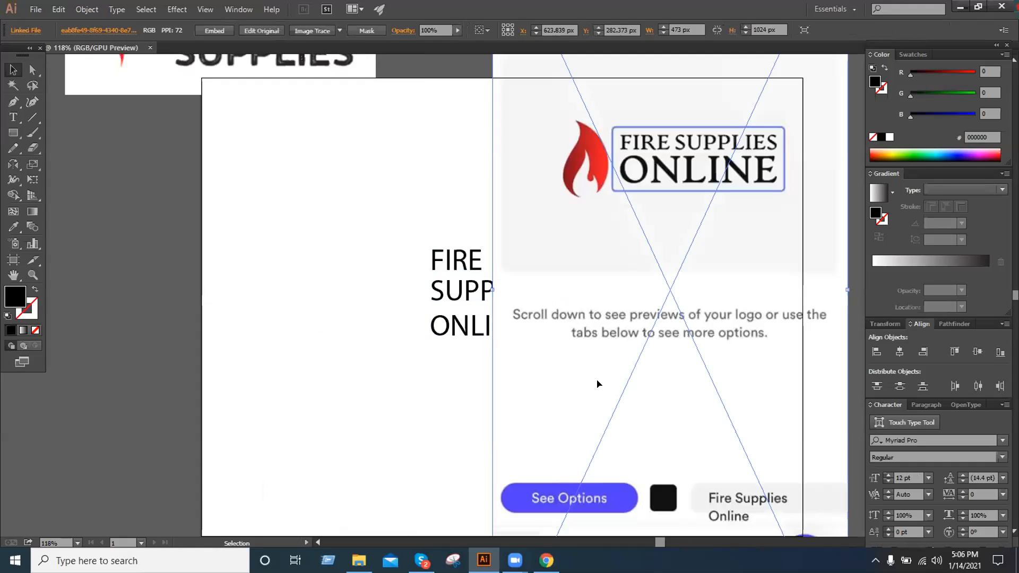
left_click_drag(596, 382, 578, 383)
scroll(534, 406, "down", 3)
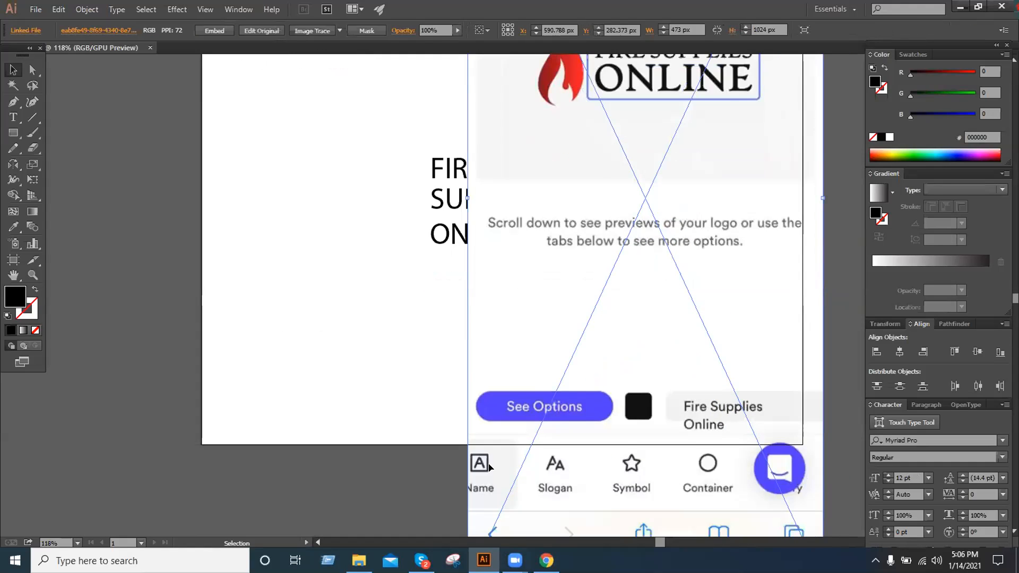
Scale the phone screenshot to about 249 × 538 px and move it off the artboard, beside its left edge.
scroll(534, 406, "down", 3)
left_click_drag(468, 491, 550, 353)
left_click_drag(652, 201, 206, 353)
left_click_drag(253, 240, 465, 431)
left_click_drag(393, 344, 238, 237)
key("ctrl+1")
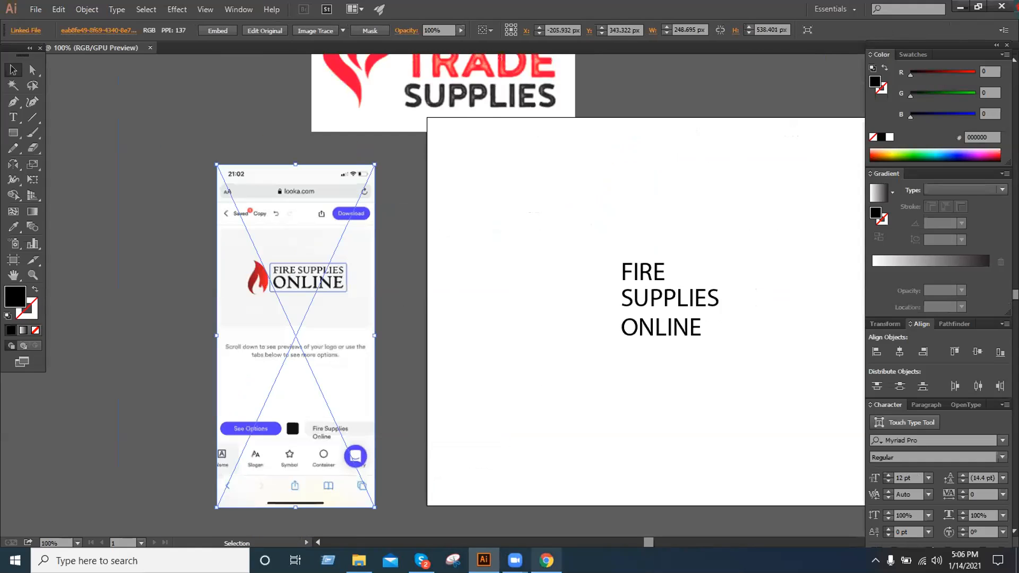
Move the Fire Trade Supplies reference image off the artboard to just above the phone screenshot, and deselect it.
mouse_move(546, 560)
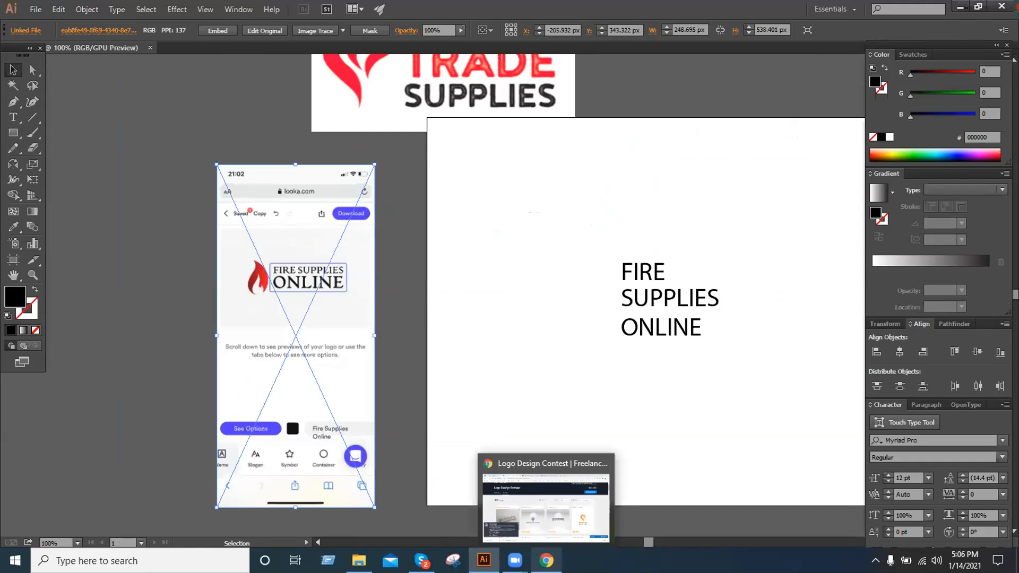
left_click_drag(454, 88, 454, 114)
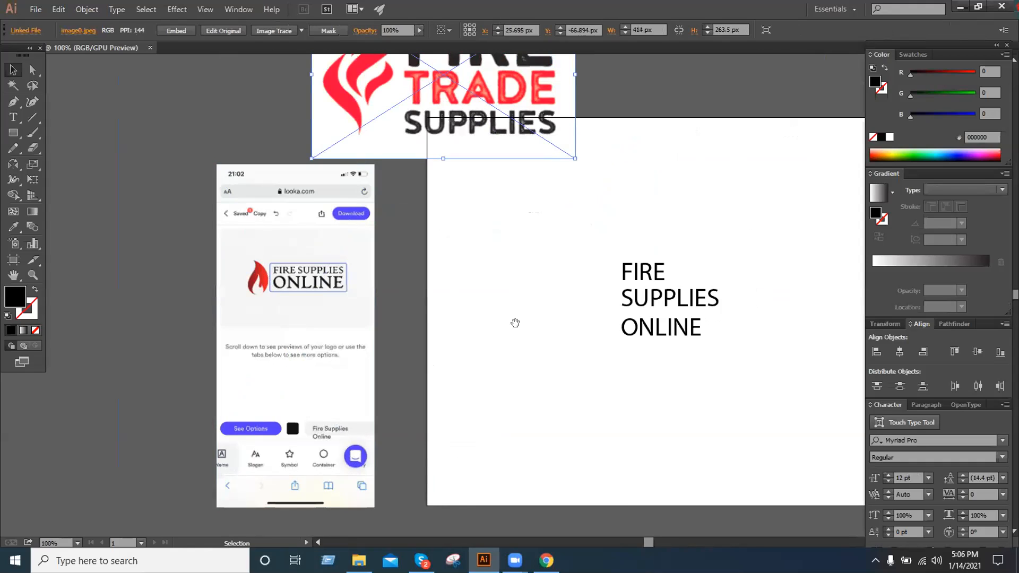
left_click_drag(515, 323, 497, 373)
left_click_drag(499, 180, 343, 147)
left_click_drag(516, 255, 528, 269)
left_click_drag(372, 158, 349, 182)
left_click(501, 215)
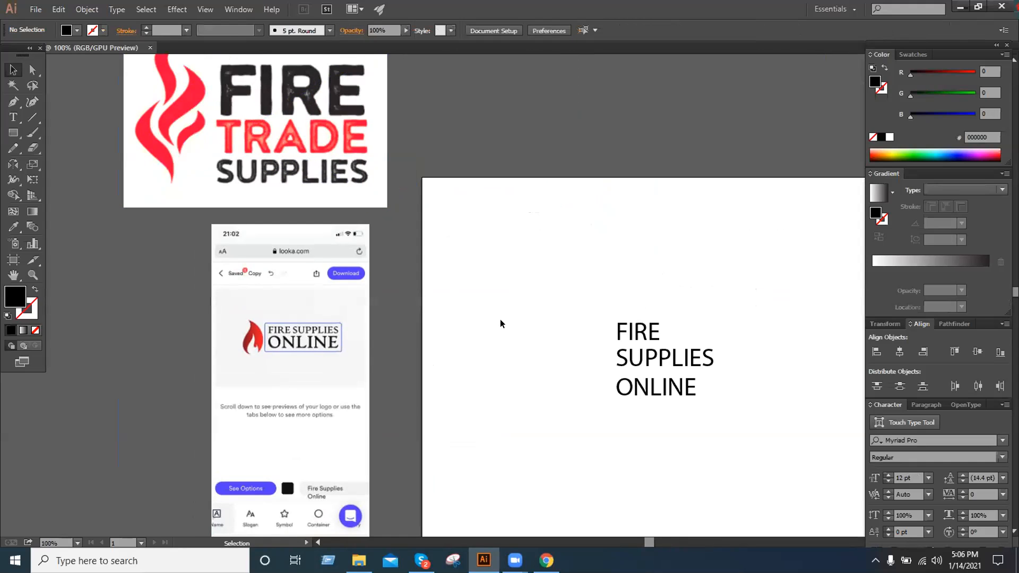
Set the font of the three lines "FIRE", "SUPPLIES" and "ONLINE" to Gotham-Black.
left_click_drag(508, 328, 466, 321)
left_click_drag(542, 289, 632, 409)
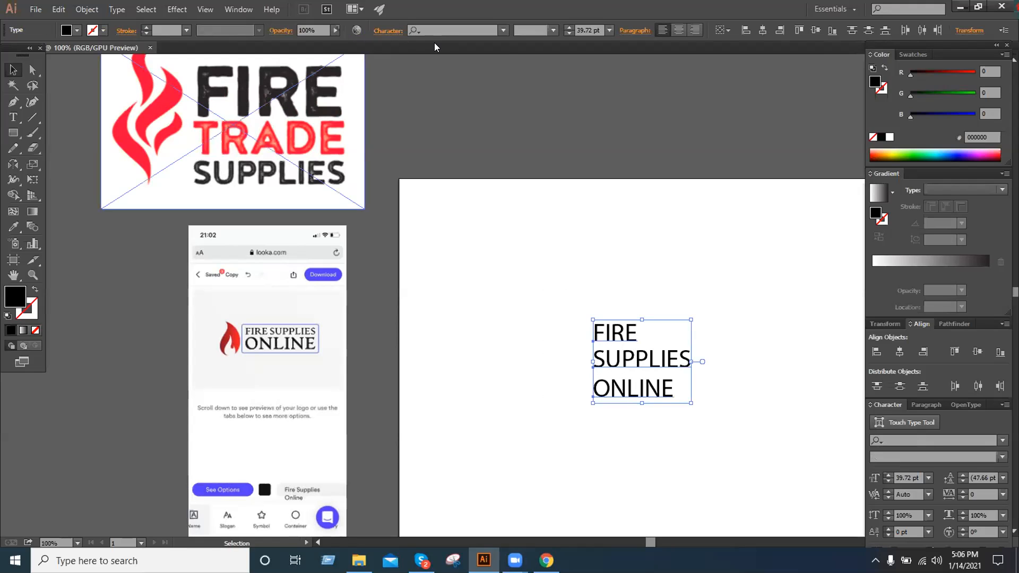
left_click(435, 26)
type("g")
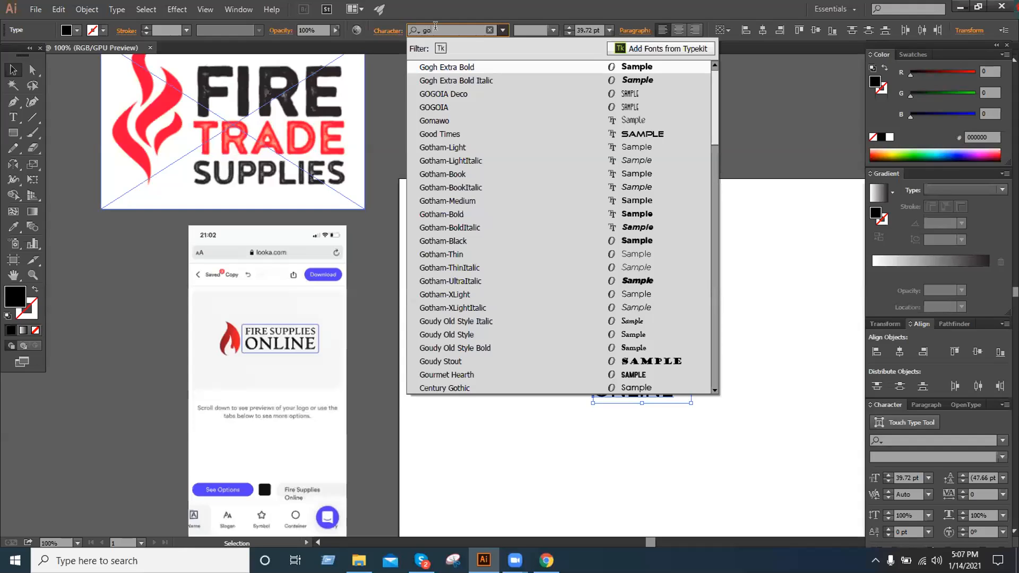
type("o")
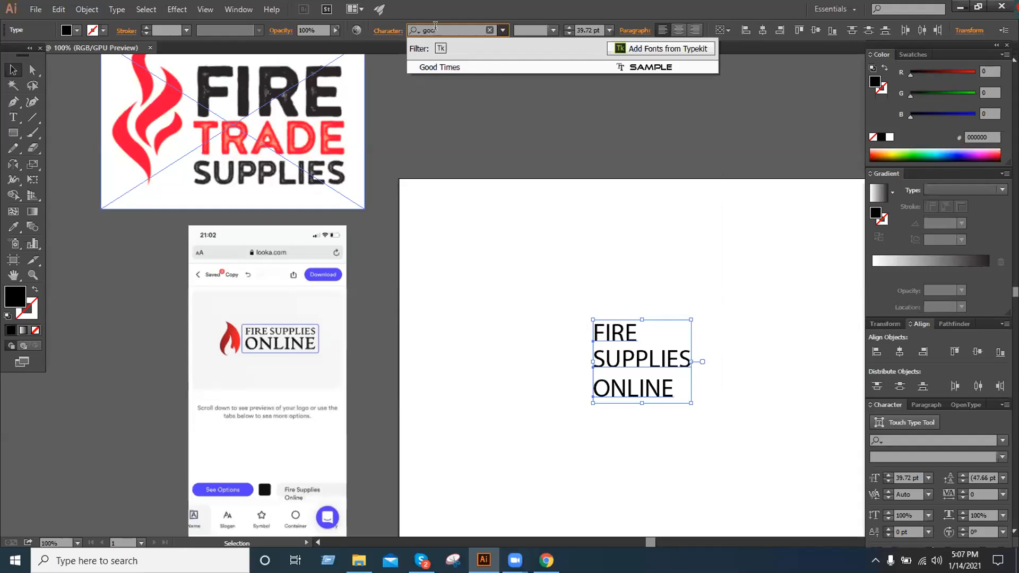
key("BackSpace")
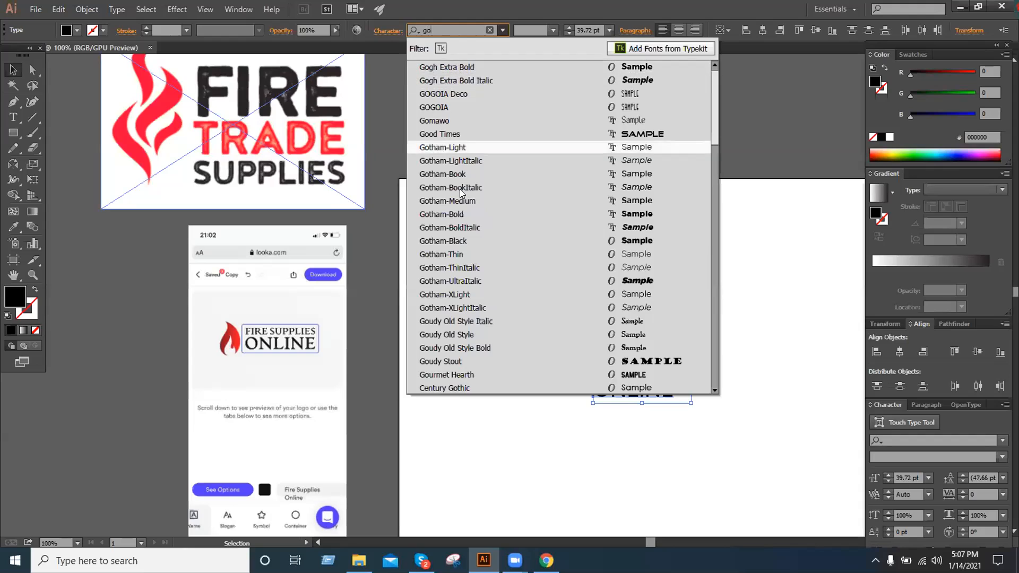
left_click(443, 241)
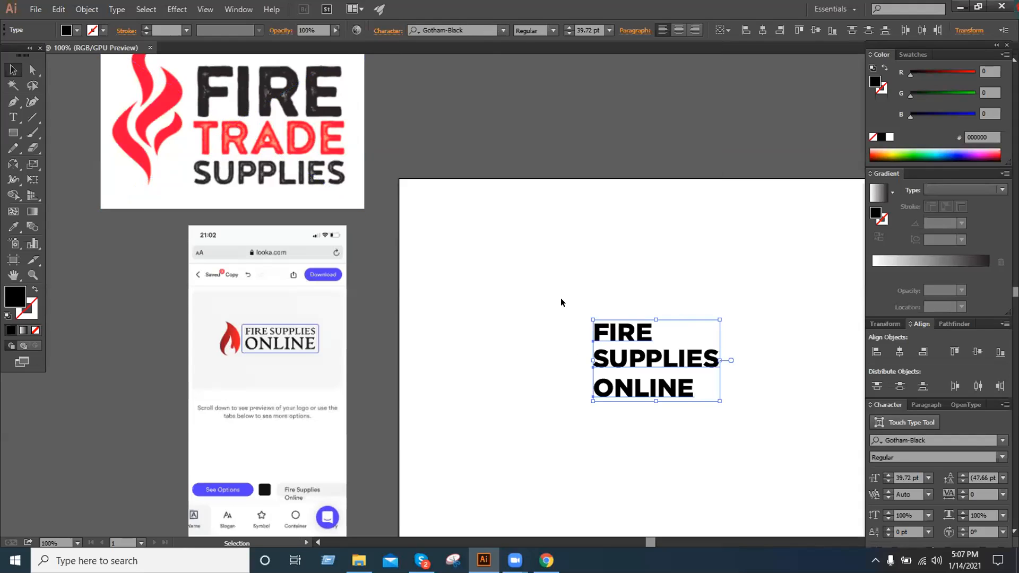
Duplicate the three Gotham-Black lines "FIRE", "SUPPLIES" and "ONLINE" to the left of the originals on the artboard.
key("a")
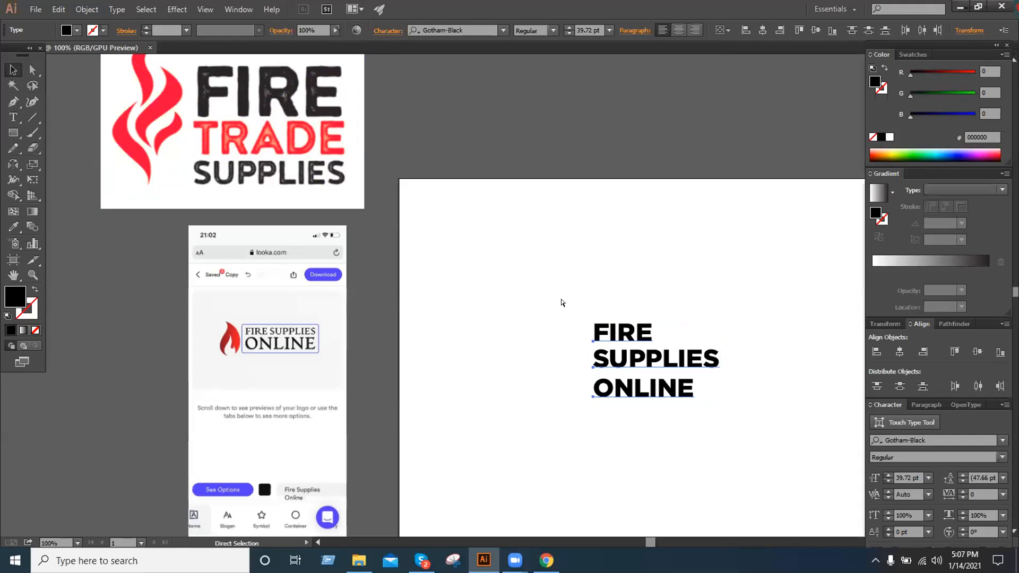
key("ctrl+plus")
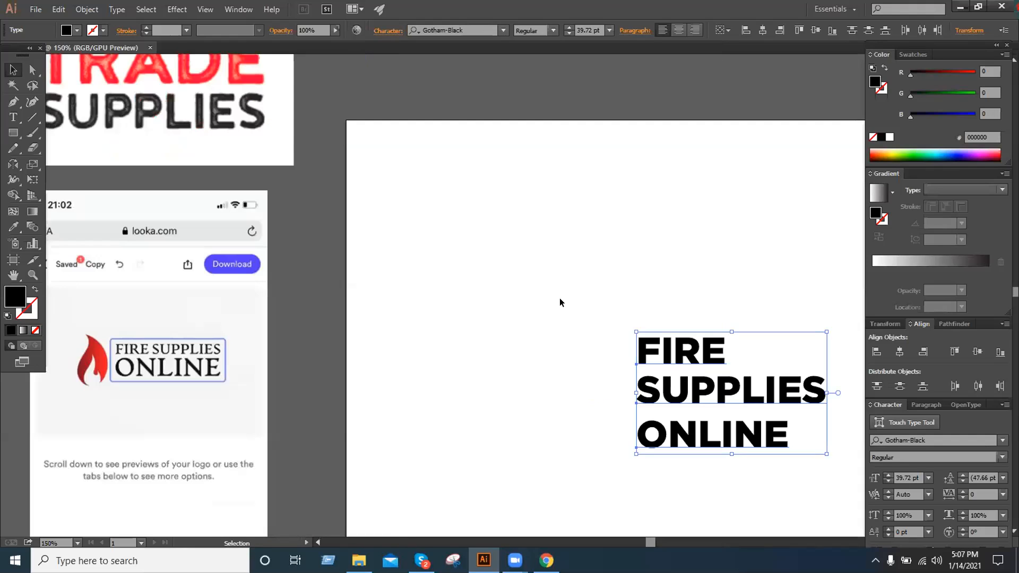
left_click_drag(473, 275, 386, 177)
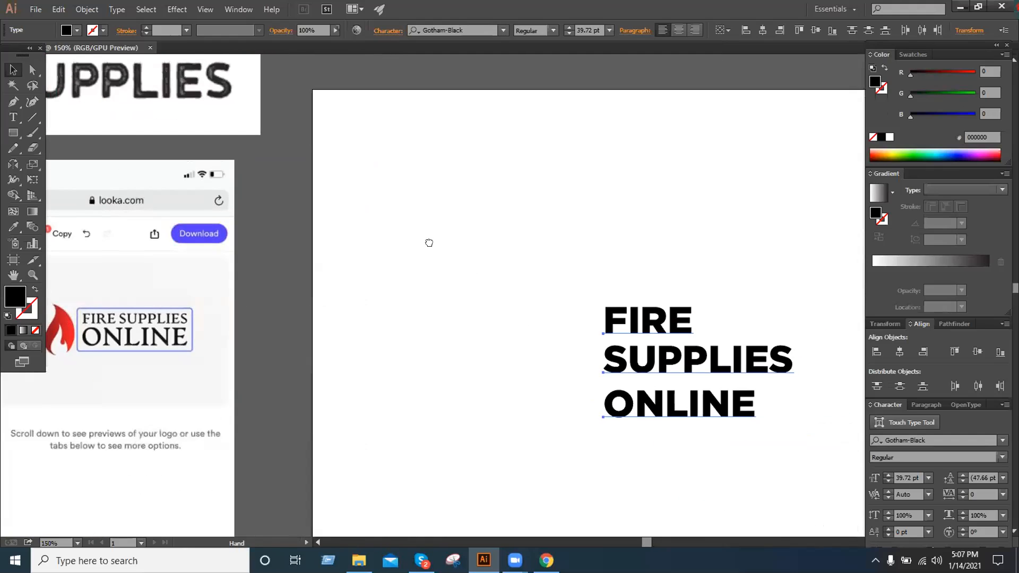
left_click_drag(409, 272, 388, 210)
left_click_drag(537, 303, 471, 264)
left_click(470, 262)
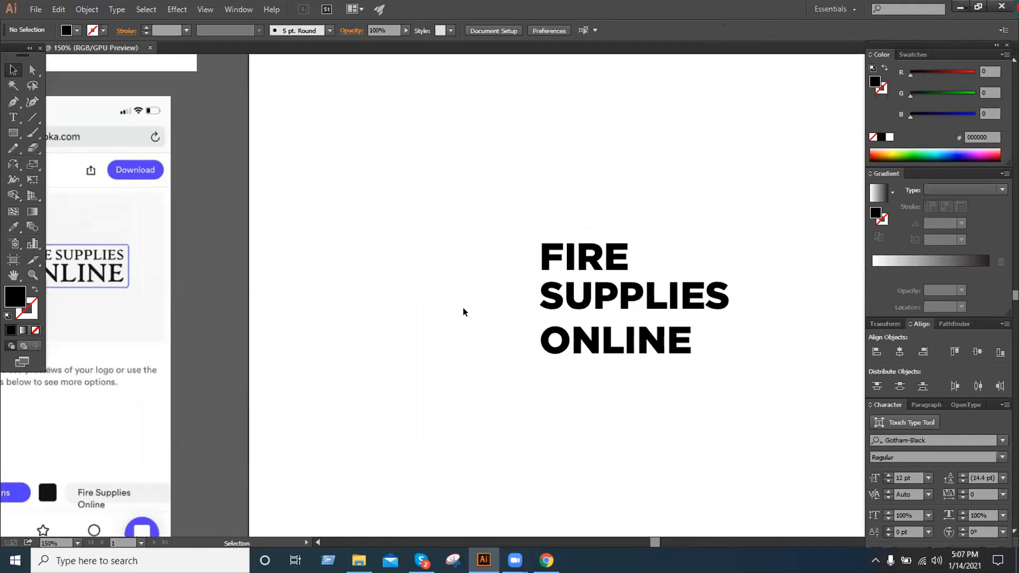
left_click(571, 268)
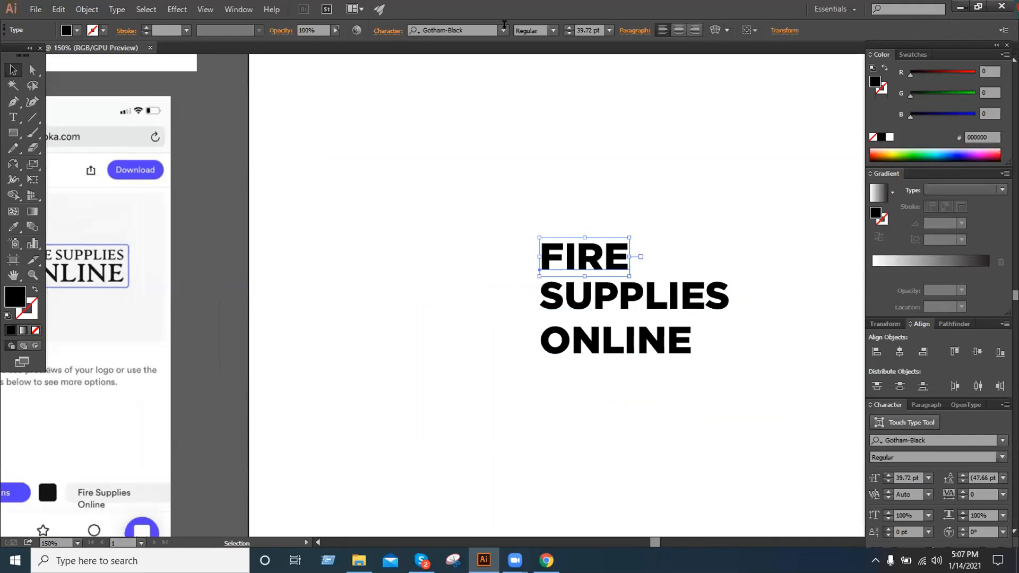
left_click_drag(503, 209, 380, 366)
left_click_drag(516, 385, 526, 379)
Try the font American Brewery Rough Demo on the "FIRE" line of the right-hand text set.
left_click(599, 249)
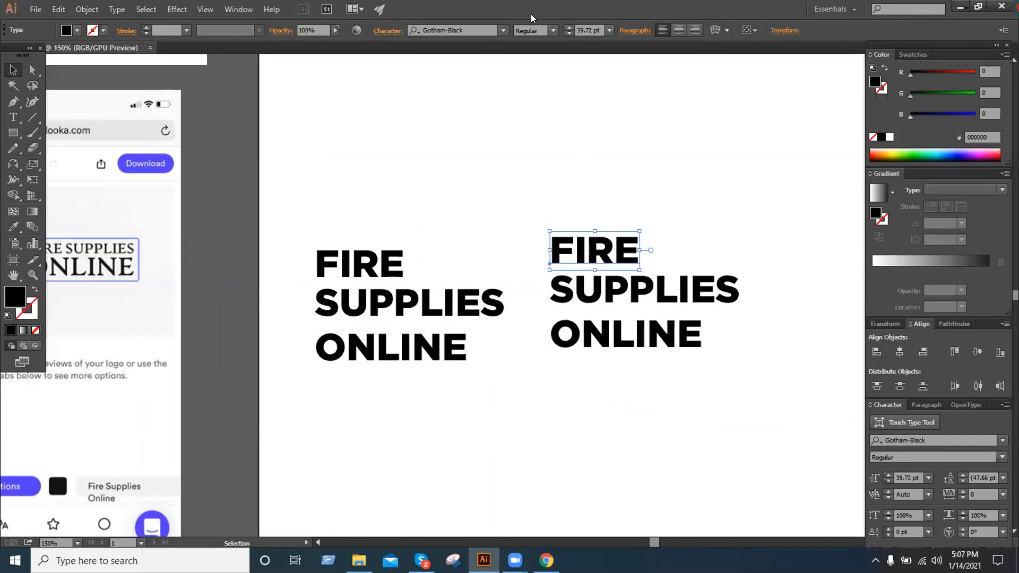
left_click(503, 30)
left_click_drag(716, 186, 714, 57)
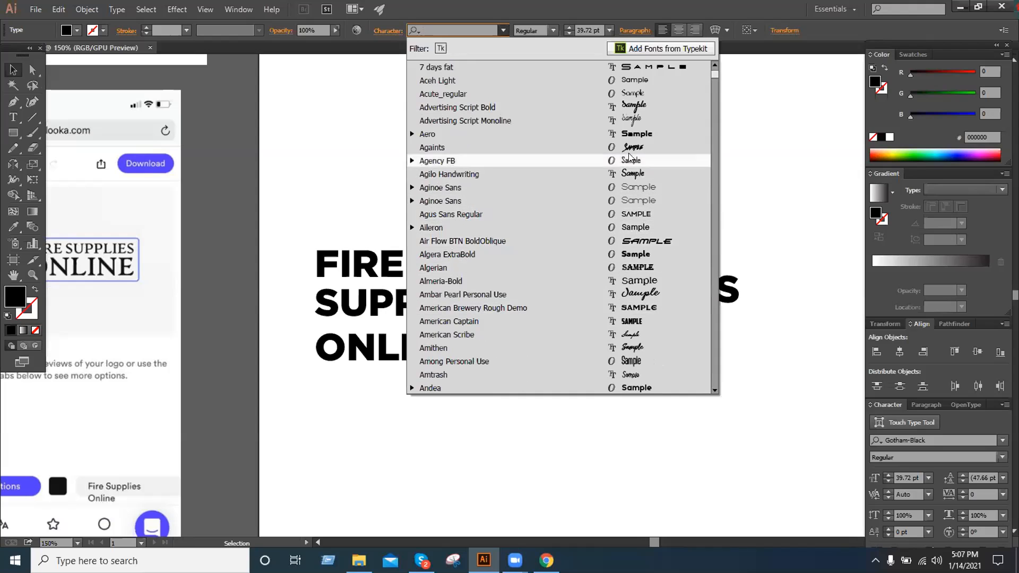
left_click(655, 308)
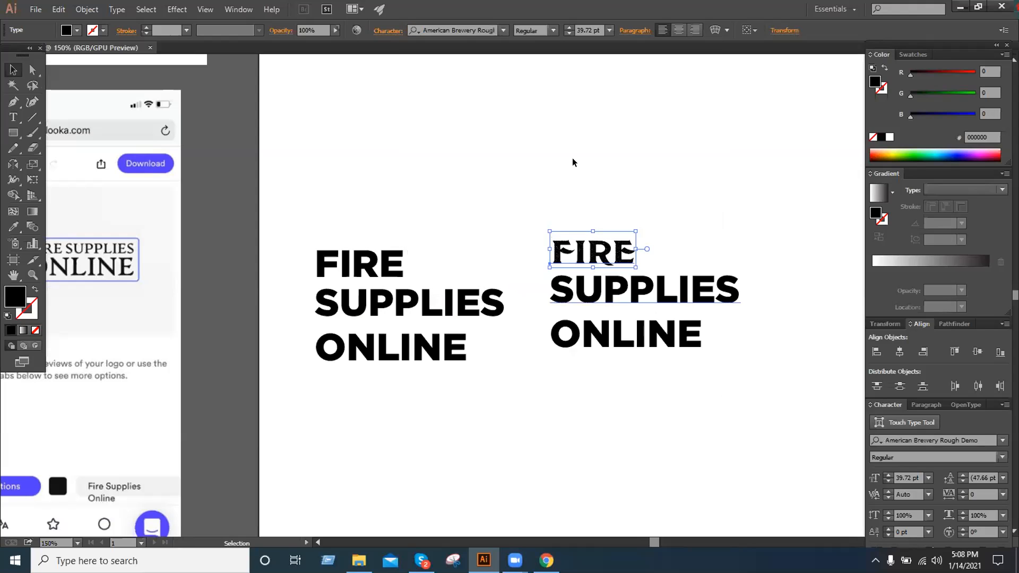
Try the font Archivo Black Regular on the right-hand "FIRE" line.
left_click(503, 31)
scroll(595, 229, "down", 1)
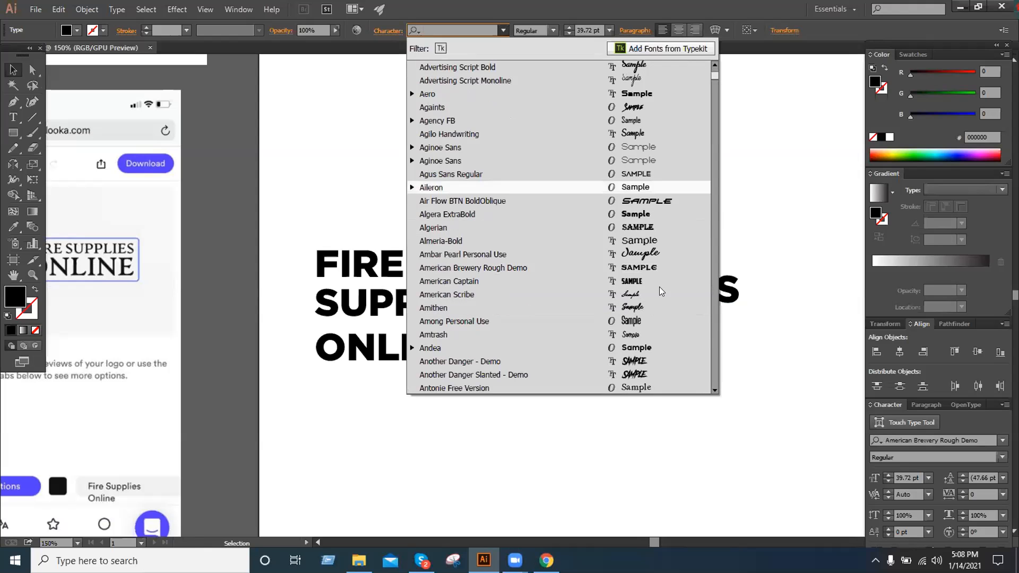
scroll(667, 337, "down", 2)
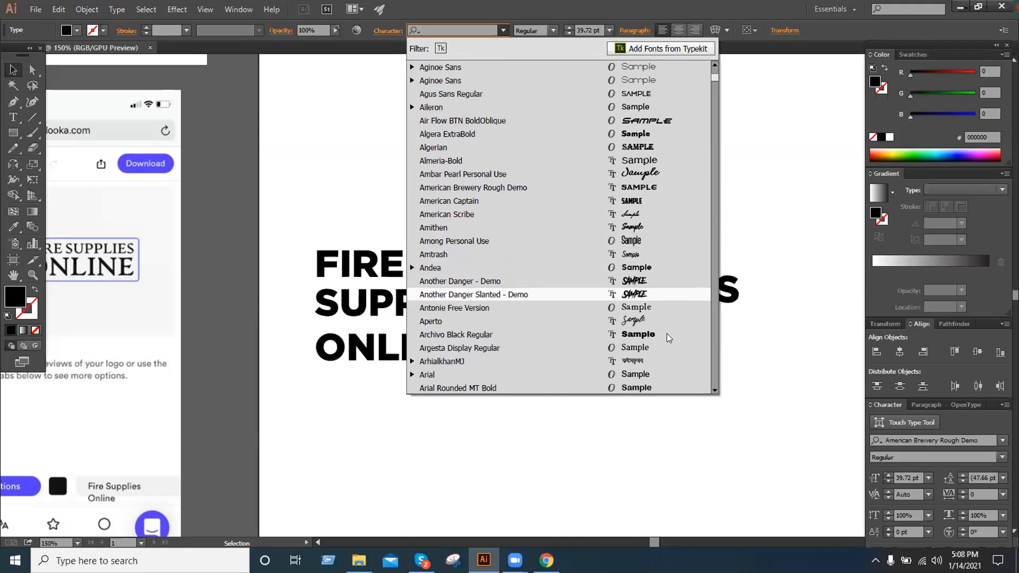
left_click(664, 333)
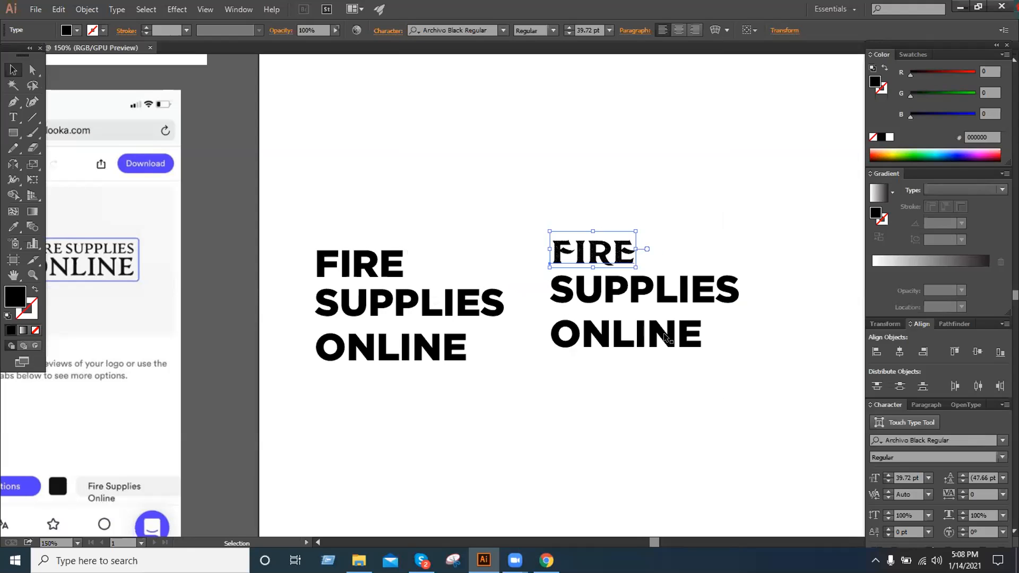
Try the font Artographie Black on the right-hand "FIRE" line and deselect it.
left_click(503, 30)
scroll(651, 305, "down", 3)
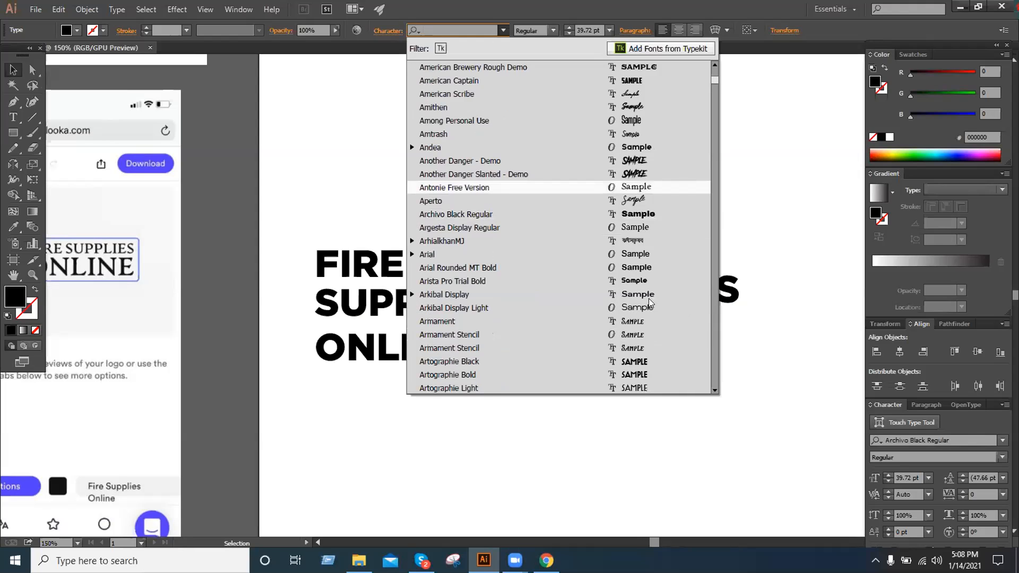
scroll(652, 306, "down", 1)
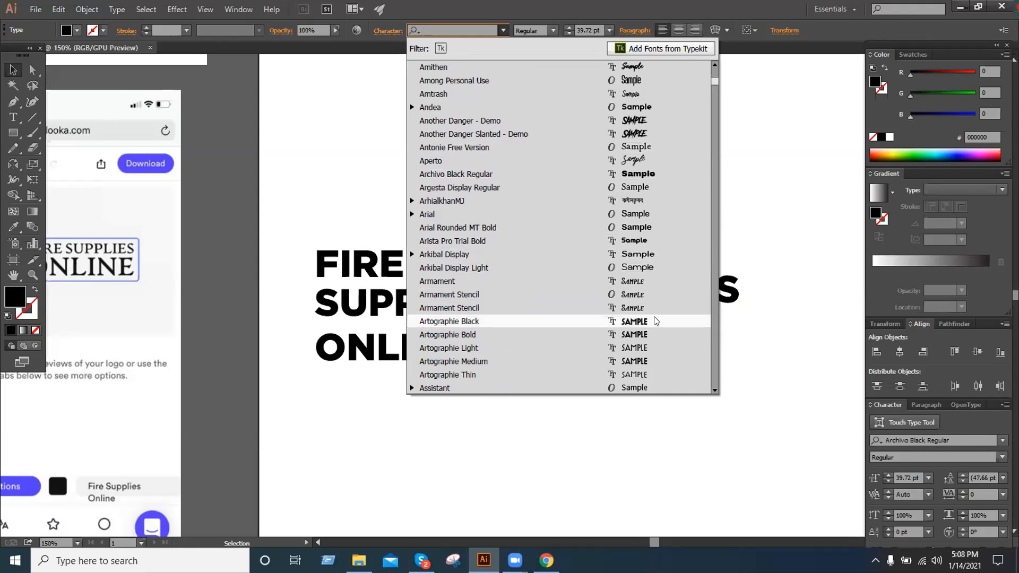
left_click(656, 321)
left_click(658, 227)
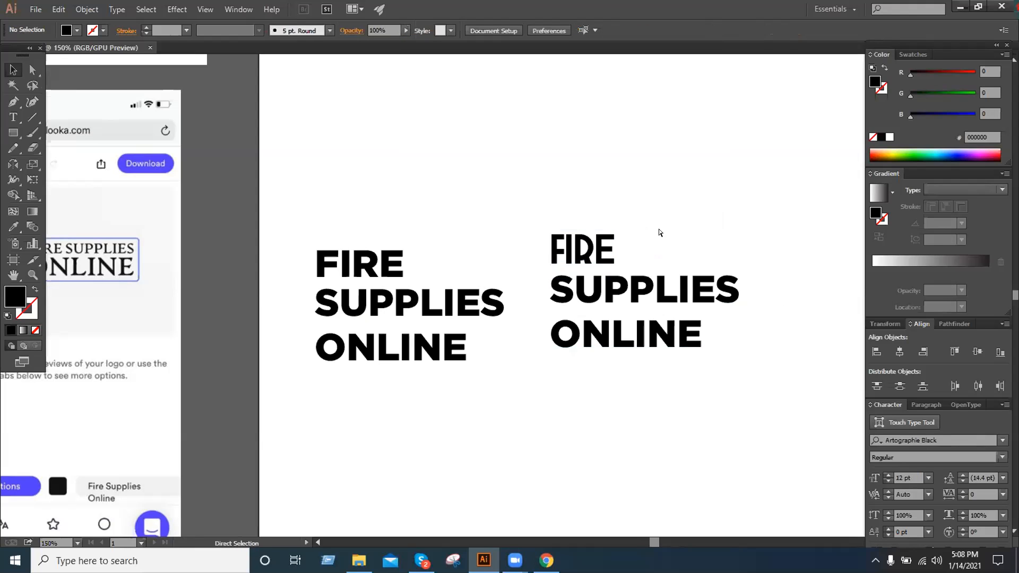
Examine the Artographie Black "FIRE" lettering up close against the Gotham-Black lines.
key("ctrl+plus")
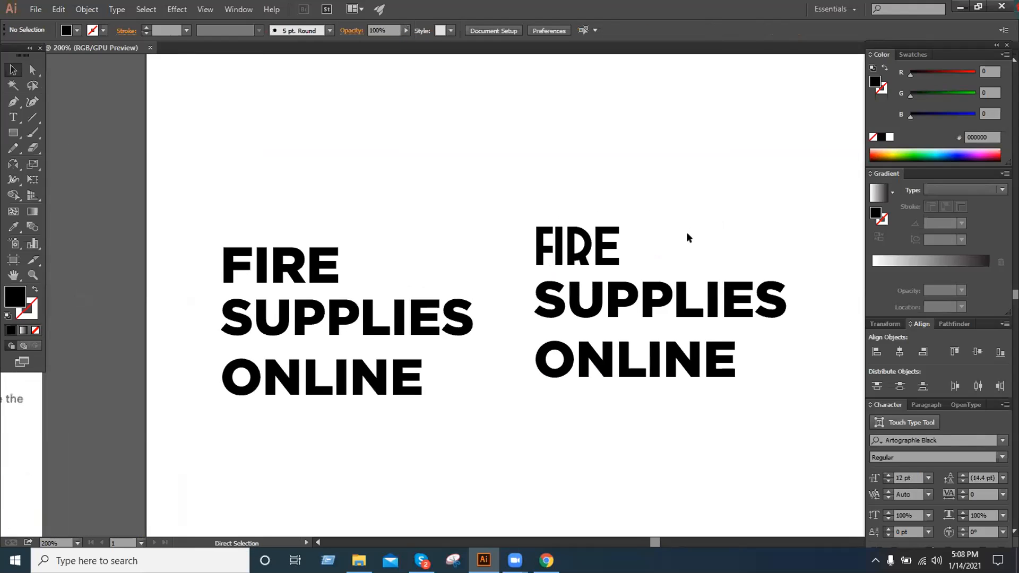
key("ctrl+plus")
left_click_drag(688, 223, 639, 232)
left_click_drag(730, 237, 684, 241)
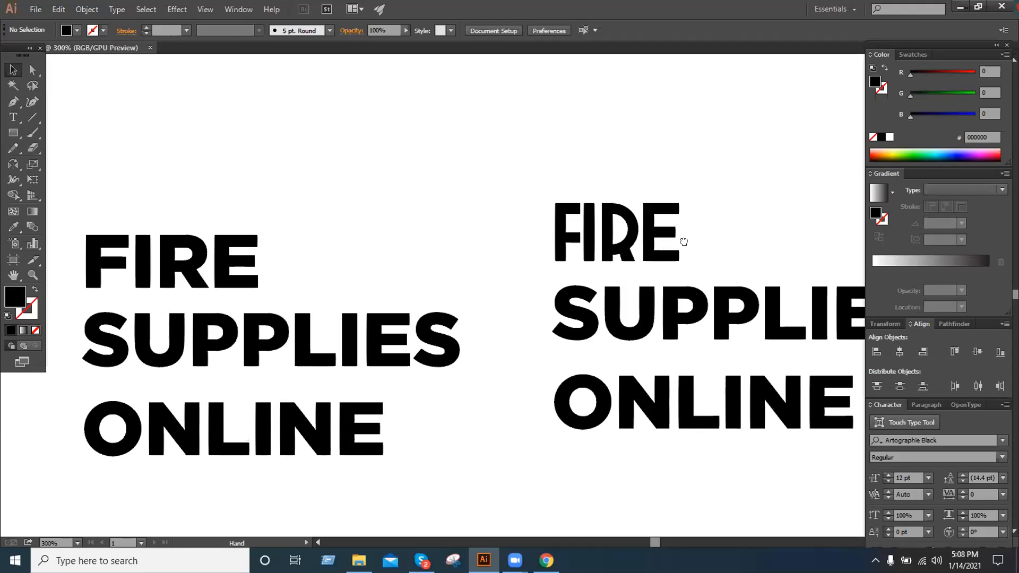
left_click_drag(684, 241, 608, 248)
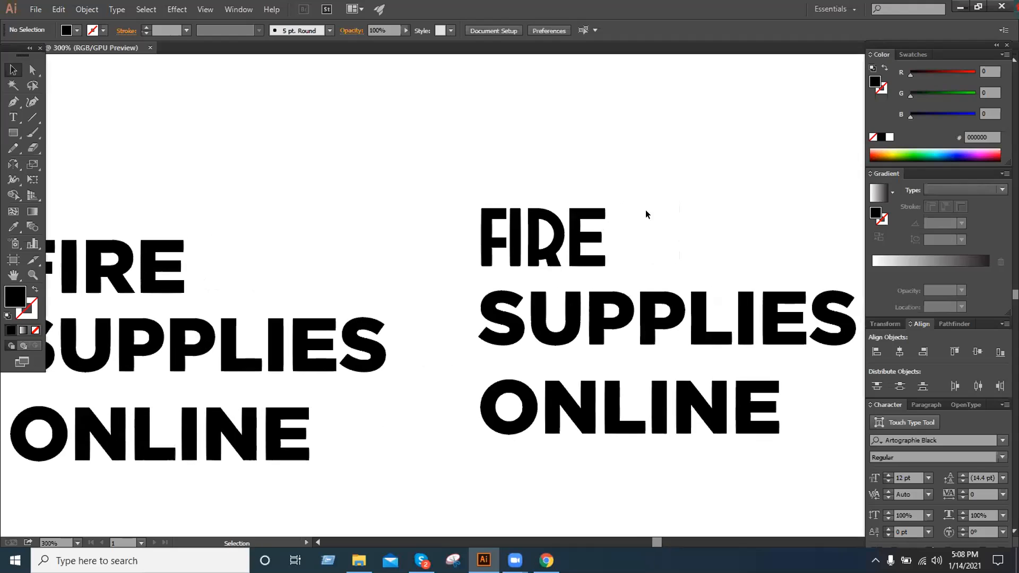
key("ctrl+minus")
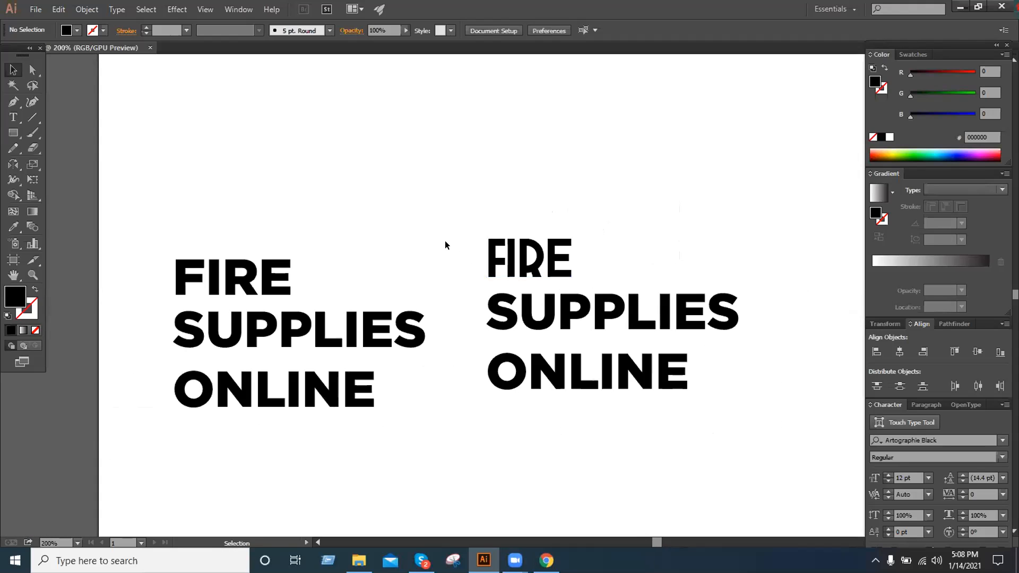
key("ctrl+minus")
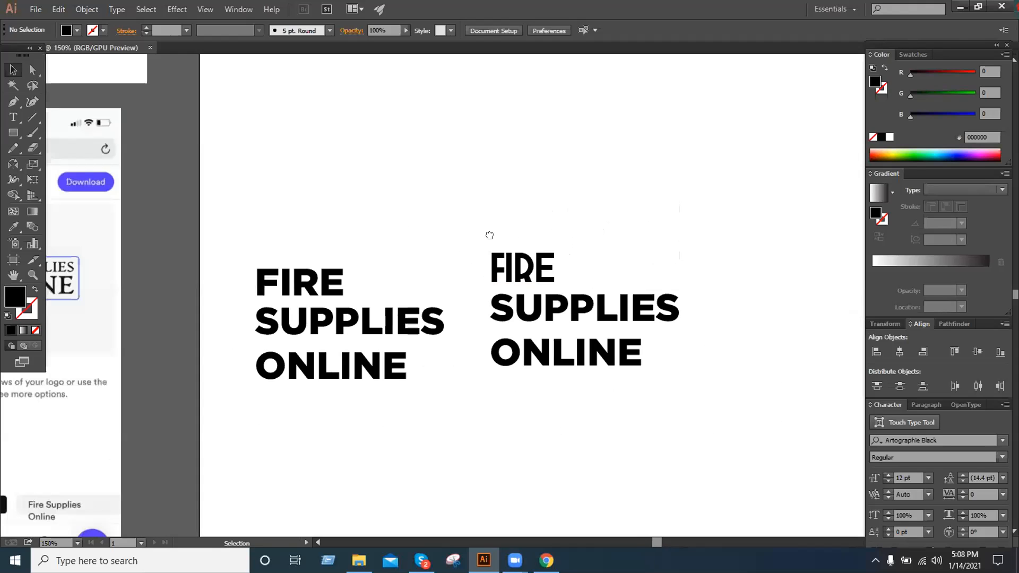
Place the Fire Trade Supplies reference beside the right-hand text to compare lettering, and move it back toward the artboard's left edge.
left_click_drag(489, 235, 597, 258)
left_click_drag(226, 87, 546, 391)
left_click_drag(682, 209, 661, 212)
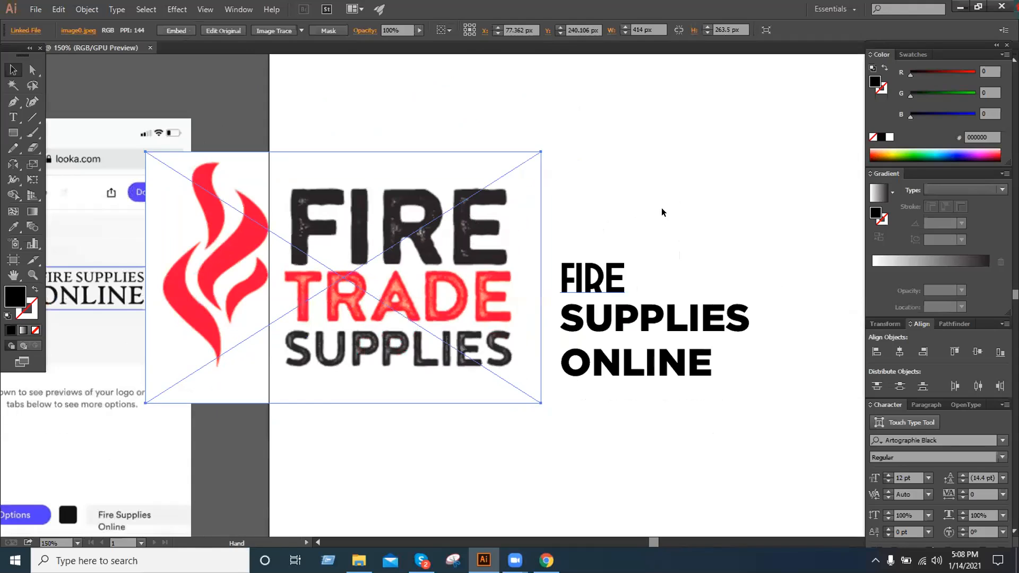
left_click(618, 283)
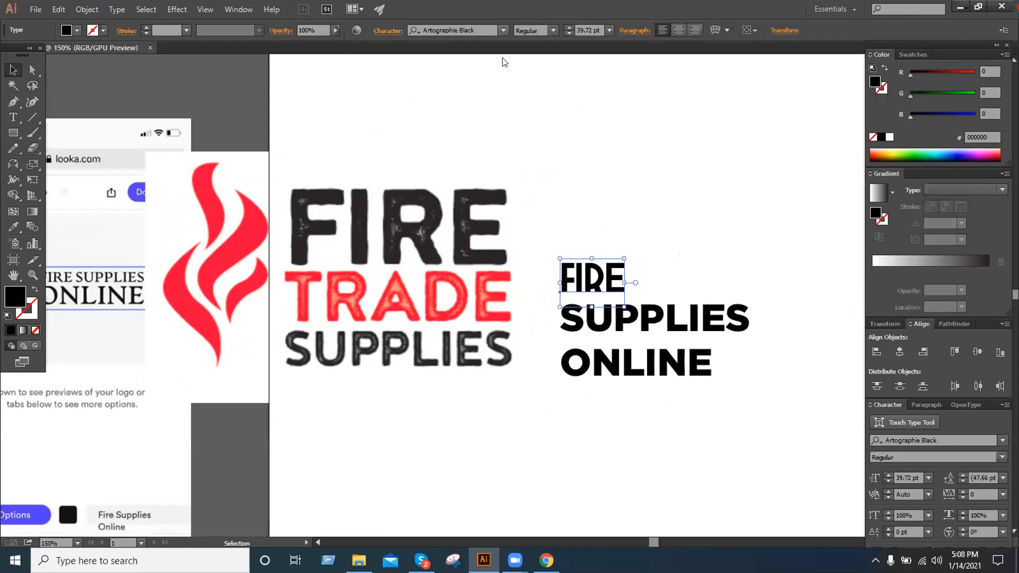
left_click_drag(486, 239, 244, 176)
left_click(360, 178)
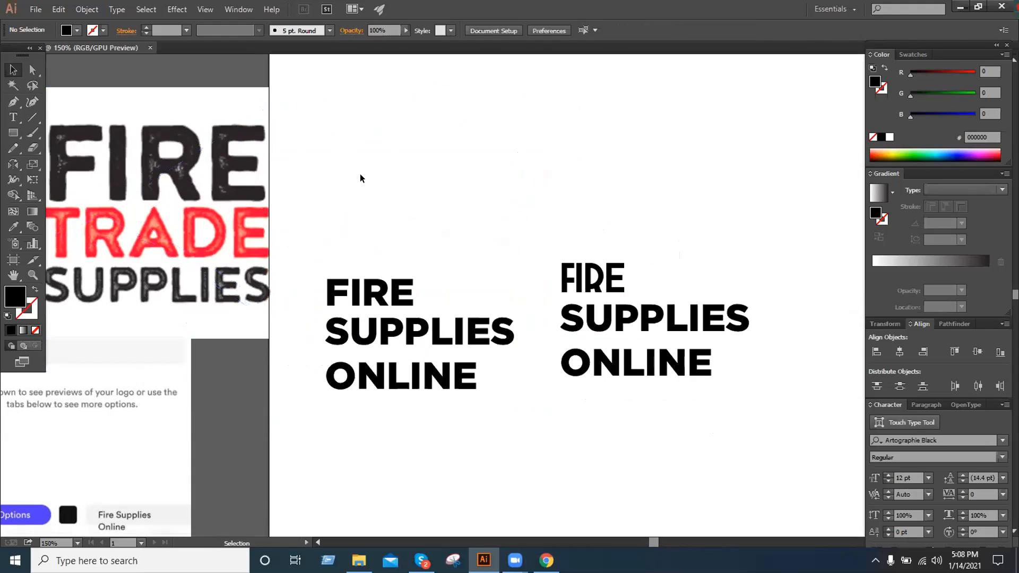
Delete the right-hand set of three text lines and move the remaining Gotham-Black set to near the artboard's centre.
left_click_drag(561, 211, 635, 378)
key("Delete")
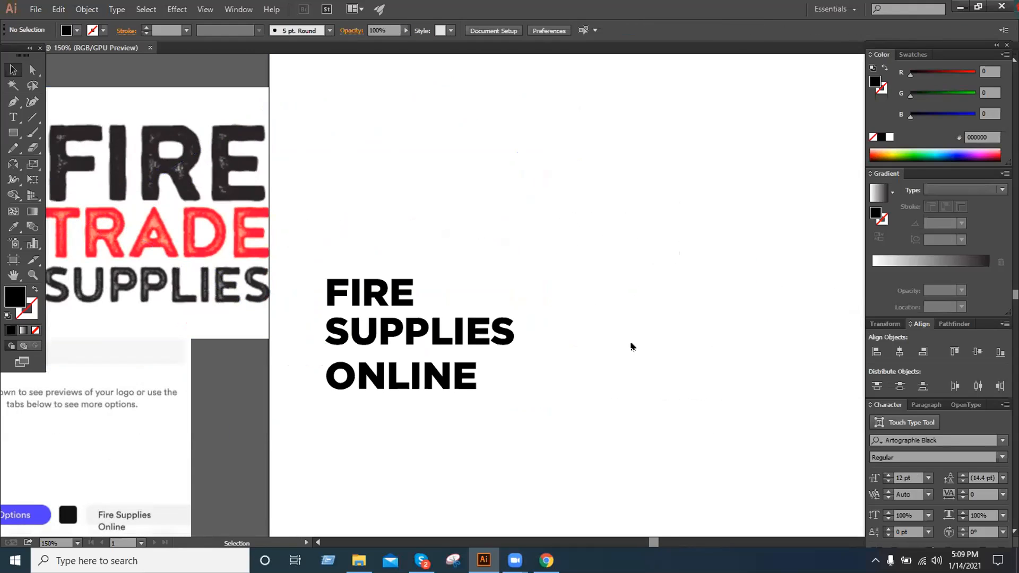
key("ctrl+minus")
left_click_drag(498, 410, 440, 310)
left_click_drag(522, 338, 672, 334)
left_click_drag(784, 355, 764, 342)
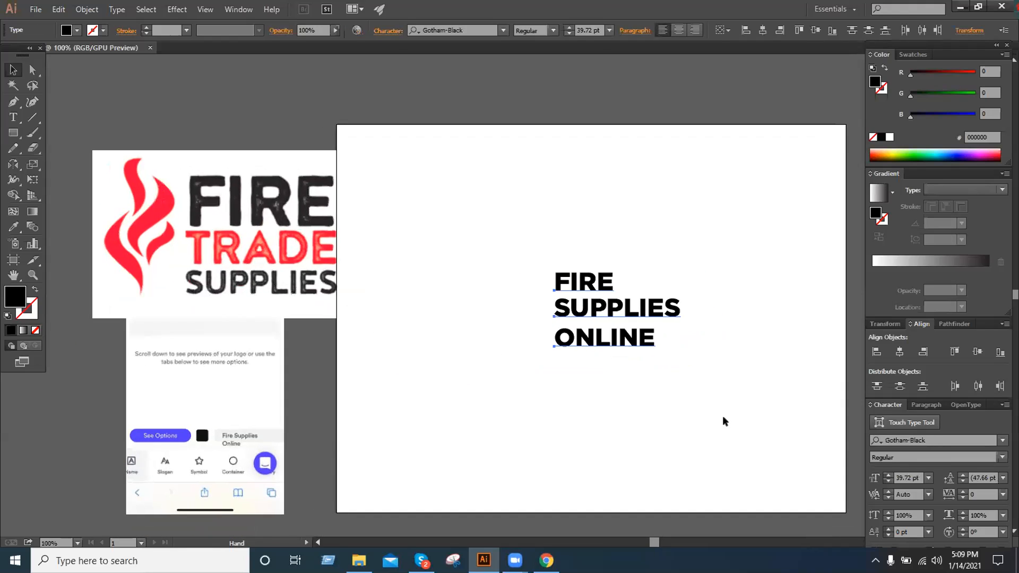
left_click(681, 435)
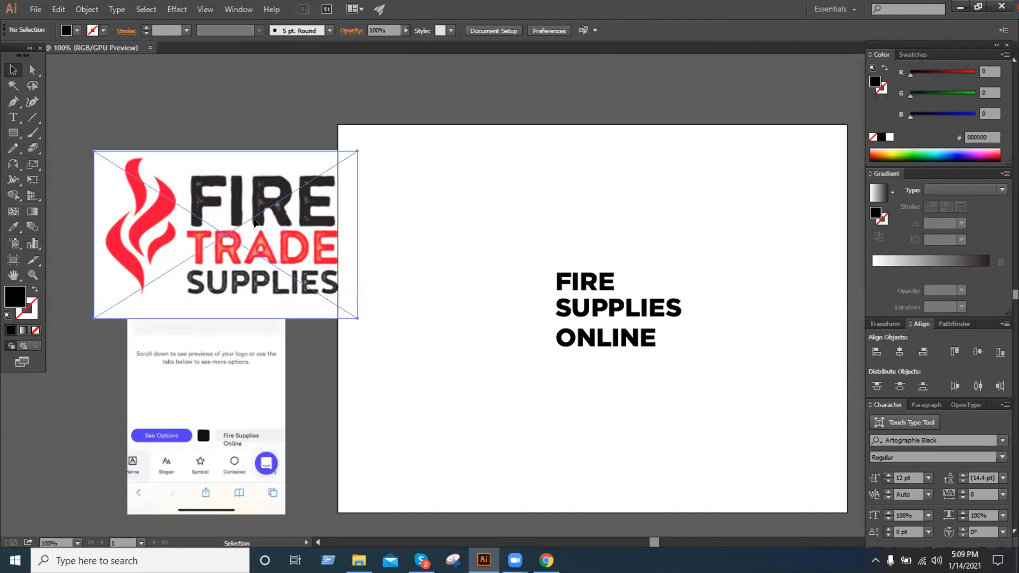
Move the Fire Trade Supplies image up and left, fully off the artboard, and shift the phone screenshot slightly right and down.
left_click_drag(255, 223, 190, 139)
left_click_drag(260, 328, 275, 351)
left_click(361, 304)
left_click(381, 327)
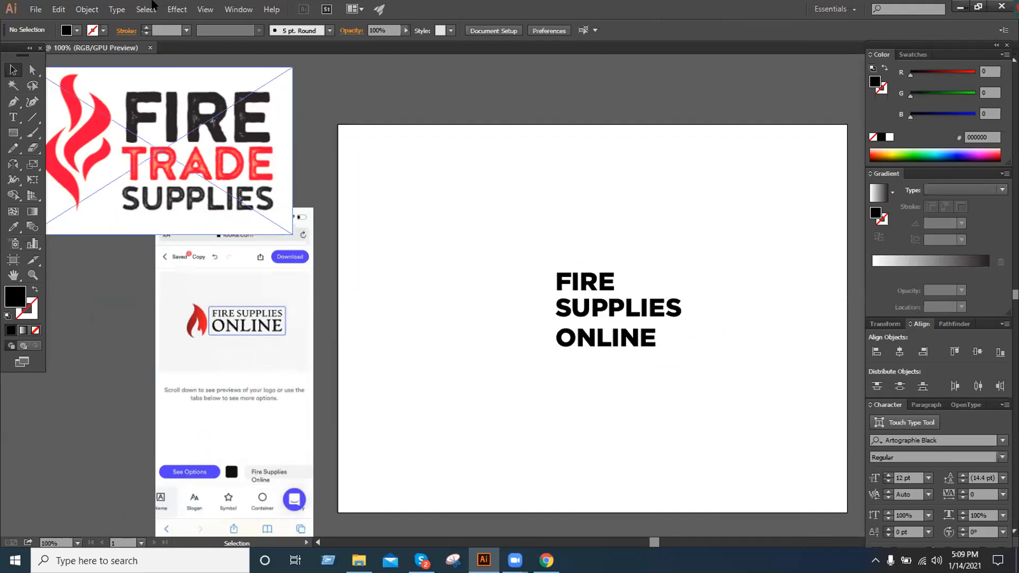
Switch to Freelancer in Chrome, open the brandentourage chat about the Logo & Flame contest and read through its earlier messages.
left_click(547, 560)
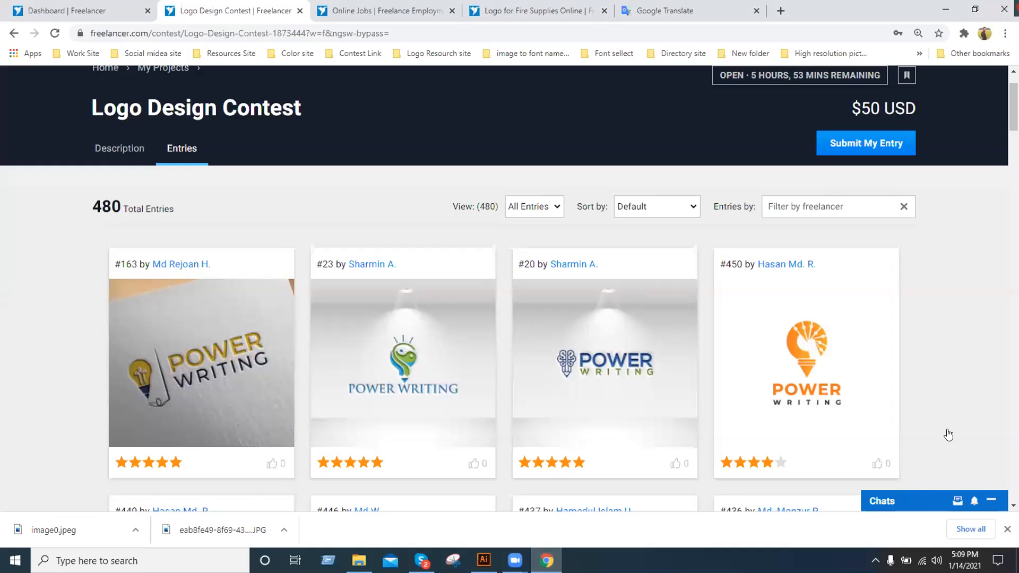
scroll(949, 418, "down", 3)
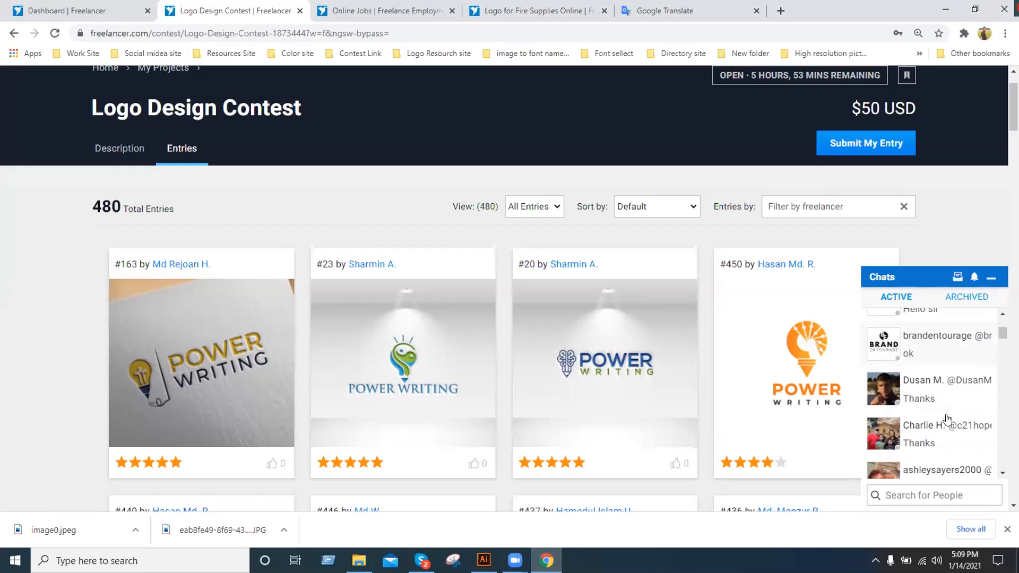
scroll(948, 418, "up", 1)
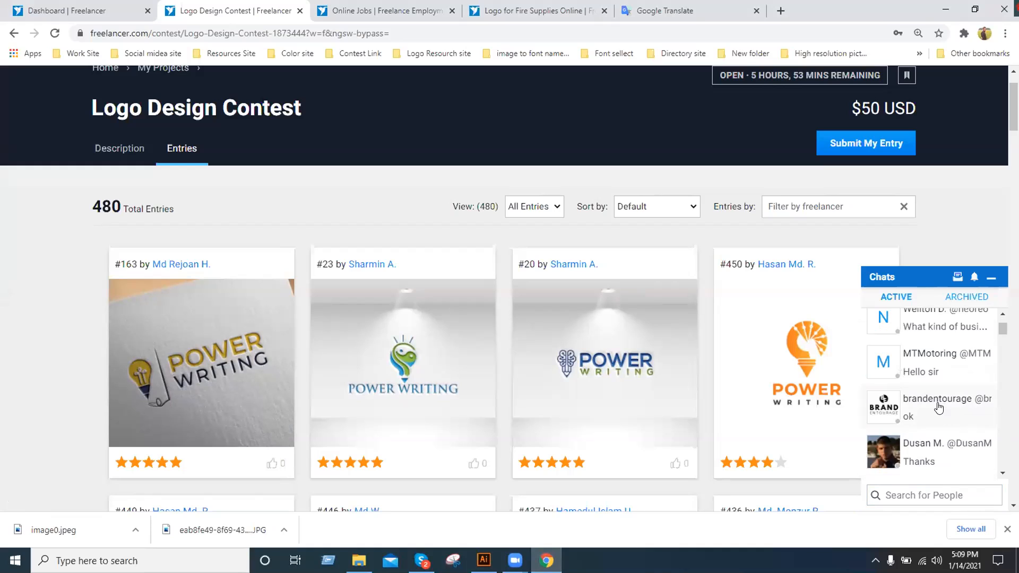
left_click(939, 407)
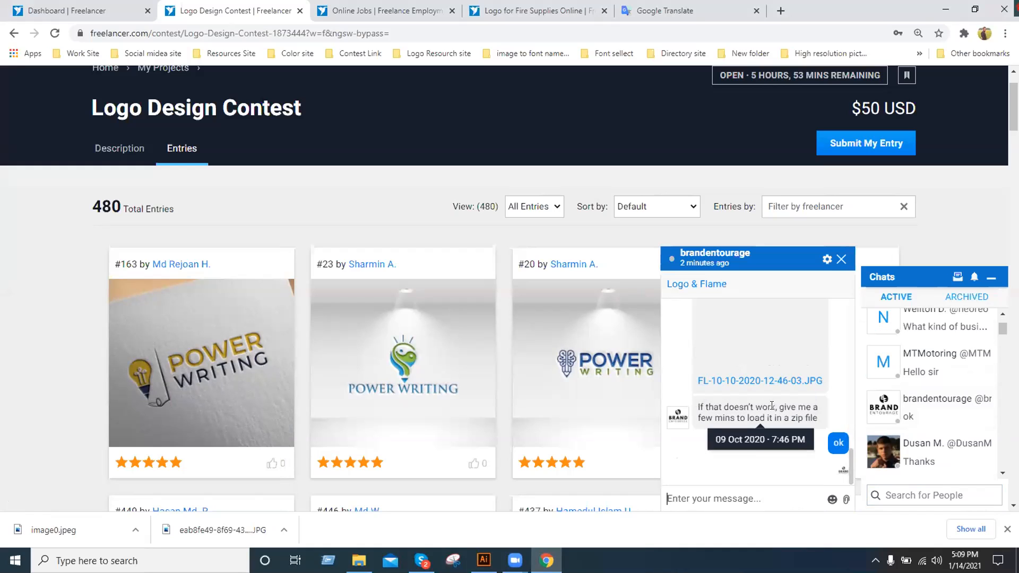
scroll(771, 406, "up", 5)
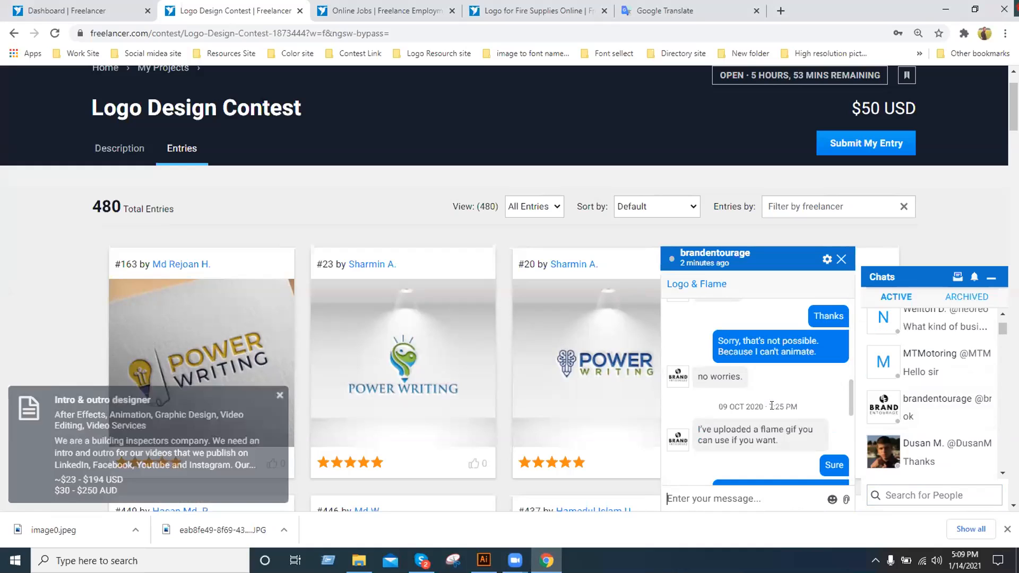
scroll(770, 405, "up", 8)
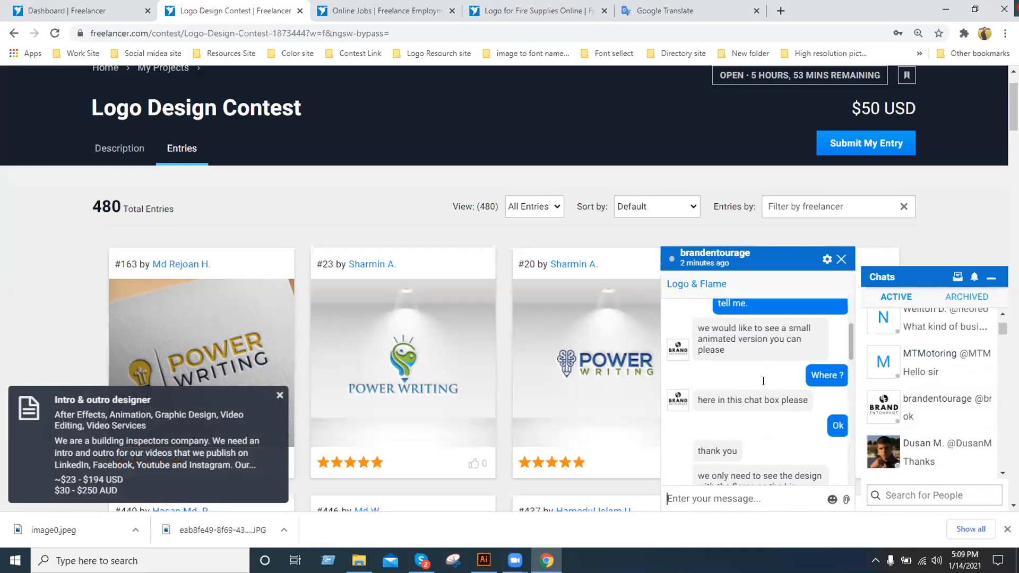
right_click(686, 283)
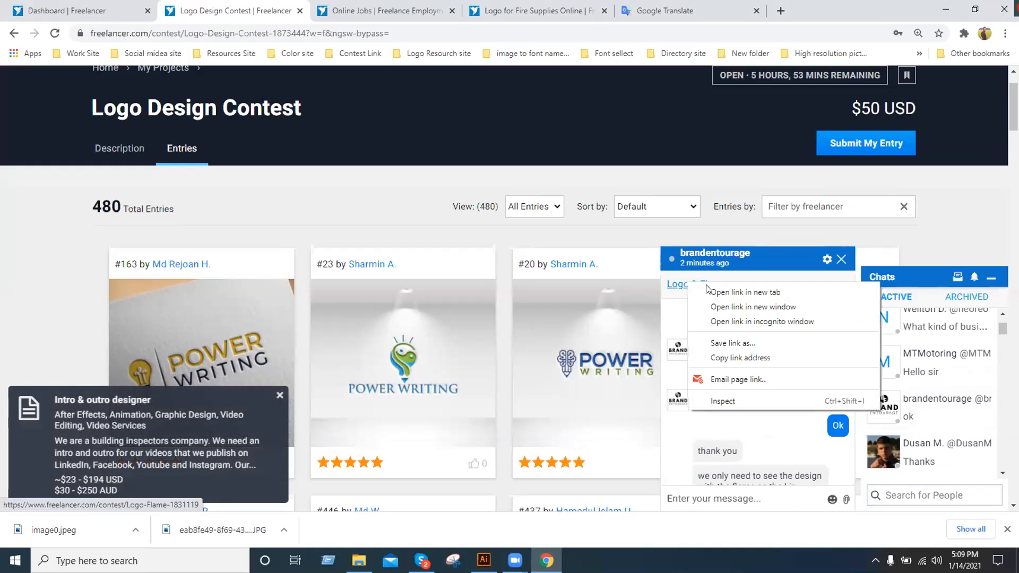
left_click(760, 433)
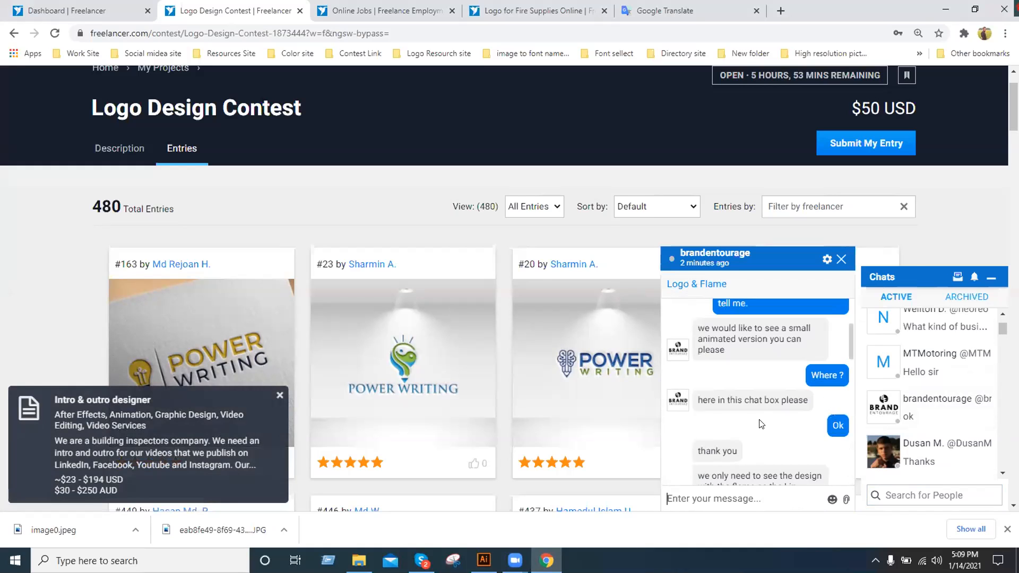
scroll(759, 420, "up", 5)
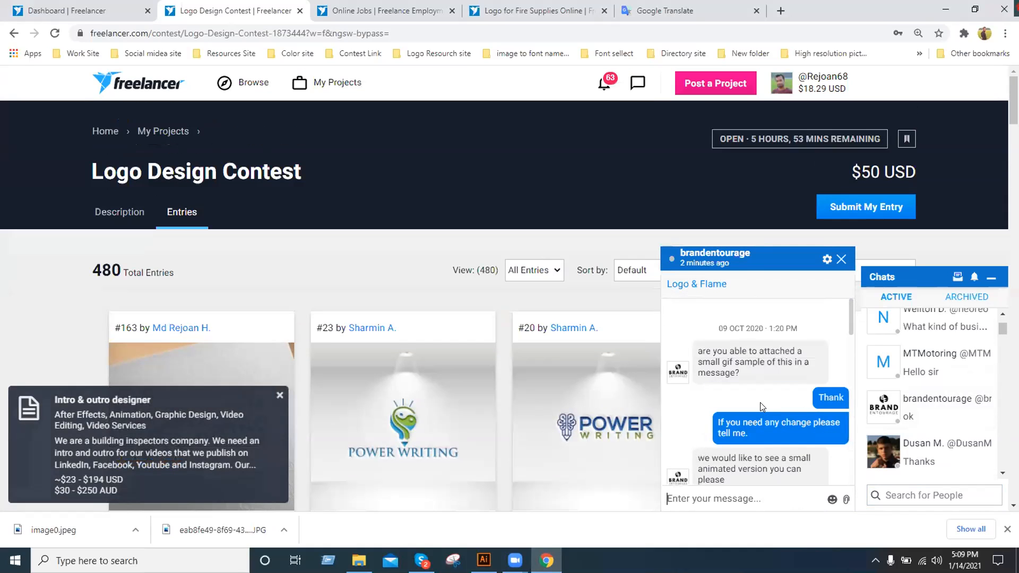
Read on in the brandentourage chat, open its linked Logo & Flame contest in a new browser tab and close the chat.
scroll(760, 406, "down", 1)
scroll(760, 406, "down", 1)
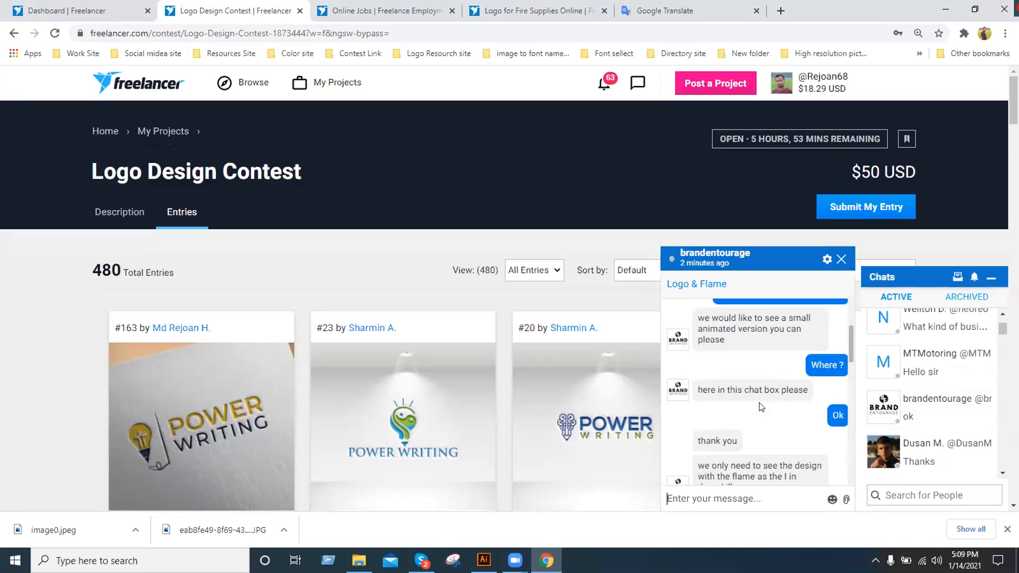
right_click(712, 289)
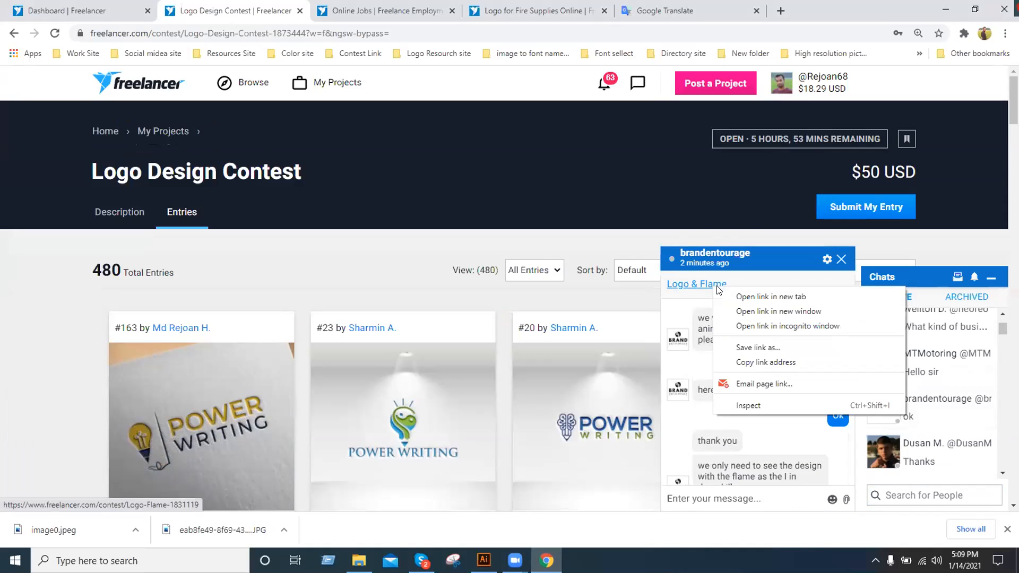
left_click(743, 295)
left_click(841, 260)
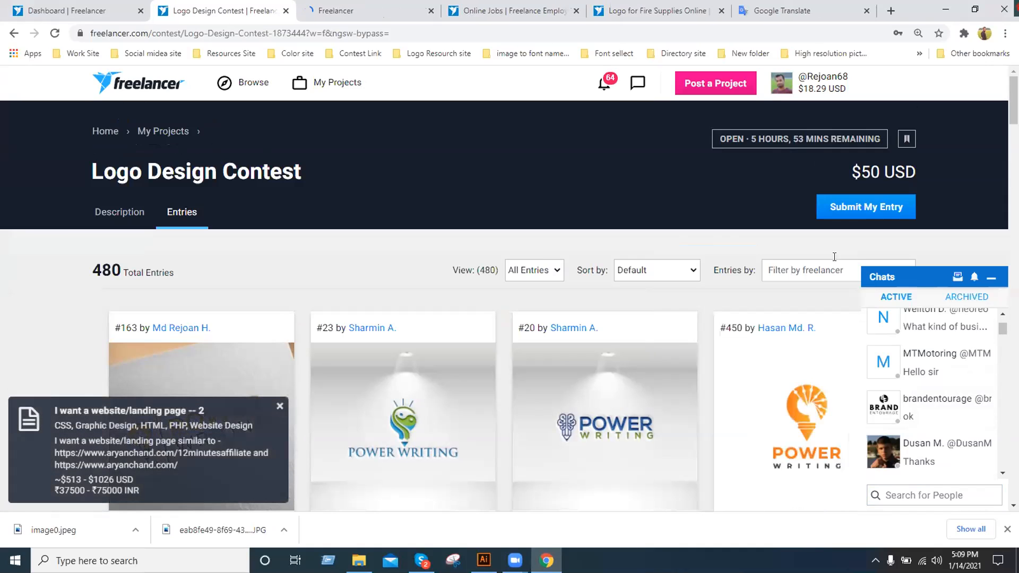
left_click(338, 9)
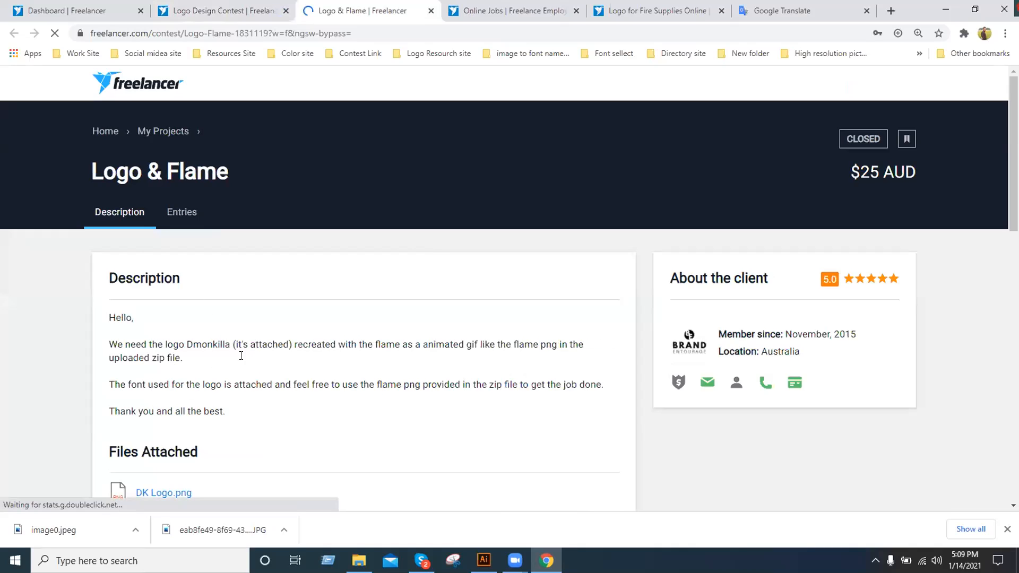
Read the Logo & Flame contest's description for the logo name and check the winning entry, and close the contest page.
scroll(250, 354, "down", 1)
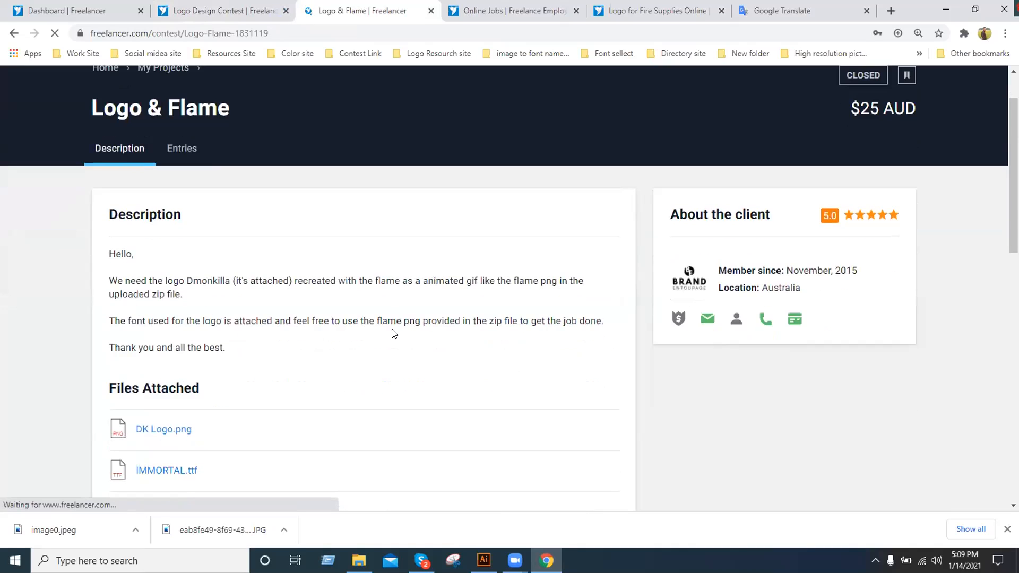
scroll(394, 333, "down", 1)
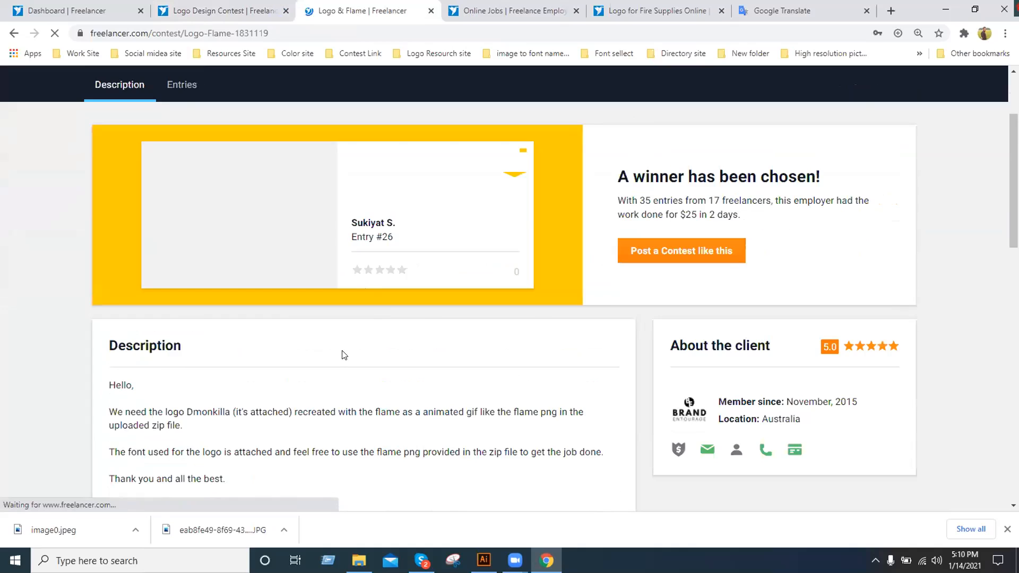
scroll(343, 355, "down", 3)
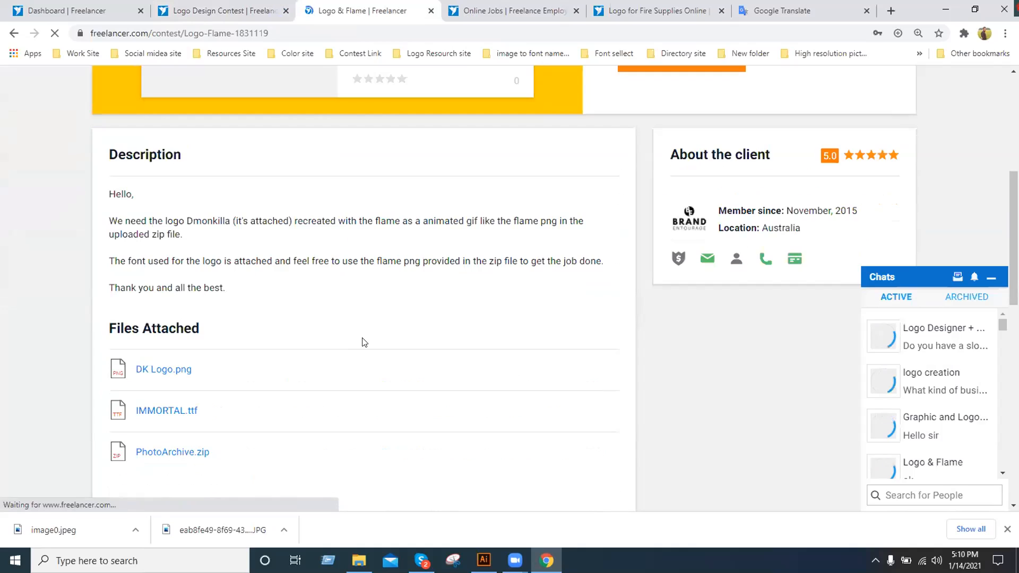
double_click(199, 219)
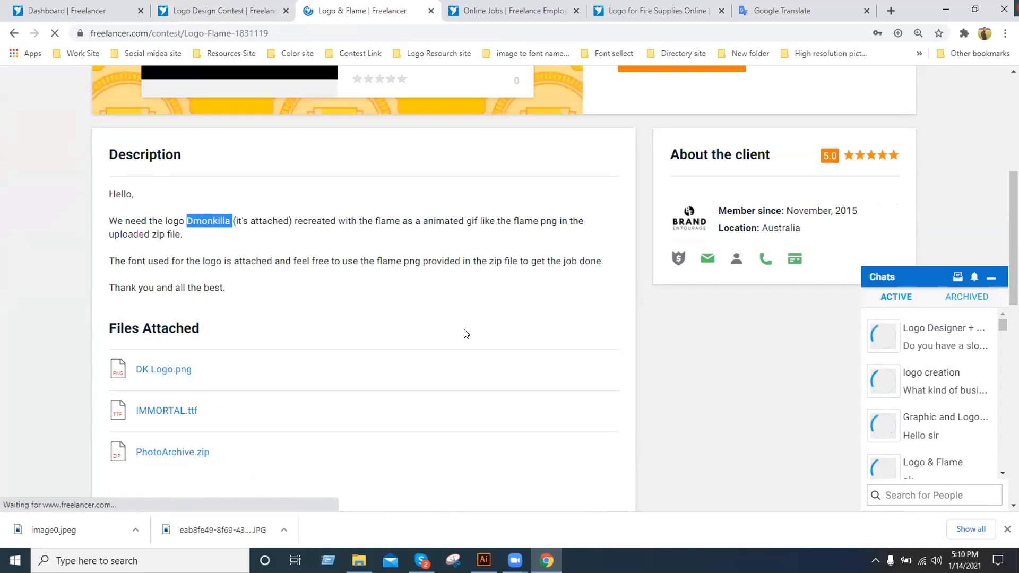
scroll(466, 330, "up", 3)
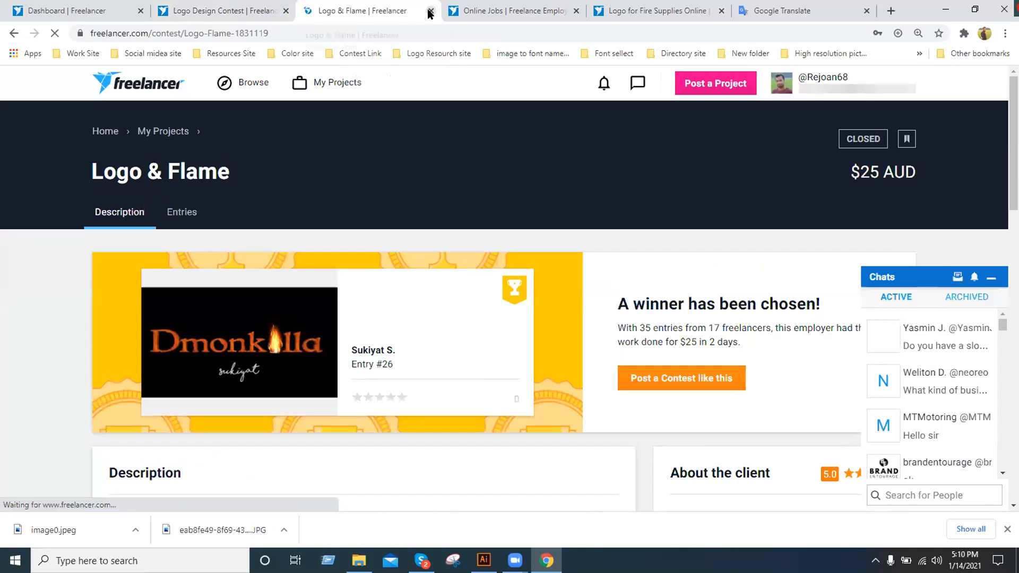
left_click(430, 12)
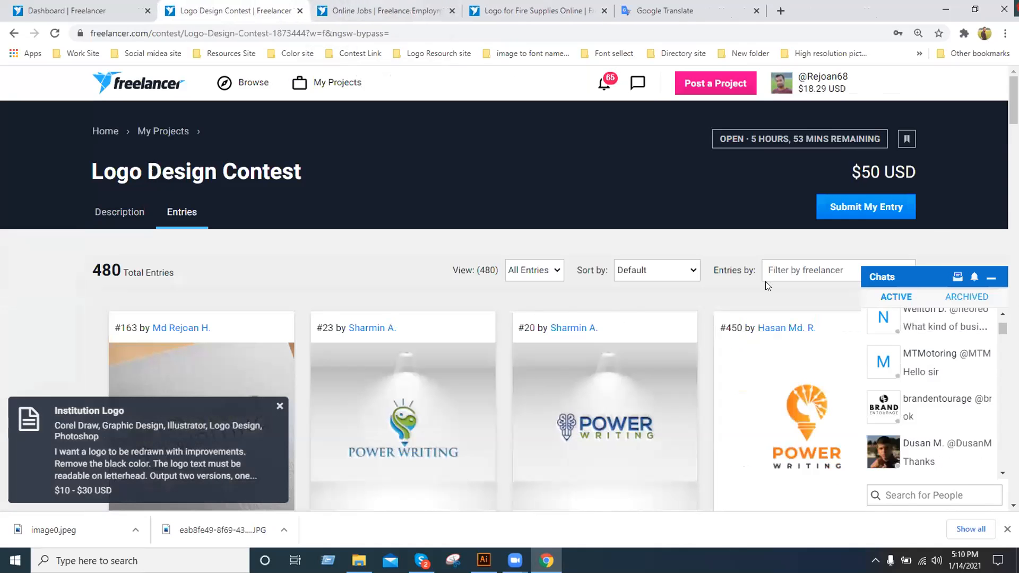
Switch to Illustrator and browse for a file to open in the AI > Contest AI File folder on Local Disk (E:).
left_click(484, 561)
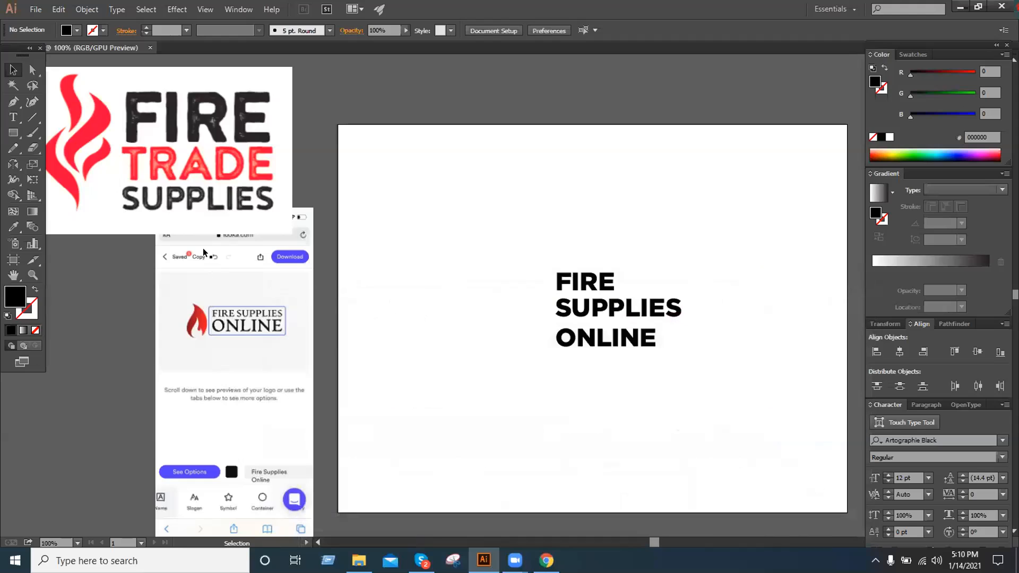
left_click(35, 9)
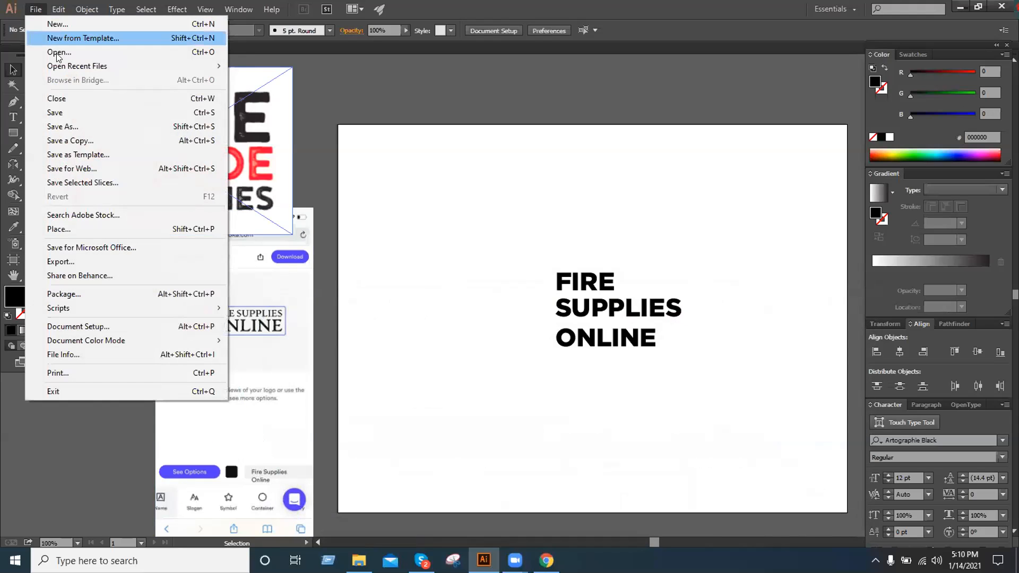
left_click(56, 53)
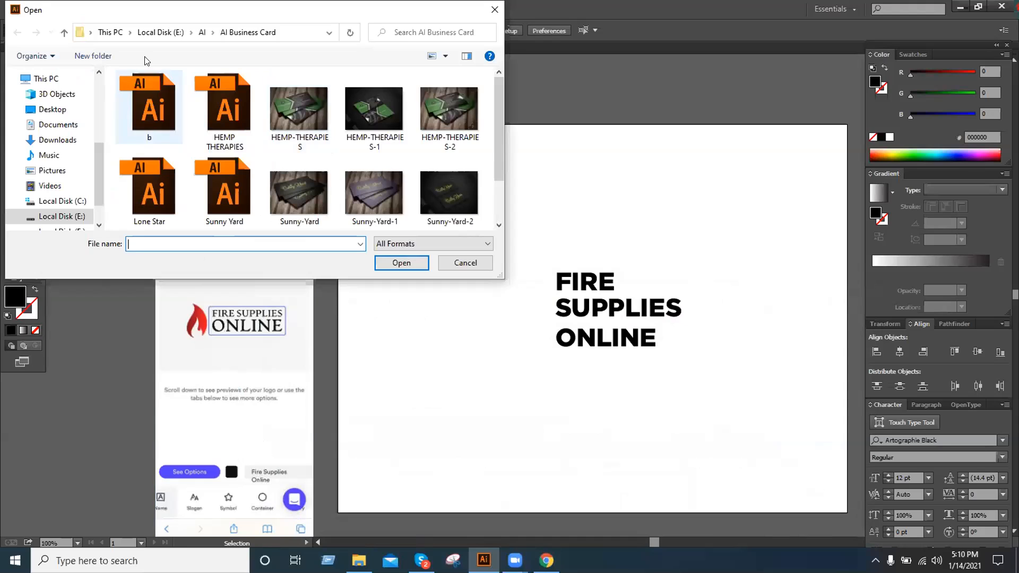
left_click(201, 33)
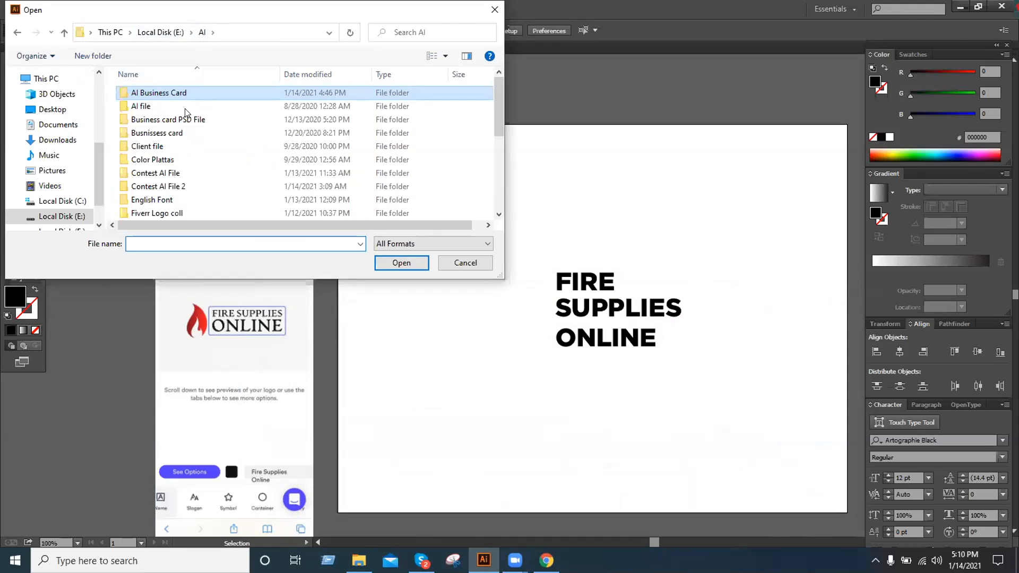
double_click(195, 174)
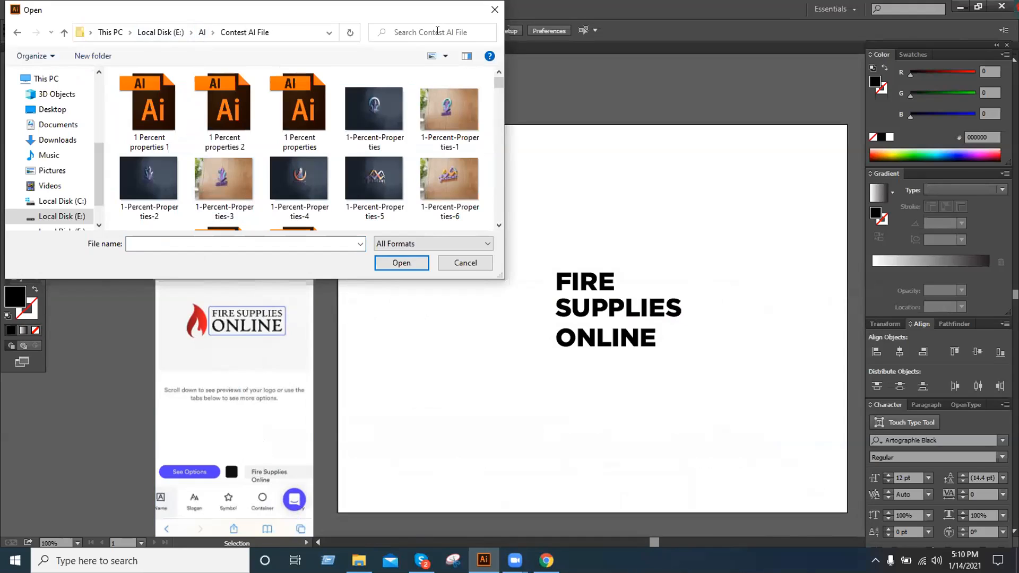
Search the Contest AI File folder for Dmonkilla.
left_click(438, 32)
type("Dmonkilla")
left_click(486, 32)
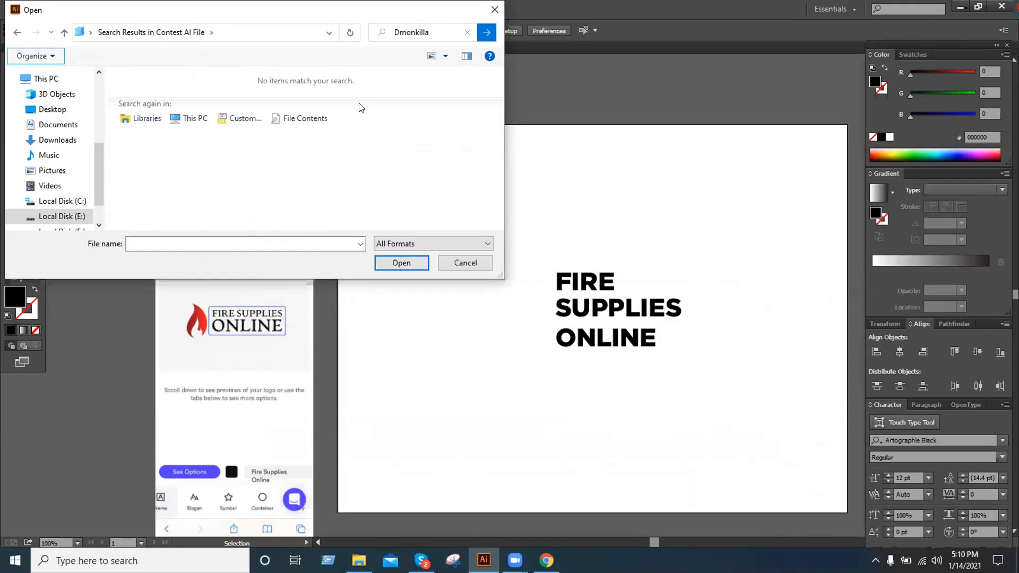
Shorten the file search to Dmonk and open the Dmonk lla Illustrator file.
left_click(432, 32)
left_click(434, 31)
key("BackSpace")
key("BackSpace")
left_click(485, 34)
left_click(162, 157)
left_click(400, 265)
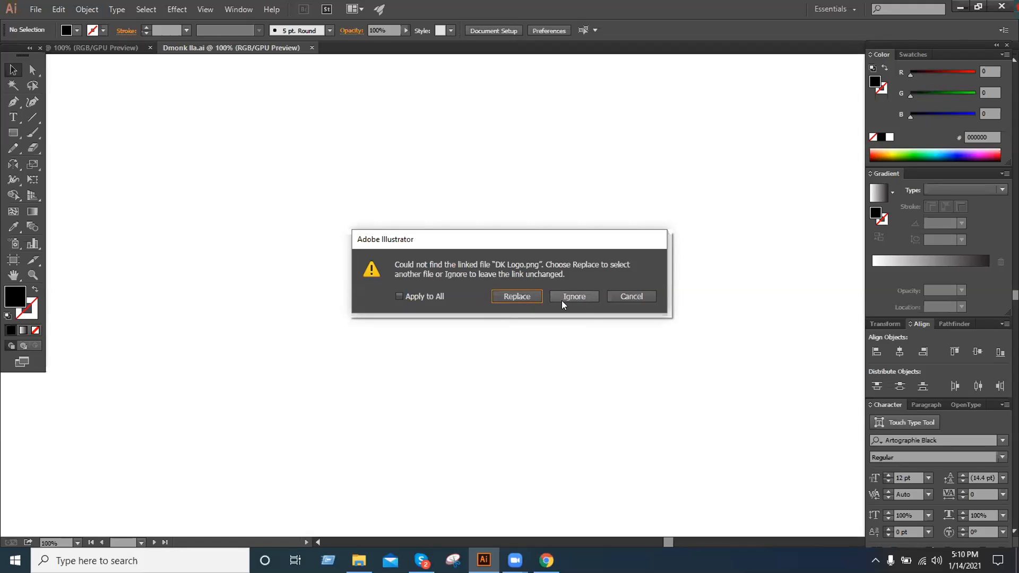
Cancel replacing the missing linked file DK Logo.png and ignore it so the document finishes opening.
left_click(533, 299)
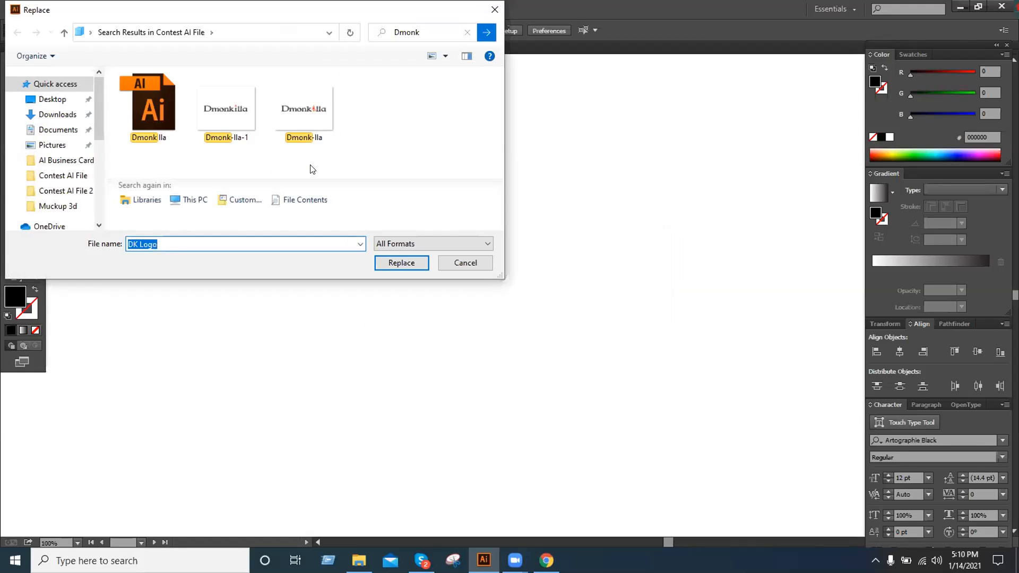
left_click(495, 10)
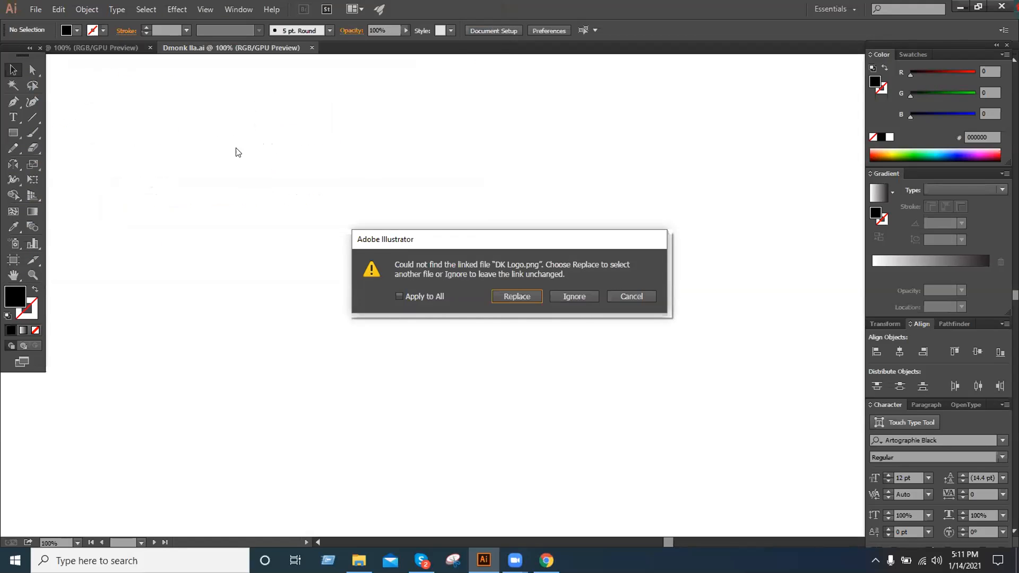
left_click(576, 296)
left_click(575, 296)
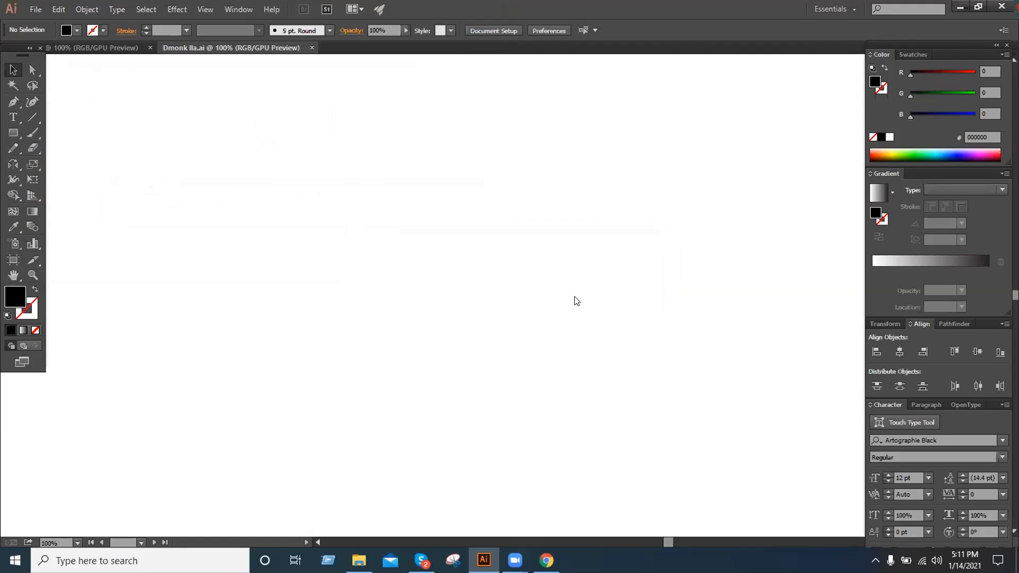
Ungroup the Dmonkilla logo with the large flame that lies outside the artboard's left edge.
key("space")
left_click_drag(368, 364, 595, 365)
left_click_drag(272, 391, 328, 374)
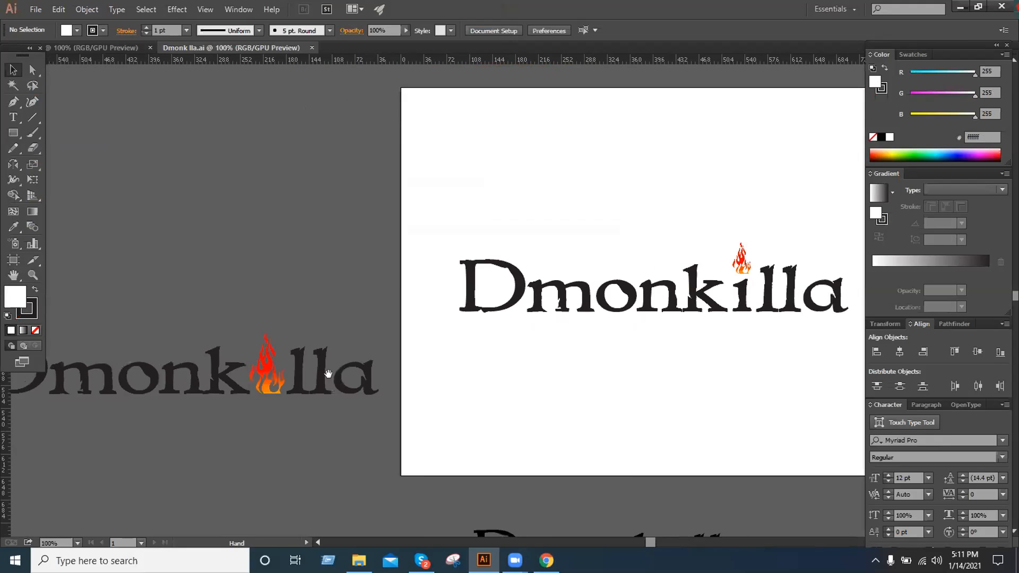
left_click(265, 375)
right_click(270, 373)
left_click(310, 447)
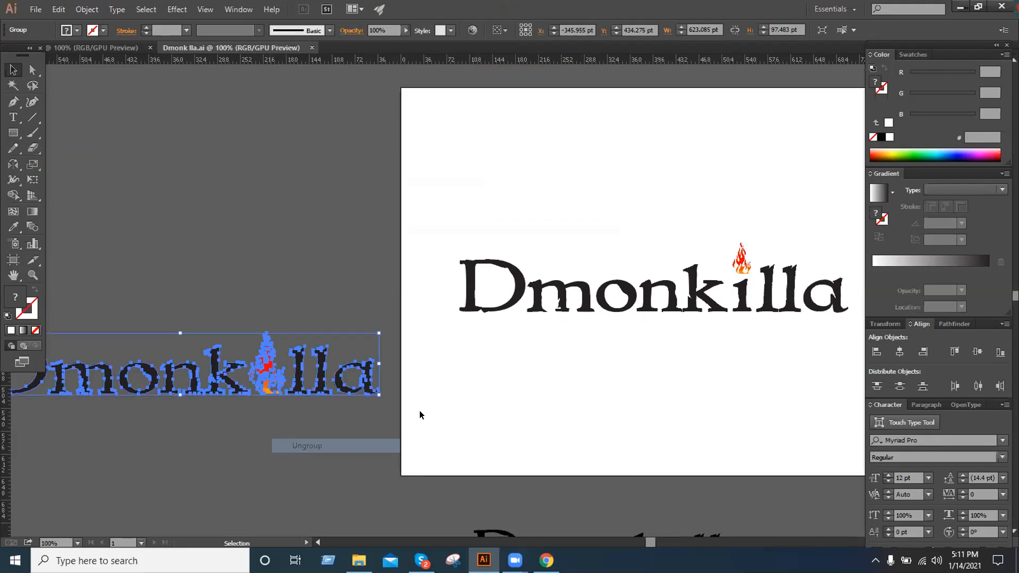
Copy the large flame into the Fire Supplies document beside the text lines, and close Dmonk lla.ai without saving.
left_click(419, 414)
left_click_drag(248, 333, 495, 332)
left_click(458, 342)
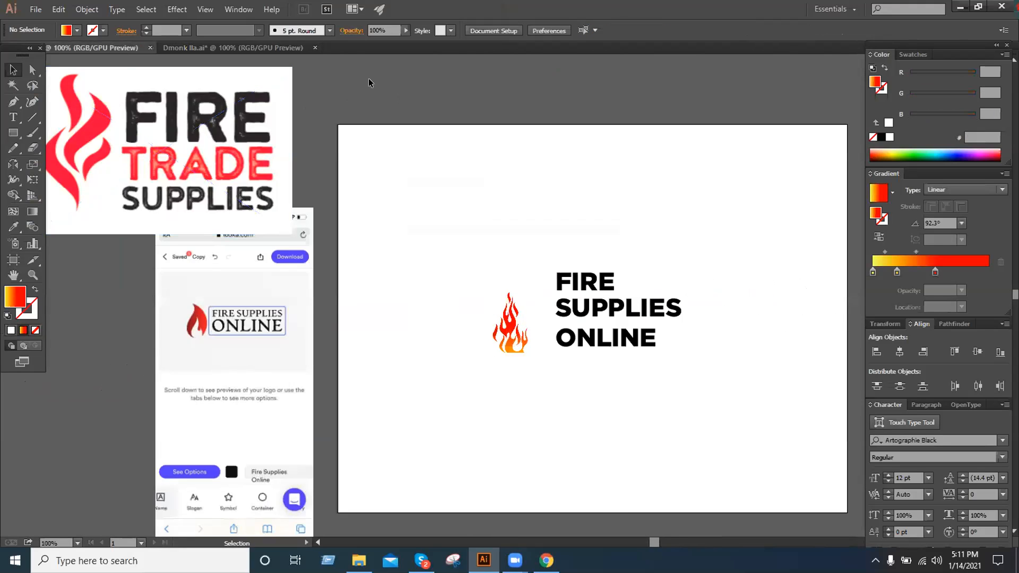
left_click(315, 48)
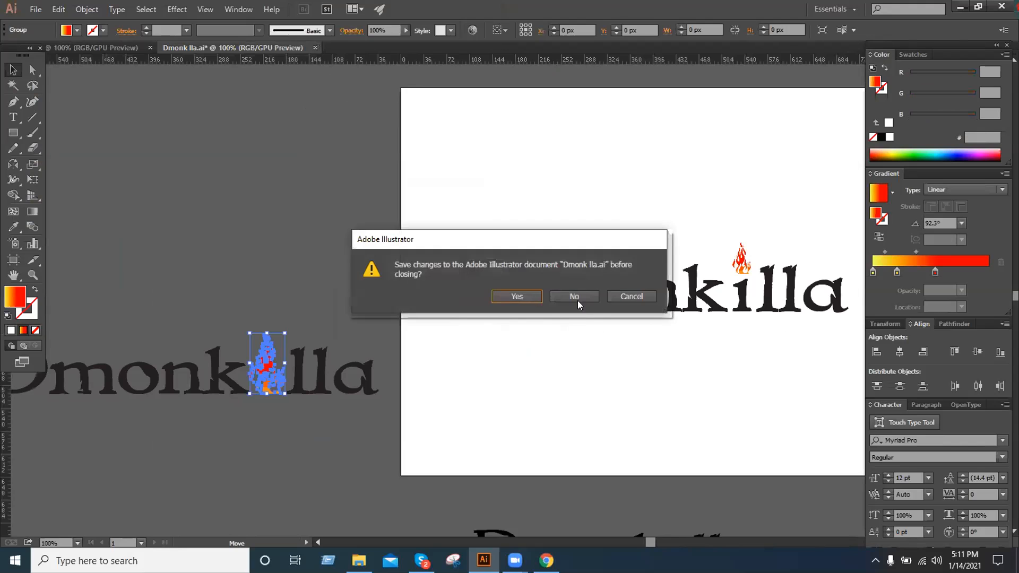
left_click(577, 300)
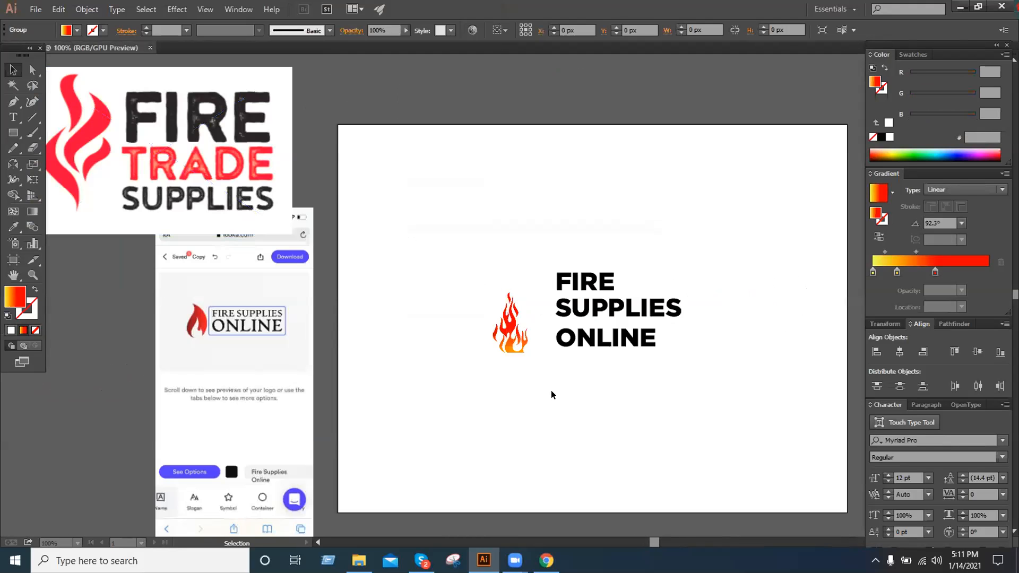
Enlarge the flame to about 102 × 178 px, keeping it just left of the three text lines.
left_click_drag(566, 385, 432, 342)
left_click(424, 344)
left_click(457, 366)
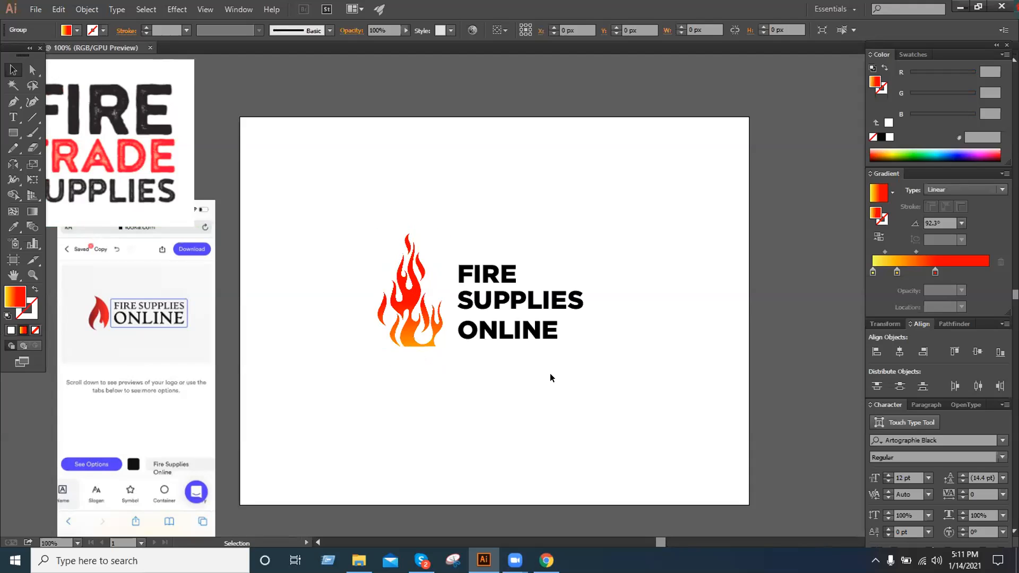
Move the Fire Trade Supplies image slightly up relative to the phone screenshot.
scroll(555, 374, "right", 3)
key("ctrl+=")
left_click_drag(581, 383, 637, 405)
key("ctrl+minus")
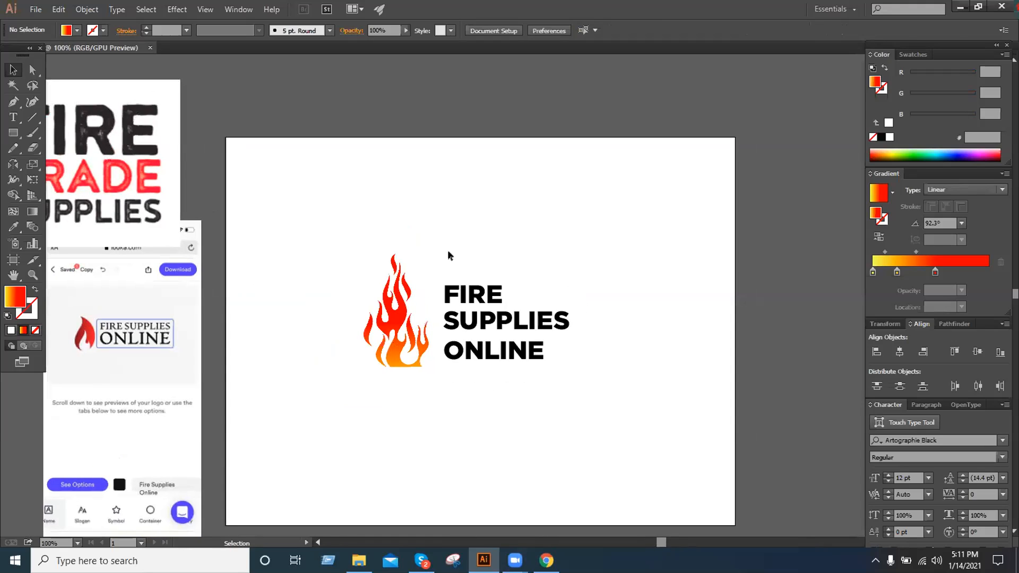
mouse_move(146, 182)
left_mouse_down()
mouse_move(235, 174)
mouse_move(146, 174)
left_mouse_up()
left_click(311, 189)
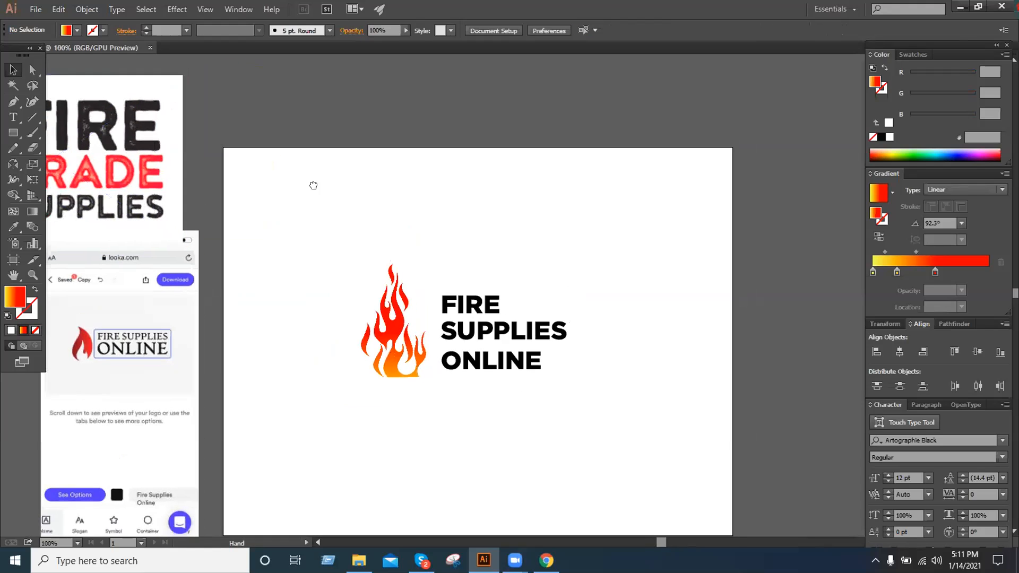
Move the flame slightly up and left relative to the text lines, and fine-tune its size at its lower-right corner.
left_click_drag(387, 312, 383, 304)
left_click(571, 236)
left_click_drag(596, 237, 540, 238)
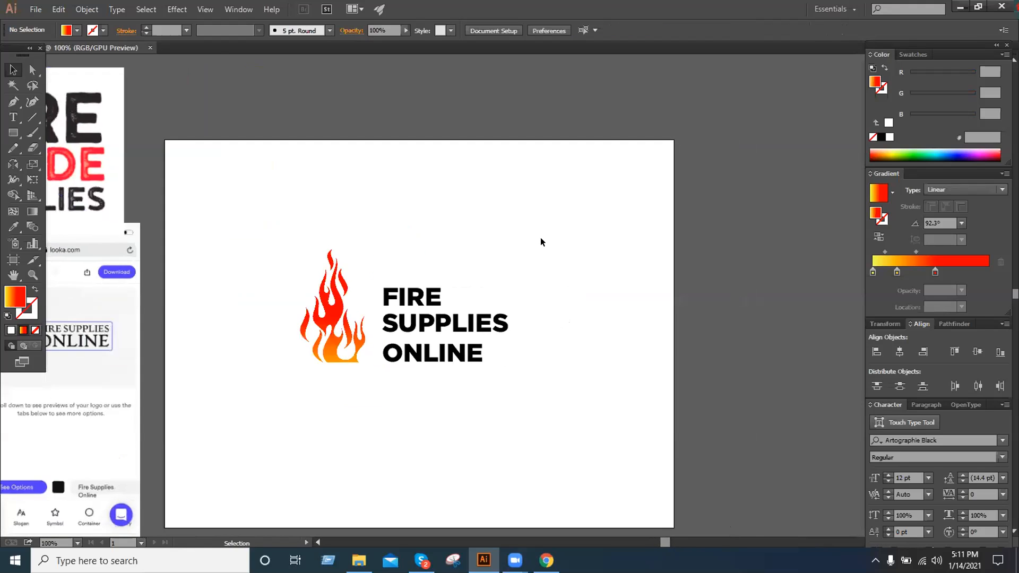
key("ctrl+plus")
left_click_drag(624, 250, 710, 252)
left_click(383, 373)
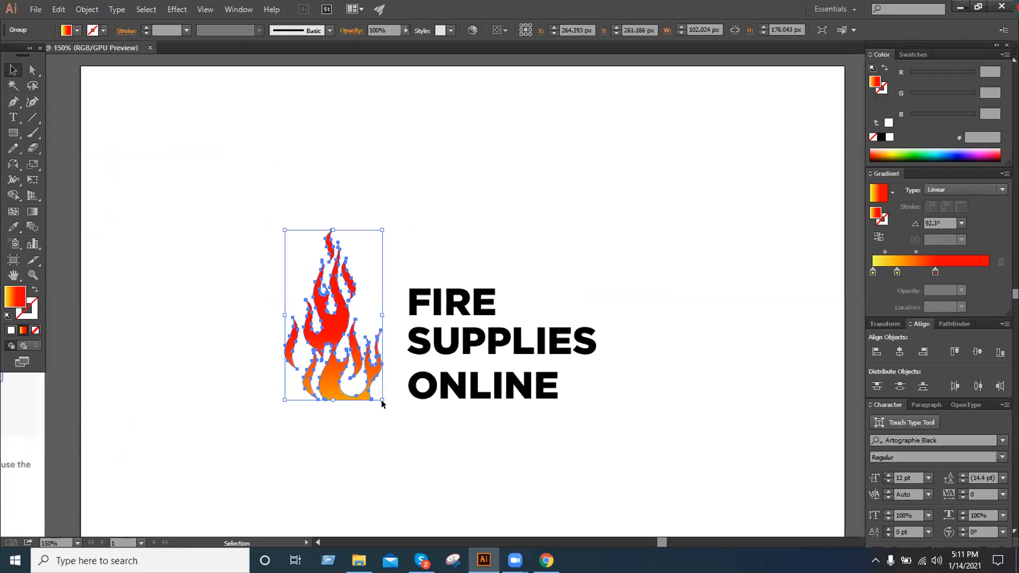
left_click_drag(382, 399, 382, 400)
left_click(410, 422)
key("ctrl+minus")
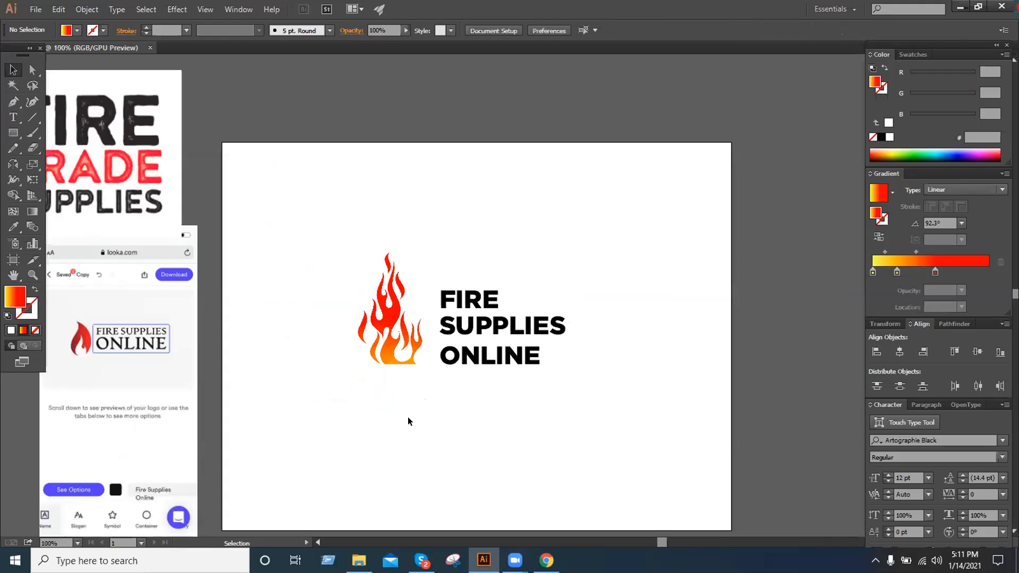
Nudge the three Gotham-Black text lines slightly left, closer to the flame.
left_click_drag(453, 257, 508, 367)
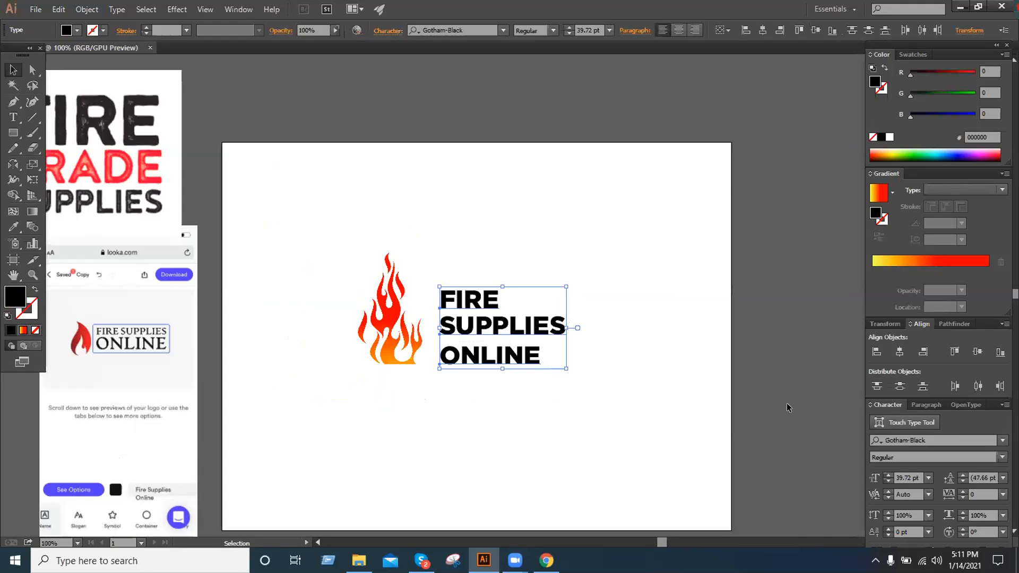
left_click(602, 398)
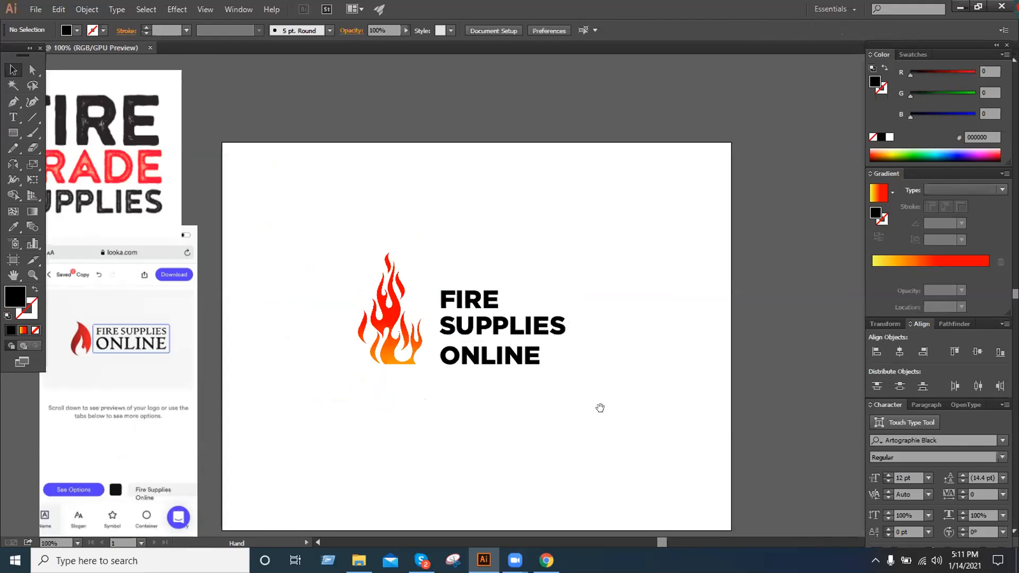
left_click_drag(592, 421, 588, 419)
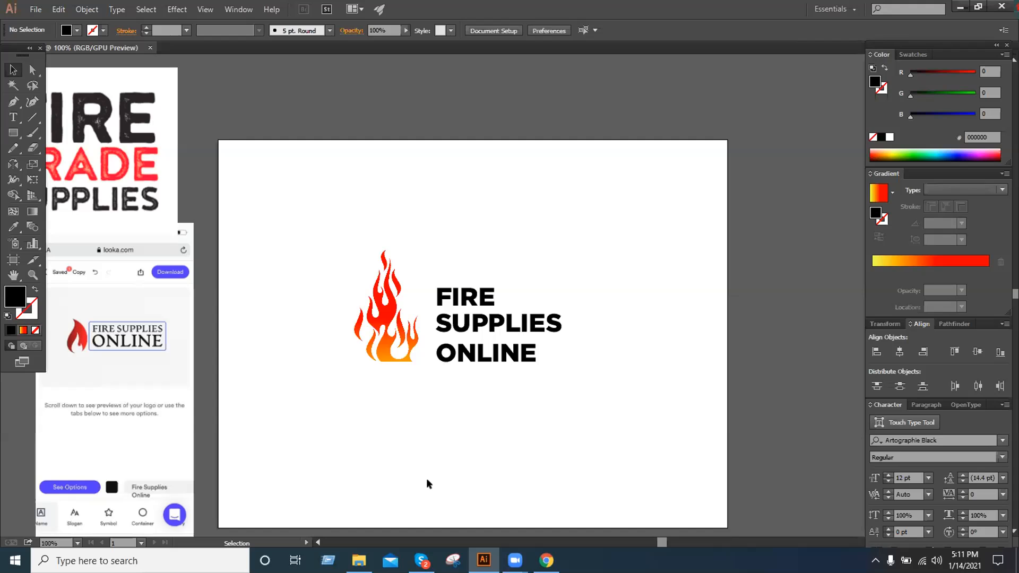
left_click_drag(369, 437, 448, 437)
left_click_drag(631, 421, 531, 318)
key("Left")
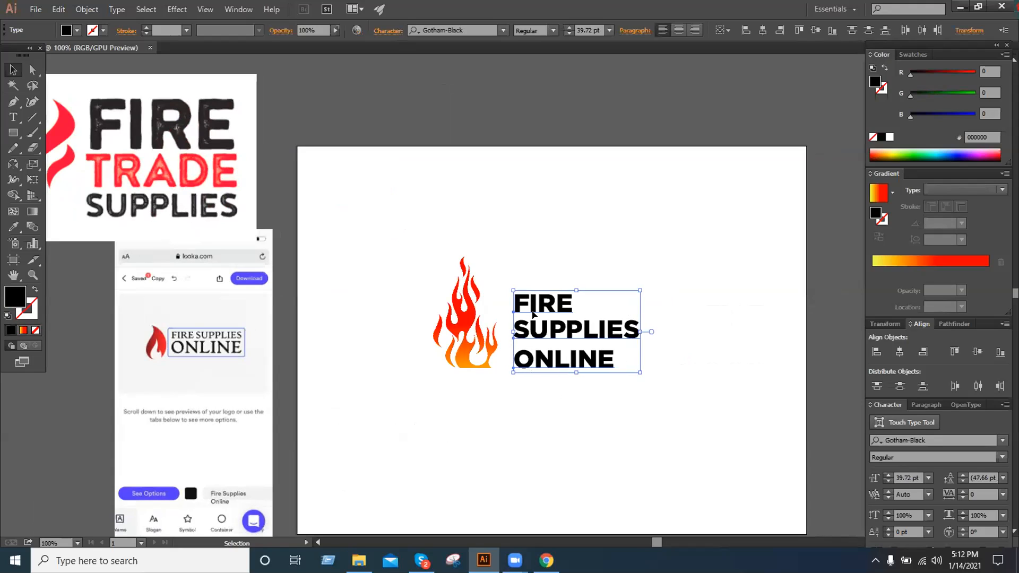
Nudge the three text lines slightly left and place a duplicate of them above the artboard.
key("Left")
key("Left")
key("Left")
left_click_drag(584, 362, 643, 214)
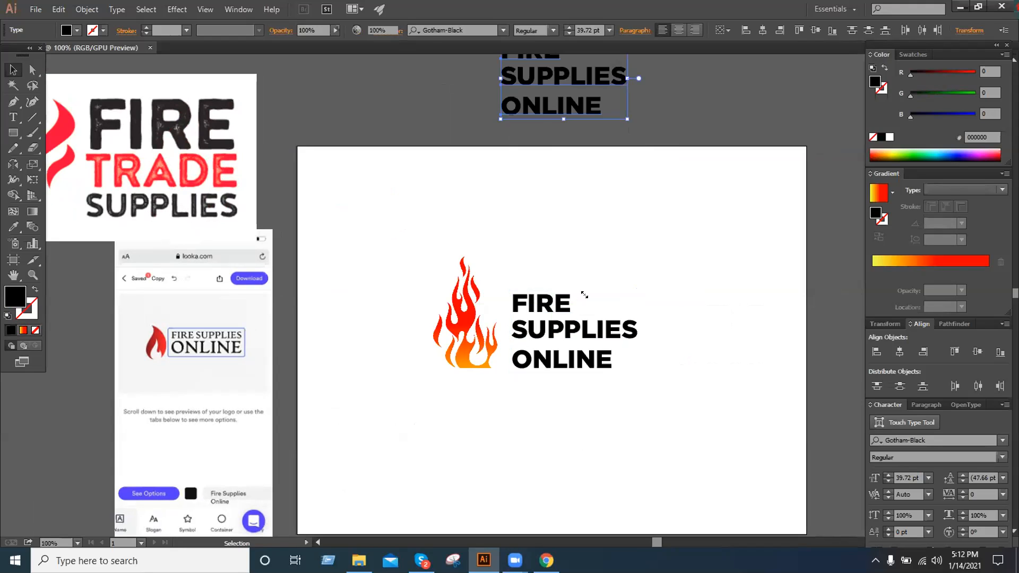
left_click(585, 295)
Enlarge the flame and text lines together to about 390 × 221 px and shift them slightly right on the artboard.
left_click_drag(607, 314, 555, 237)
left_click_drag(341, 170, 606, 332)
left_click_drag(586, 296, 608, 308)
left_click_drag(563, 301, 574, 343)
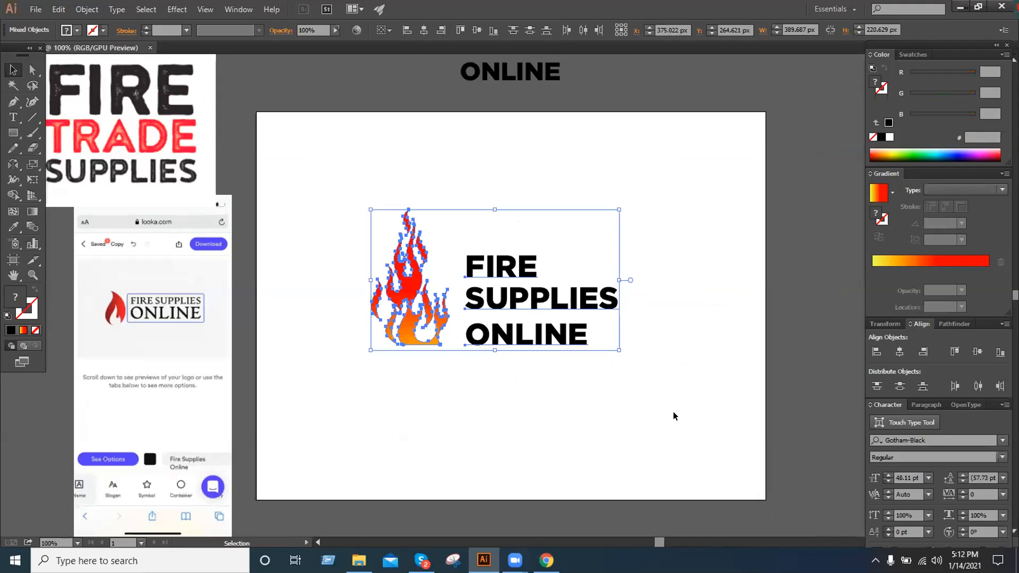
left_click_drag(575, 334, 584, 334)
left_click_drag(505, 389, 539, 402)
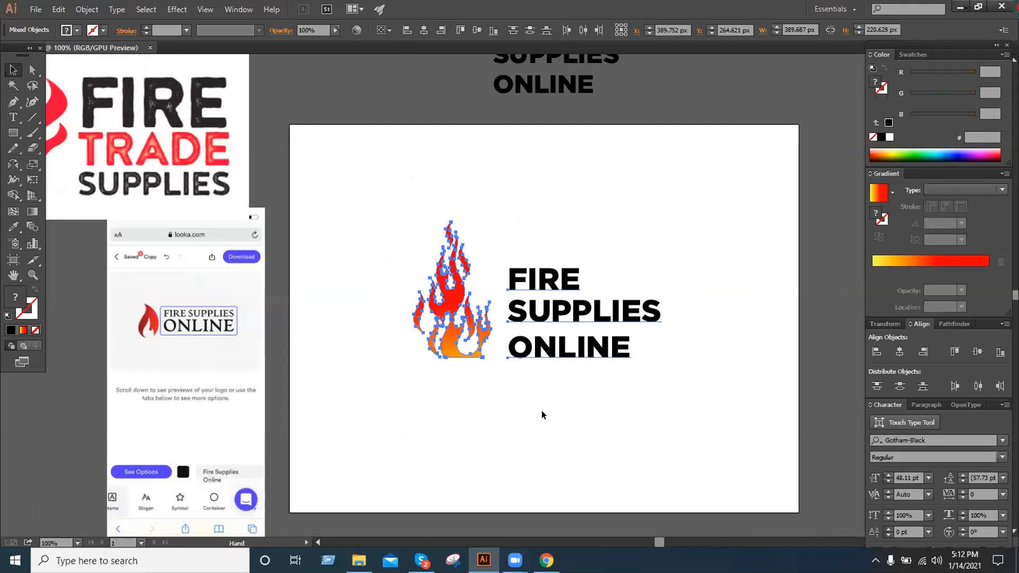
Compare the enlarged flame-and-text logo with the Fire Trade Supplies image and the phone screenshot.
left_click_drag(308, 413, 522, 407)
left_click_drag(453, 408, 415, 404)
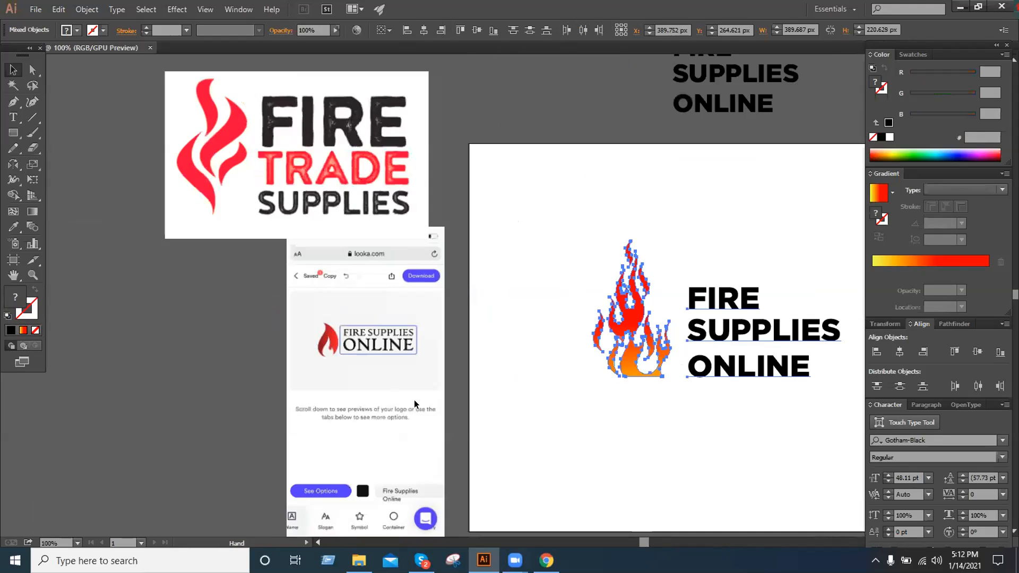
left_click_drag(642, 413, 464, 401)
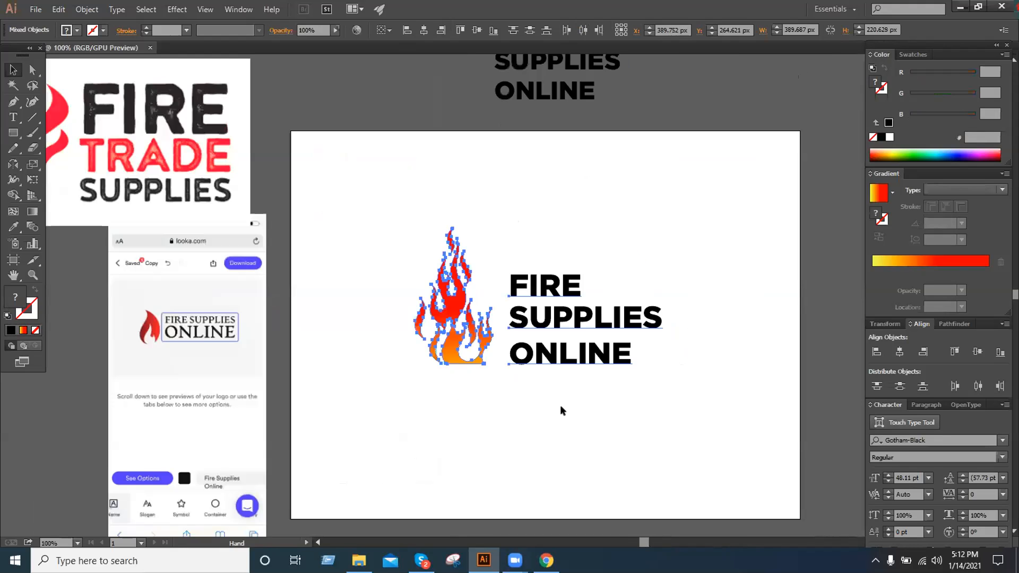
left_click_drag(584, 435, 560, 406)
left_click_drag(465, 400, 560, 407)
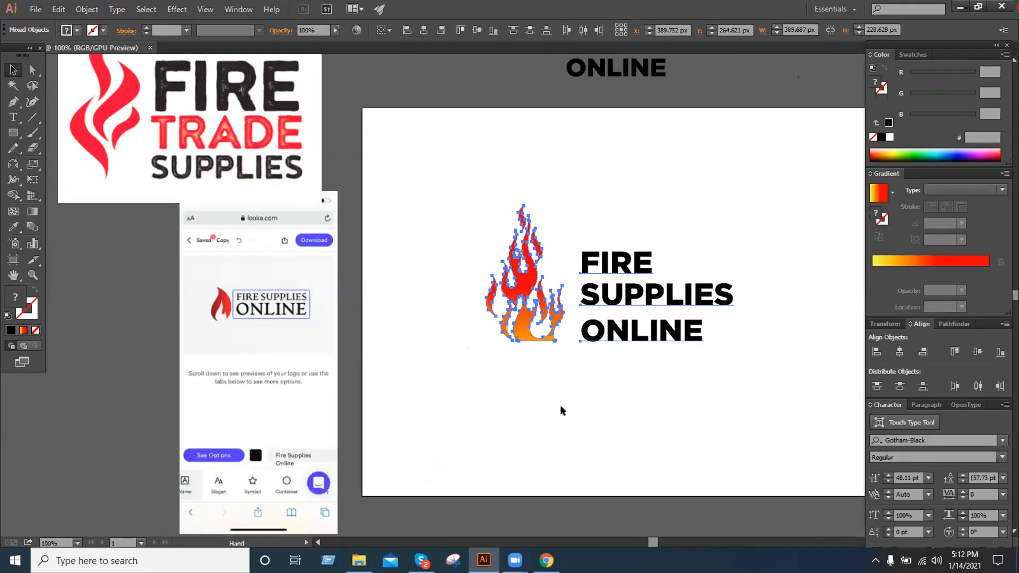
left_click_drag(565, 400, 446, 419)
left_click(501, 447)
left_click(395, 361)
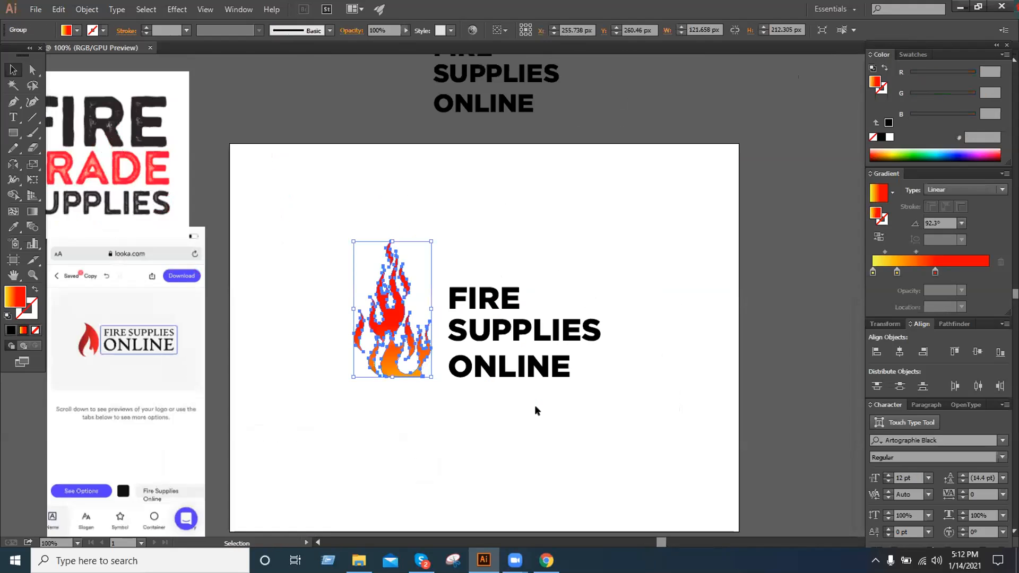
left_click(534, 406)
left_click(531, 335)
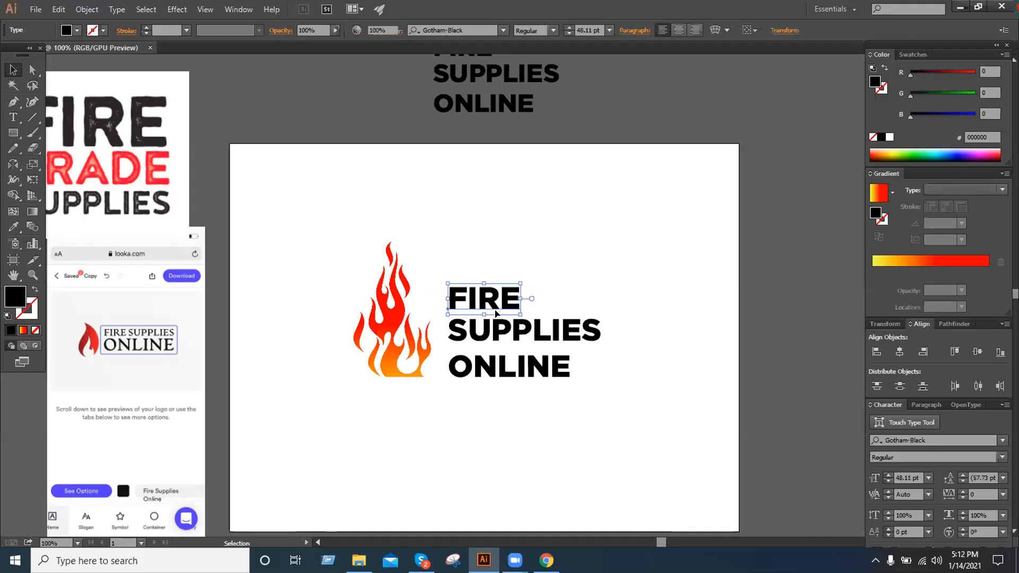
right_click(551, 404)
left_click(553, 410)
left_click(513, 412)
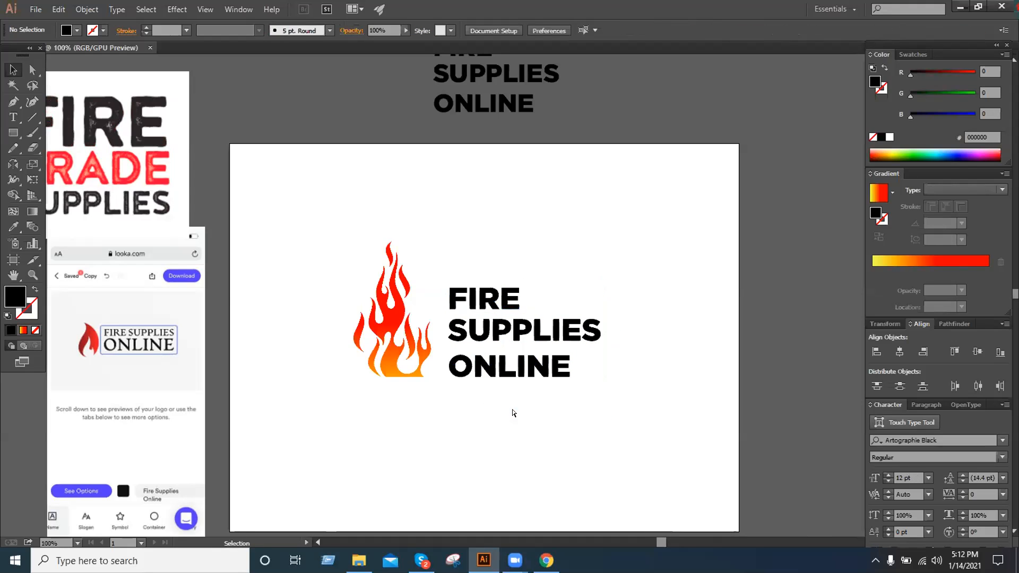
left_click_drag(440, 421, 491, 426)
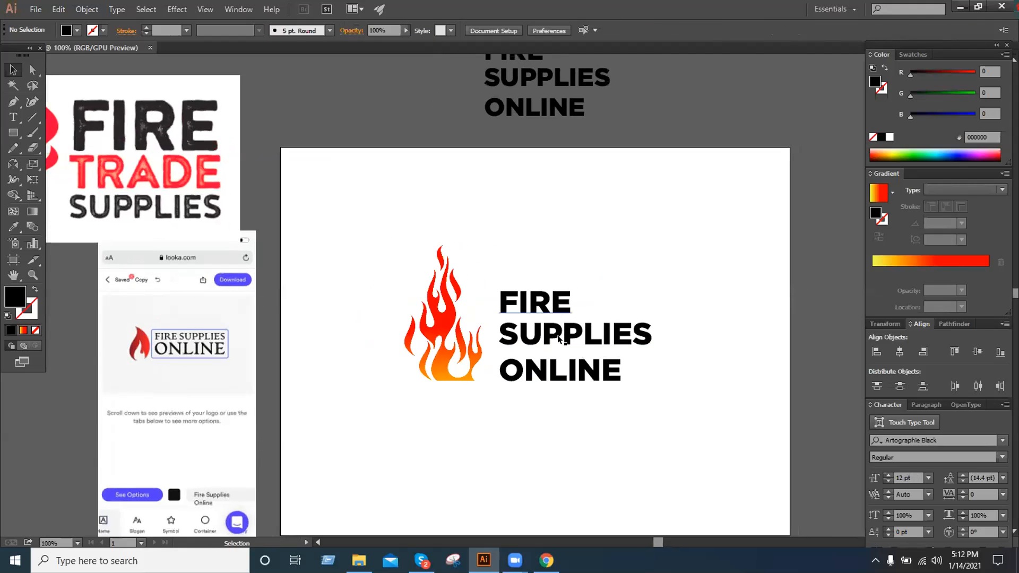
Try the Century Gothic Bold font on the ONLINE line and undo the font change.
left_click(559, 339)
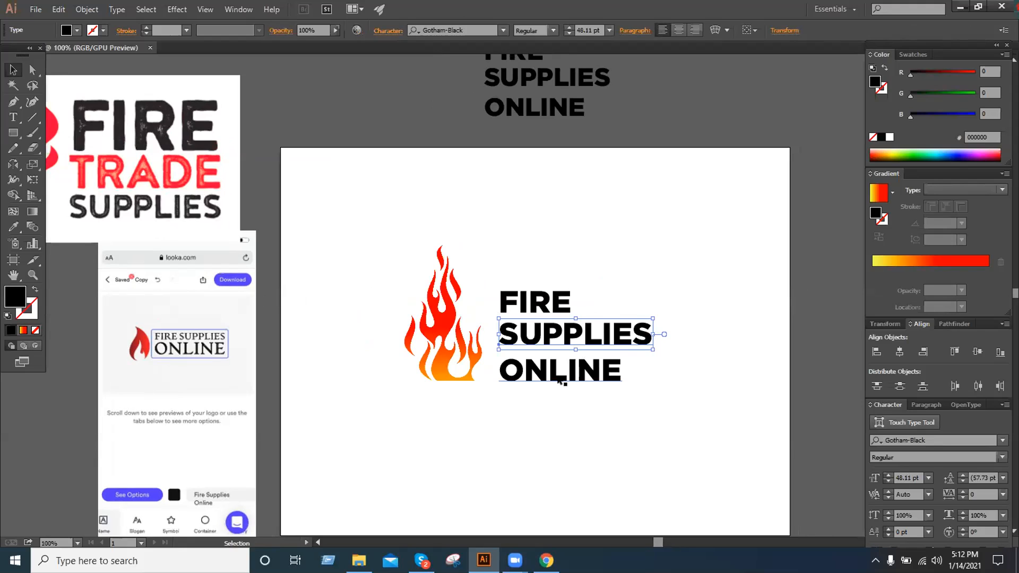
left_click(560, 381)
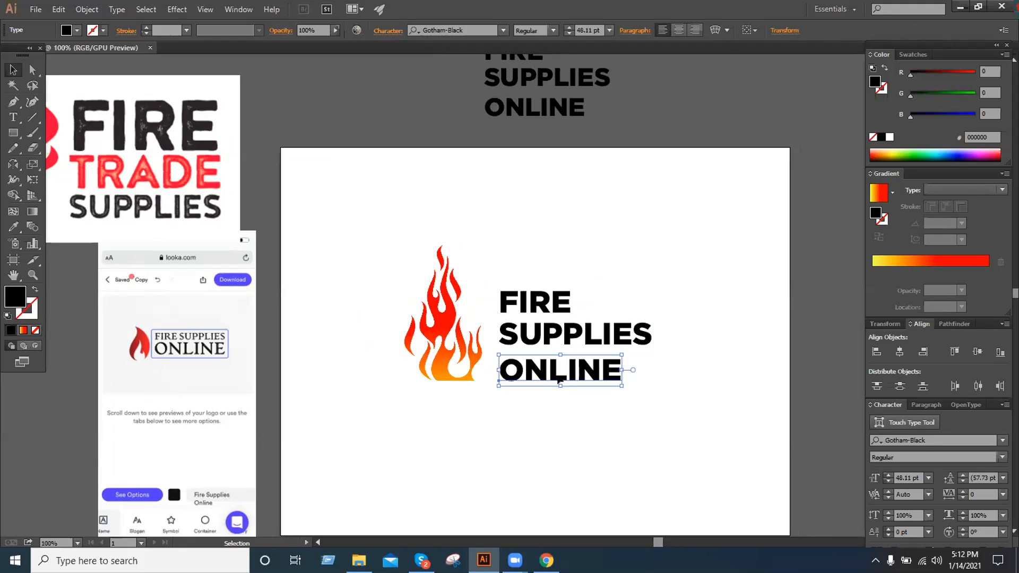
key("a")
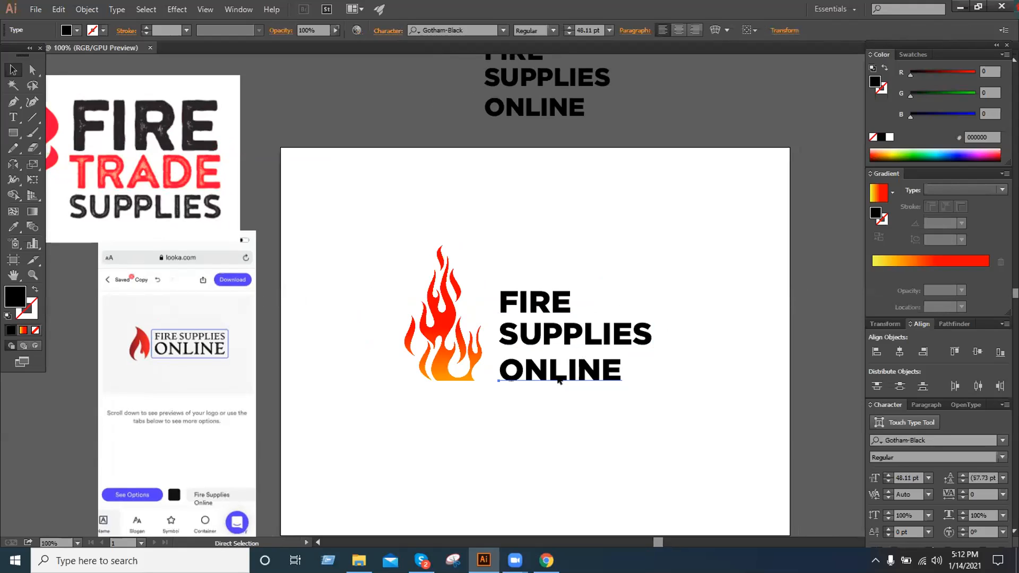
key("v")
key("ctrl+plus")
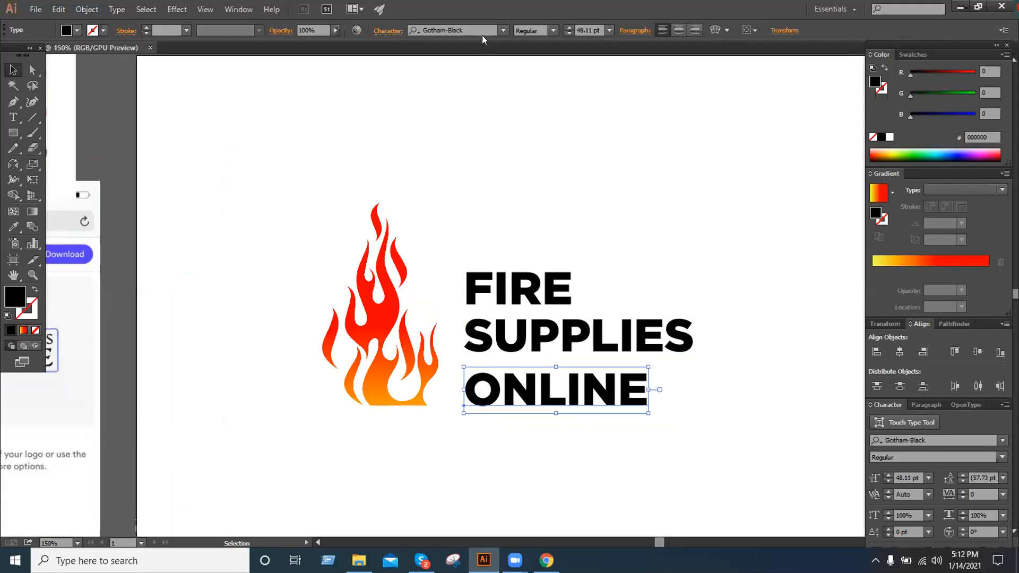
left_click(482, 31)
type("g")
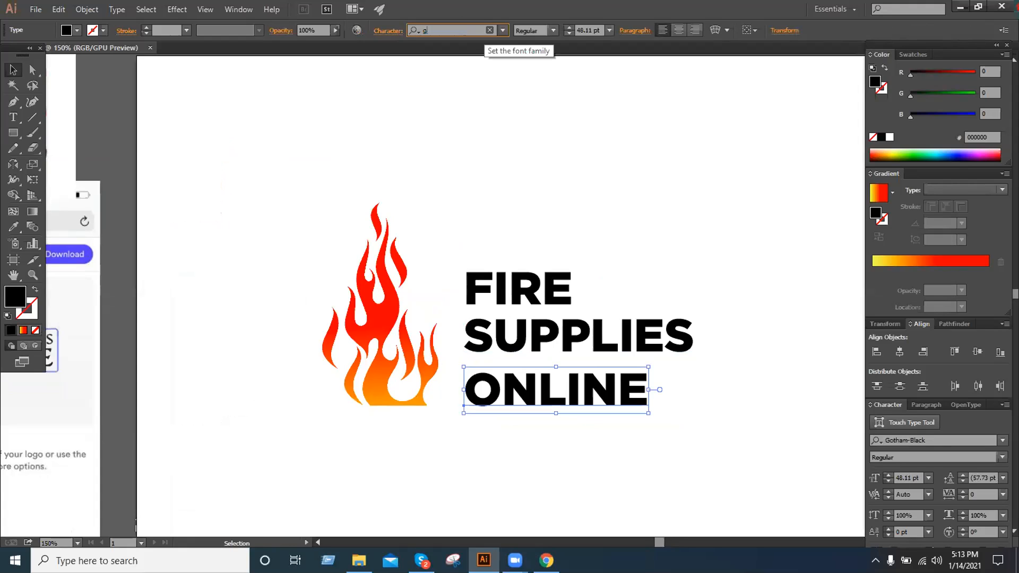
type("ot")
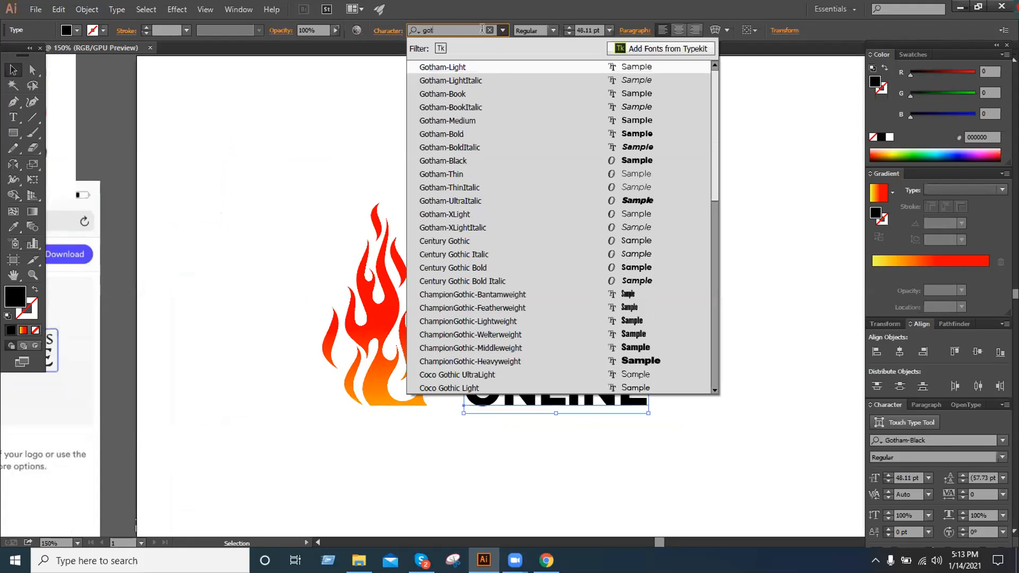
left_click(481, 268)
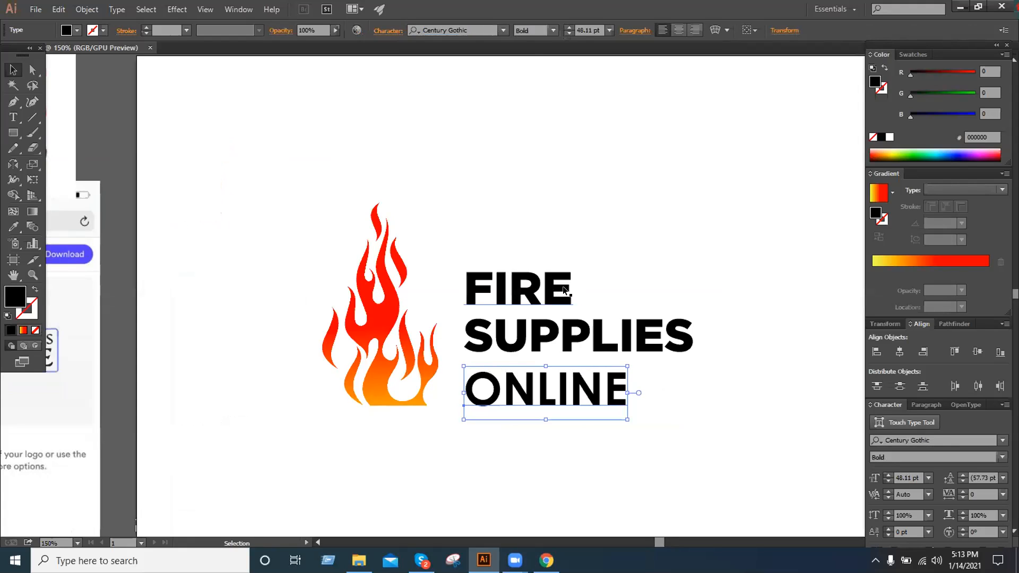
left_click(552, 31)
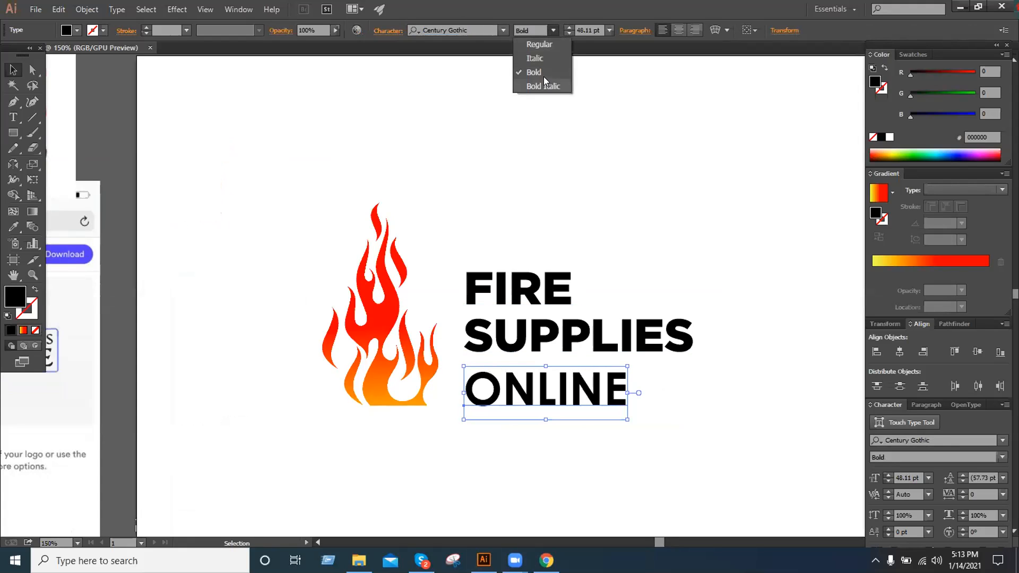
left_click(682, 191)
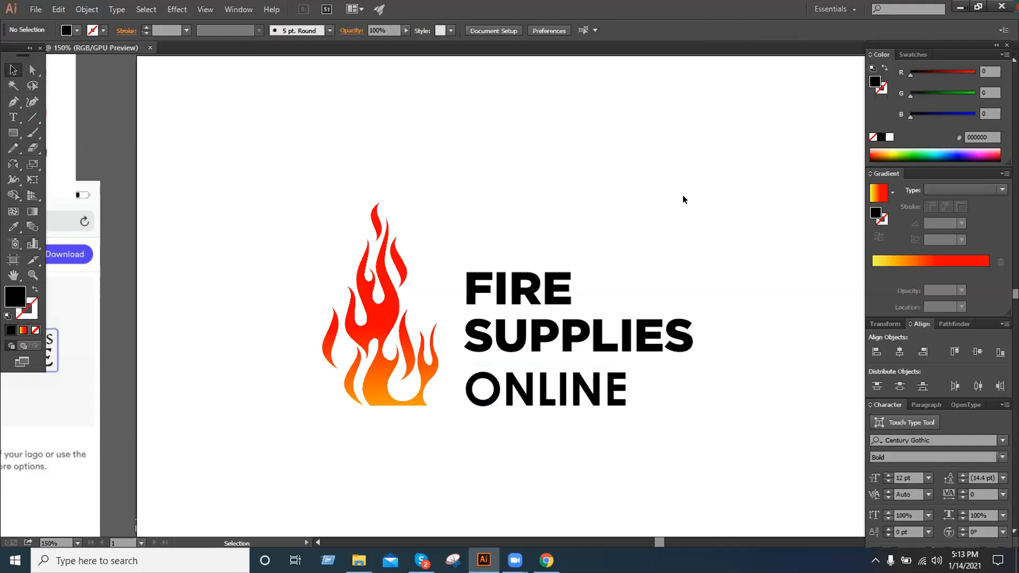
key("ctrl+z")
left_click(679, 195)
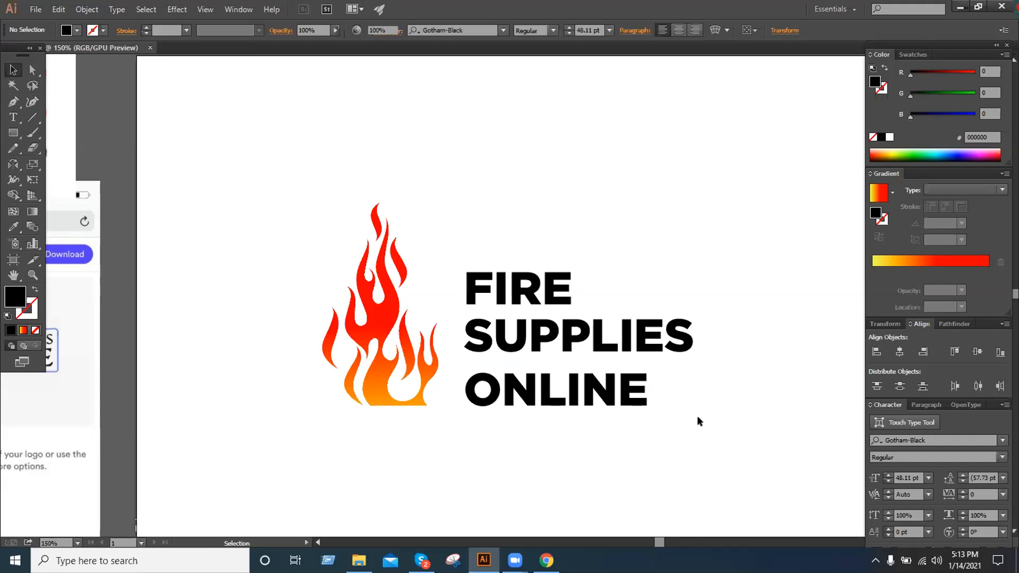
Convert the FIRE, SUPPLIES and ONLINE text lines to outlines.
left_click_drag(727, 432, 525, 285)
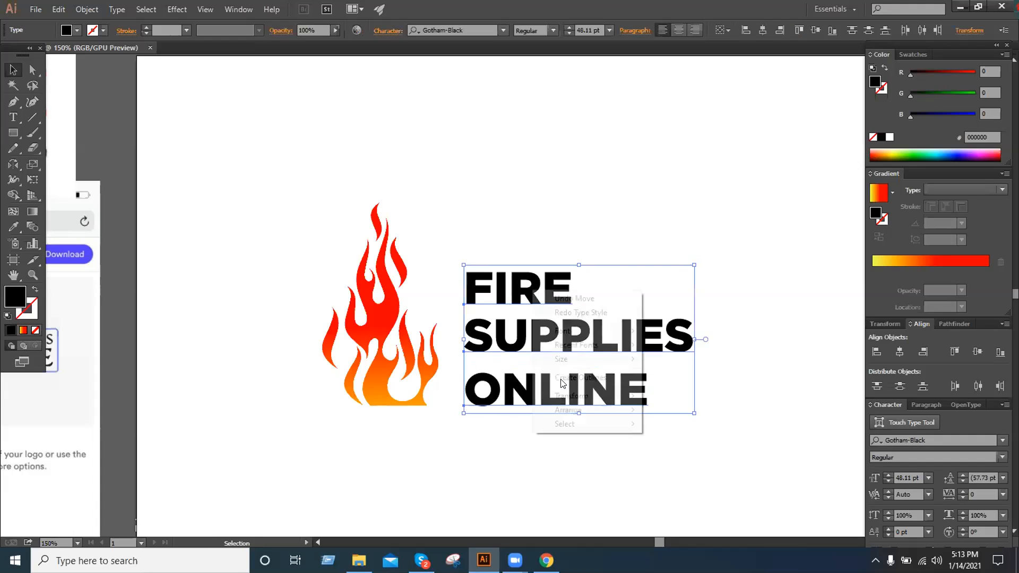
right_click(534, 291)
left_click(581, 377)
left_click(712, 423)
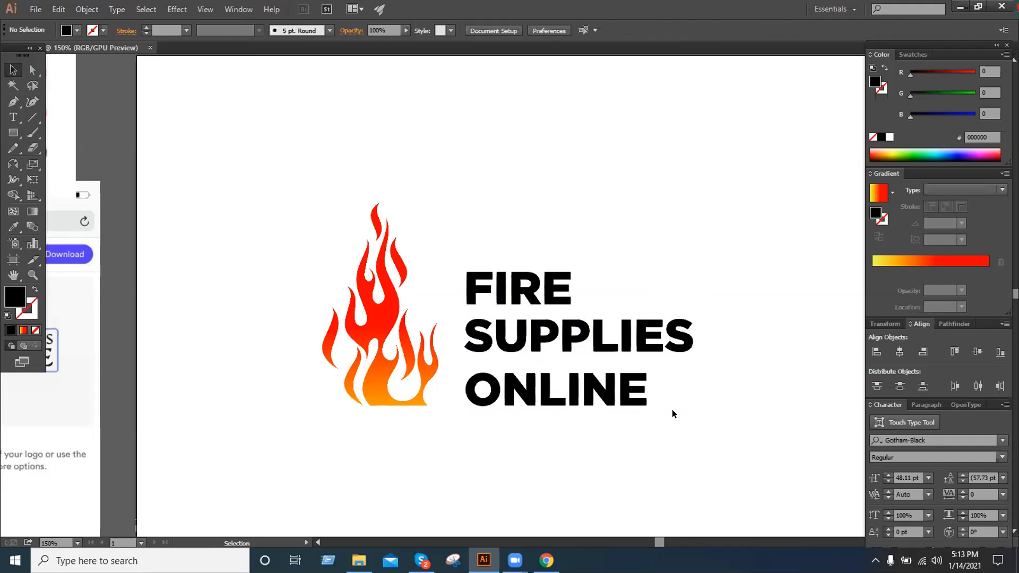
Move the outlined SUPPLIES line slightly up, closer to FIRE.
left_click_drag(664, 407, 614, 403)
left_click_drag(524, 330, 511, 321)
left_click(497, 282)
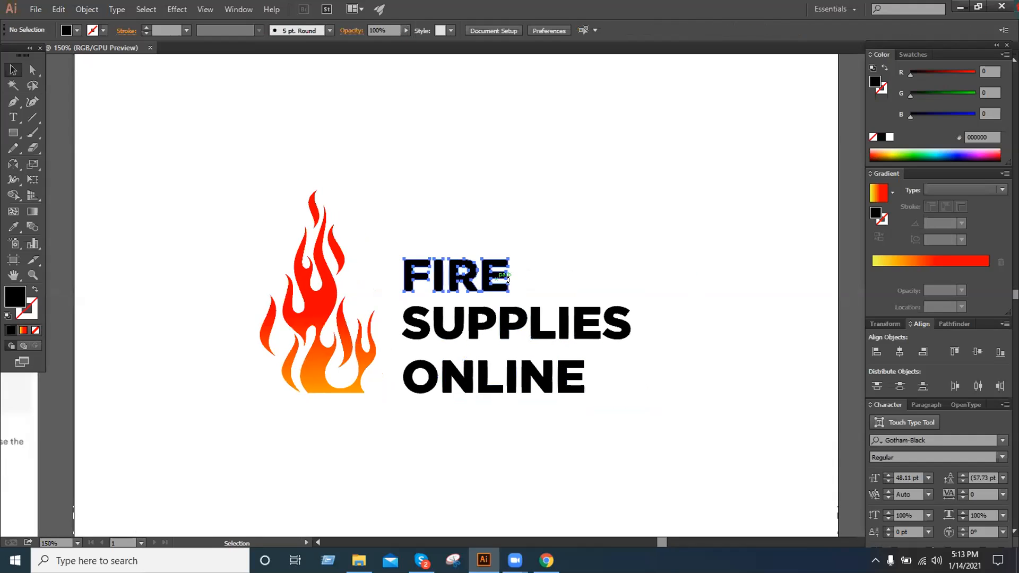
left_click(564, 294)
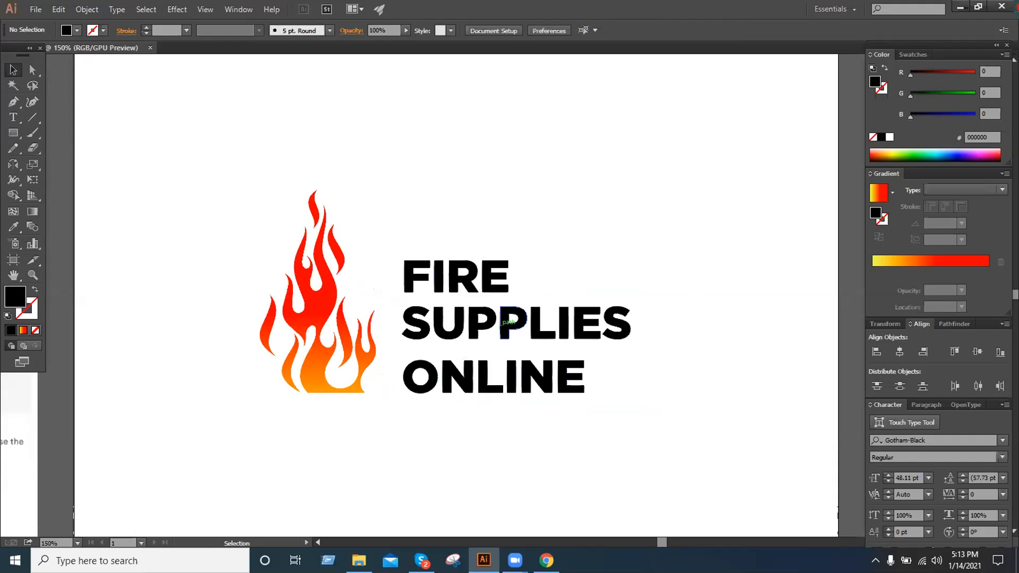
left_click(502, 320)
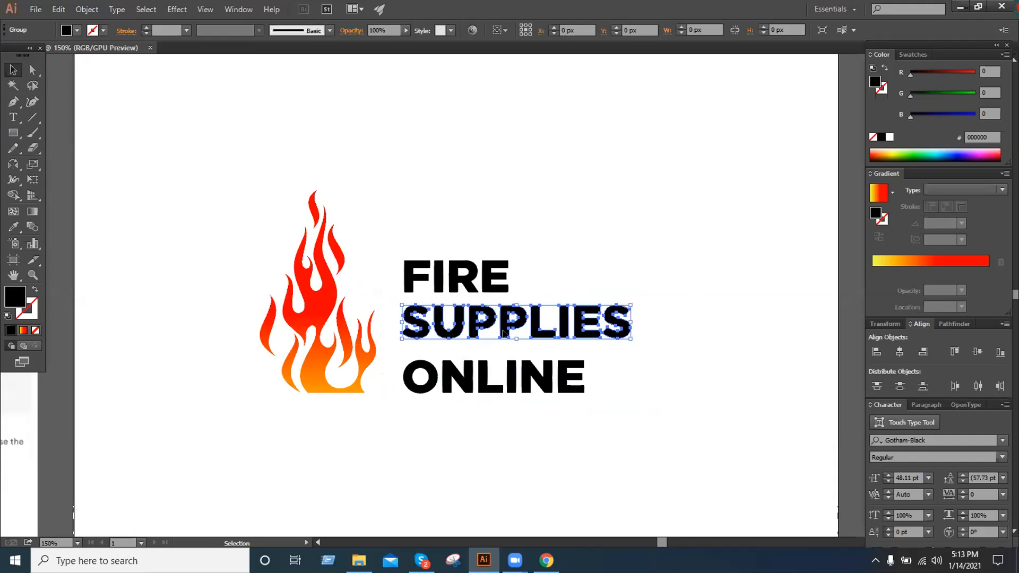
left_click(537, 360)
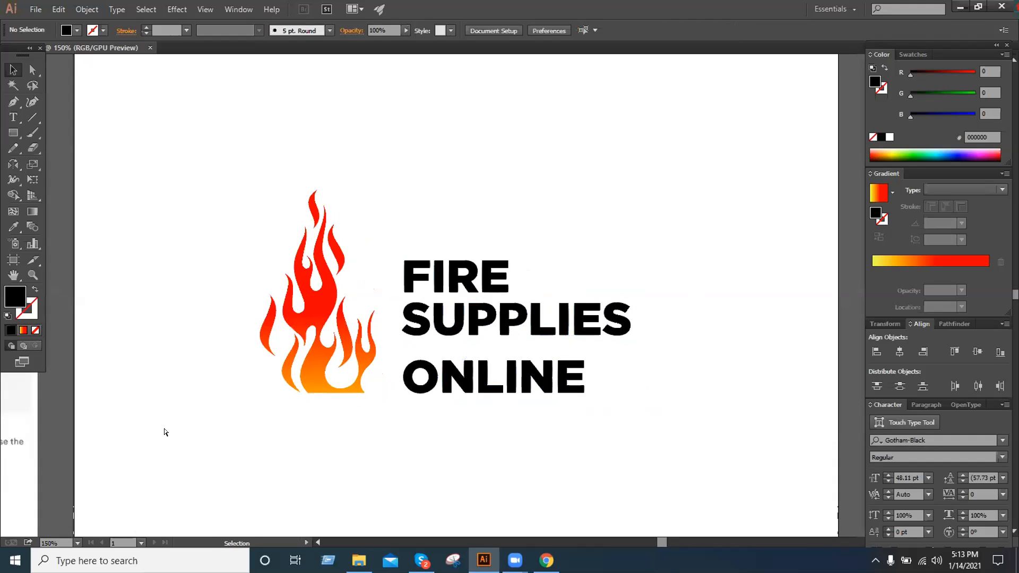
Show the rulers and place a vertical guide at about 344 px along the left edge of the outlined text.
key("ctrl+r")
left_click_drag(332, 474, 403, 494)
left_click_drag(474, 328, 465, 341)
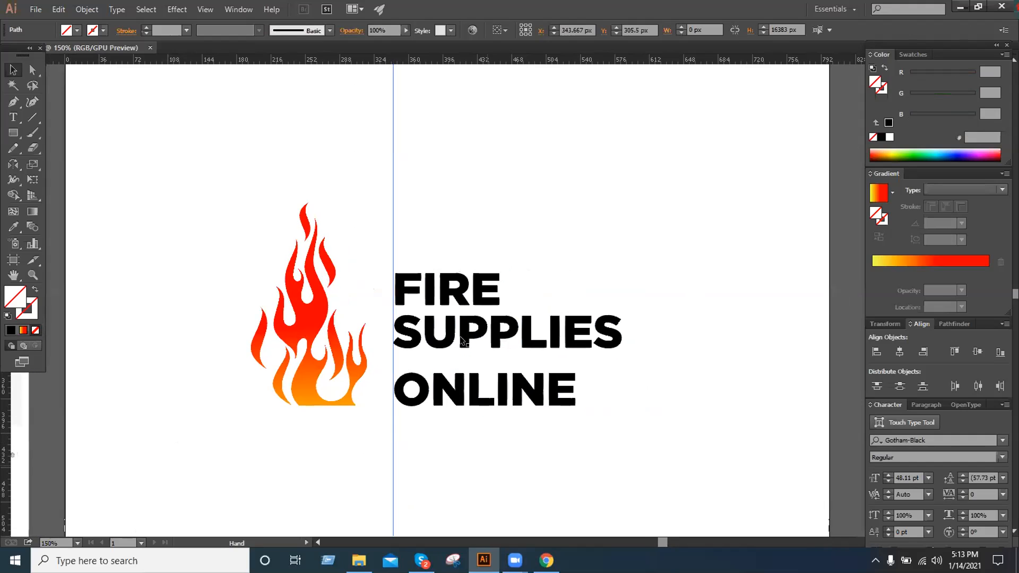
left_click(484, 239)
key("ctrl+plus")
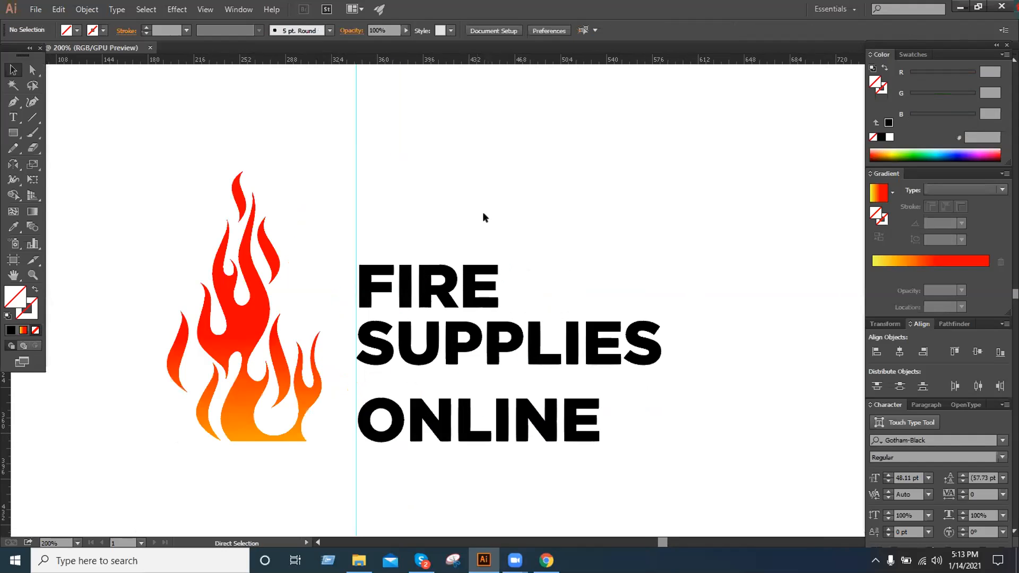
Tighten the line spacing by nudging SUPPLIES slightly up and moving ONLINE up beneath it.
left_click(494, 341)
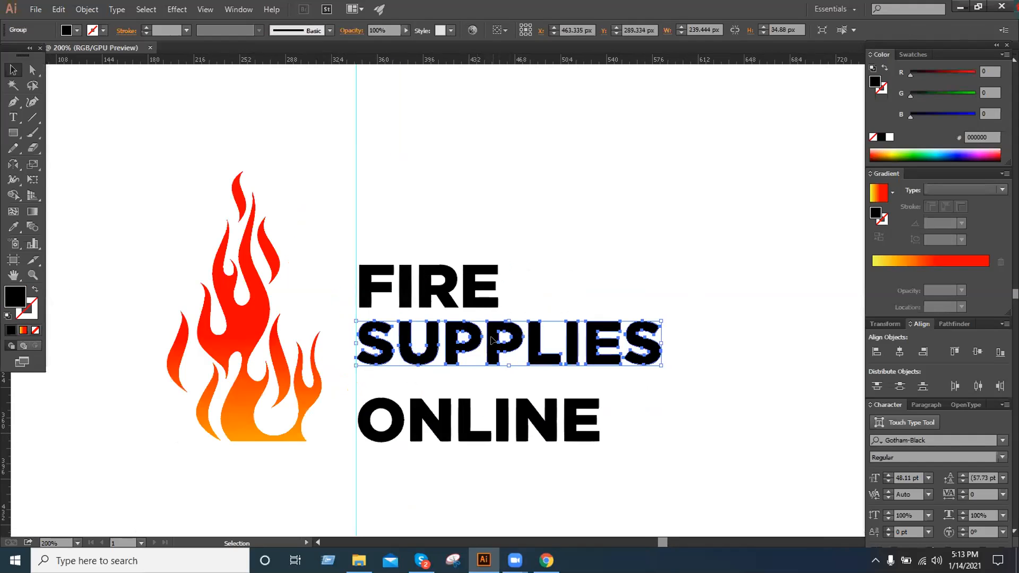
left_click(505, 411)
key("Up")
key("Up")
key("Up")
key("Up")
key("Up")
key("Up")
key("Up")
key("Up")
key("Up")
key("Up")
key("Up")
key("Up")
key("Up")
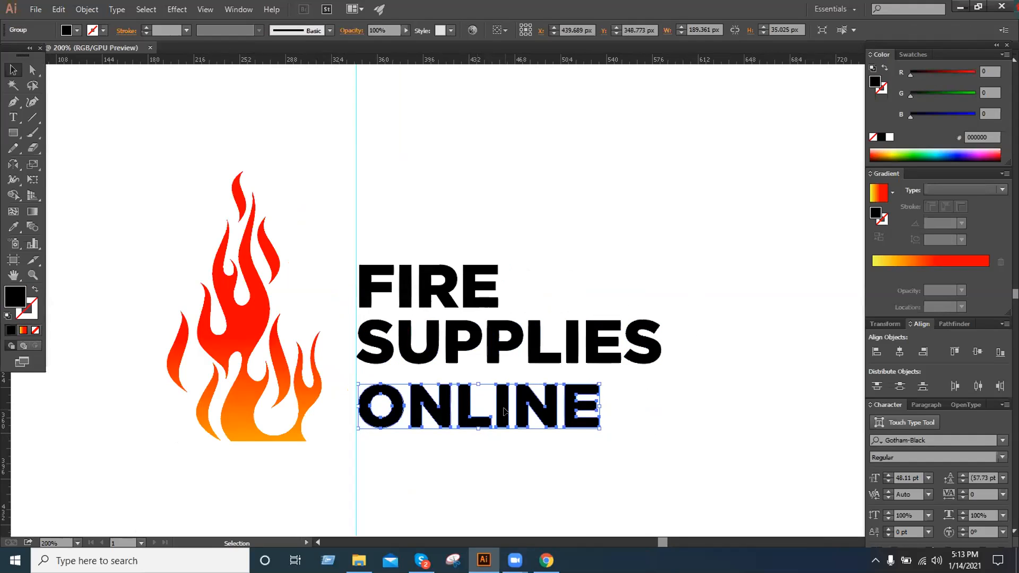
key("Up")
key("Up")
key("Up")
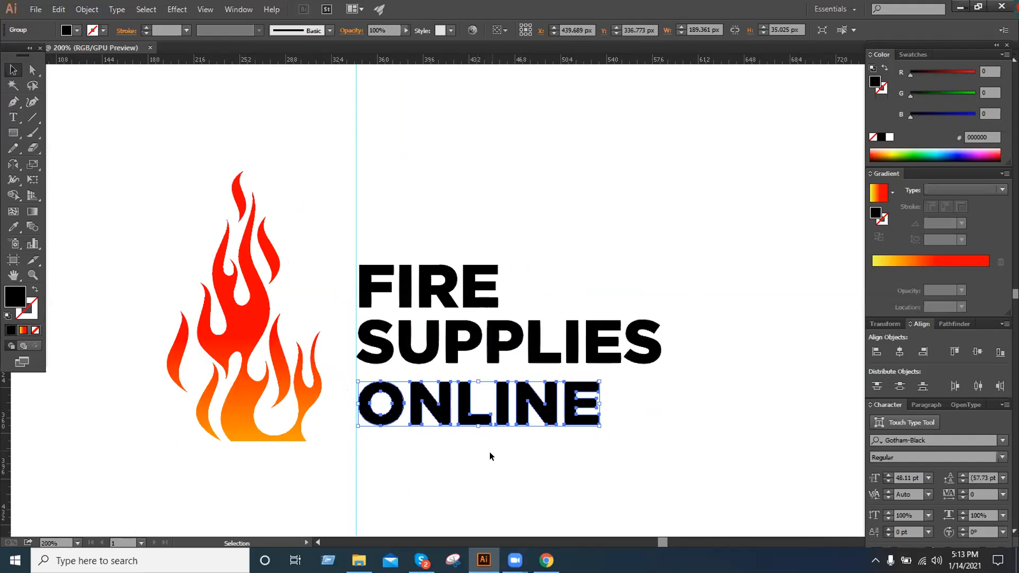
left_click(490, 436)
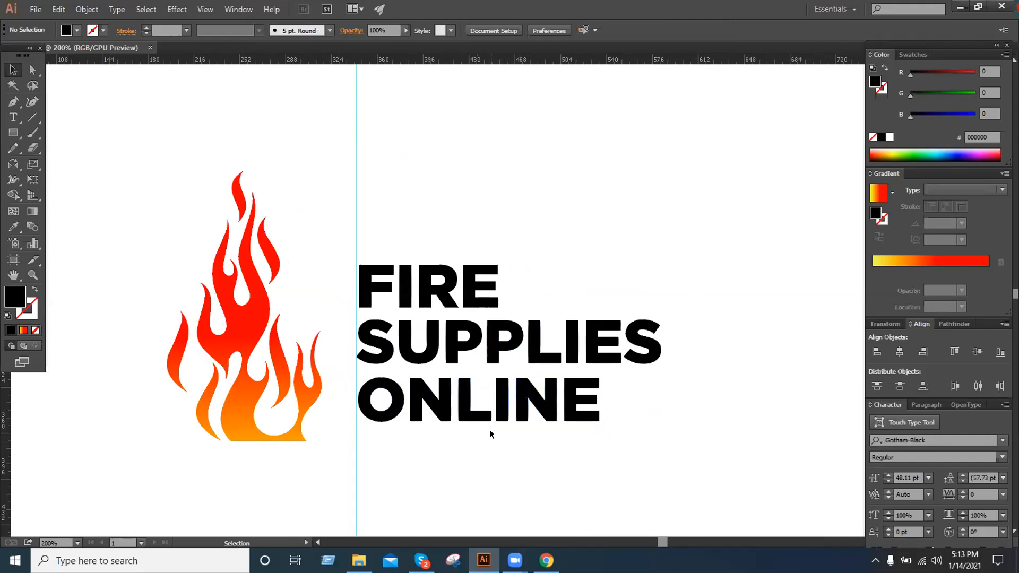
Fine-tune ONLINE's vertical position so its gap below SUPPLIES matches the gap between FIRE and SUPPLIES.
left_click(482, 417)
key("Up")
key("Up")
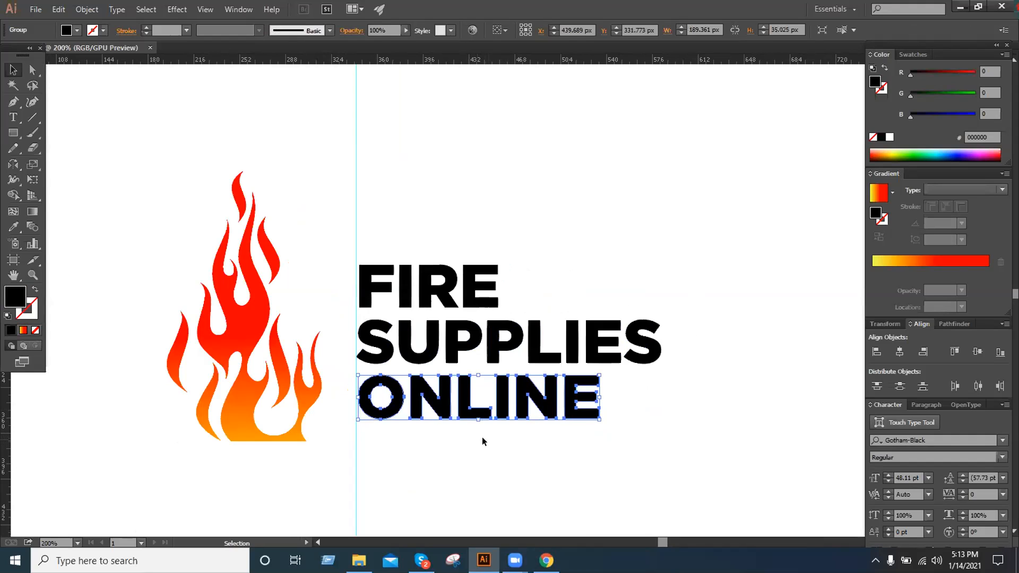
left_click(480, 448)
left_click(477, 419)
left_click(474, 455)
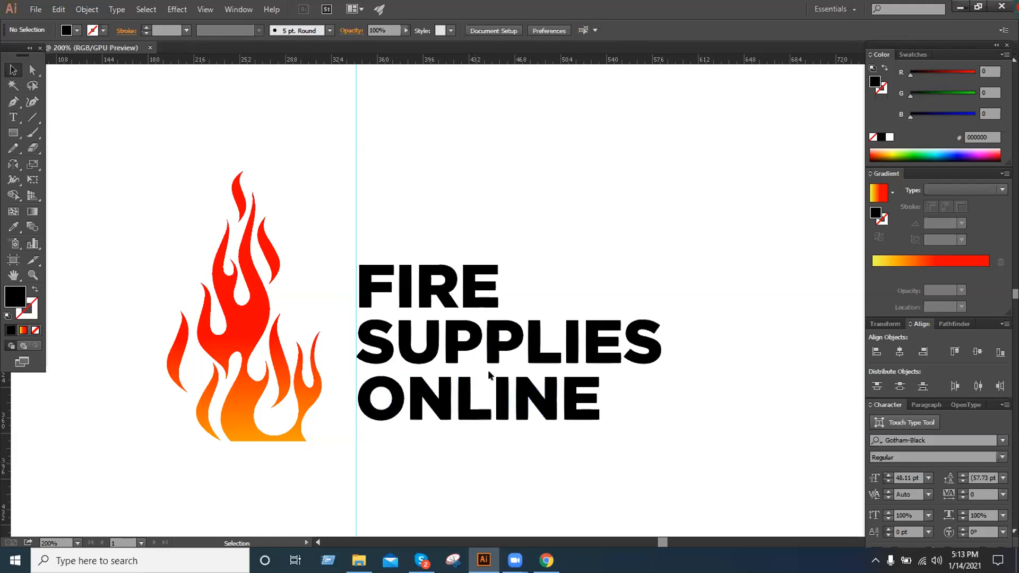
Left-align the outlined FIRE, SUPPLIES and ONLINE lines with each other and fine-tune FIRE's vertical position.
left_click_drag(402, 224, 511, 321)
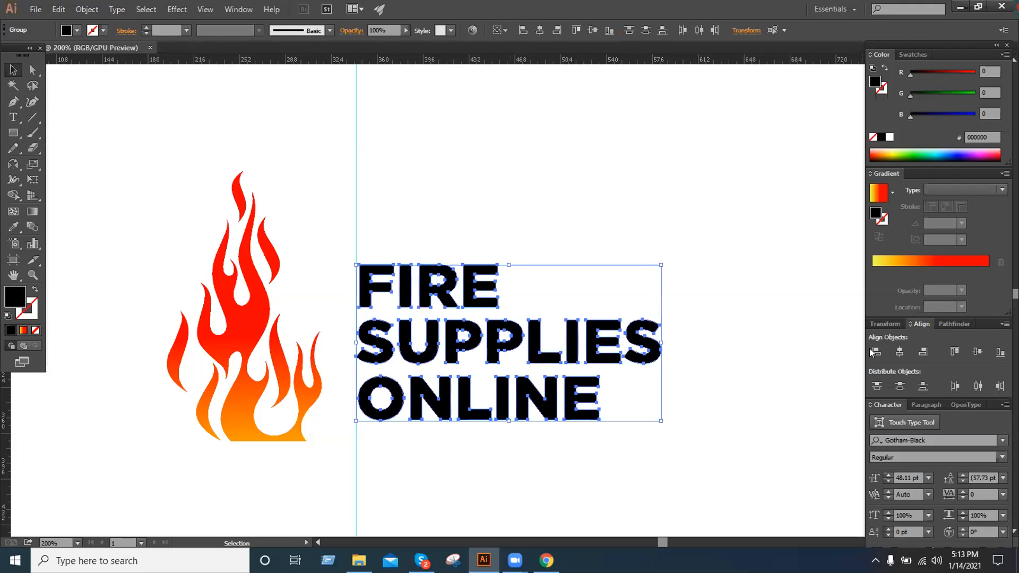
left_click(873, 352)
left_click(714, 392)
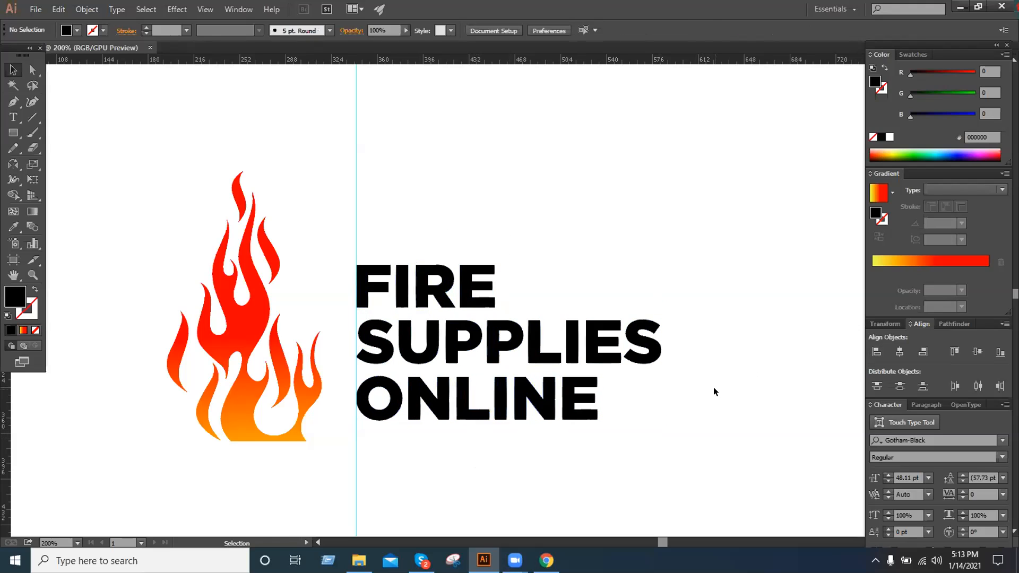
key("space")
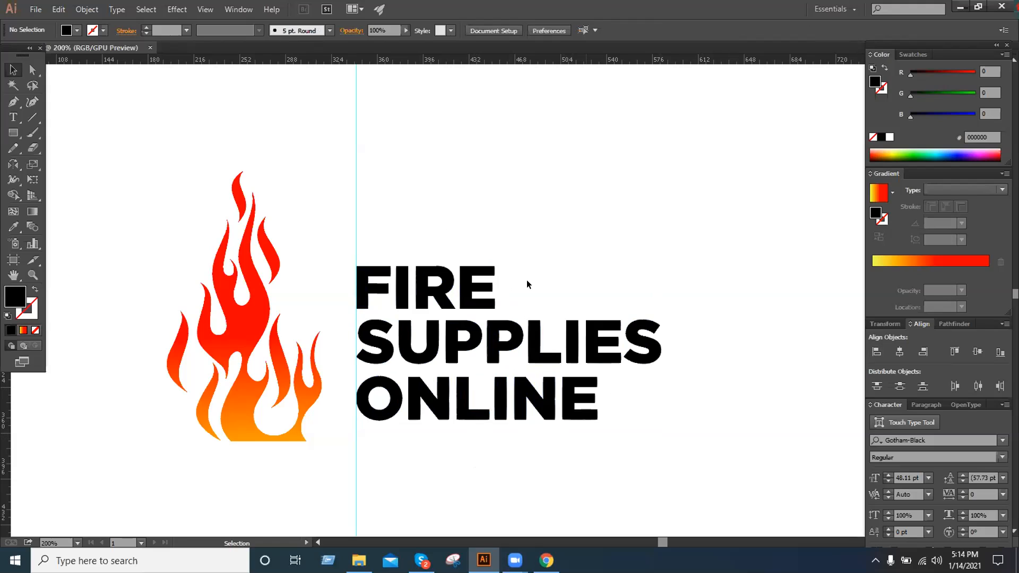
key("Up")
left_click(573, 272)
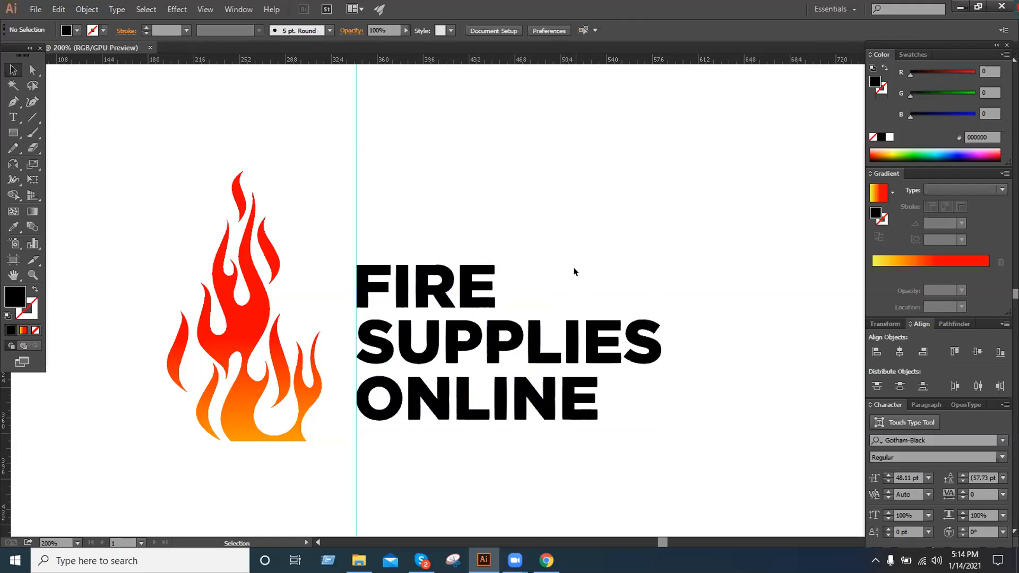
Delete the vertical guide and place horizontal guides along the top of FIRE (227.783 px) and the bottom of ONLINE (about 349.6 px).
left_click_drag(337, 157, 426, 193)
key("Delete")
scroll(463, 202, "left", 3)
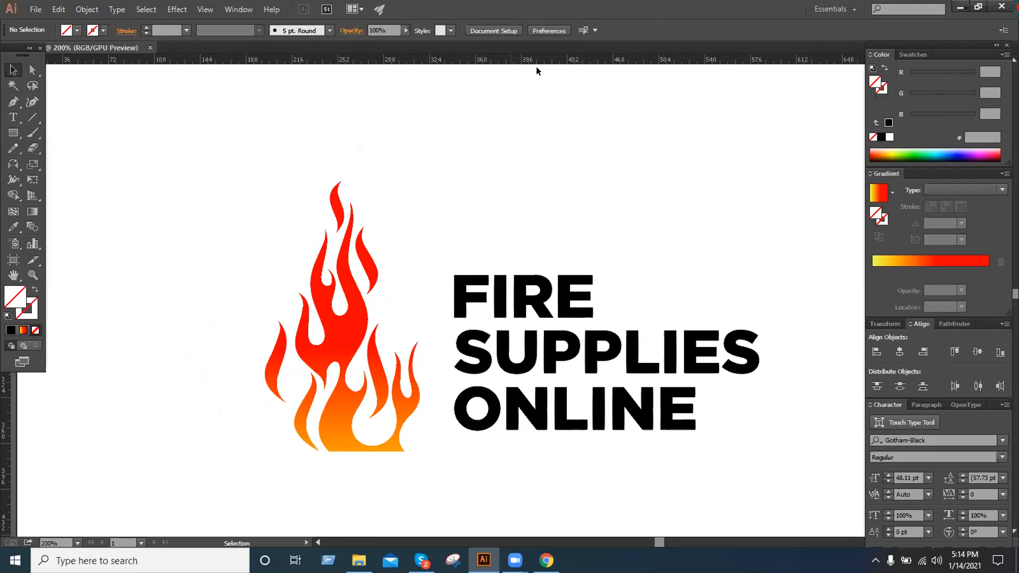
left_click_drag(555, 255, 562, 275)
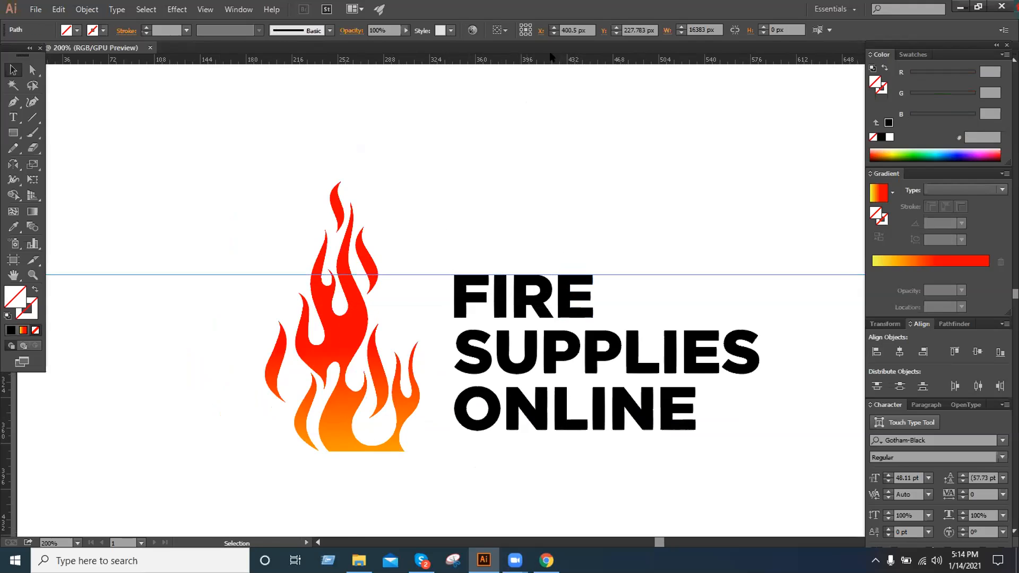
left_click_drag(552, 62, 639, 429)
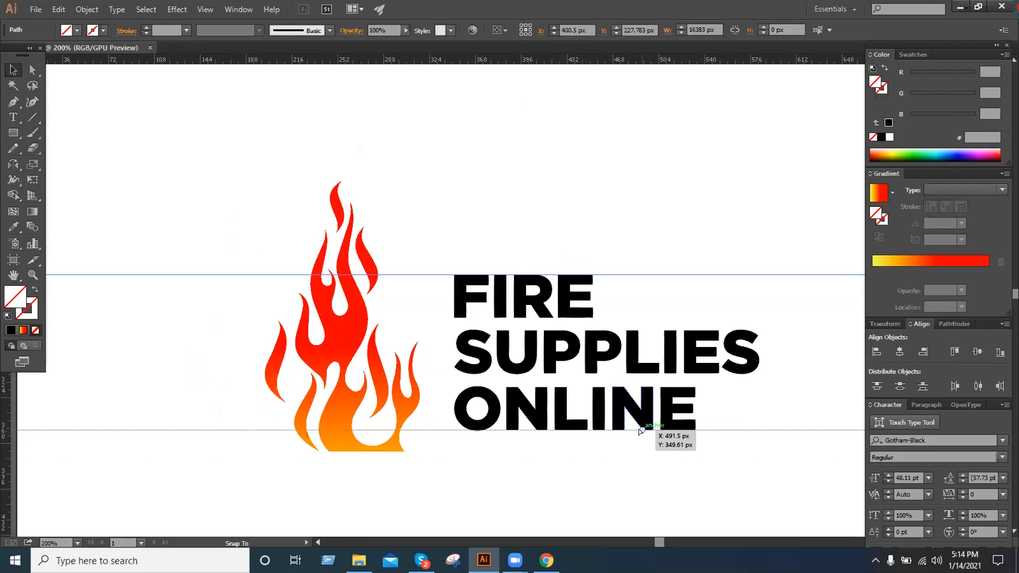
Scale the flame down to about 87 by 151 px and rest its base on the lower guide, level with ONLINE.
left_click(387, 450)
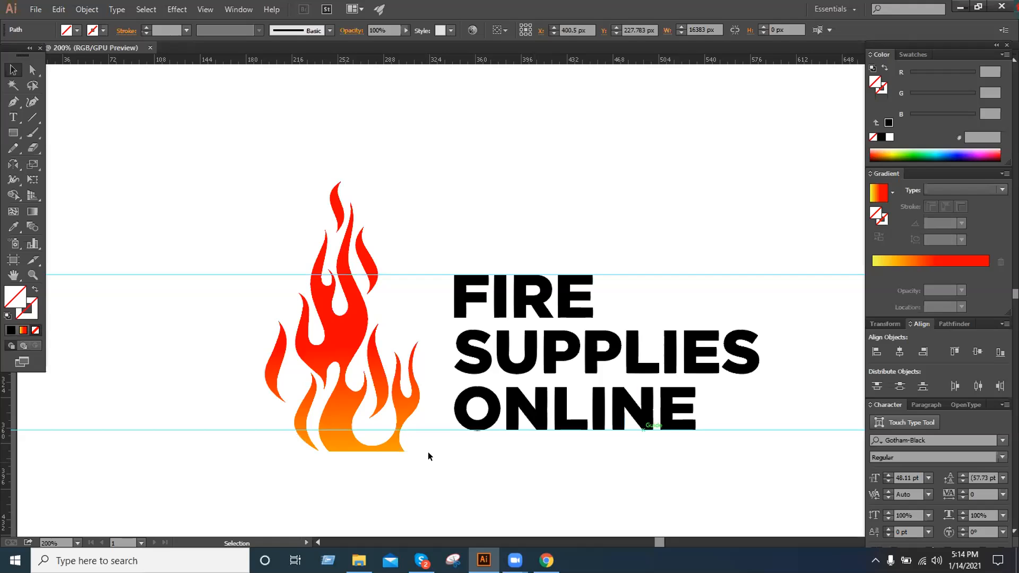
left_click_drag(419, 450, 380, 433)
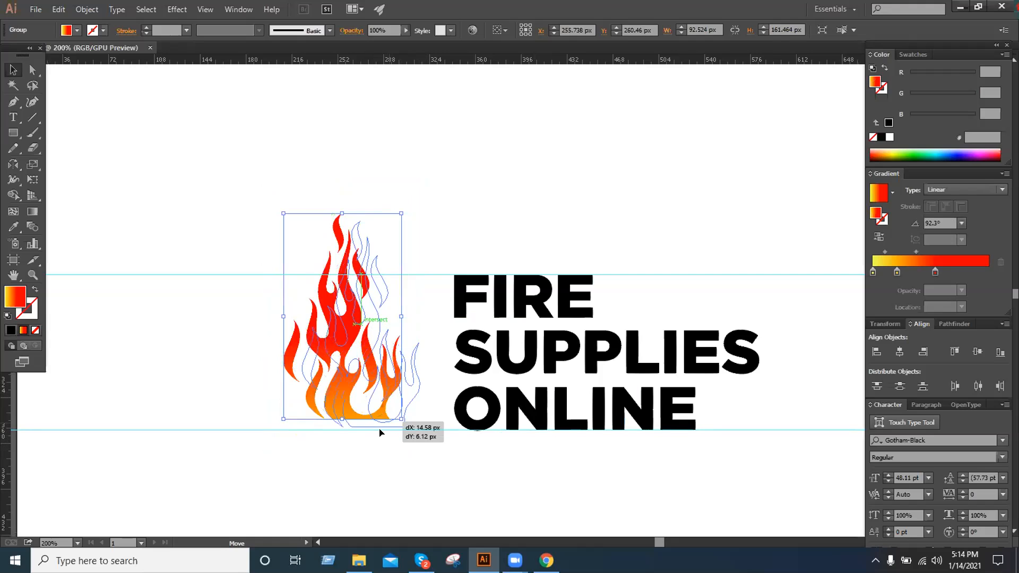
left_click_drag(380, 433, 417, 423)
key("Down")
key("Down")
key("Down")
key("Down")
key("Down")
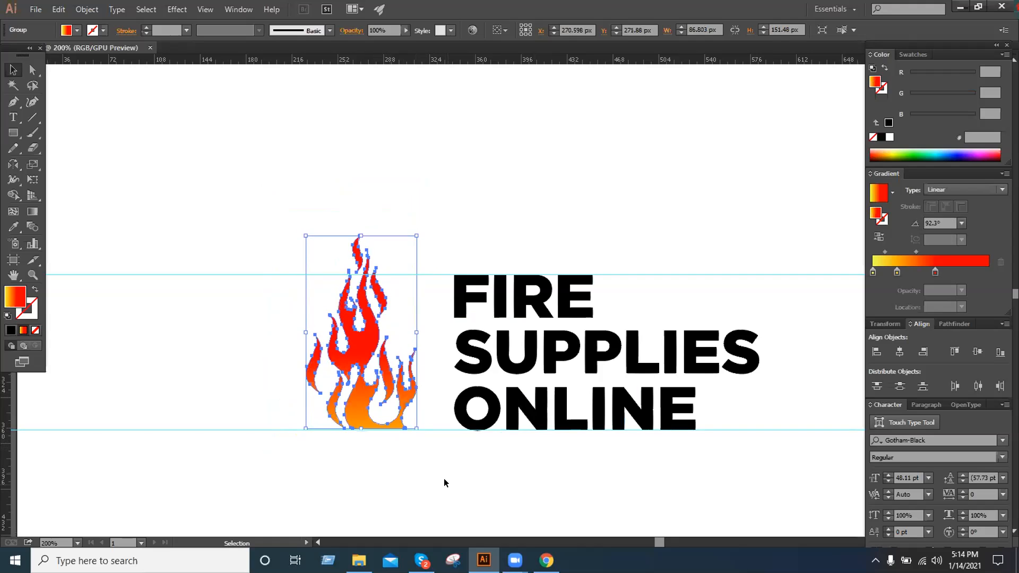
left_click(445, 480)
Delete both horizontal guides around the logo.
left_click_drag(461, 485, 372, 449)
key("ctrl+1")
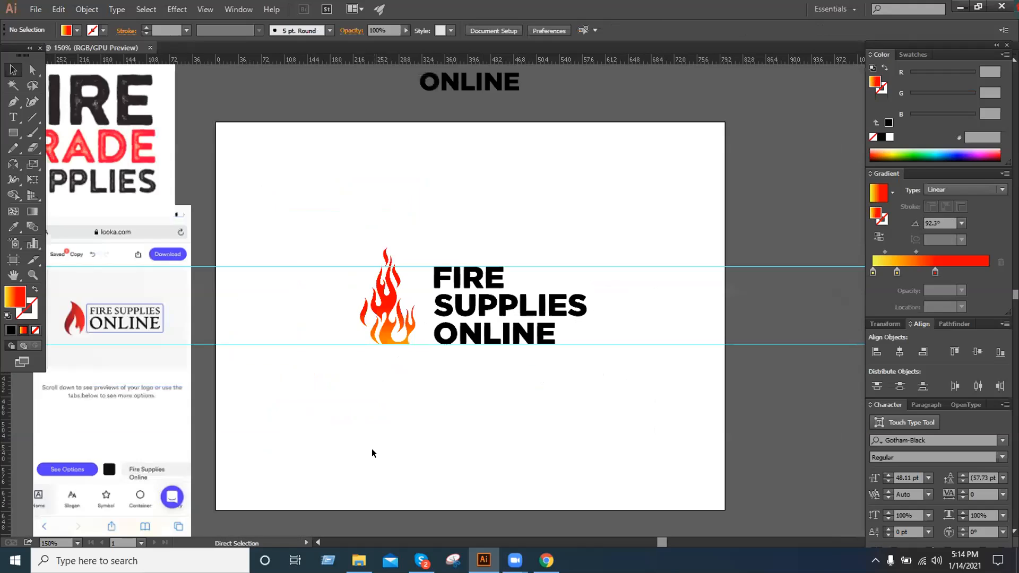
left_click_drag(178, 200, 231, 425)
key("Delete")
left_click_drag(535, 480, 579, 476)
left_click_drag(280, 401, 380, 471)
key("ctrl+minus")
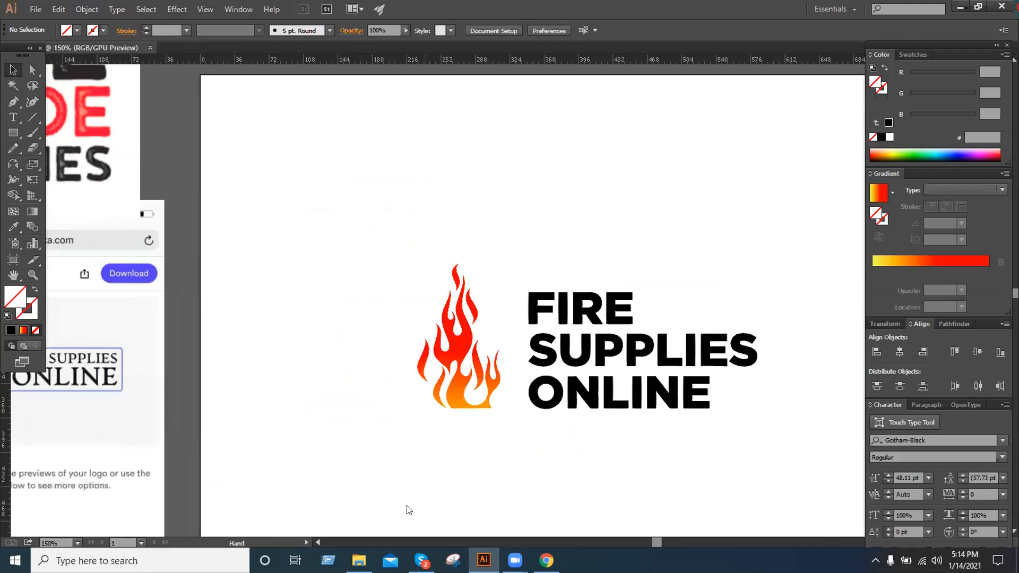
scroll(425, 482, "right", 2)
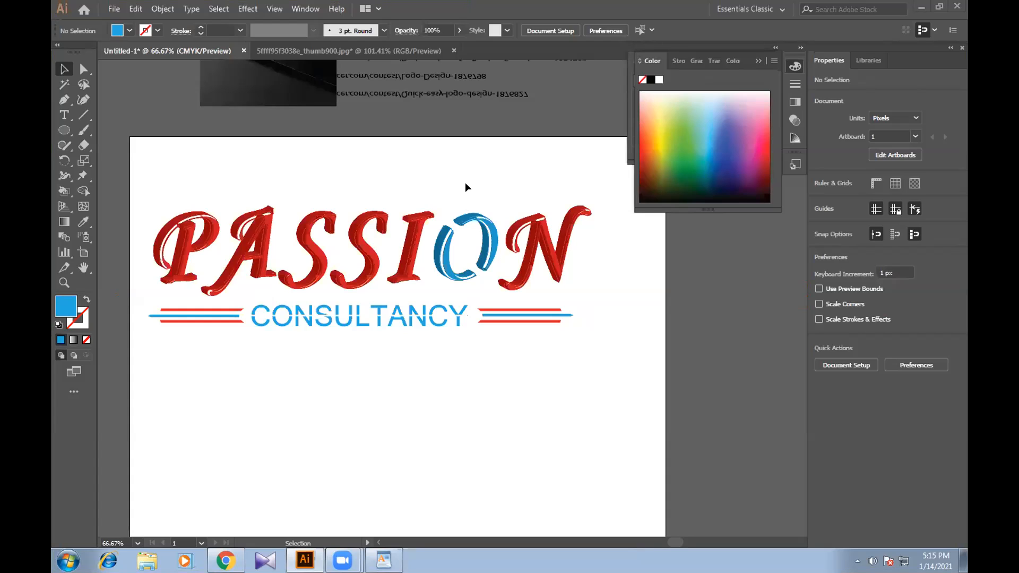
Examine the 3D-extruded letters O and N of the PASSION wordmark up close.
key("ctrl+1")
key("ctrl+plus")
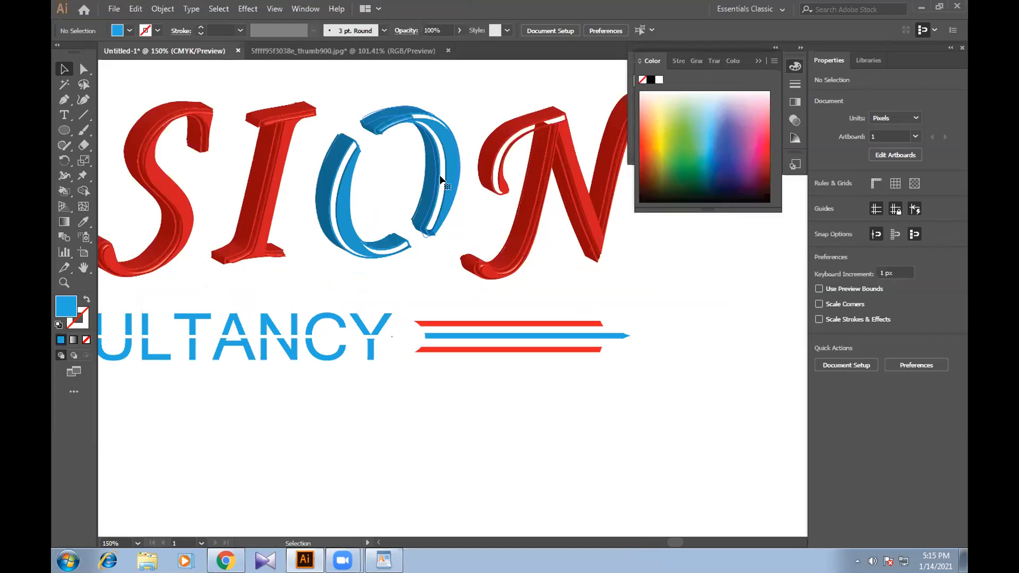
left_click(441, 180)
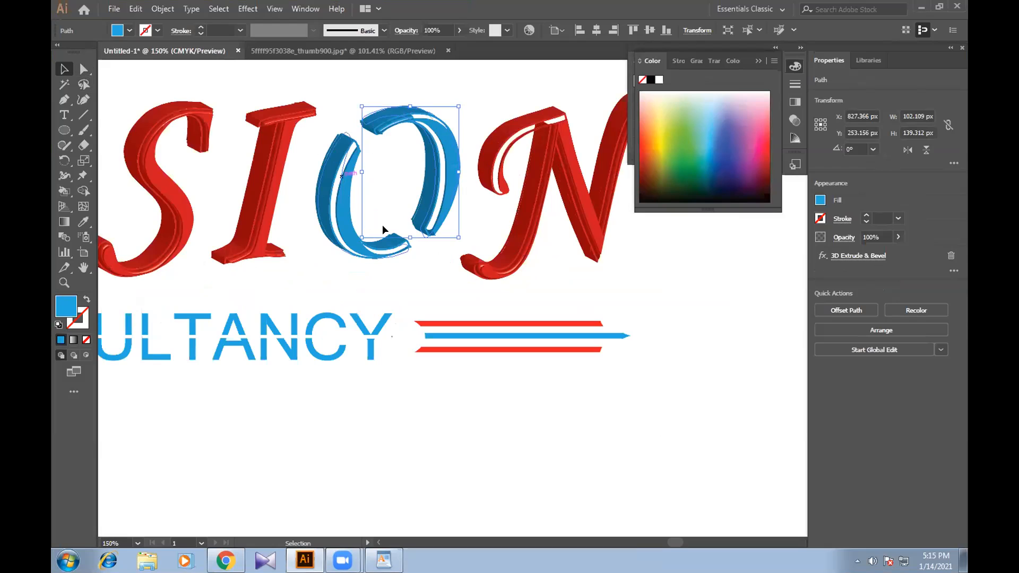
left_click(555, 139)
left_click(553, 94)
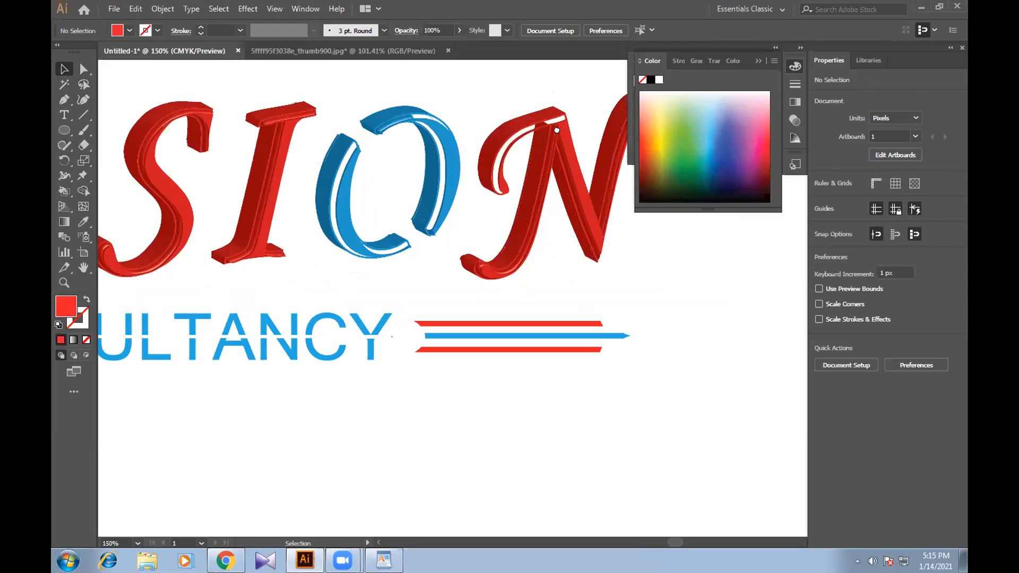
left_click_drag(552, 141, 329, 188)
left_click(328, 188)
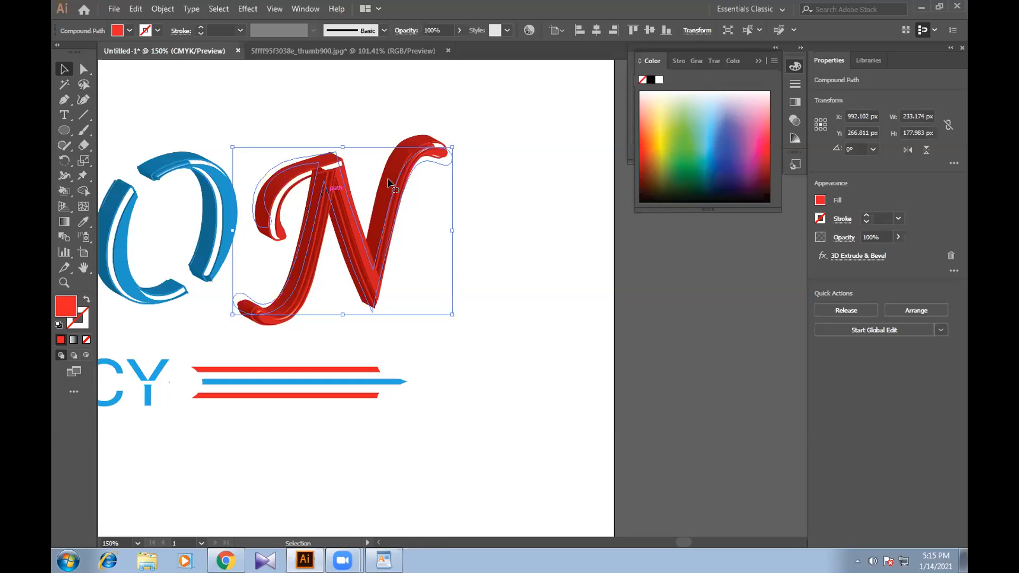
key("a")
key("ctrl+minus")
key("ctrl+minus")
key("v")
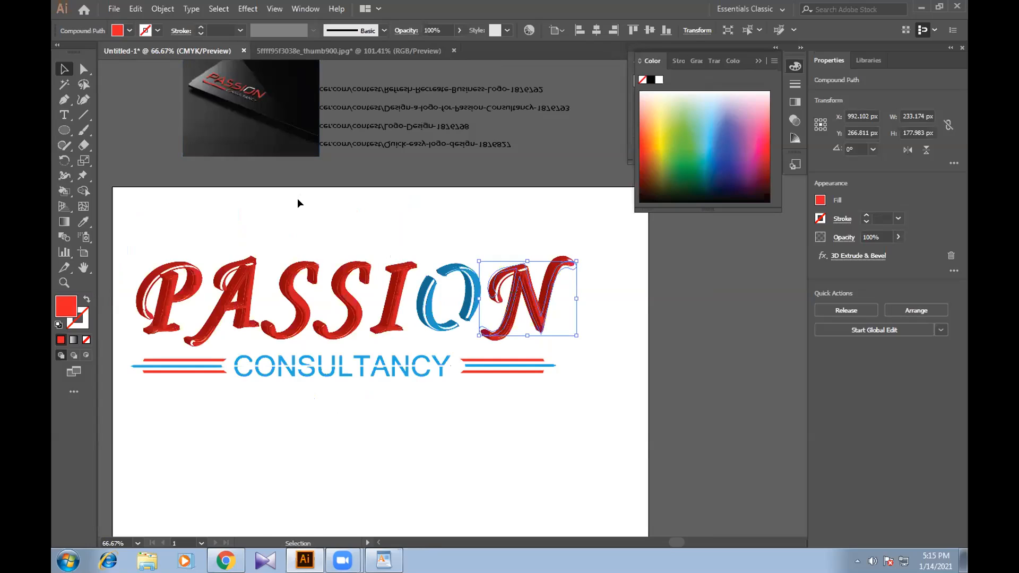
Enlarge the dark PASSION mockup image to 1268 by 482 px and move it up clear of the artboard.
left_click(228, 91)
left_click_drag(319, 157, 714, 249)
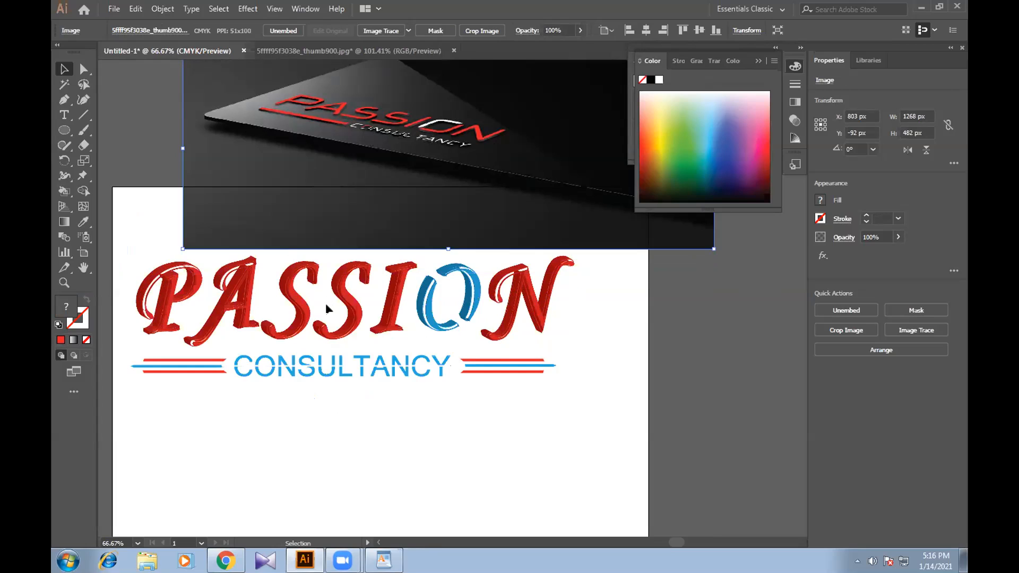
left_click_drag(374, 181, 384, 92)
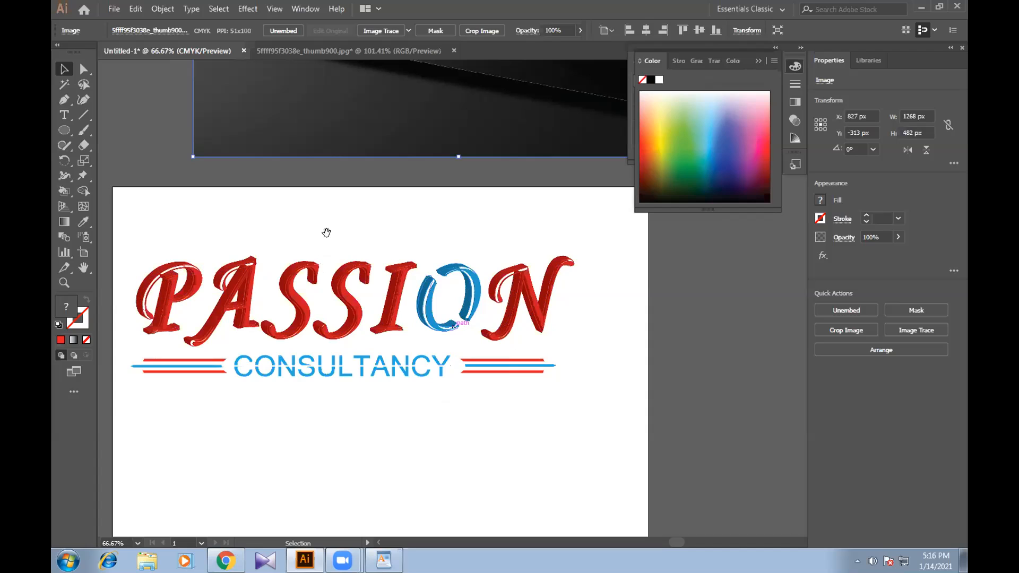
left_click_drag(433, 163, 465, 99)
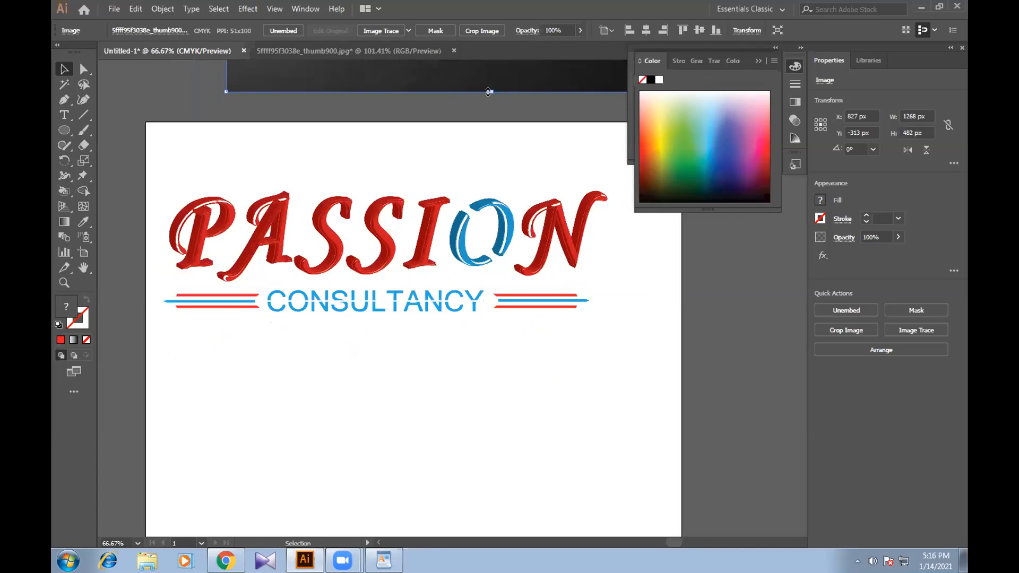
Delete the enlarged PASSION mockup image above the artboard.
left_click_drag(489, 78, 470, 99)
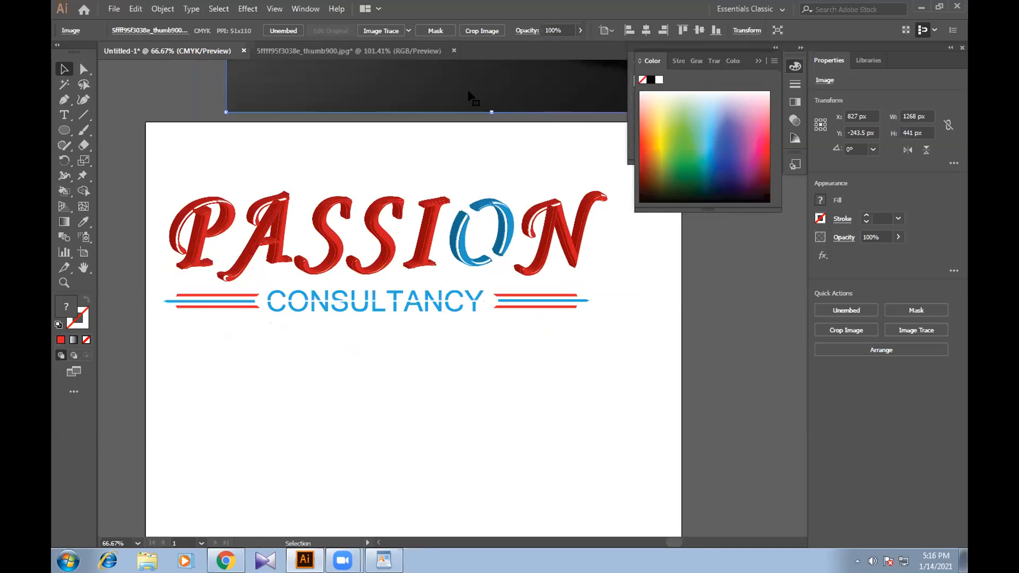
key("Delete")
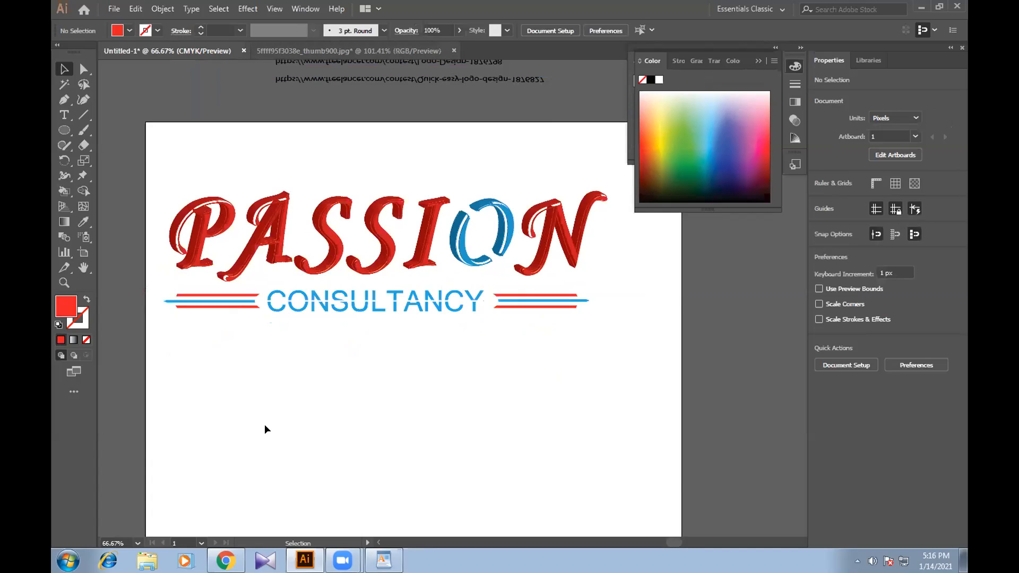
scroll(266, 429, "down", 3)
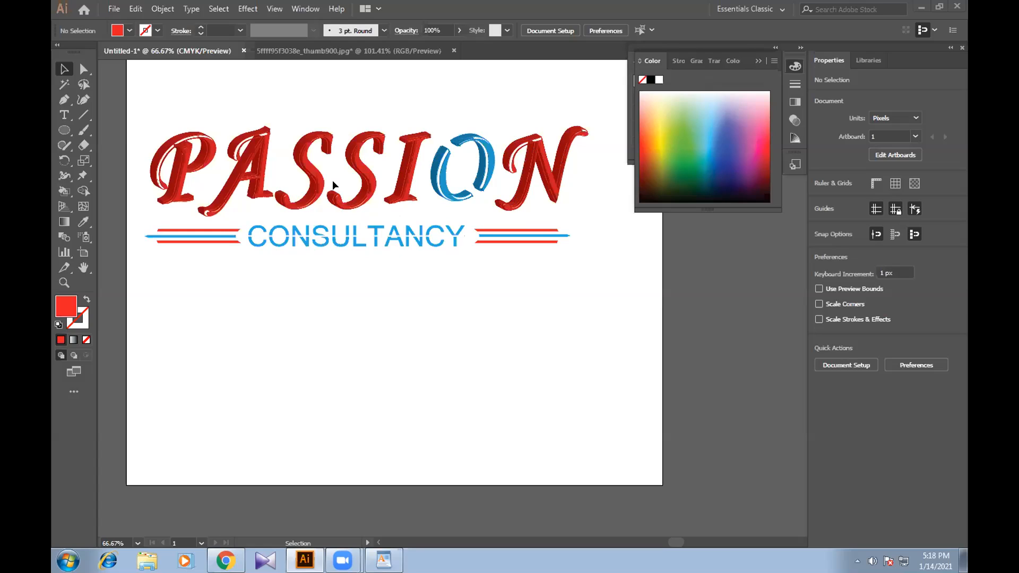
left_click(245, 9)
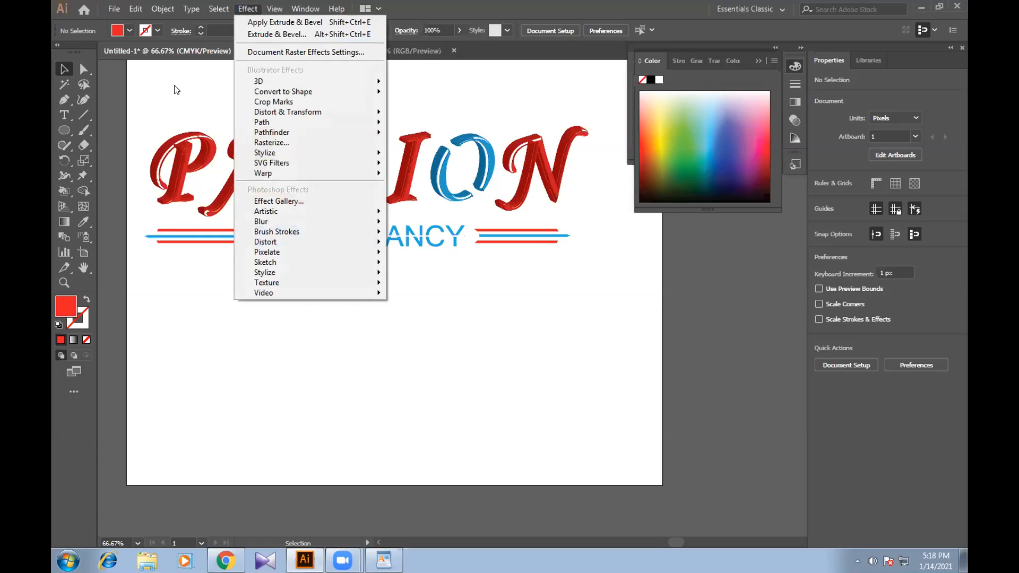
left_click(189, 91)
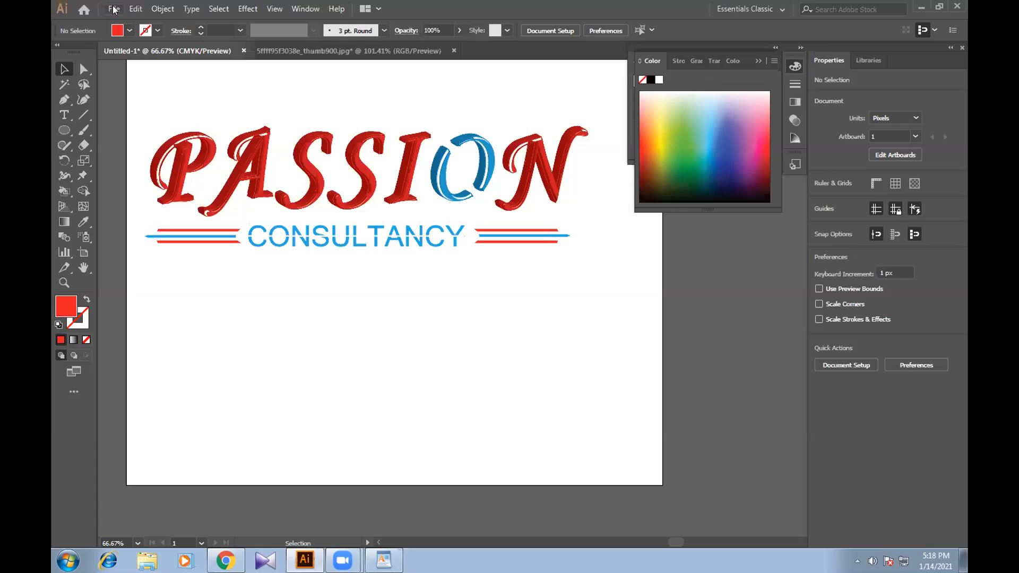
left_click(114, 9)
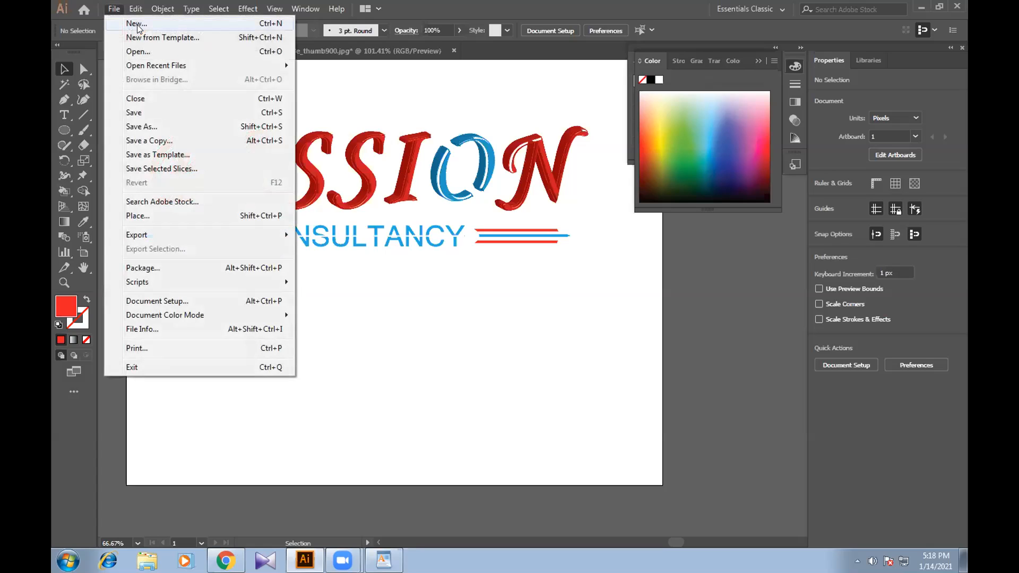
left_click(137, 24)
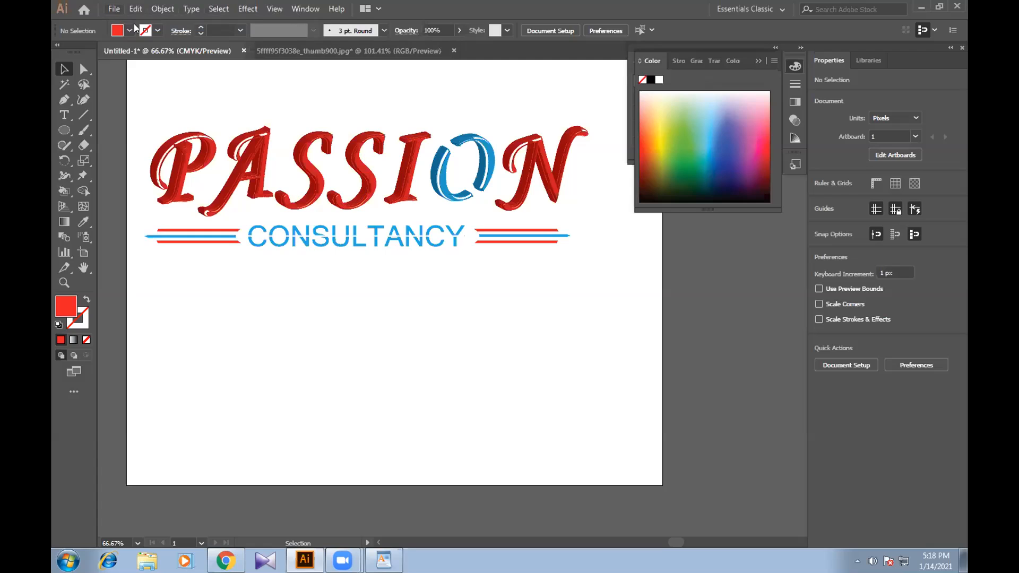
left_click(116, 9)
left_click(240, 9)
key("Left")
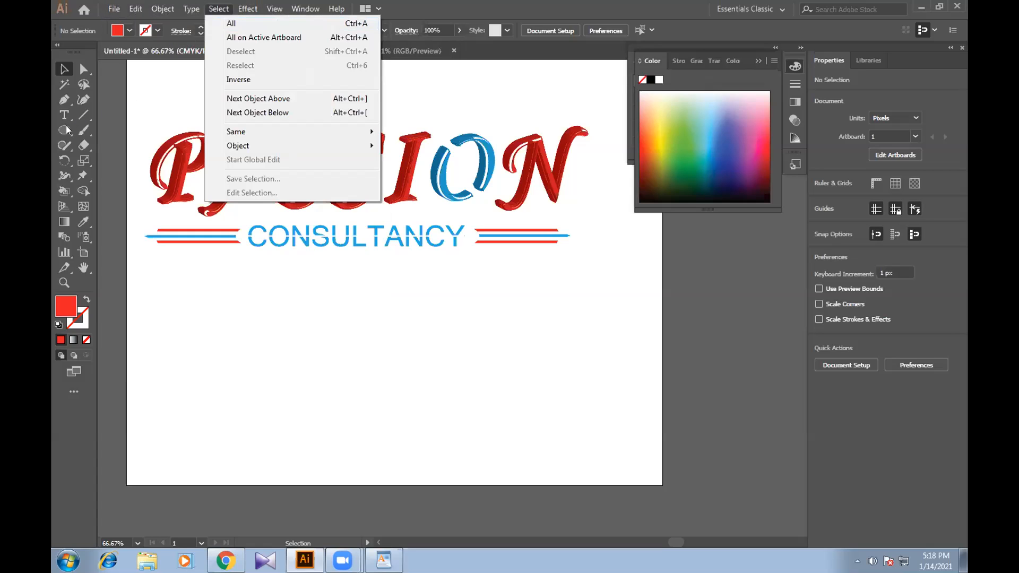
key("ctrl+n")
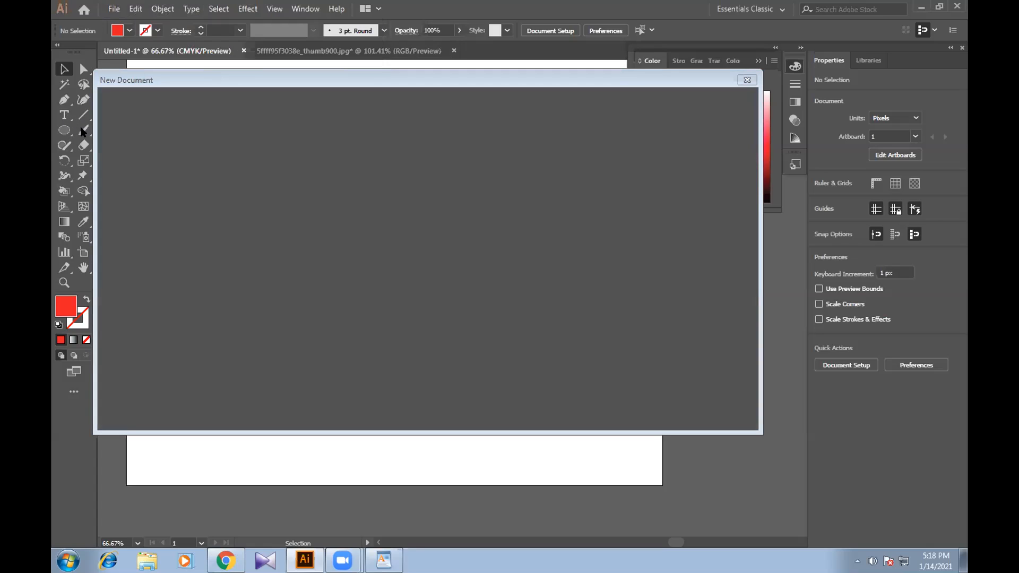
left_click(743, 79)
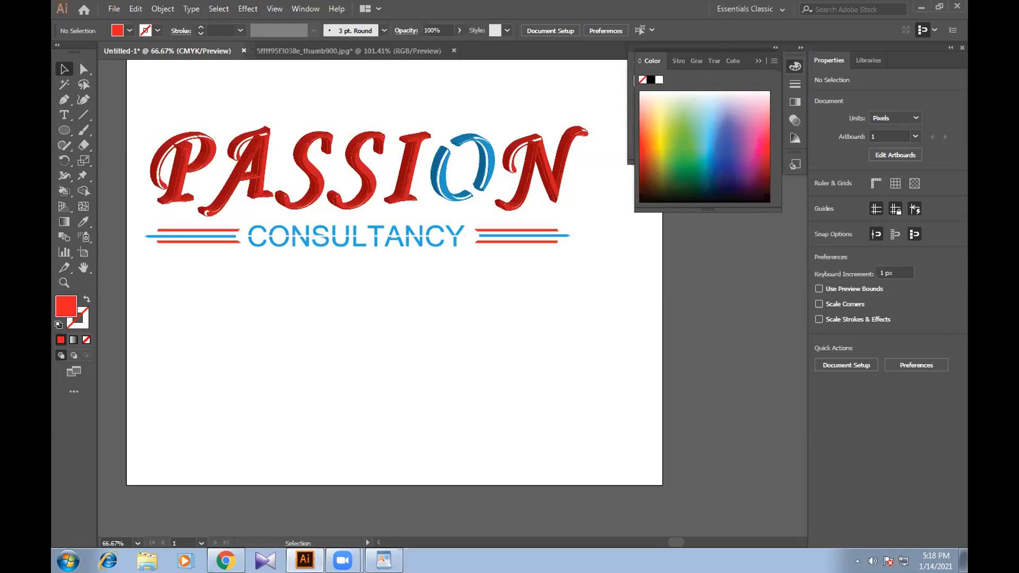
Draw a rectangle about 693 by 374 px below the PASSION CONSULTANCY logo and fill it with black.
left_click_drag(64, 130, 94, 127)
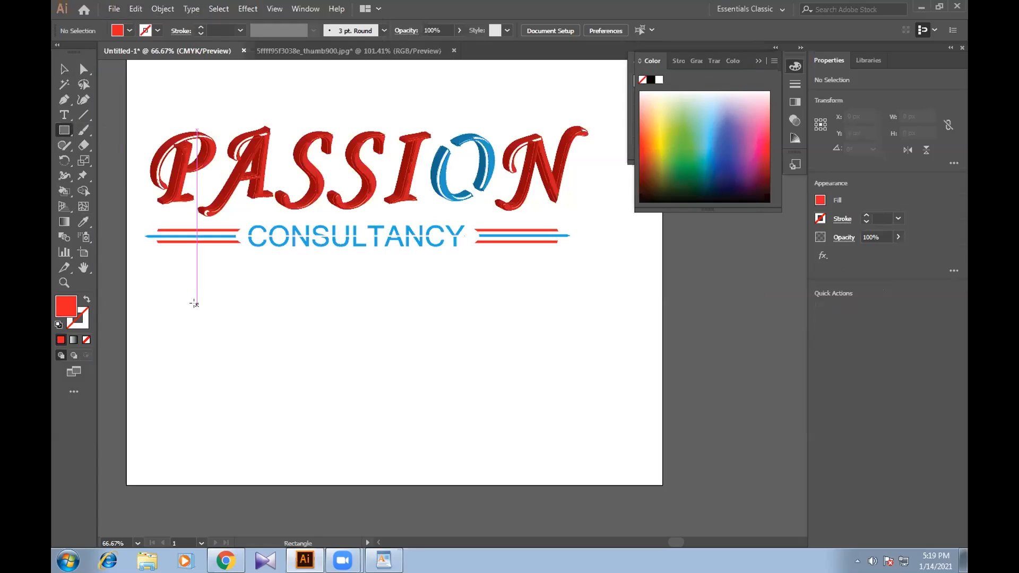
left_click_drag(194, 304, 483, 431)
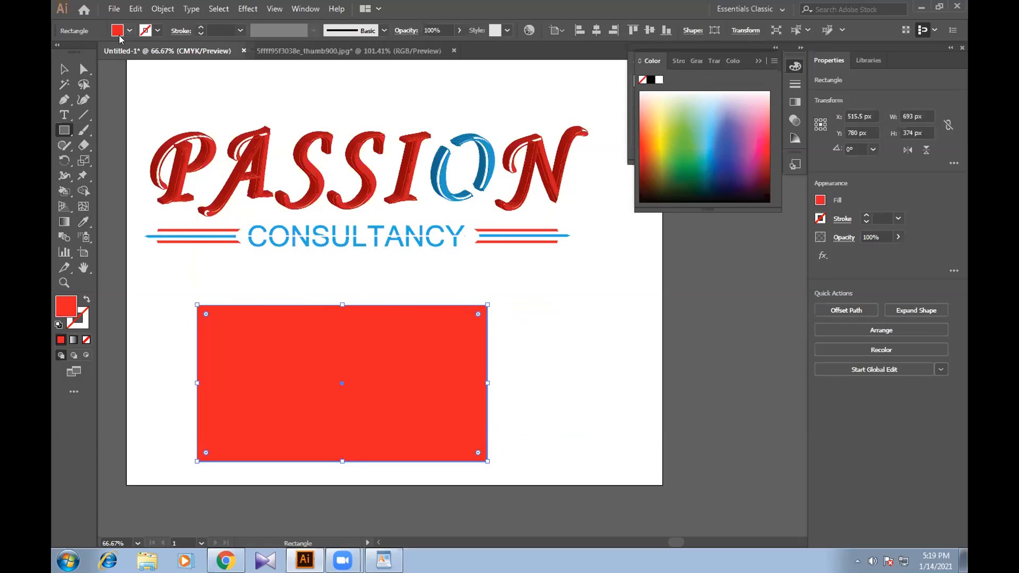
left_click(119, 34)
left_click(86, 52)
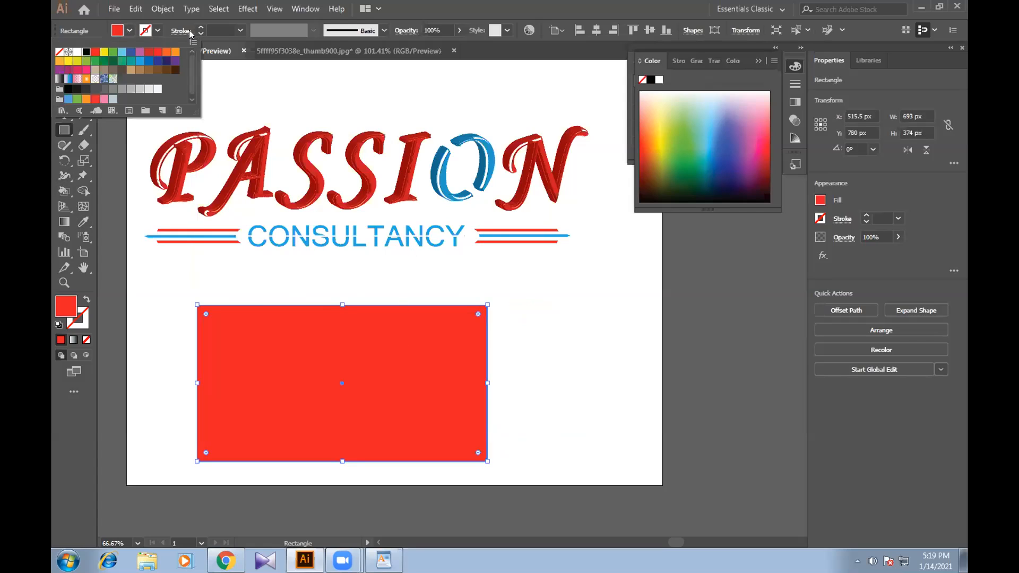
left_click(248, 9)
left_click(248, 9)
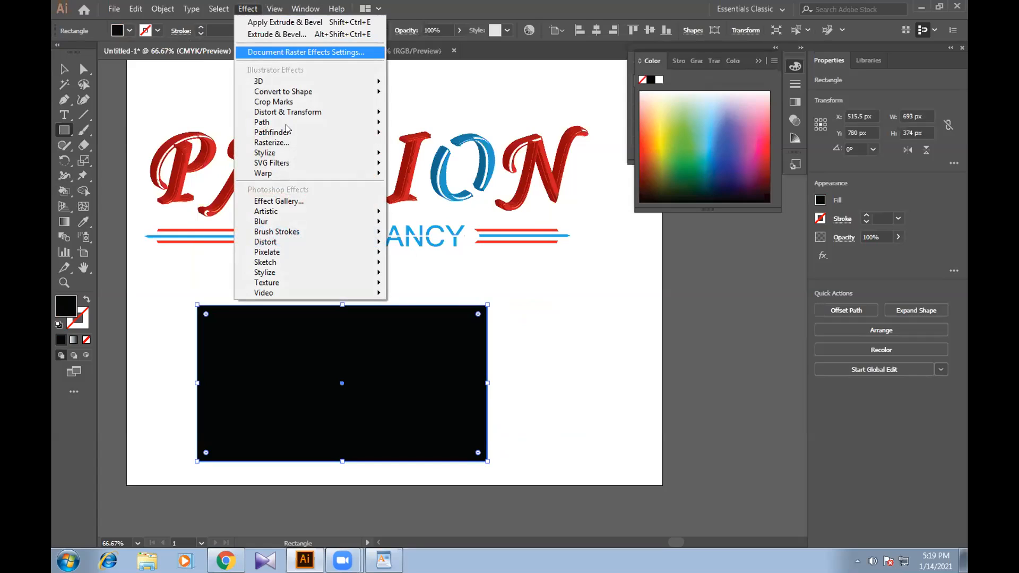
mouse_move(297, 132)
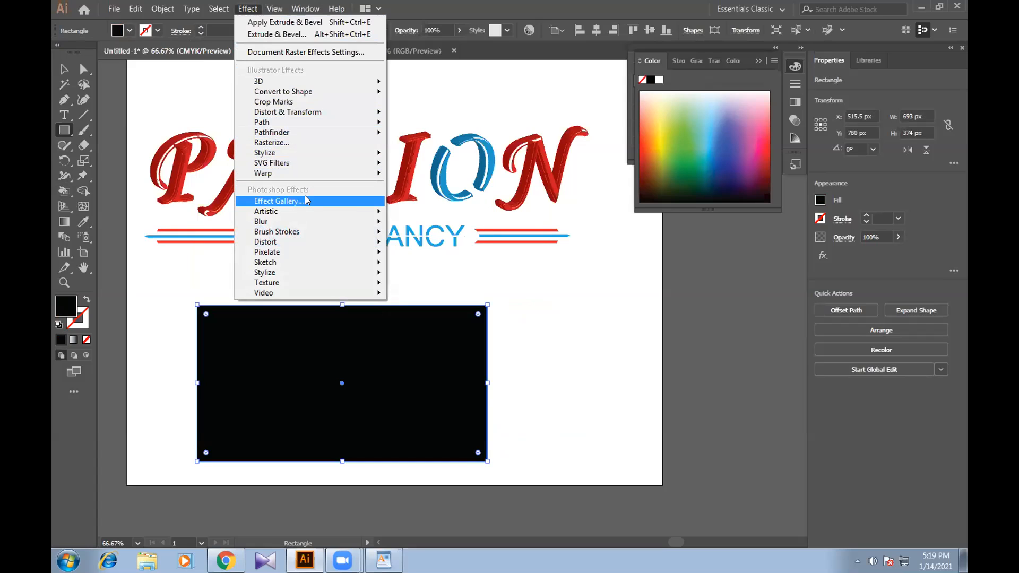
left_click(302, 197)
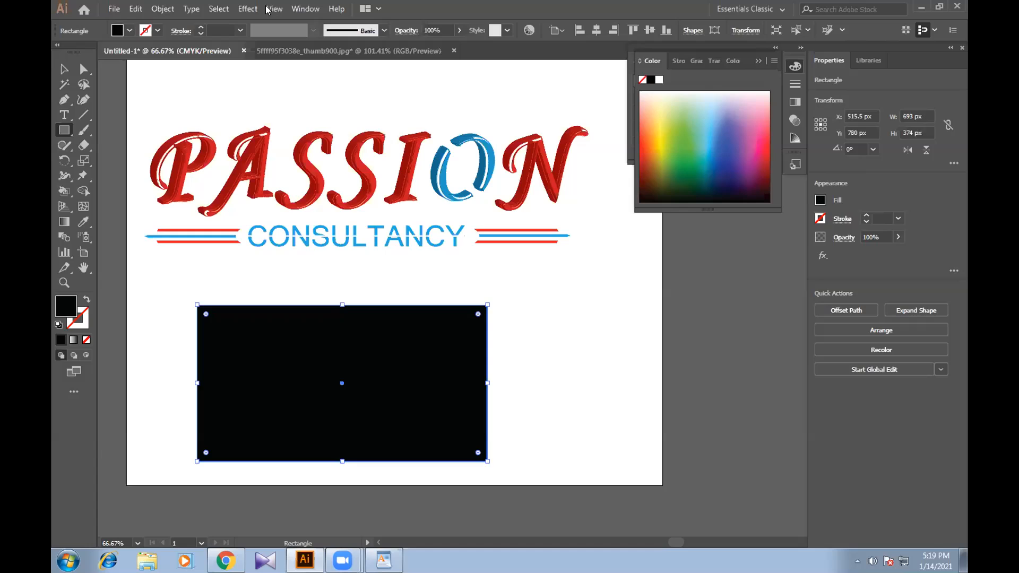
left_click(250, 9)
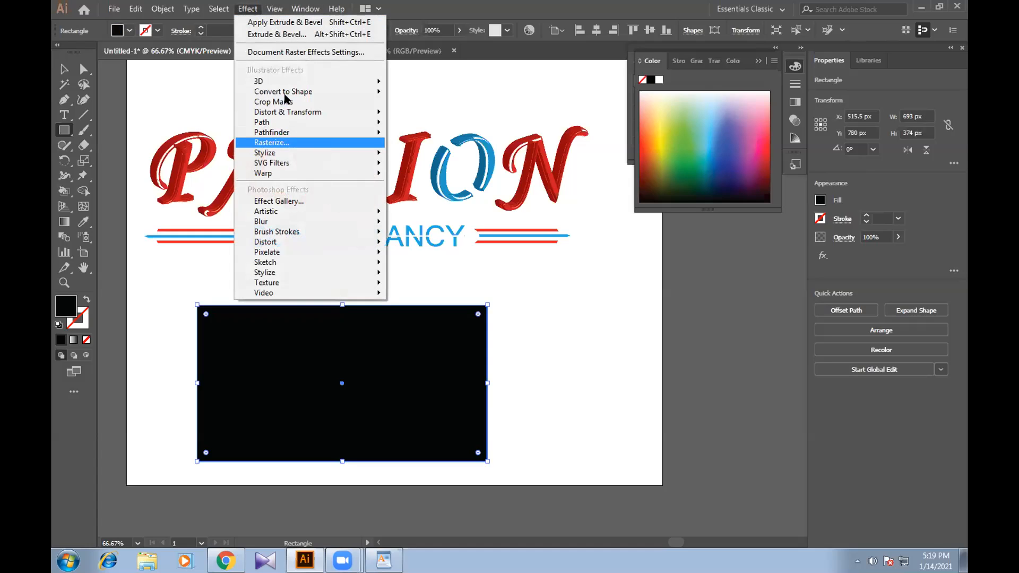
mouse_move(305, 92)
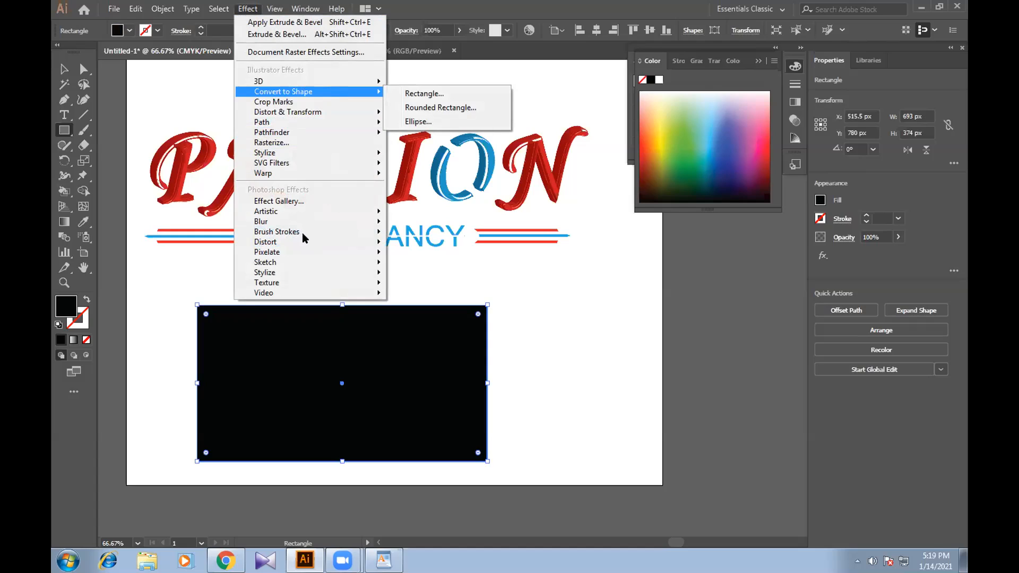
mouse_move(303, 234)
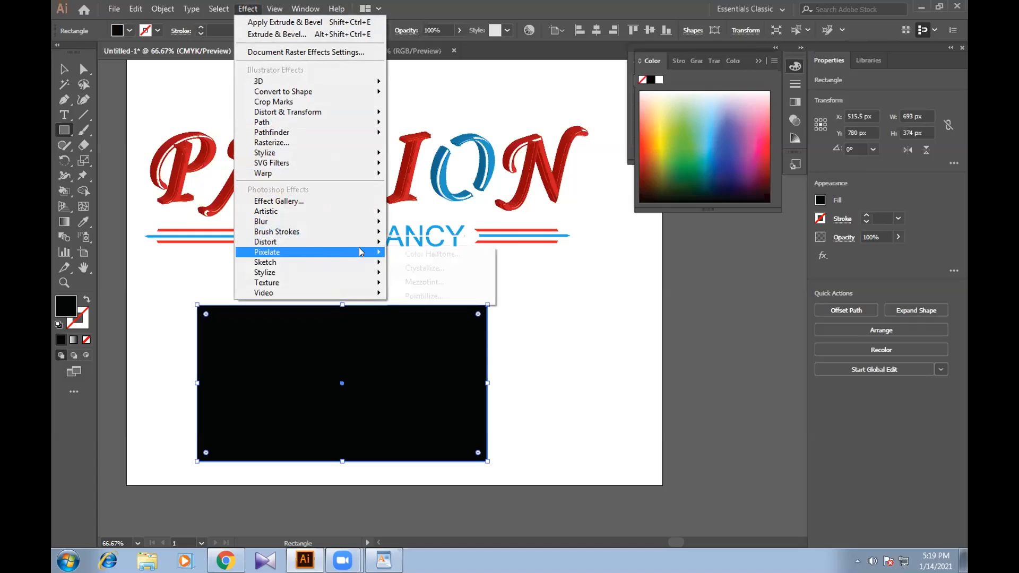
mouse_move(363, 249)
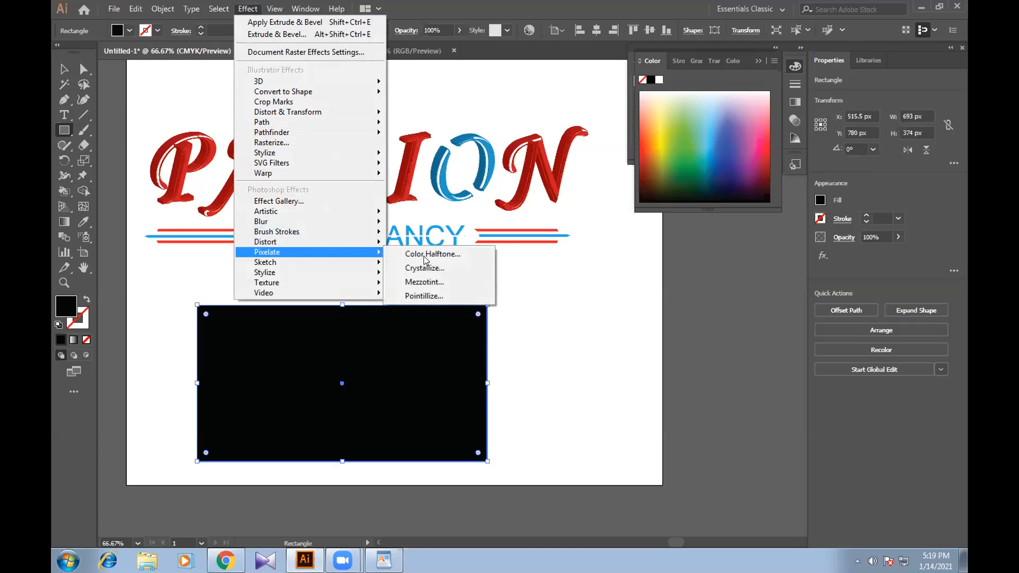
left_click(429, 295)
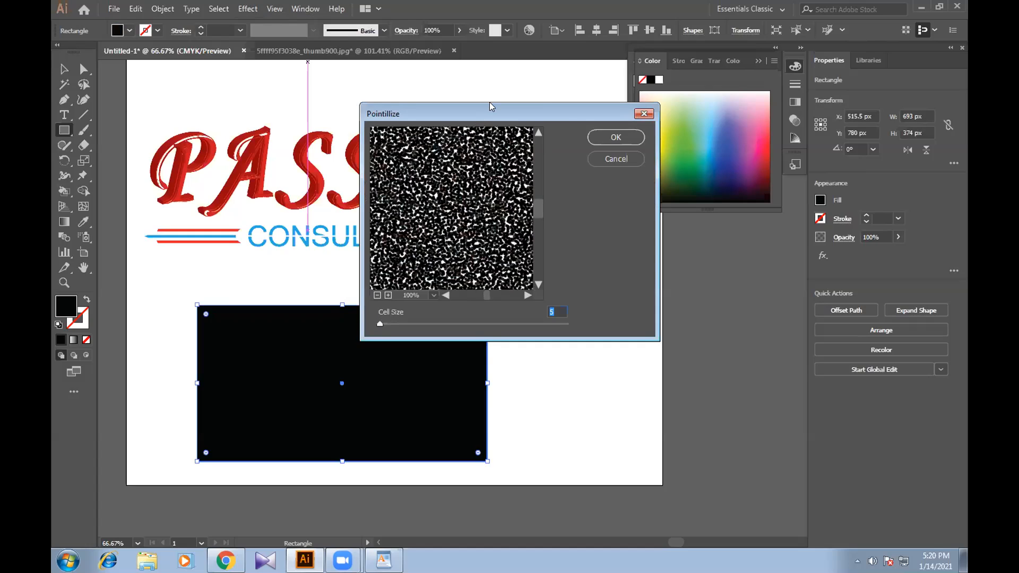
left_click_drag(490, 107, 578, 34)
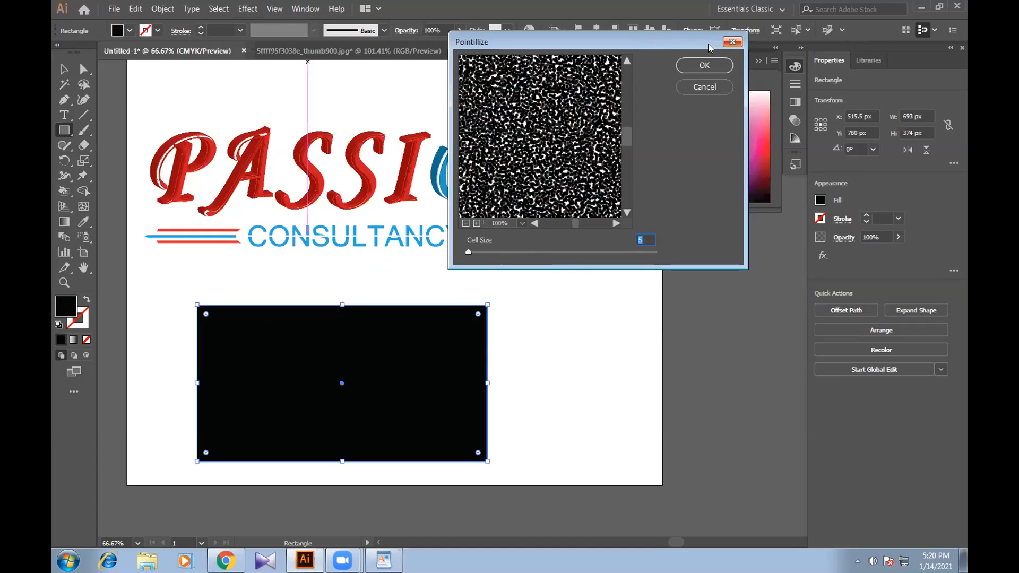
left_click(732, 42)
Change the rectangle's fill to the dark brown swatch.
left_click(129, 30)
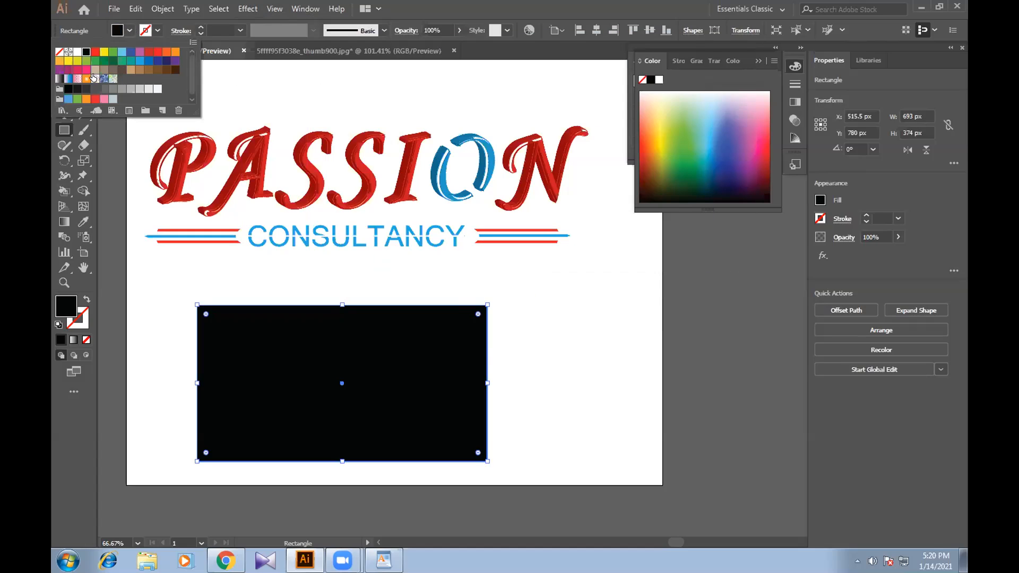
left_click(94, 71)
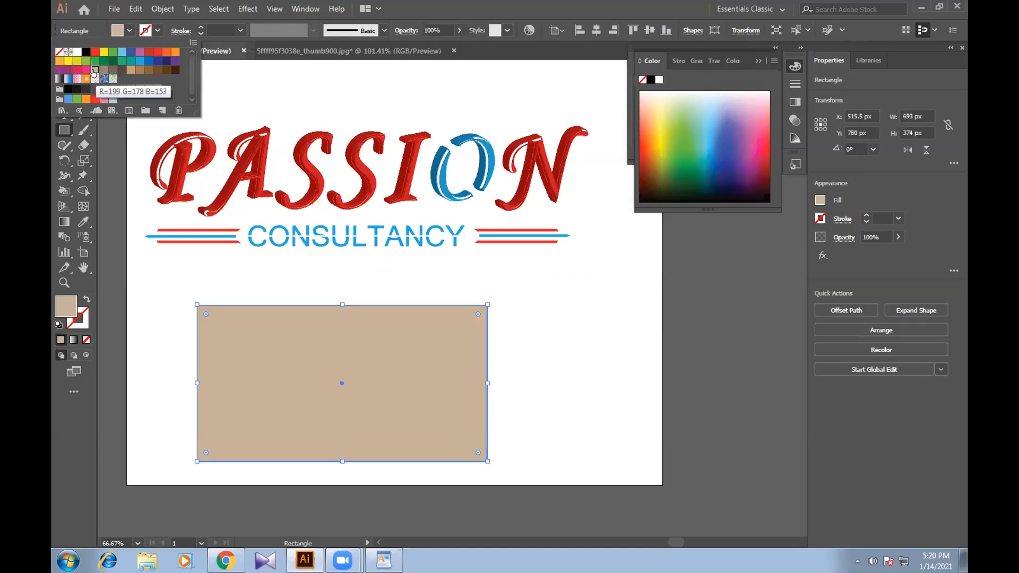
left_click(120, 71)
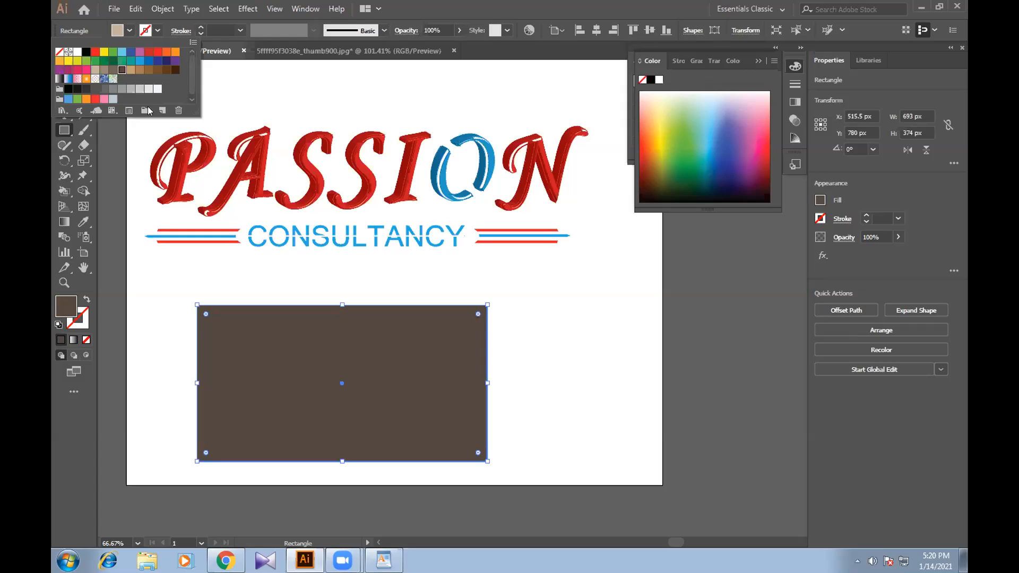
Apply the Pointillize effect with a cell size of 5 to the dark brown rectangle, checking its preview at several magnifications.
left_click(248, 9)
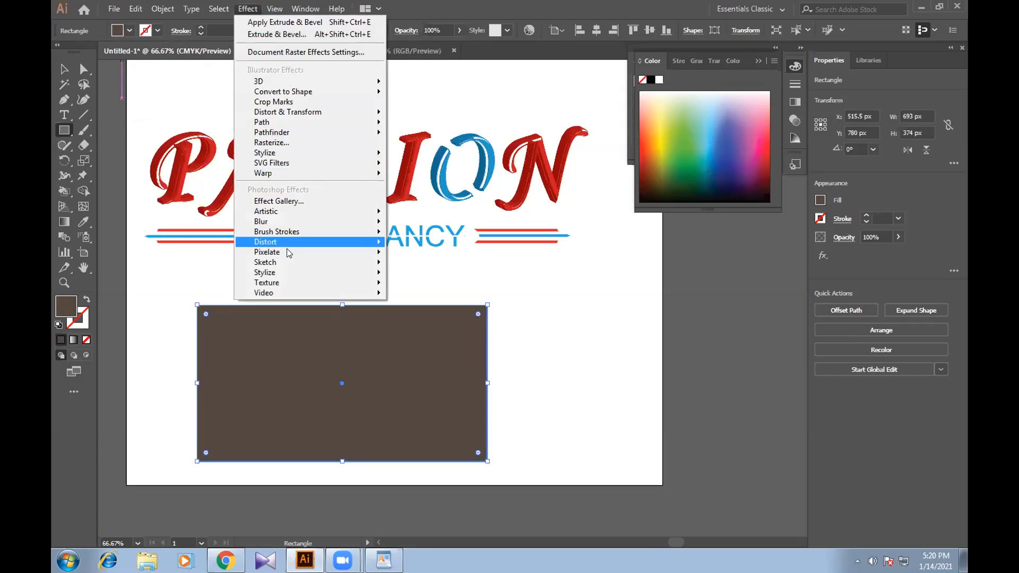
mouse_move(377, 253)
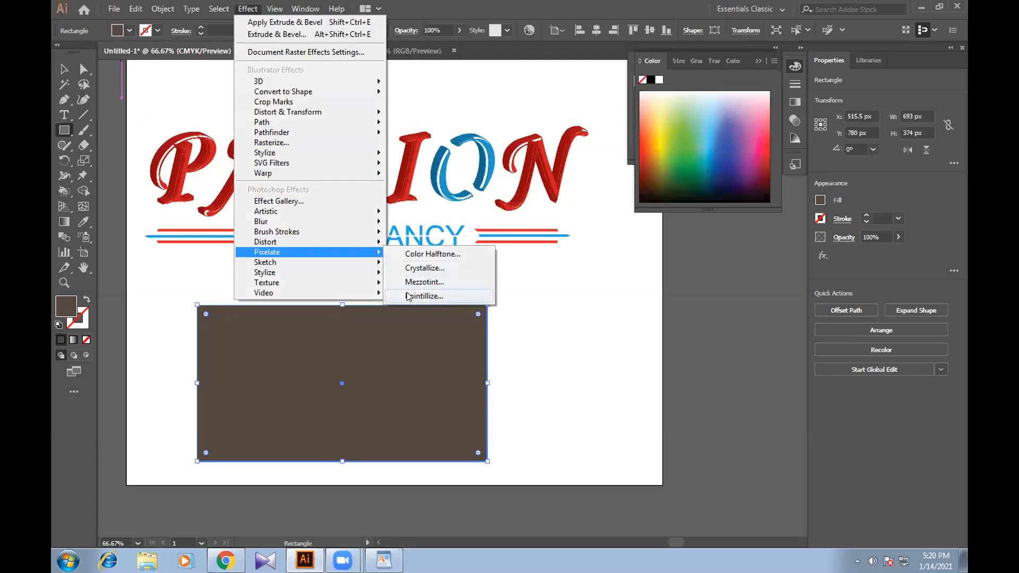
left_click(408, 296)
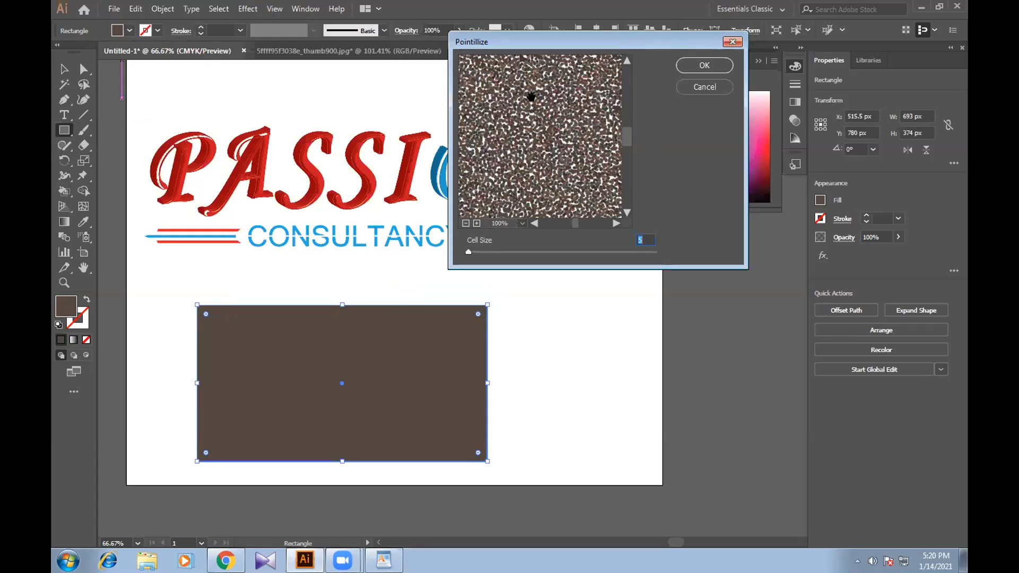
left_click_drag(539, 130, 505, 113)
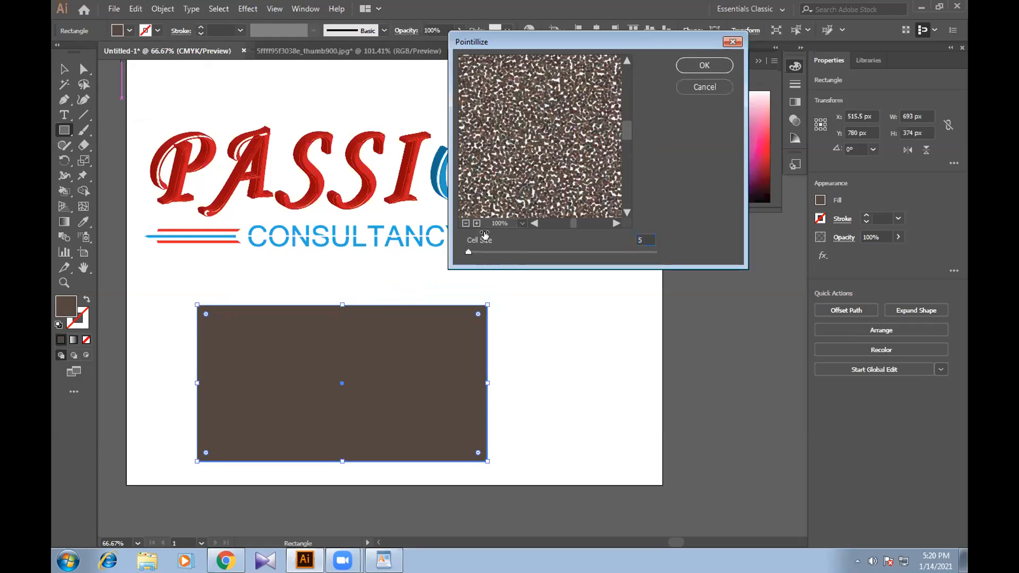
left_click(465, 224)
left_click(465, 223)
left_click(465, 224)
left_click(476, 224)
left_click(476, 223)
left_click(477, 223)
left_click(476, 224)
left_click(476, 223)
left_click(477, 224)
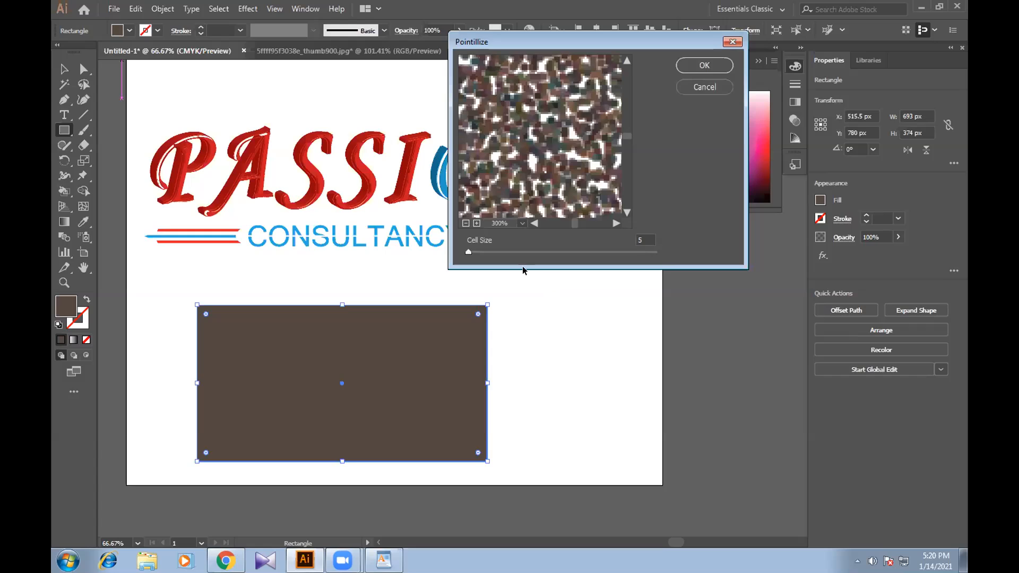
left_click(501, 225)
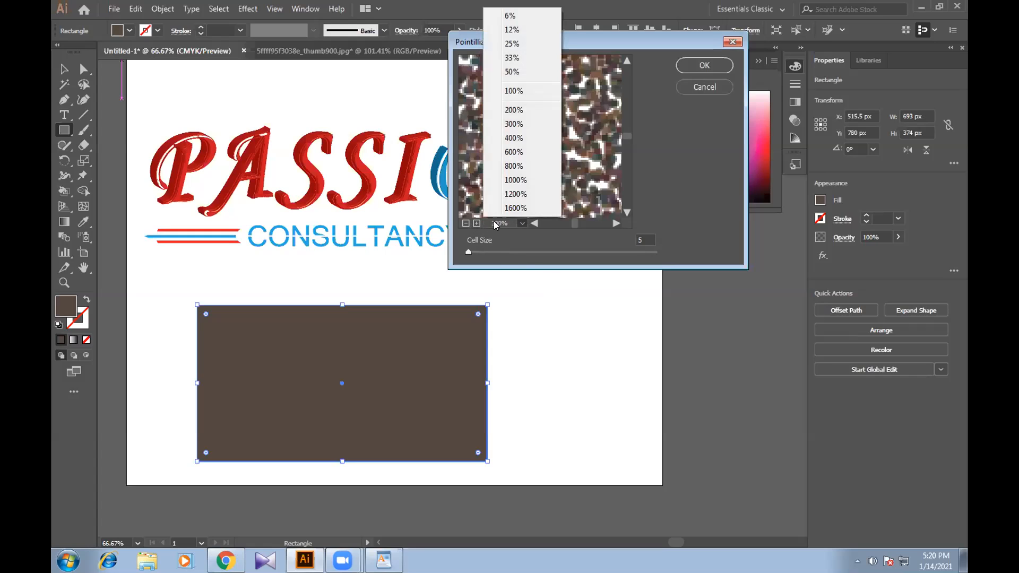
left_click(512, 72)
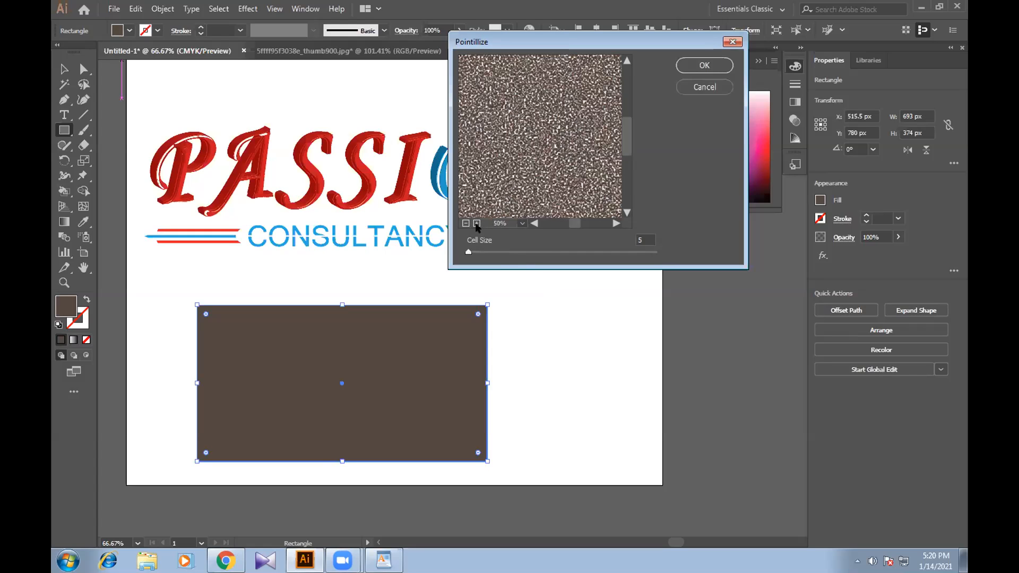
left_click(495, 224)
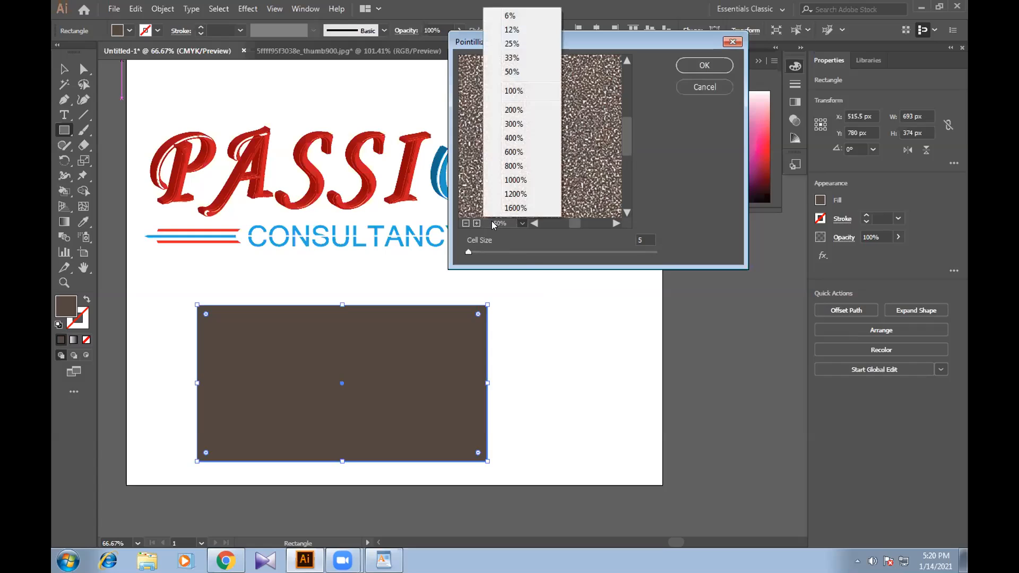
left_click(515, 91)
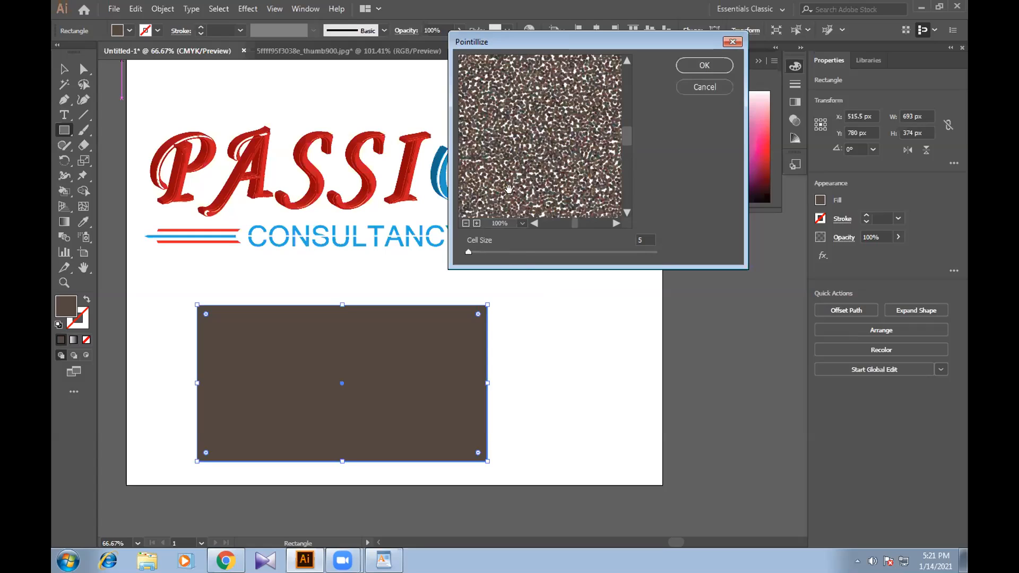
left_click(700, 64)
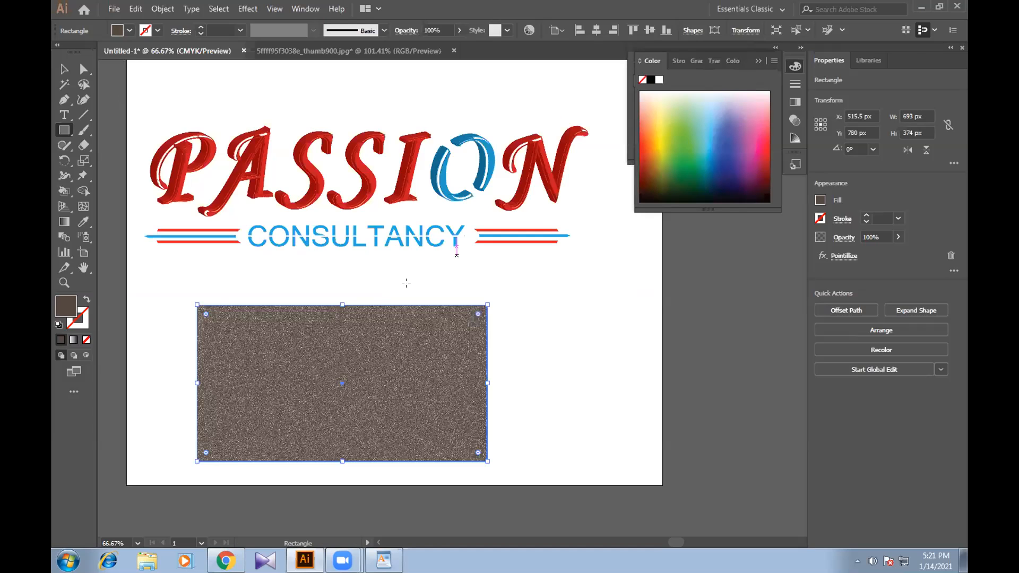
Stretch the pointillized rectangle to 1280 by 1024 px so it covers the whole artboard.
left_click(64, 69)
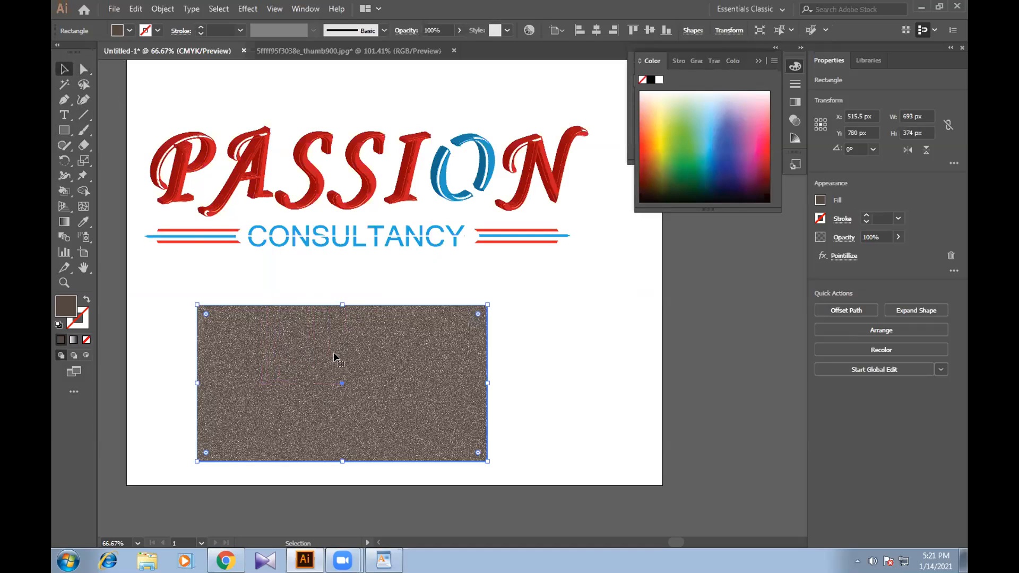
left_click_drag(197, 306, 126, 154)
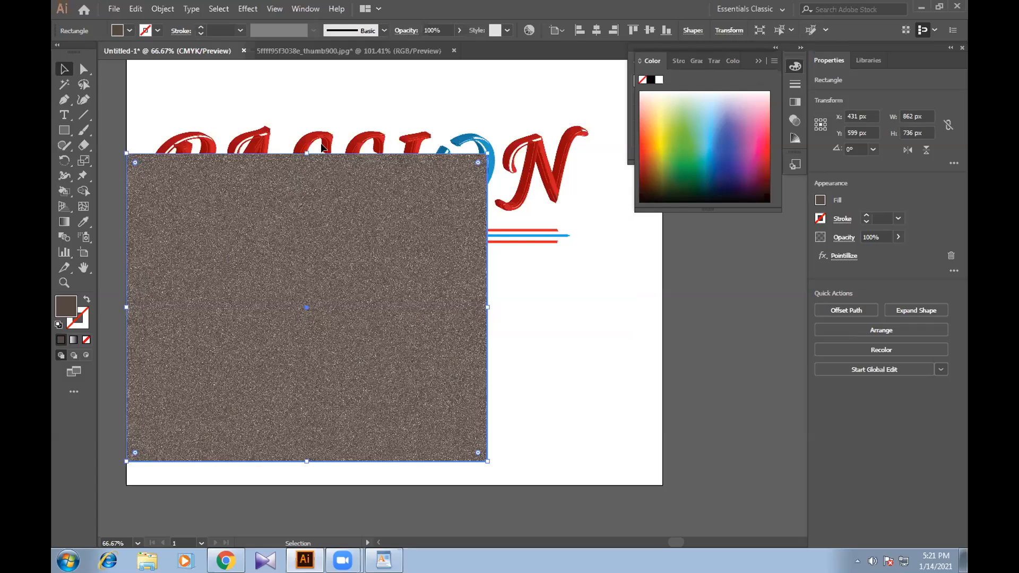
scroll(309, 151, "up", 1)
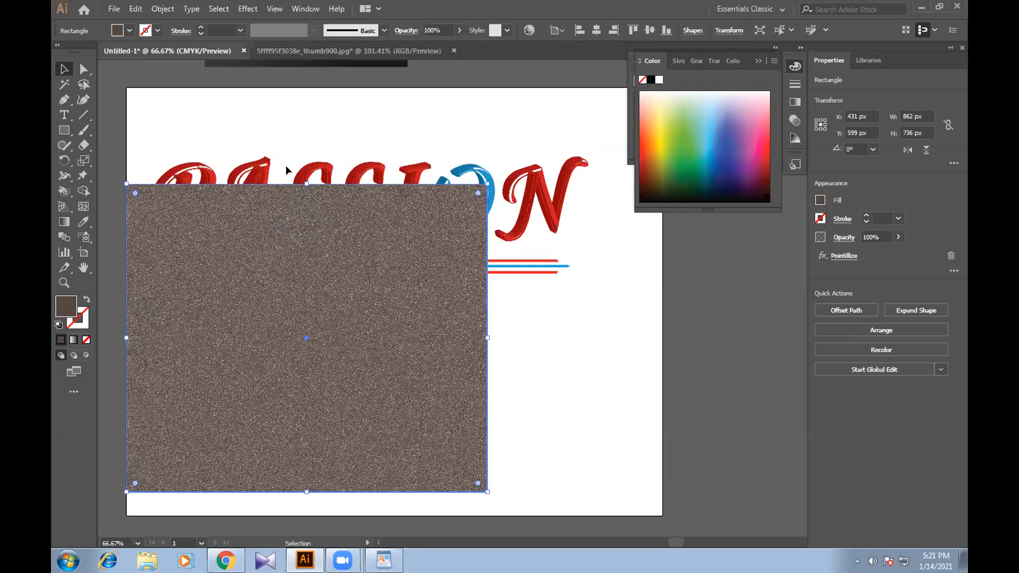
left_click(327, 117)
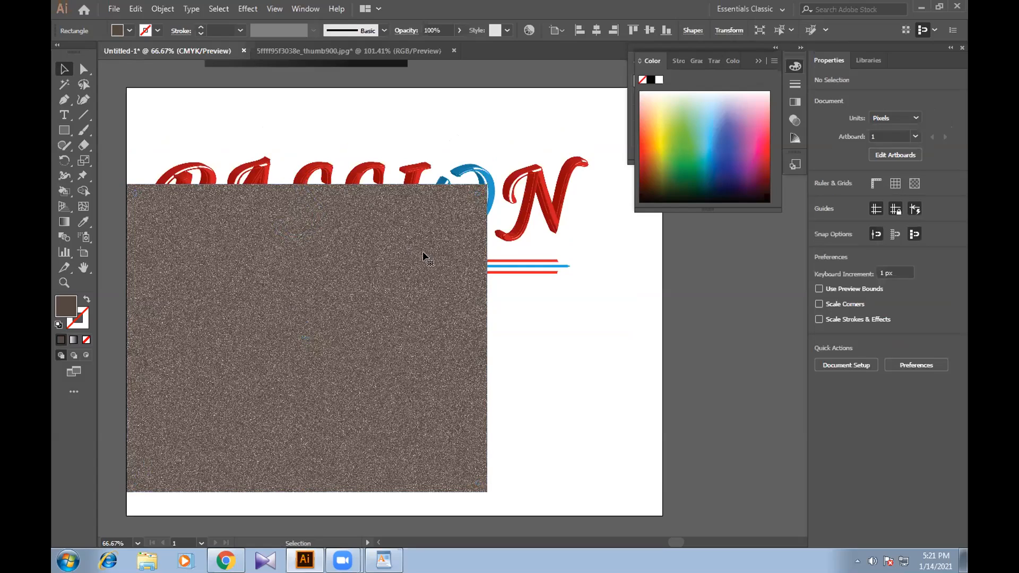
left_click(484, 275)
left_click_drag(482, 273, 478, 284)
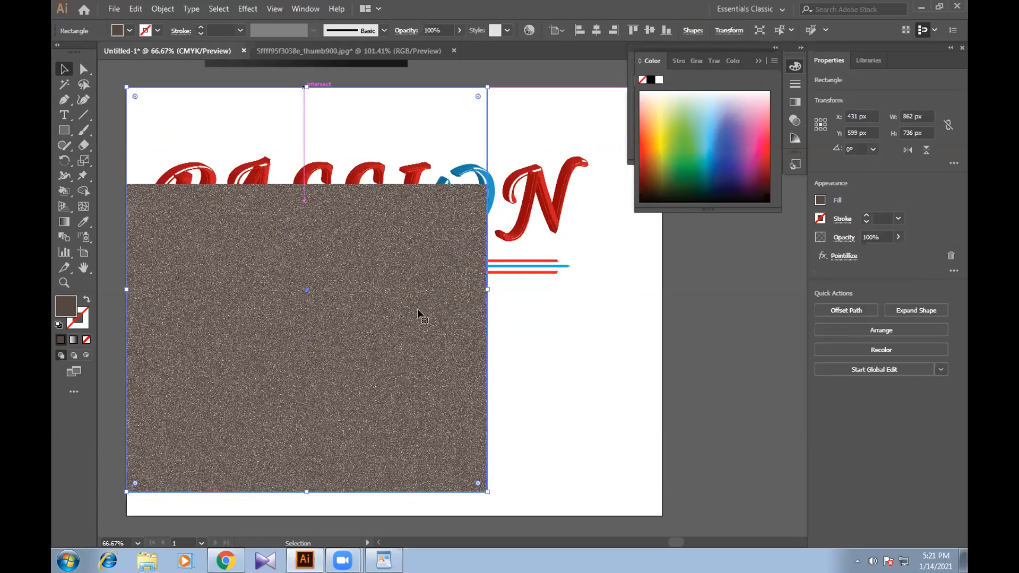
left_click_drag(488, 289, 663, 284)
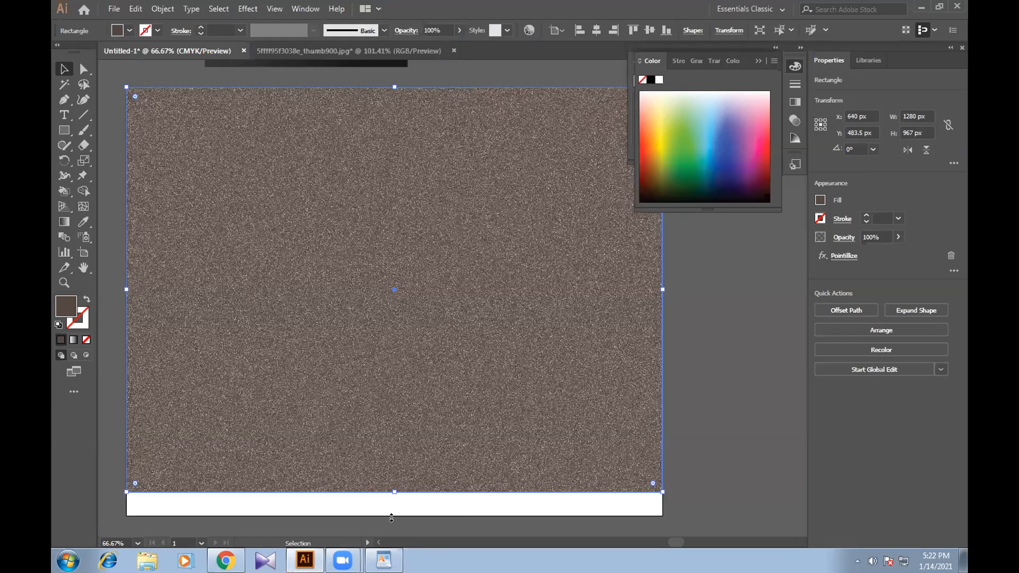
left_click_drag(395, 492, 394, 516)
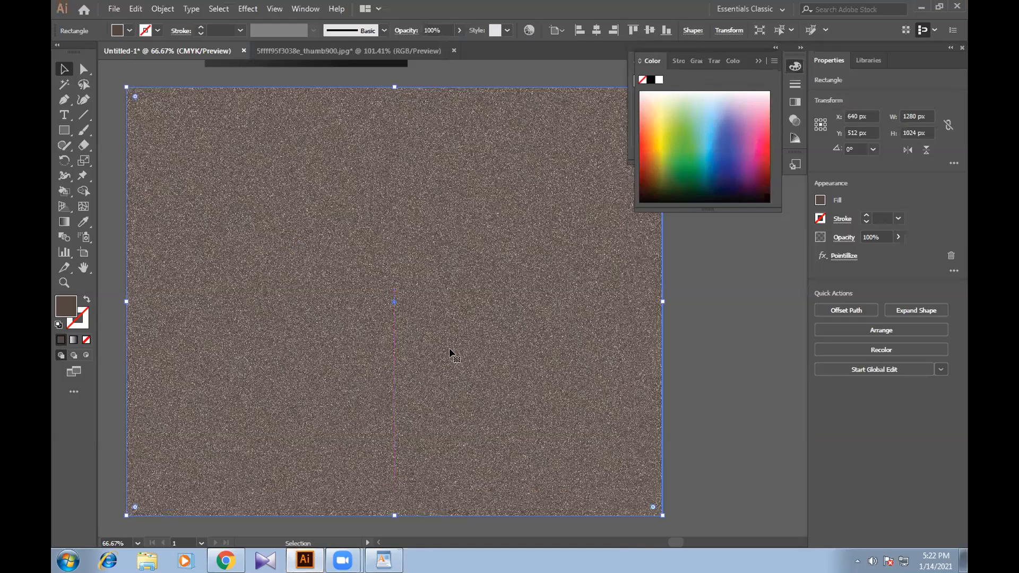
Send the textured rectangle to the back, behind the PASSION CONSULTANCY logo, and deselect it.
right_click(472, 412)
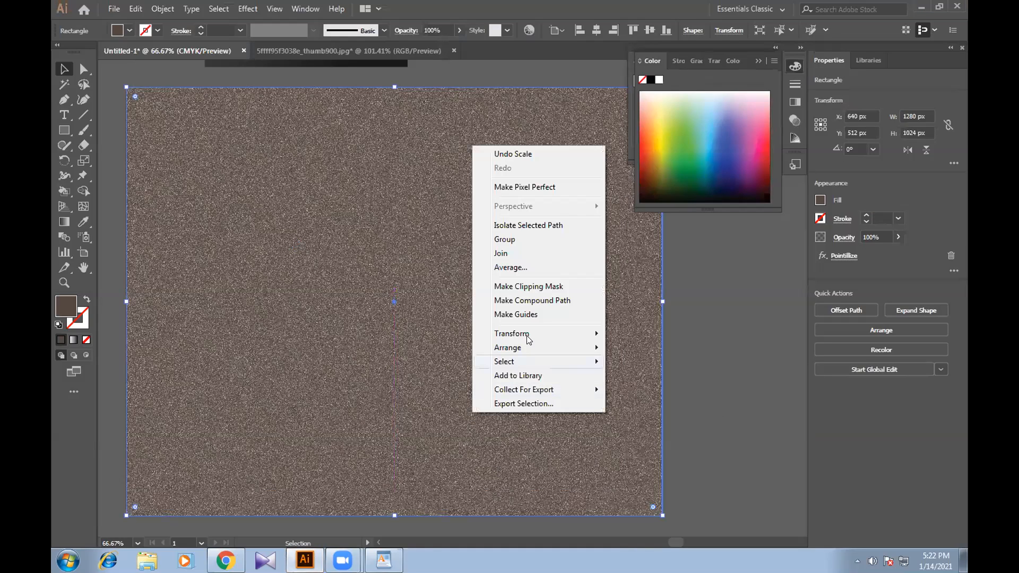
mouse_move(589, 347)
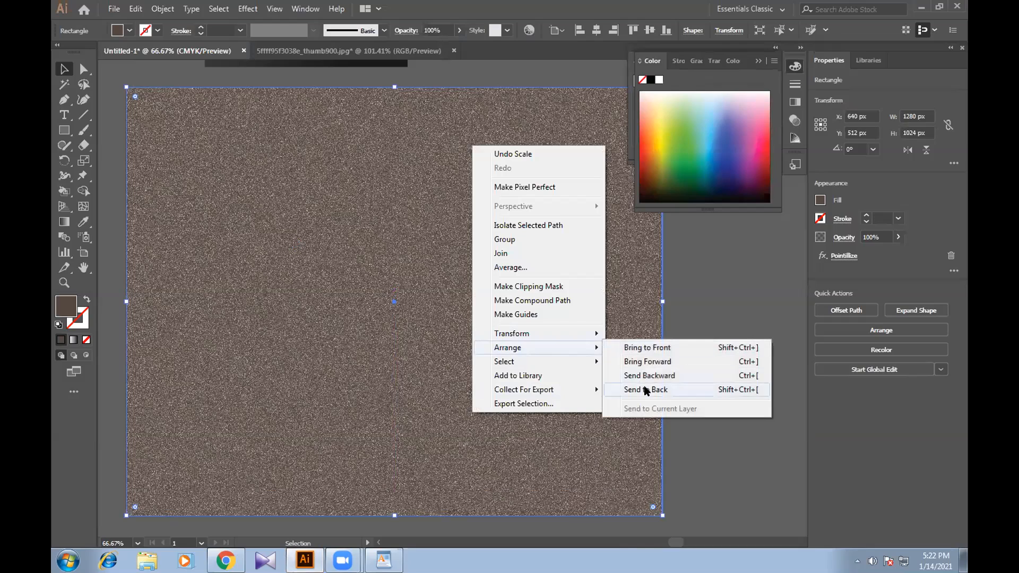
left_click(646, 389)
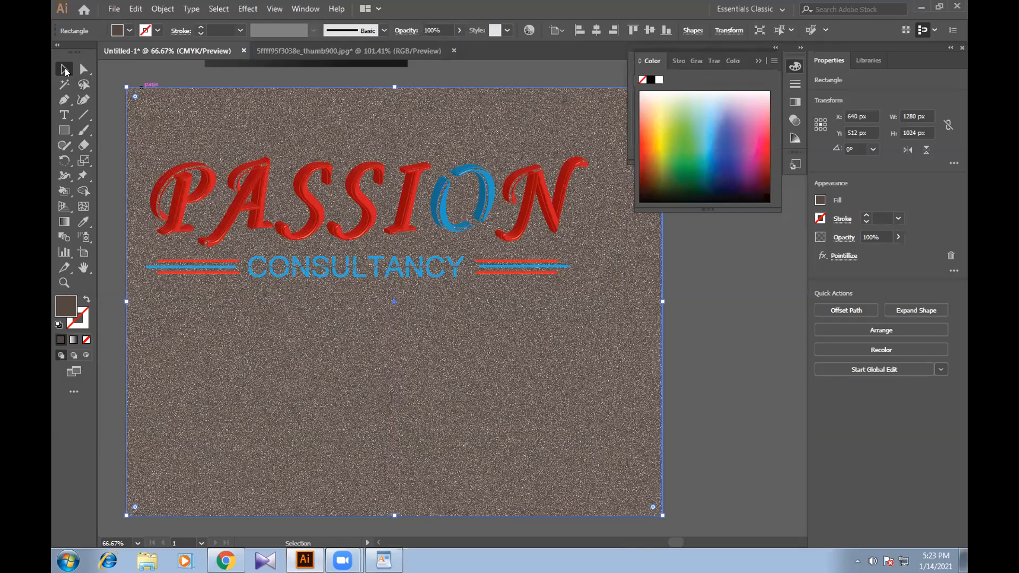
left_click(124, 65)
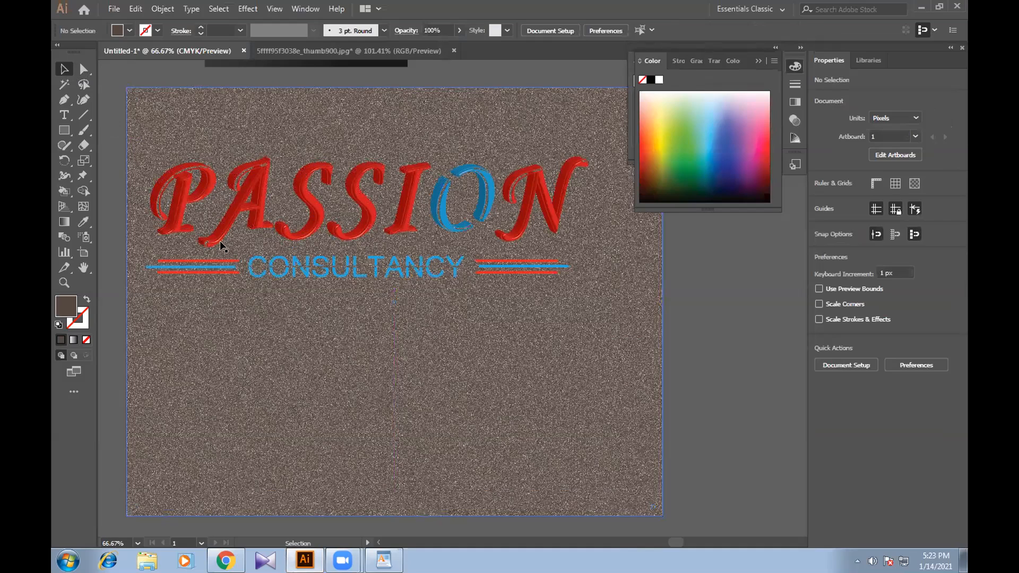
left_click(186, 195)
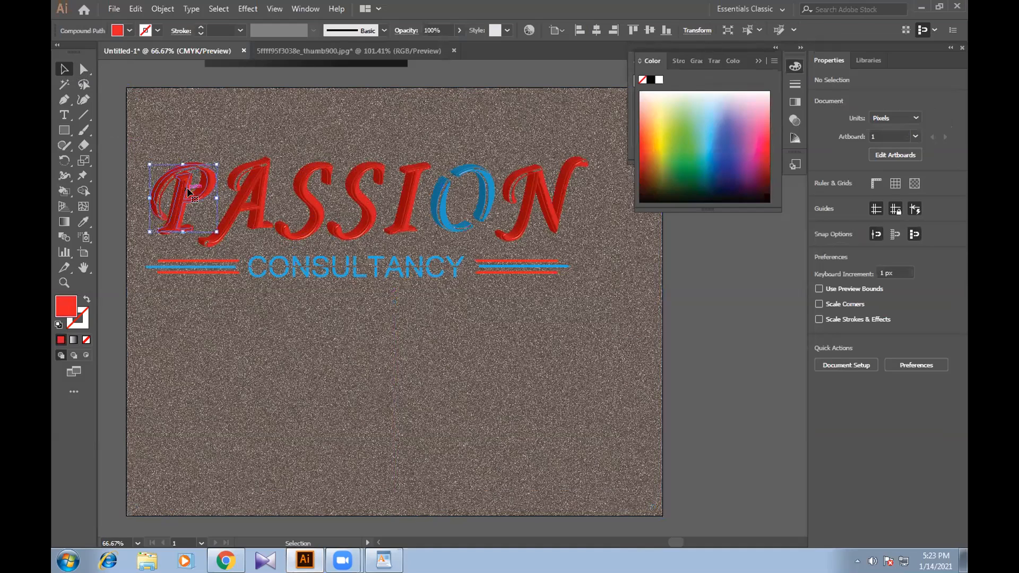
left_click(249, 192)
right_click(245, 192)
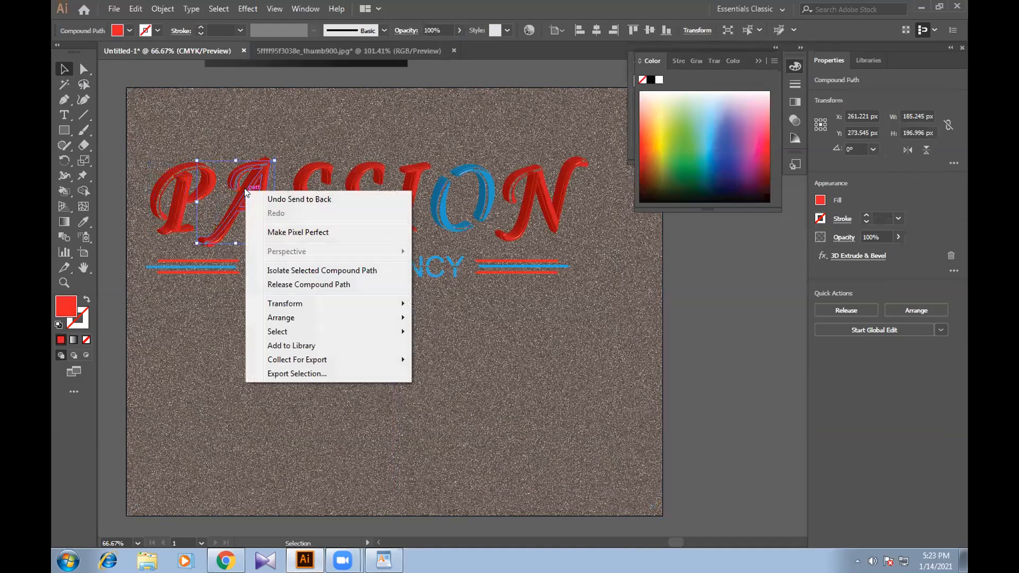
left_click(179, 198)
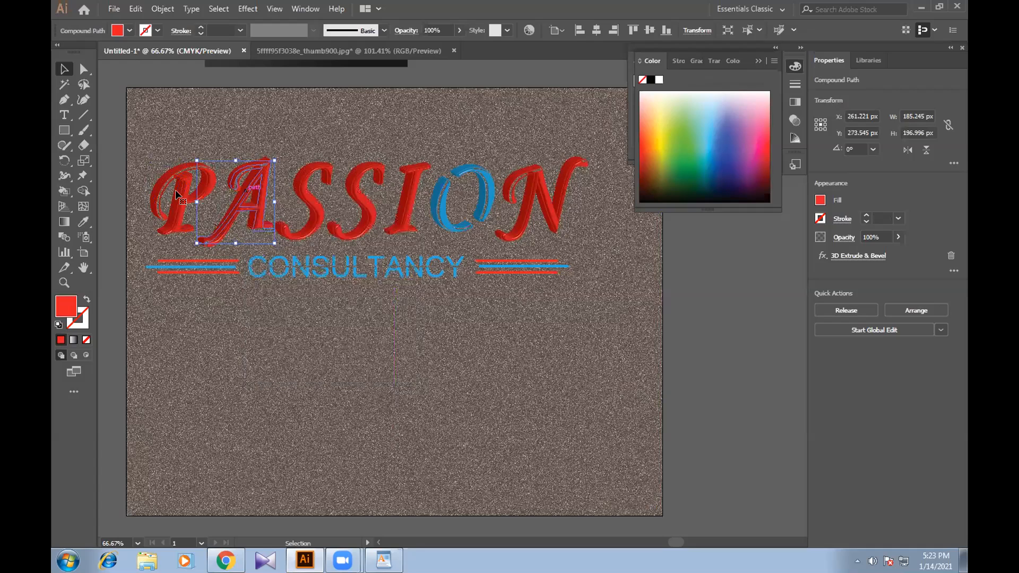
left_click(109, 186)
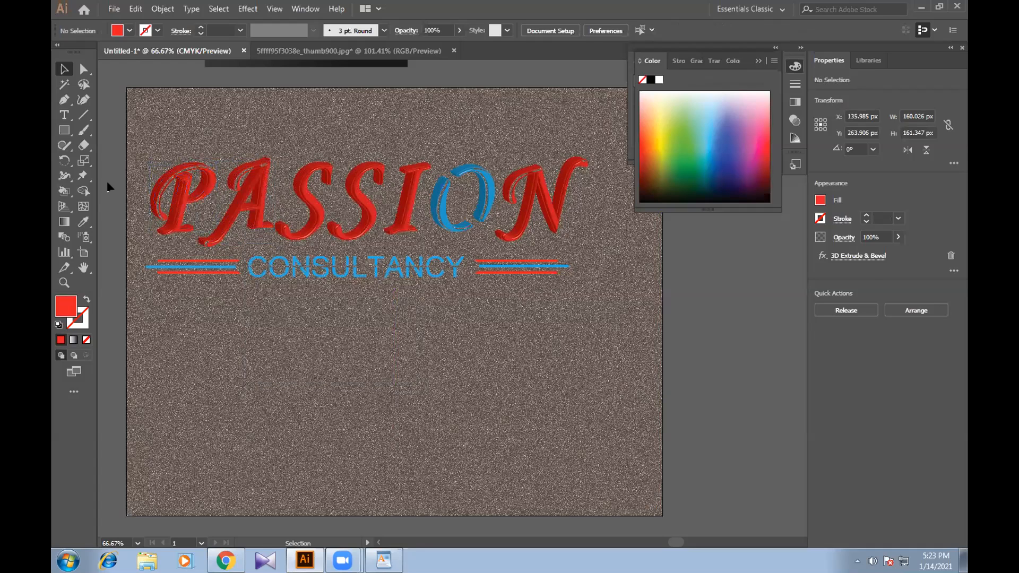
Group all the PASSION letters with the CONSULTANCY text and the lines on both sides of it.
left_click(187, 205)
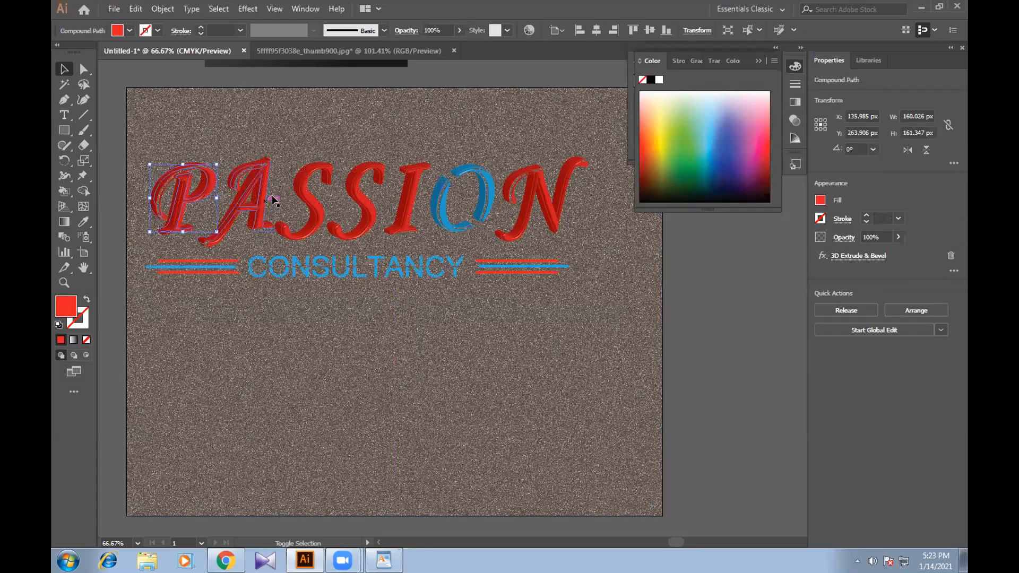
left_click(258, 190, "shift")
left_click(301, 184, "shift")
left_click(359, 186, "shift")
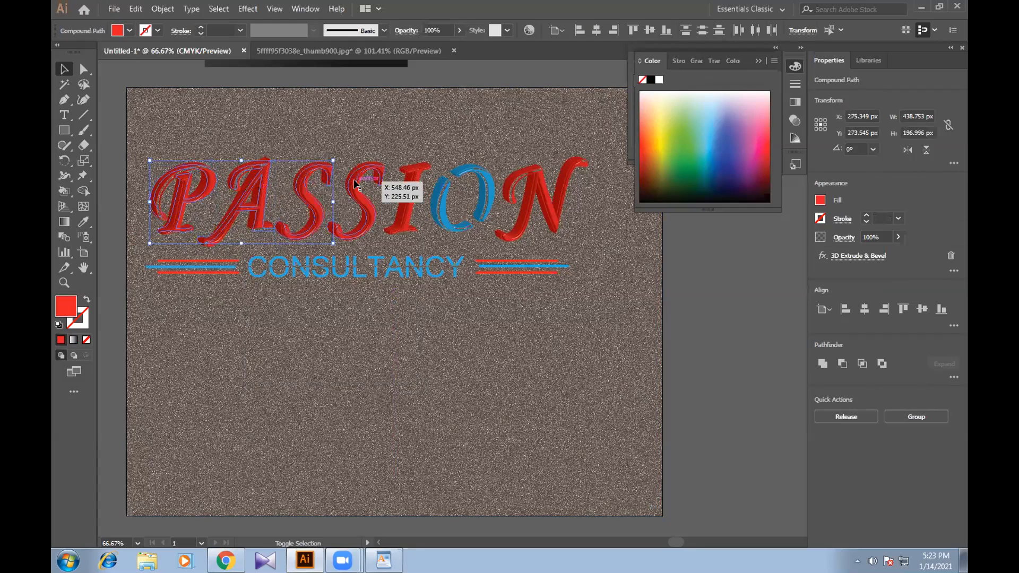
left_click(409, 186, "shift")
left_click(490, 183, "shift")
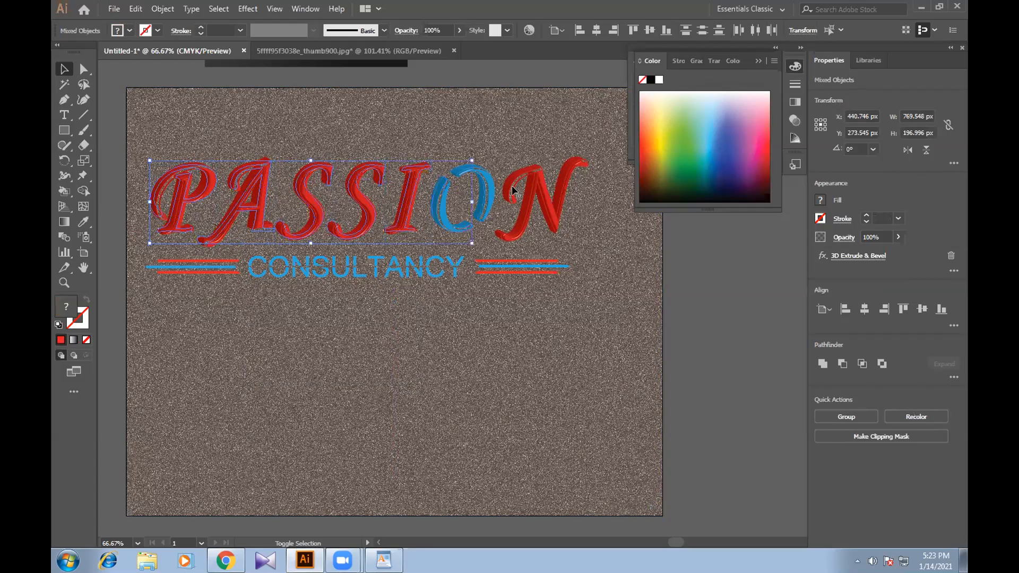
left_click(512, 190, "shift")
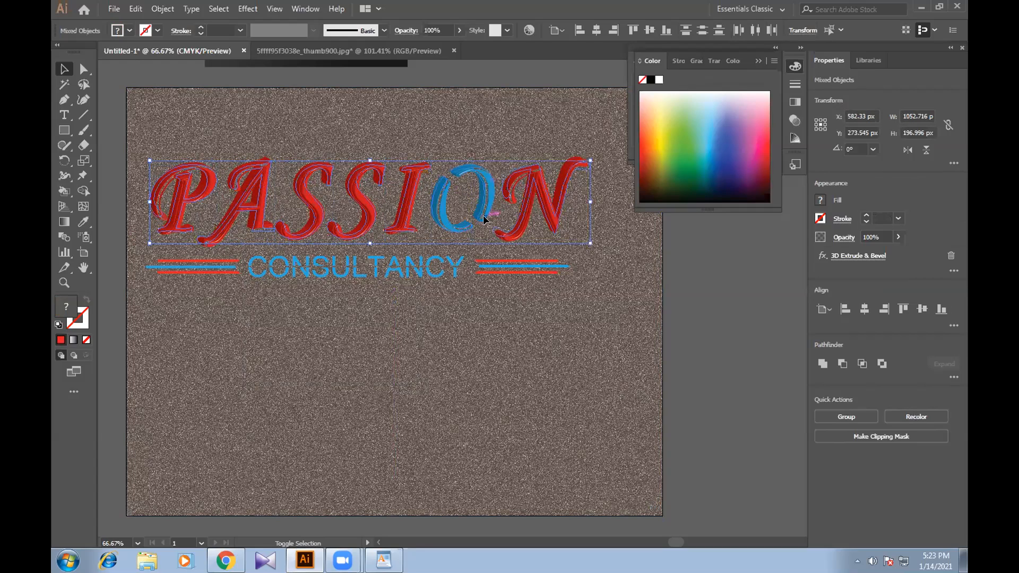
left_click(485, 265, "shift")
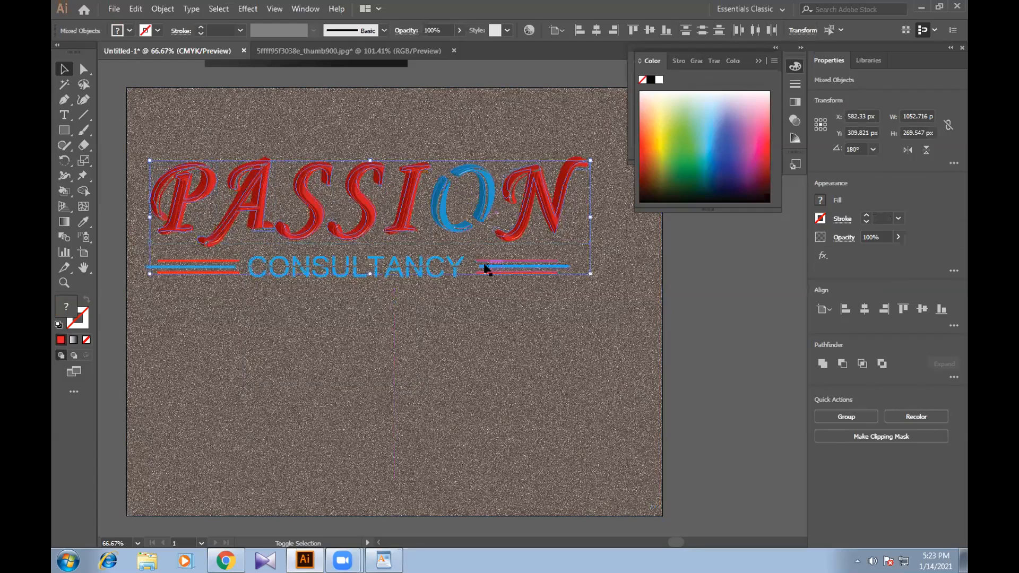
left_click(352, 264, "shift")
left_click(204, 265, "shift")
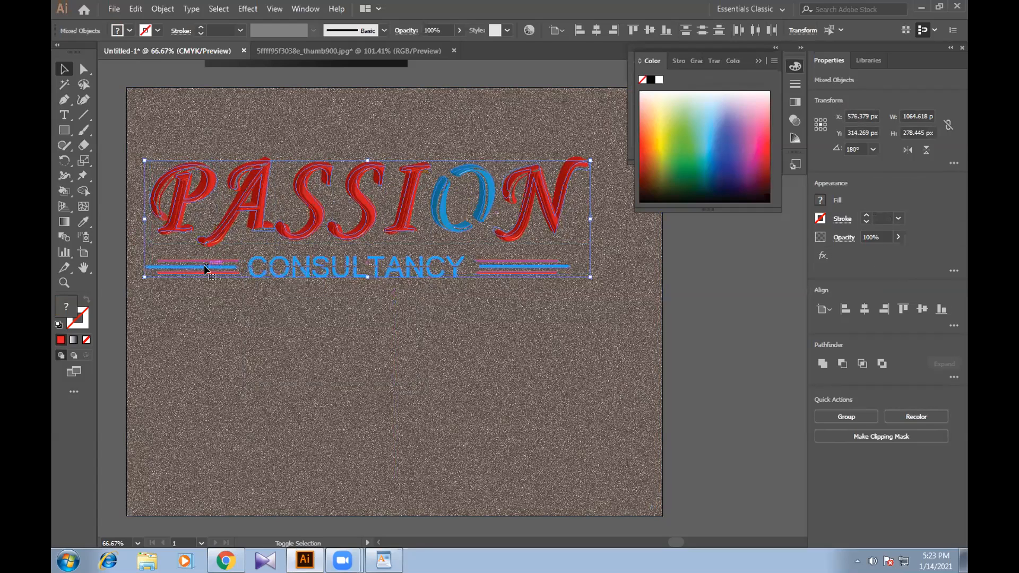
right_click(301, 192)
left_click(344, 269)
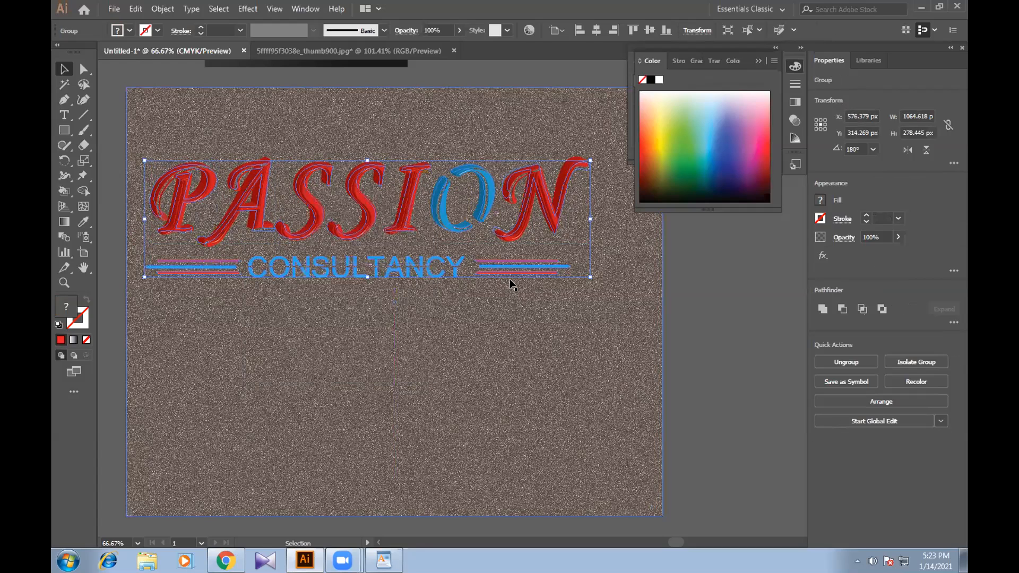
Scale the grouped logo proportionally about its centre to about 605 by 158 px and move it to the middle of the artboard.
left_click_drag(588, 275, 355, 233)
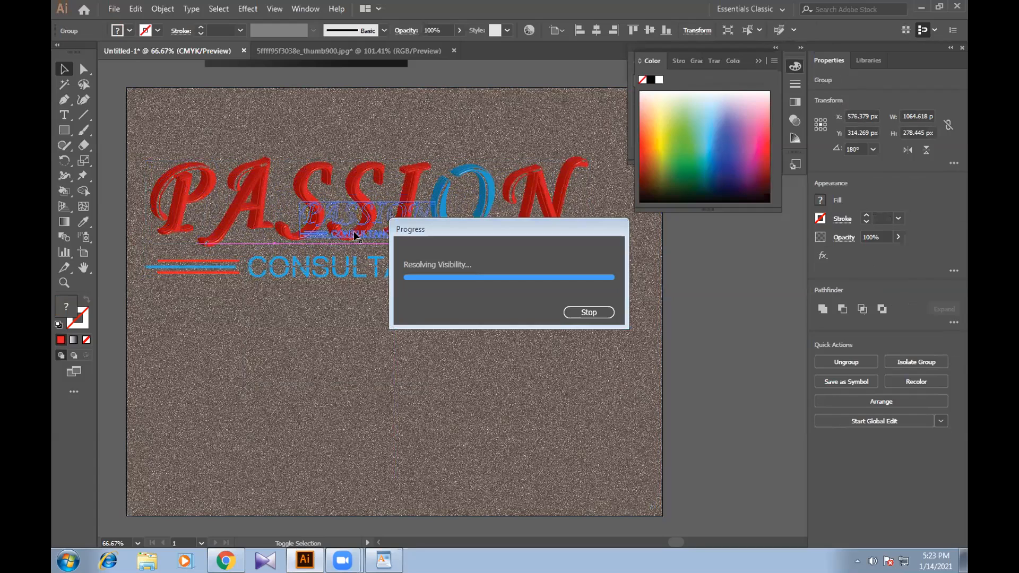
left_click(398, 238)
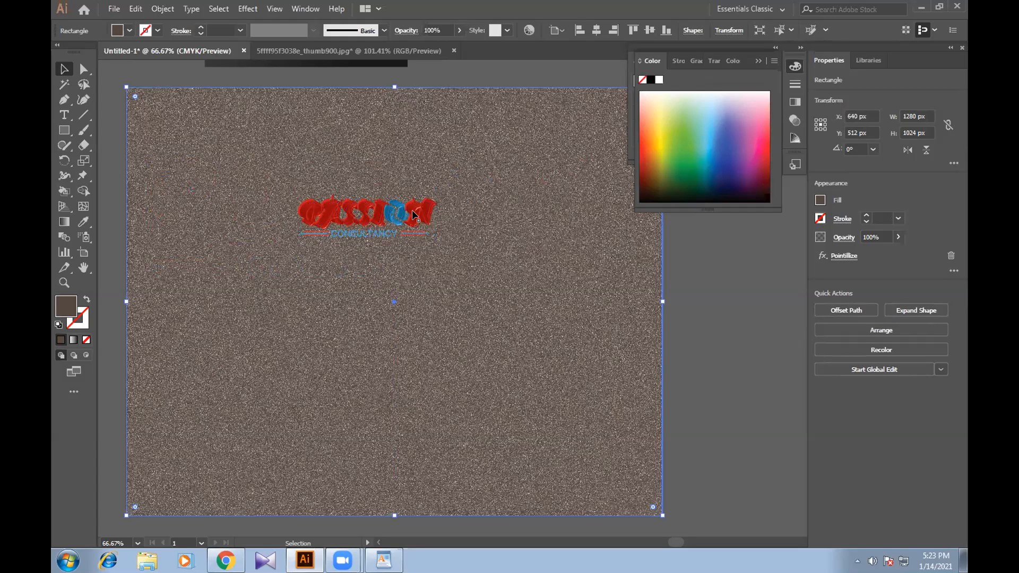
left_click(737, 245)
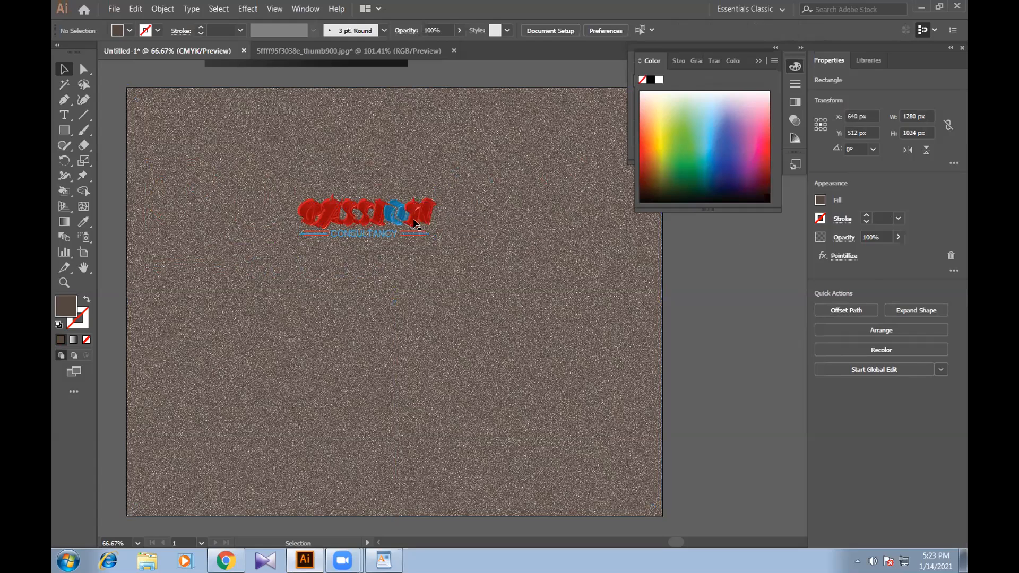
left_click(386, 206)
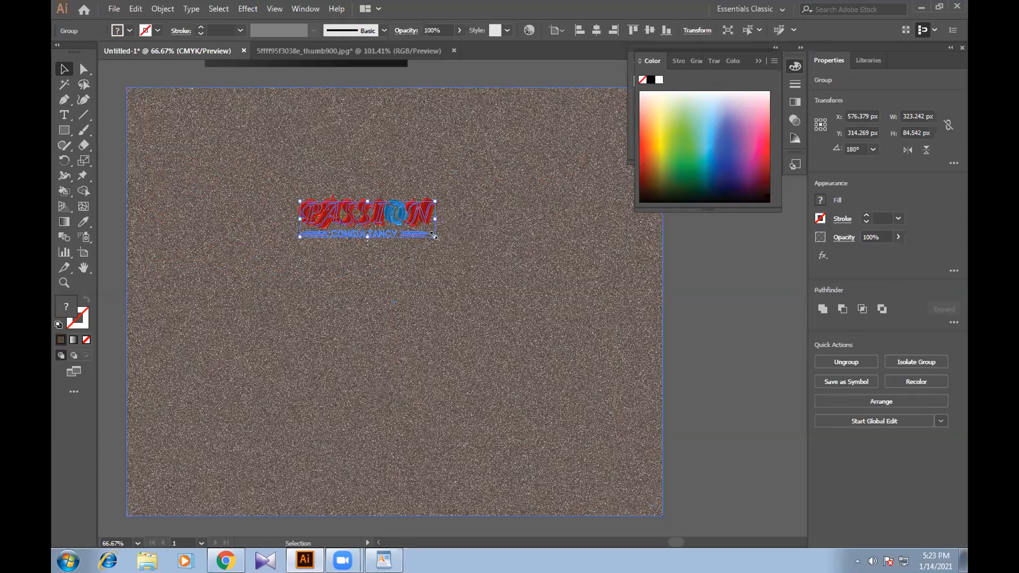
left_click_drag(433, 236, 471, 275)
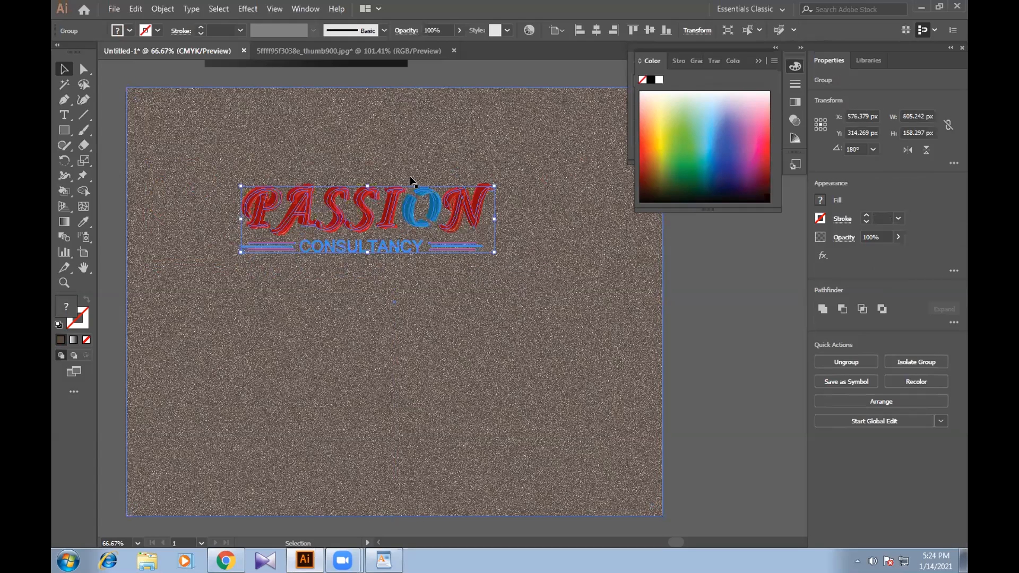
left_click(726, 303)
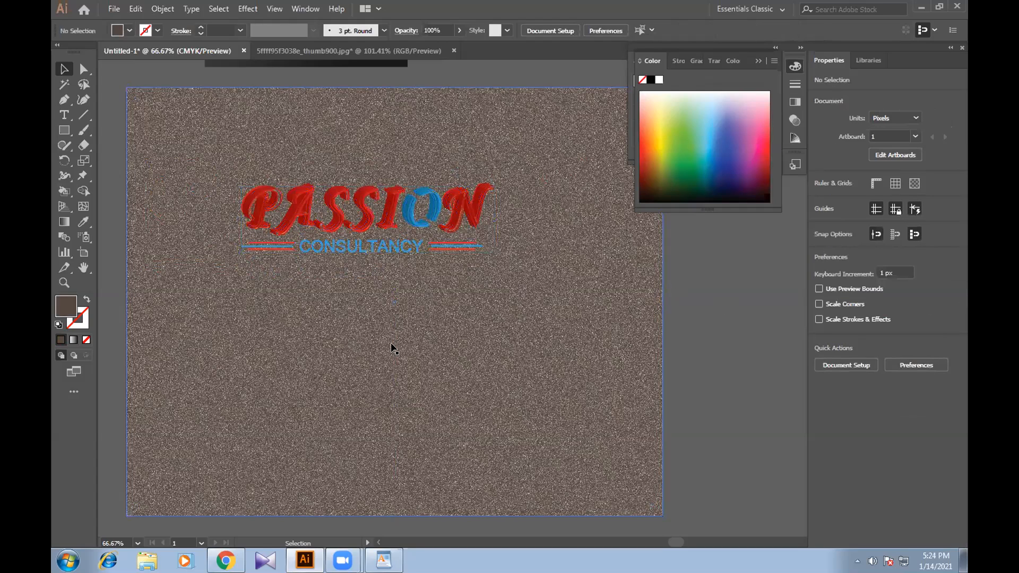
left_click_drag(298, 207, 327, 289)
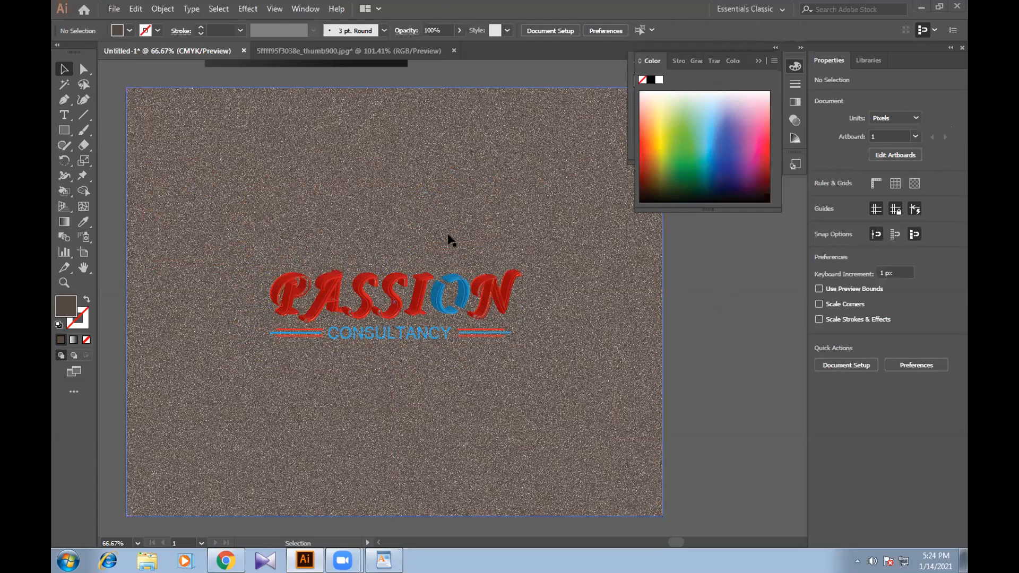
Ungroup the PASSION CONSULTANCY logo.
left_click(491, 291)
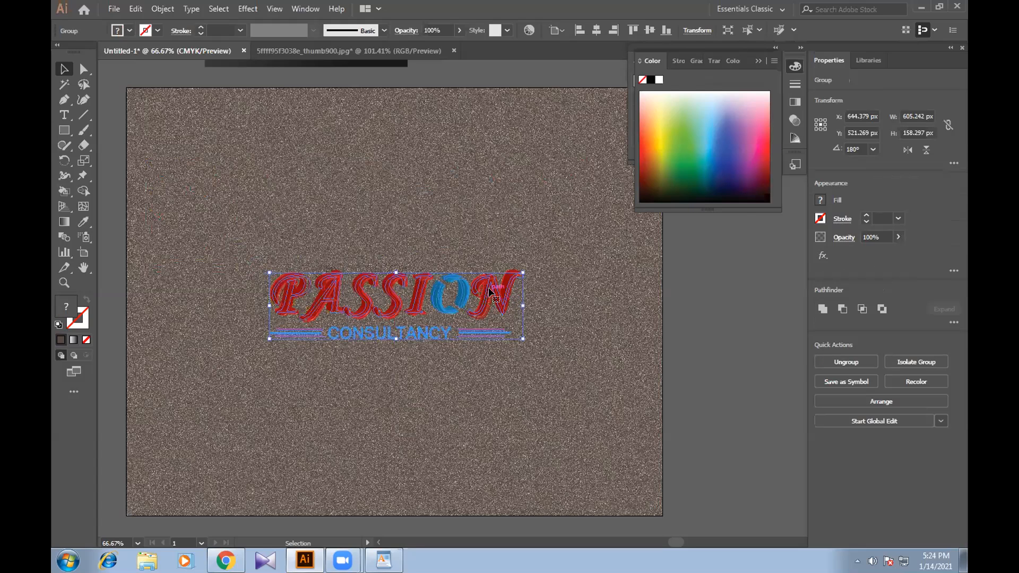
right_click(492, 299)
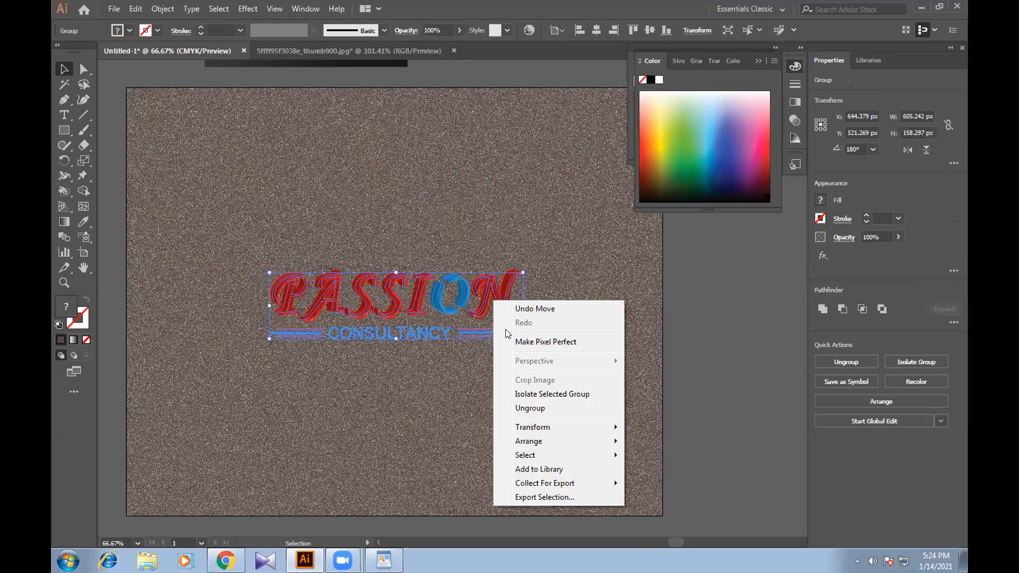
left_click(533, 408)
left_click(644, 280)
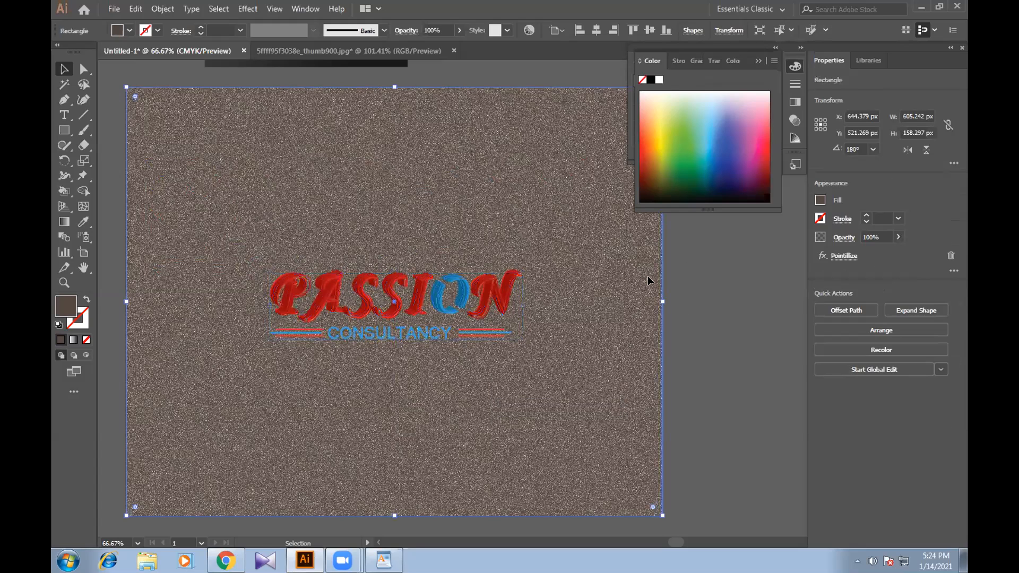
Apply the 3D Extrude & Bevel effect with an Extrude Depth of 20 pt to all seven letters of PASSION.
left_click(511, 296, "shift")
left_click(487, 293, "shift")
left_click_drag(462, 290, 463, 290)
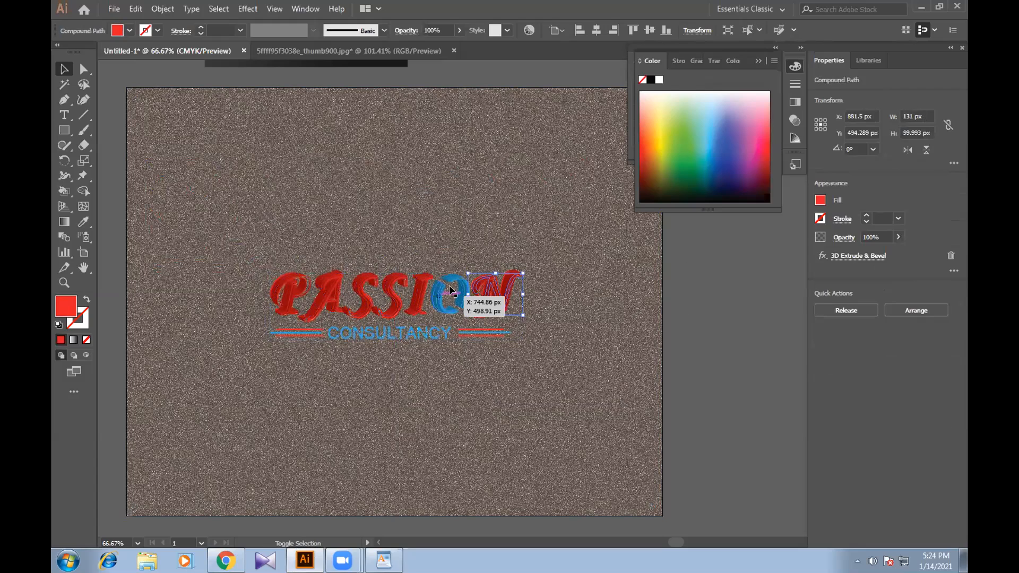
left_click(449, 285, "shift")
left_click(417, 286, "shift")
left_click(375, 287, "shift")
left_click(344, 290, "shift")
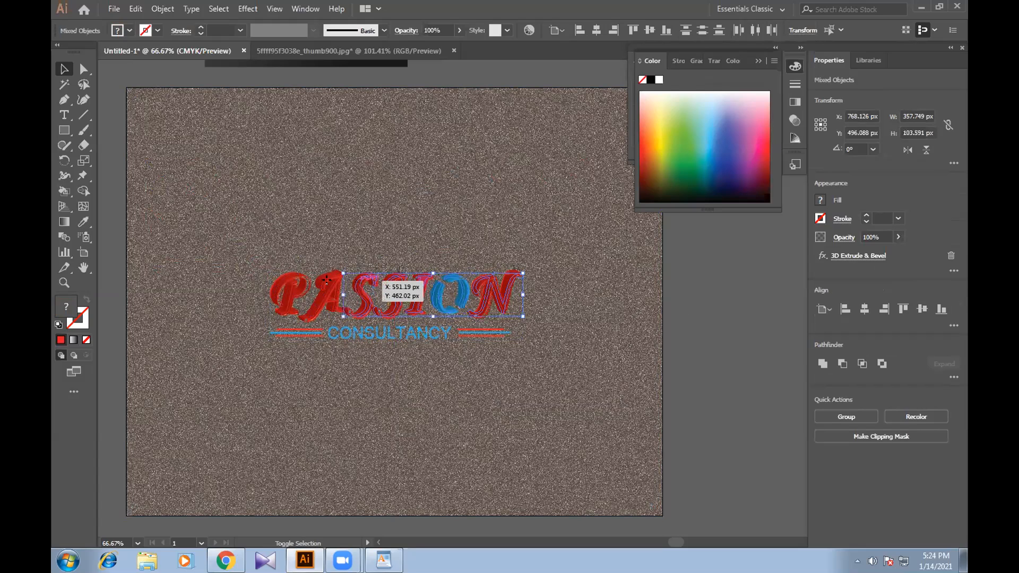
left_click(320, 290, "shift")
left_click(293, 286, "shift")
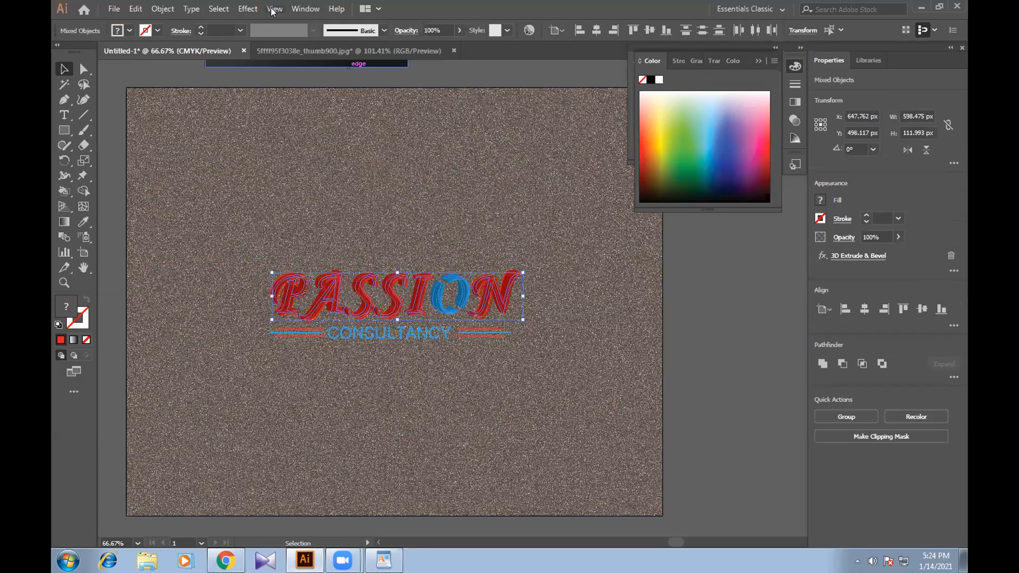
left_click(247, 8)
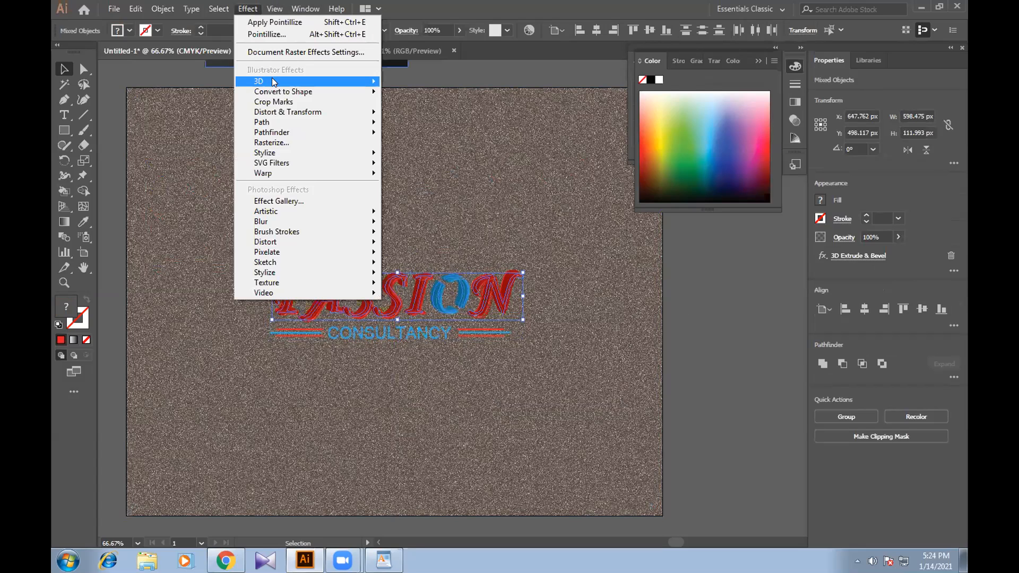
mouse_move(271, 80)
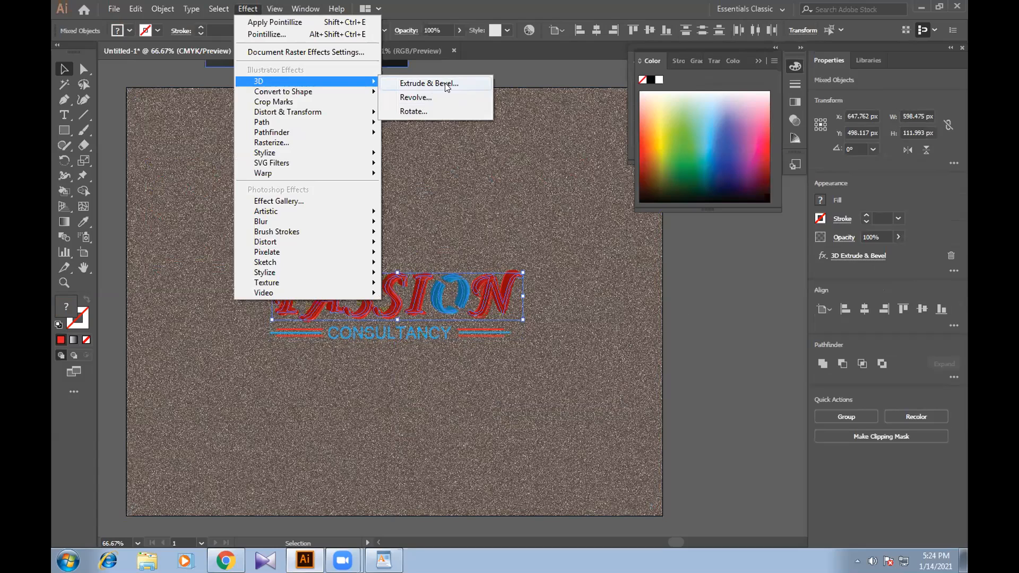
left_click(443, 83)
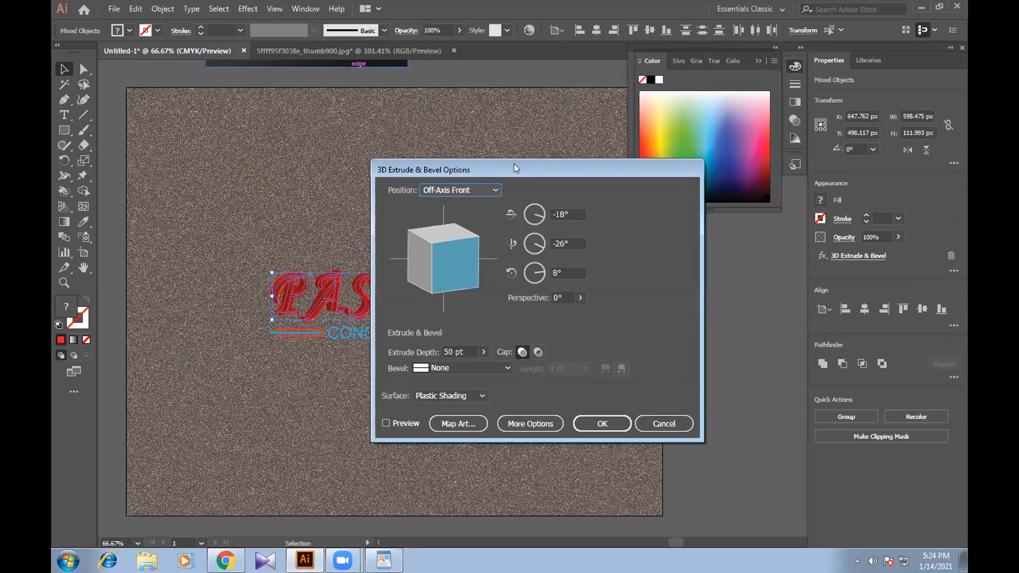
left_click_drag(514, 163, 701, 61)
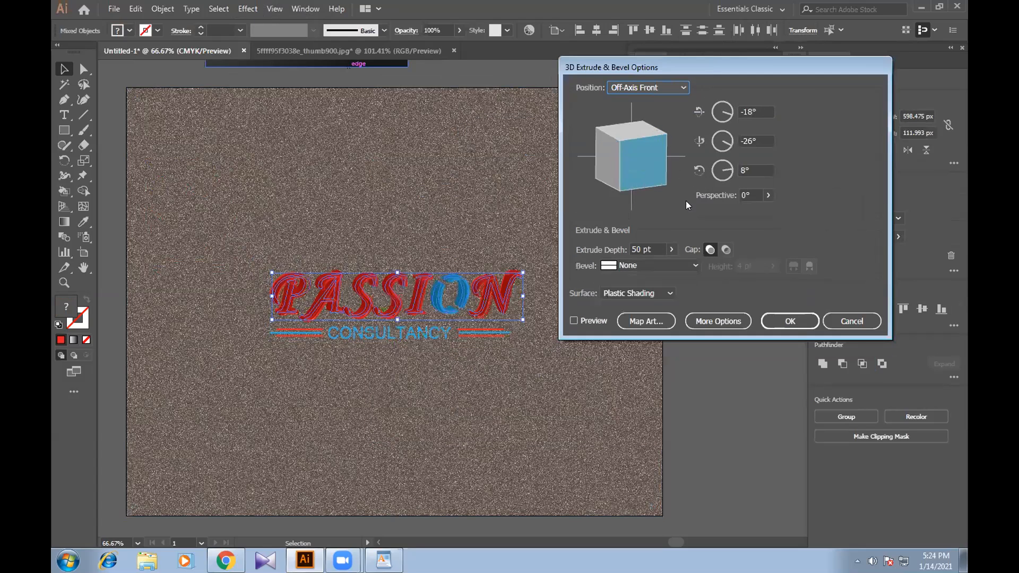
double_click(632, 249)
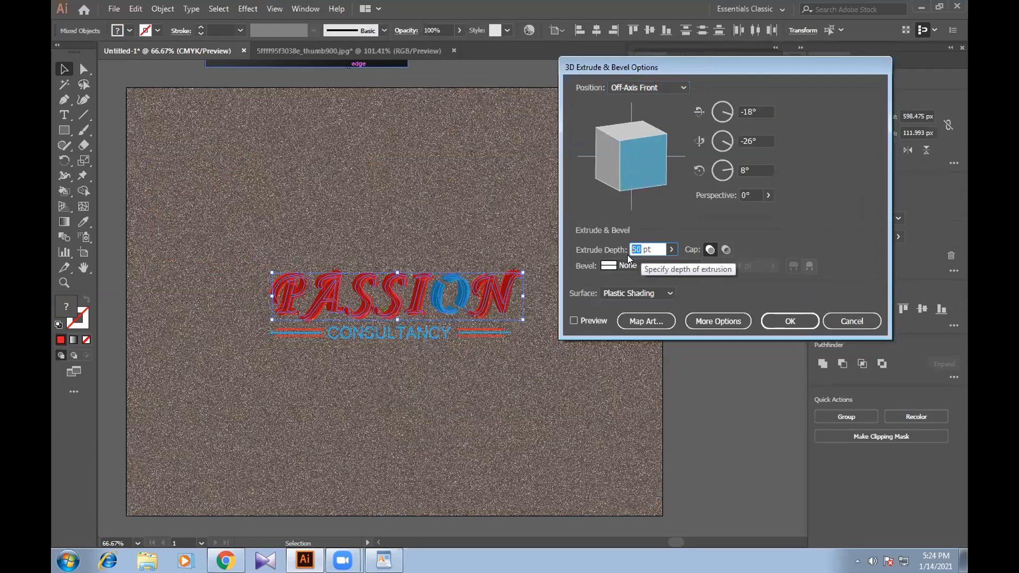
type("20")
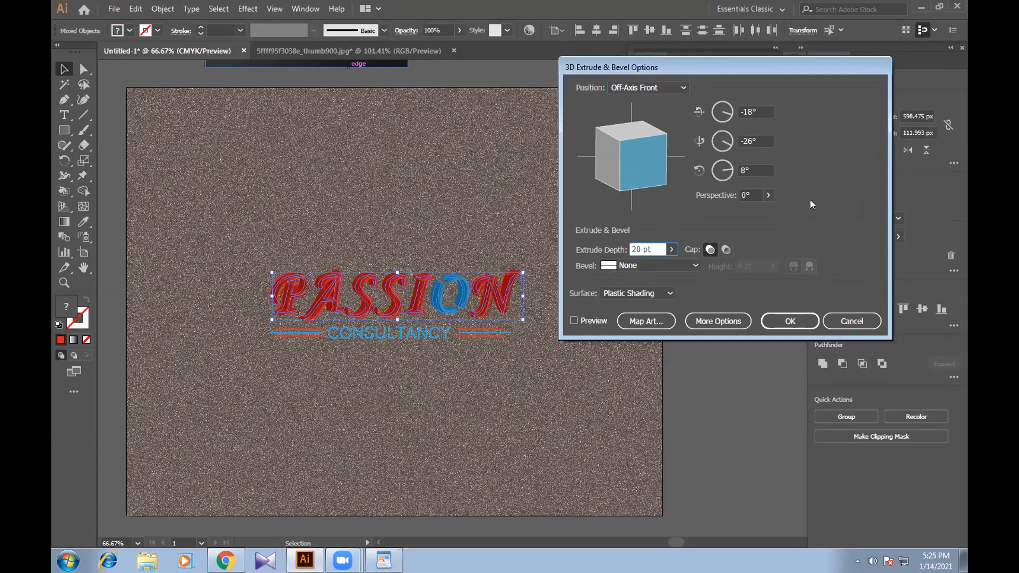
left_click(785, 320)
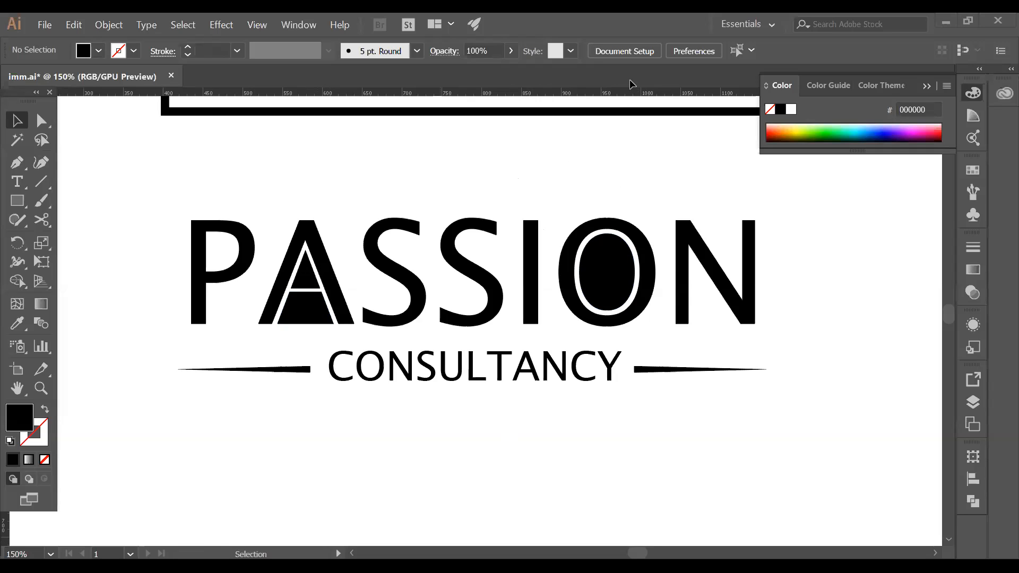
Fill the oval inside the O of the black PASSION lettering with dark red 910303.
left_click(612, 271)
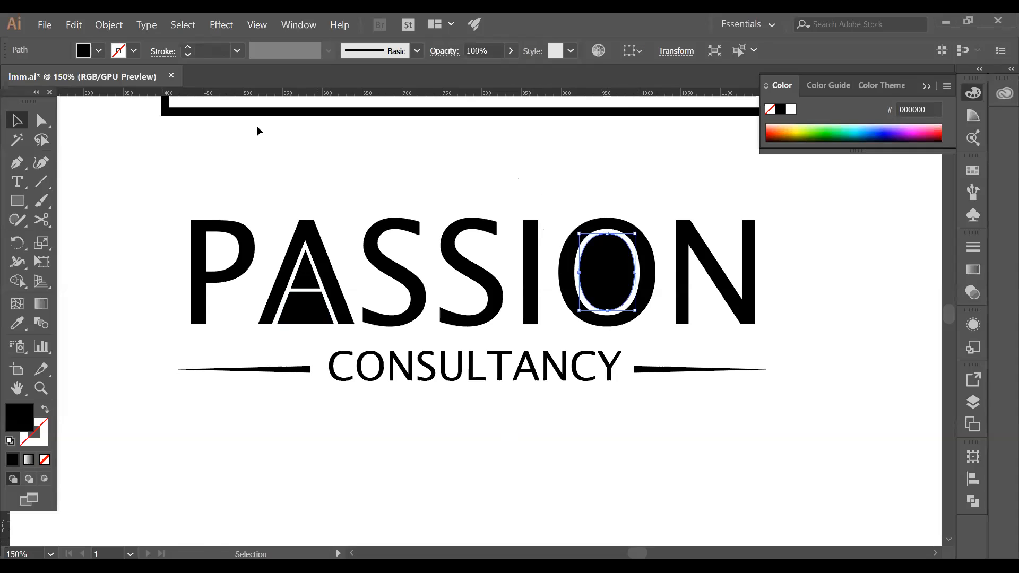
double_click(14, 421)
left_click_drag(200, 186, 215, 202)
left_click(394, 122)
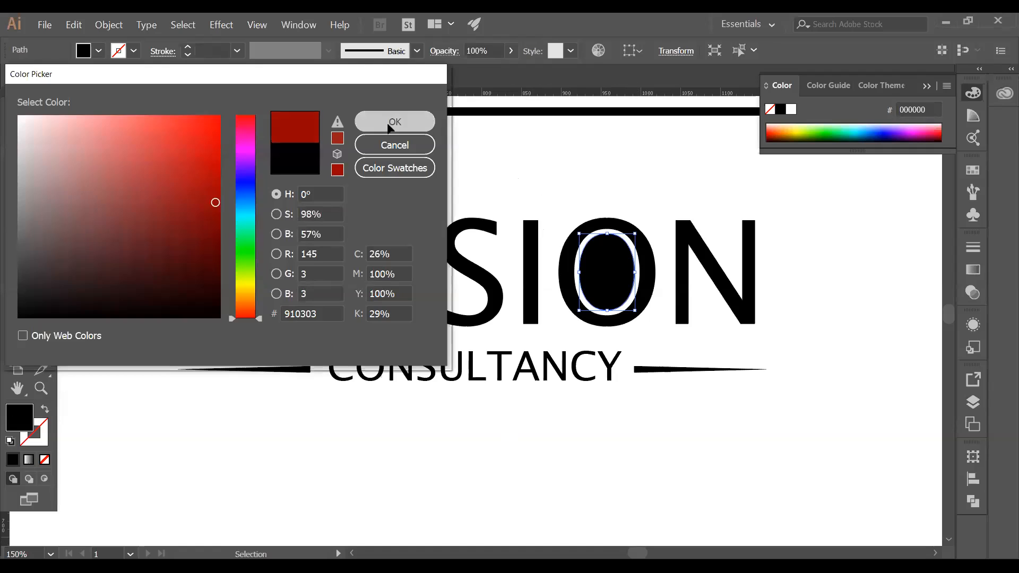
left_click(358, 226)
Copy the dark red fill from the O's inner oval to the two inner pieces of the A with the Eyedropper, then deselect.
left_click(301, 266)
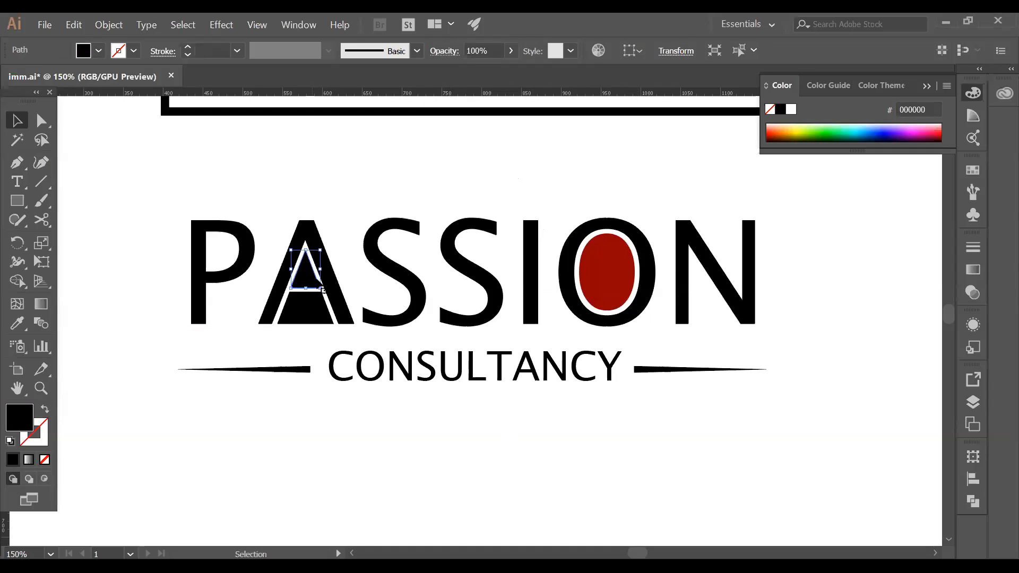
key("i")
left_click(609, 281)
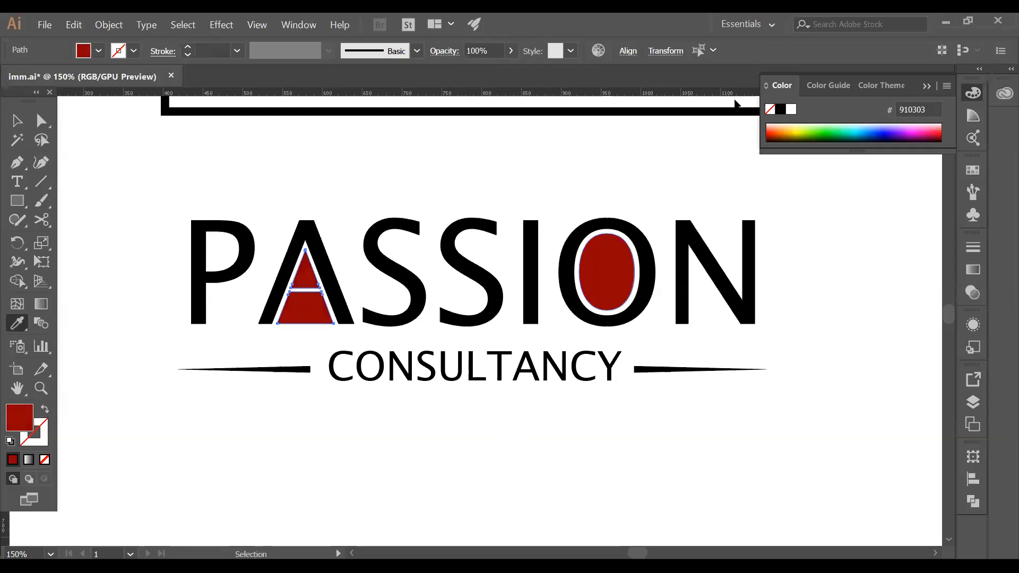
left_click(17, 120)
left_click(117, 152)
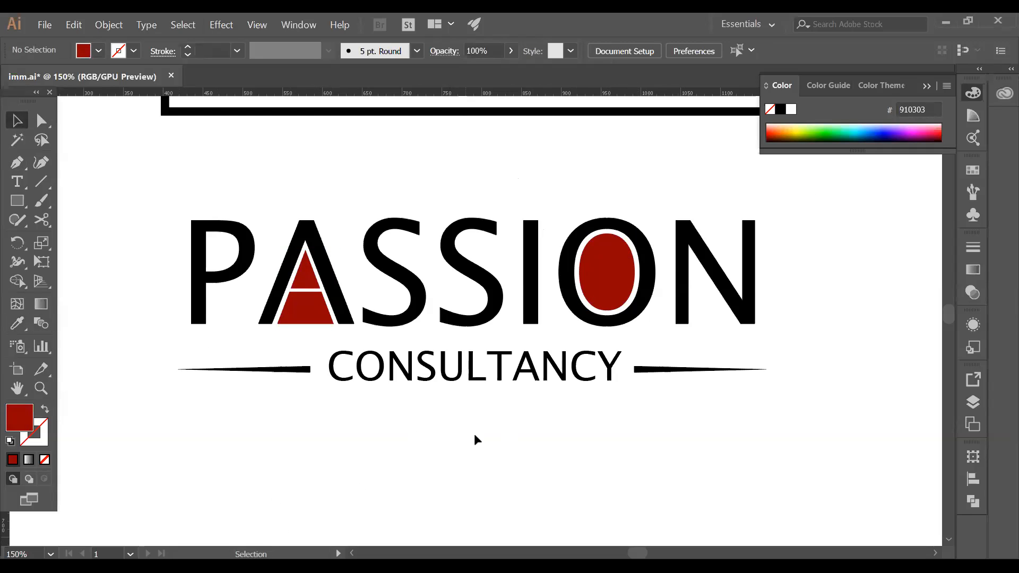
scroll(508, 437, "up", 2)
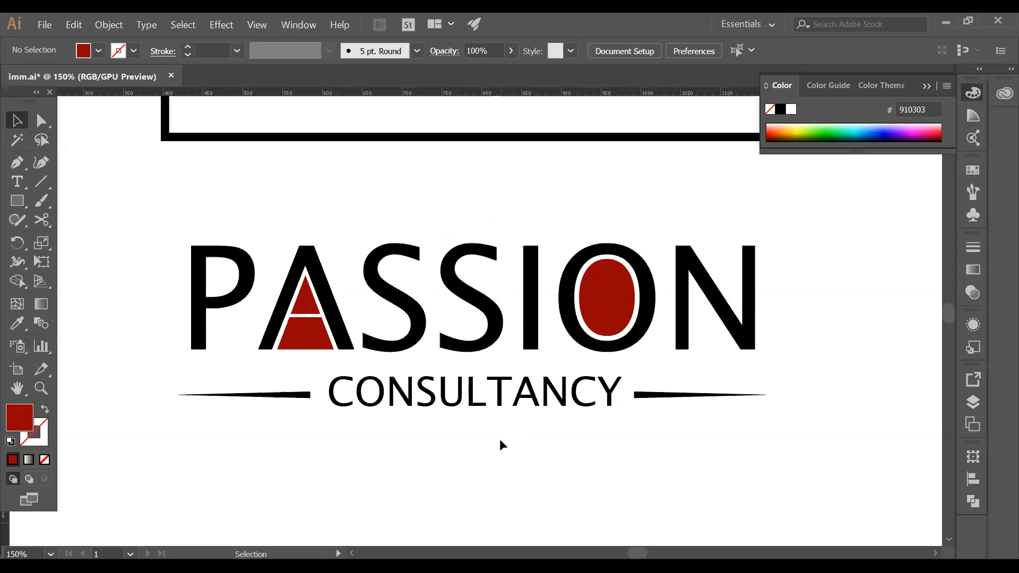